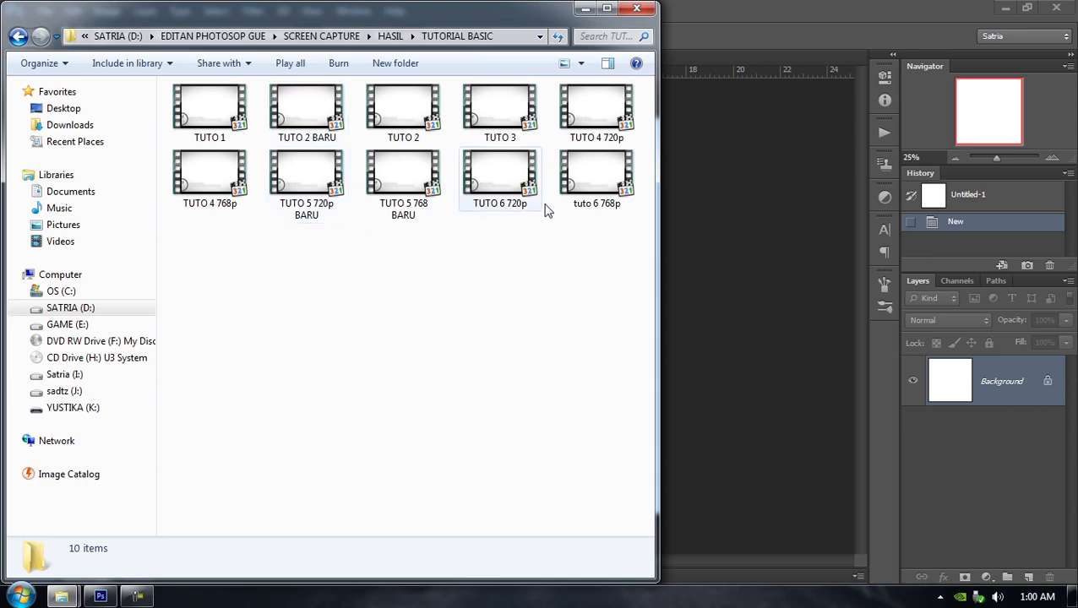
Minimize the TUTORIAL BASIC folder window and switch to Photoshop
click(585, 10)
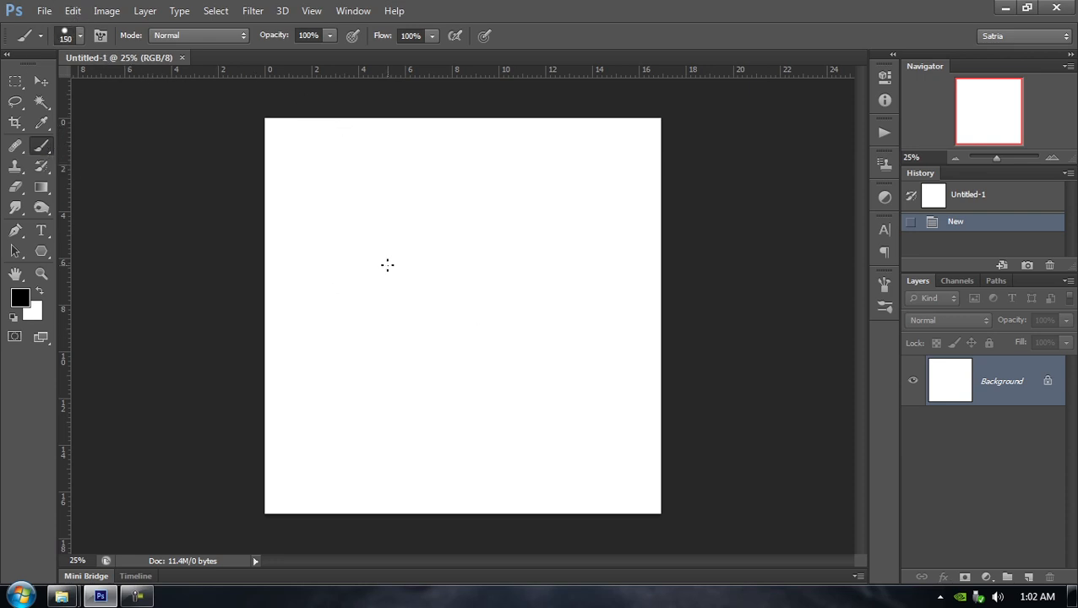
Enlarge the brush tip to 4000 px
key(bracketright)
key(bracketright)
key(bracketright)
key(bracketright)
key(bracketright)
key(bracketright)
key(bracketright)
key(bracketright)
key(bracketright)
key(bracketright)
Reset the brush presets to the default set and choose the first soft round brush
click(80, 36)
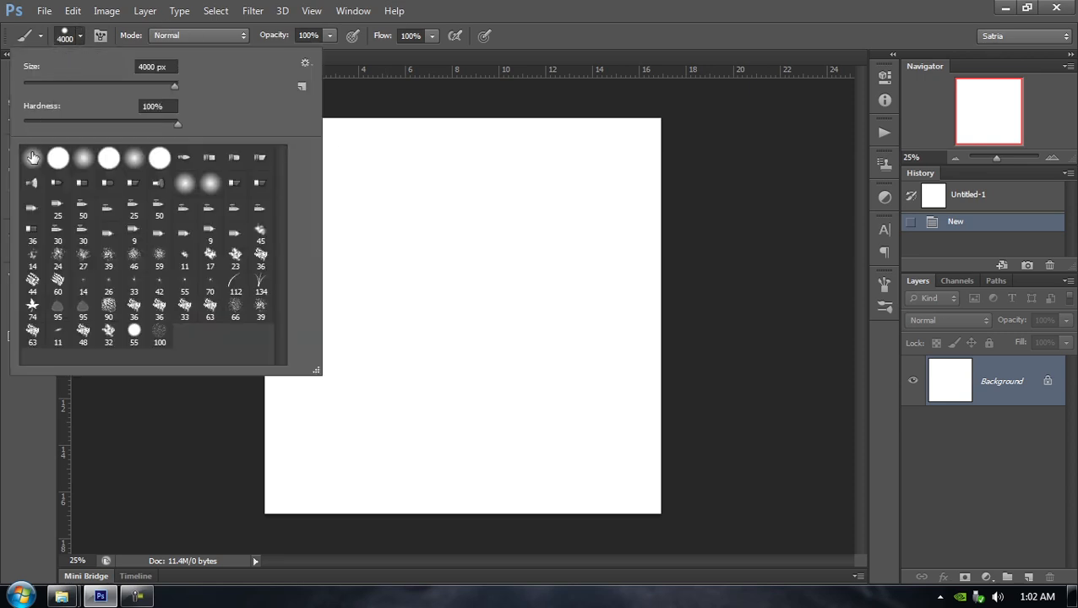
click(304, 61)
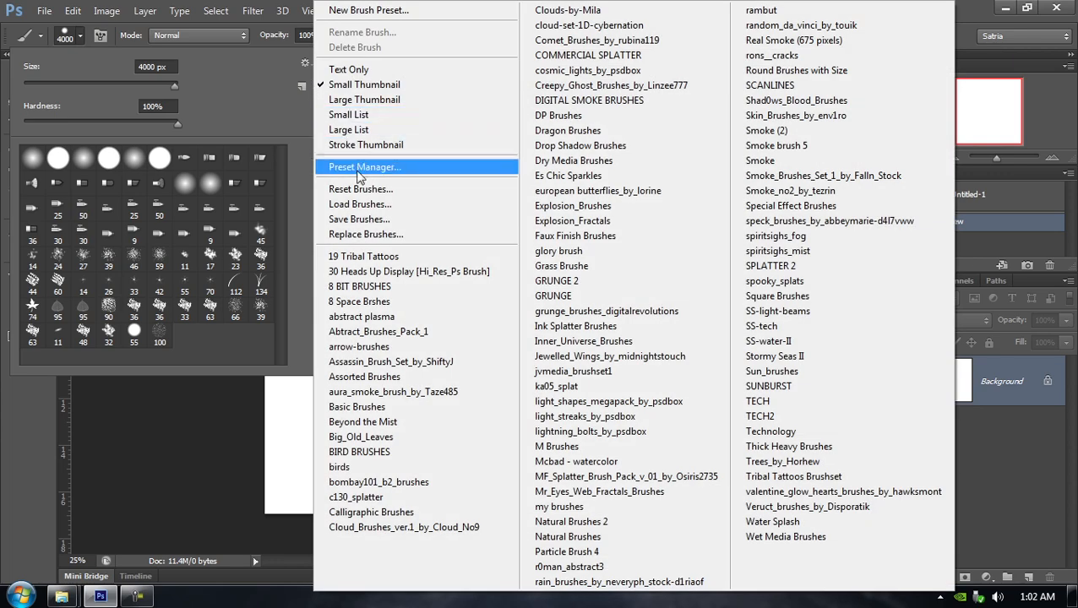
click(359, 187)
click(468, 235)
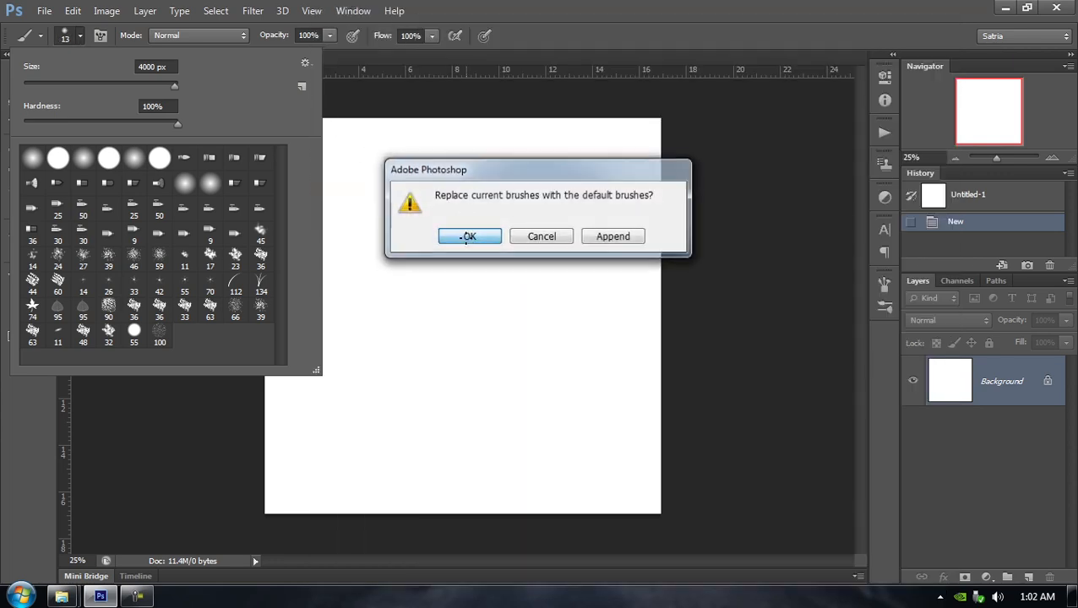
click(34, 159)
click(700, 7)
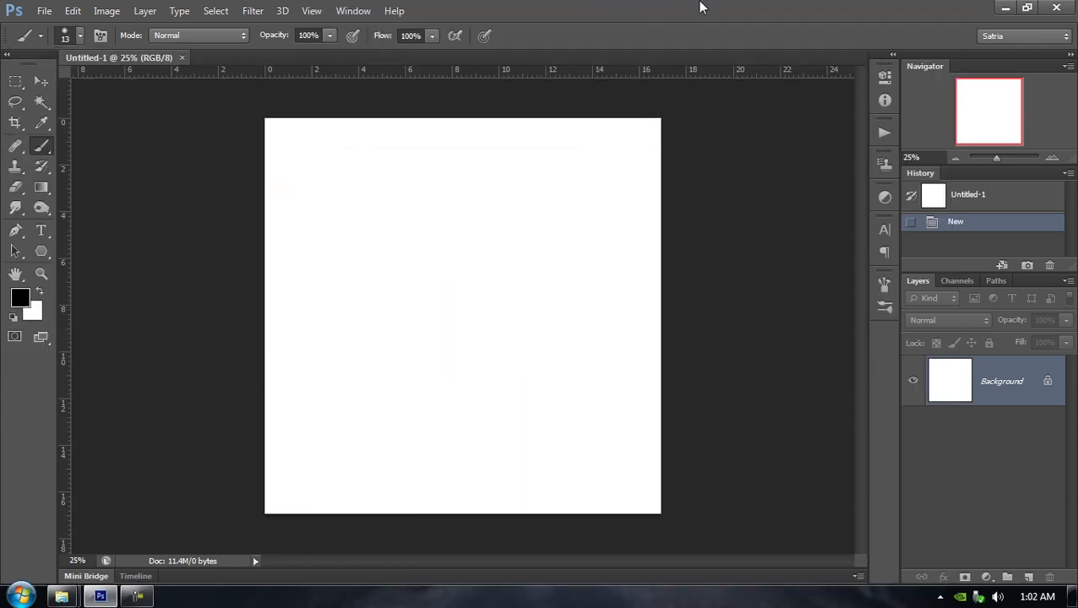
Enlarge the brush to 300 px and switch to the first hard round preset
key(bracketright)
key(bracketright)
key(bracketright)
key(bracketright)
key(bracketright)
key(bracketright)
key(bracketright)
key(bracketright)
key(bracketright)
key(bracketright)
key(bracketright)
key(bracketright)
key(bracketright)
key(bracketright)
key(bracketright)
right_click(436, 234)
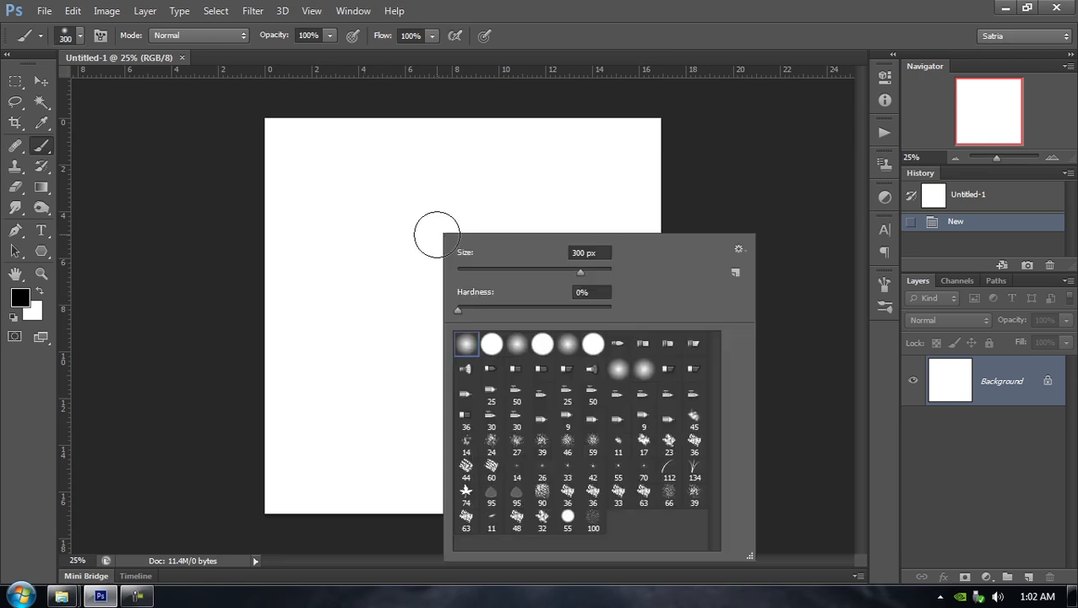
click(494, 343)
click(671, 7)
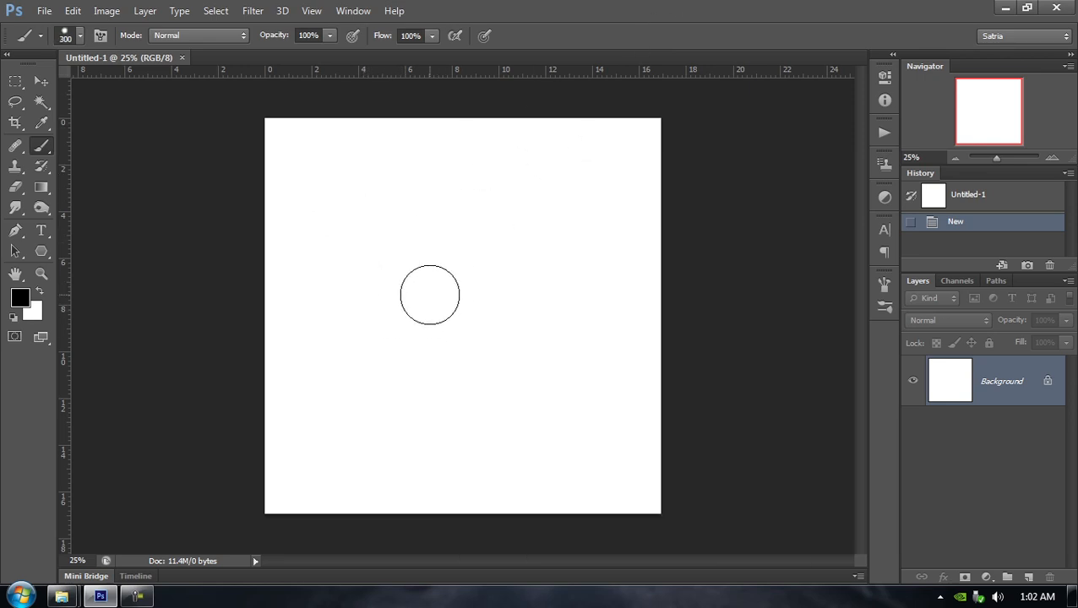
Examine the brush size, hardness and available tips in the brush preset picker
right_click(446, 256)
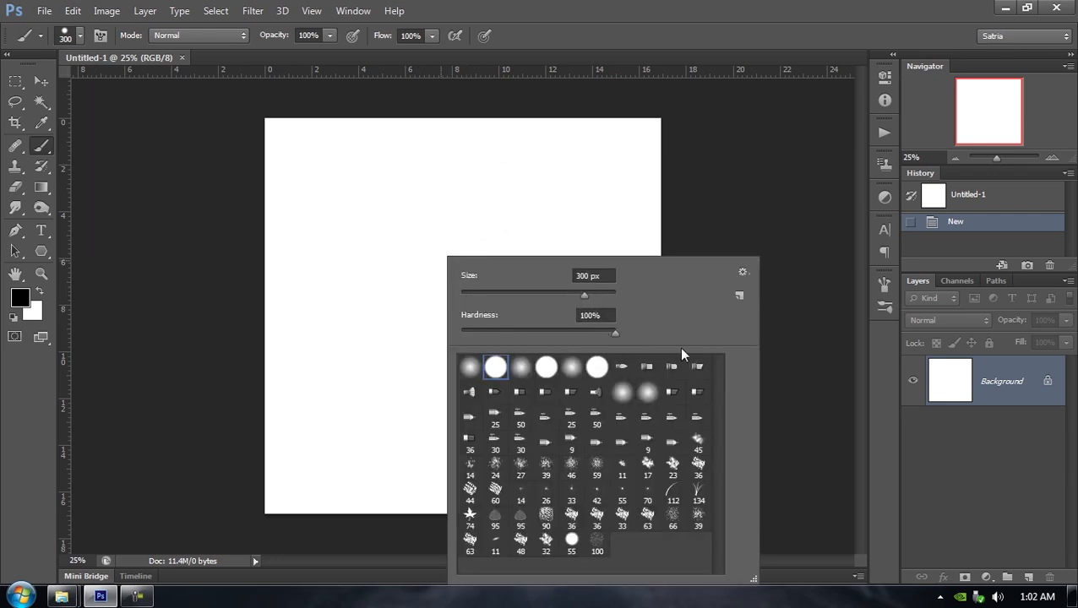
right_click(448, 157)
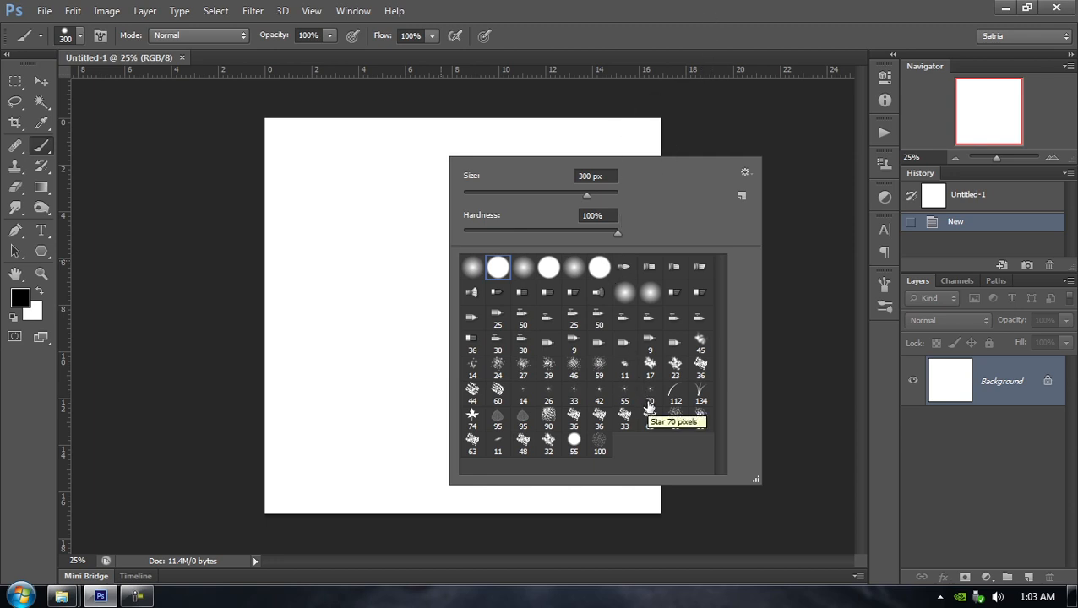
click(635, 12)
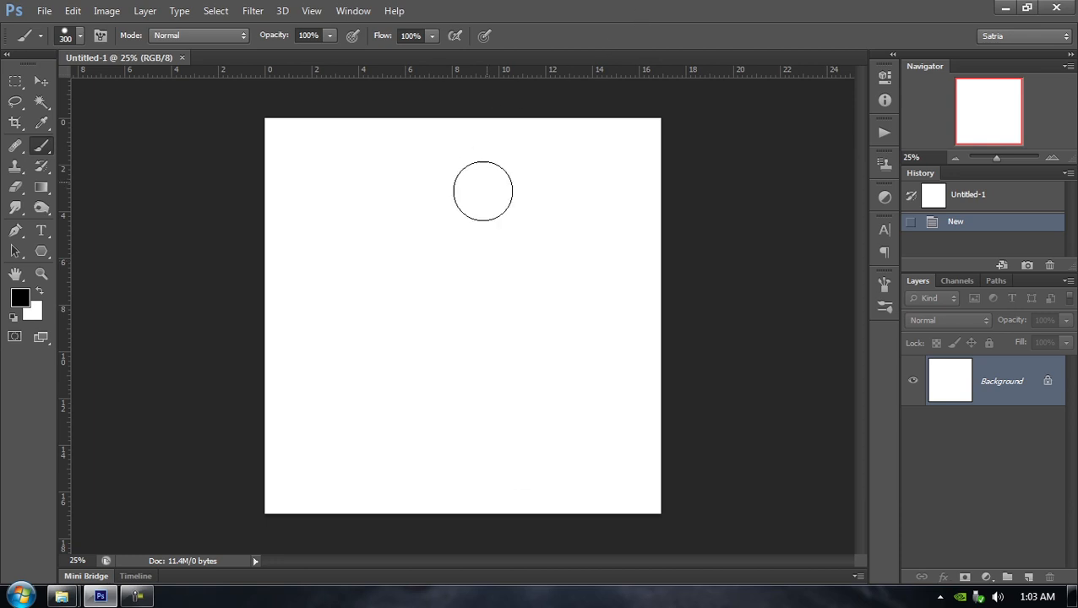
Try brush sizes up to 5000 px, settle on 189 px, and set the hardness to 100%
right_click(478, 203)
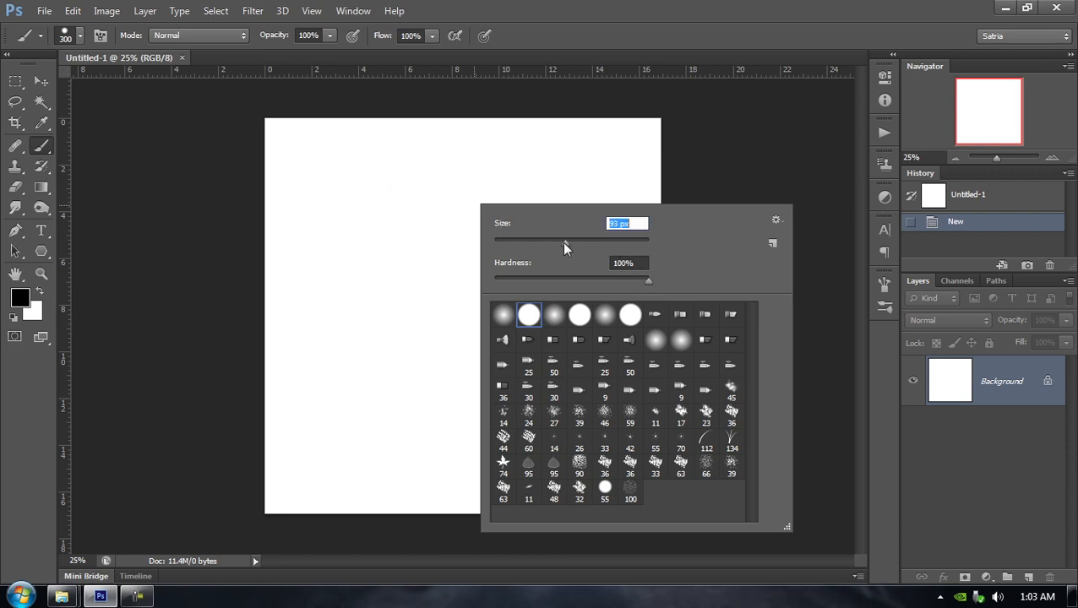
drag(565, 244, 562, 244)
click(593, 242)
click(632, 243)
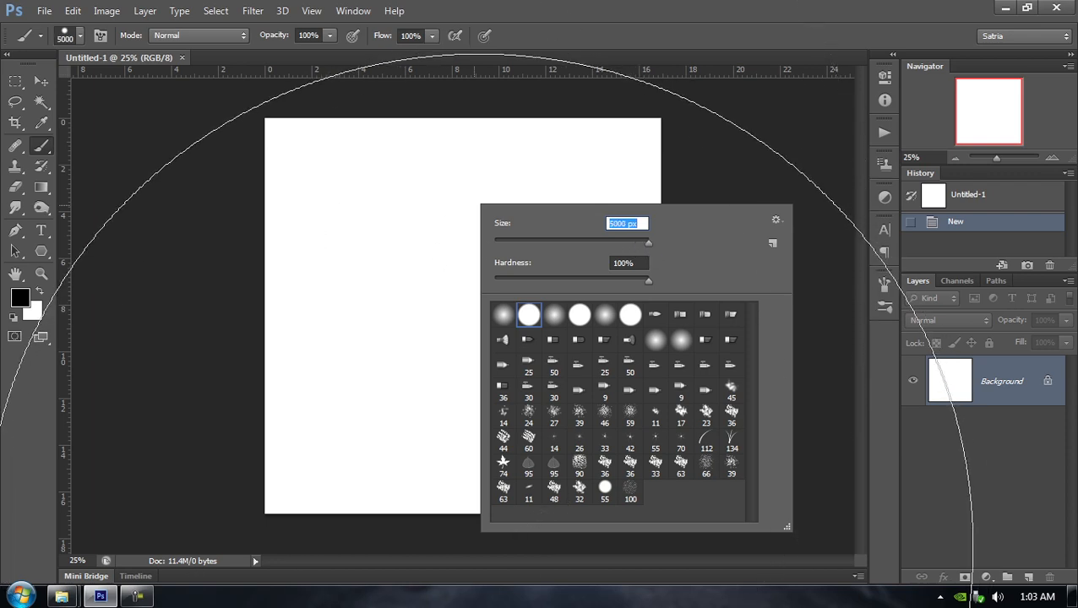
click(593, 243)
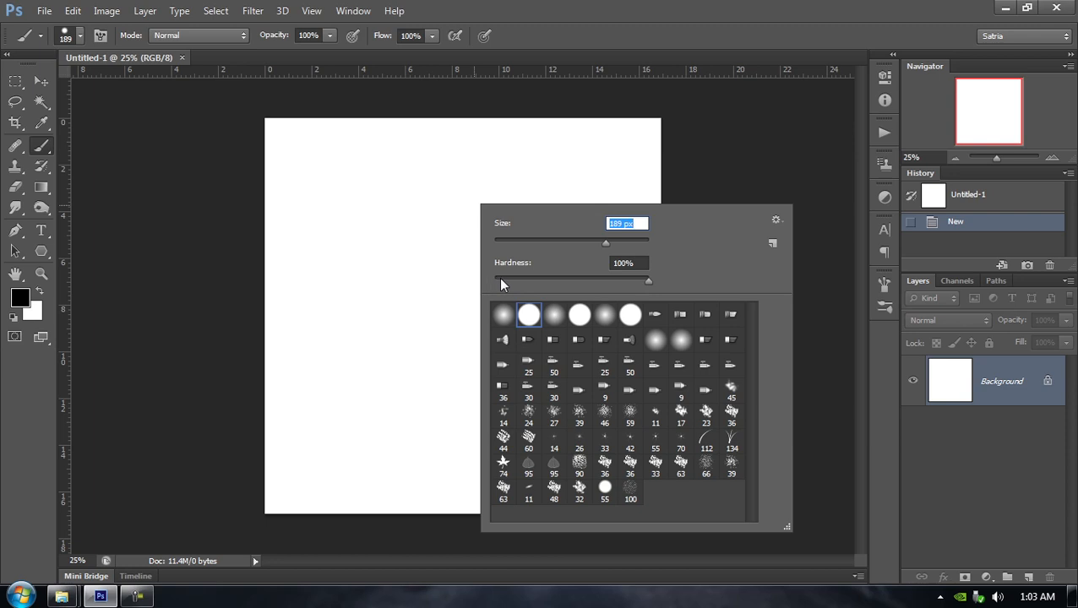
drag(500, 284, 610, 285)
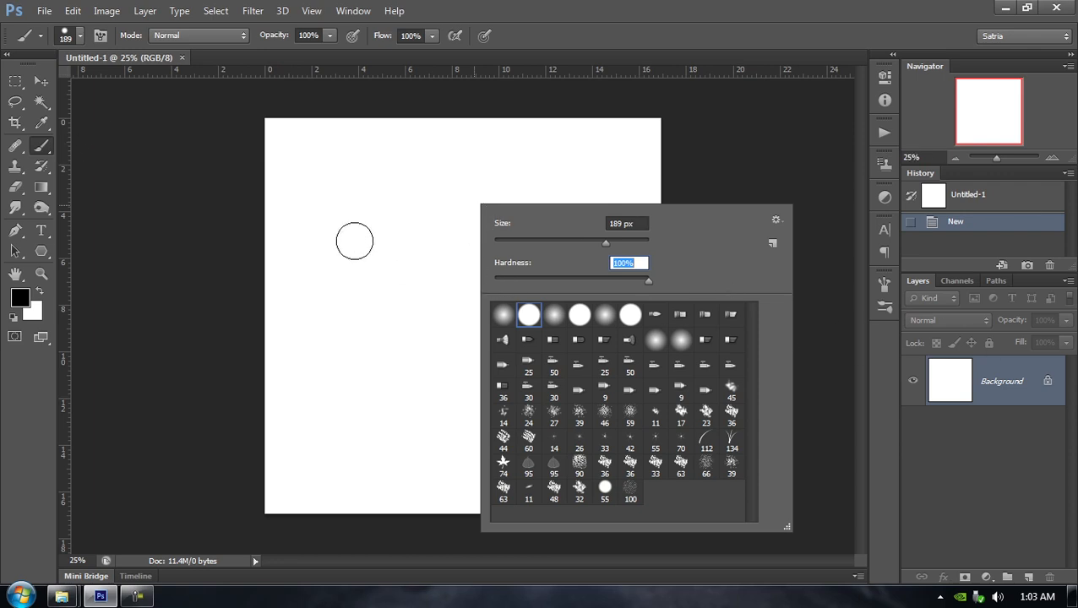
click(588, 7)
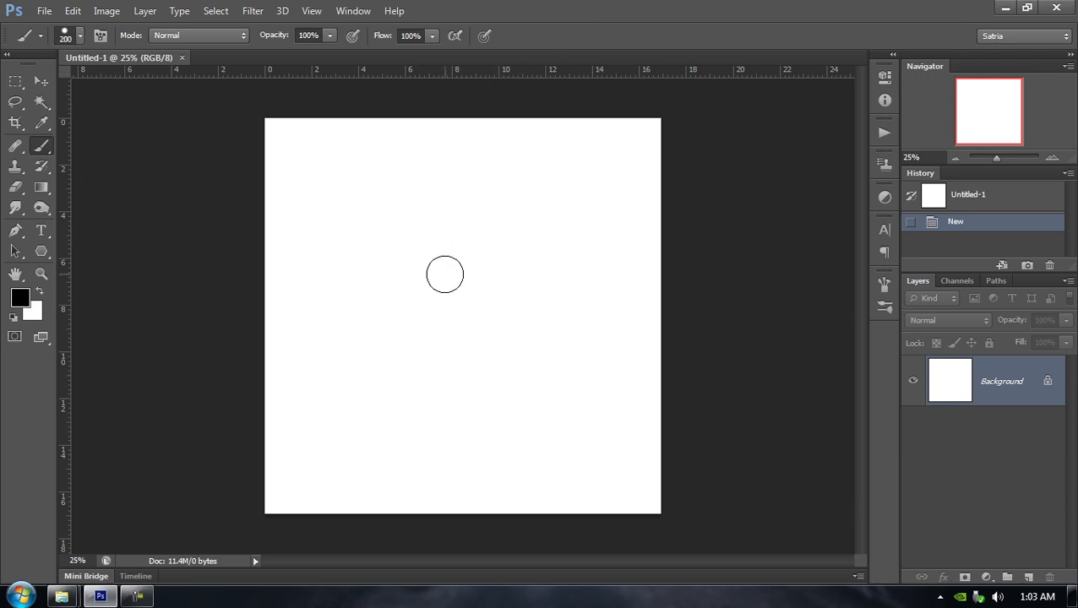
Enlarge the brush to 600 px
key(bracketright)
key(bracketright)
key(bracketright)
key(bracketright)
key(bracketright)
Try a single hard black dot slightly above the centre of the Background and undo it
click(444, 274)
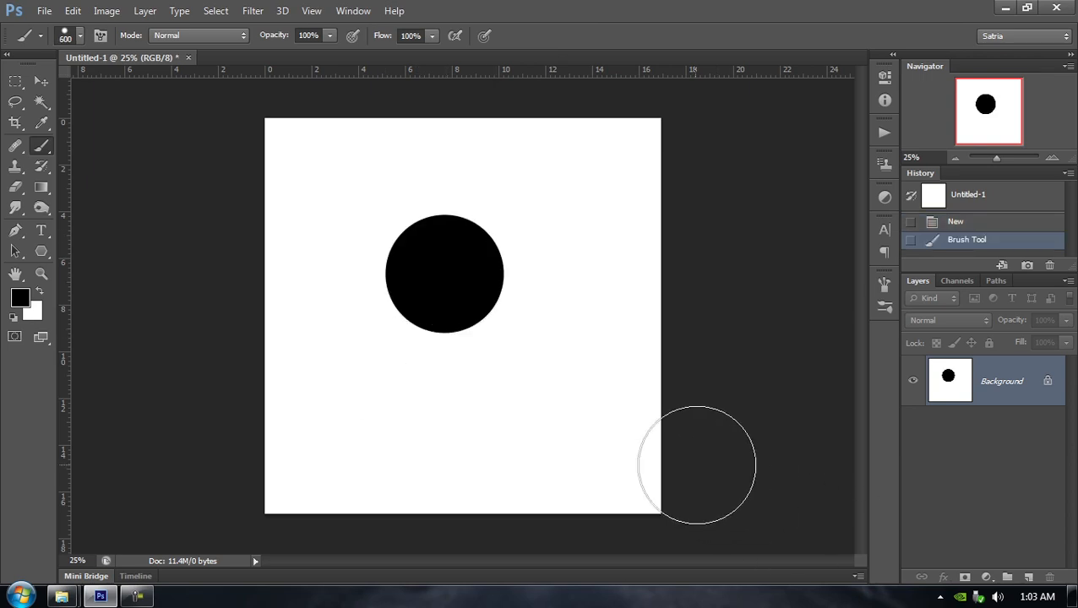
key(ctrl+z)
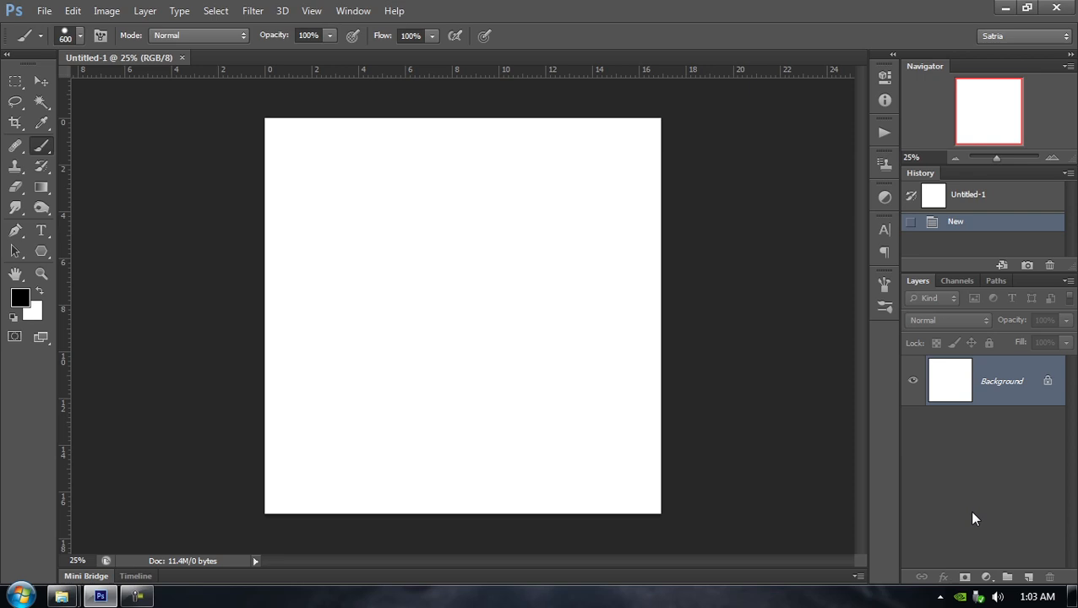
Add a new layer above the Background and undo a trial black dot stamped on it
click(1028, 577)
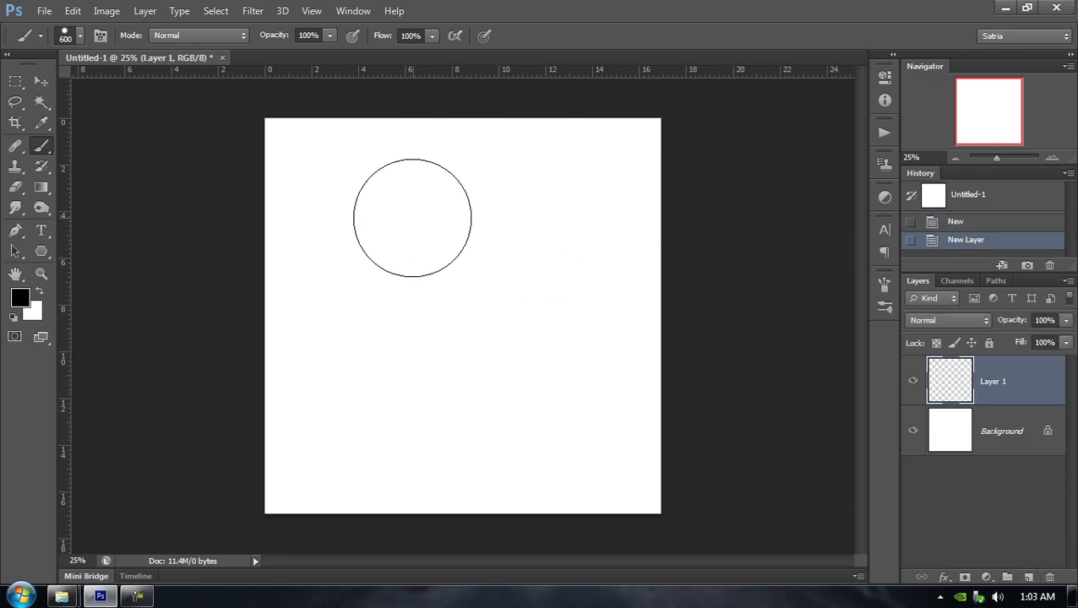
click(386, 227)
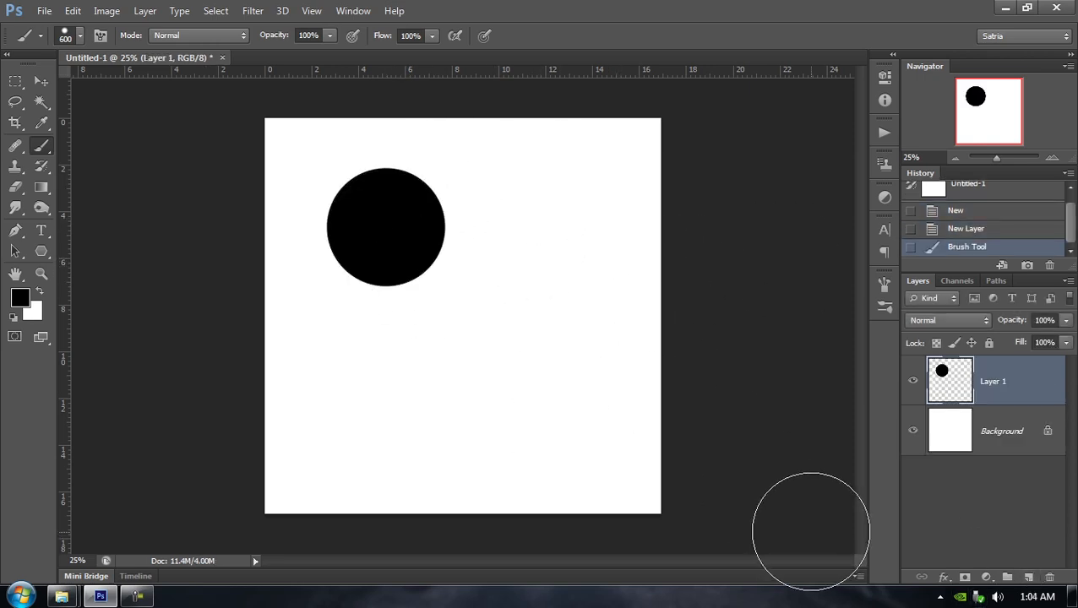
key(ctrl+z)
Lower the brush hardness to its minimum and stamp a soft black dot left of the canvas centre
right_click(476, 225)
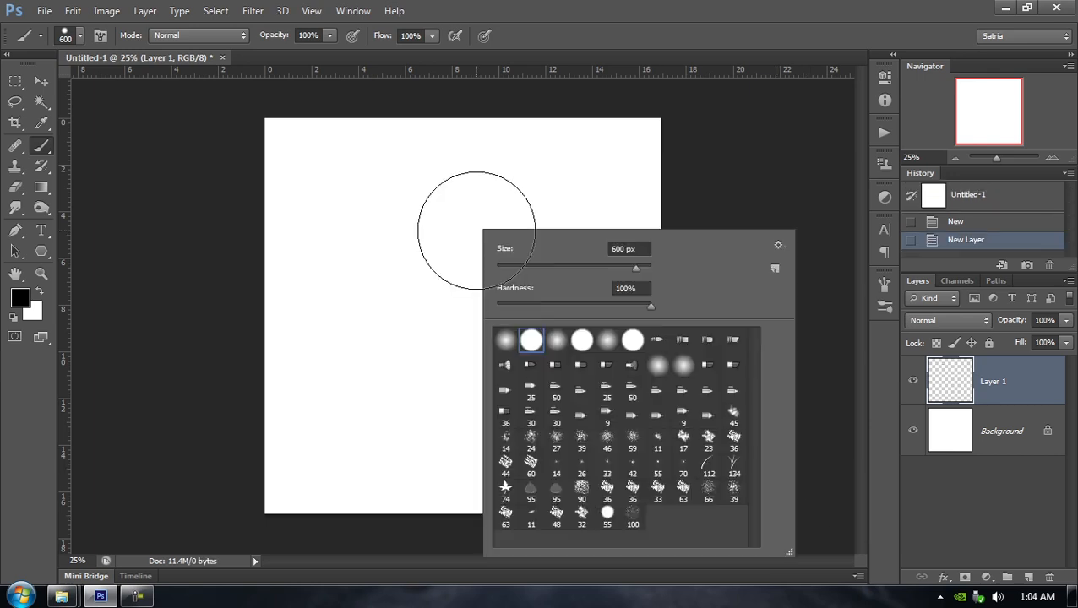
click(543, 307)
drag(544, 305, 366, 270)
click(681, 3)
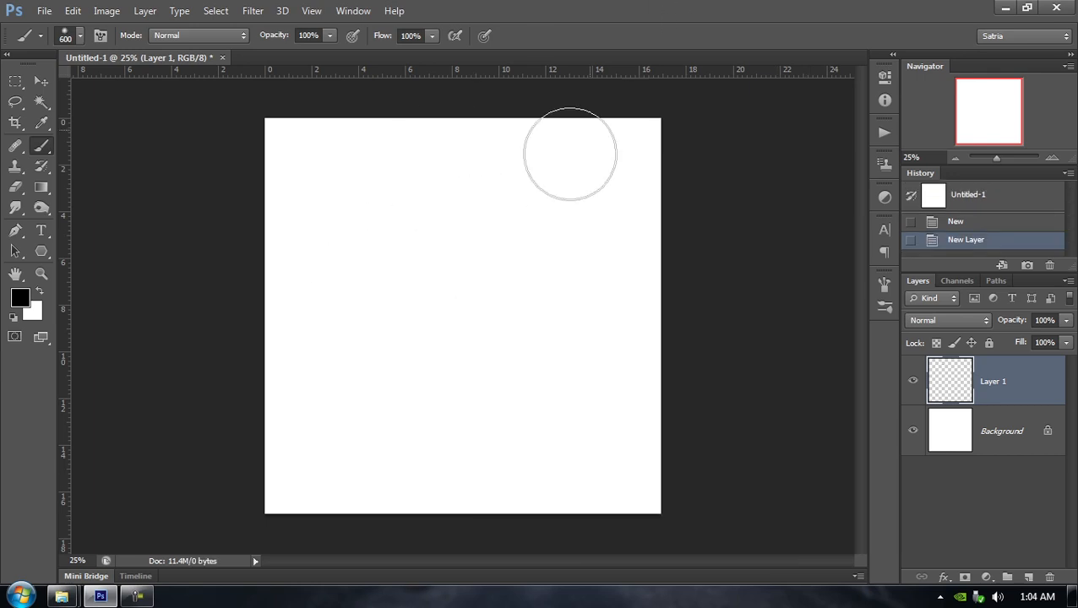
click(391, 297)
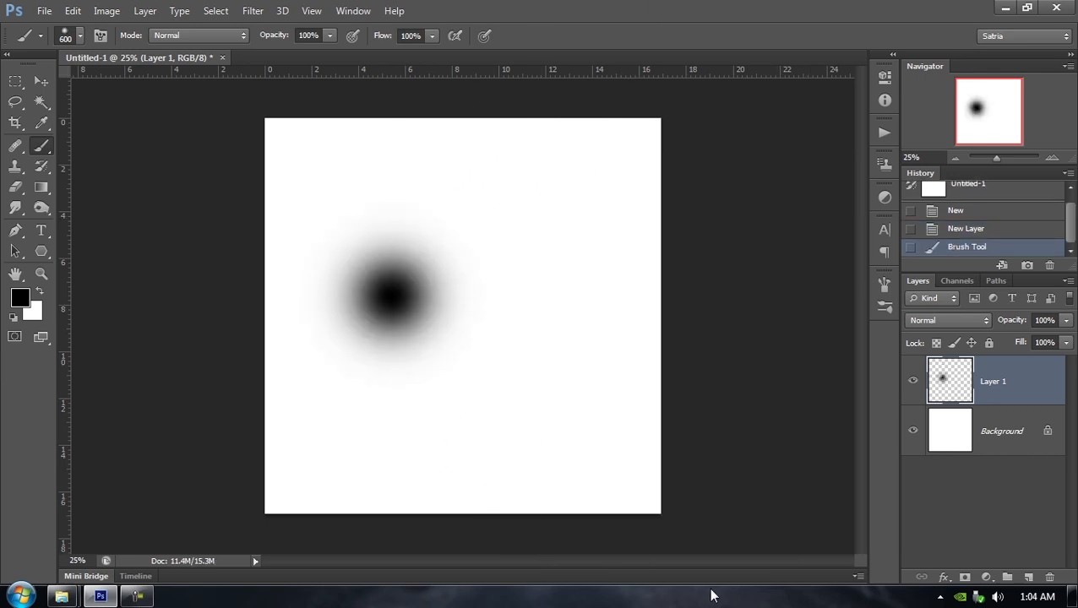
Set the brush hardness to 100% and stamp a hard black dot near the canvas's lower edge
right_click(556, 252)
drag(576, 332, 611, 332)
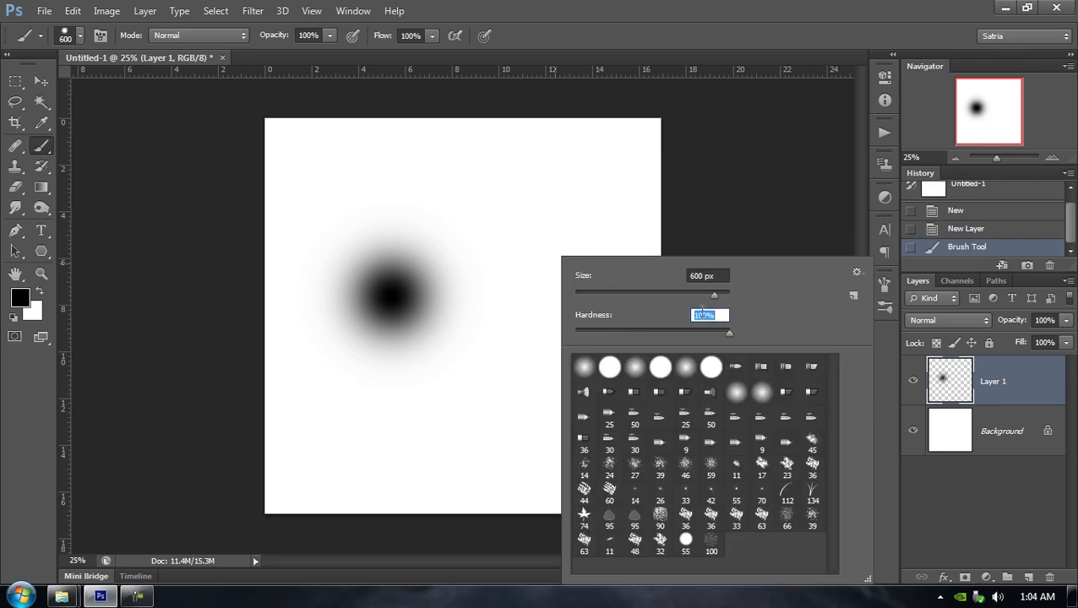
key(Return)
click(452, 443)
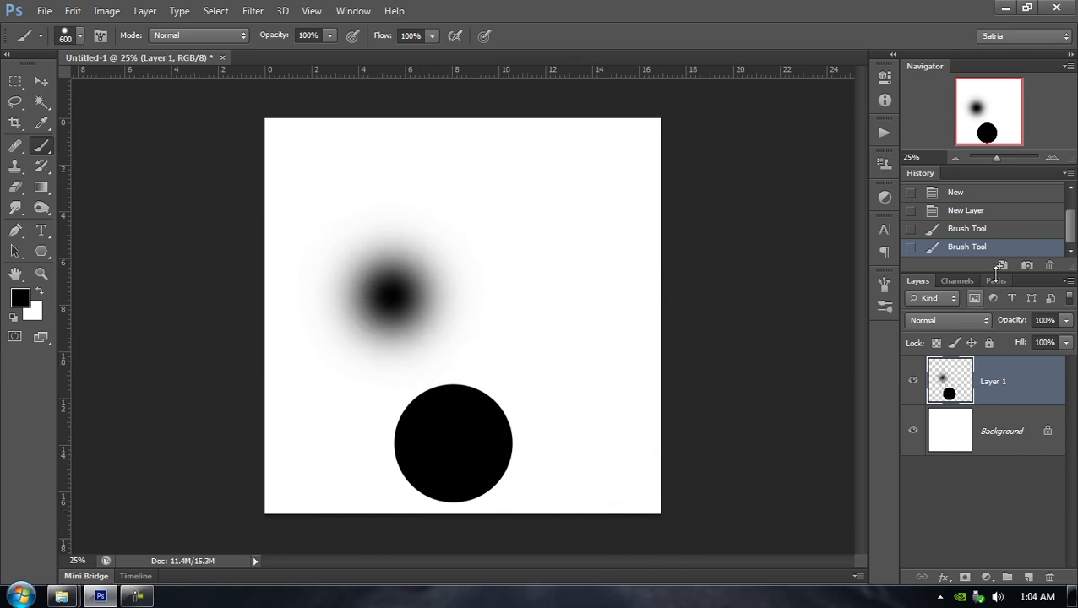
Revert the document history to the New Layer state, removing both brush dots
click(973, 216)
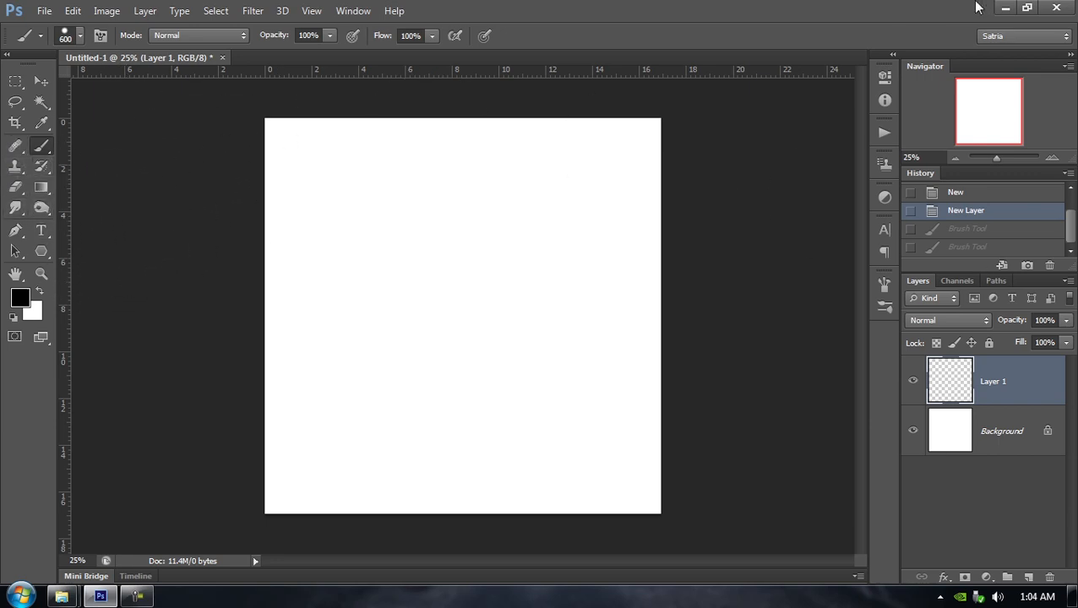
Look through the Dodge, Burn and Sponge tool group and view the Clone Stamp tool's brush presets
click(43, 208)
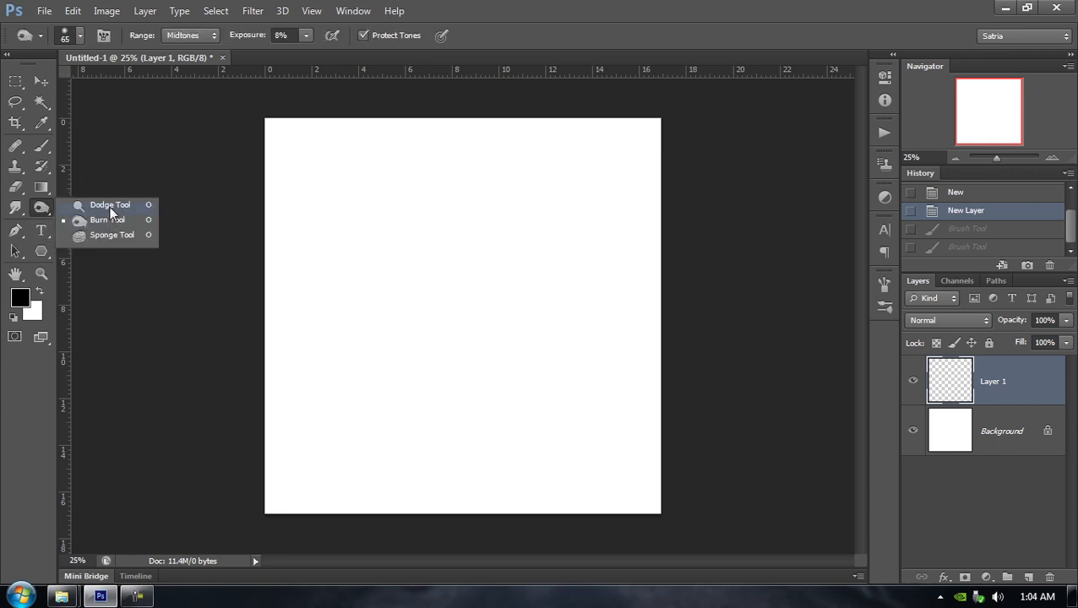
click(113, 216)
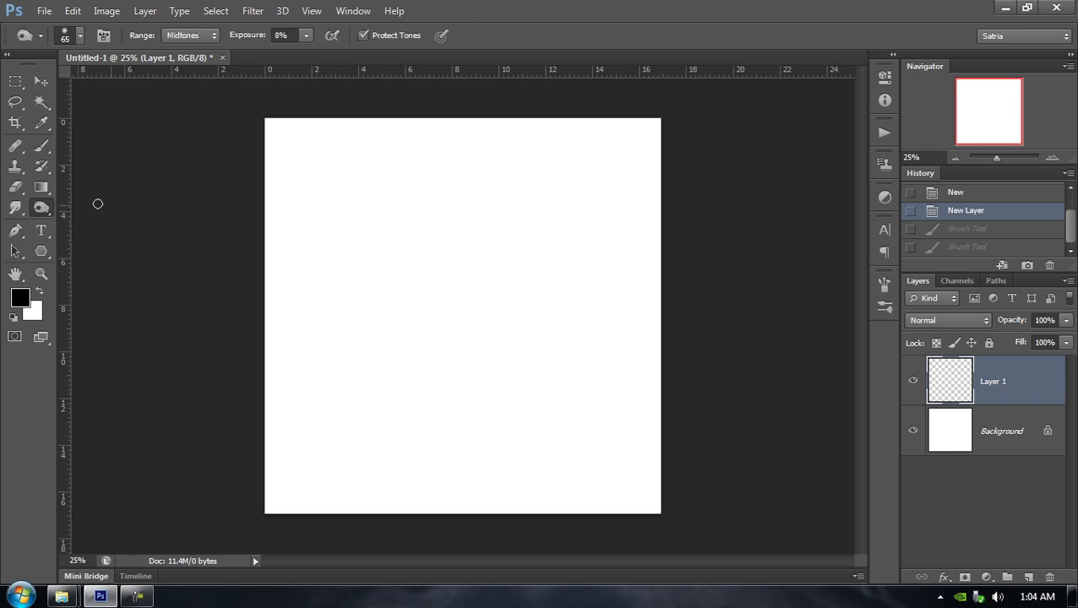
click(14, 167)
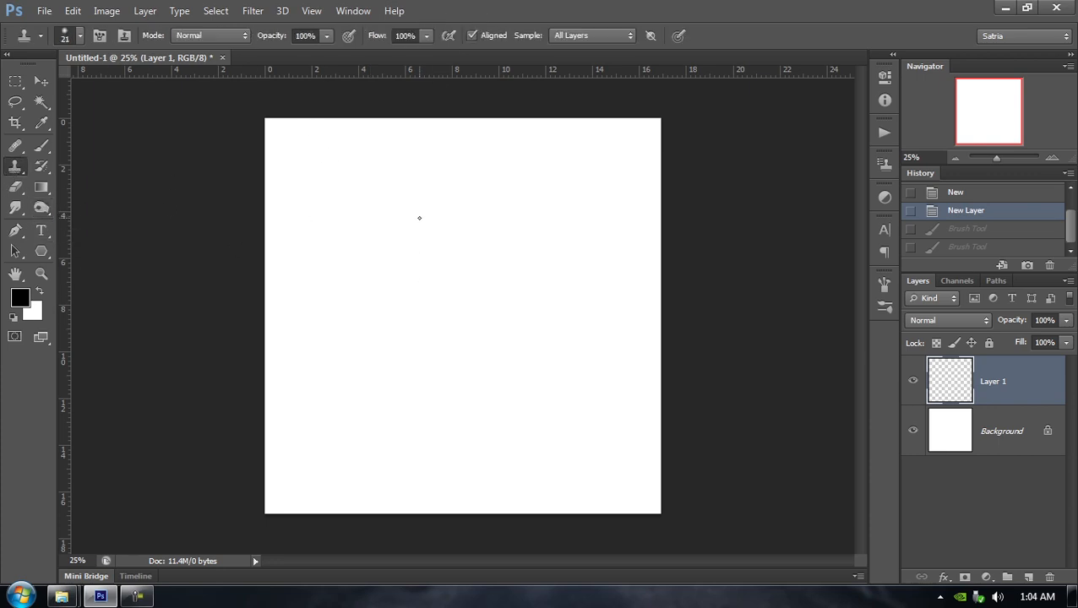
right_click(438, 255)
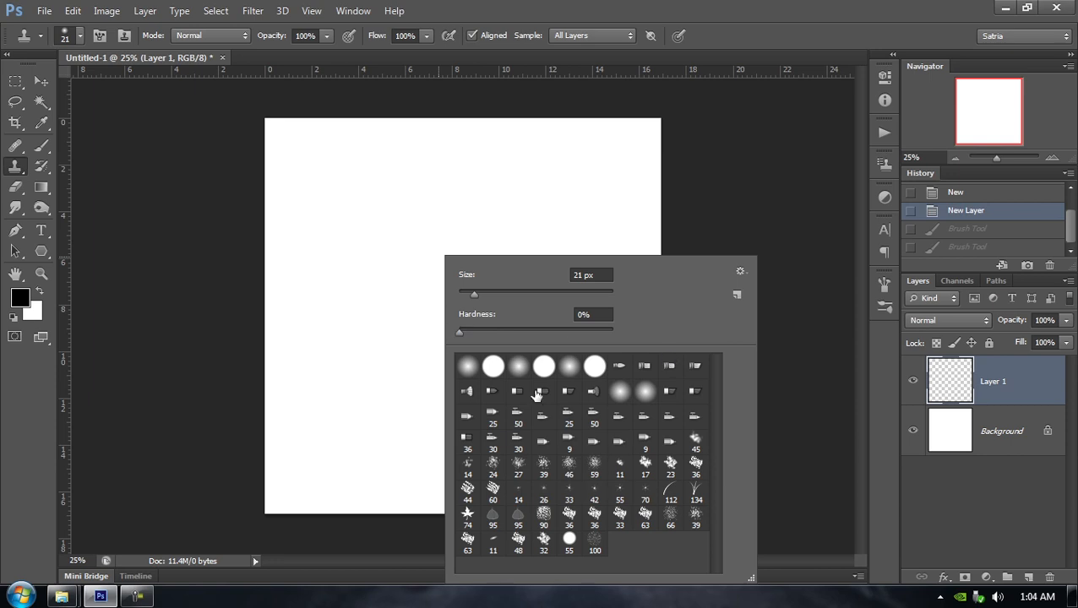
click(764, 2)
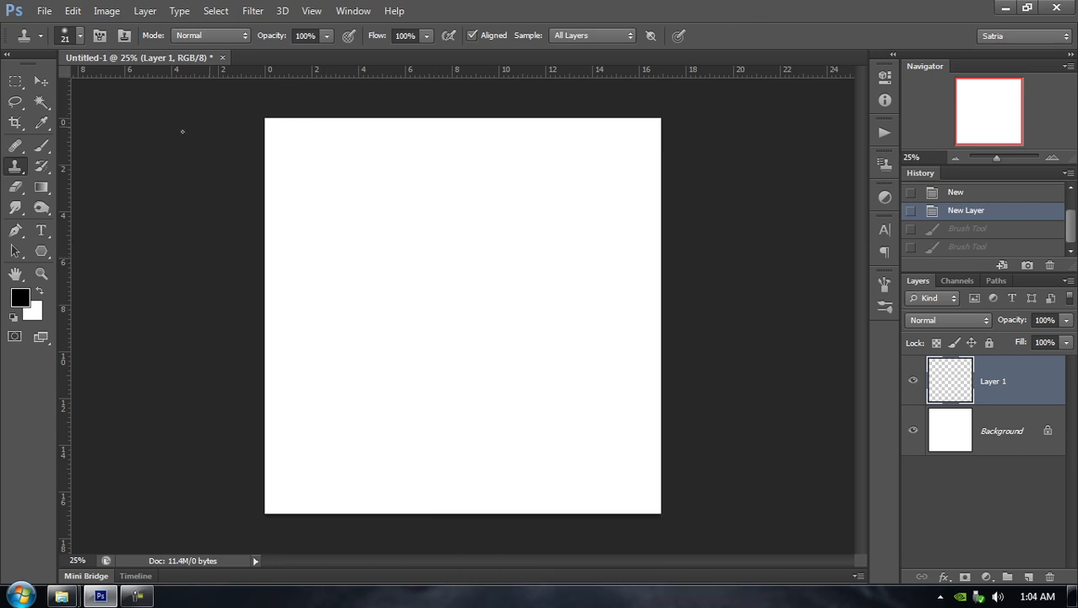
View the brush presets of the History Brush tool and the Eraser tool
click(41, 167)
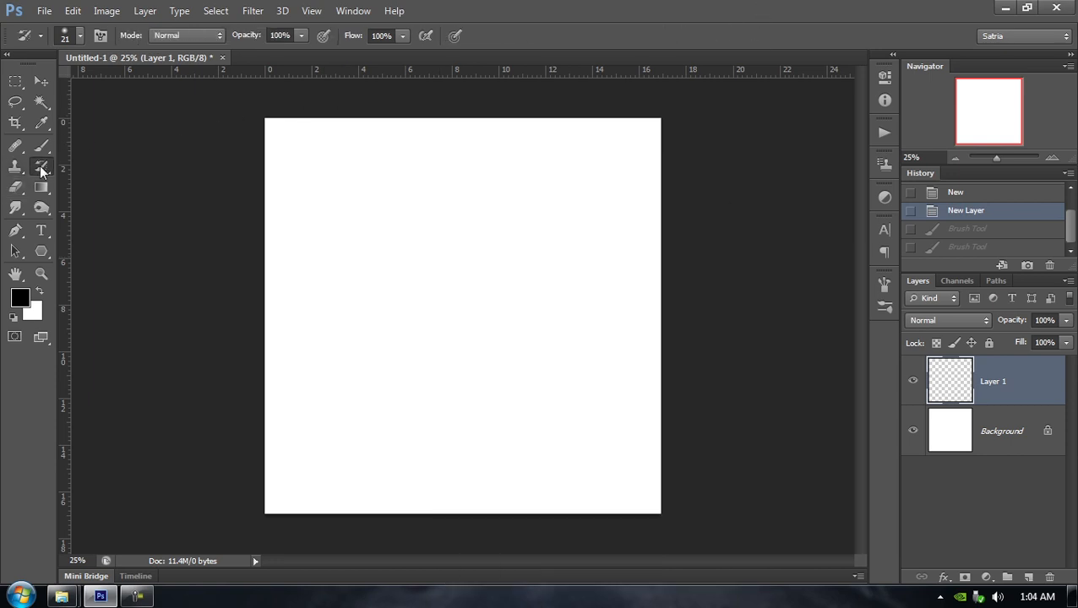
right_click(440, 232)
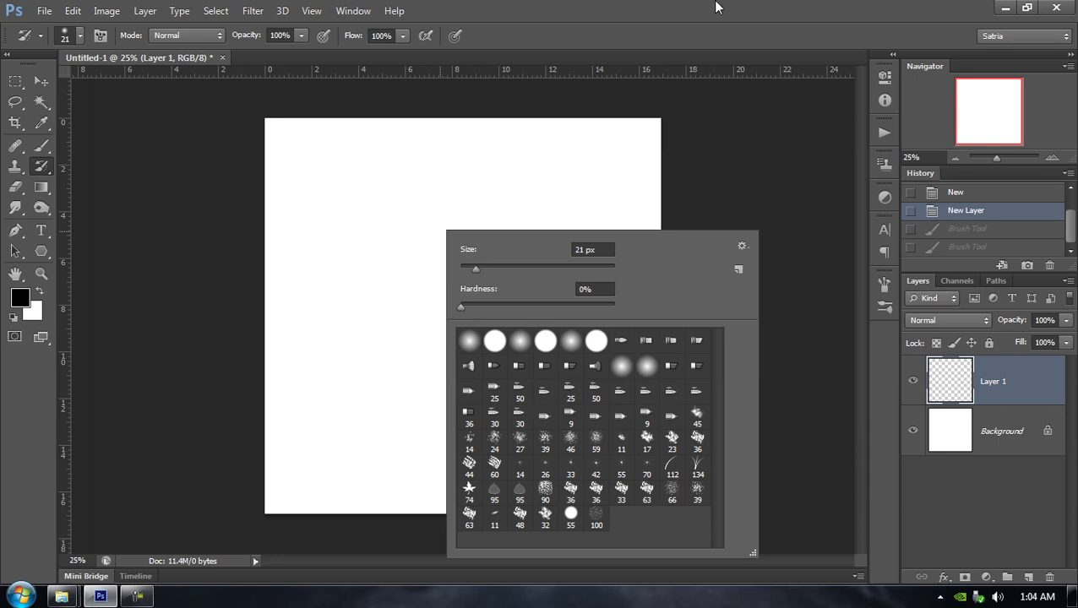
click(716, 6)
key(e)
right_click(414, 223)
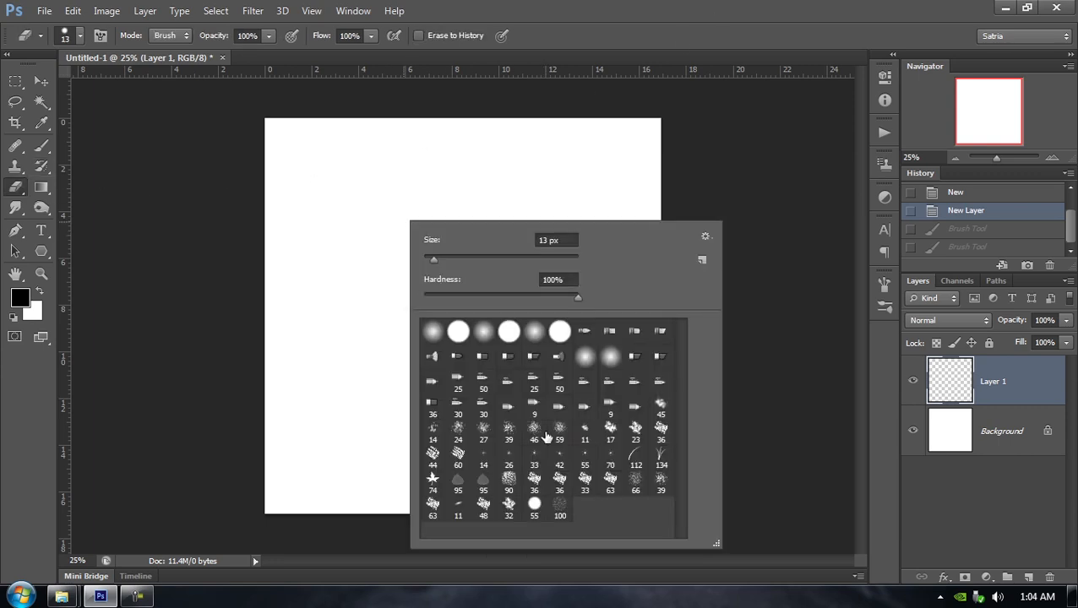
click(632, 7)
View the brush presets of the Smudge tool and the Burn tool
click(21, 207)
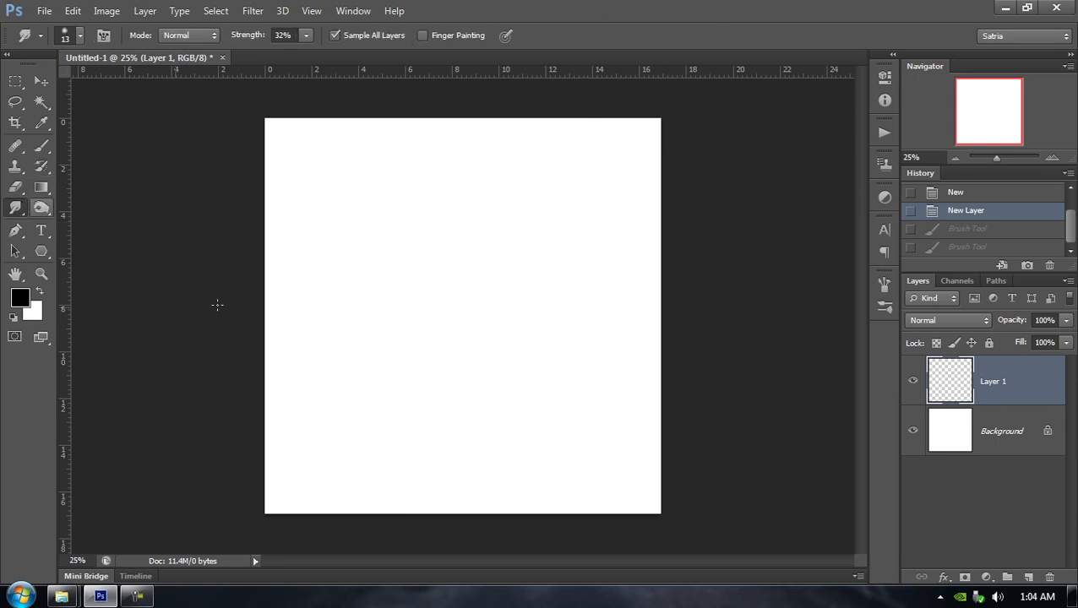
right_click(333, 211)
click(708, 15)
click(41, 208)
right_click(422, 268)
click(628, 7)
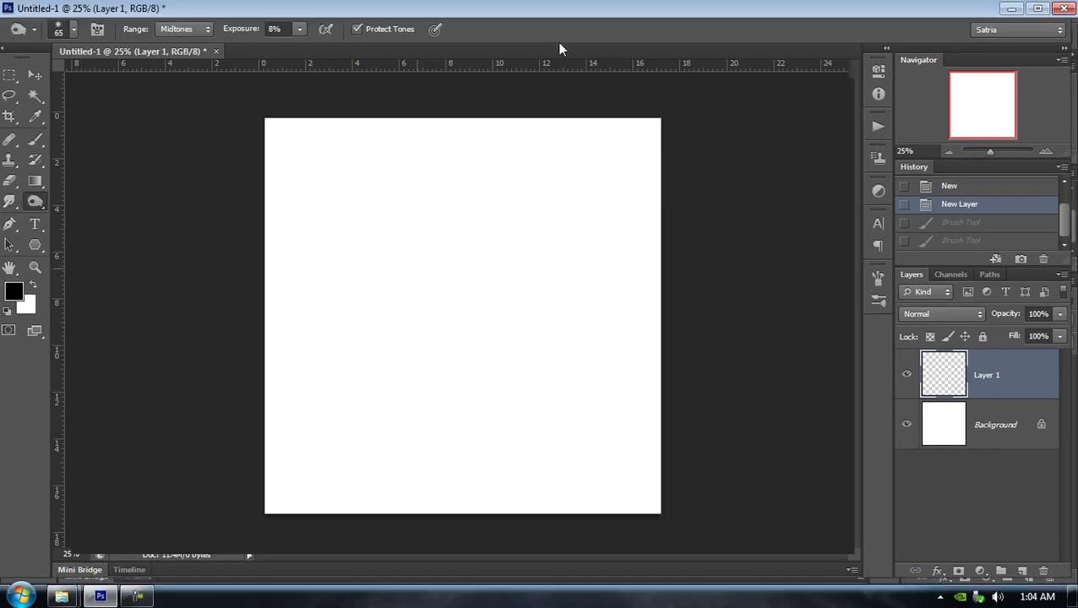
View the brush presets of the Dodge tool and the Sponge tool
click(829, 8)
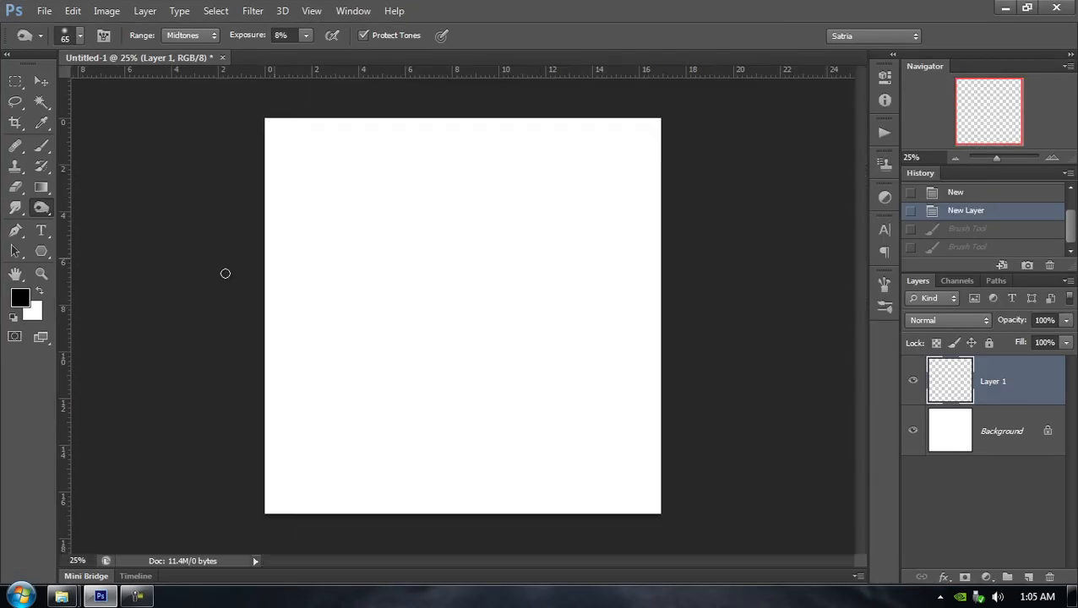
click(47, 211)
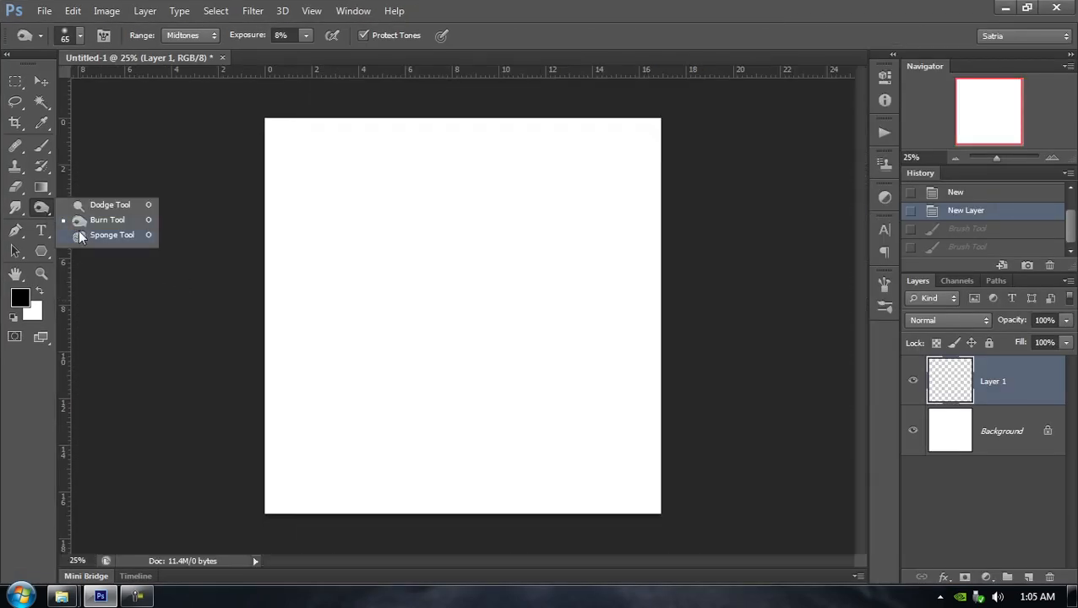
click(111, 206)
right_click(479, 289)
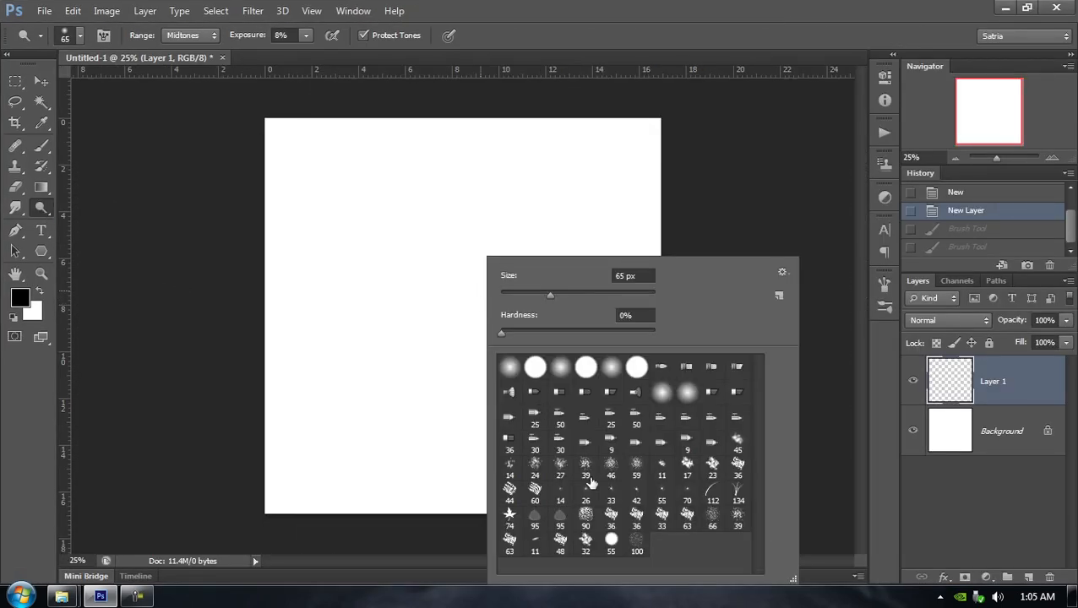
click(770, 7)
click(44, 208)
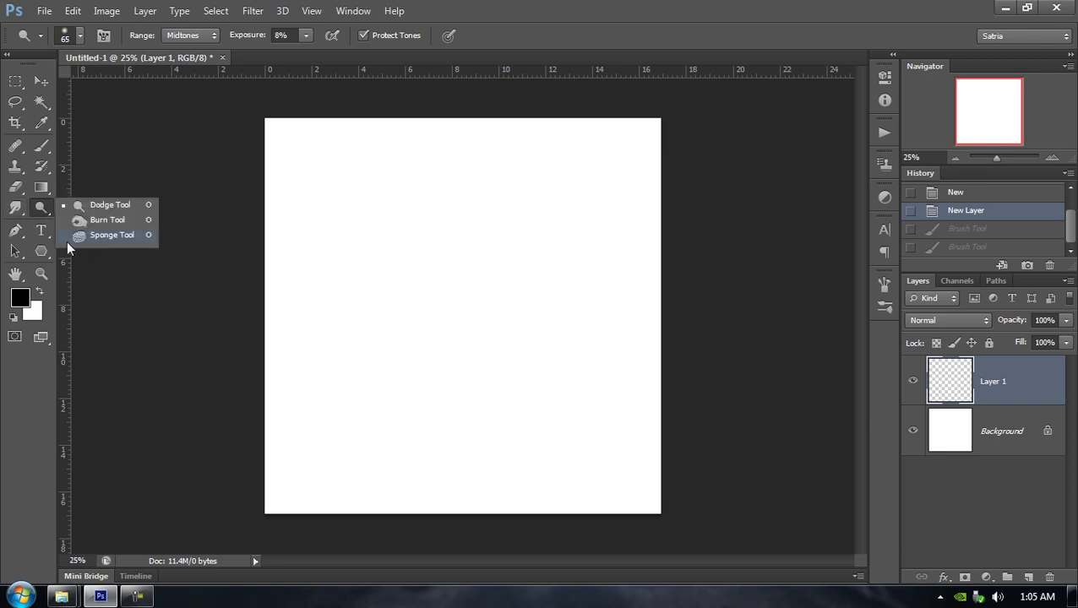
click(95, 240)
right_click(402, 283)
click(693, 7)
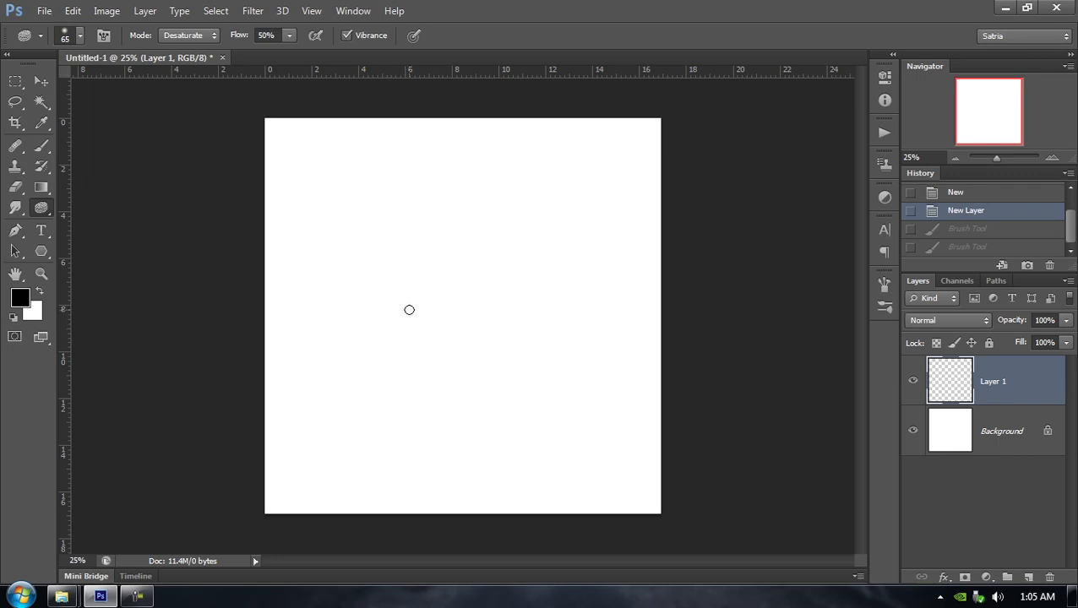
Switch to the Brush tool and view its brush presets and brush tip shape settings
click(47, 147)
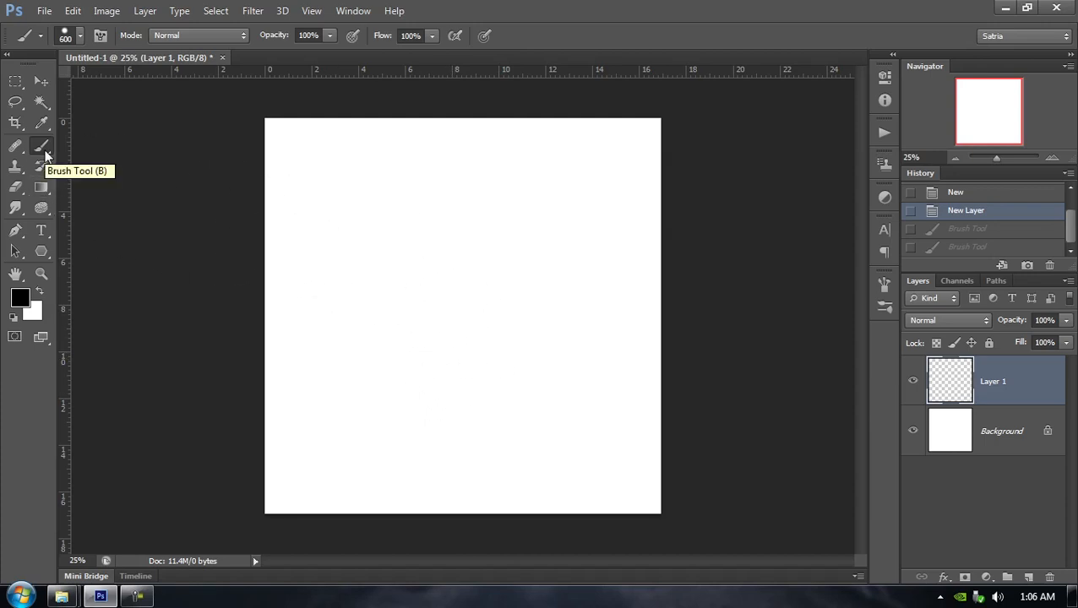
click(81, 36)
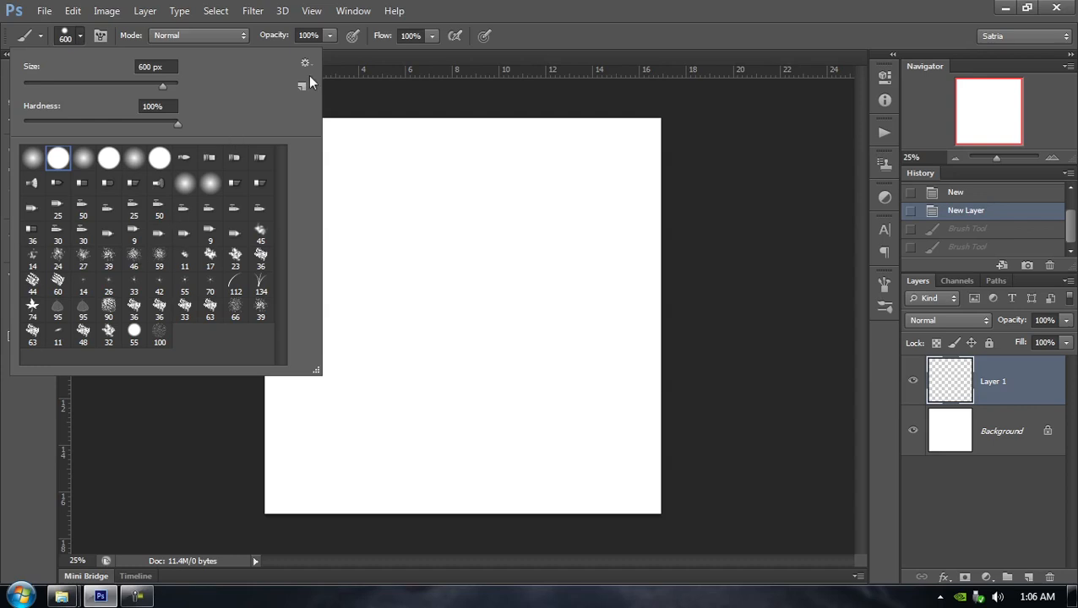
click(623, 7)
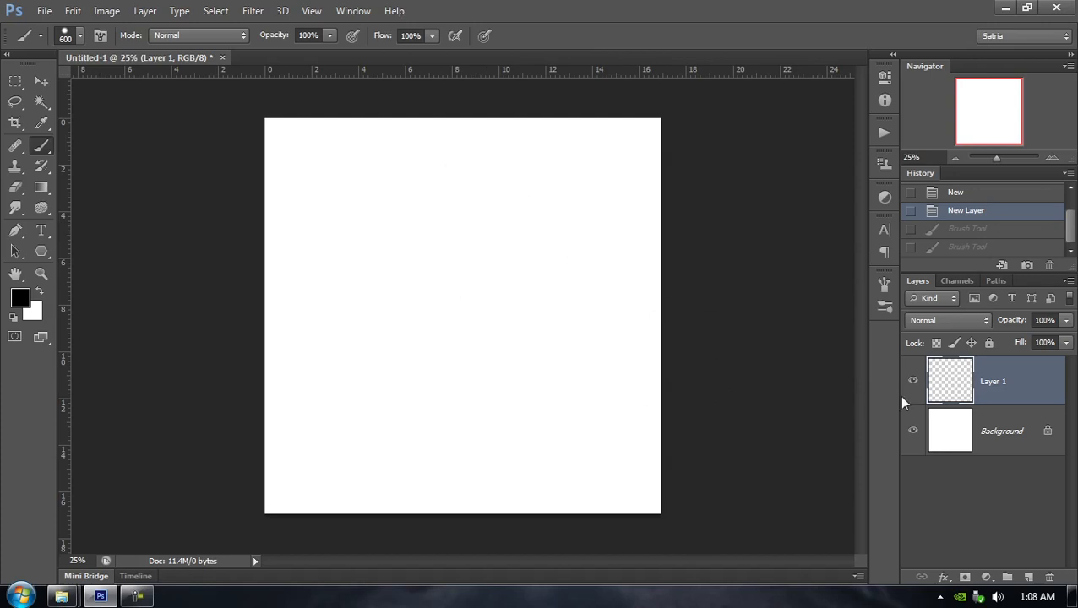
click(884, 286)
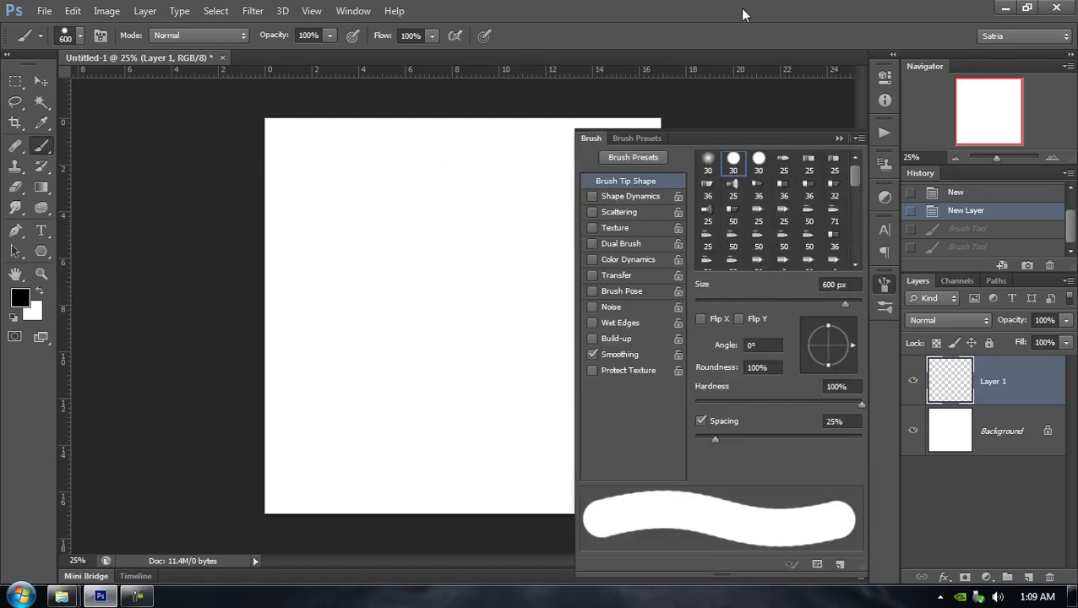
click(838, 138)
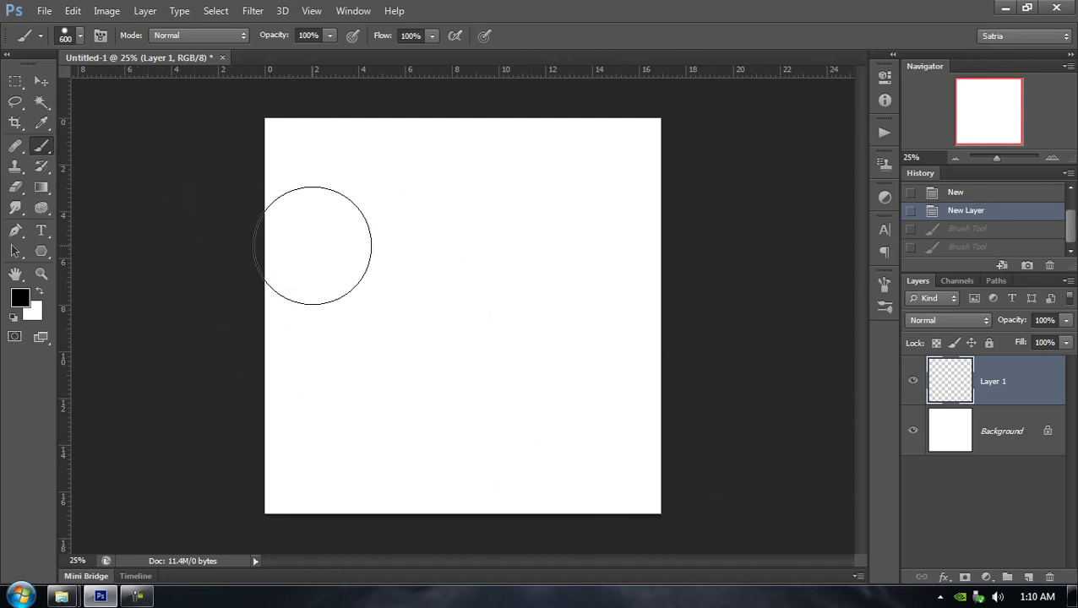
Reduce the brush size to 250 px, paint a diagonal test stroke on Layer 1 and undo it
key(bracketleft)
key(bracketleft)
key(bracketleft)
key(bracketleft)
mouse_move(322, 178)
mouse_down()
mouse_move(520, 210)
mouse_move(553, 235)
mouse_move(606, 323)
mouse_move(524, 372)
mouse_up()
key(ctrl+z)
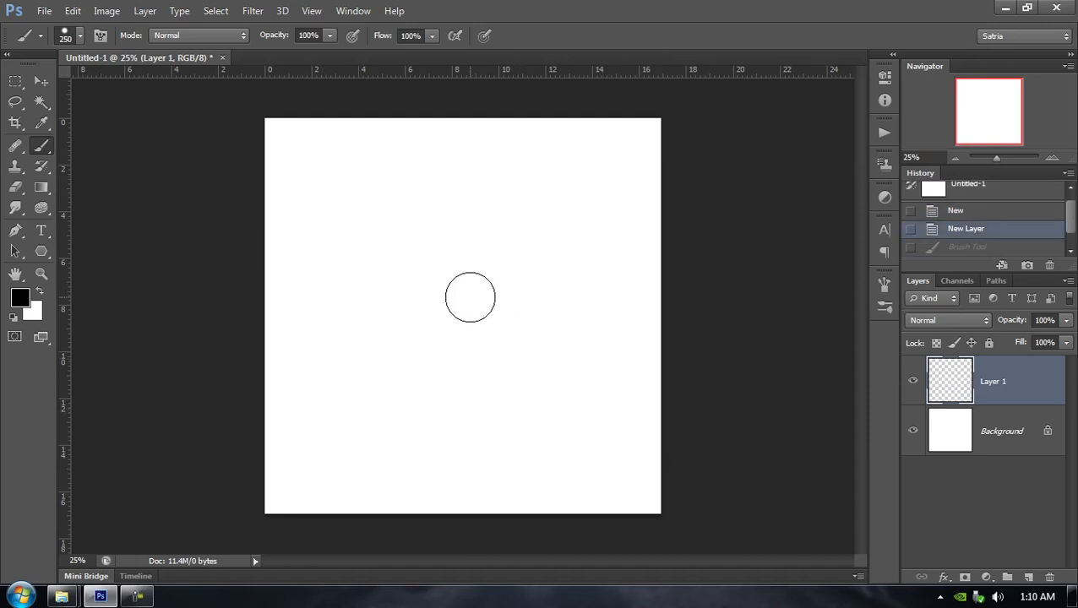
Reduce the brush size to about 25 px for line drawing
key(bracketleft)
key(bracketleft)
key(bracketleft)
key(bracketleft)
key(bracketleft)
key(bracketleft)
key(bracketleft)
key(bracketleft)
key(bracketleft)
key(bracketleft)
key(bracketleft)
key(bracketleft)
scroll(486, 244, up, 3)
scroll(487, 244, down, 2)
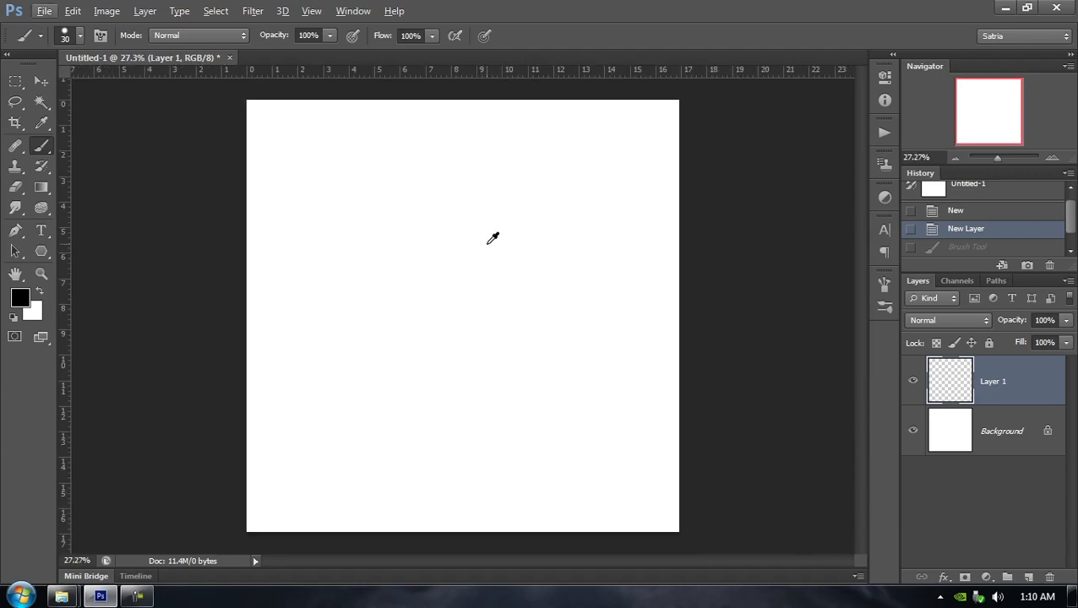
key(bracketleft)
key(bracketright)
Paint a rough face on Layer 1 in black, with eyebrows, eyes, nose, smiling mouth and jaw line
drag(487, 245, 581, 194)
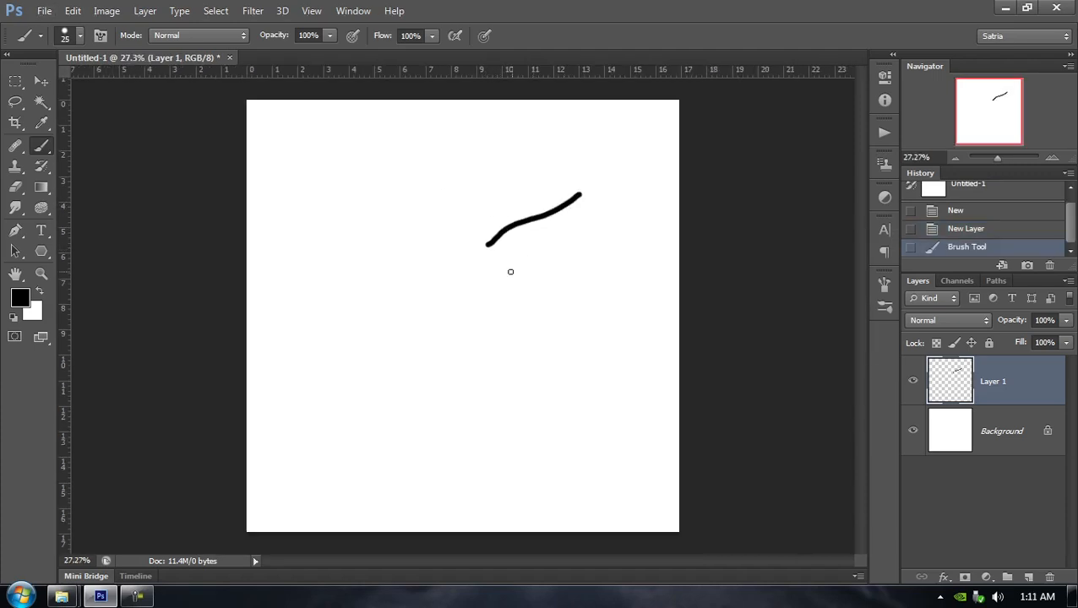
mouse_move(505, 265)
mouse_down()
mouse_move(587, 226)
mouse_move(575, 262)
mouse_move(532, 253)
mouse_move(545, 263)
mouse_up()
mouse_move(465, 262)
mouse_down()
mouse_move(467, 366)
mouse_move(499, 358)
mouse_up()
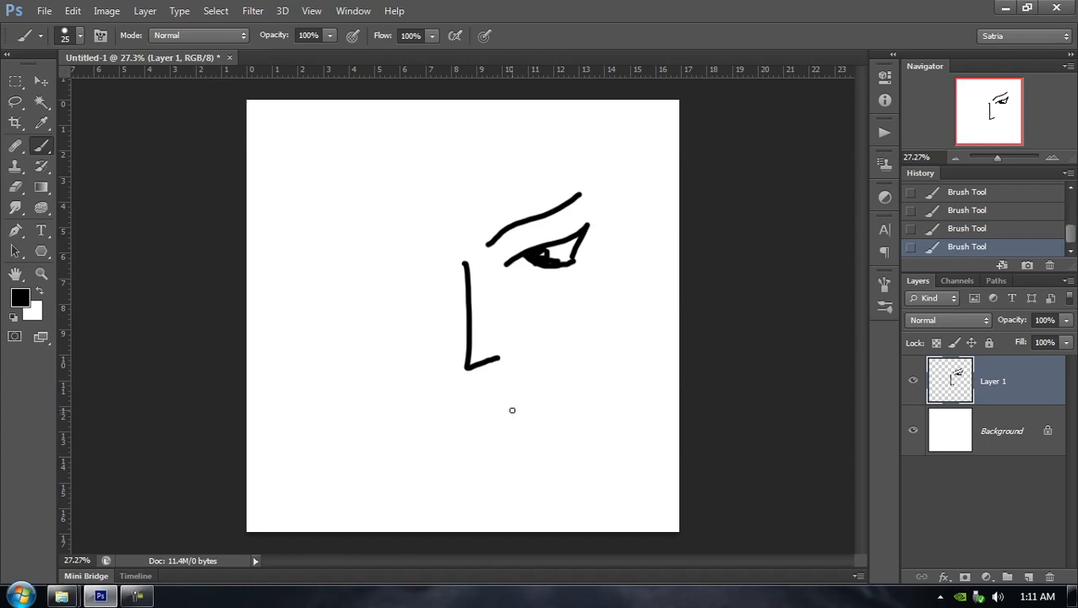
drag(511, 411, 590, 352)
mouse_move(362, 313)
mouse_down()
mouse_move(456, 413)
mouse_move(594, 481)
mouse_move(632, 450)
mouse_move(644, 417)
mouse_up()
mouse_move(445, 285)
mouse_down()
mouse_move(389, 272)
mouse_move(378, 281)
mouse_up()
mouse_move(457, 306)
mouse_down()
mouse_move(383, 299)
mouse_move(411, 325)
mouse_move(440, 319)
mouse_up()
drag(431, 307, 439, 310)
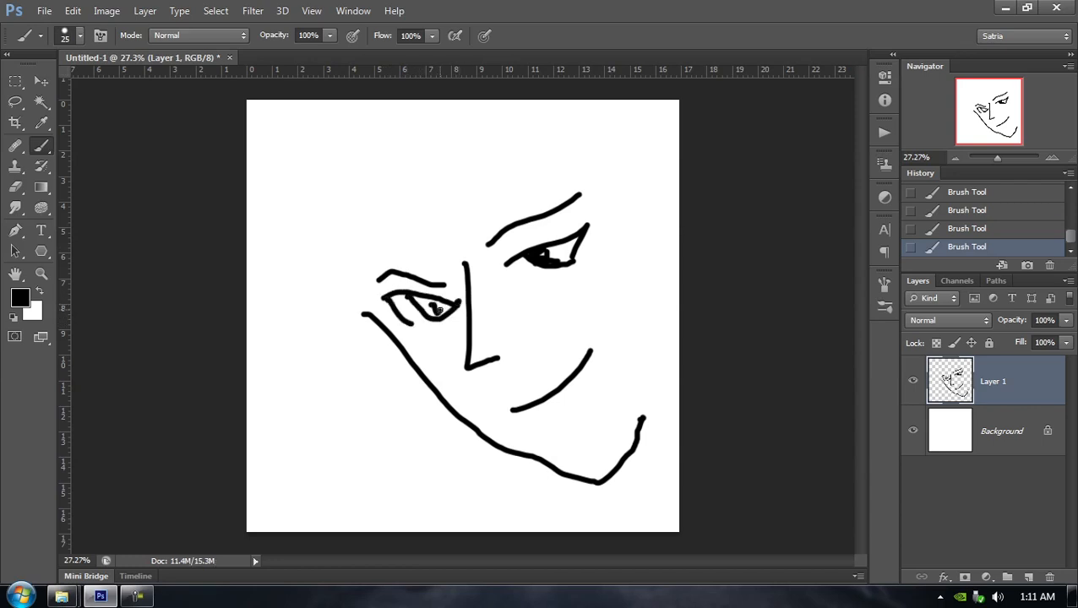
Revert the document history to the New Layer state, removing the painted face
scroll(985, 200, up, 1)
scroll(984, 200, up, 1)
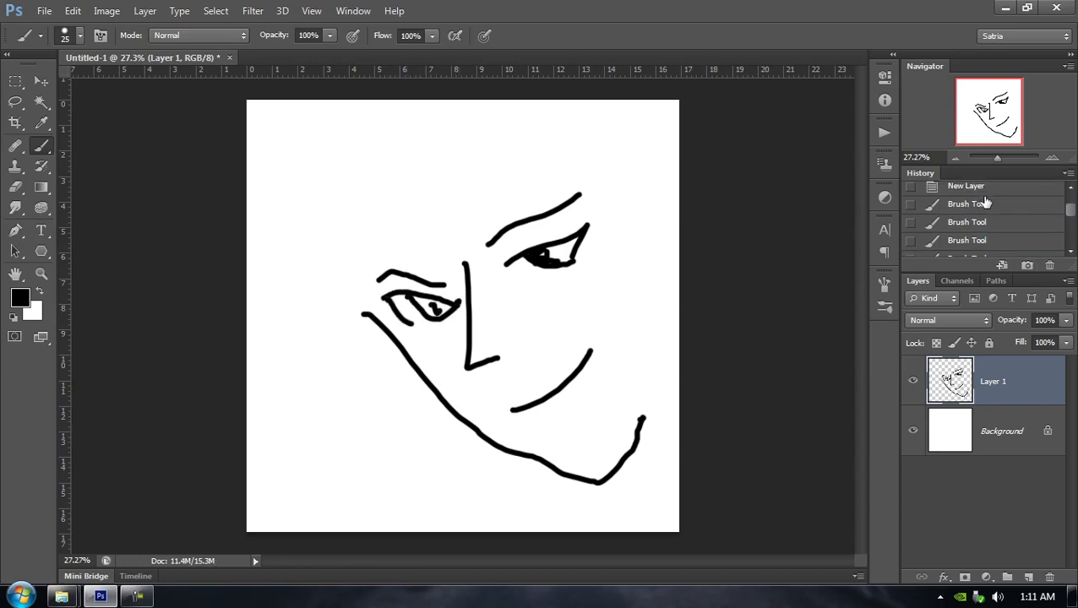
click(978, 191)
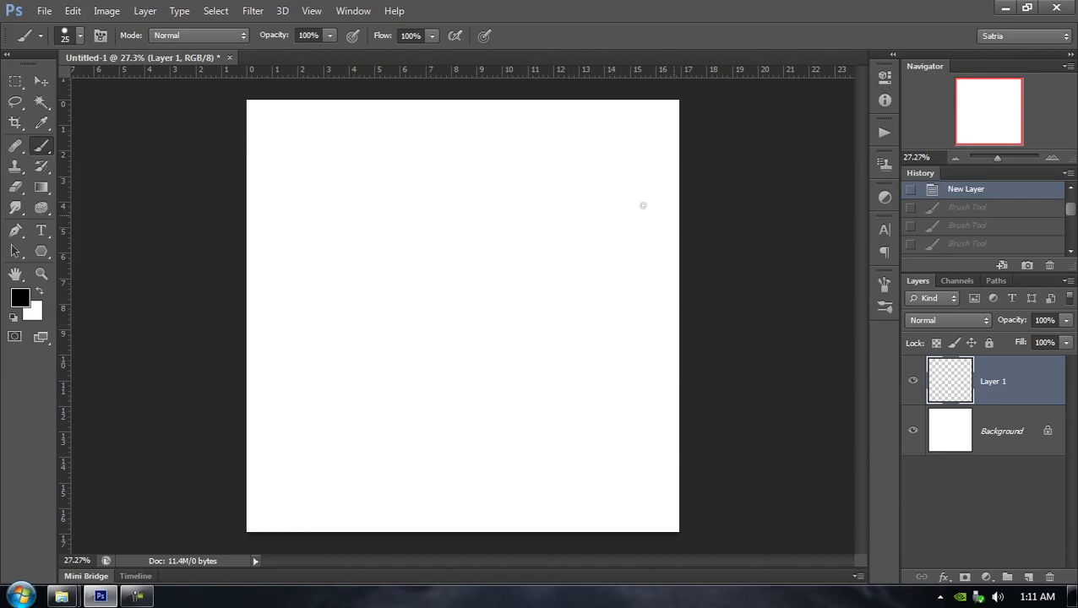
View the Brush tool's saved tool presets and enlarge the brush to 100 px
click(41, 36)
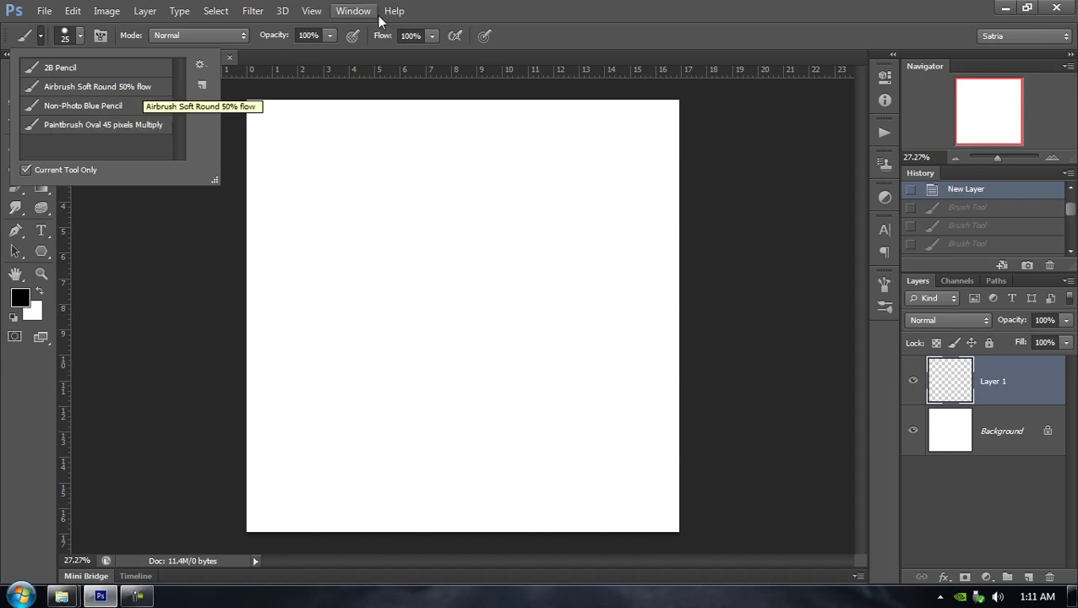
click(535, 5)
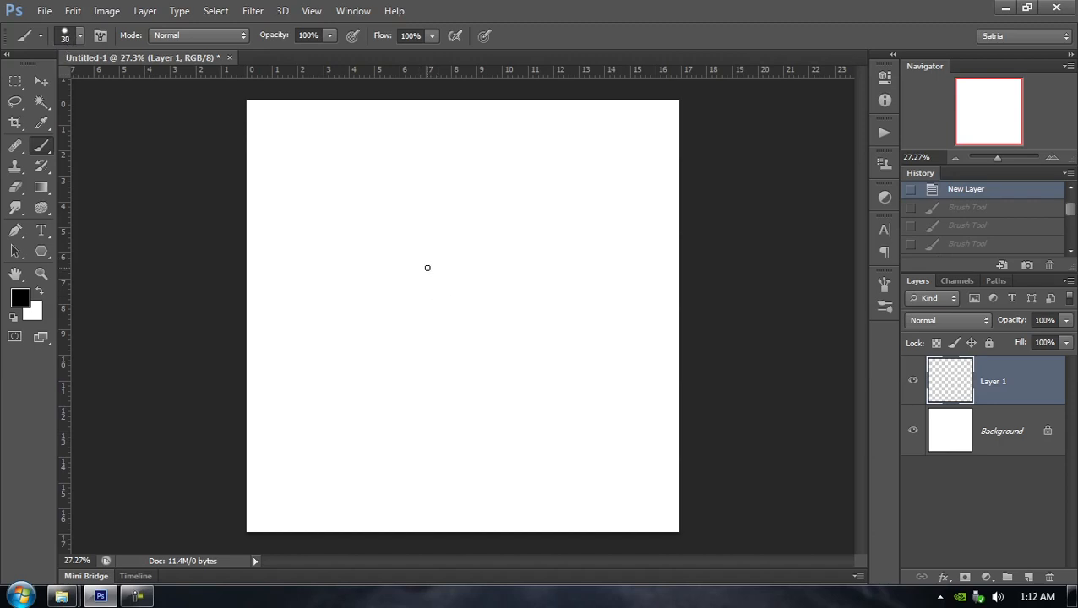
key(bracketright)
key(bracketright)
key(bracketright)
key(bracketright)
key(bracketright)
key(bracketright)
key(bracketright)
key(bracketright)
key(bracketright)
Set the brush size to 95 px, lower its hardness to 72% and return the hardness to 100%
click(80, 36)
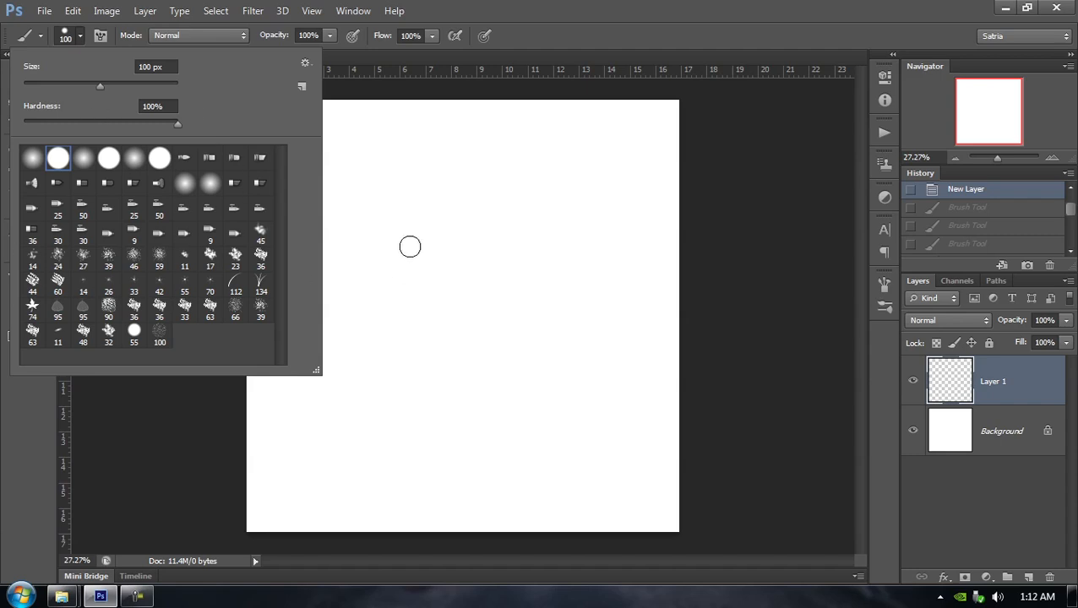
right_click(430, 208)
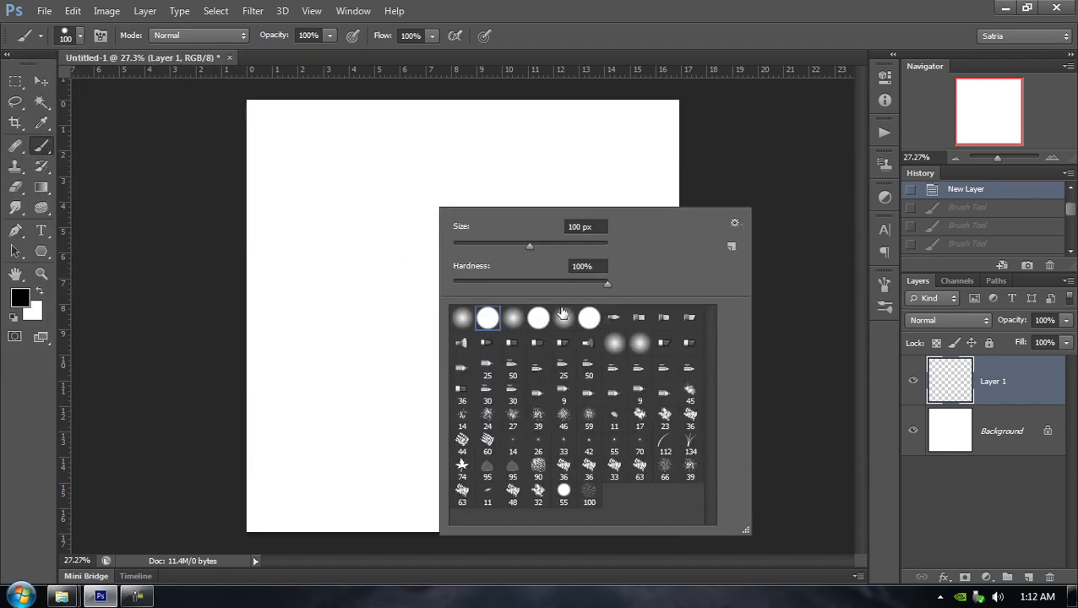
mouse_move(523, 243)
mouse_down()
mouse_move(505, 243)
mouse_move(576, 245)
mouse_move(532, 239)
mouse_up()
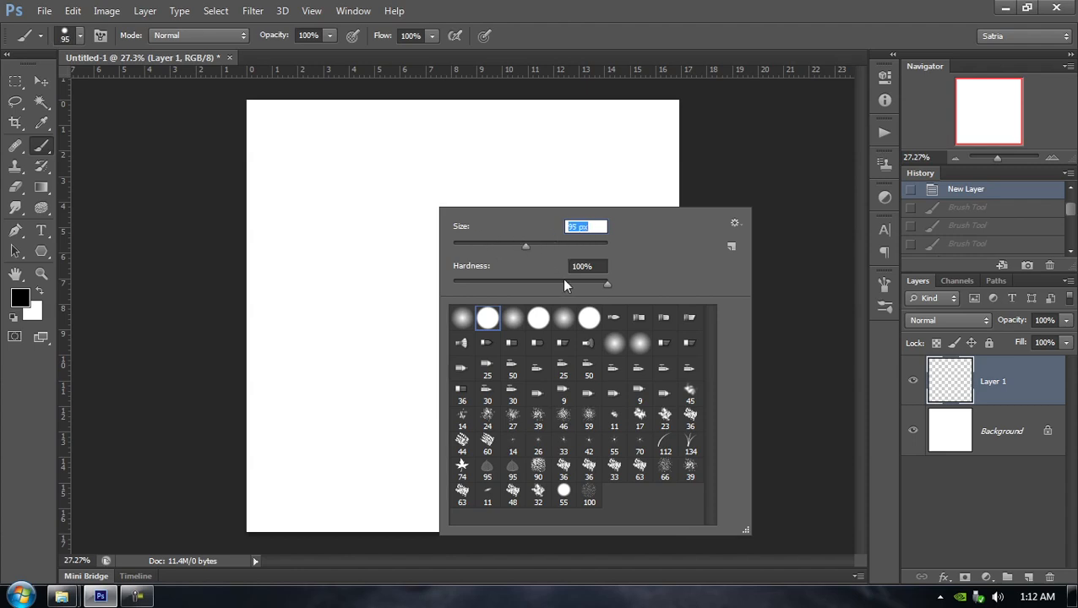
drag(562, 280, 484, 284)
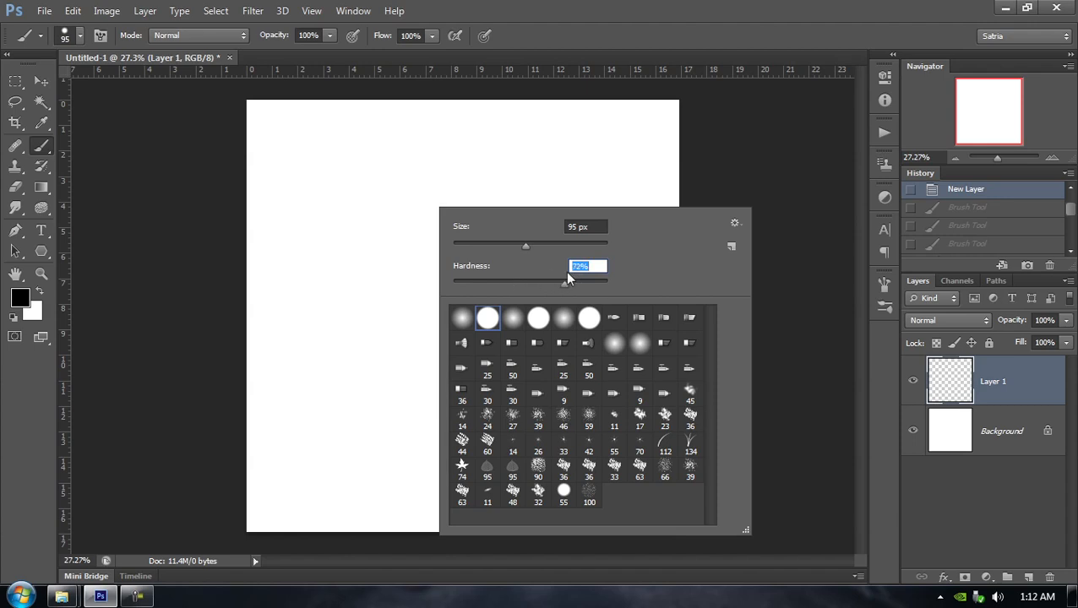
drag(565, 271, 628, 274)
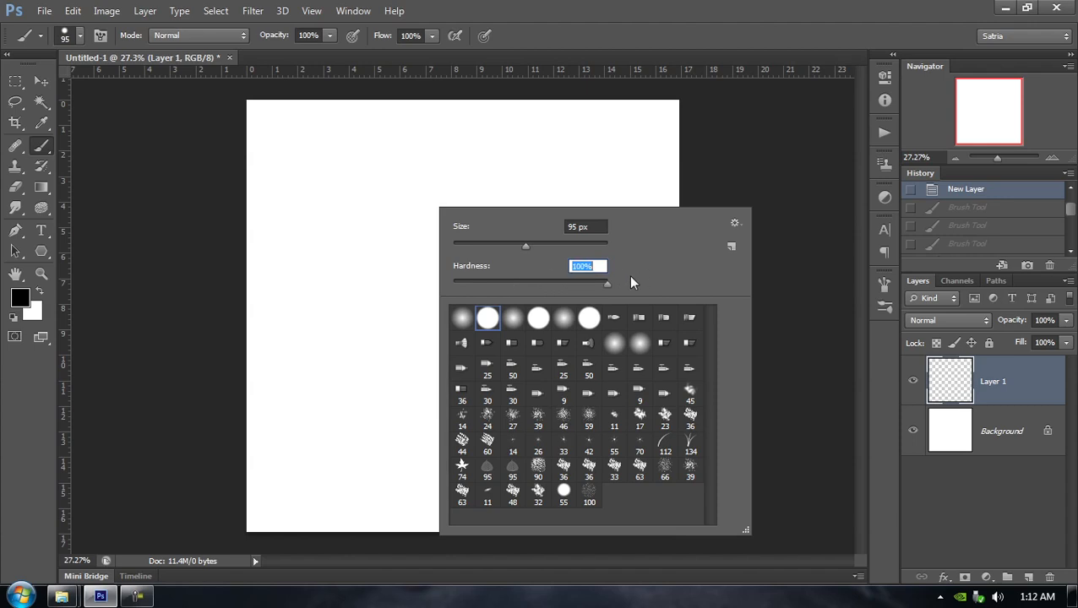
click(698, 7)
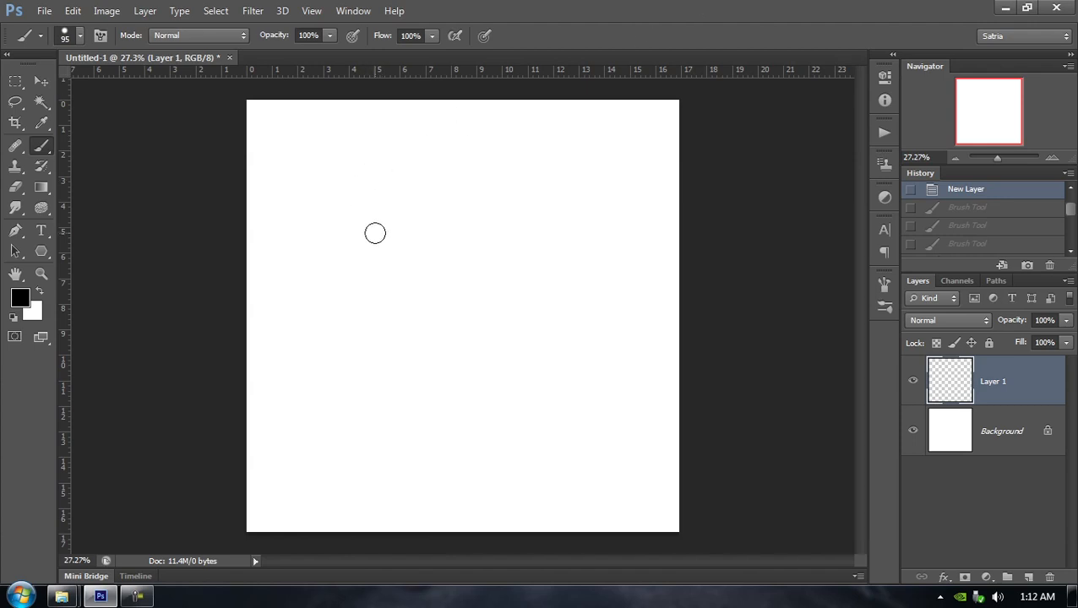
Compare the hard and soft round brushes by lowering and raising their hardness, ending on the hard round brush at 100% hardness
right_click(379, 232)
right_click(414, 145)
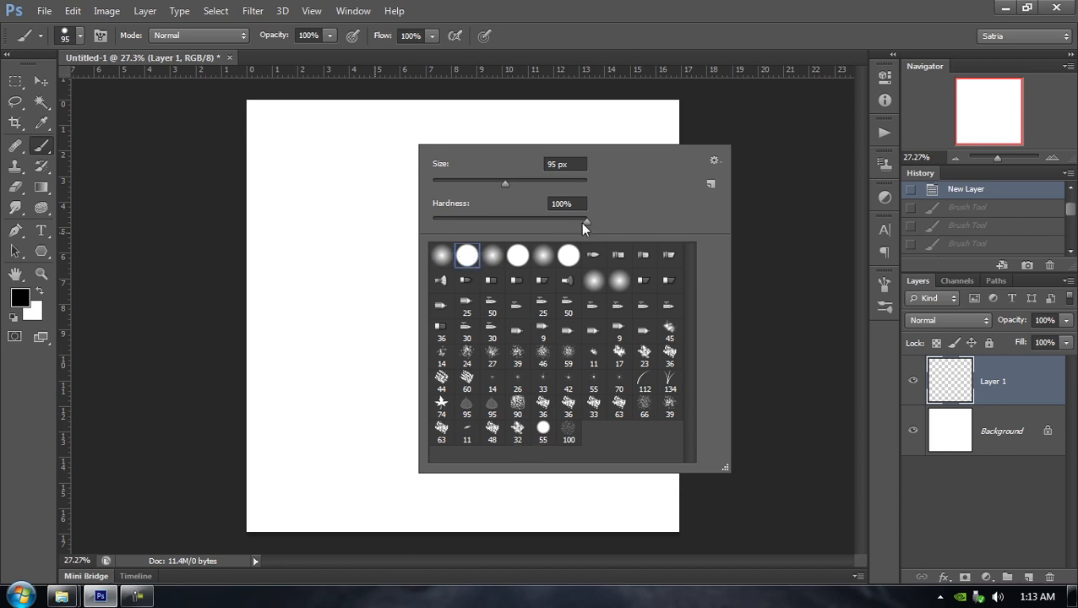
drag(585, 222, 408, 216)
click(439, 257)
drag(432, 220, 853, 160)
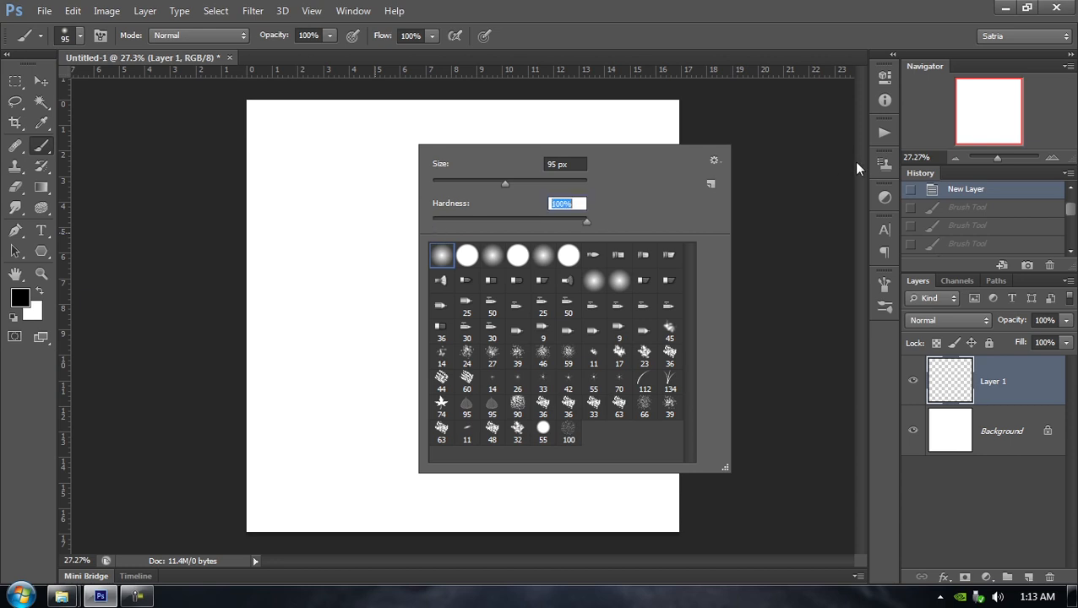
click(468, 258)
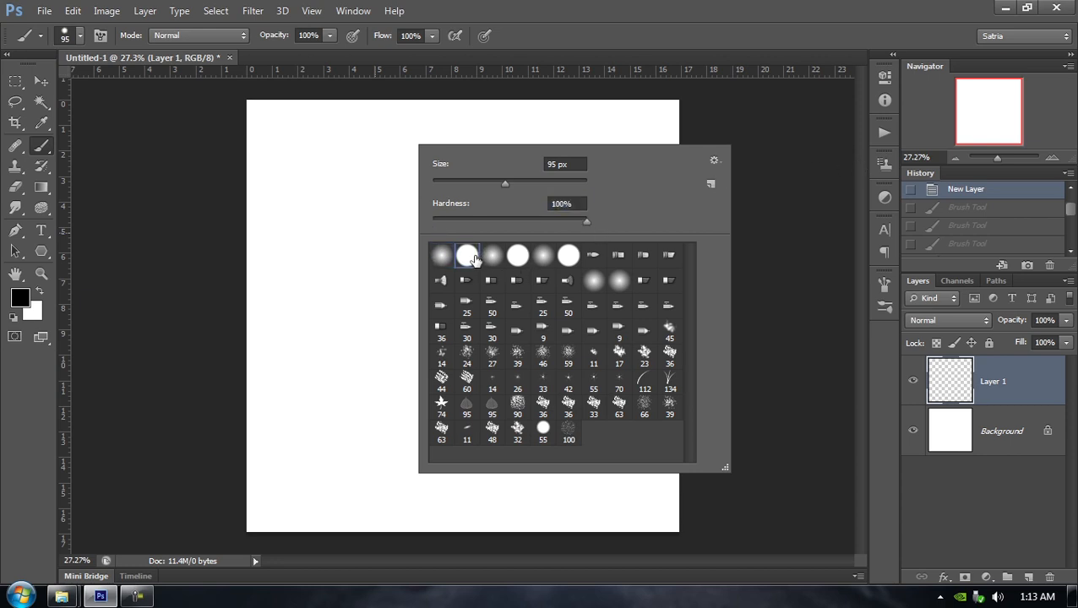
click(677, 6)
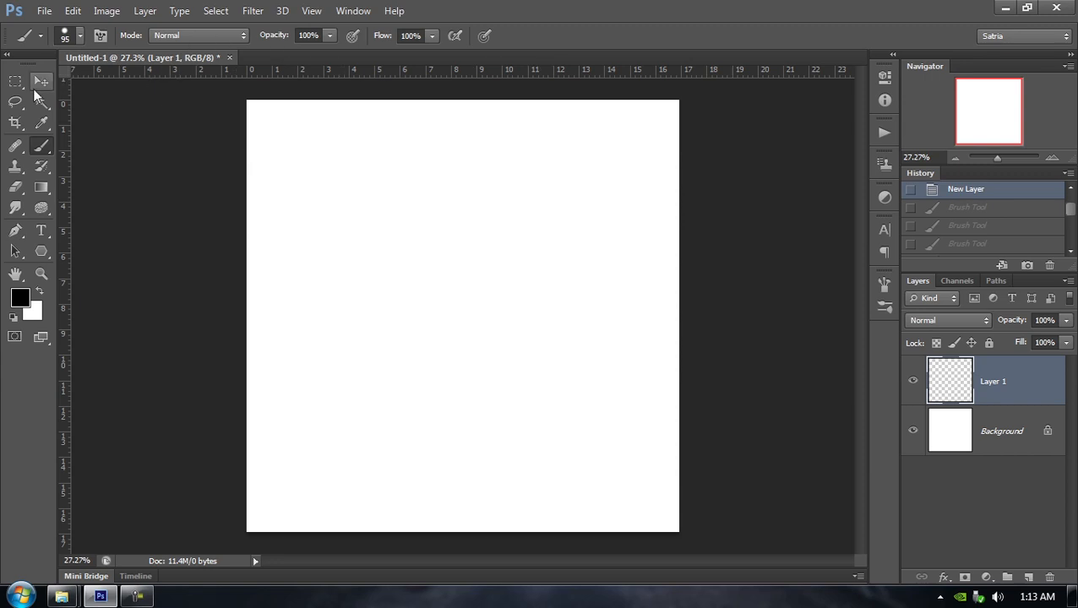
View the brush preset picker again and open the full brush settings for the current brush
click(78, 37)
click(522, 196)
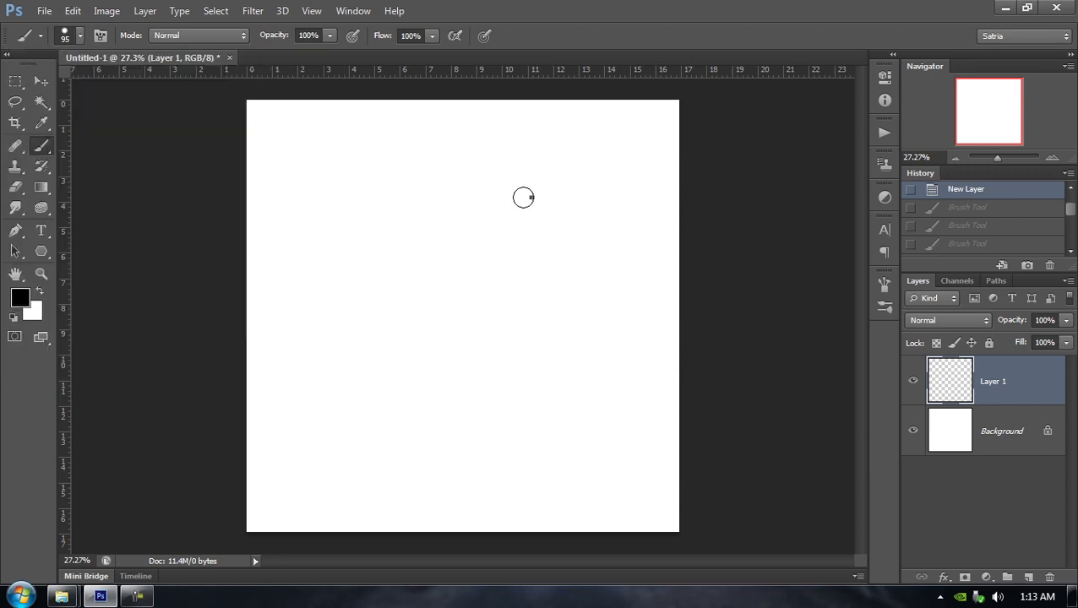
right_click(524, 197)
click(614, 6)
click(101, 35)
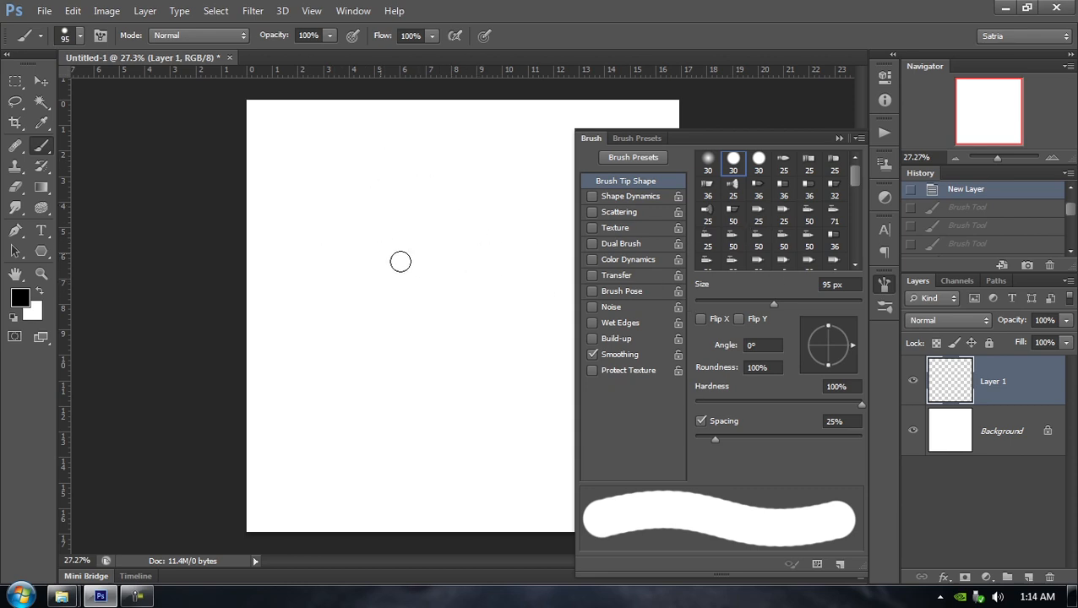
click(839, 138)
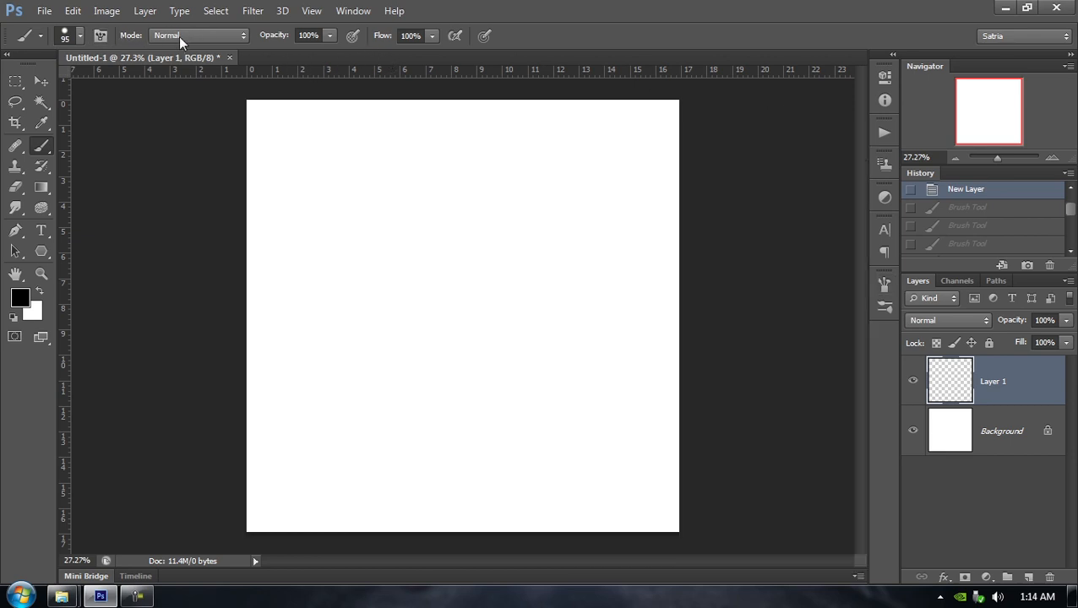
View the list of blending modes available for the Brush tool
click(243, 35)
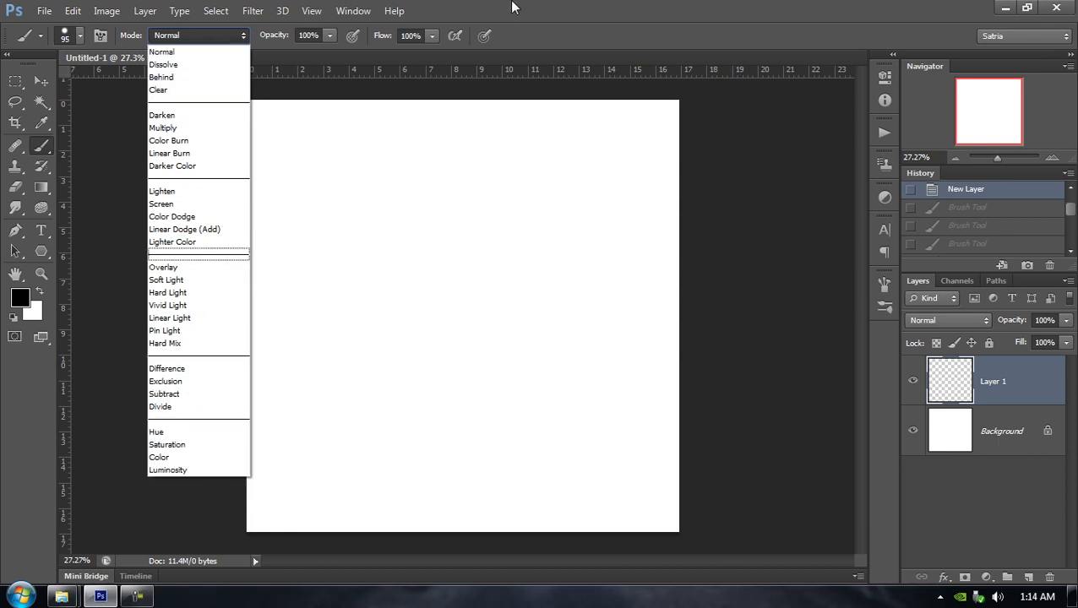
key(Escape)
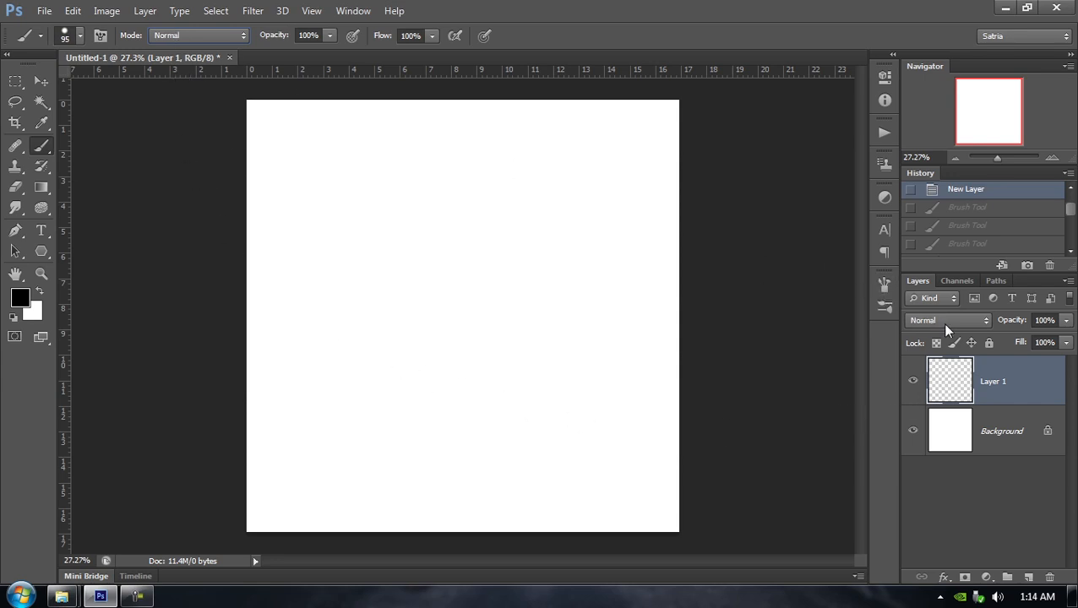
click(242, 36)
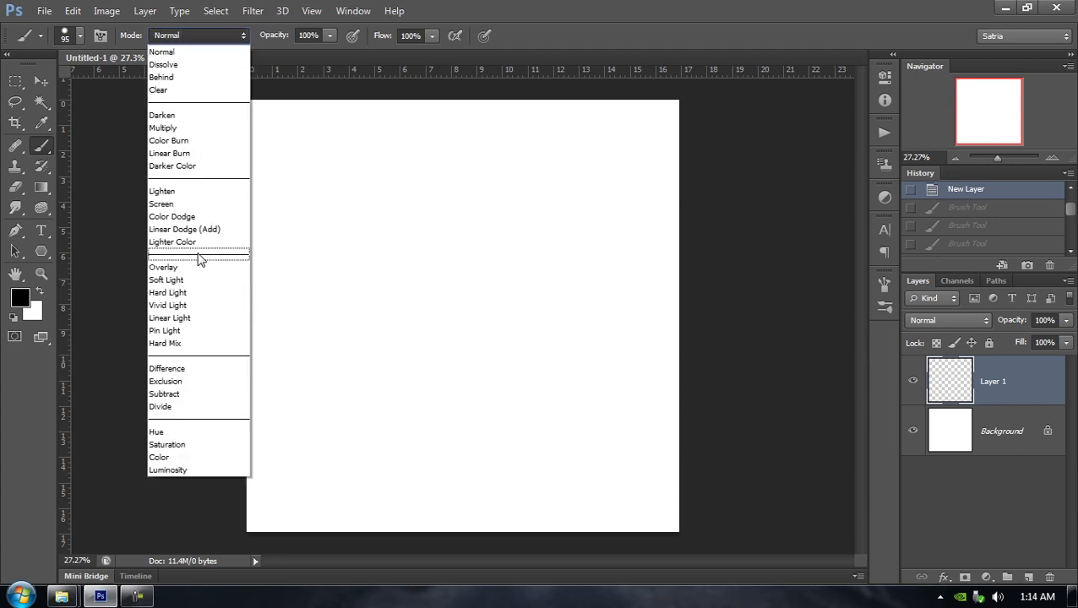
click(673, 4)
Try a diagonal brush stroke in Multiply mode, undo it and set the brush blending mode back to Normal
click(220, 34)
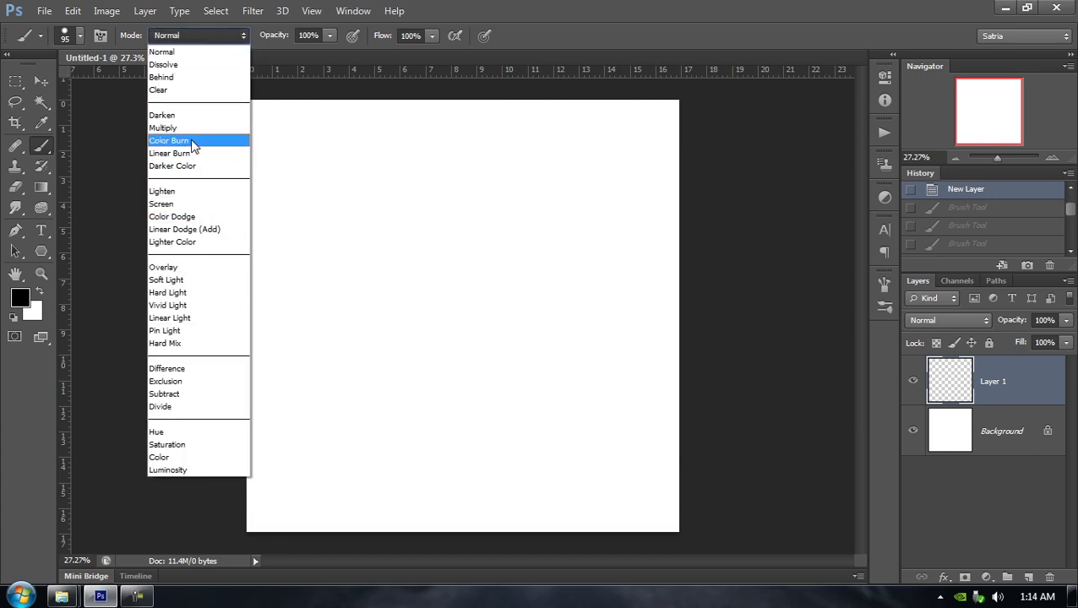
click(173, 129)
mouse_move(295, 203)
mouse_down()
mouse_move(375, 292)
mouse_move(517, 342)
mouse_up()
key(ctrl+z)
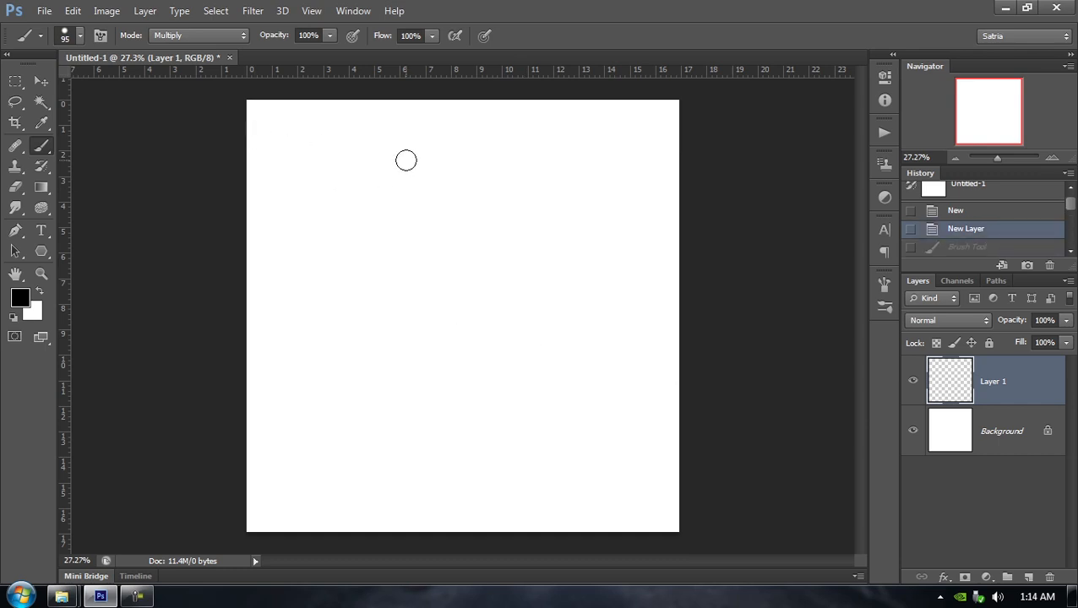
click(199, 36)
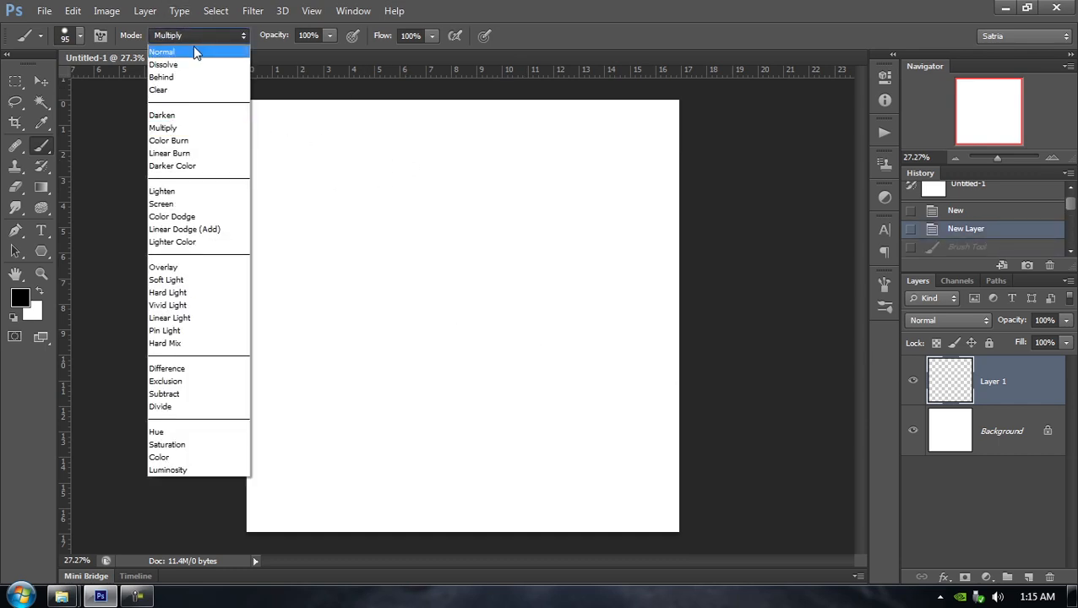
click(194, 52)
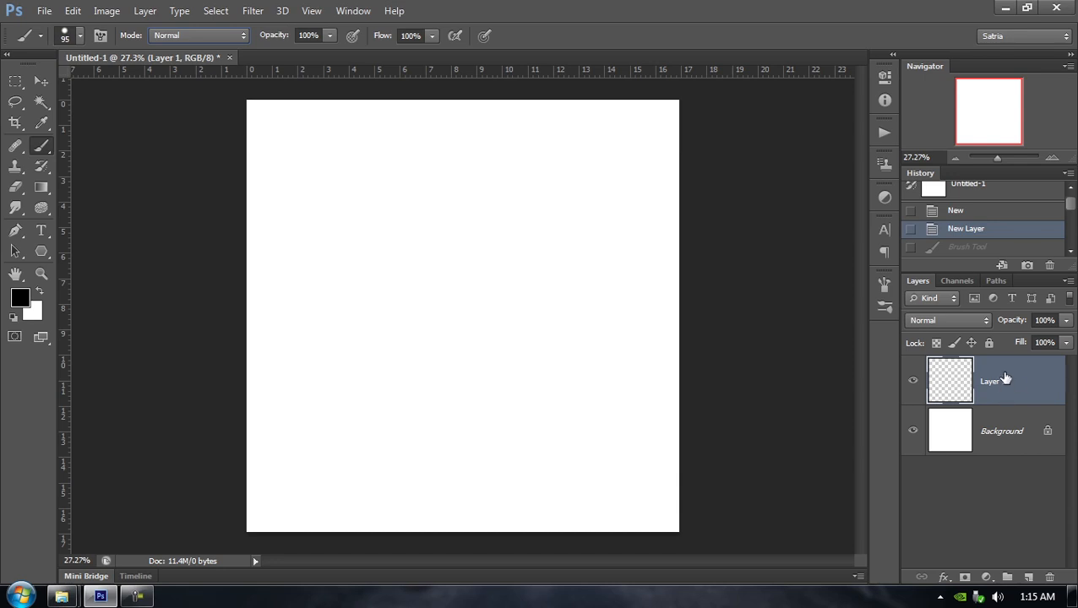
Delete Layer 1, then paint a curved black test stroke directly on the Background and undo the stroke
drag(1003, 380, 1049, 578)
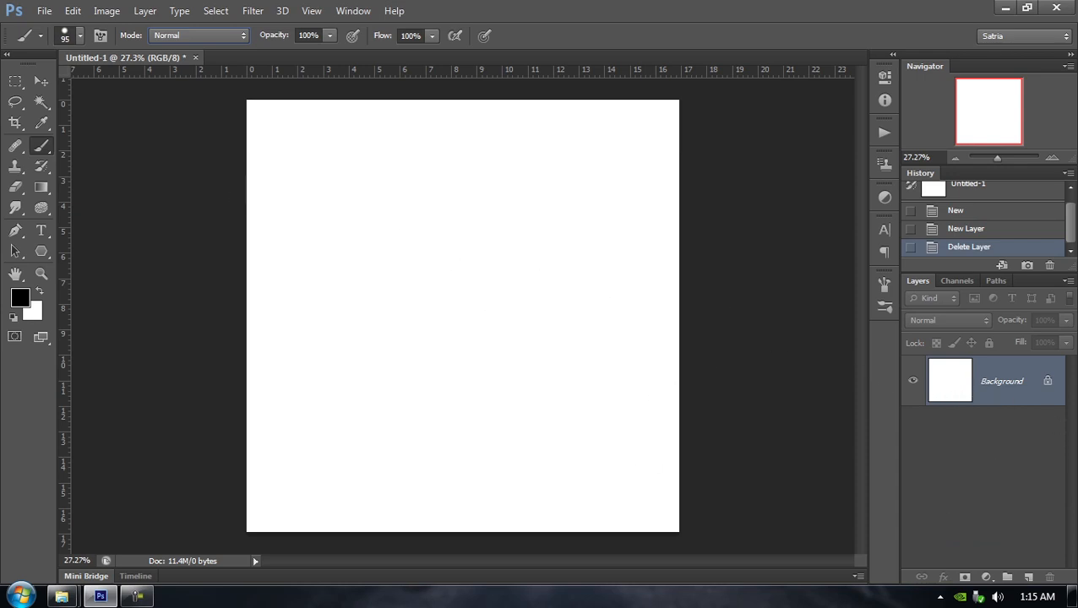
mouse_move(340, 186)
mouse_down()
mouse_move(369, 209)
mouse_move(422, 337)
mouse_move(450, 361)
mouse_up()
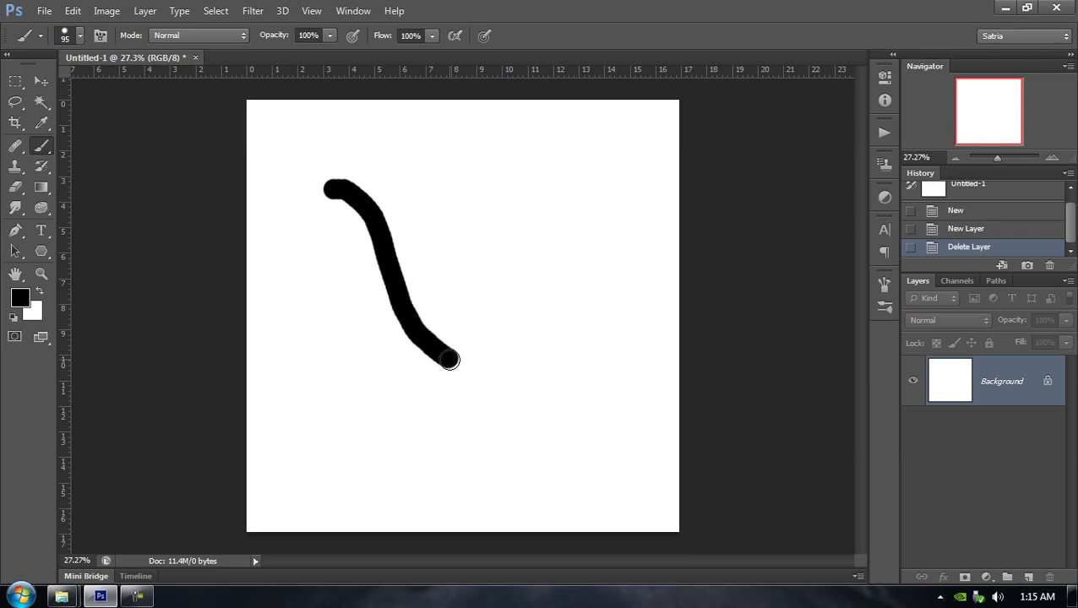
key(ctrl+z)
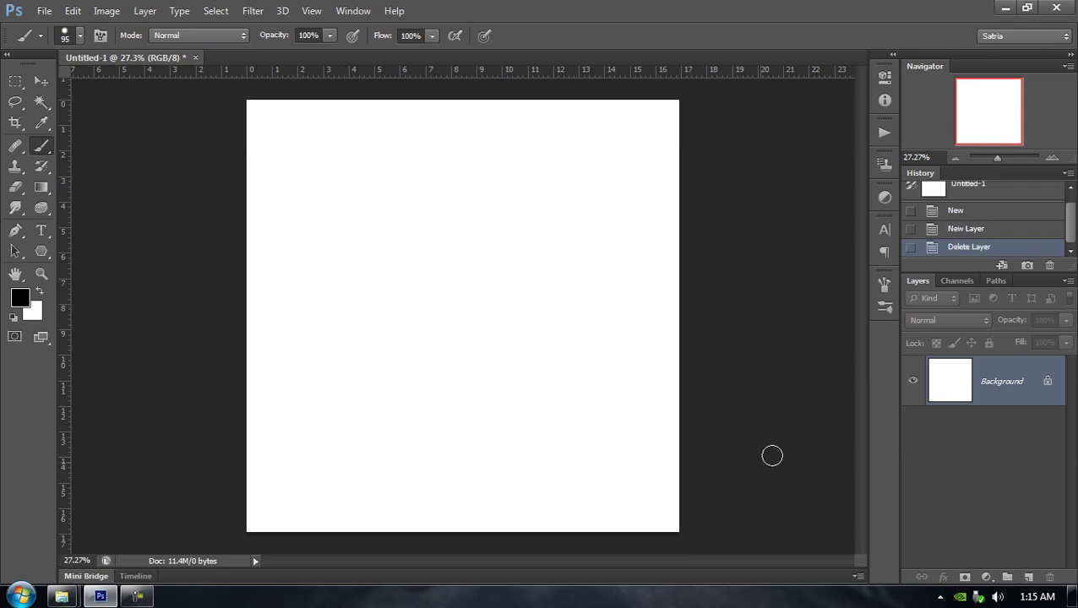
Create a new layer, paint a curved black stroke on it and delete that layer
click(1028, 576)
mouse_move(365, 208)
mouse_down()
mouse_move(409, 256)
mouse_move(464, 372)
mouse_move(569, 347)
mouse_up()
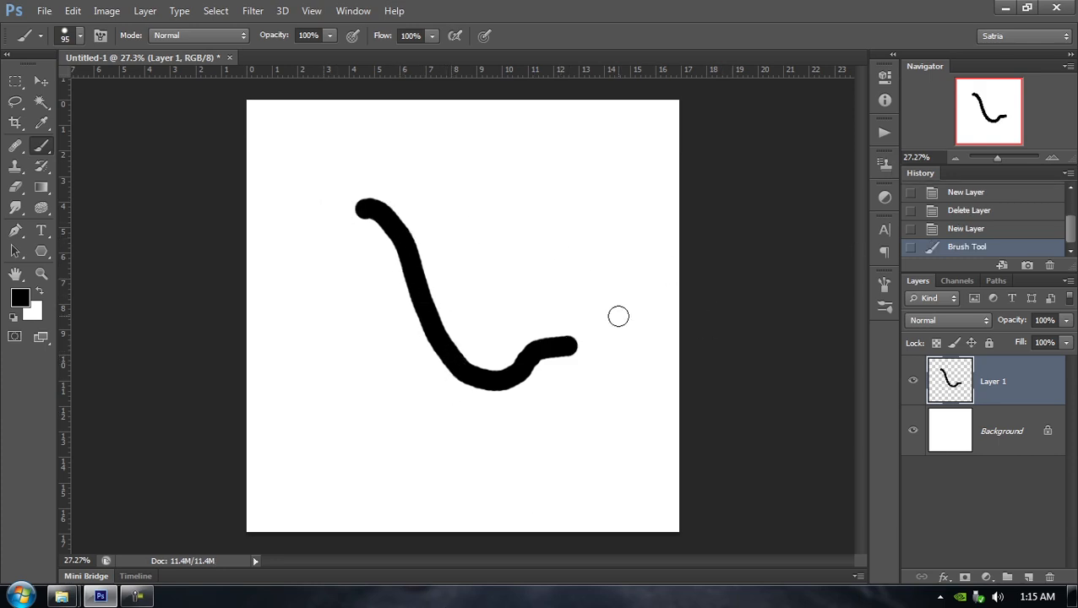
mouse_move(1001, 384)
mouse_down()
mouse_move(1025, 522)
mouse_move(1048, 576)
mouse_up()
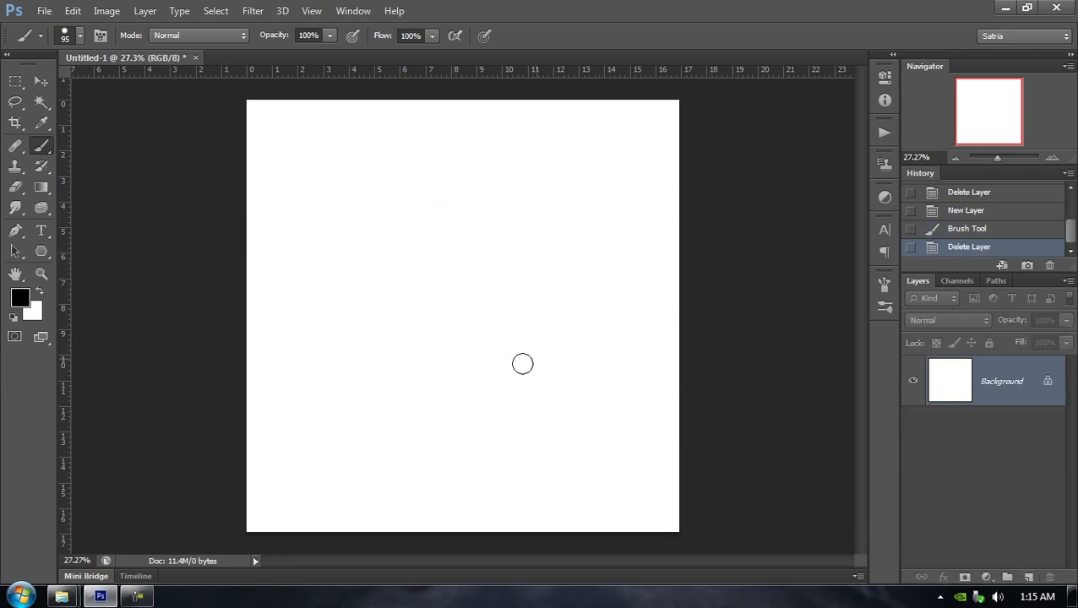
Paint a curved black stroke on a new layer and view the layer's blending modes and opacity control
click(1028, 576)
mouse_move(337, 213)
mouse_down()
mouse_move(395, 248)
mouse_move(457, 387)
mouse_move(523, 403)
mouse_up()
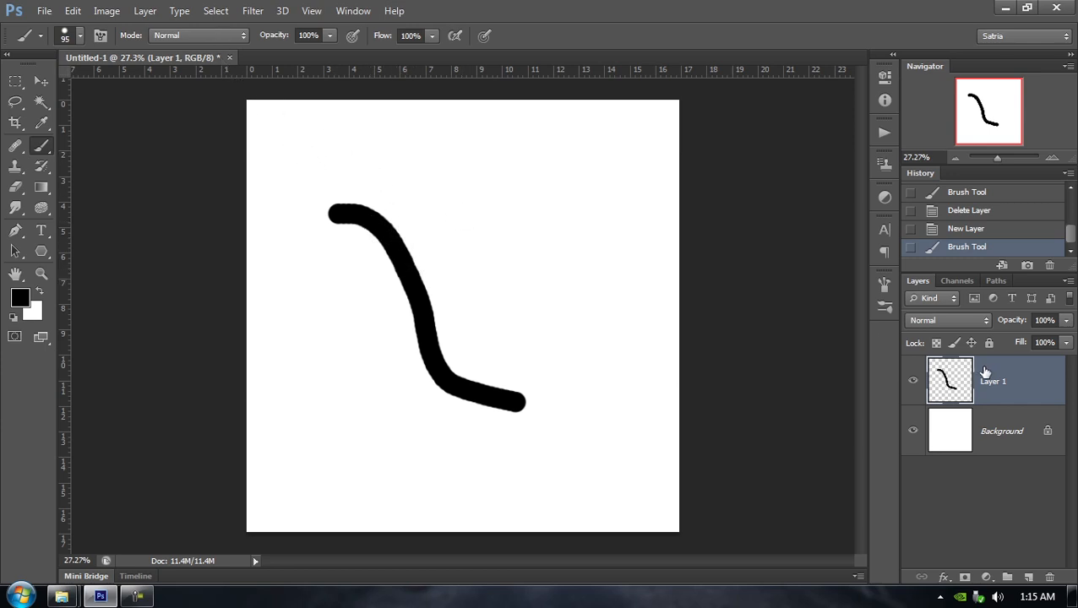
click(979, 321)
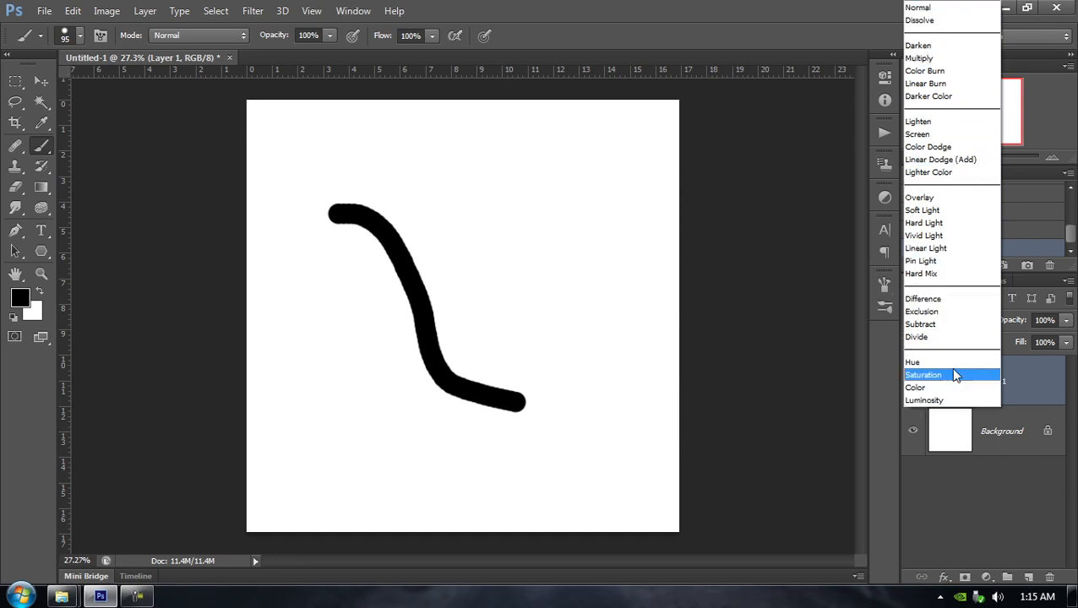
click(813, 12)
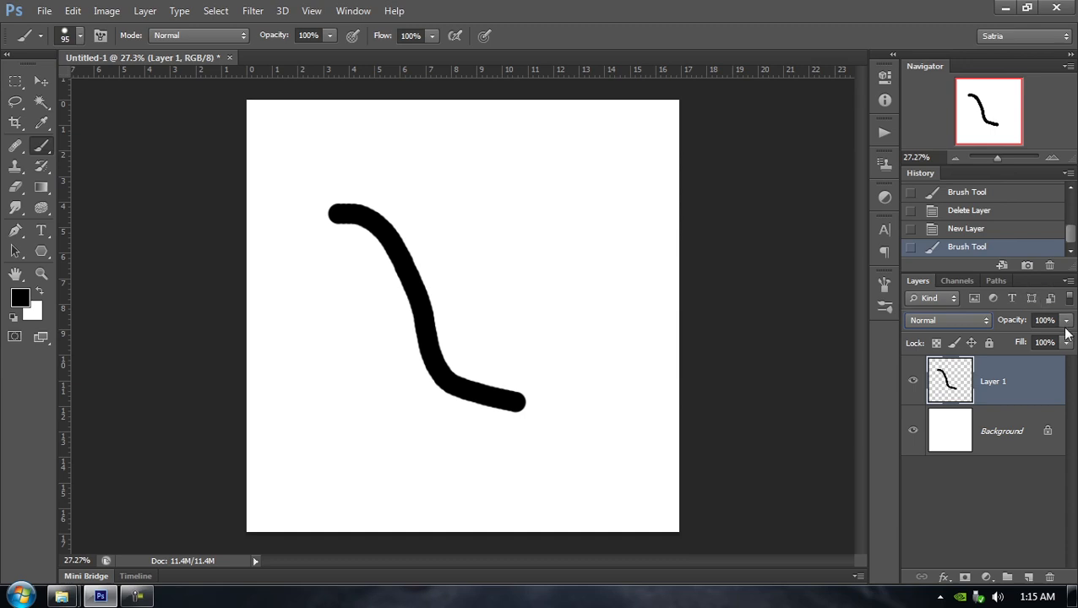
click(1066, 320)
click(863, 14)
Undo the last stroke and delete Layer 1, then view the brush blending modes with only the Background present
click(976, 229)
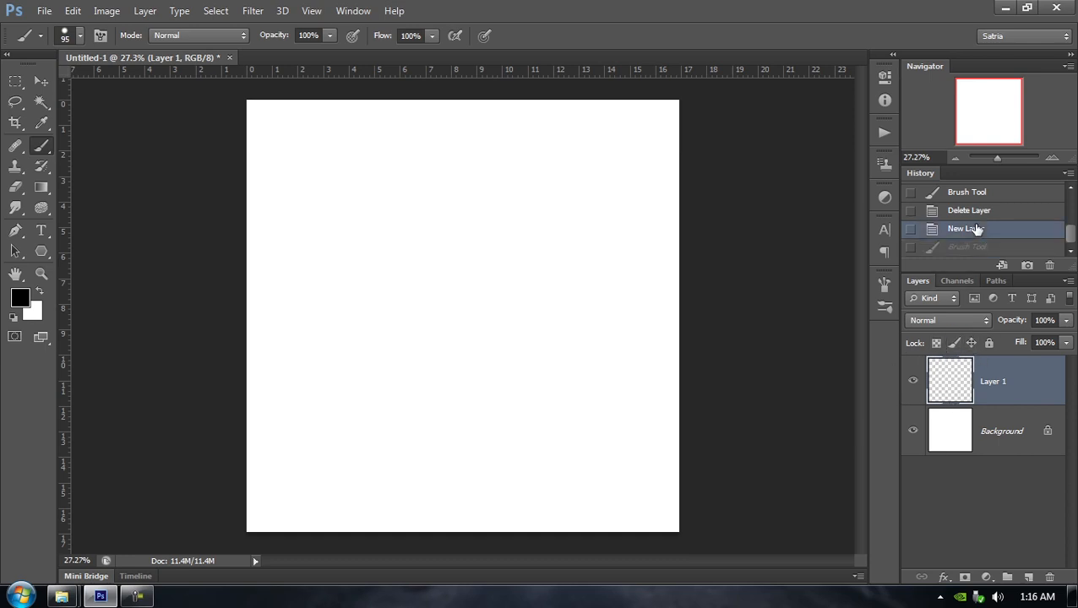
drag(987, 380, 1050, 577)
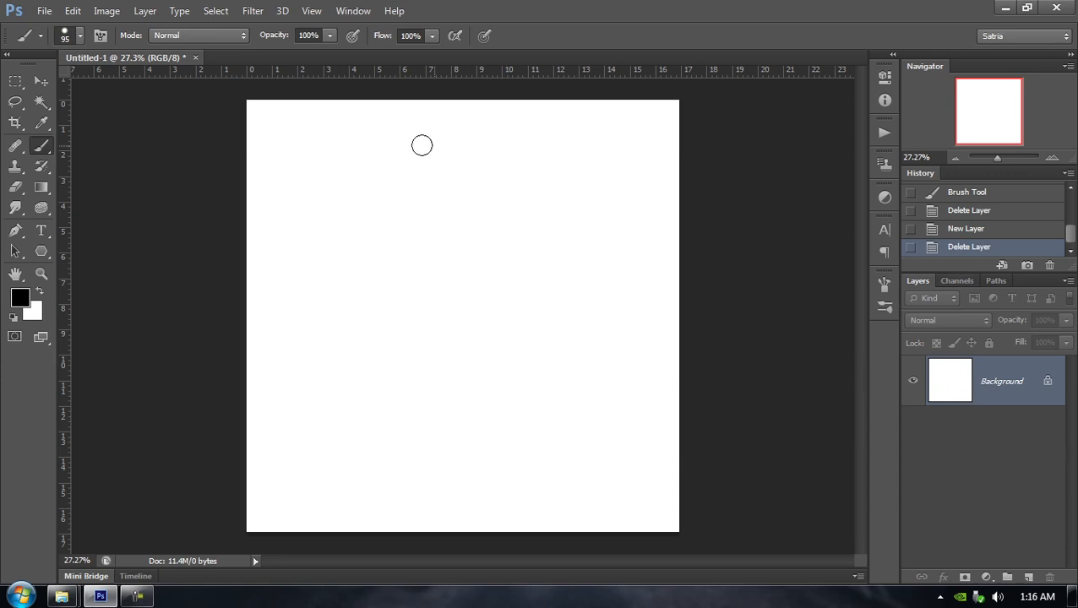
click(192, 35)
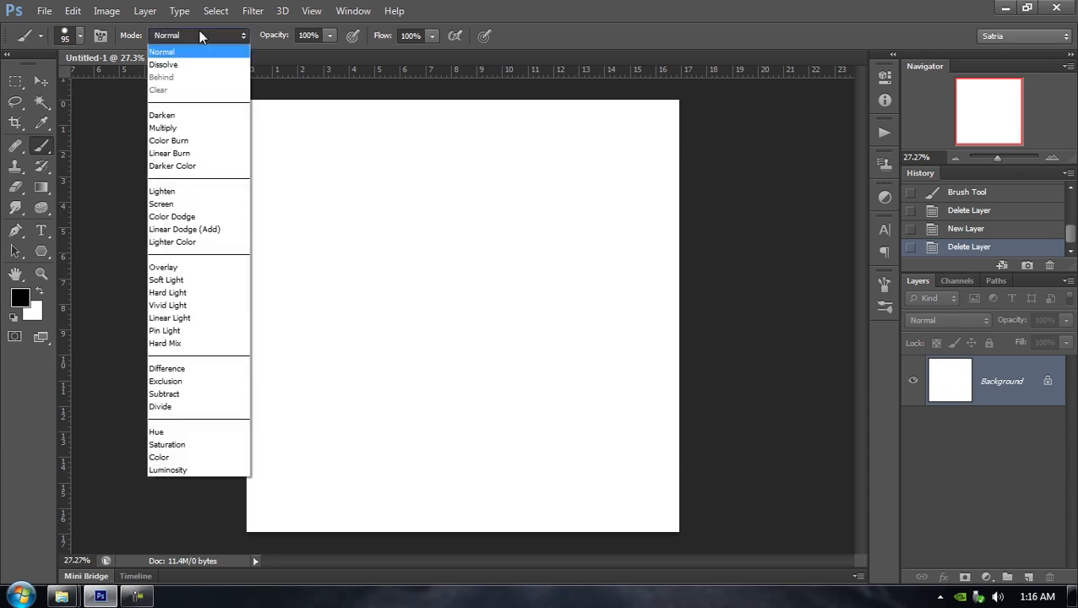
click(508, 6)
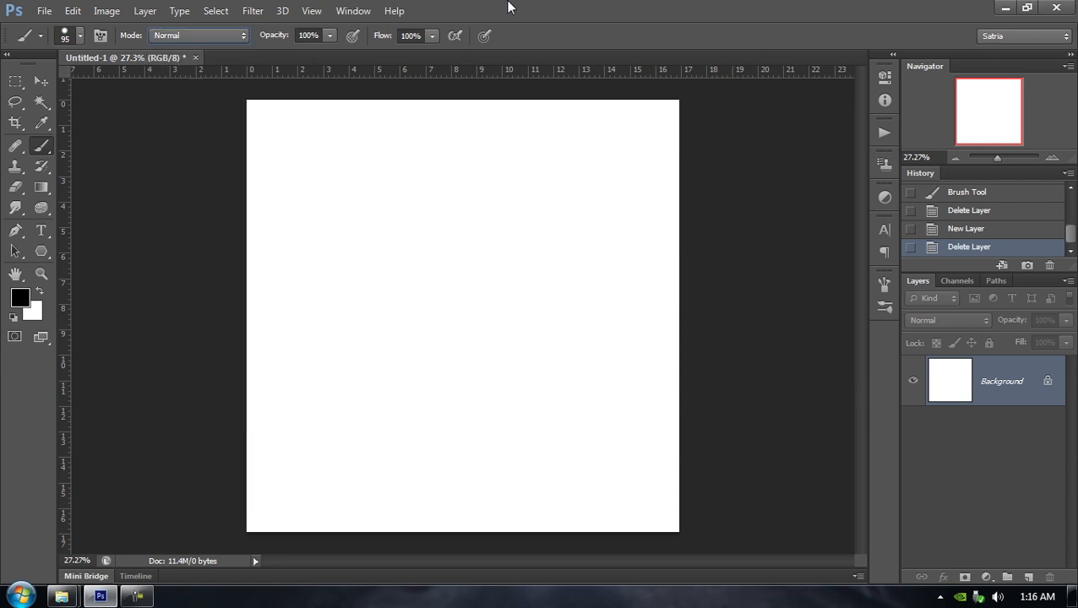
Set the brush blending mode to Soft Light and paint two short strokes near the right edge of the Background
click(209, 31)
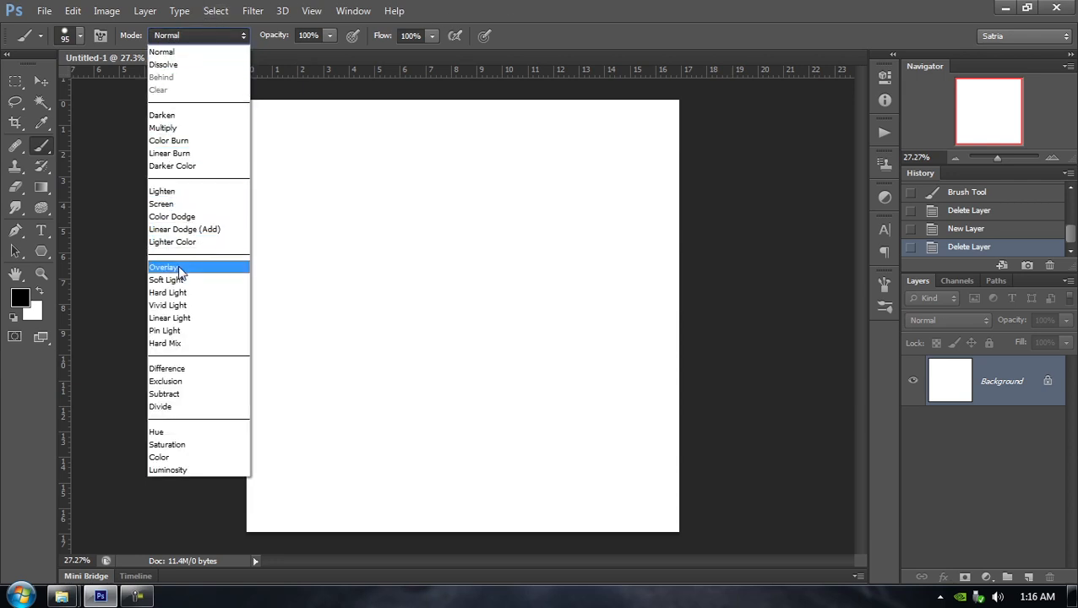
click(179, 280)
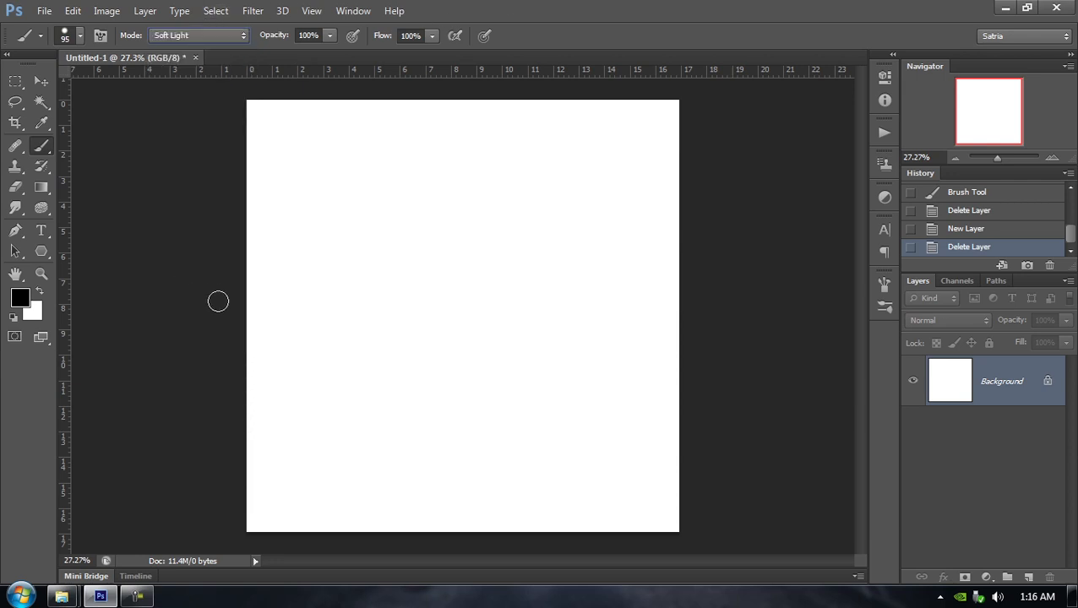
drag(686, 420, 658, 415)
mouse_move(657, 415)
mouse_down()
mouse_move(416, 379)
mouse_move(607, 384)
mouse_move(297, 383)
mouse_move(633, 391)
mouse_up()
Set the brush blending mode to Multiply and paint a thick black band across the middle of the Background
click(230, 35)
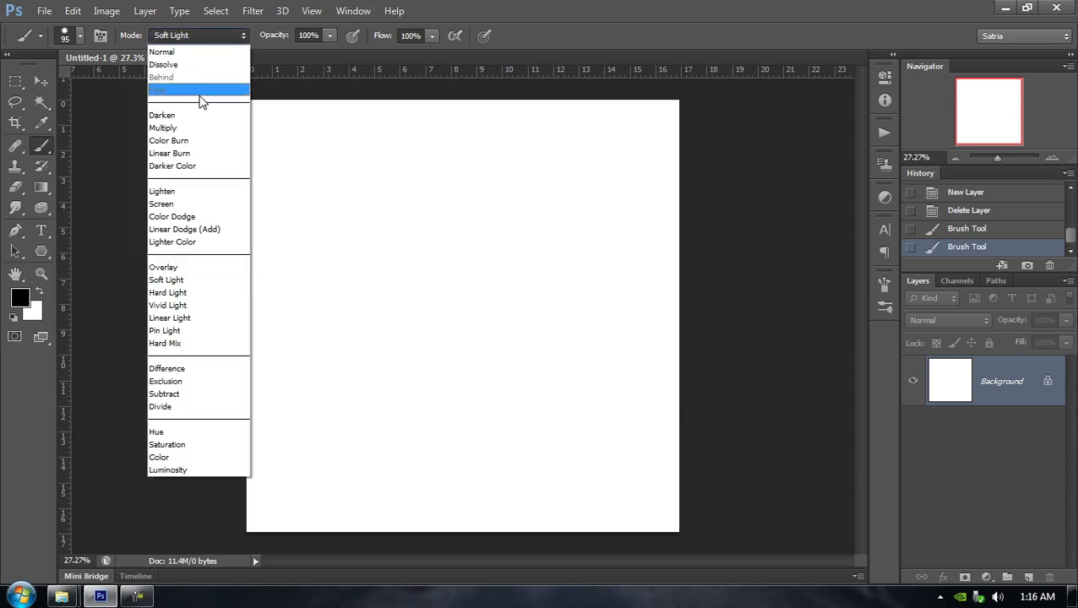
click(194, 129)
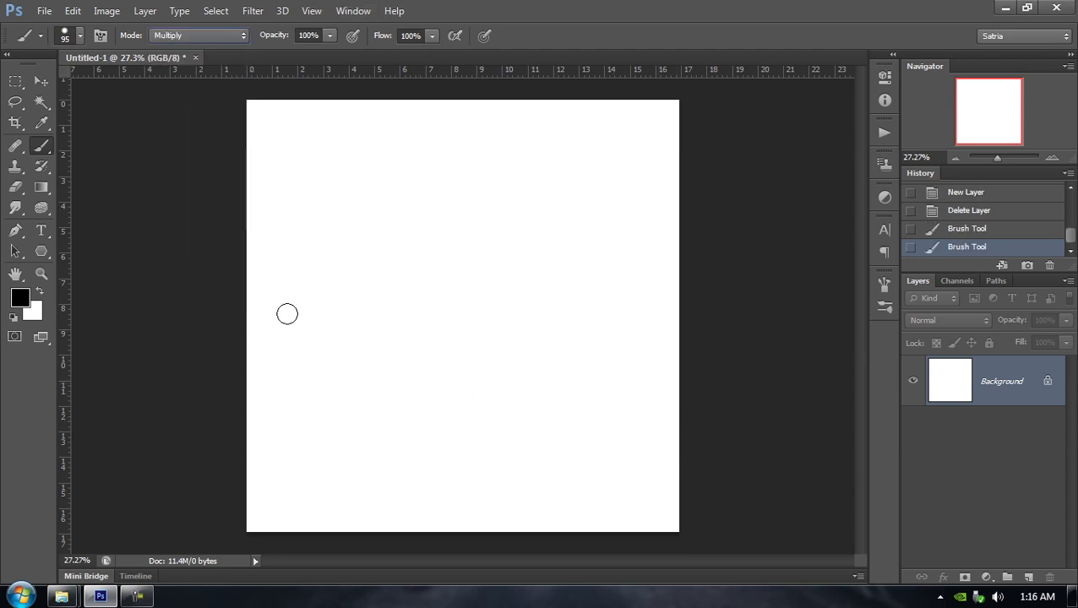
mouse_move(239, 339)
mouse_down()
mouse_move(659, 338)
mouse_move(450, 368)
mouse_move(596, 337)
mouse_move(316, 359)
mouse_move(327, 356)
mouse_up()
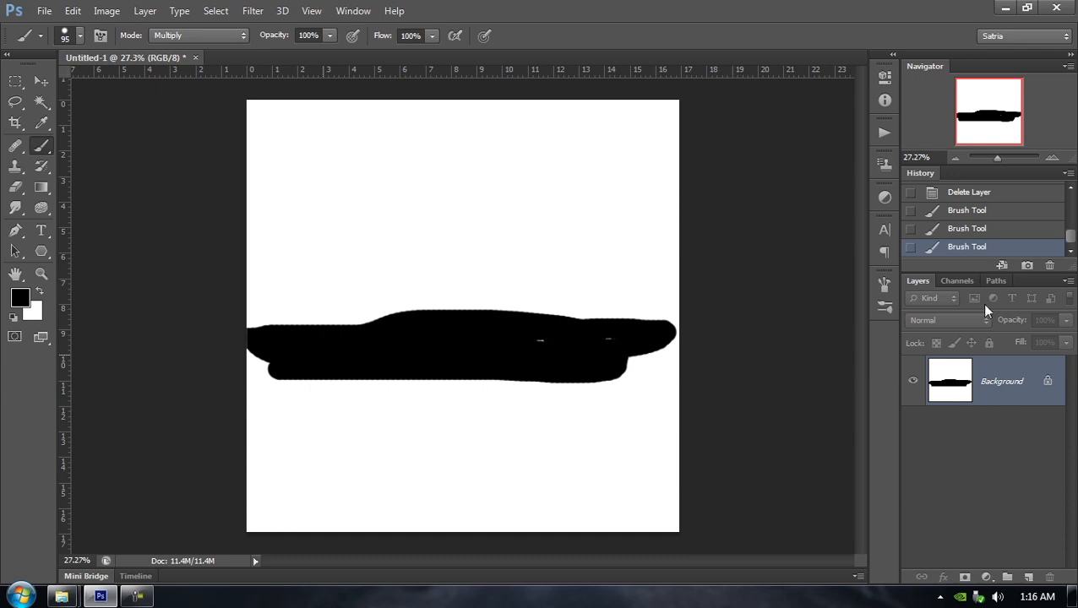
Add a new layer, then revert the document in its history to an earlier New Layer state with a clean canvas
click(1027, 578)
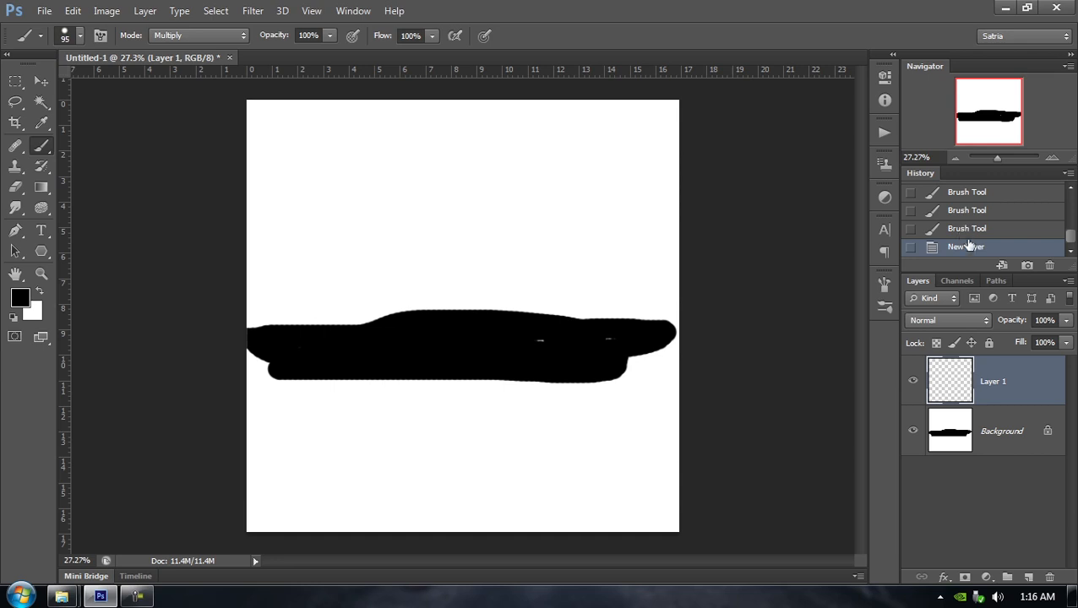
scroll(971, 250, up, 5)
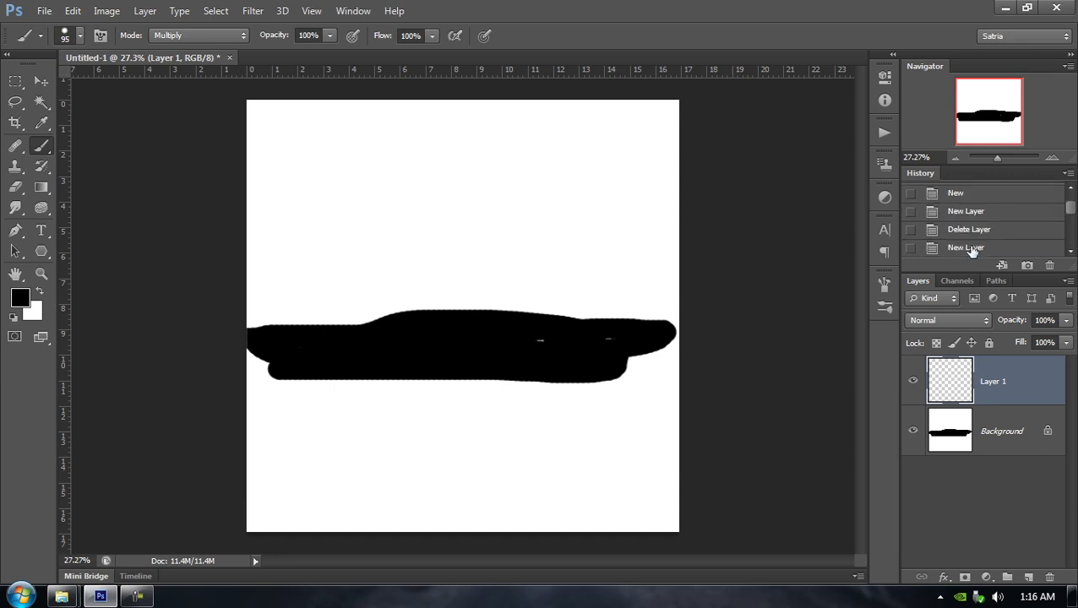
click(971, 245)
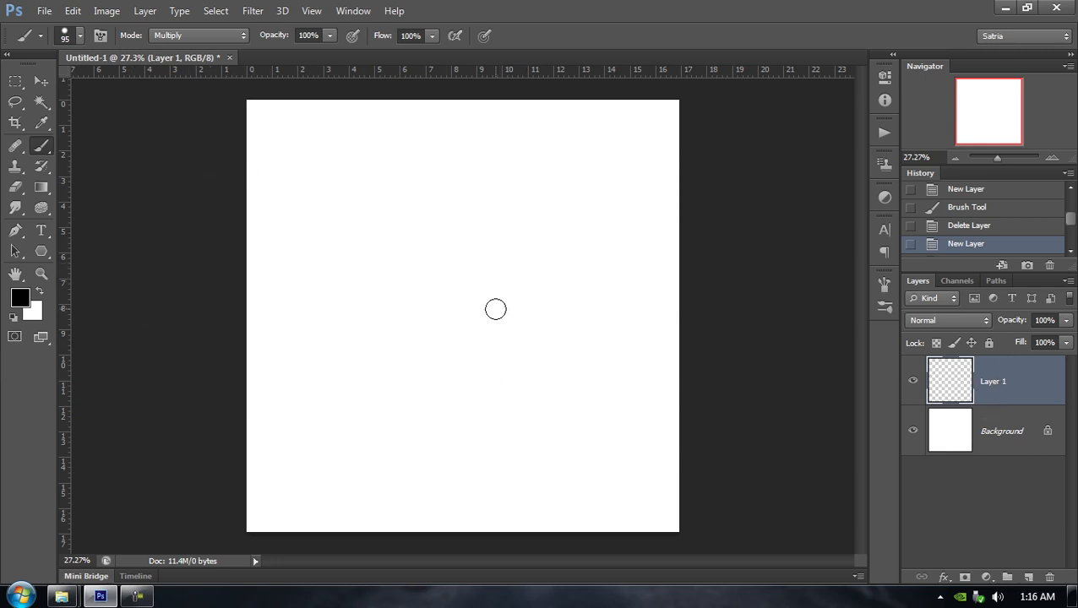
Enlarge the brush to 300 px
key(bracketright)
key(bracketright)
key(bracketright)
key(bracketright)
key(bracketright)
key(bracketright)
key(bracketright)
key(bracketright)
key(bracketleft)
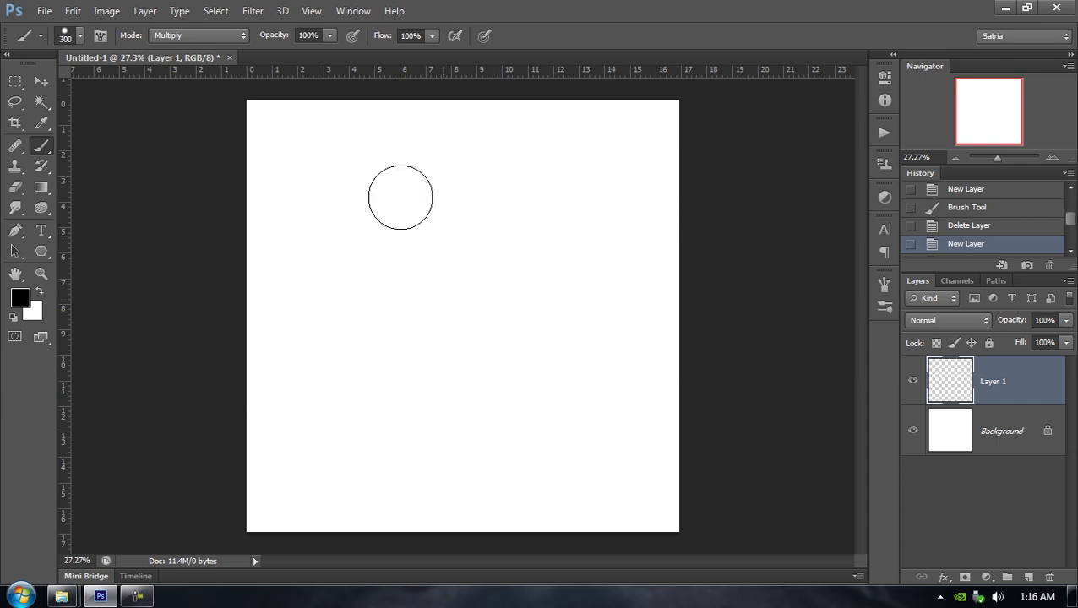
Set the brush blending mode to Normal and view the blending modes available for Layer 1
click(202, 34)
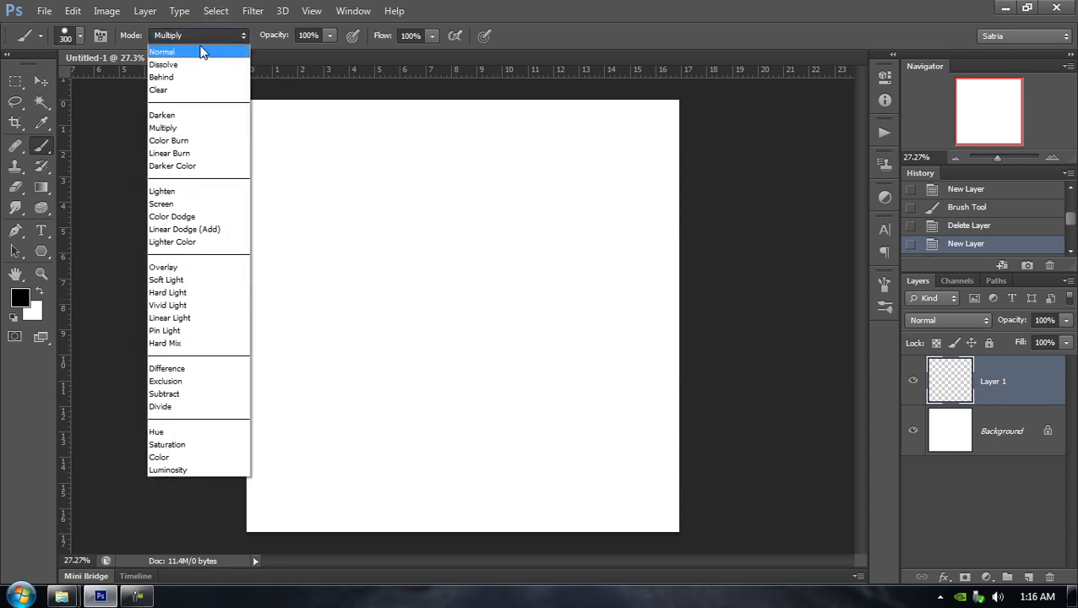
click(146, 95)
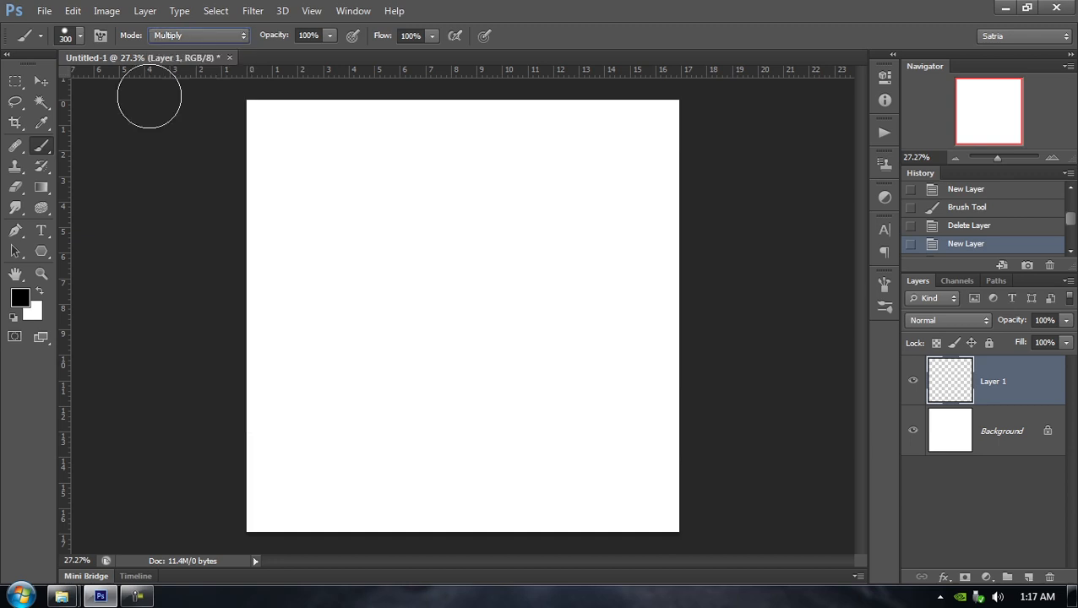
click(222, 36)
click(213, 52)
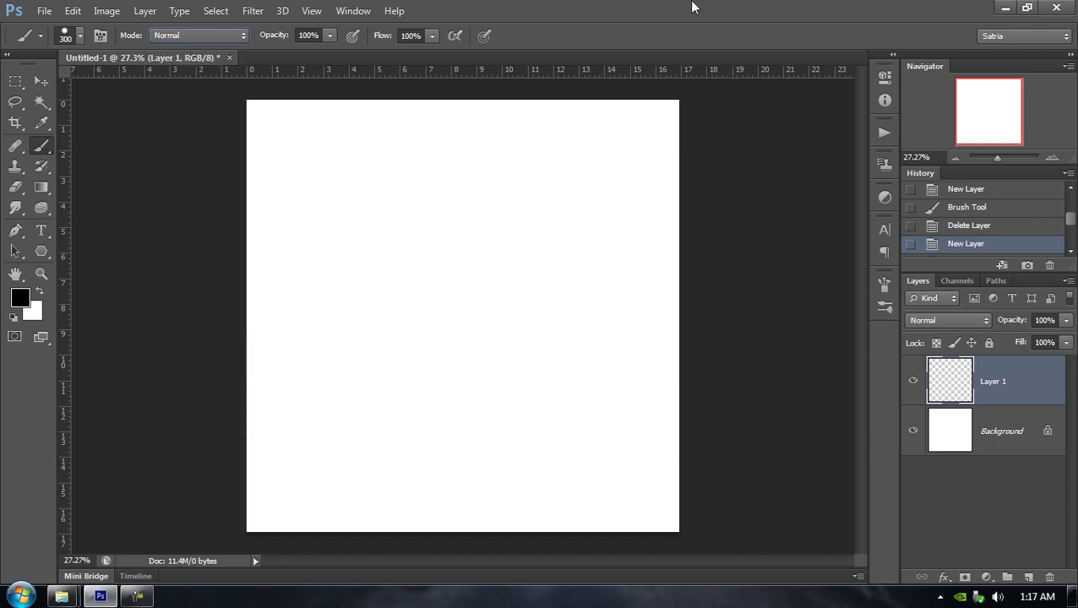
click(965, 322)
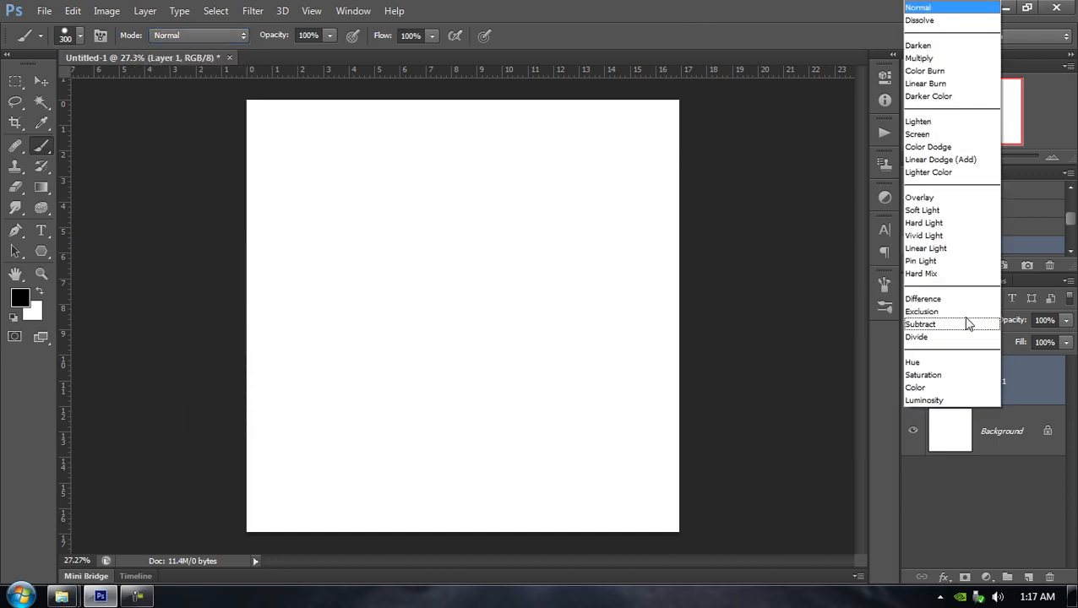
click(700, 12)
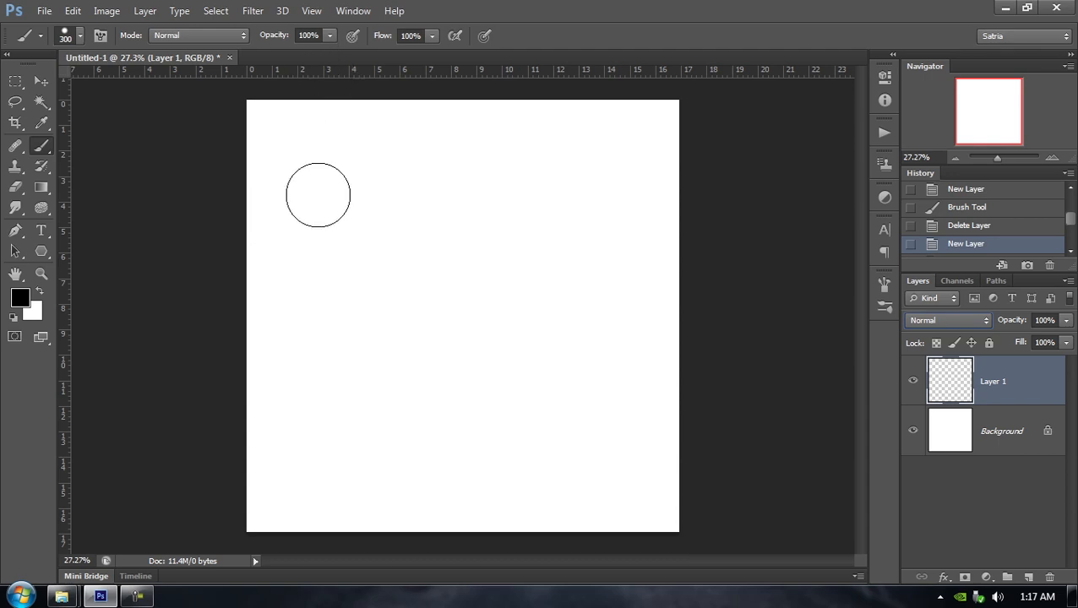
Paint a thick horizontal black stroke at 100% brush opacity near the canvas top and another below it at 39% opacity
drag(317, 193, 577, 202)
click(330, 36)
drag(331, 53, 281, 55)
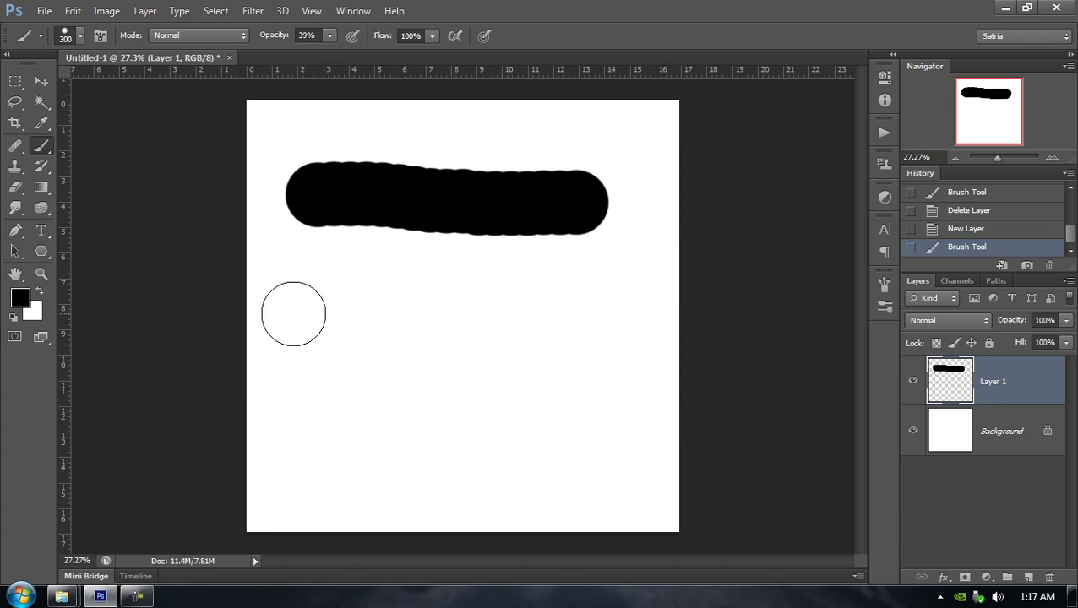
mouse_move(292, 311)
mouse_down()
mouse_move(395, 305)
mouse_move(575, 325)
mouse_up()
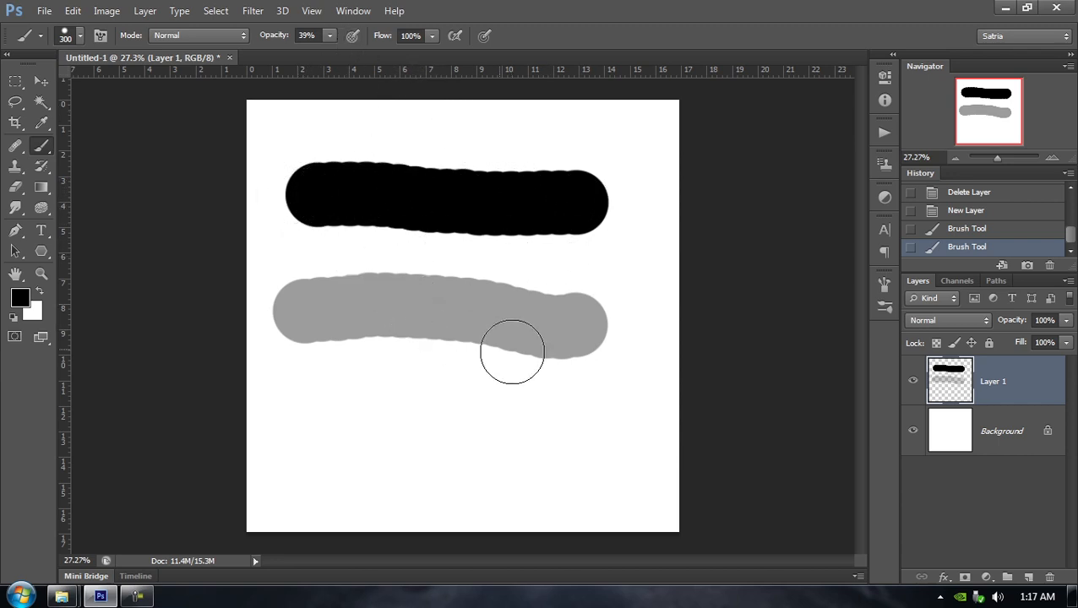
Paint a third horizontal black stroke near the canvas bottom with the brush at 7% opacity
click(329, 36)
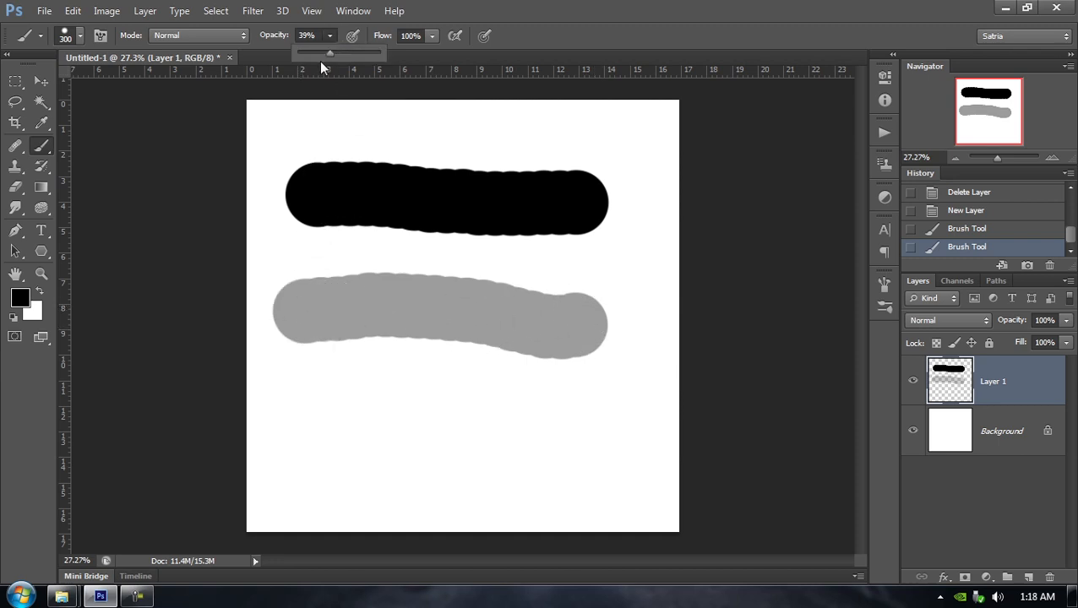
drag(303, 51, 301, 52)
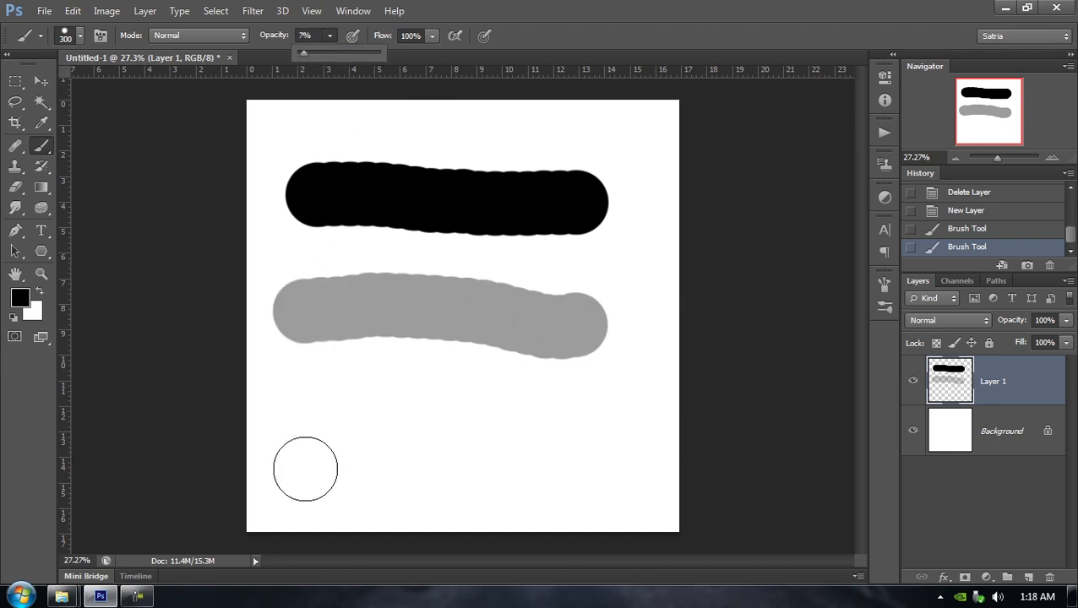
mouse_move(306, 432)
mouse_down()
mouse_move(373, 418)
mouse_move(610, 456)
mouse_up()
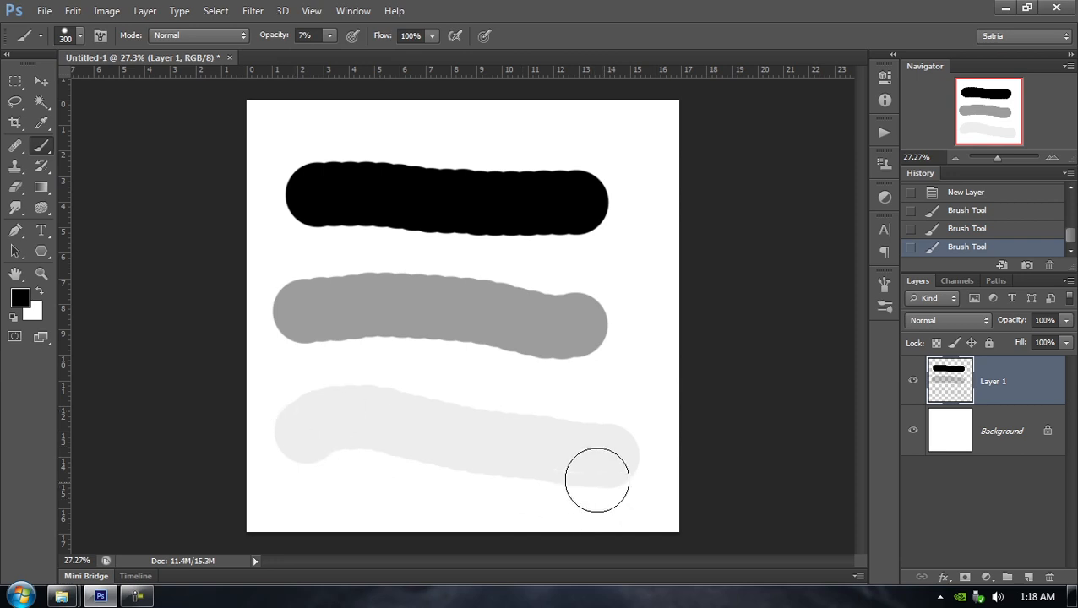
Revert the document in its history to the New Layer state and restore the brush opacity to 100%
click(971, 193)
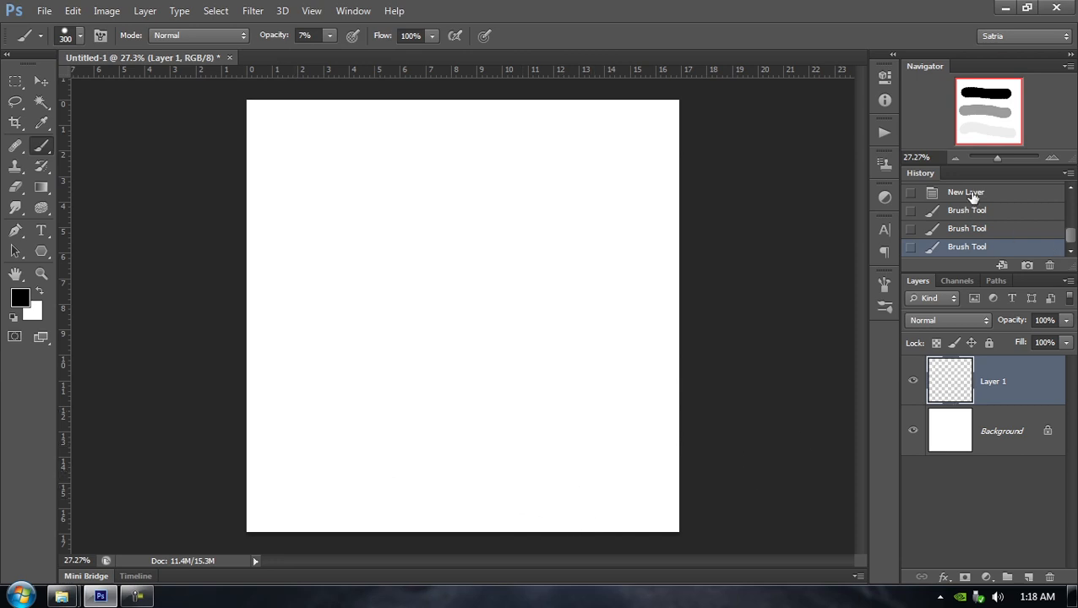
click(330, 35)
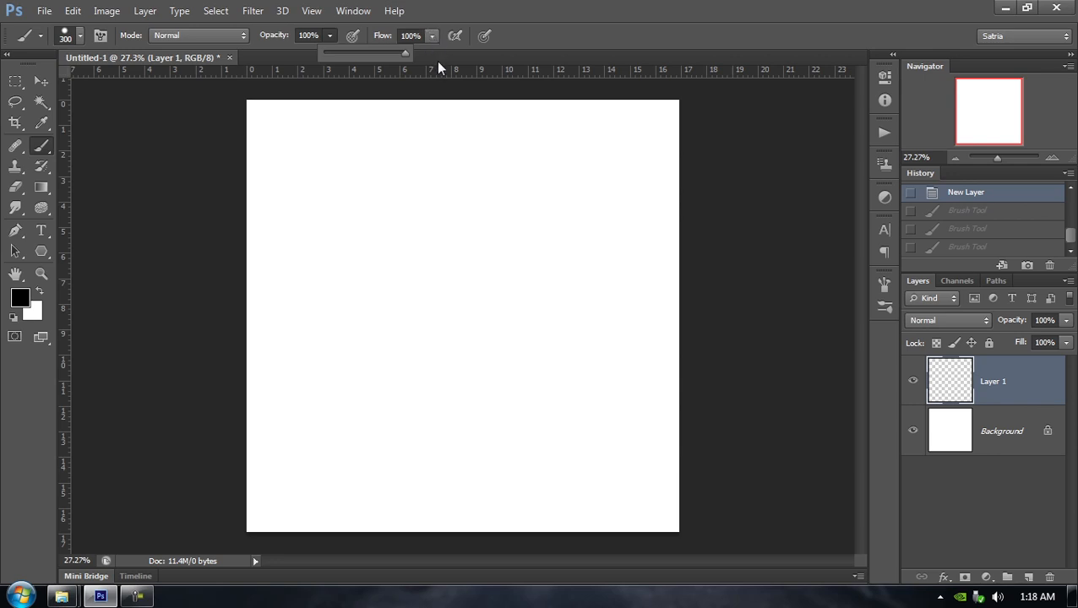
click(689, 10)
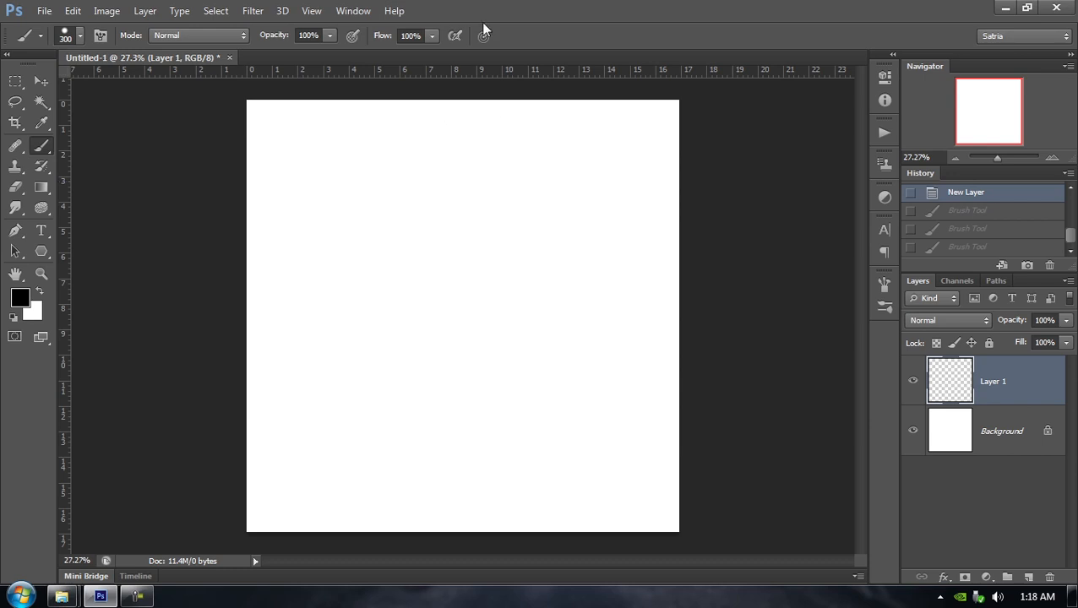
Paint a horizontal black stroke at 100% flow near the canvas top and two more below it at 46% flow
drag(320, 204, 594, 221)
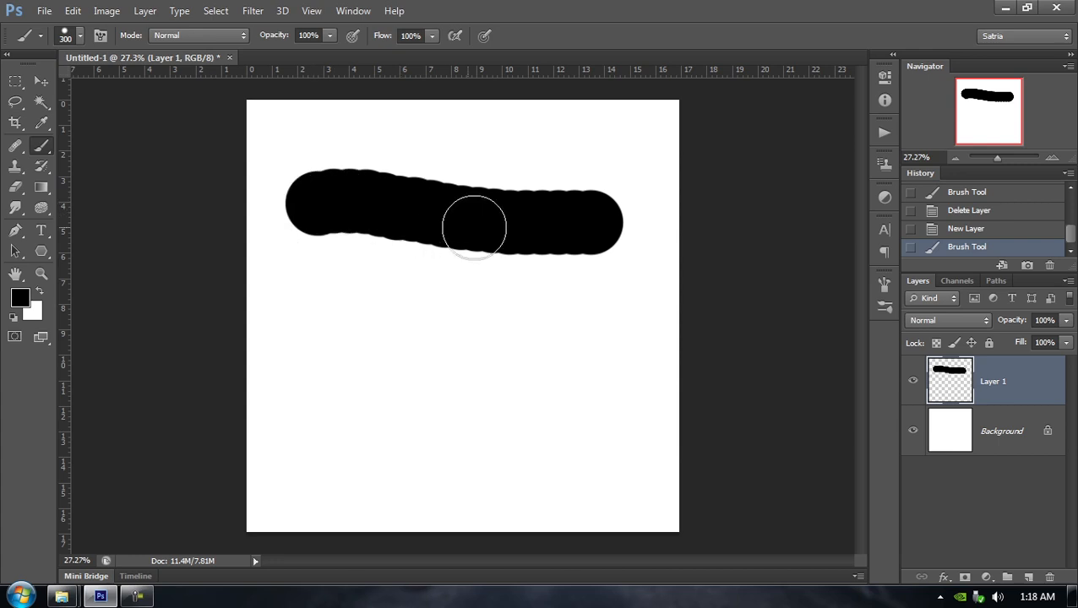
click(431, 36)
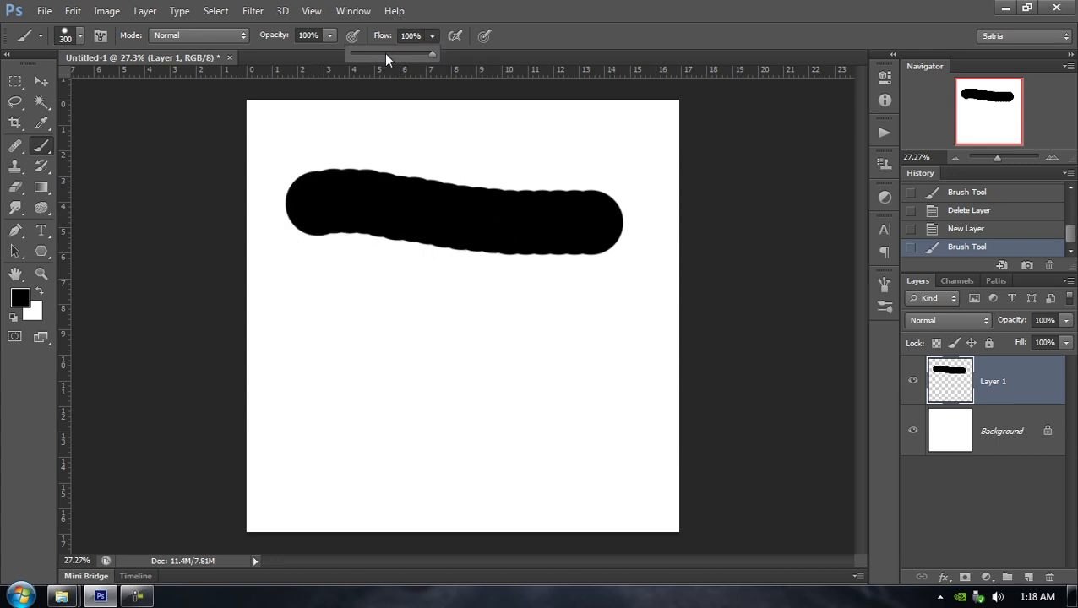
click(388, 53)
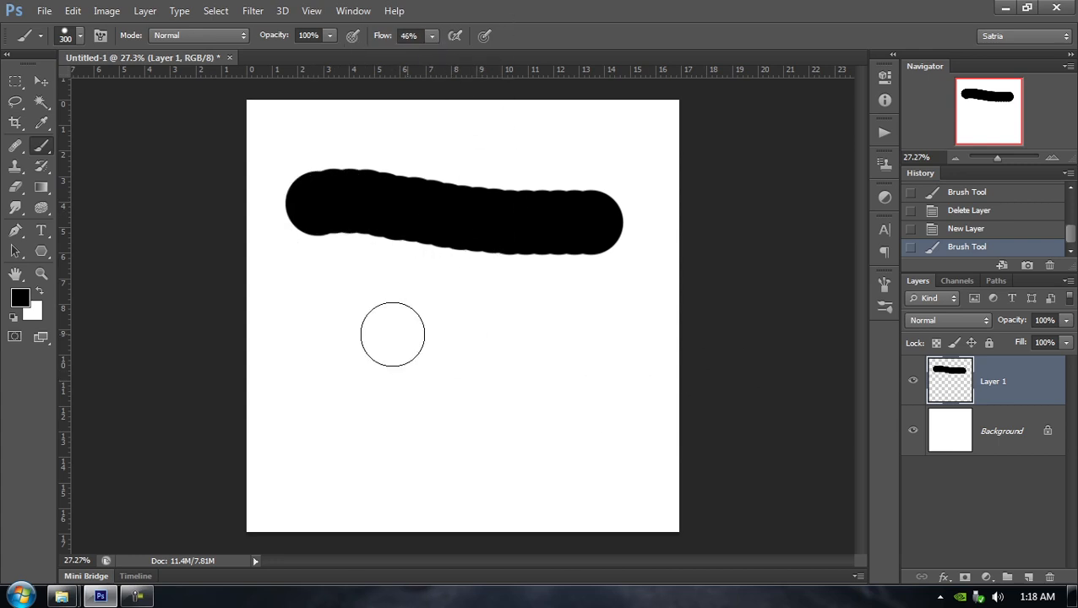
mouse_move(295, 348)
mouse_down()
mouse_move(325, 345)
mouse_move(450, 378)
mouse_move(621, 380)
mouse_up()
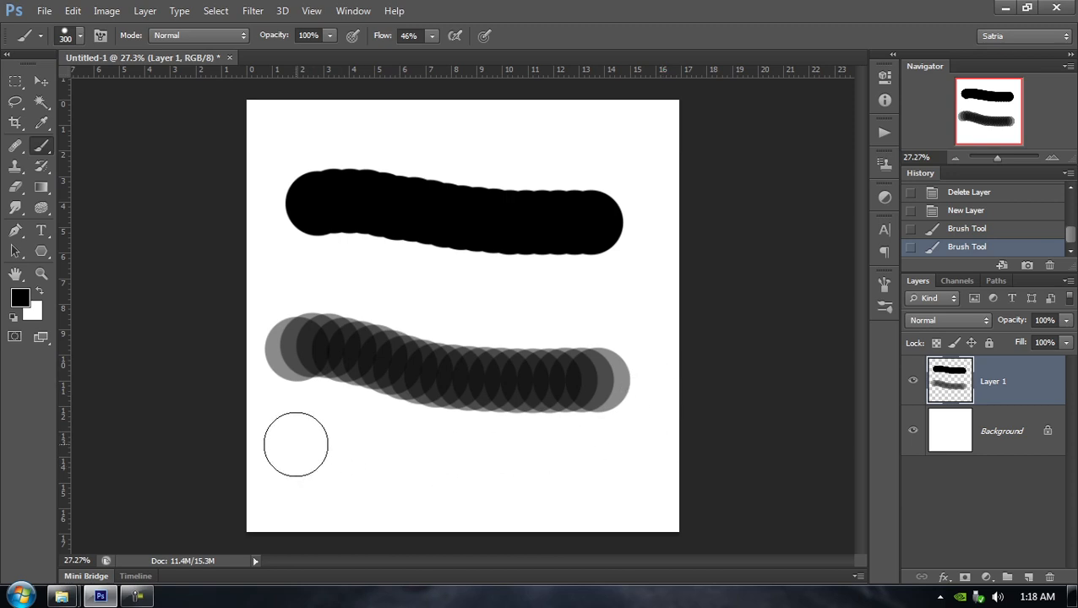
mouse_move(295, 444)
mouse_down()
mouse_move(487, 471)
mouse_move(592, 464)
mouse_up()
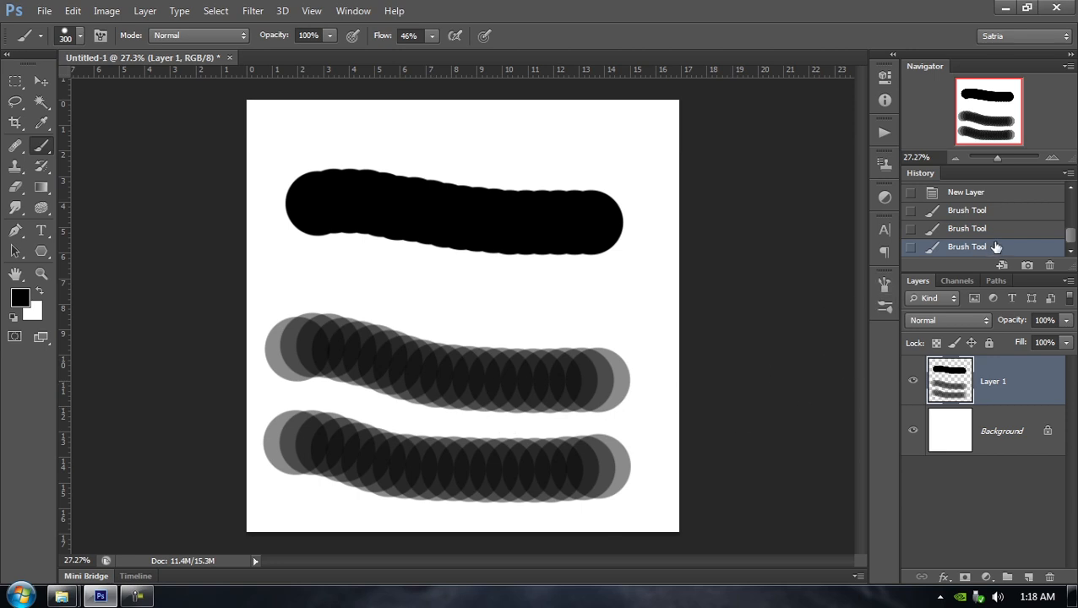
Revert the document to the New Layer history state, and paint and undo a curved test stroke at 46% flow
click(969, 195)
mouse_move(289, 217)
mouse_down()
mouse_move(394, 252)
mouse_move(482, 259)
mouse_move(613, 240)
mouse_up()
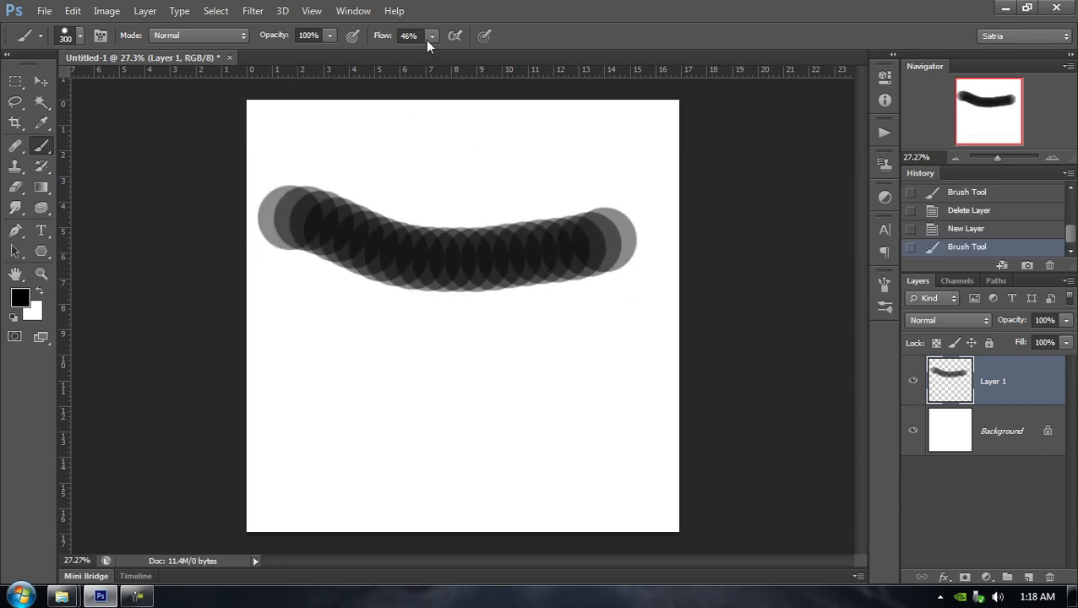
key(ctrl+z)
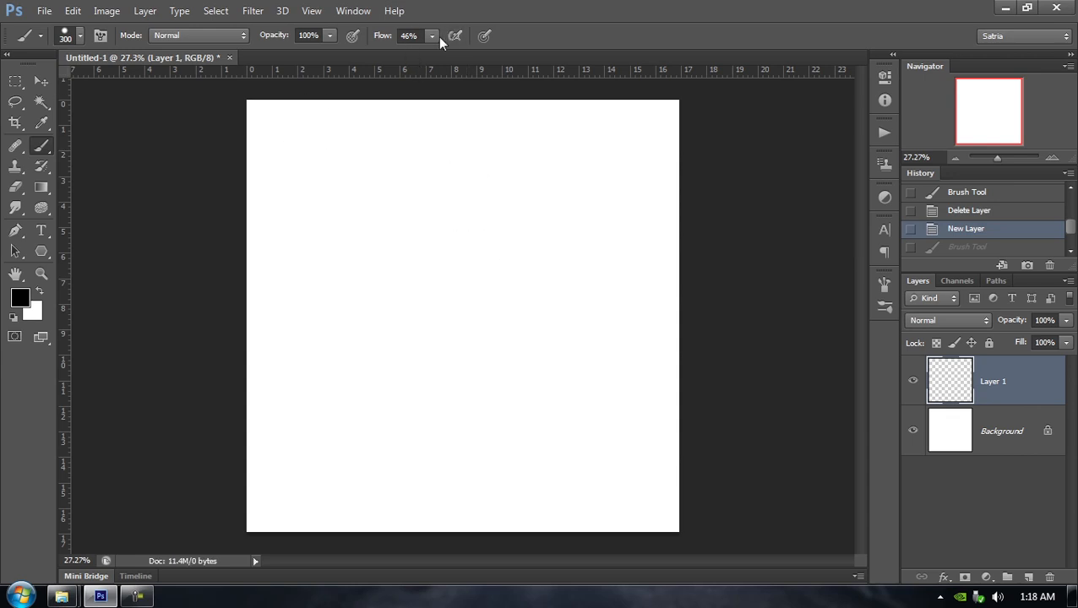
Paint a test stroke across the canvas middle at 43% brush opacity and 49% flow, and undo it
click(435, 36)
click(559, 21)
drag(333, 37, 283, 49)
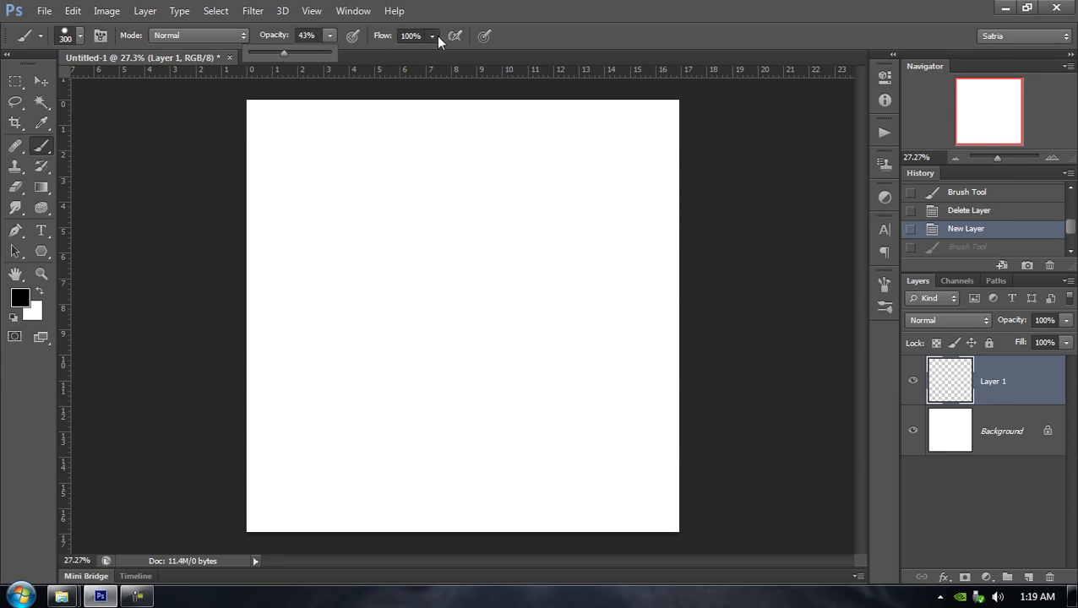
drag(432, 35, 386, 53)
mouse_move(297, 291)
mouse_down()
mouse_move(468, 301)
mouse_move(618, 353)
mouse_up()
key(ctrl+z)
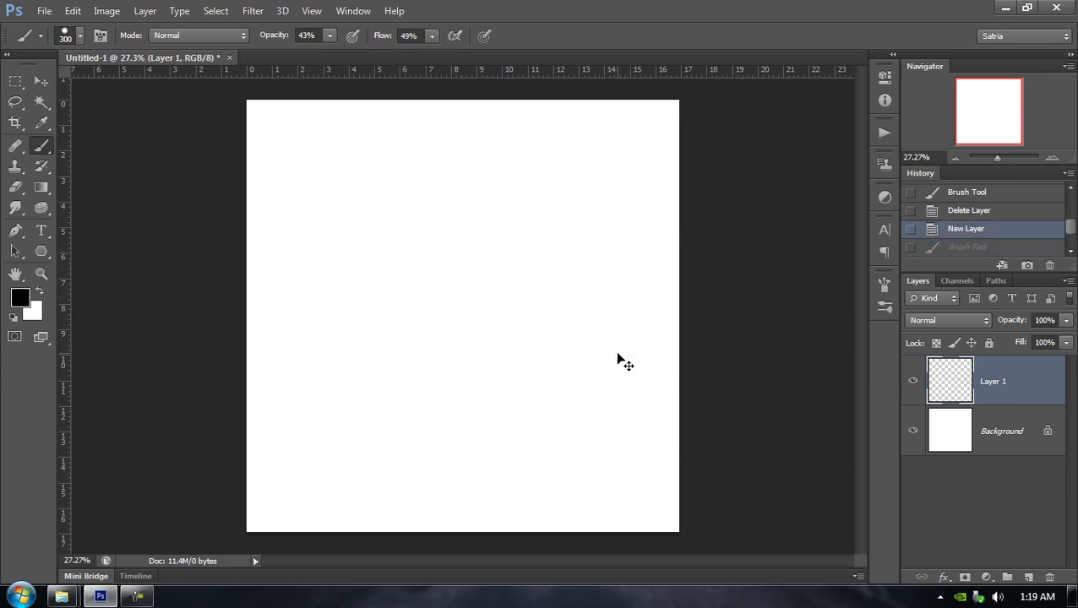
Set both the brush opacity and the flow to 100%
click(330, 39)
click(431, 38)
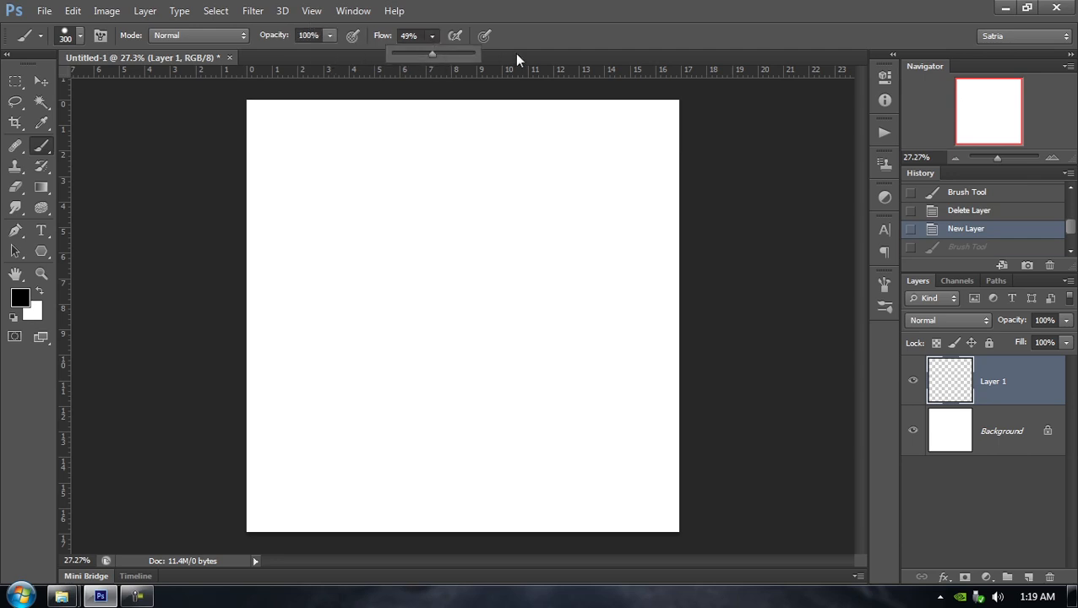
drag(432, 55, 523, 44)
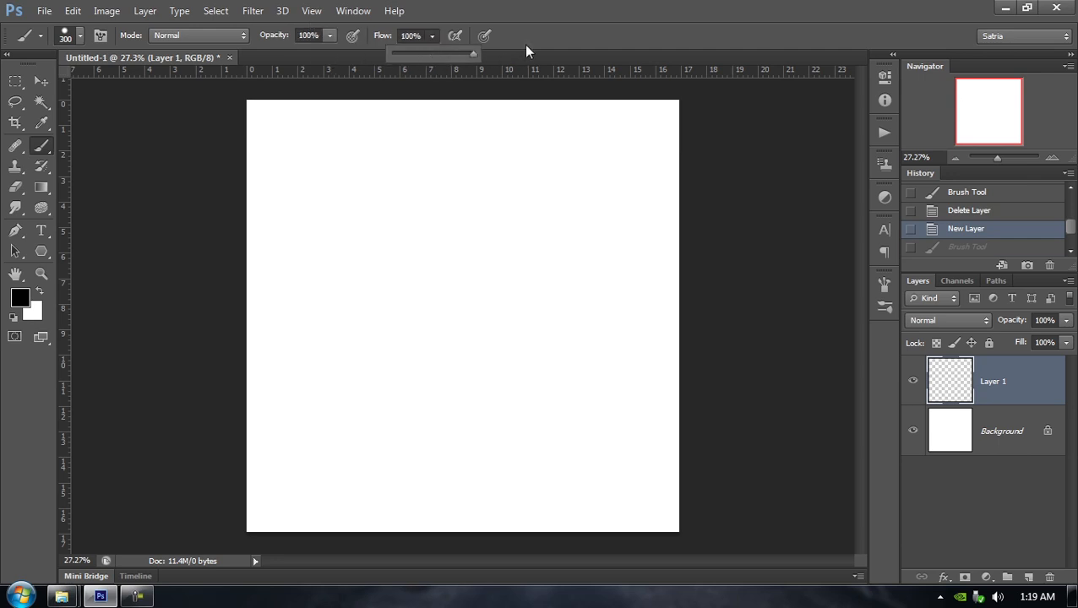
Paint a test stroke across the upper canvas at 52% brush opacity and undo it
click(328, 36)
drag(334, 53, 291, 52)
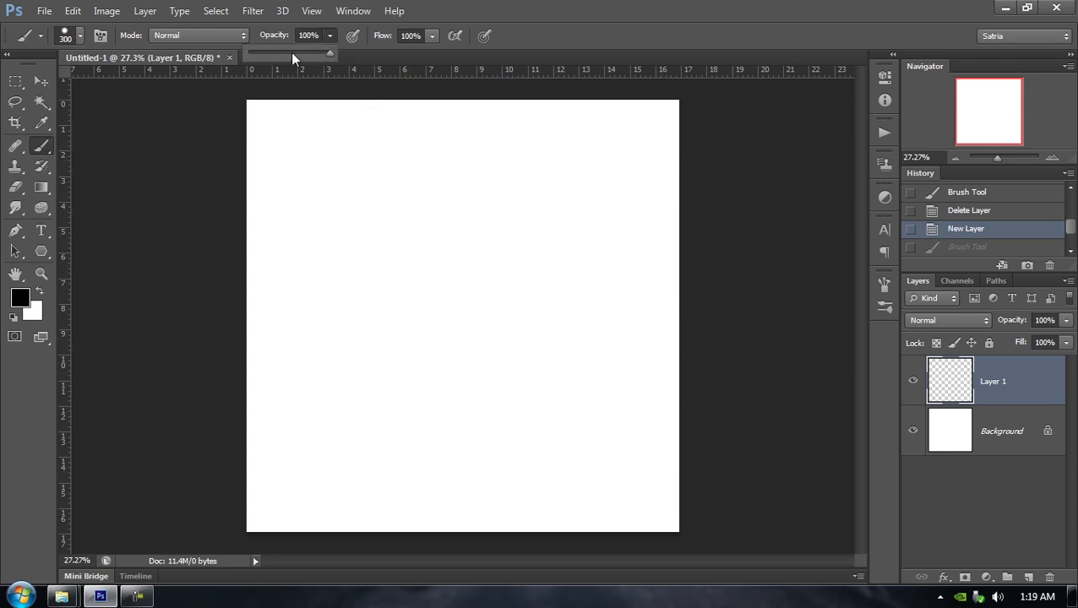
mouse_move(291, 221)
mouse_down()
mouse_move(467, 280)
mouse_move(595, 287)
mouse_up()
key(ctrl+z)
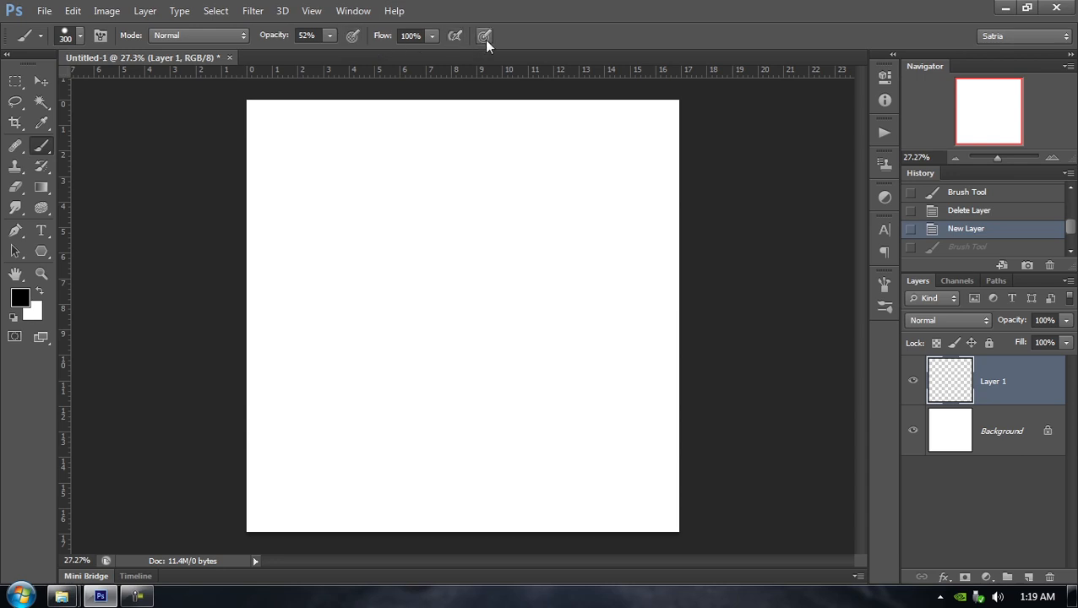
Return the brush opacity to 100%, keeping the application window maximized
click(329, 36)
drag(331, 53, 376, 45)
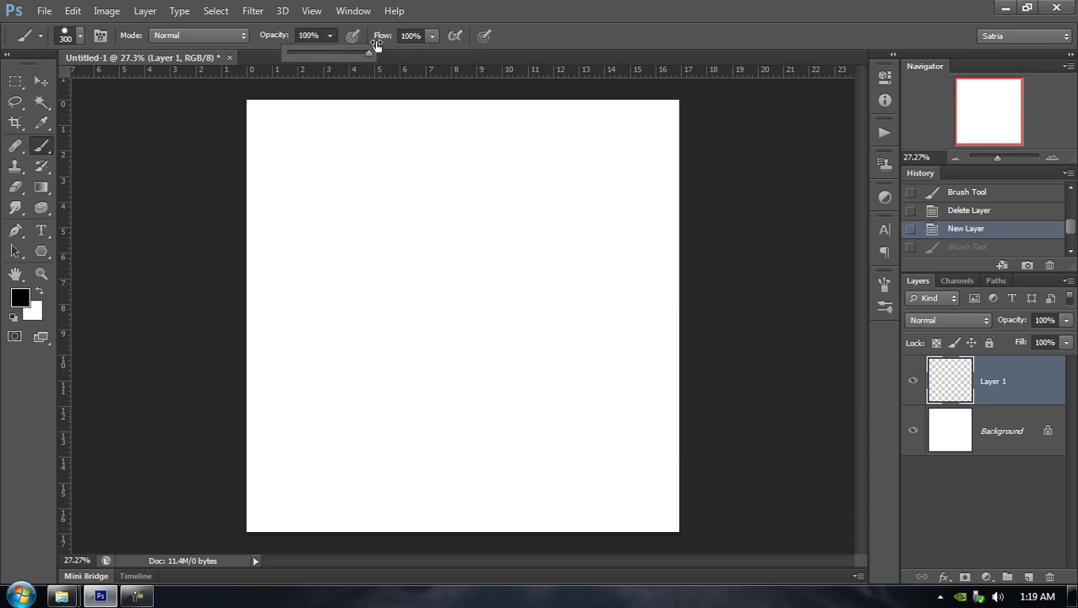
double_click(654, 6)
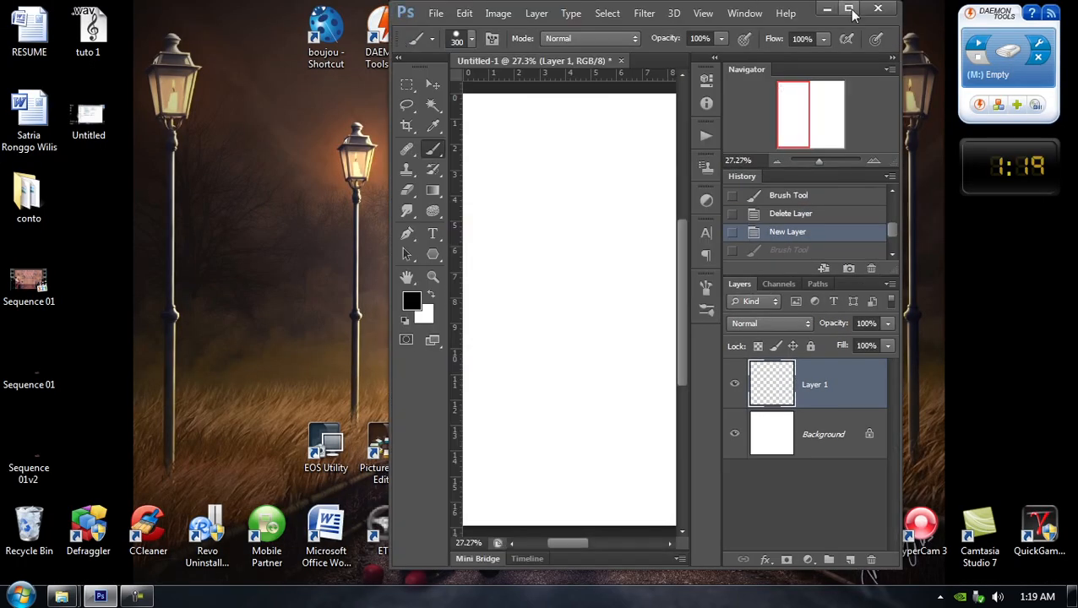
click(849, 10)
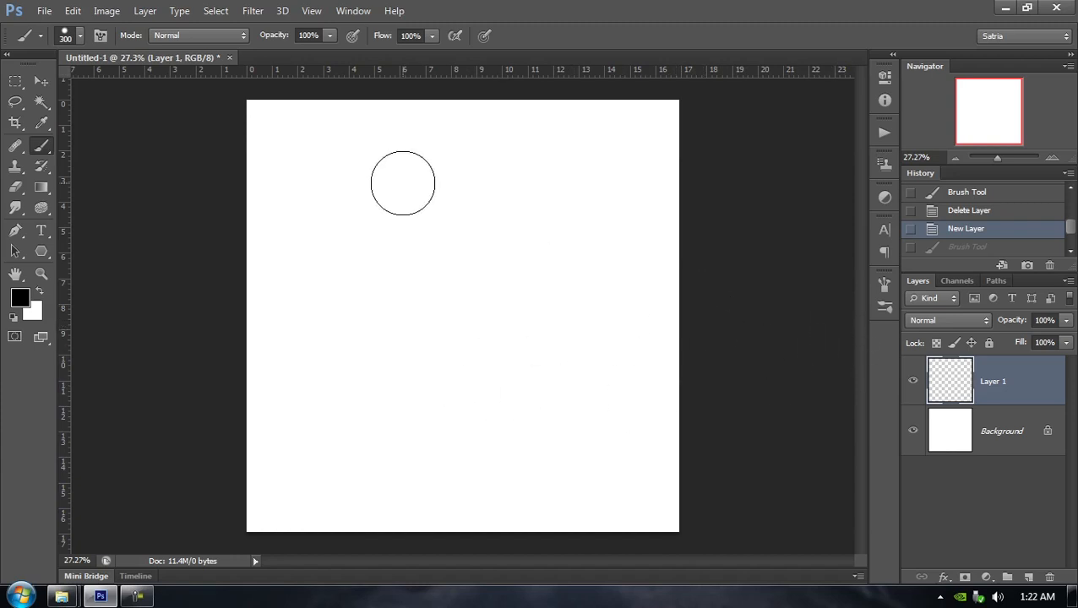
Show and collapse the Brush settings panel from each of its three access points
click(99, 37)
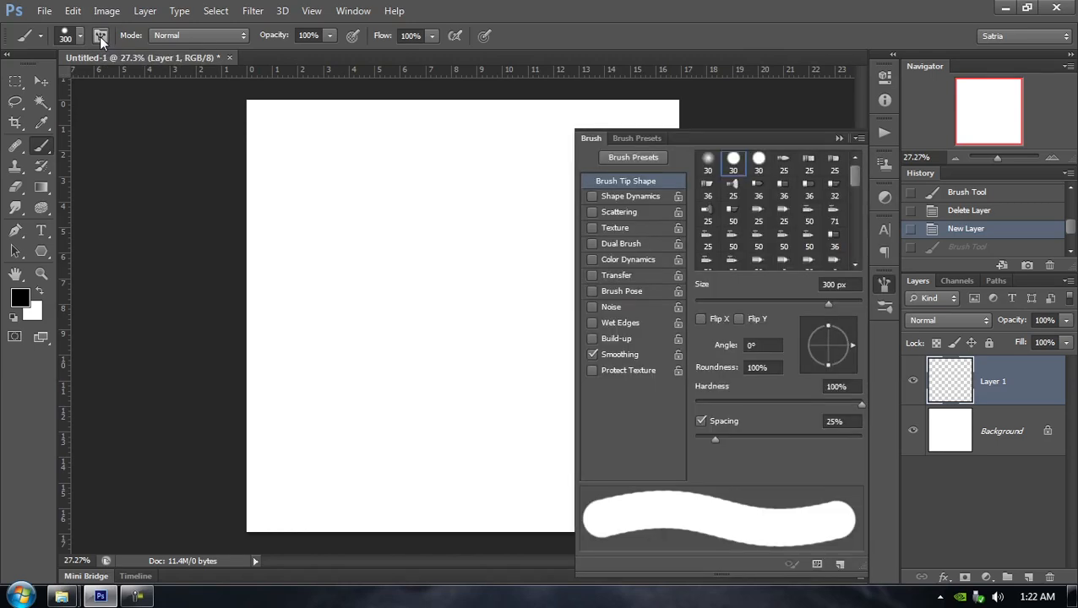
click(837, 137)
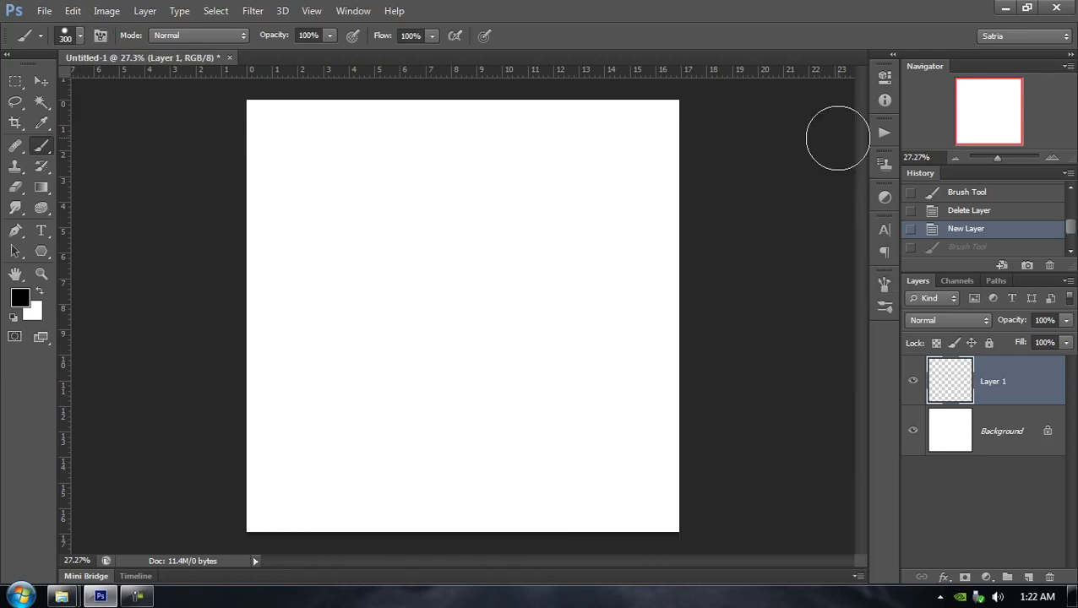
click(350, 10)
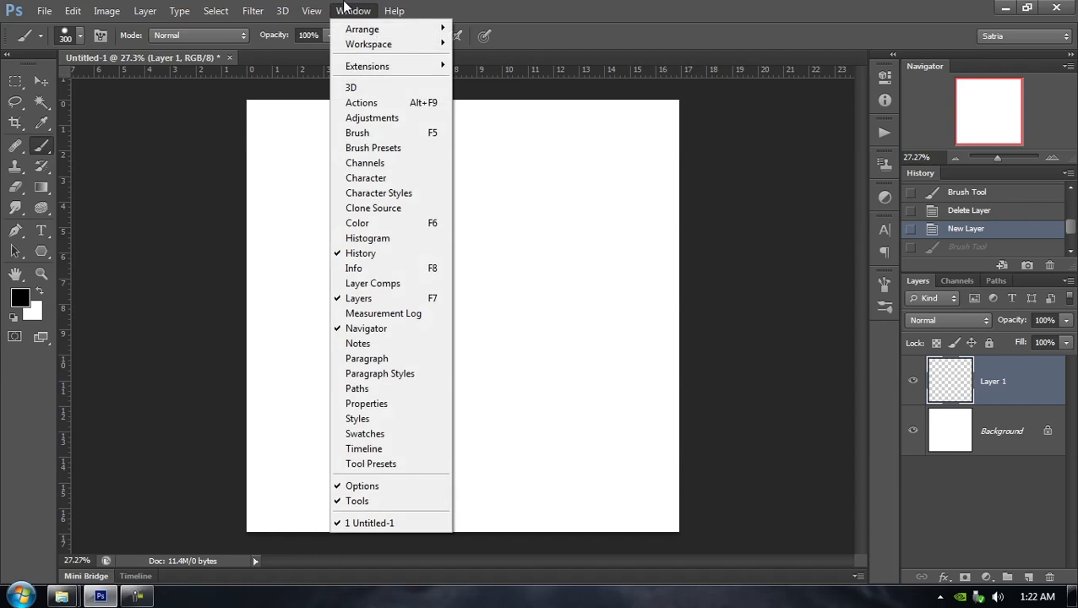
click(394, 135)
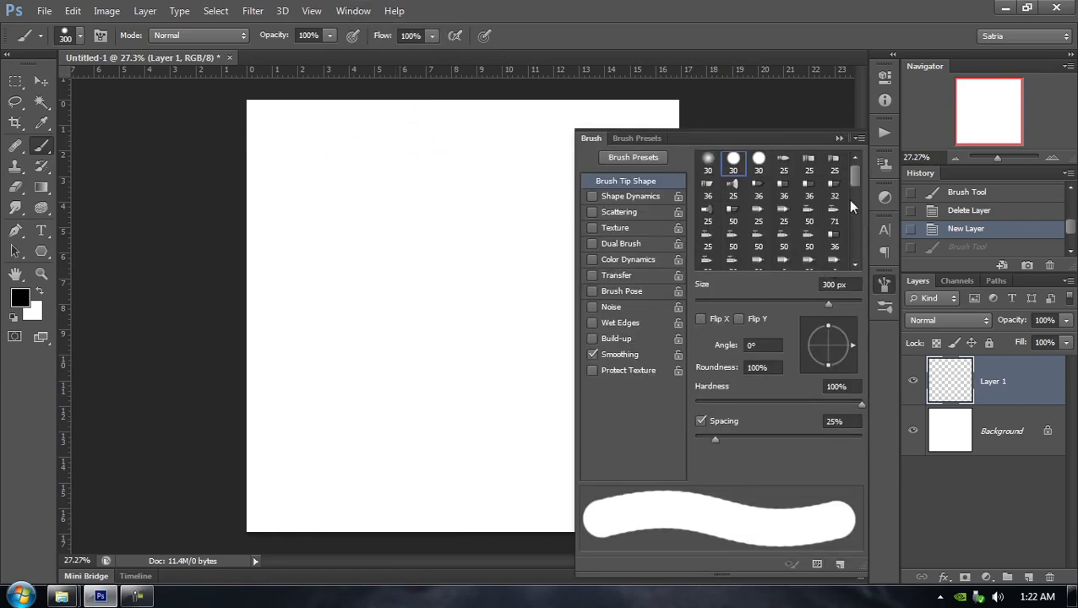
click(839, 138)
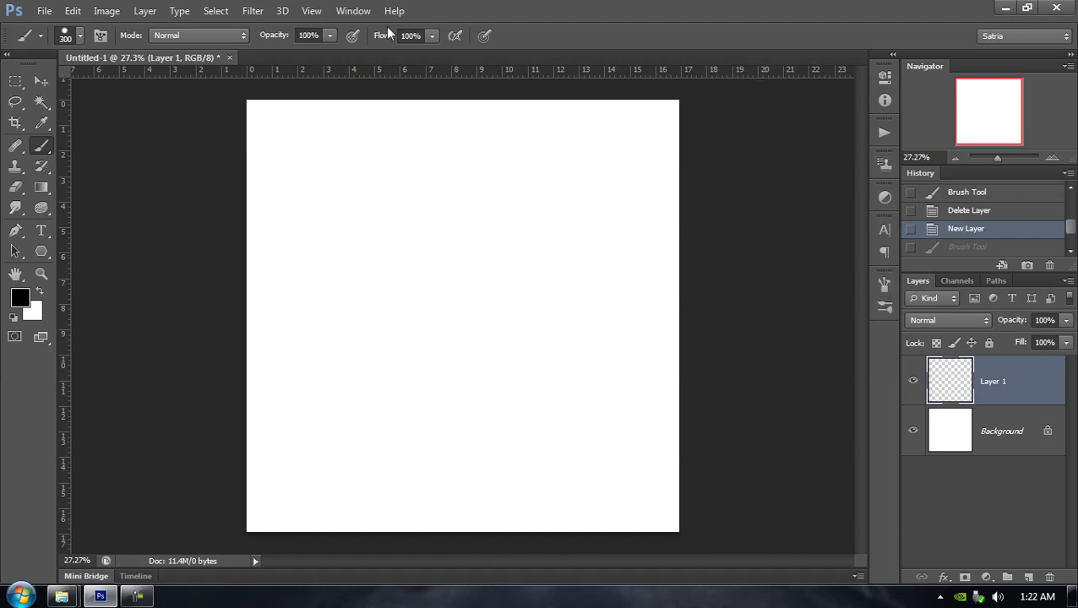
click(883, 292)
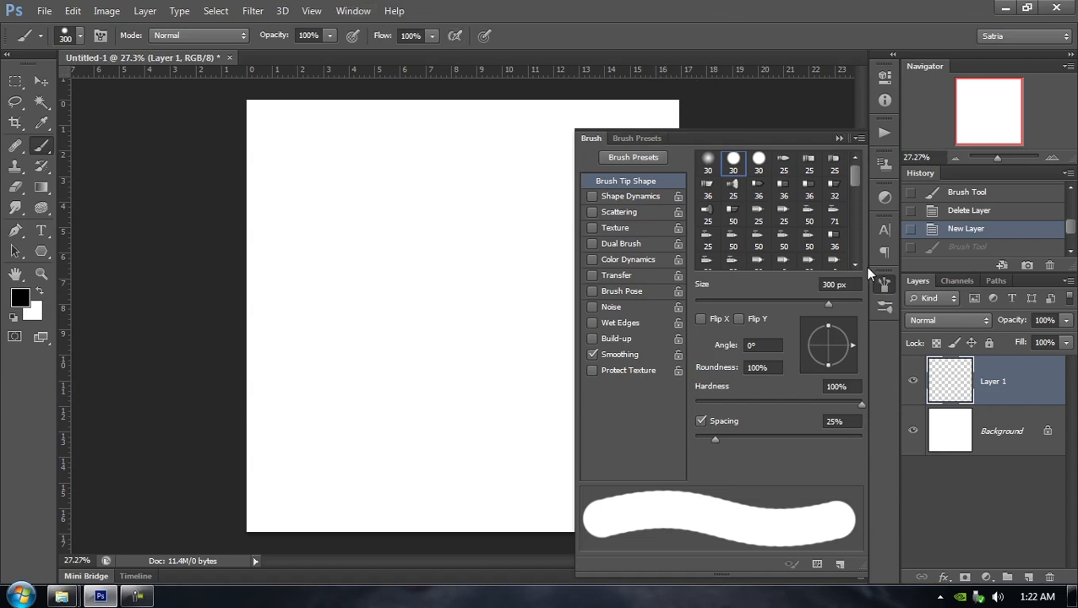
click(838, 139)
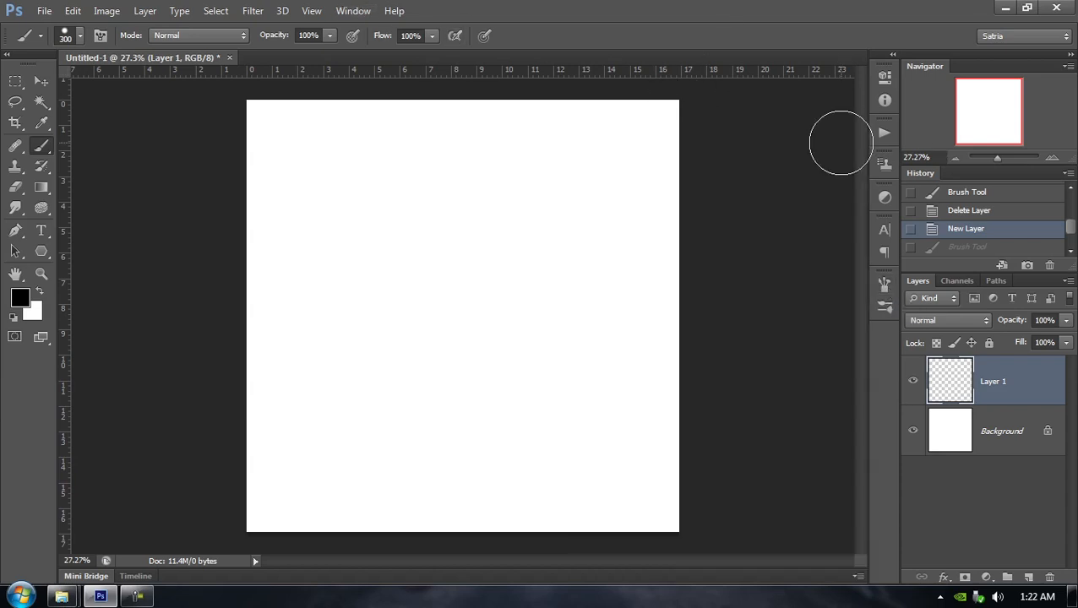
Show the Brush settings panel and compare its brush tips and options with the brush picker on the canvas
click(102, 38)
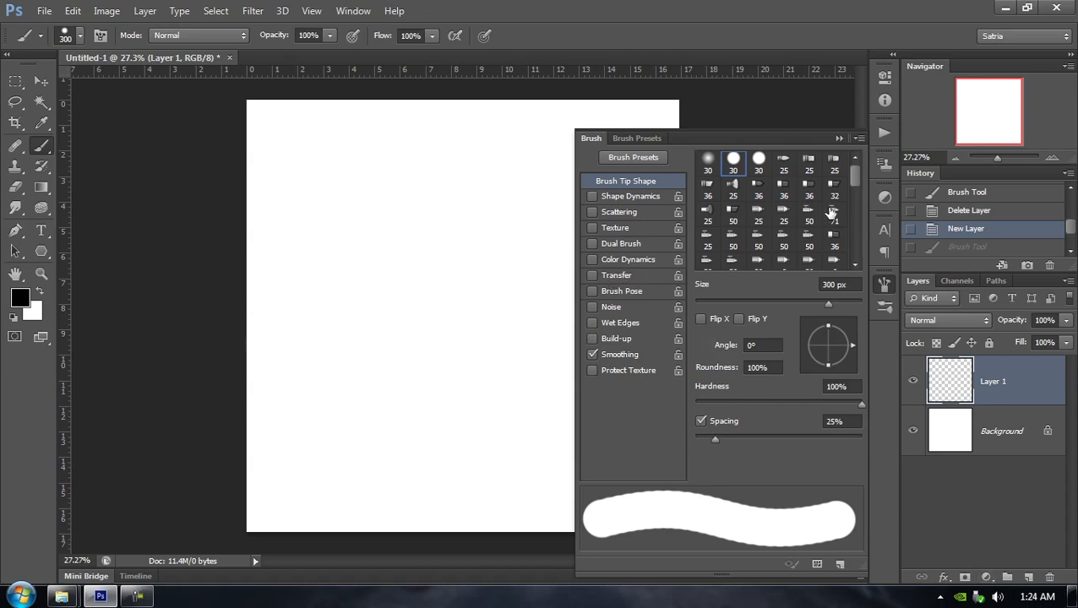
mouse_move(857, 176)
mouse_down()
mouse_move(856, 241)
mouse_move(858, 174)
mouse_up()
right_click(362, 222)
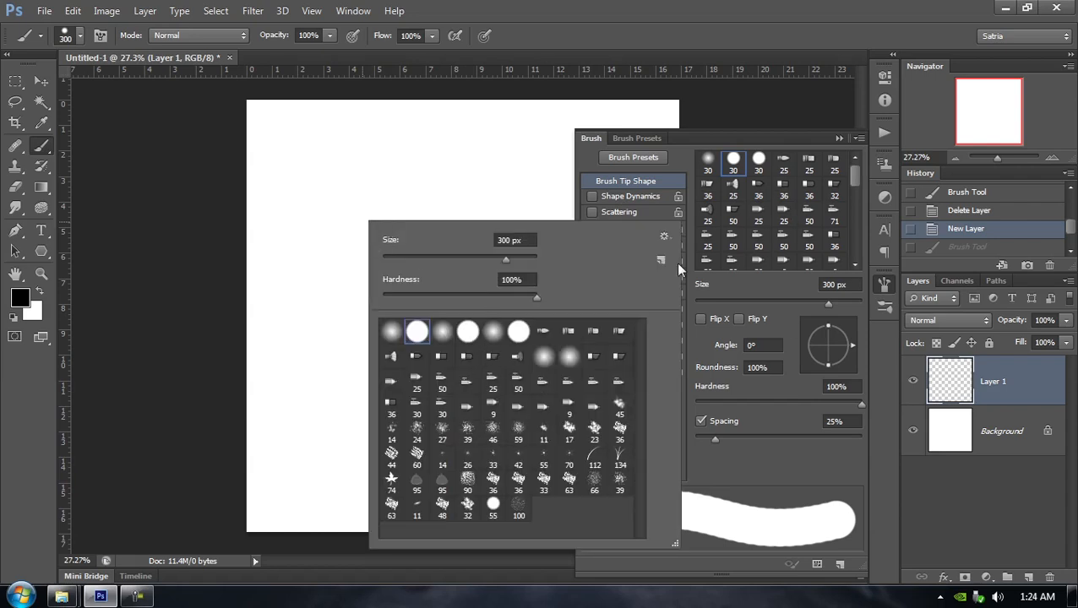
click(588, 2)
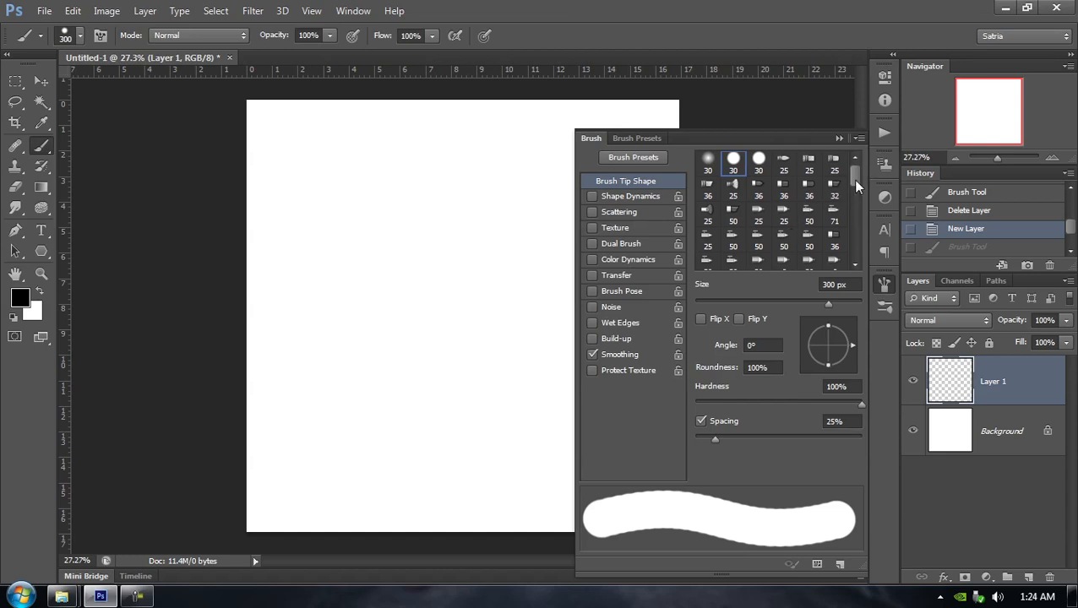
mouse_move(854, 181)
mouse_down()
mouse_move(857, 297)
mouse_move(858, 160)
mouse_up()
click(857, 138)
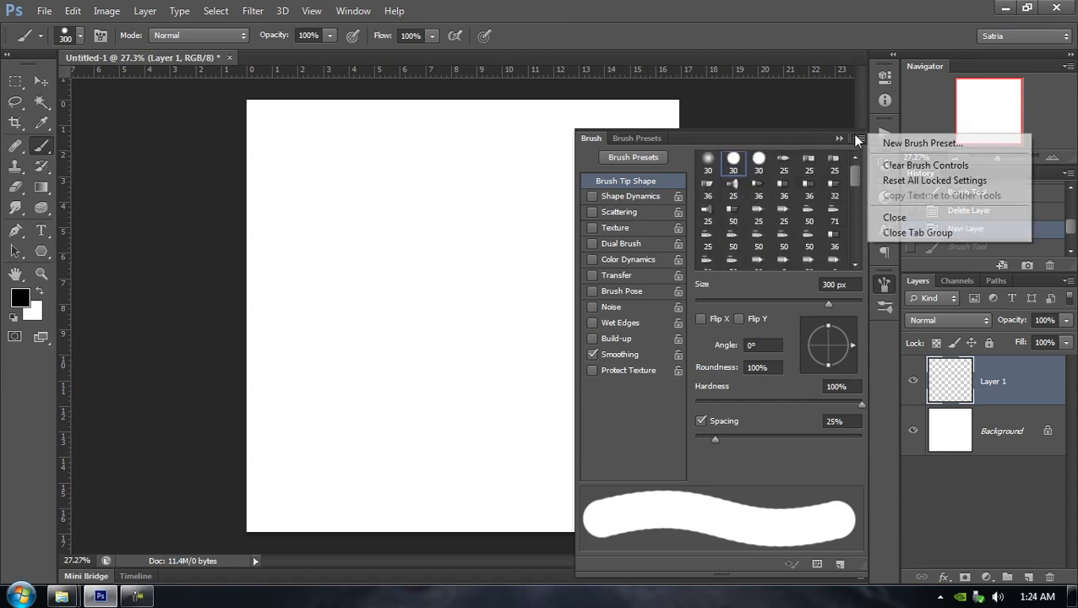
click(800, 7)
right_click(343, 255)
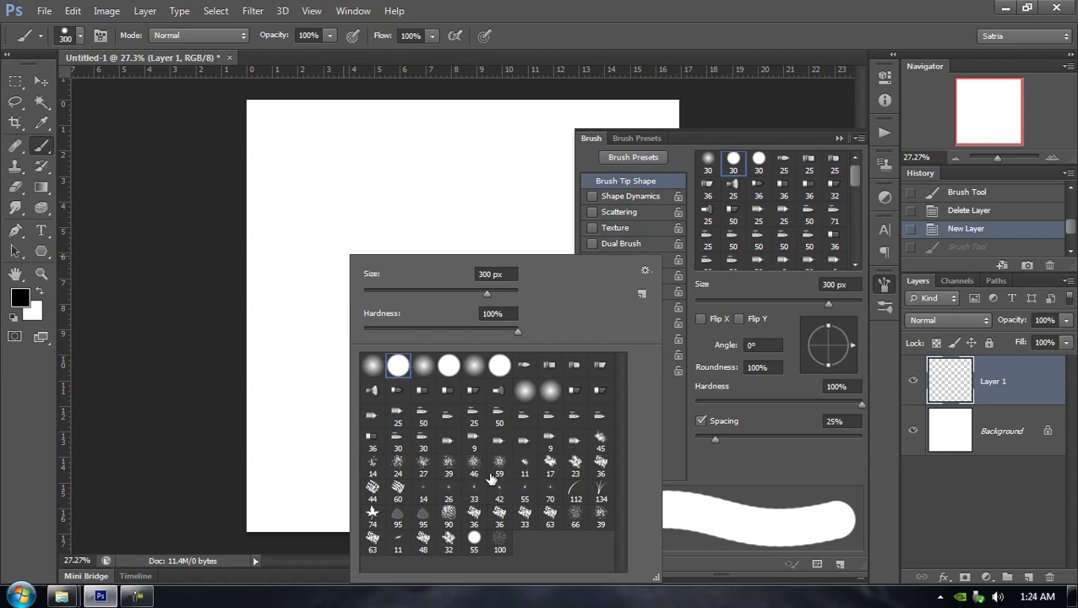
click(742, 7)
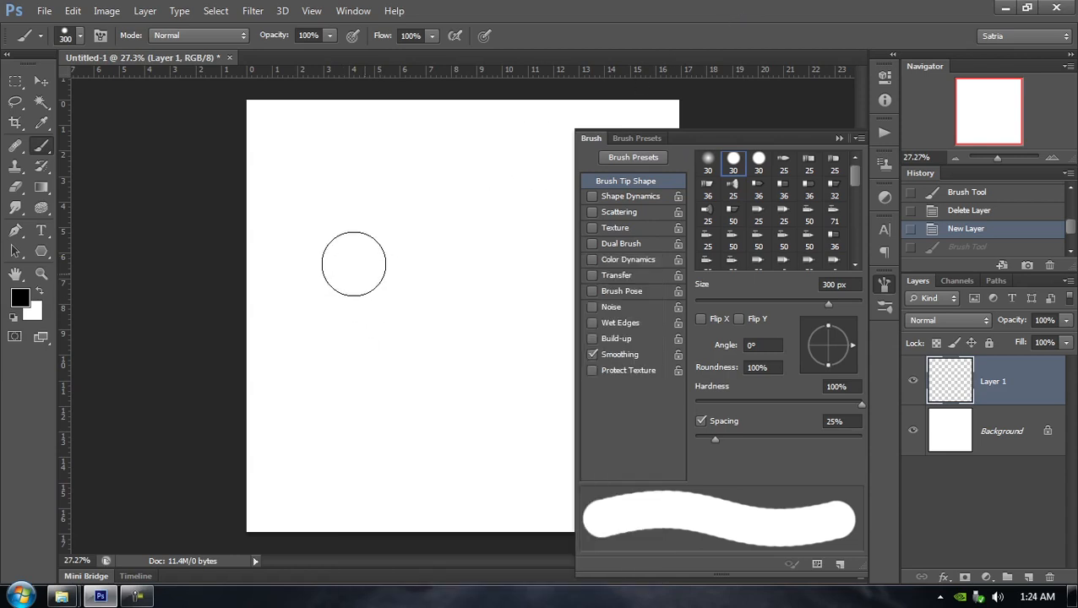
Examine the brush picker's size, hardness and thumbnails on the canvas and its list of loadable brush libraries
right_click(350, 247)
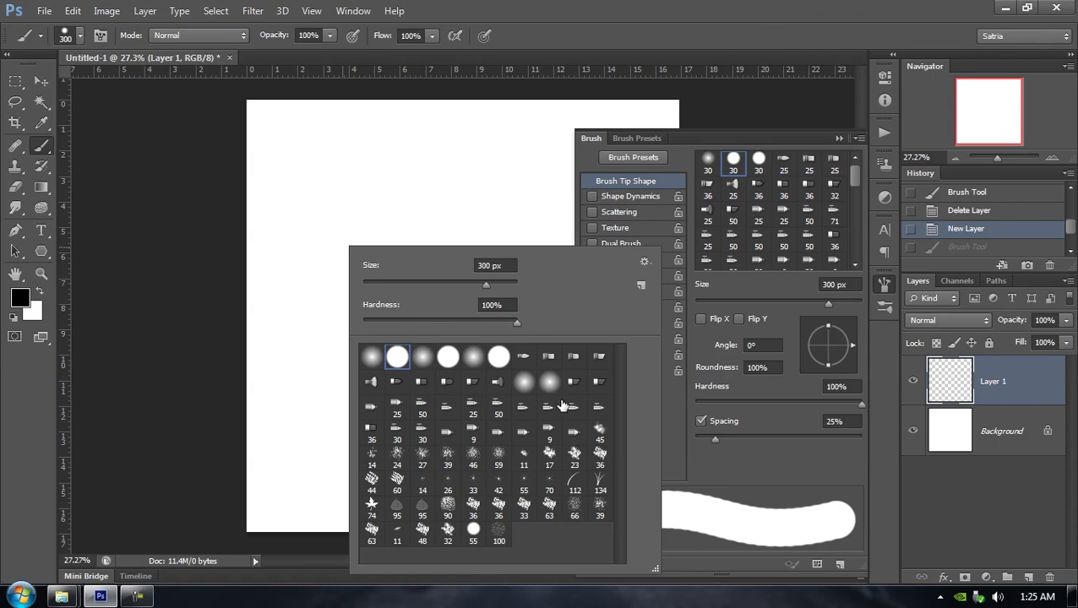
click(642, 262)
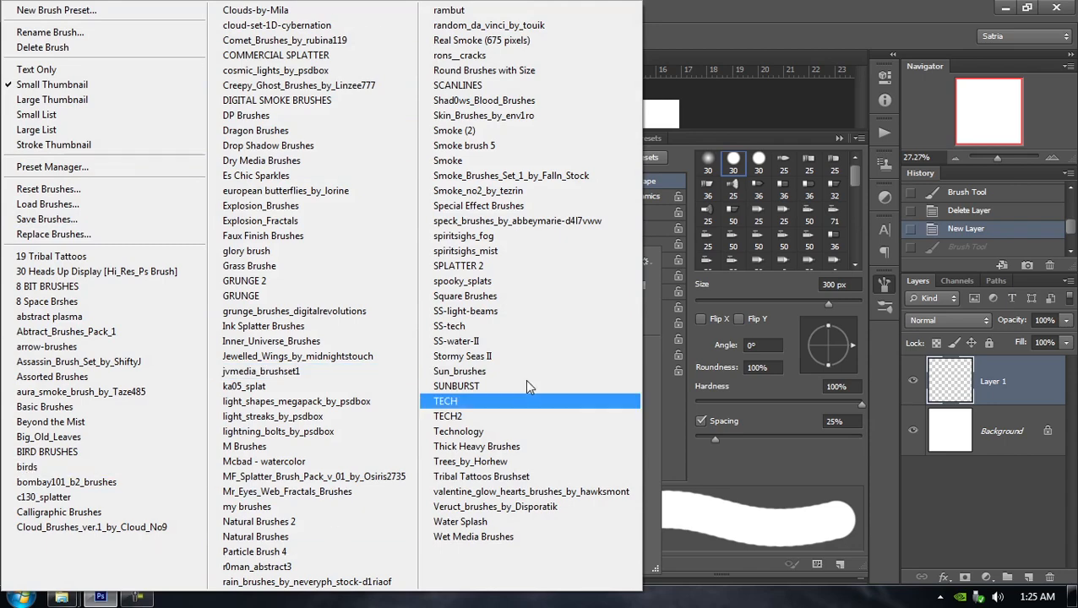
click(780, 3)
right_click(428, 192)
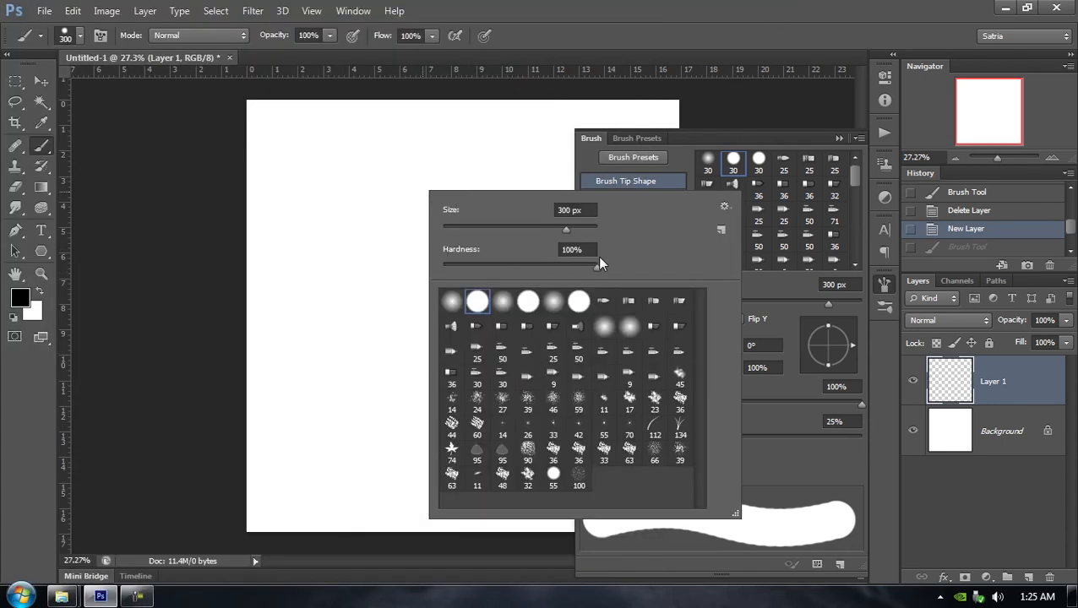
click(724, 209)
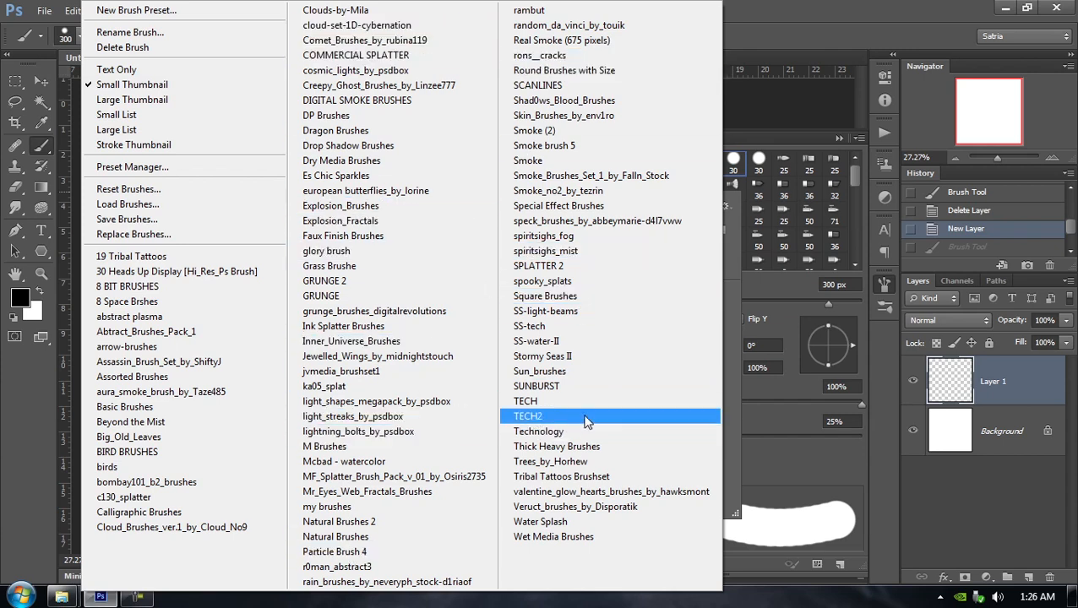
click(732, 382)
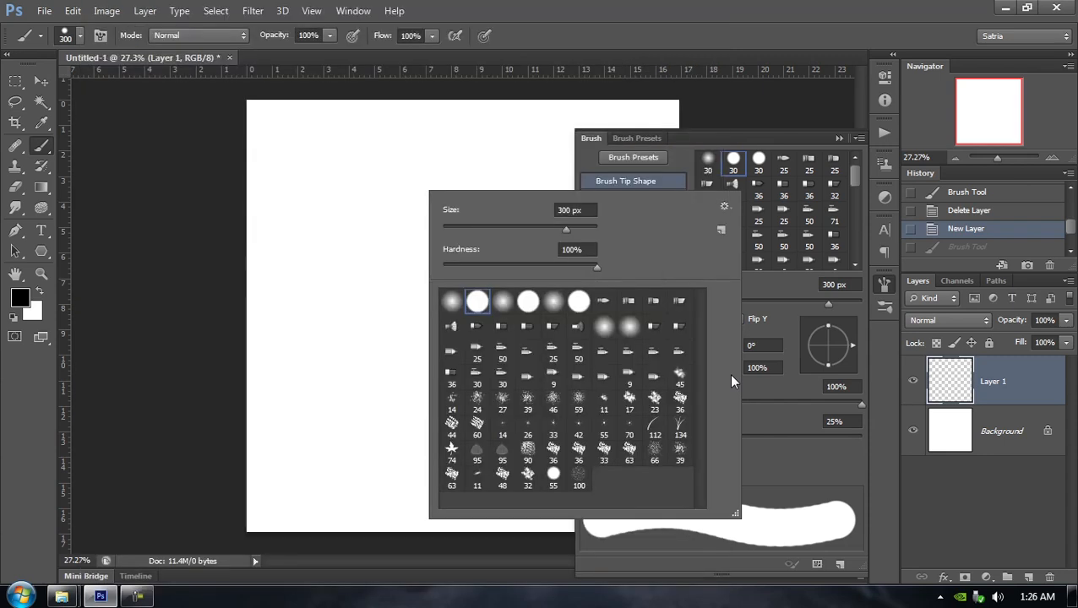
click(718, 157)
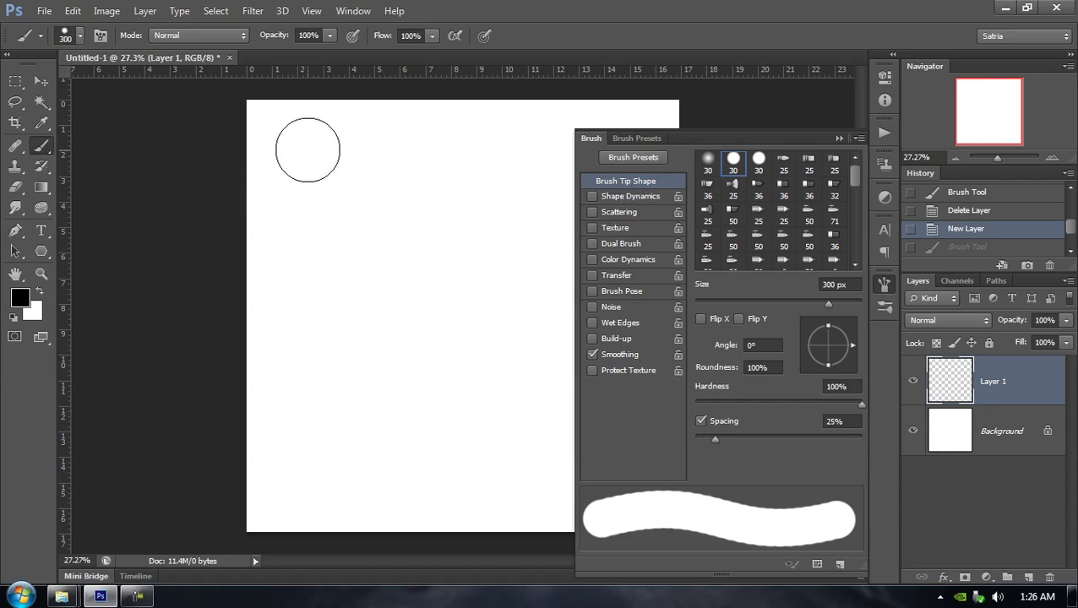
Paint a winding 300 px test stroke on the upper canvas, undo it, and reset the brush angle to 0°
mouse_move(306, 149)
mouse_down()
mouse_move(336, 162)
mouse_move(356, 196)
mouse_move(358, 257)
mouse_move(416, 275)
mouse_move(457, 217)
mouse_move(484, 251)
mouse_move(493, 308)
mouse_move(497, 239)
mouse_move(504, 323)
mouse_up()
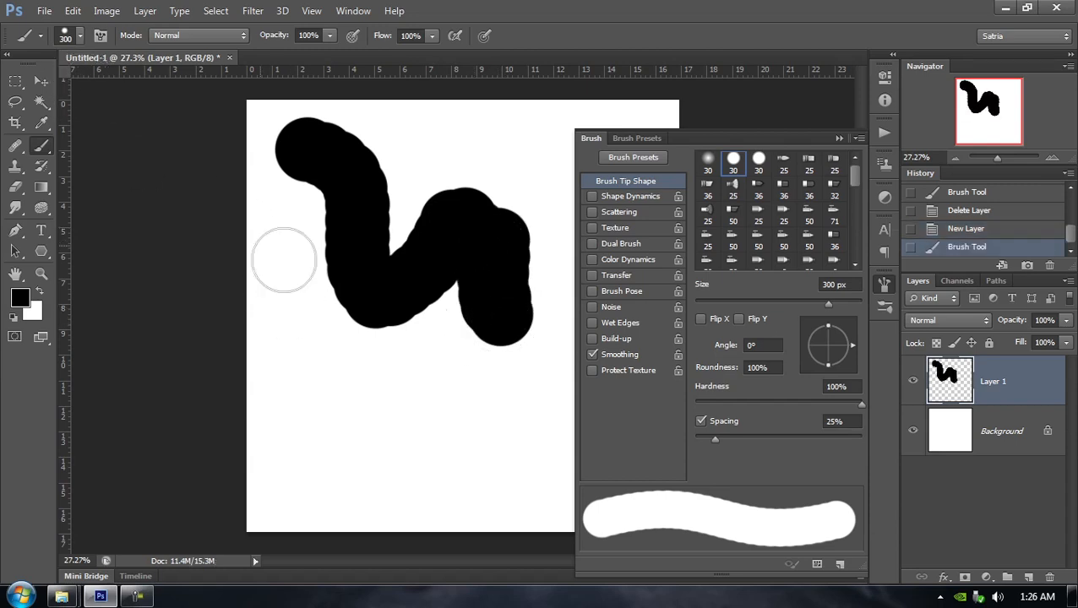
key(ctrl+z)
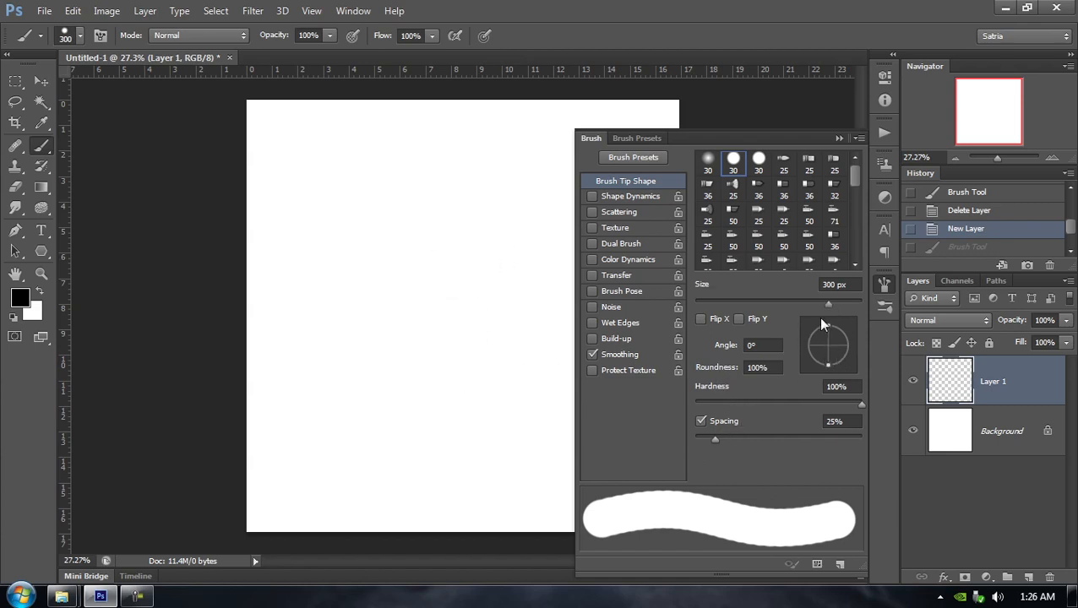
click(841, 327)
mouse_move(839, 343)
mouse_down()
mouse_move(827, 324)
mouse_move(691, 338)
mouse_up()
text(0)
key(Return)
Set the hard round brush's size to 93 px in the brush picker on the canvas
right_click(386, 209)
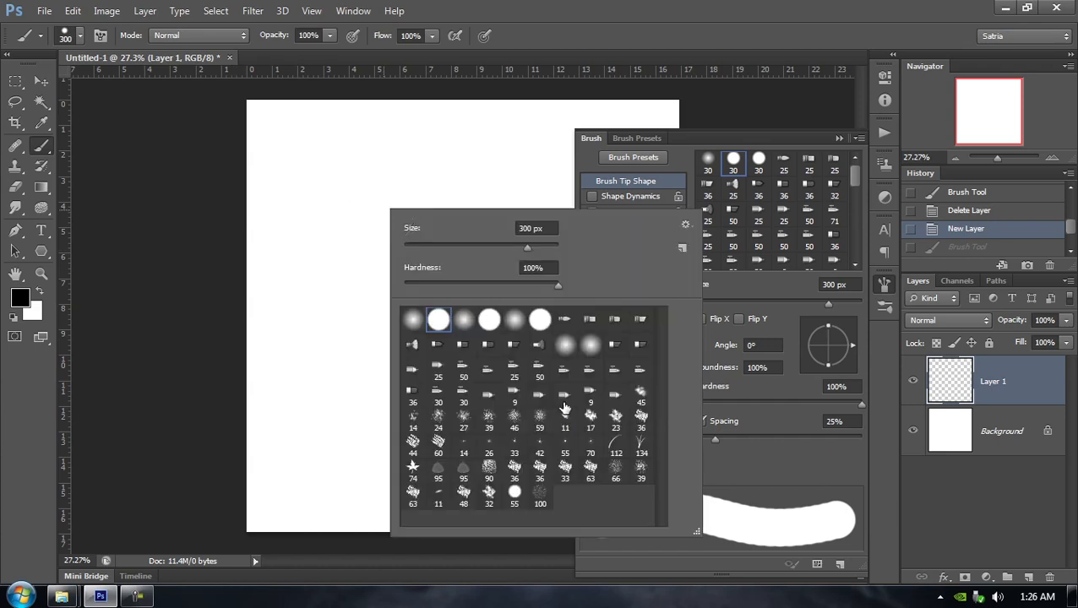
click(742, 137)
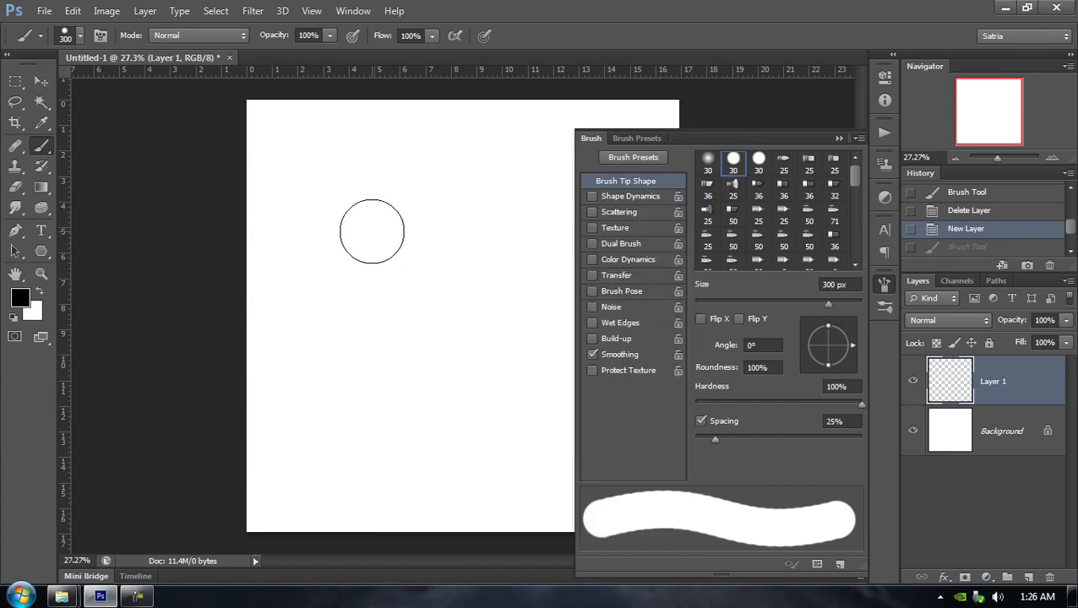
right_click(376, 231)
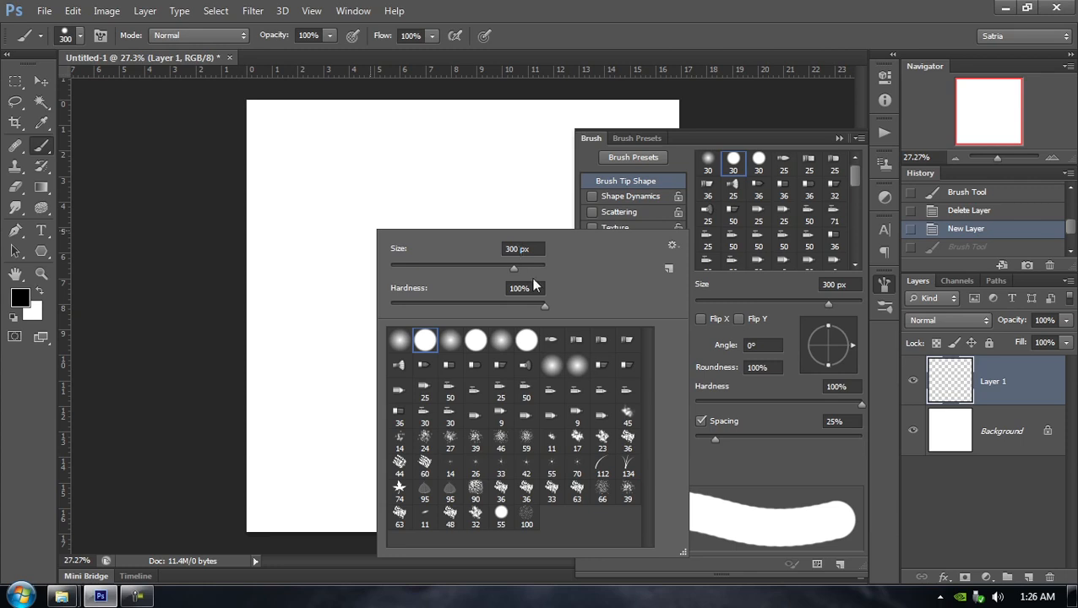
click(459, 265)
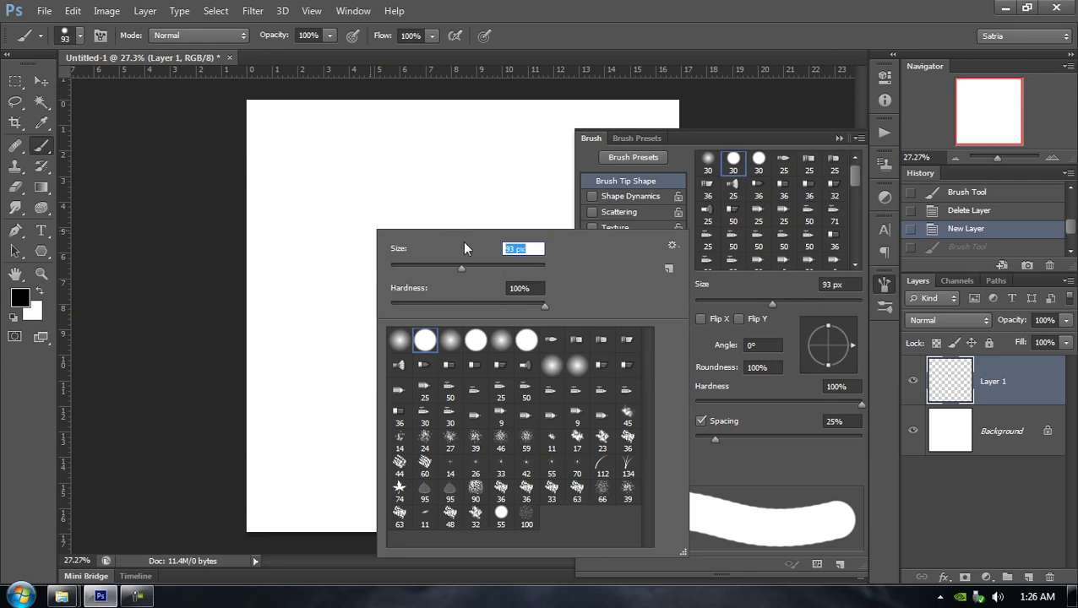
click(717, 140)
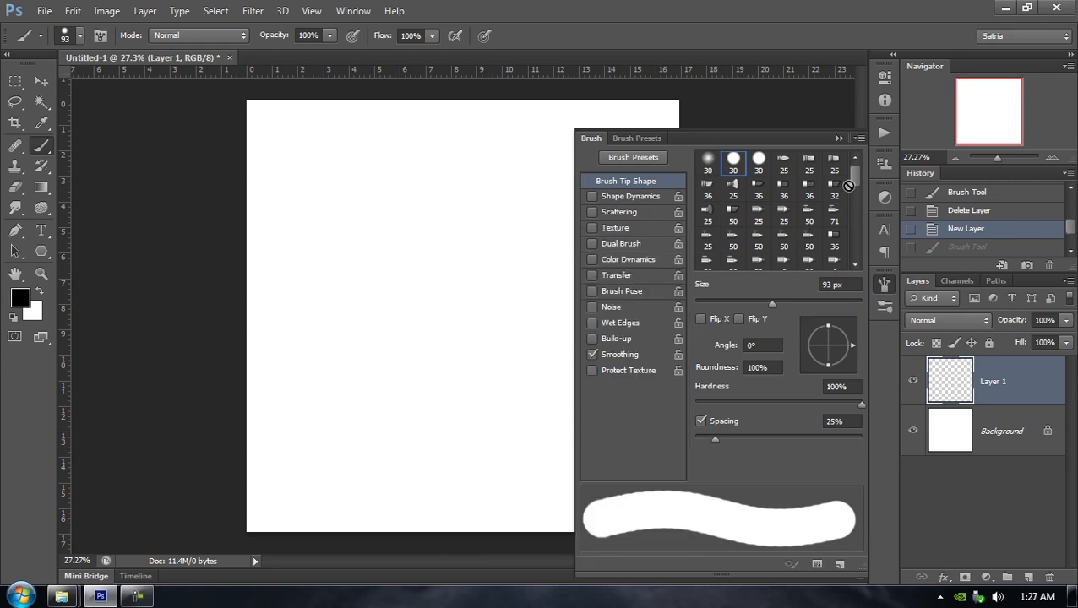
Choose the 134 px grass brush tip, stamp it once, enable Flip Y and stamp the flipped tip beside it
scroll(853, 182, down, 5)
click(784, 224)
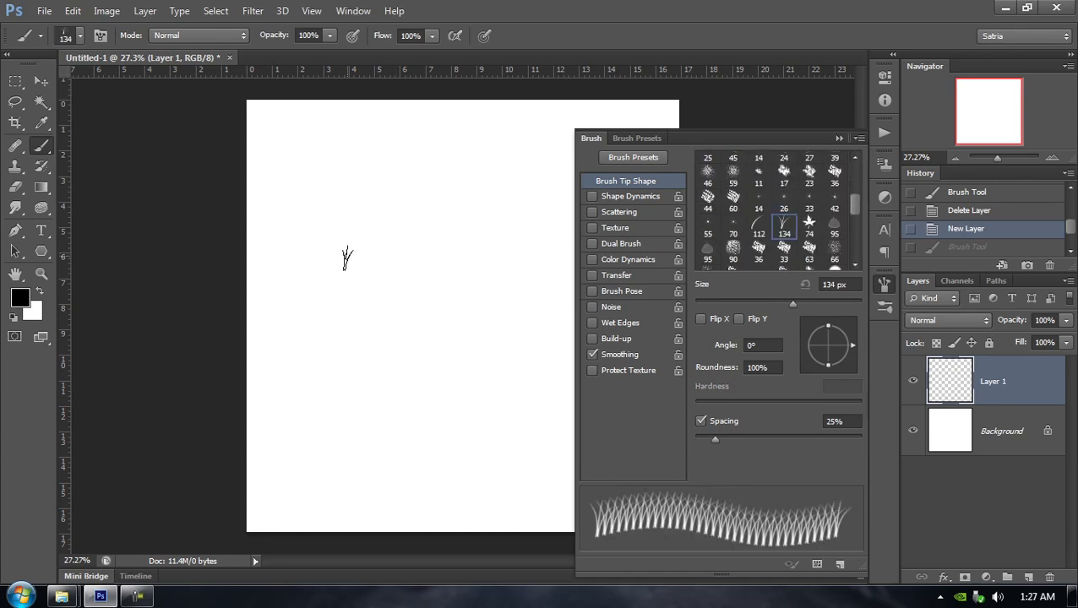
click(347, 255)
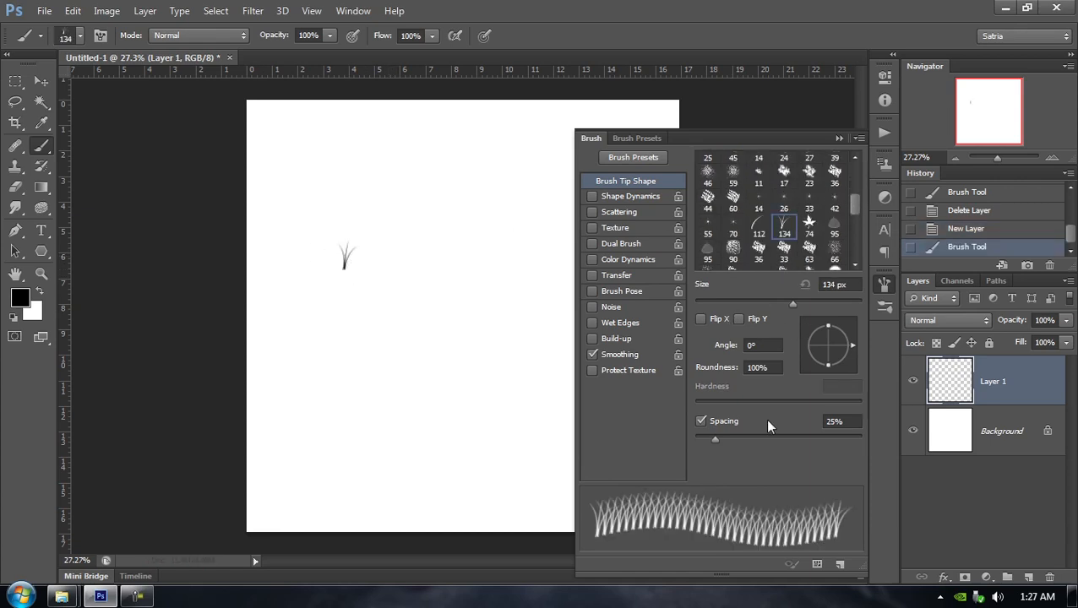
click(739, 318)
click(413, 279)
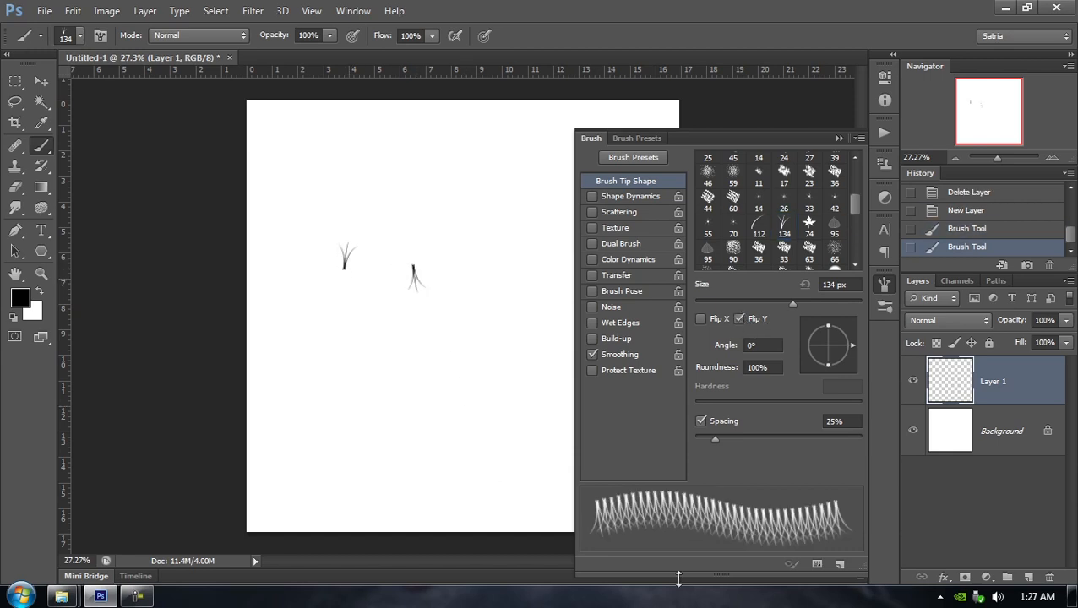
Try the flip options, leave Flip X and Flip Y off, and return the history to the New Layer state
click(739, 320)
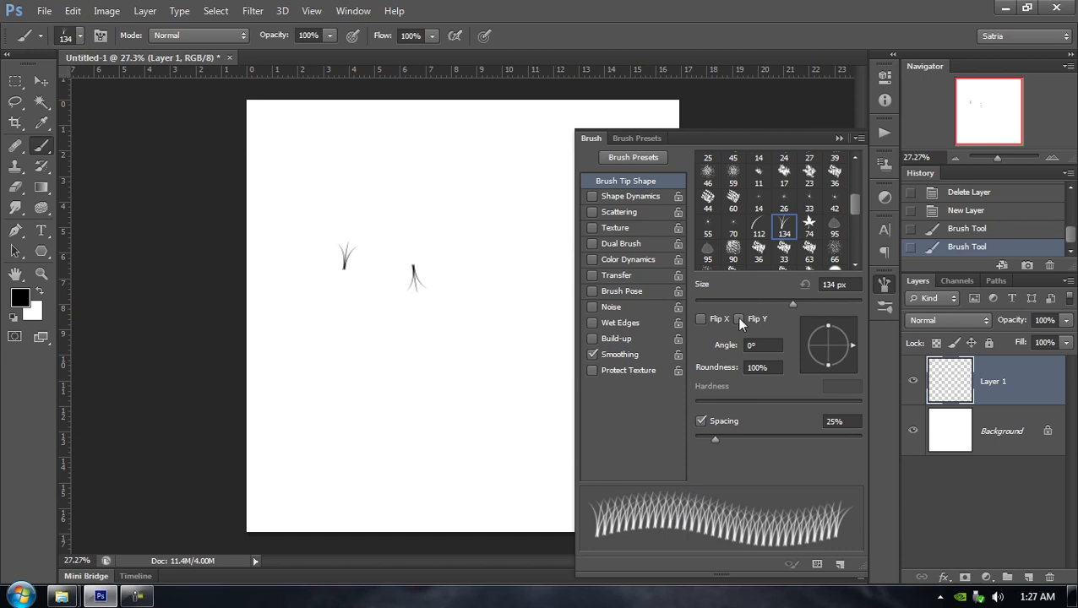
click(740, 321)
click(739, 320)
click(700, 320)
click(946, 211)
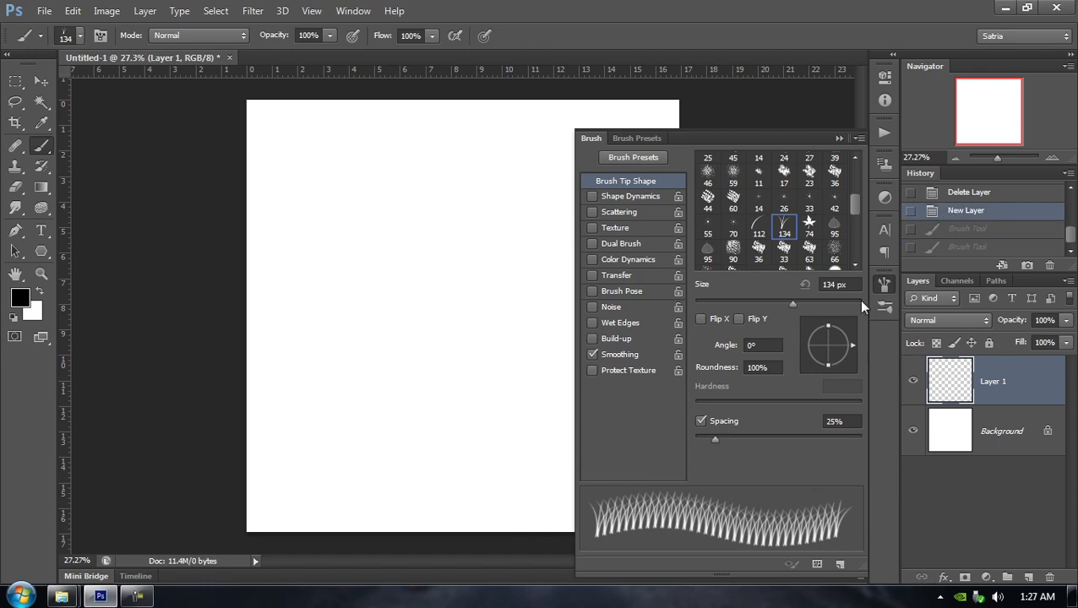
Choose the hard round 30 px brush tip and increase its size to 71 px
scroll(749, 209, up, 5)
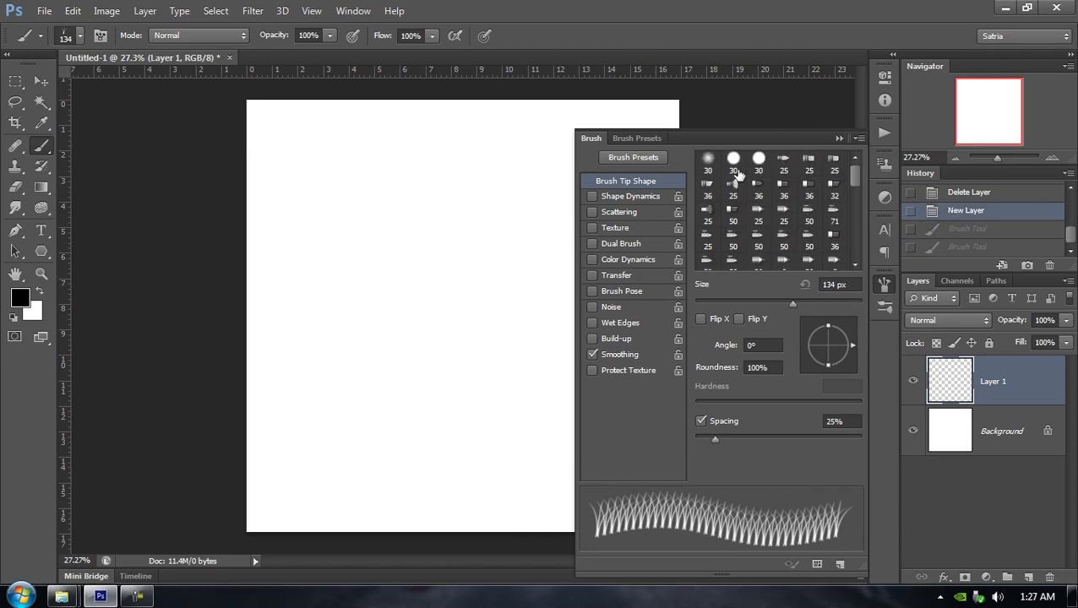
click(733, 160)
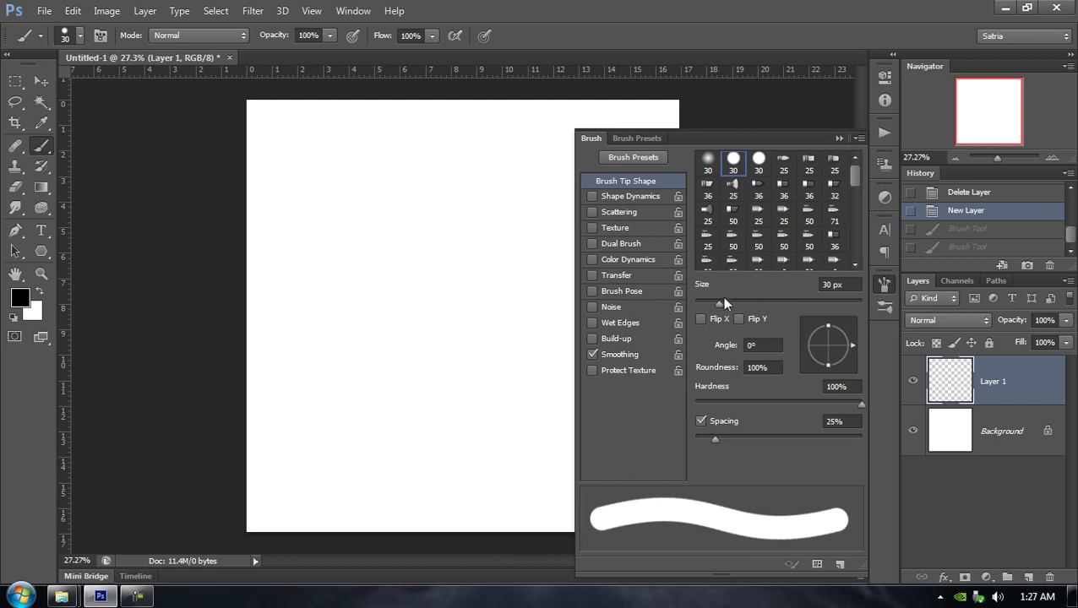
mouse_move(723, 299)
mouse_down()
mouse_move(759, 300)
mouse_move(752, 306)
mouse_up()
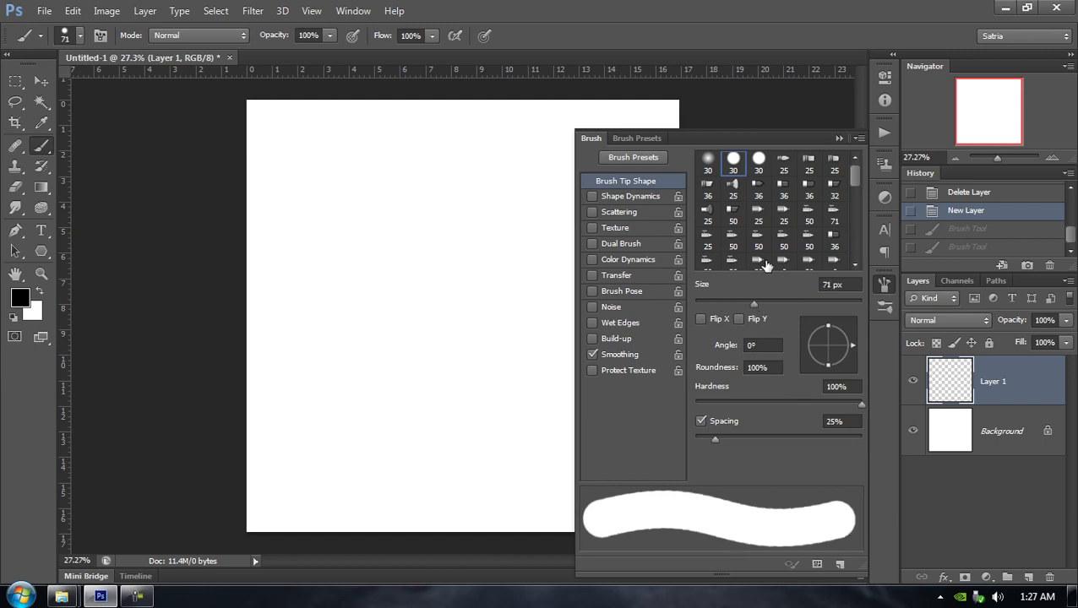
Choose the 134 px grass tip and stamp it once, then set its angle to 60° and stamp it again
scroll(766, 265, down, 5)
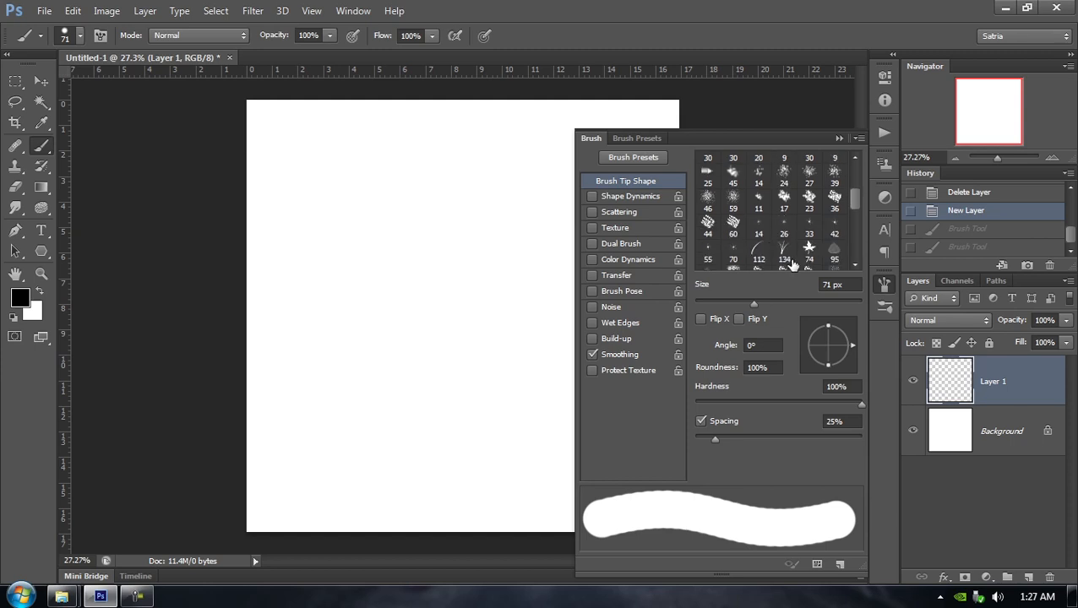
click(789, 262)
click(386, 255)
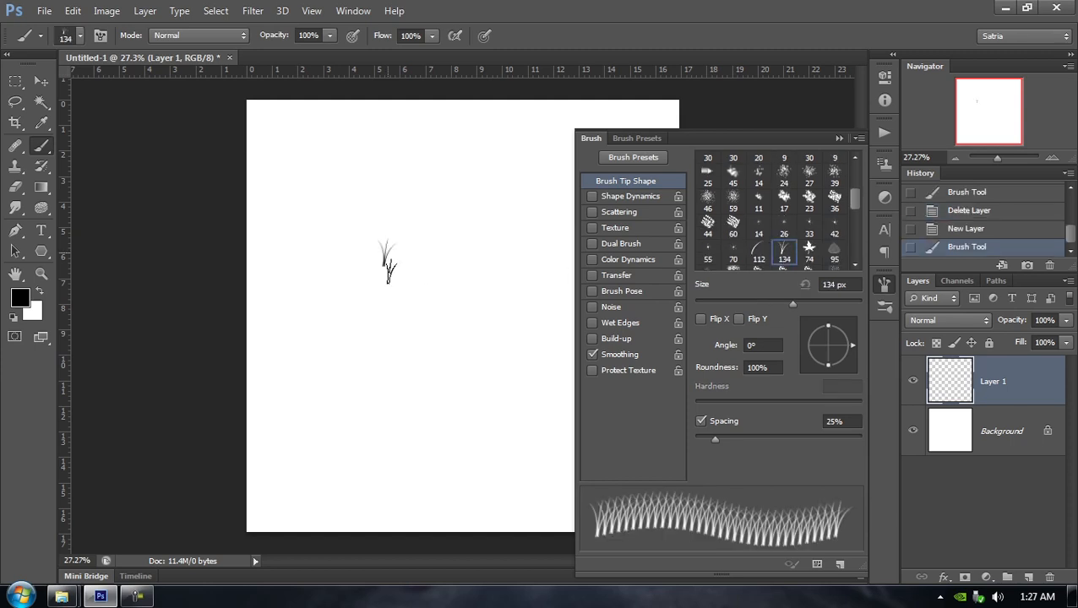
drag(725, 347, 769, 348)
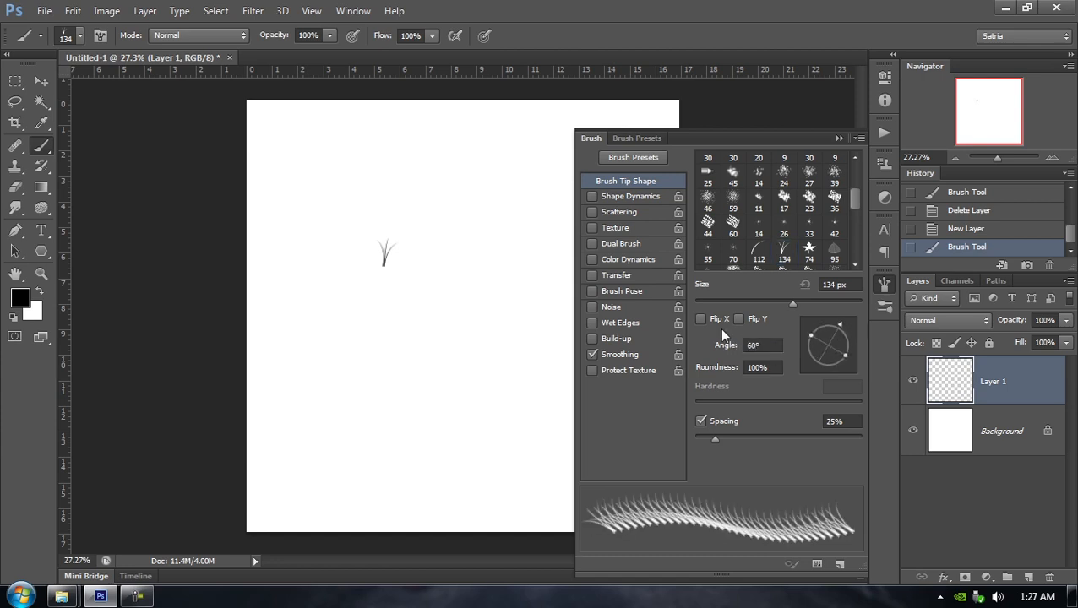
click(464, 294)
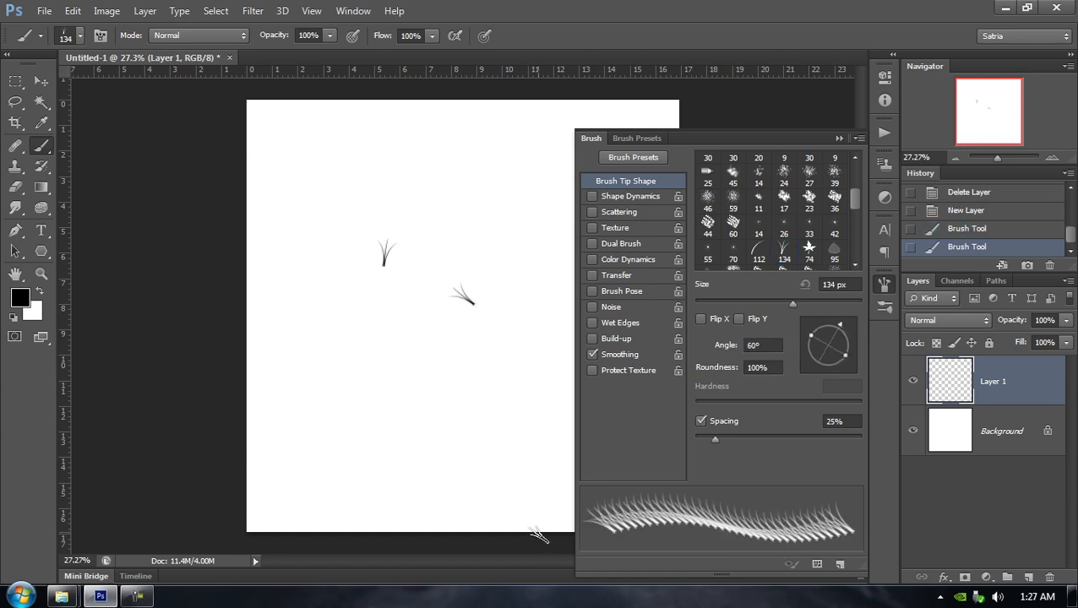
Try a brush angle of -14°, reset it to 0°, and return the history to the New Layer state
mouse_move(719, 350)
mouse_down()
mouse_move(577, 351)
mouse_move(704, 341)
mouse_up()
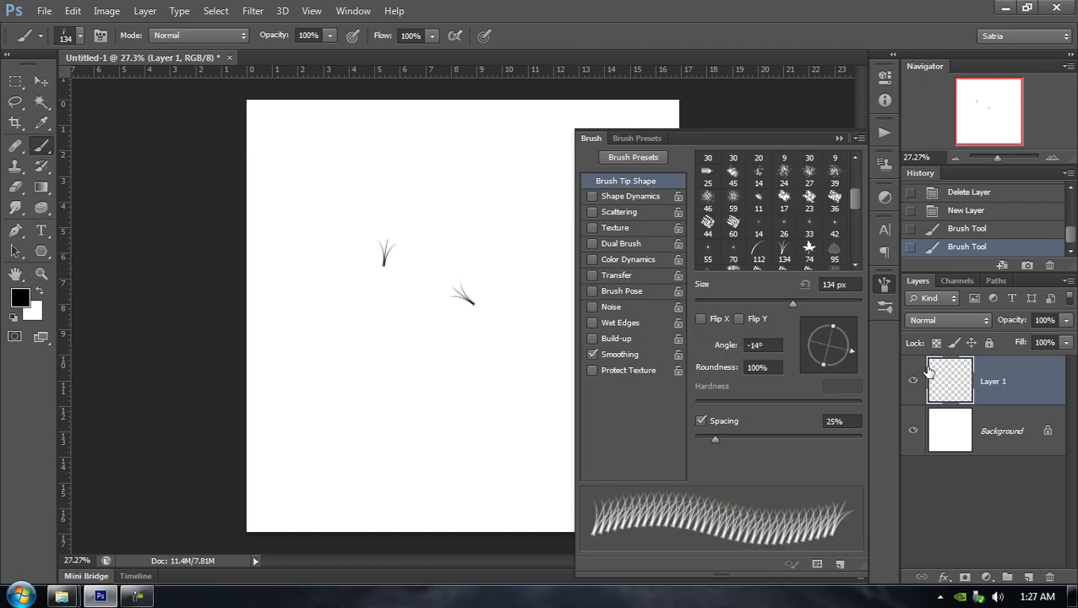
mouse_move(850, 350)
mouse_down()
mouse_move(859, 365)
mouse_move(830, 389)
mouse_move(833, 374)
mouse_move(794, 313)
mouse_move(848, 328)
mouse_move(843, 321)
mouse_move(856, 349)
mouse_up()
click(719, 348)
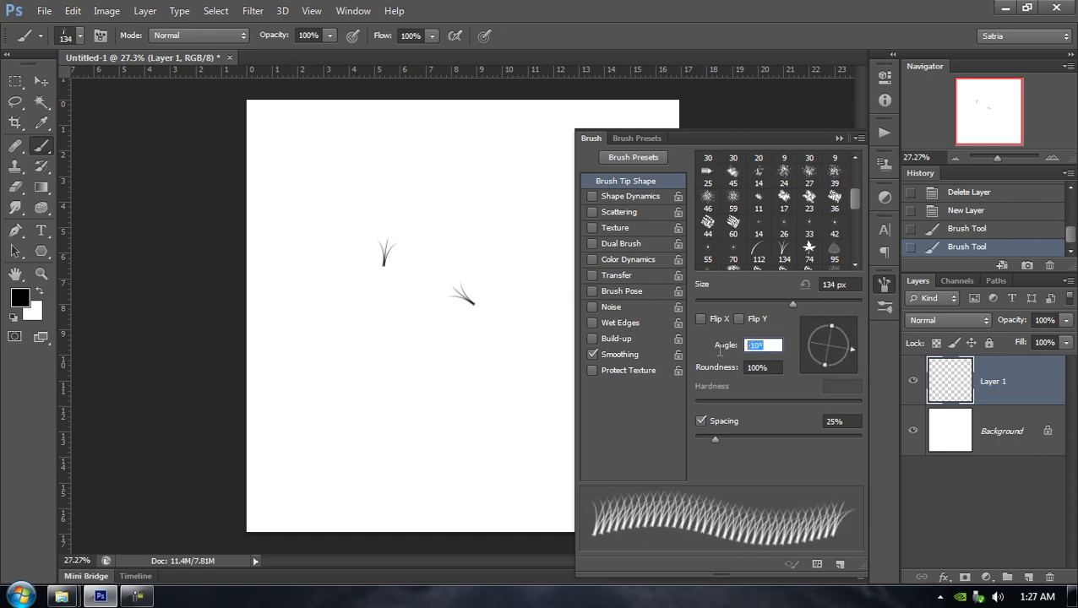
text(0)
key(Return)
click(698, 347)
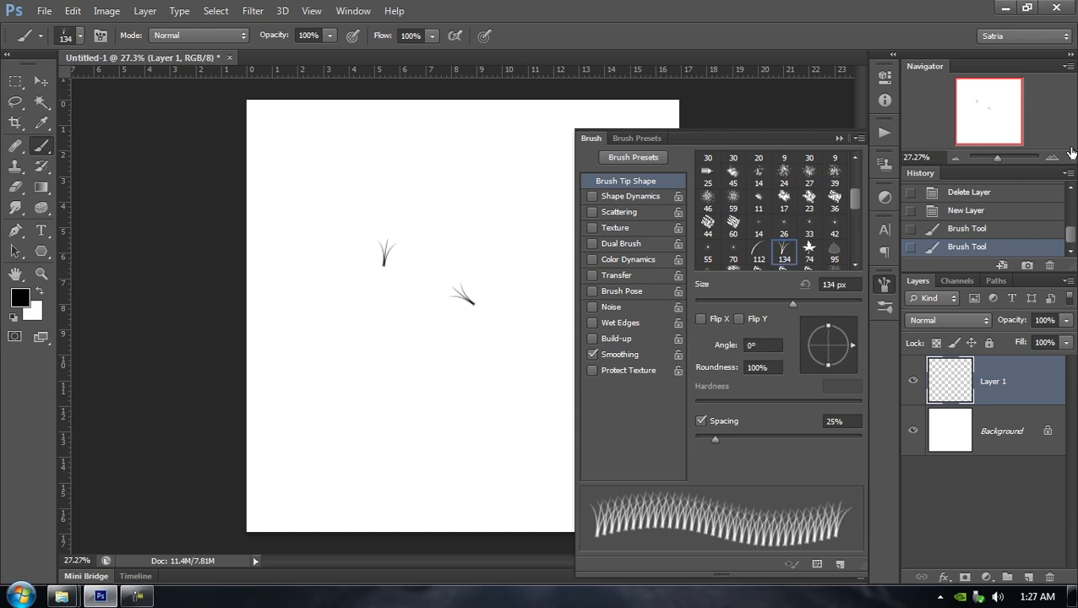
click(964, 210)
Choose the hard round 30 px brush tip and compare its hardness setting with the brush picker on the canvas
scroll(734, 199, up, 5)
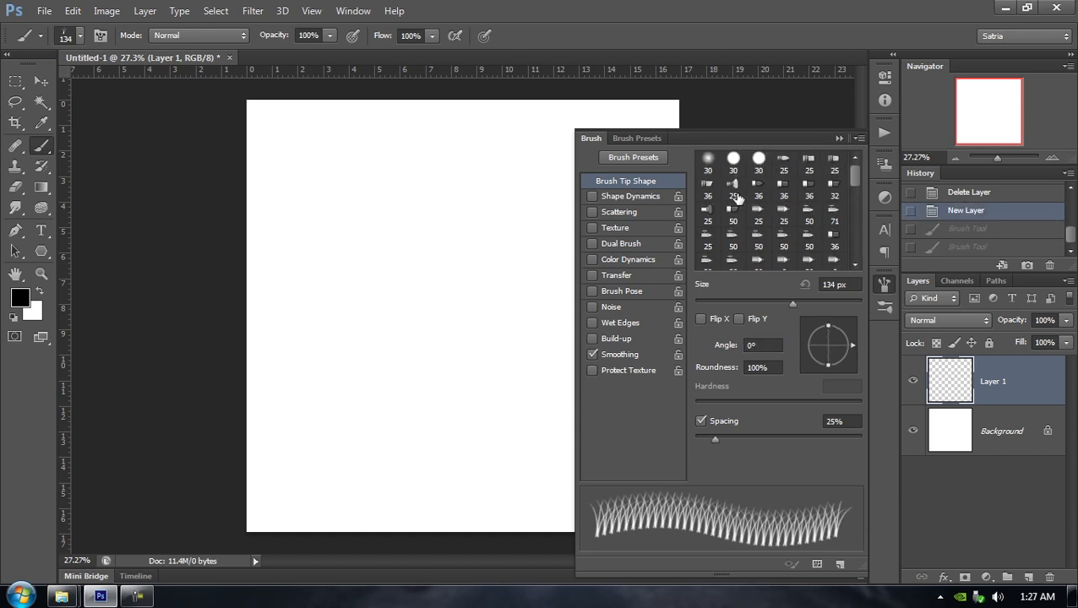
click(734, 162)
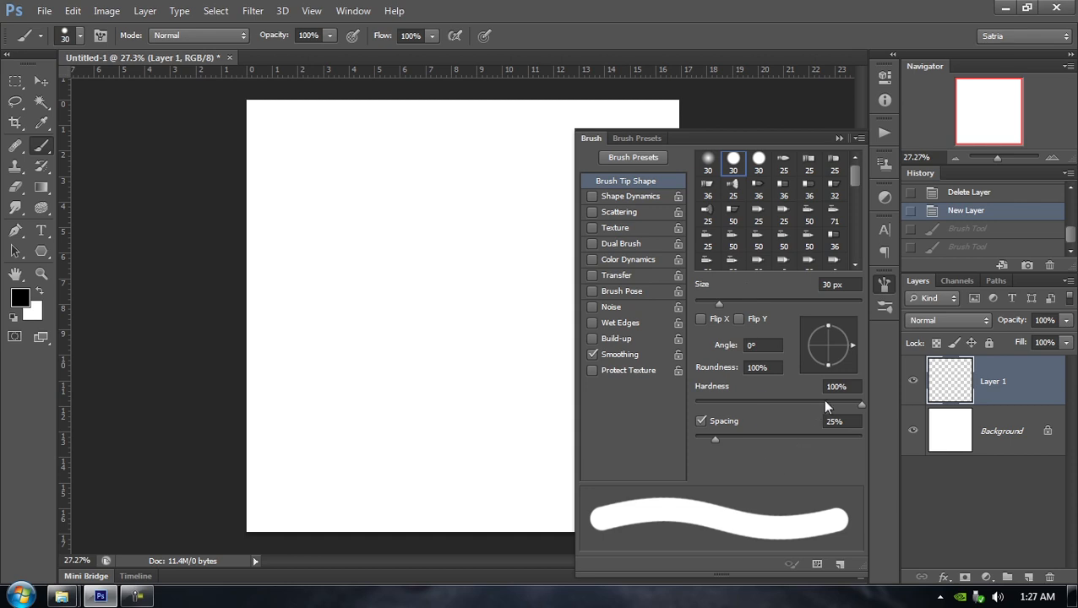
right_click(423, 291)
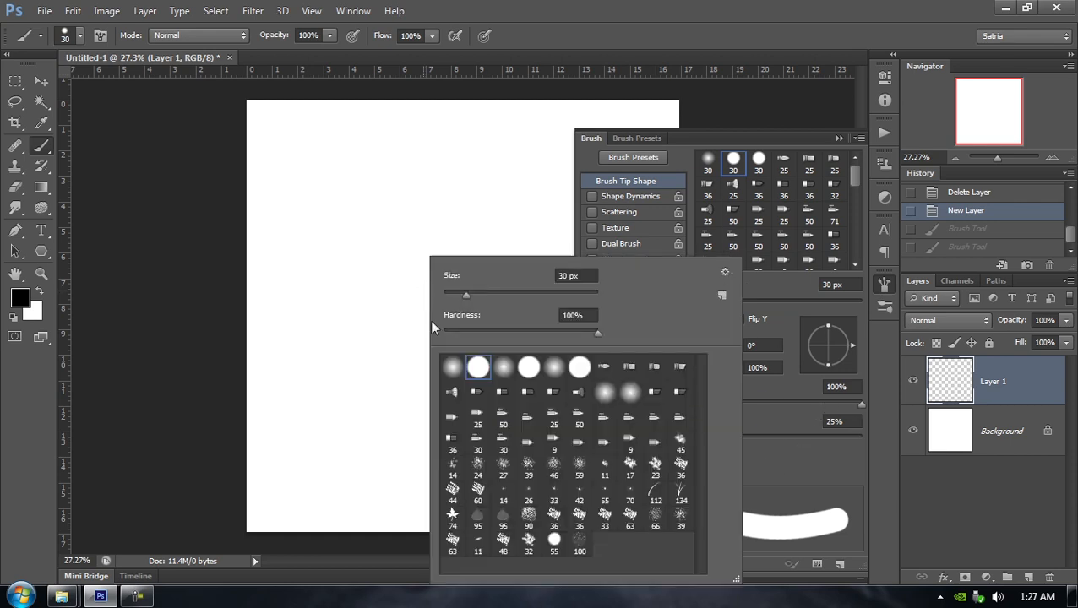
click(720, 4)
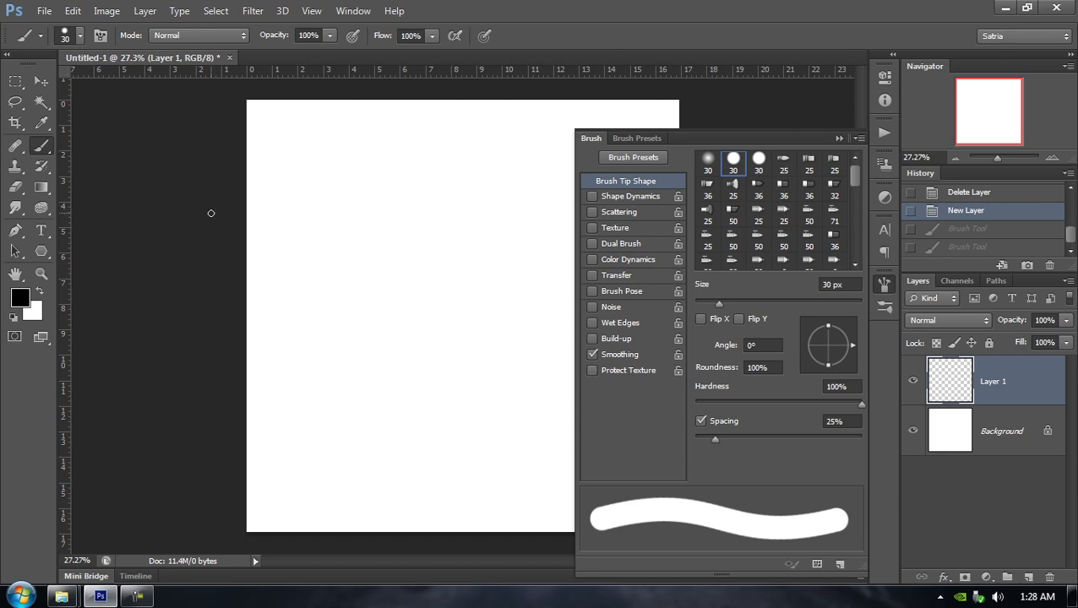
Enlarge the hard round brush to 200 px and paint two diagonal strokes, one above the other, on Layer 1
key(bracketright)
key(bracketright)
key(bracketright)
key(bracketright)
key(bracketright)
key(bracketright)
key(bracketright)
key(bracketright)
key(bracketright)
key(bracketright)
key(bracketright)
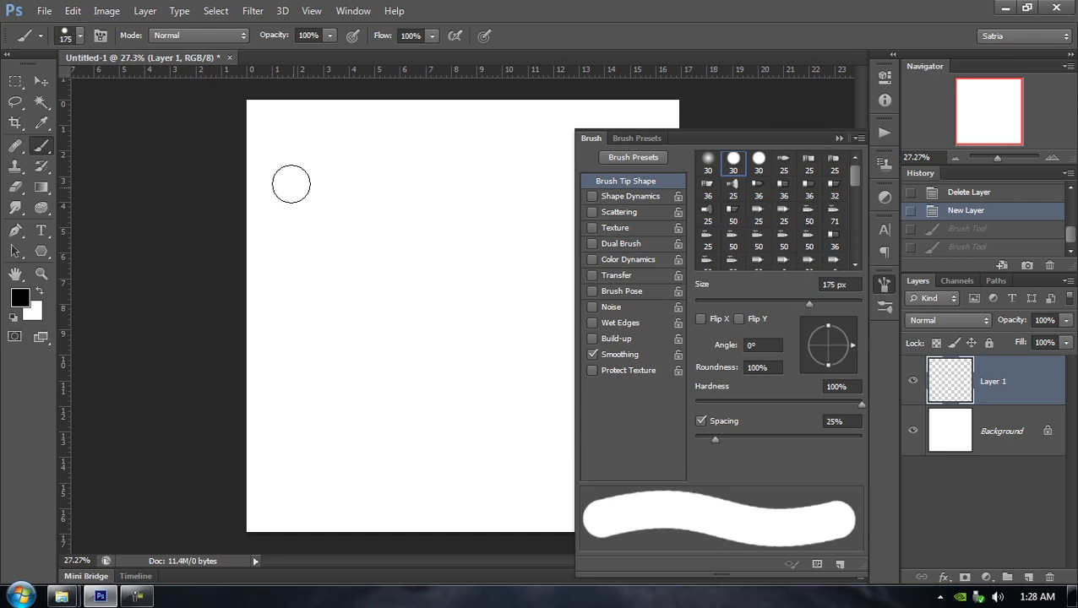
mouse_move(288, 177)
mouse_down()
mouse_move(348, 245)
mouse_move(395, 286)
mouse_up()
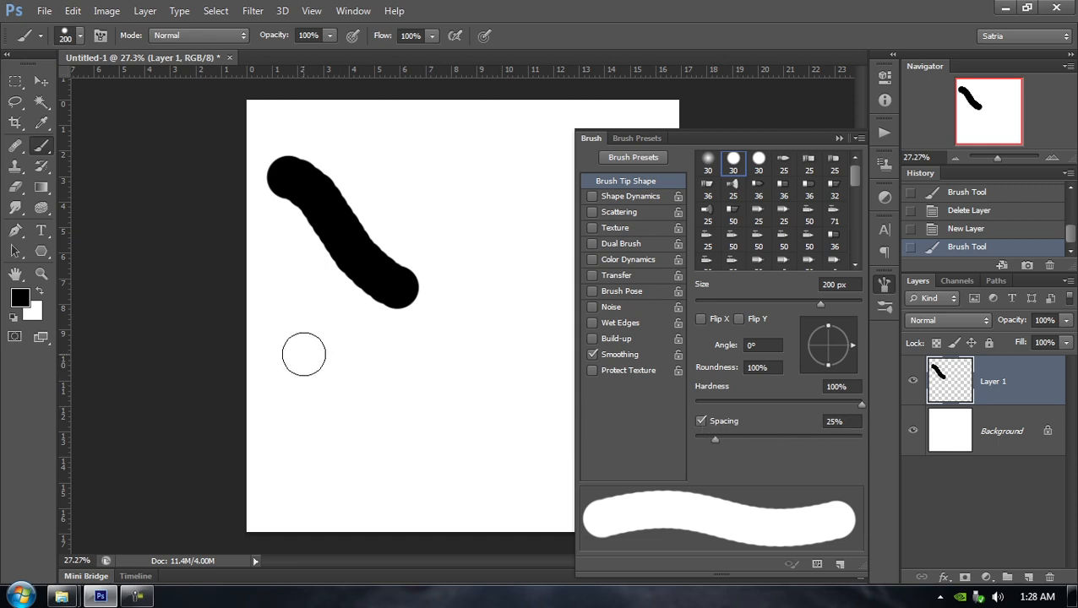
drag(303, 354, 372, 386)
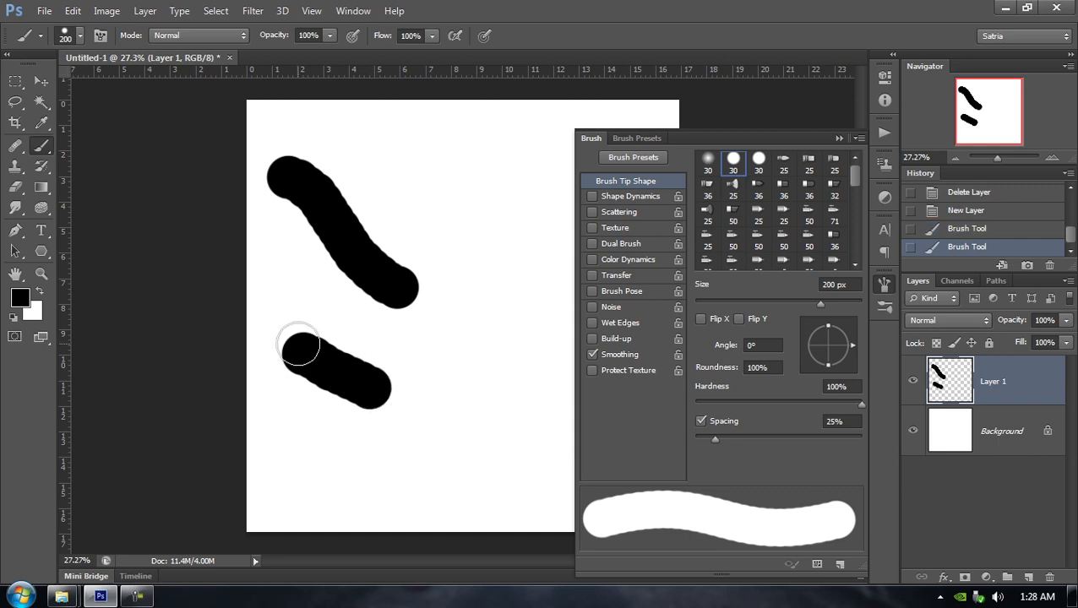
Paint two more test strokes on Layer 1, one high and one near the canvas bottom, and return the history to the New Layer state
click(390, 159)
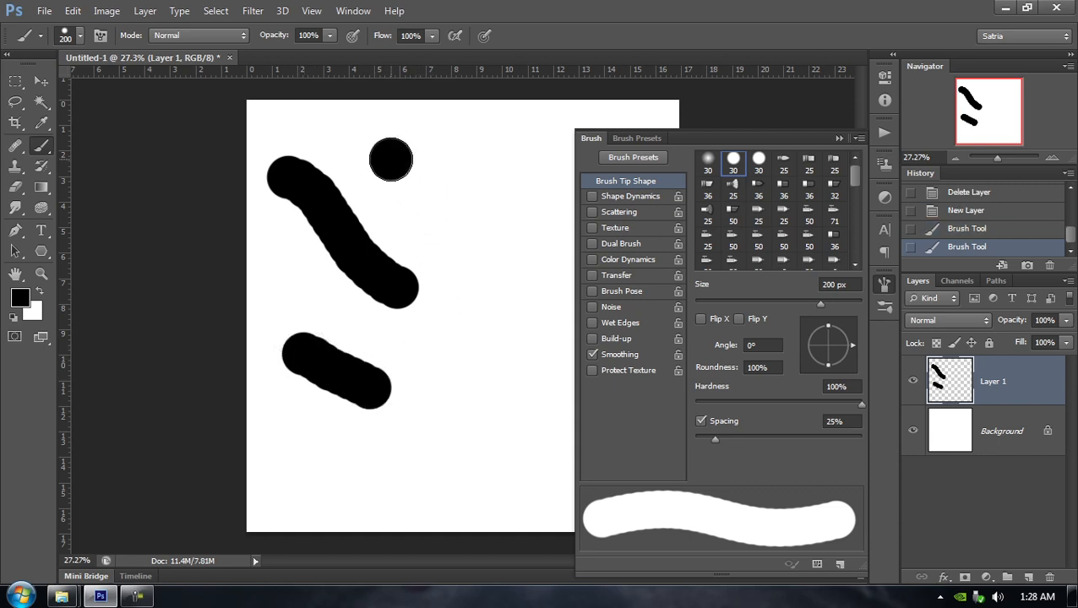
mouse_move(390, 159)
mouse_down()
mouse_move(423, 196)
mouse_move(454, 271)
mouse_up()
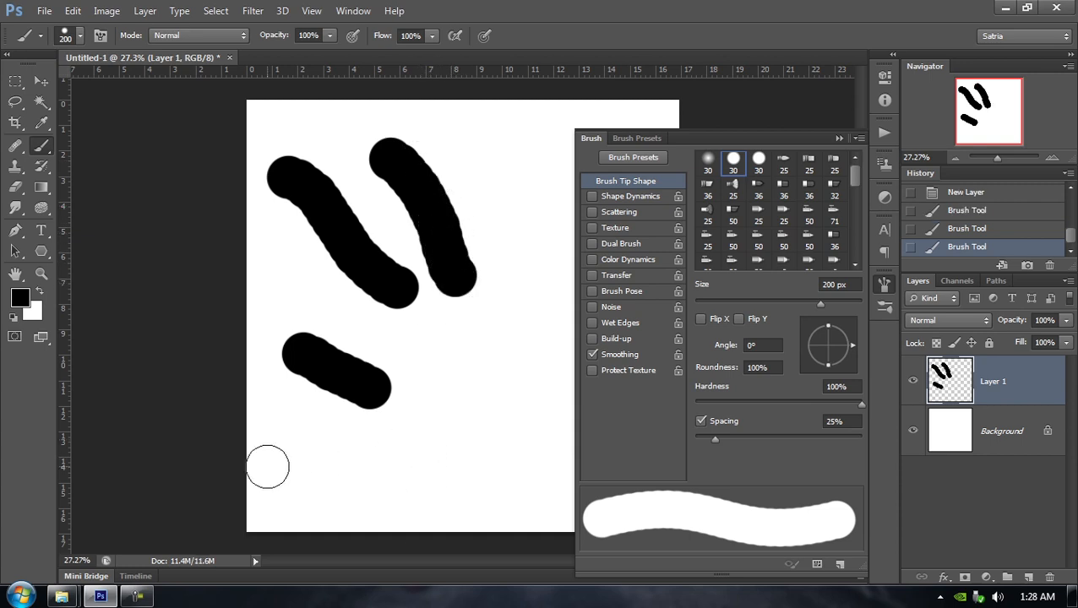
click(320, 469)
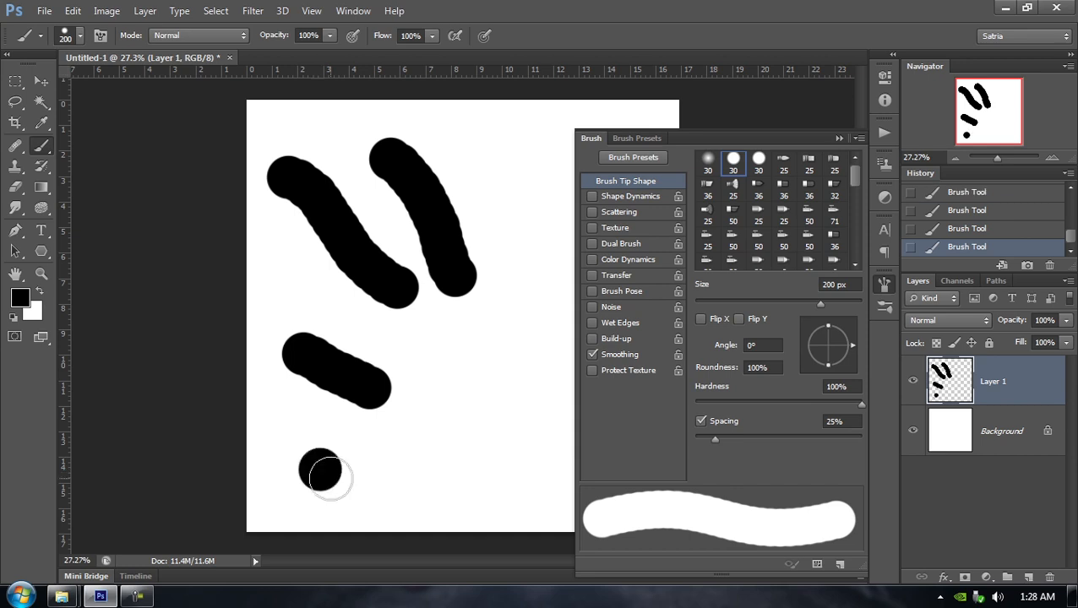
drag(320, 471, 372, 486)
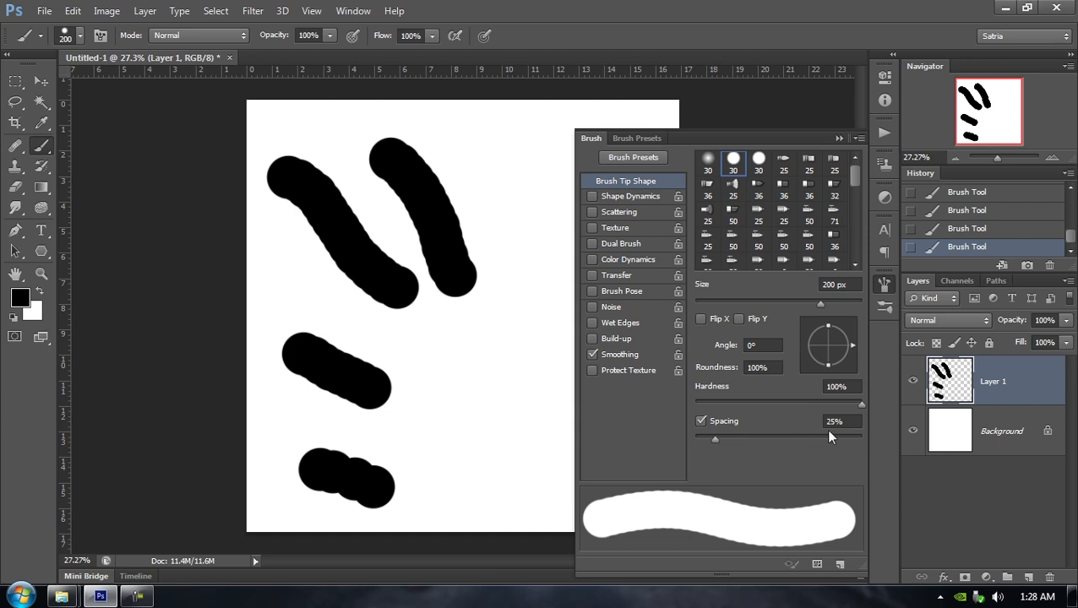
scroll(961, 203, up, 1)
click(959, 206)
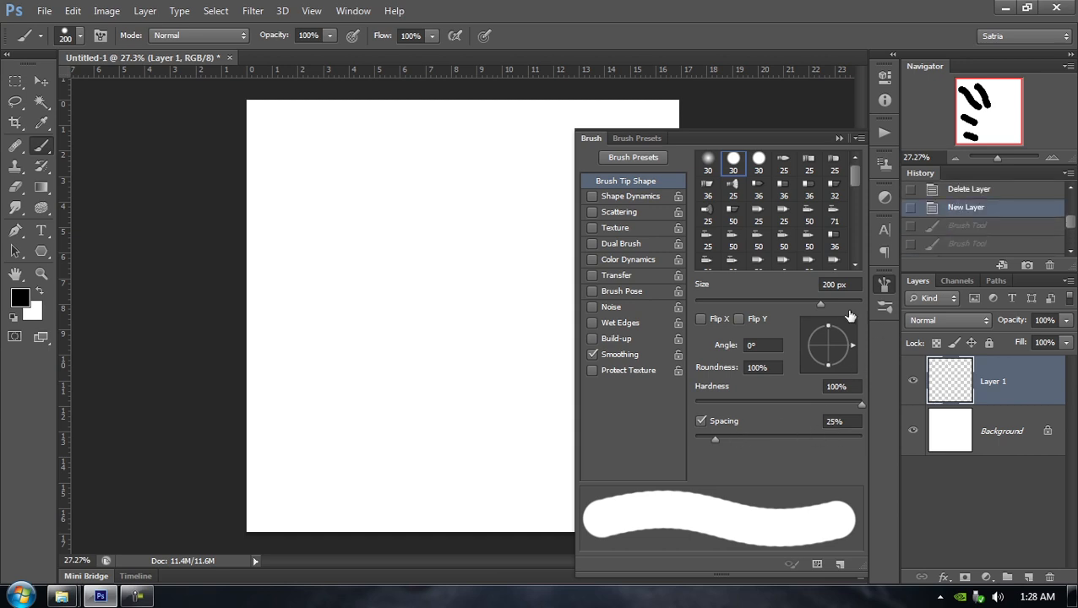
Try a brush spacing of 180% by painting a curved row of dots on Layer 1, and undo the stroke
mouse_move(711, 436)
mouse_down()
mouse_move(825, 438)
mouse_move(811, 439)
mouse_up()
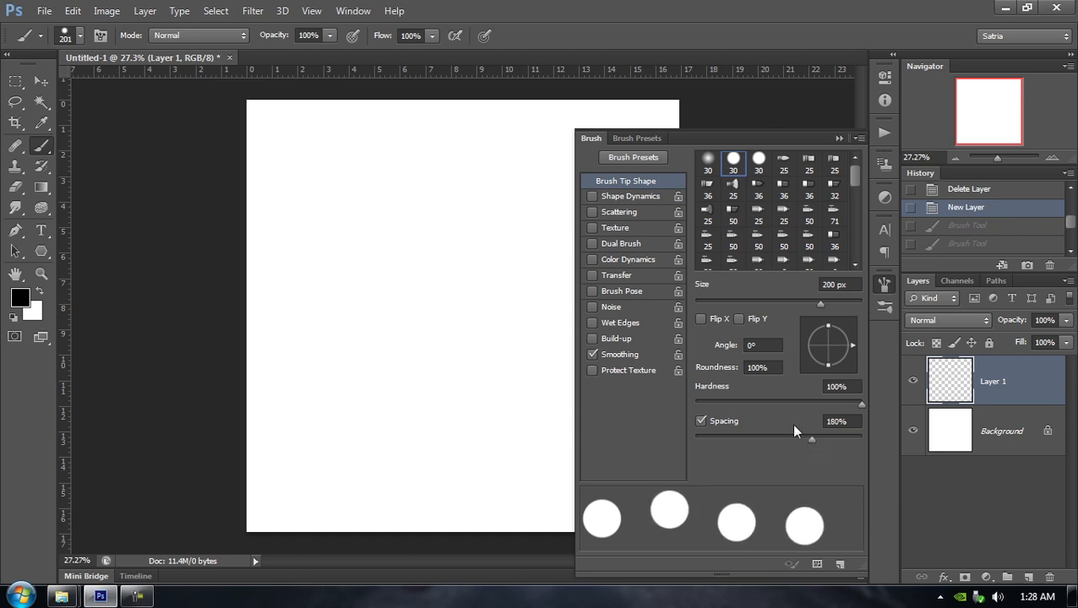
mouse_move(314, 146)
mouse_down()
mouse_move(395, 173)
mouse_move(428, 205)
mouse_move(452, 304)
mouse_move(442, 350)
mouse_move(417, 390)
mouse_move(393, 412)
mouse_move(291, 451)
mouse_up()
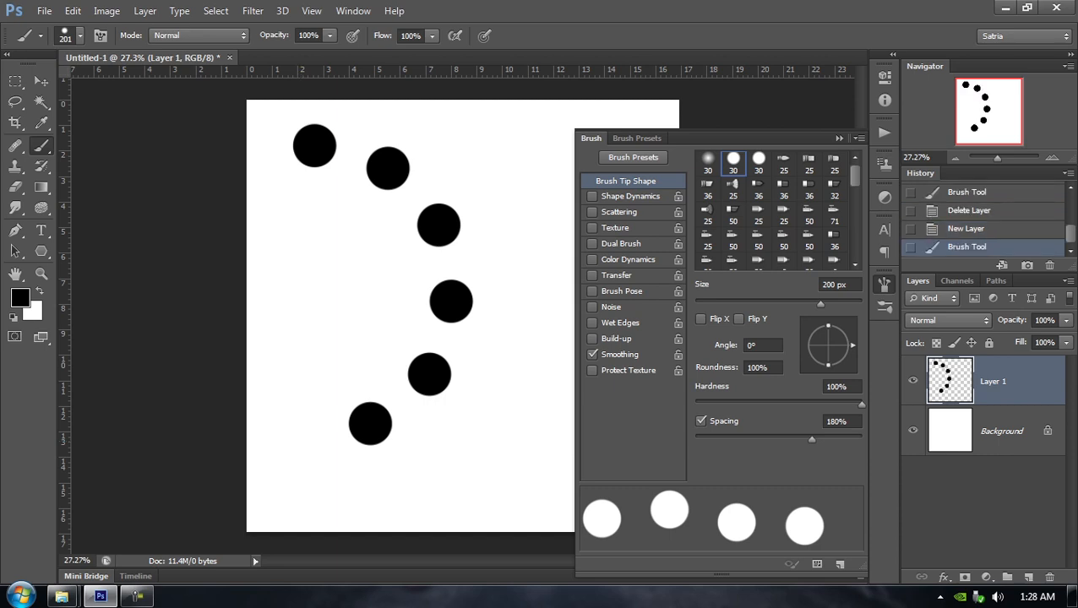
key(ctrl+z)
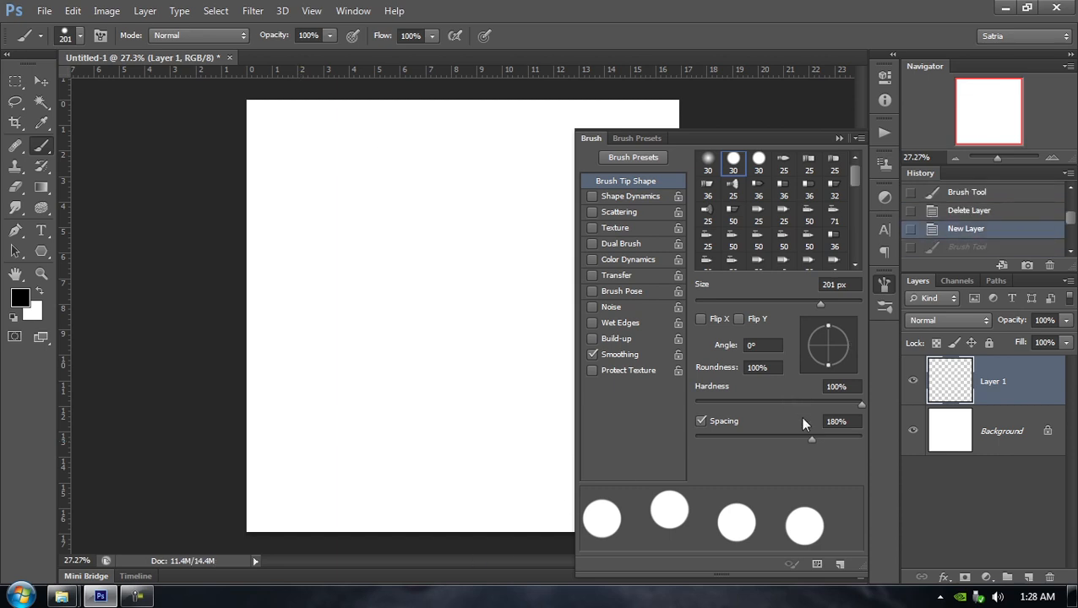
Lower the brush spacing to 1%, turn spacing off, paint two test marks on the canvas, and undo the second one
drag(811, 439, 695, 441)
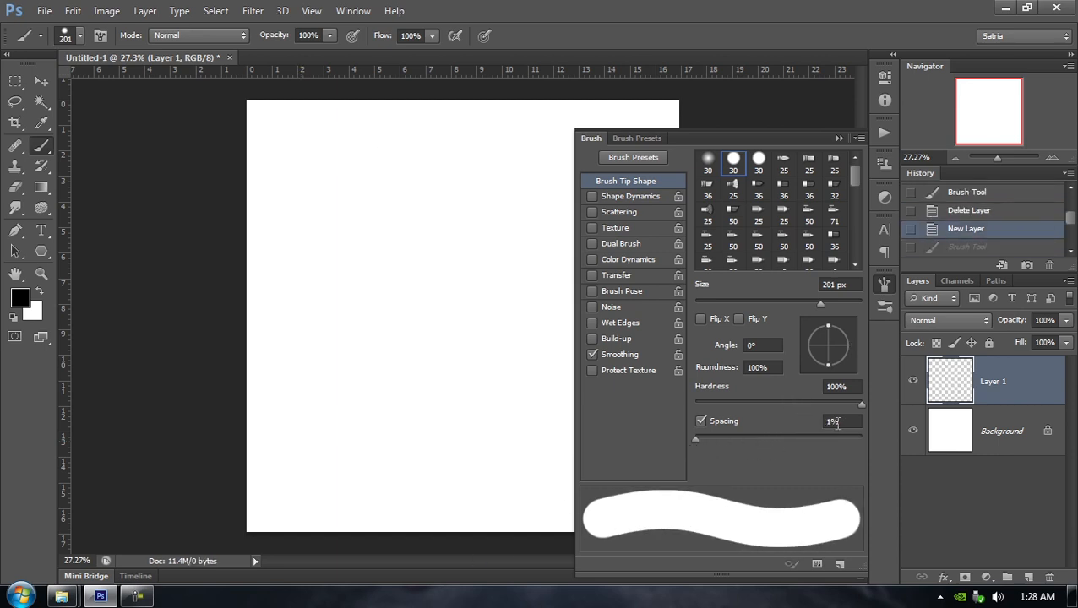
click(701, 421)
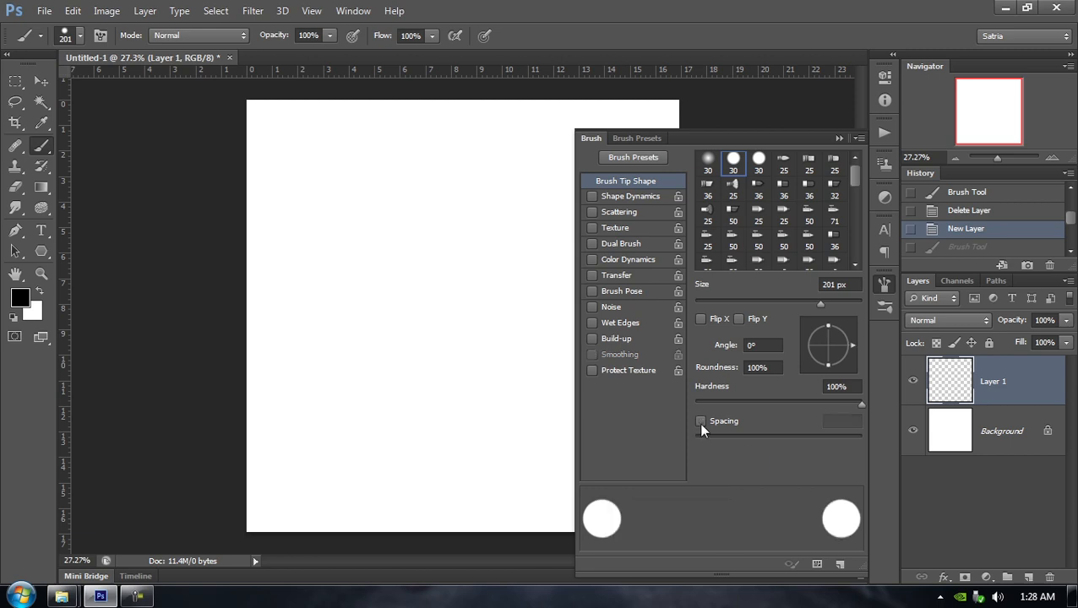
click(320, 239)
mouse_move(451, 247)
mouse_down()
mouse_move(485, 269)
mouse_move(511, 456)
mouse_up()
key(ctrl+z)
Turn brush spacing back on at 1%, paint a test stroke across the canvas, and step back to the empty layer
click(699, 420)
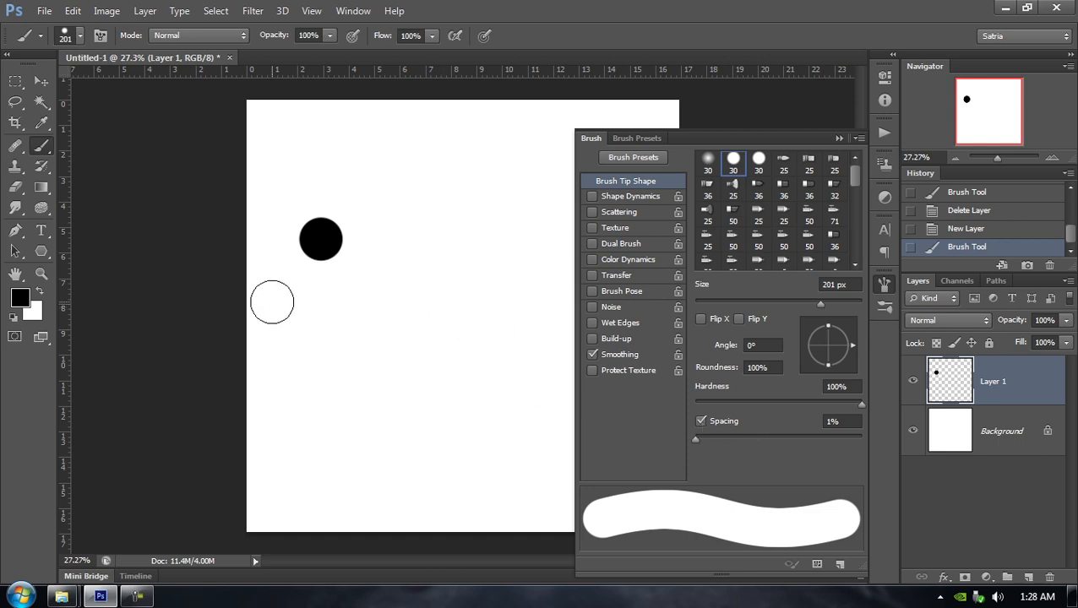
mouse_move(272, 302)
mouse_down()
mouse_move(328, 319)
mouse_move(428, 380)
mouse_move(555, 414)
mouse_move(576, 408)
mouse_up()
key(ctrl+alt+z)
key(ctrl+alt+z)
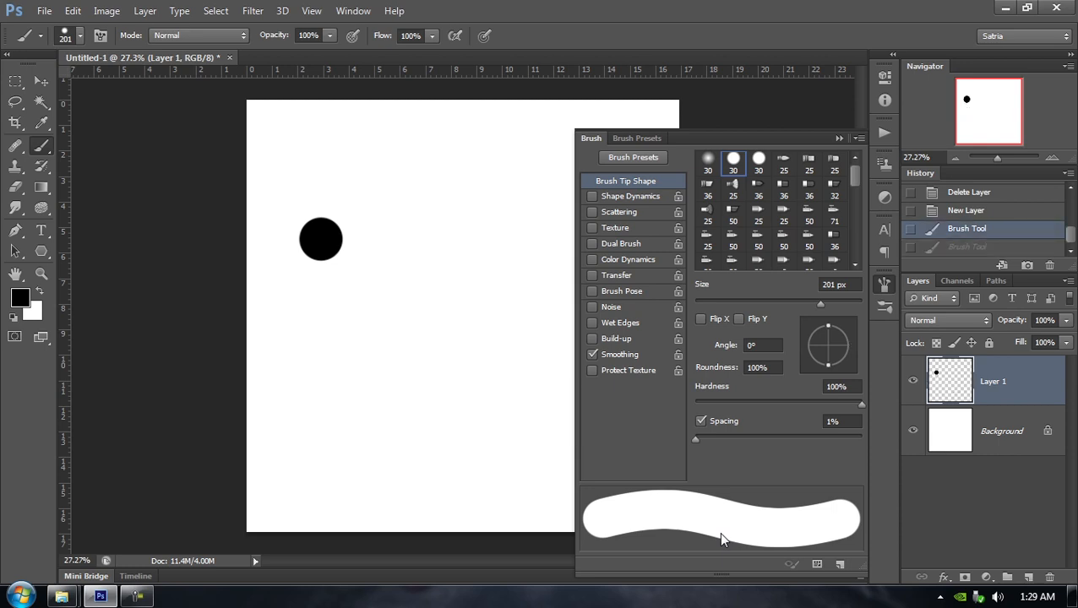
Set the brush spacing to 129% and turn on Shape Dynamics
drag(694, 438, 780, 442)
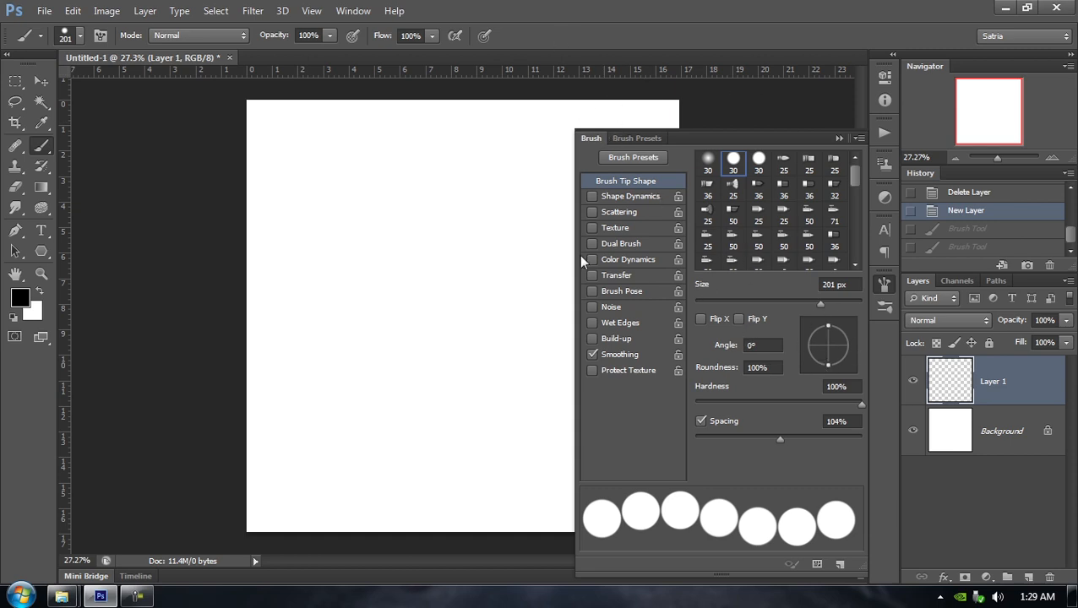
mouse_move(779, 436)
mouse_down()
mouse_move(803, 438)
mouse_move(789, 440)
mouse_up()
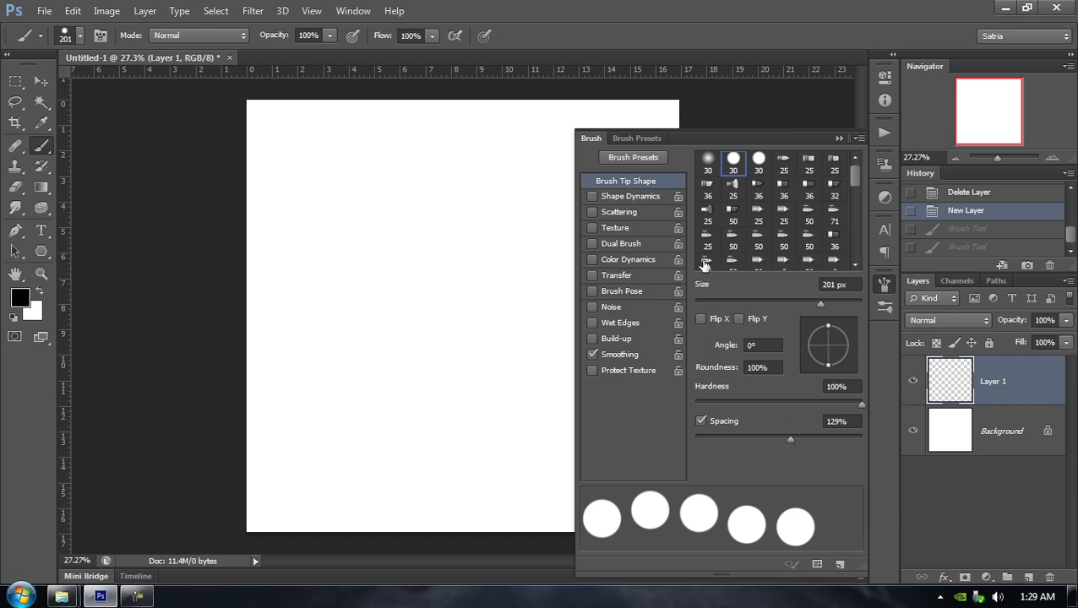
click(634, 197)
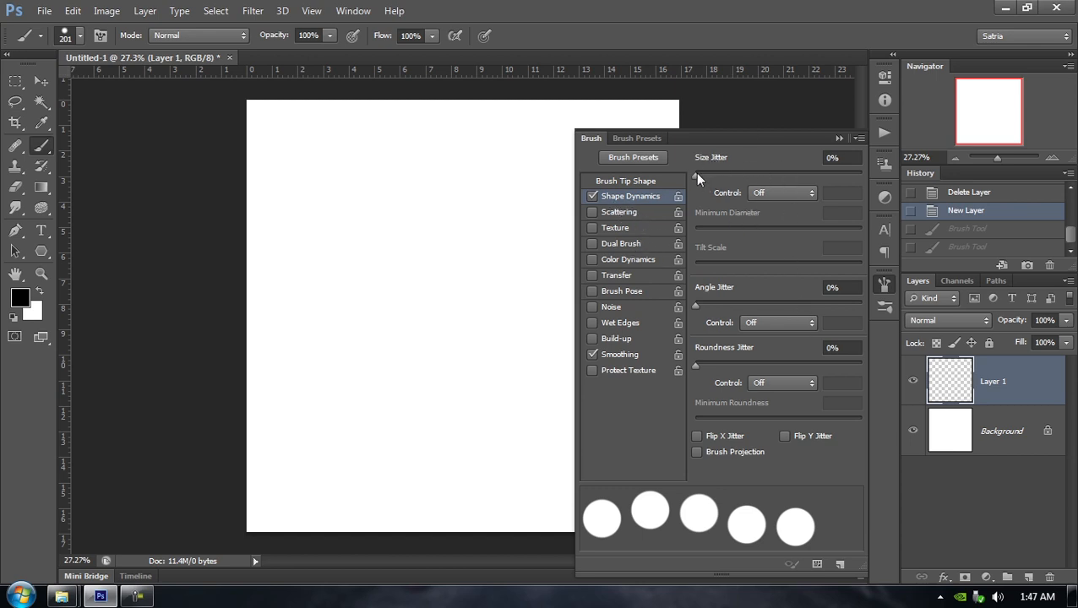
Try the Shape Dynamics size jitter at 77% and raise it to 100%
mouse_move(694, 173)
mouse_down()
mouse_move(806, 173)
mouse_move(664, 165)
mouse_up()
drag(695, 175, 824, 179)
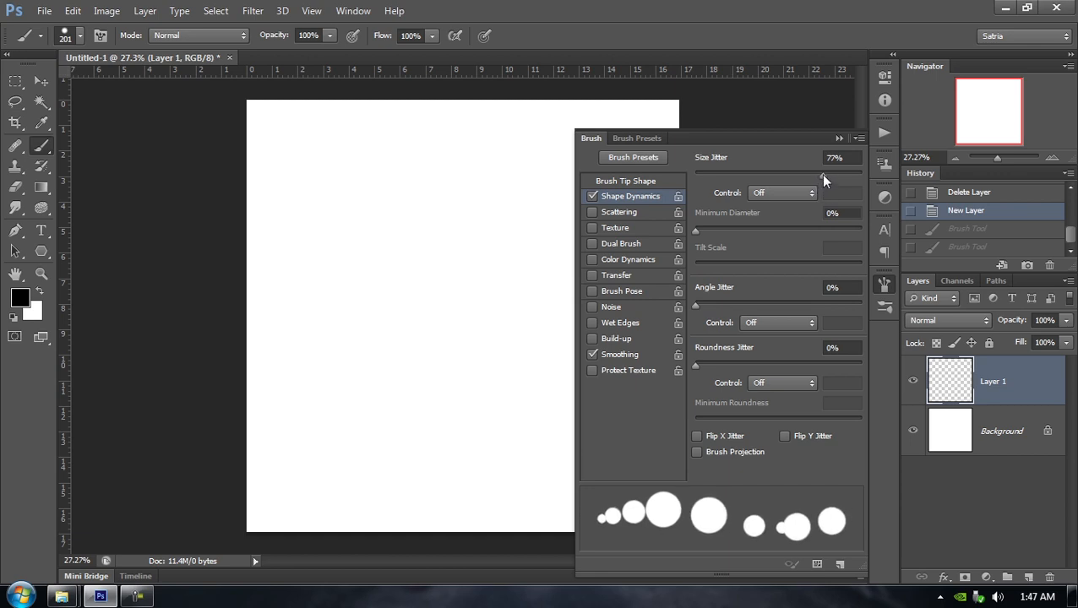
mouse_move(823, 180)
mouse_down()
mouse_move(868, 174)
mouse_move(782, 178)
mouse_move(899, 177)
mouse_move(601, 161)
mouse_move(930, 181)
mouse_move(344, 124)
mouse_move(724, 193)
mouse_move(916, 200)
mouse_move(935, 254)
mouse_up()
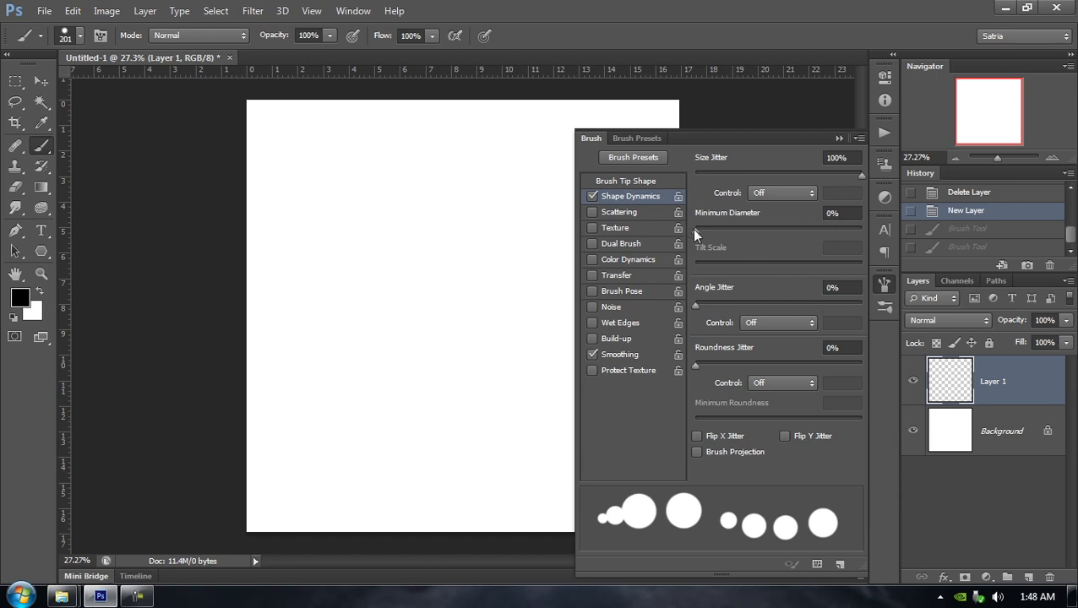
Try the minimum diameter of the size jitter at low values and raise it to 100%
mouse_move(693, 228)
mouse_down()
mouse_move(887, 225)
mouse_move(653, 224)
mouse_move(880, 226)
mouse_move(659, 242)
mouse_move(829, 232)
mouse_move(634, 220)
mouse_up()
drag(697, 234, 695, 231)
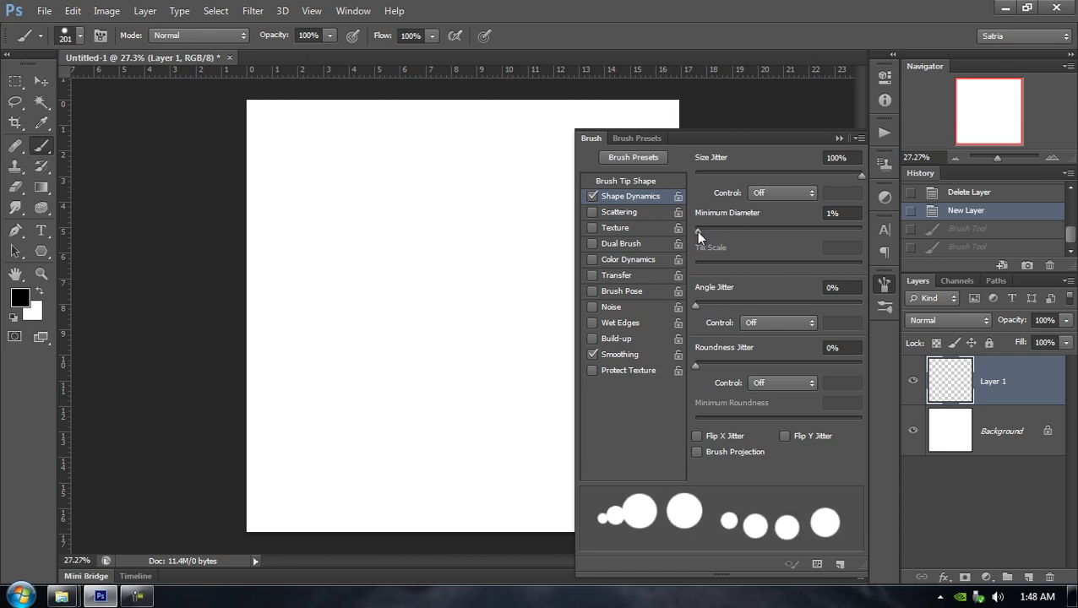
drag(695, 231, 874, 228)
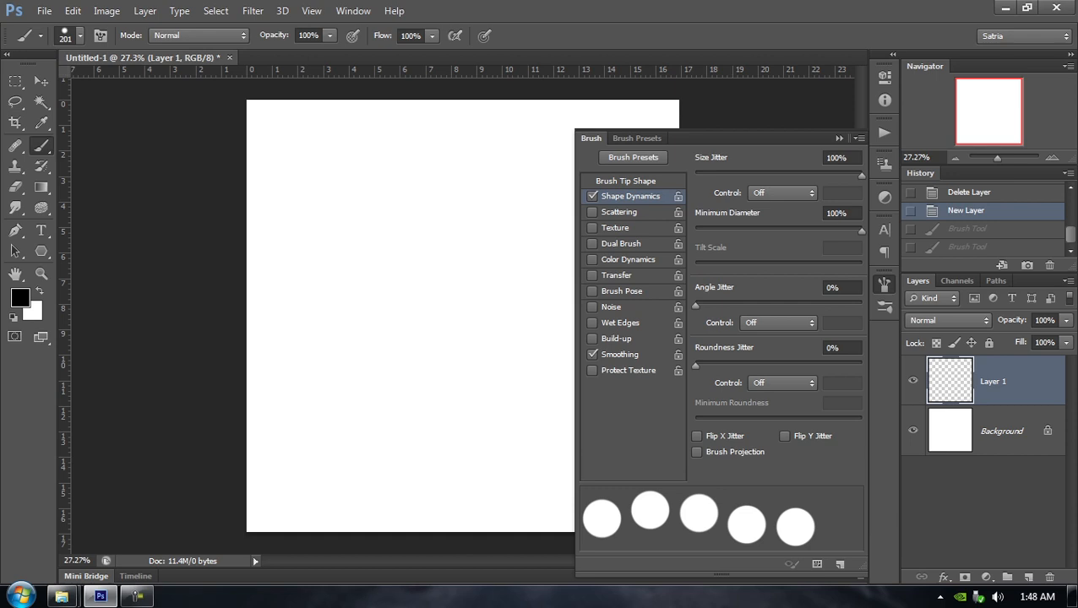
Check the brush size in the canvas brush picker and set the minimum diameter back to 0%
right_click(374, 241)
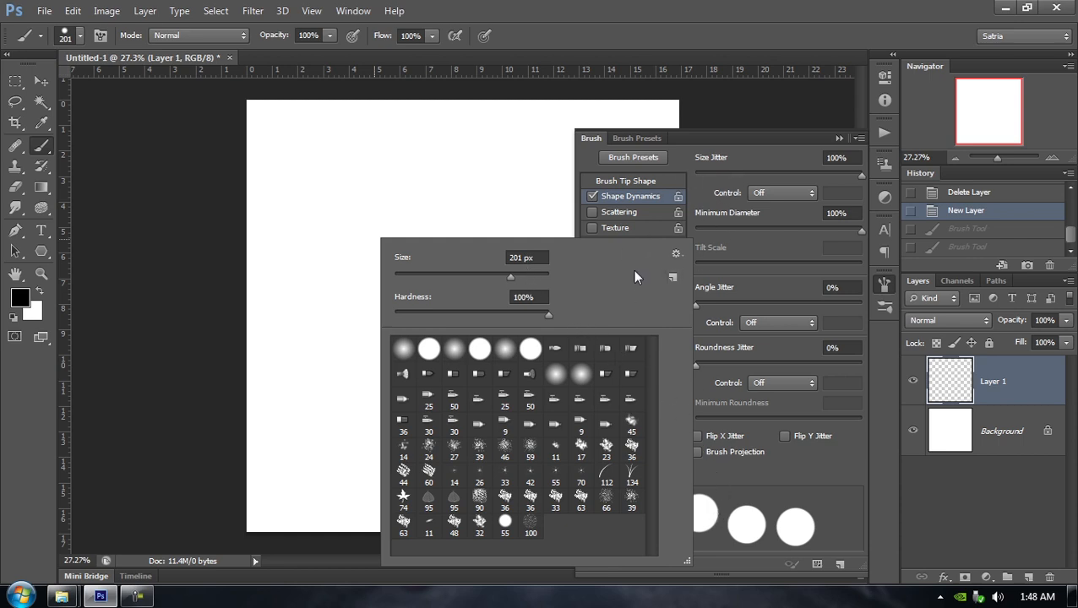
click(760, 145)
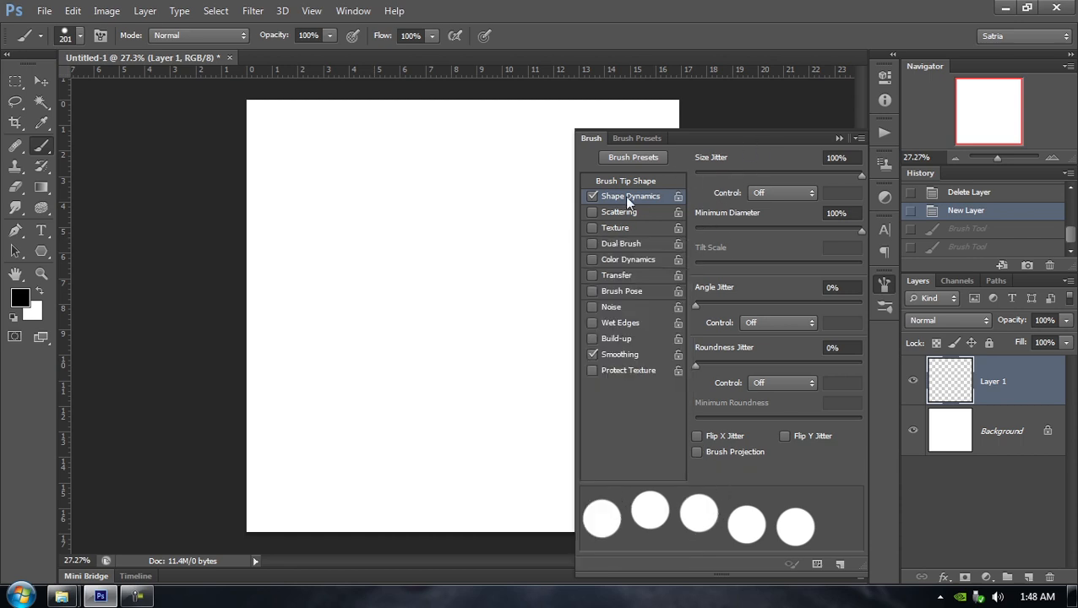
right_click(393, 204)
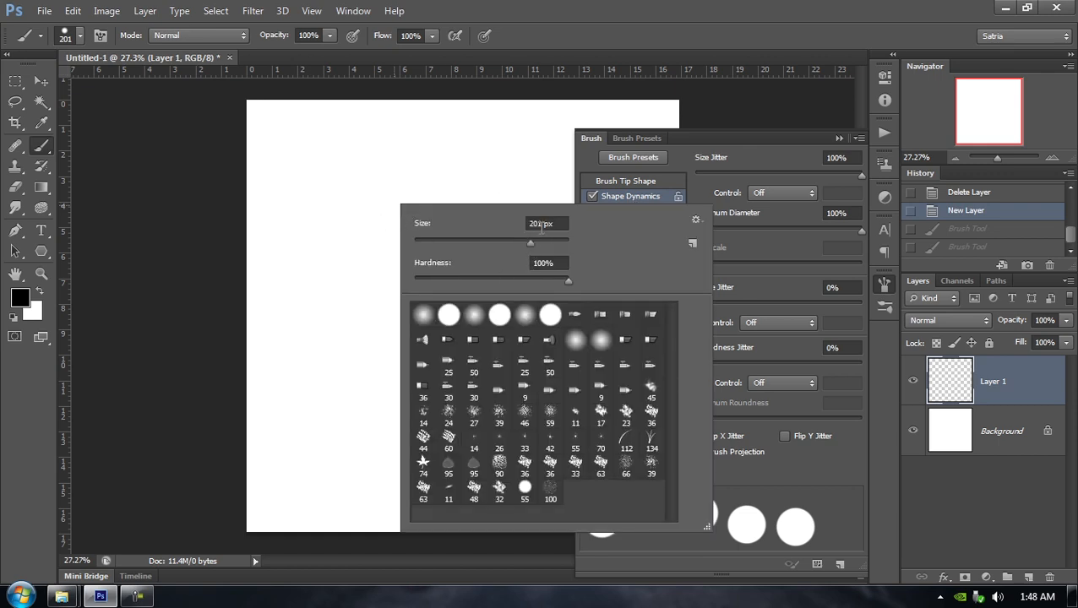
click(779, 26)
drag(777, 227, 685, 229)
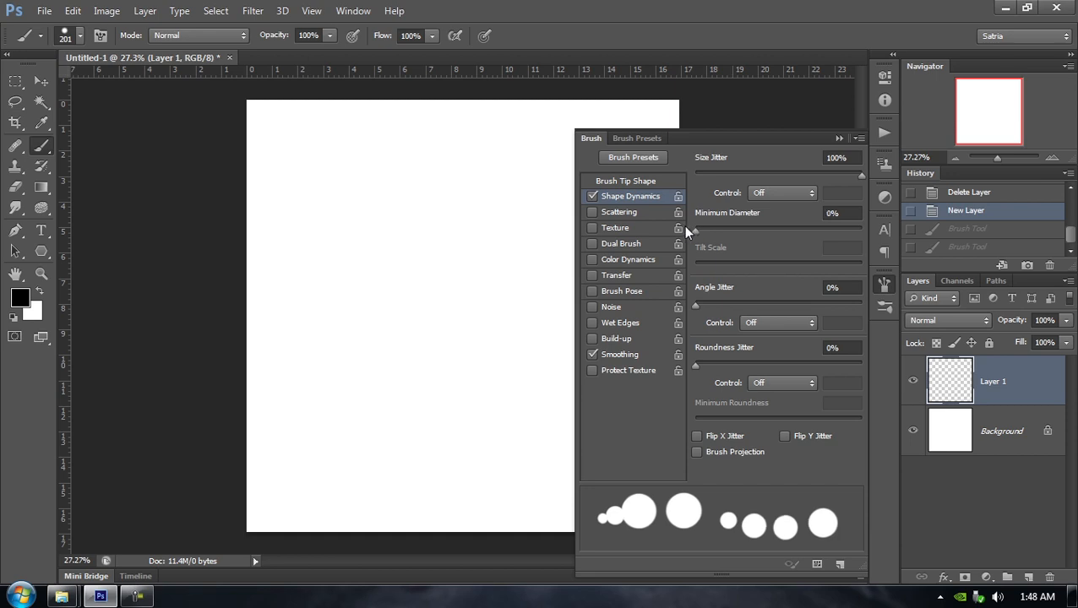
Examine the size jitter's control options and the angle jitter's effect on the round brush
click(784, 194)
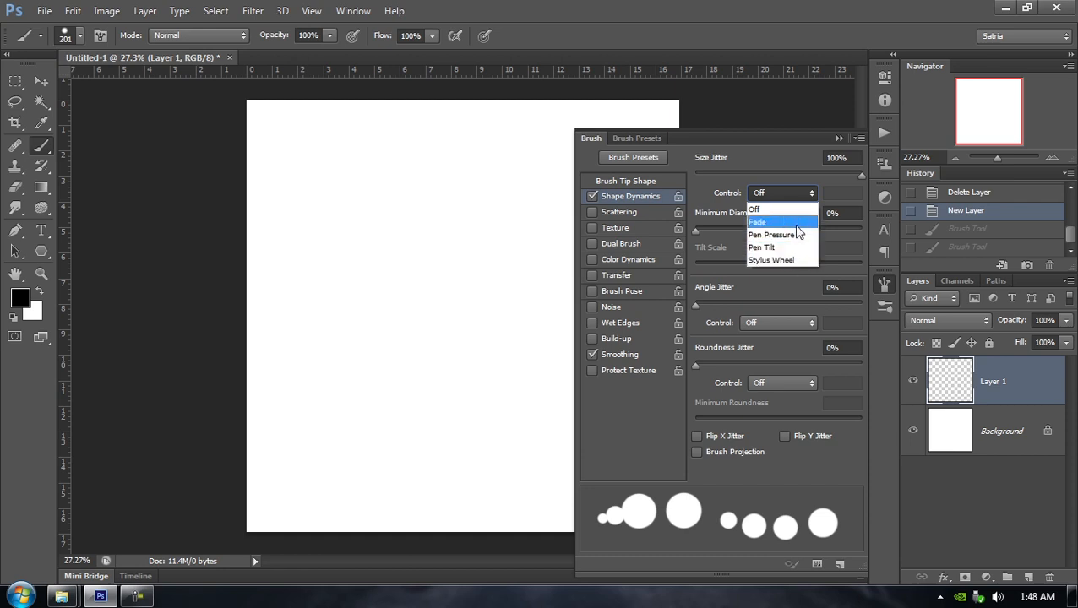
click(816, 178)
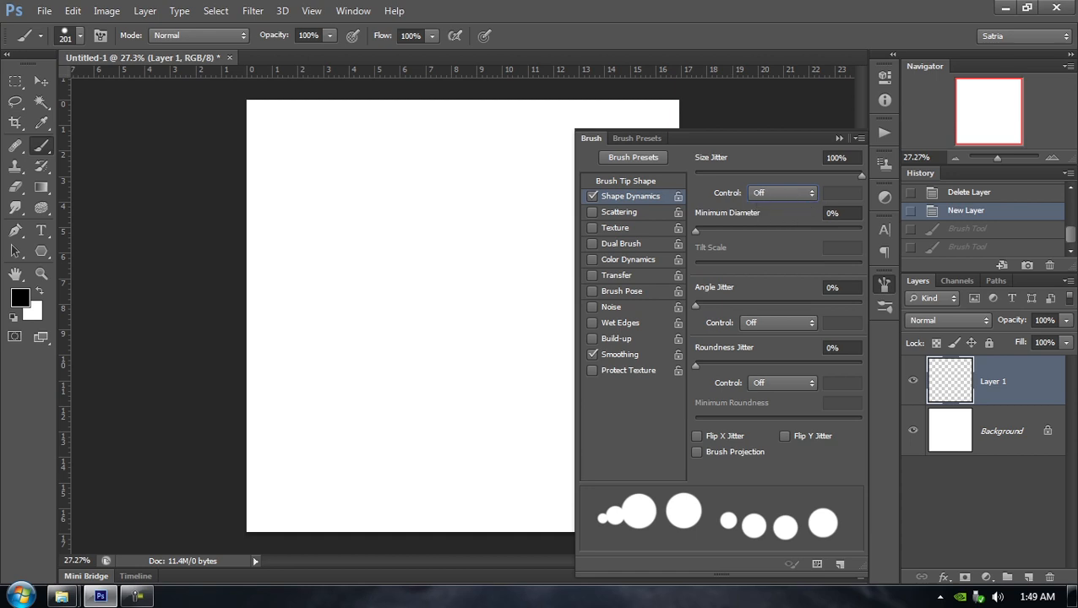
drag(695, 304, 661, 370)
drag(708, 307, 675, 313)
Choose the 134 px grass brush tip and set its angle jitter to 0%
right_click(390, 233)
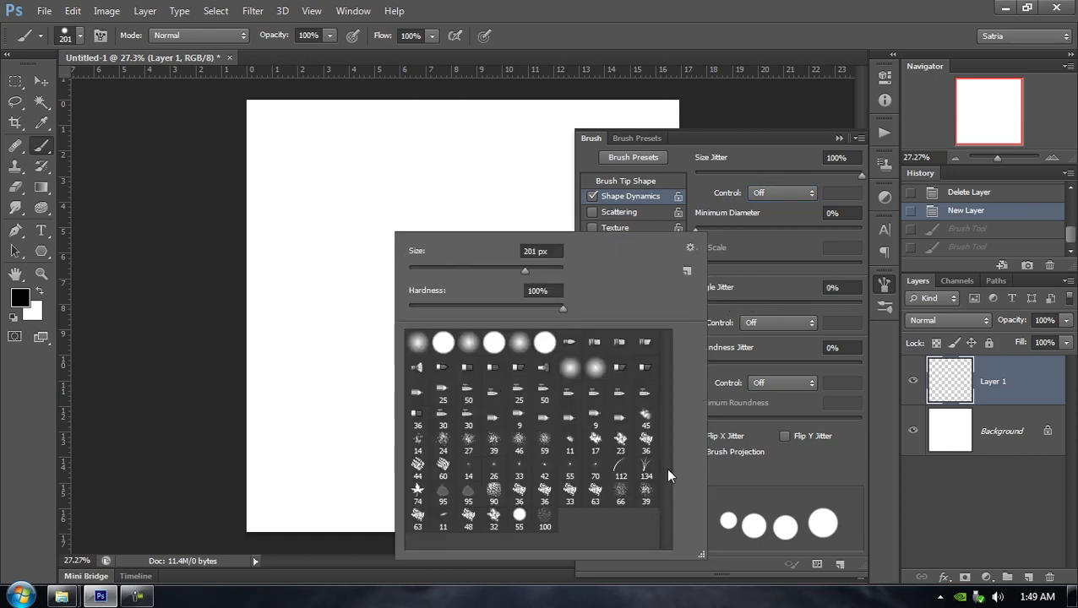
click(646, 466)
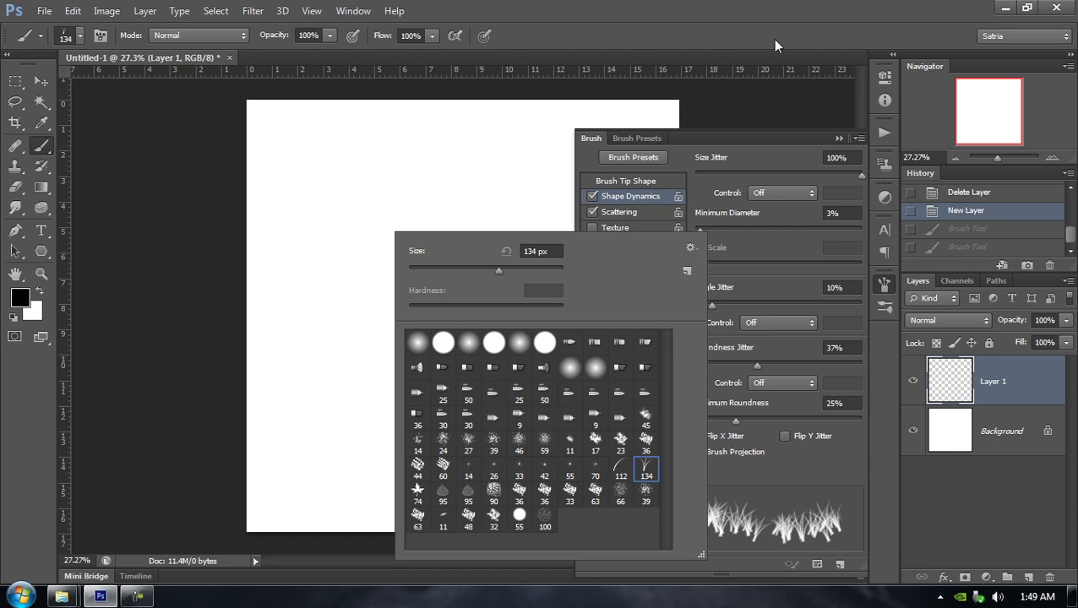
click(782, 145)
mouse_move(716, 306)
mouse_down()
mouse_move(762, 303)
mouse_move(673, 307)
mouse_move(738, 301)
mouse_move(812, 313)
mouse_move(647, 299)
mouse_up()
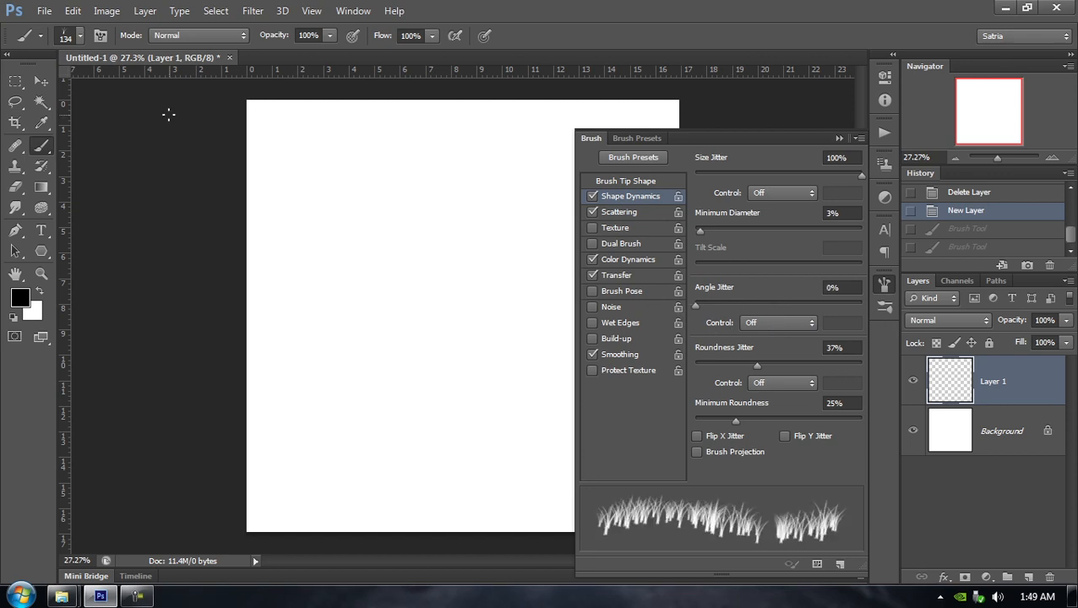
Paint two grass test strokes without angle jitter, undoing each one
mouse_move(297, 163)
mouse_down()
mouse_move(360, 212)
mouse_move(479, 402)
mouse_move(500, 320)
mouse_move(381, 294)
mouse_up()
key(ctrl+z)
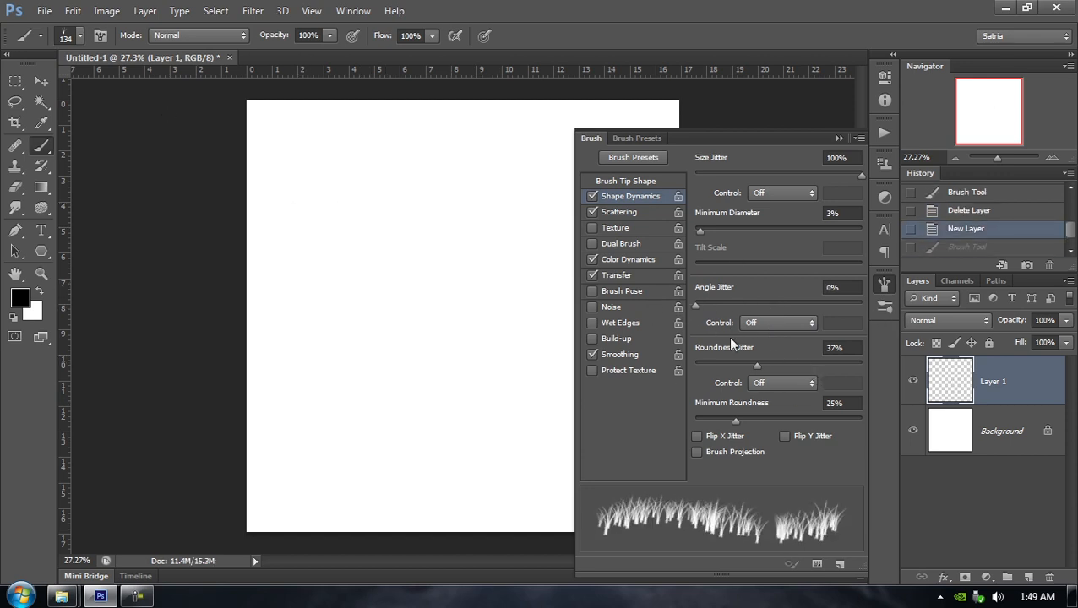
drag(301, 241, 537, 253)
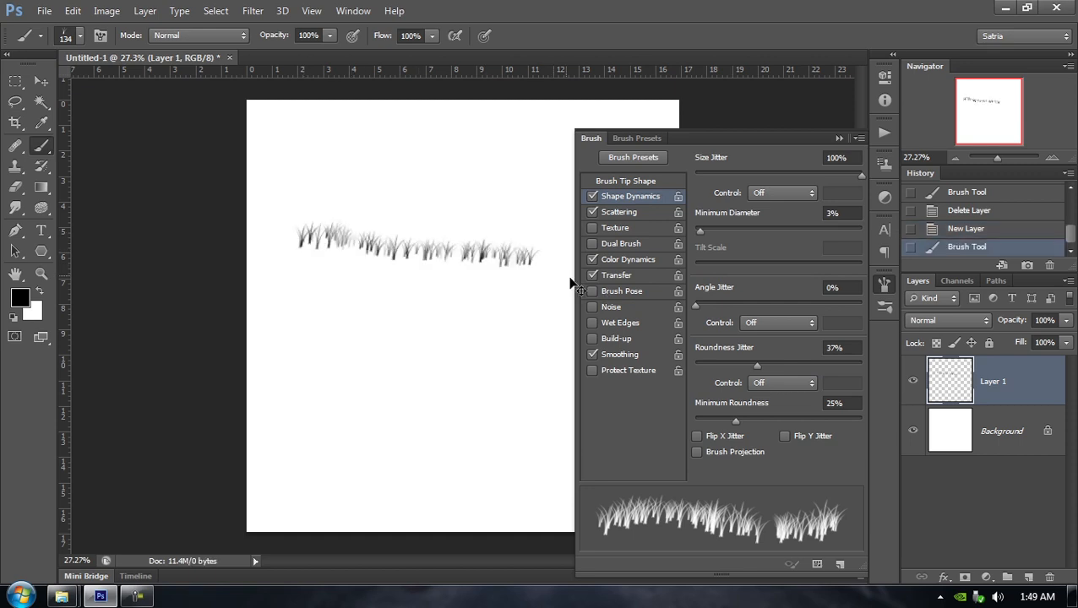
key(ctrl+z)
Try an angle jitter of 41% with two grass strokes, undo both, and reset the angle jitter to 0%
drag(696, 304, 764, 305)
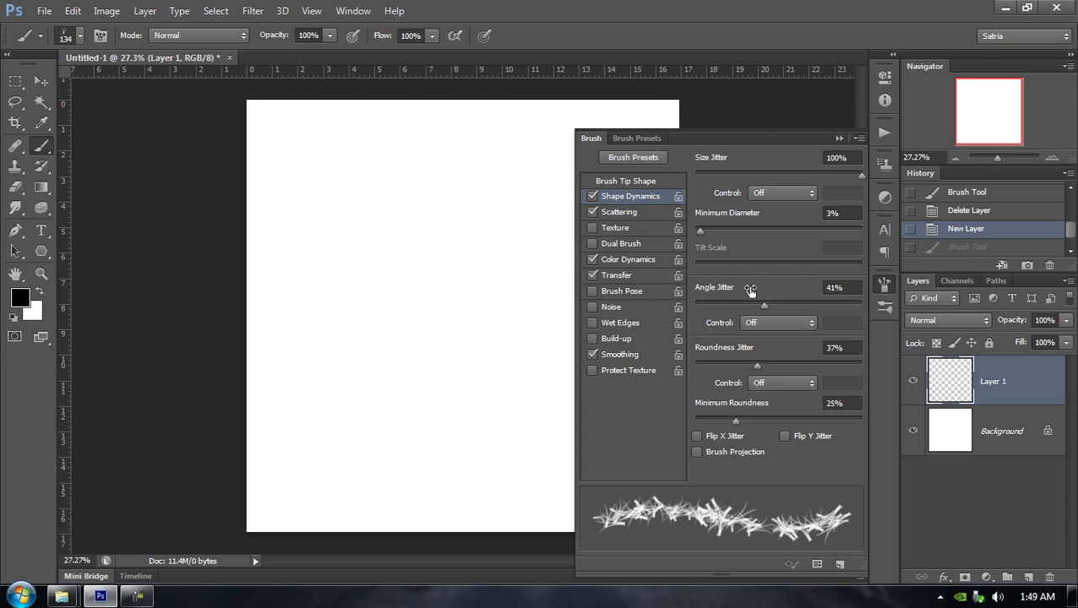
drag(296, 272, 542, 294)
drag(300, 319, 503, 341)
key(ctrl+z)
key(ctrl+alt+z)
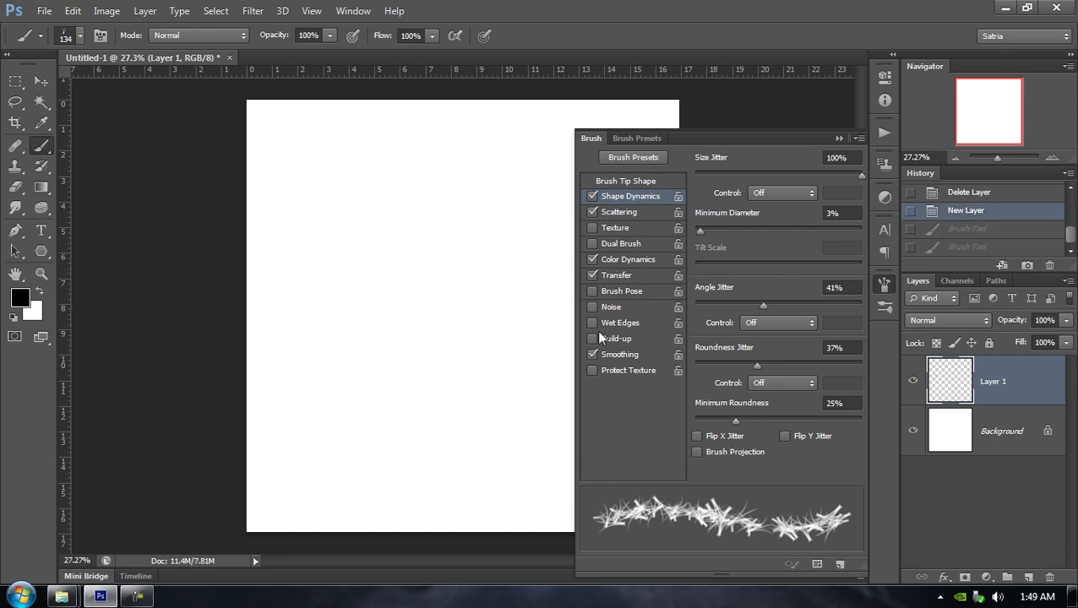
drag(762, 305, 694, 306)
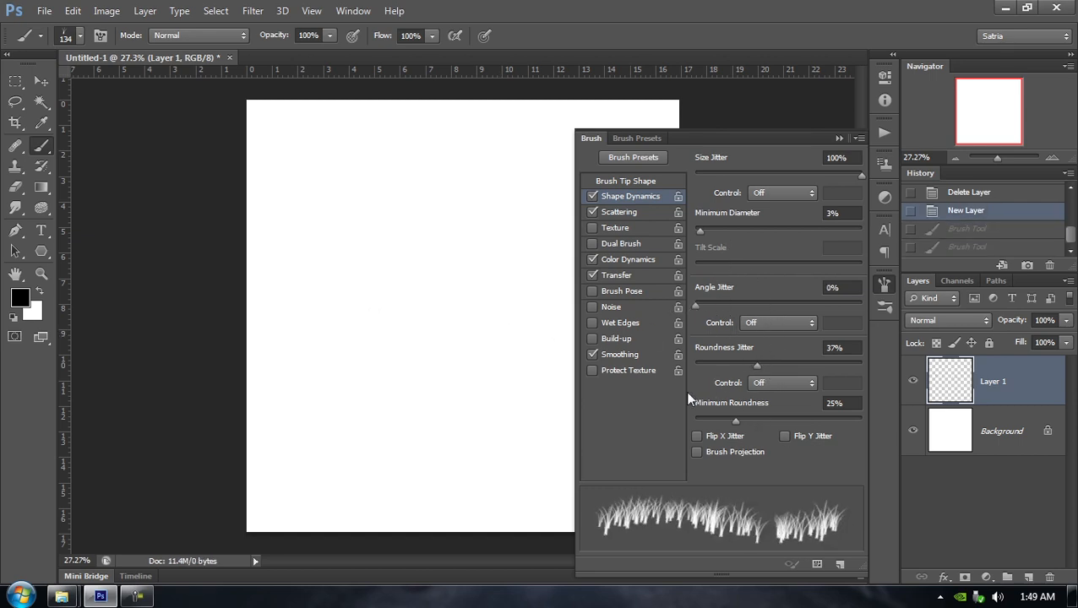
Set the roundness jitter to 53%, paint a grass test stroke across the canvas, and undo it
mouse_move(754, 369)
mouse_down()
mouse_move(664, 359)
mouse_move(801, 358)
mouse_move(739, 358)
mouse_move(780, 340)
mouse_up()
mouse_move(306, 231)
mouse_down()
mouse_move(350, 227)
mouse_move(476, 252)
mouse_move(525, 284)
mouse_up()
key(ctrl+z)
Choose the hard round brush tip at 134 px, enable Shape Dynamics, and set its roundness jitter to 0%
right_click(317, 229)
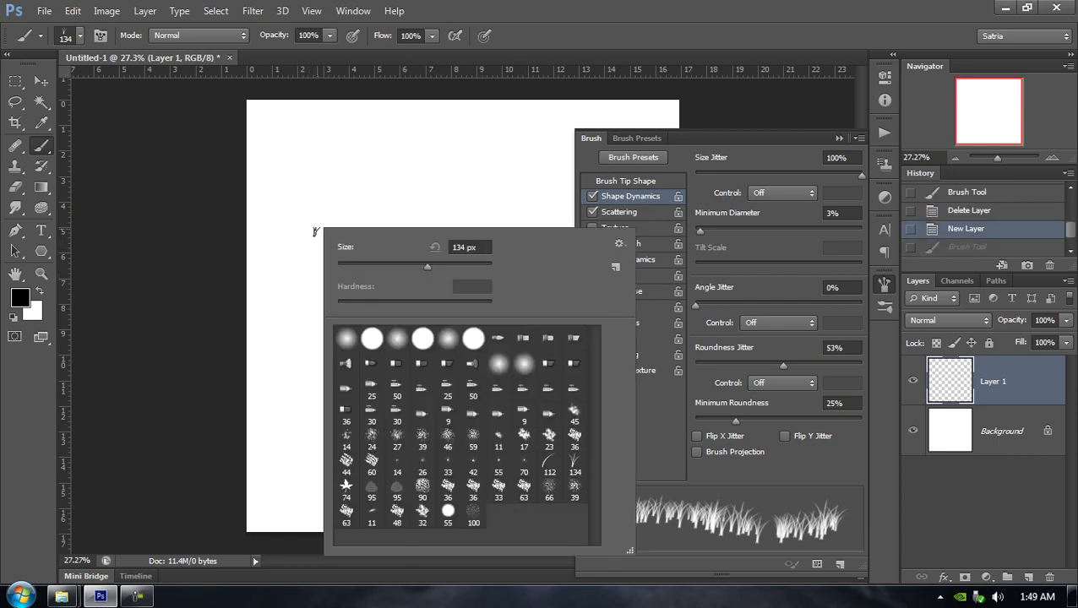
click(371, 337)
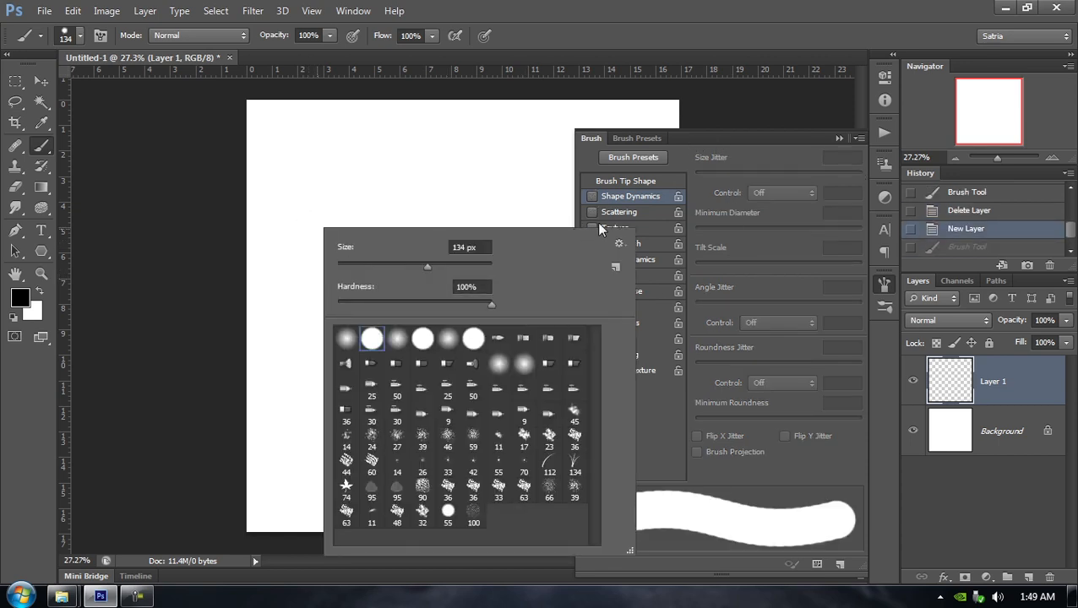
click(746, 137)
click(614, 197)
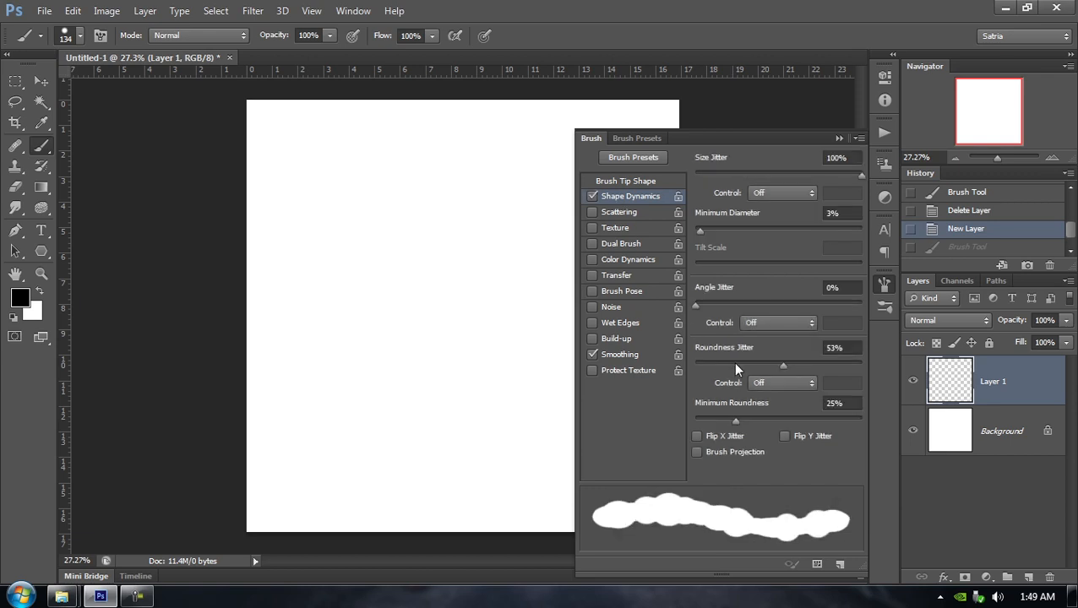
mouse_move(782, 365)
mouse_down()
mouse_move(662, 359)
mouse_move(866, 365)
mouse_up()
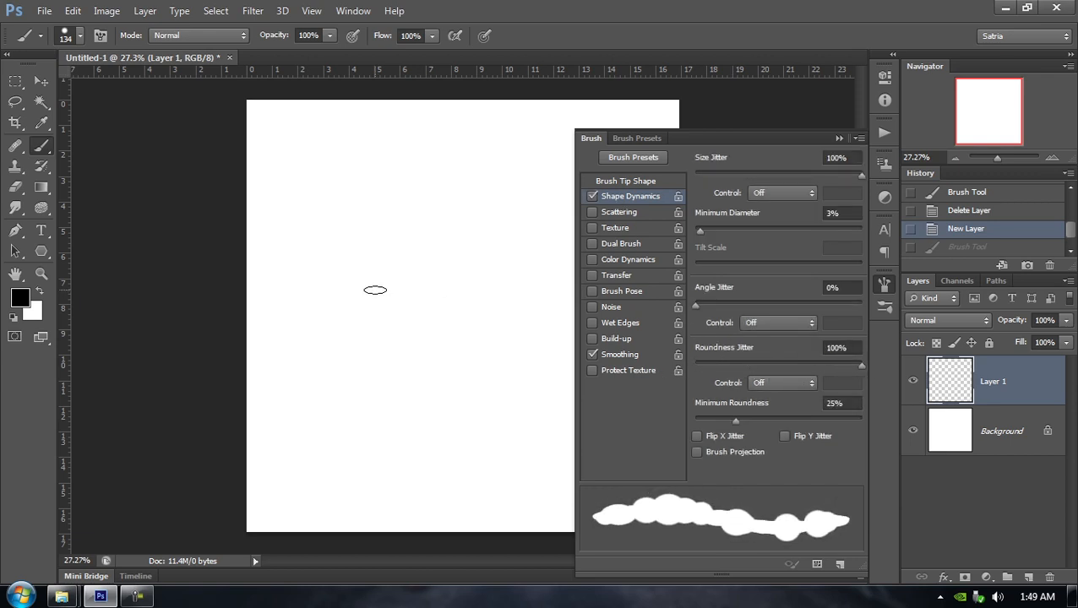
drag(800, 361, 637, 354)
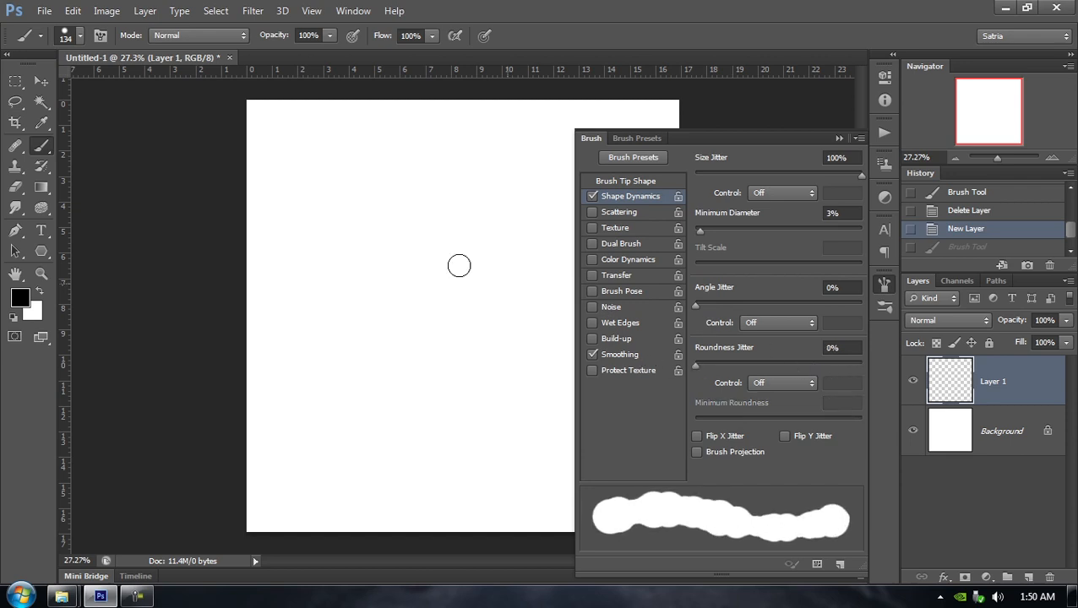
Paint two diagonal test strokes with the round tip and no roundness jitter, undoing each one
mouse_move(293, 244)
mouse_down()
mouse_move(360, 253)
mouse_move(477, 330)
mouse_move(517, 388)
mouse_up()
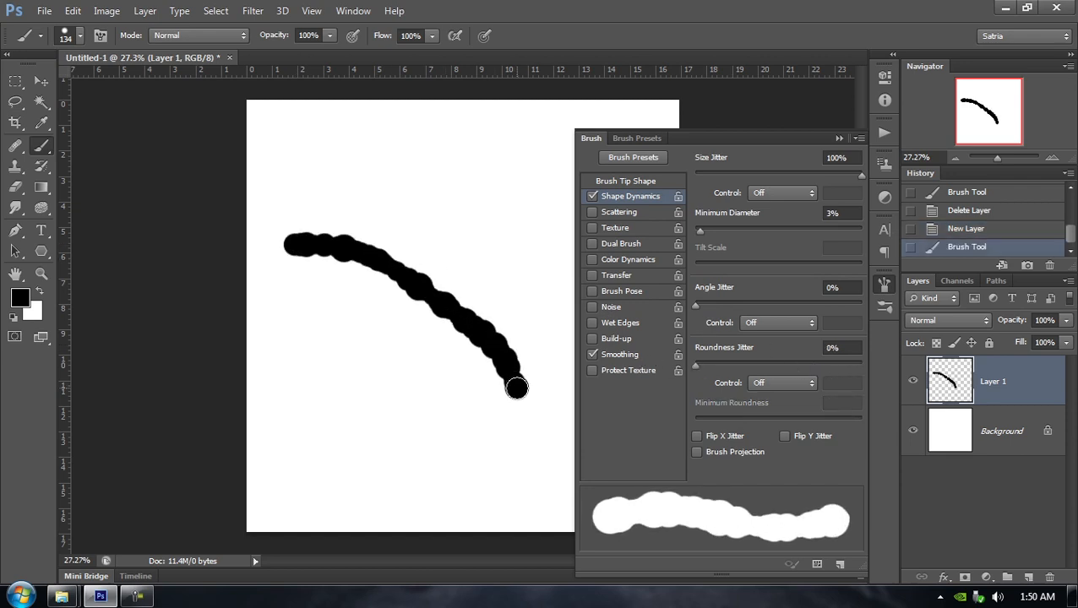
key(ctrl+z)
drag(346, 236, 499, 386)
key(ctrl+z)
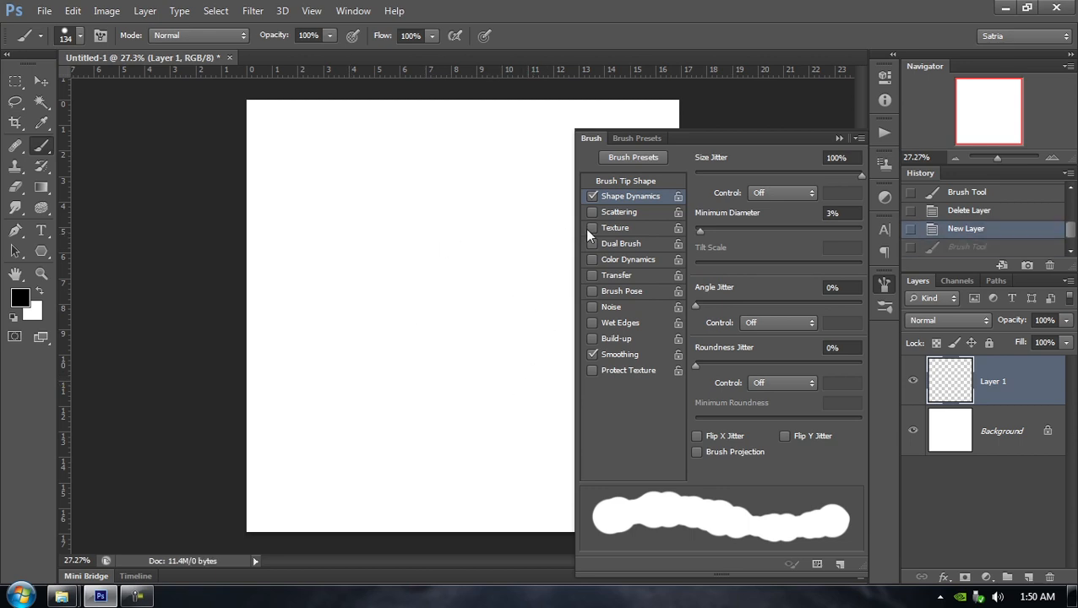
Set the brush tip's spacing to 186% and return to the Shape Dynamics settings
click(630, 180)
drag(712, 438, 813, 438)
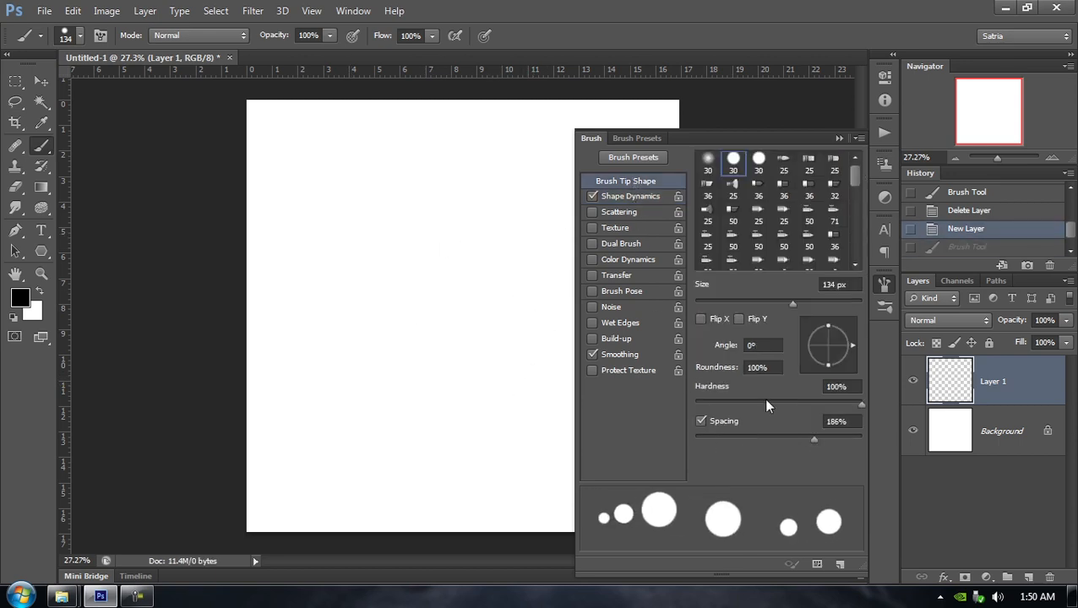
click(622, 197)
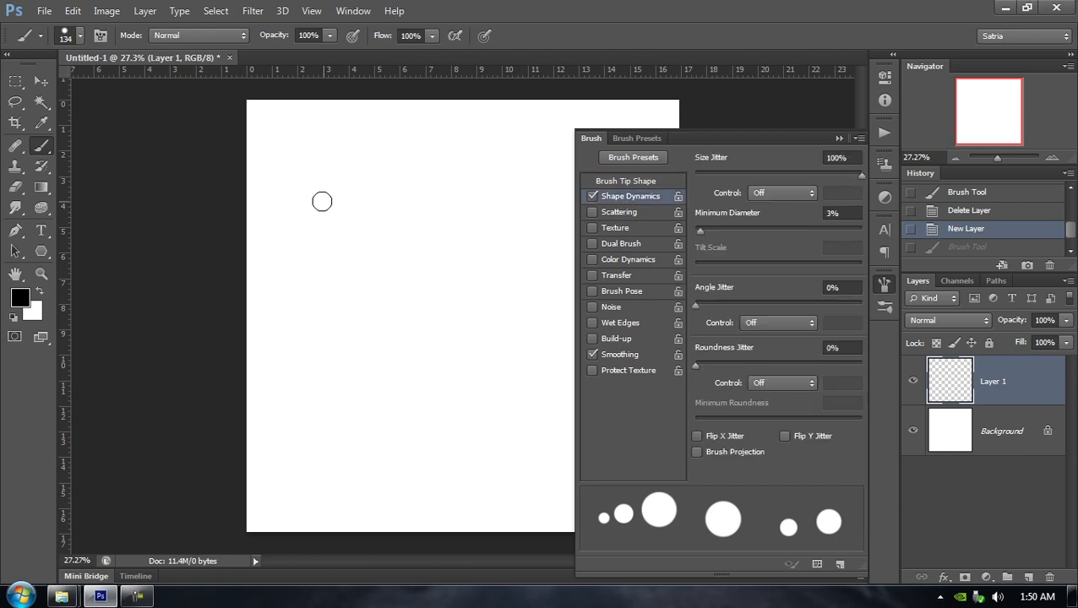
Paint two widely spaced dotted test strokes without roundness jitter, undoing each one
mouse_move(321, 199)
mouse_down()
mouse_move(405, 238)
mouse_move(460, 301)
mouse_move(521, 435)
mouse_move(439, 409)
mouse_move(318, 284)
mouse_move(383, 232)
mouse_move(467, 199)
mouse_up()
key(ctrl+z)
drag(366, 221, 500, 350)
key(ctrl+z)
Try a roundness jitter of 59% with a dotted test stroke and undo the stroke
drag(692, 363, 792, 366)
mouse_move(310, 191)
mouse_down()
mouse_move(378, 228)
mouse_move(490, 321)
mouse_move(390, 369)
mouse_move(336, 348)
mouse_move(316, 303)
mouse_up()
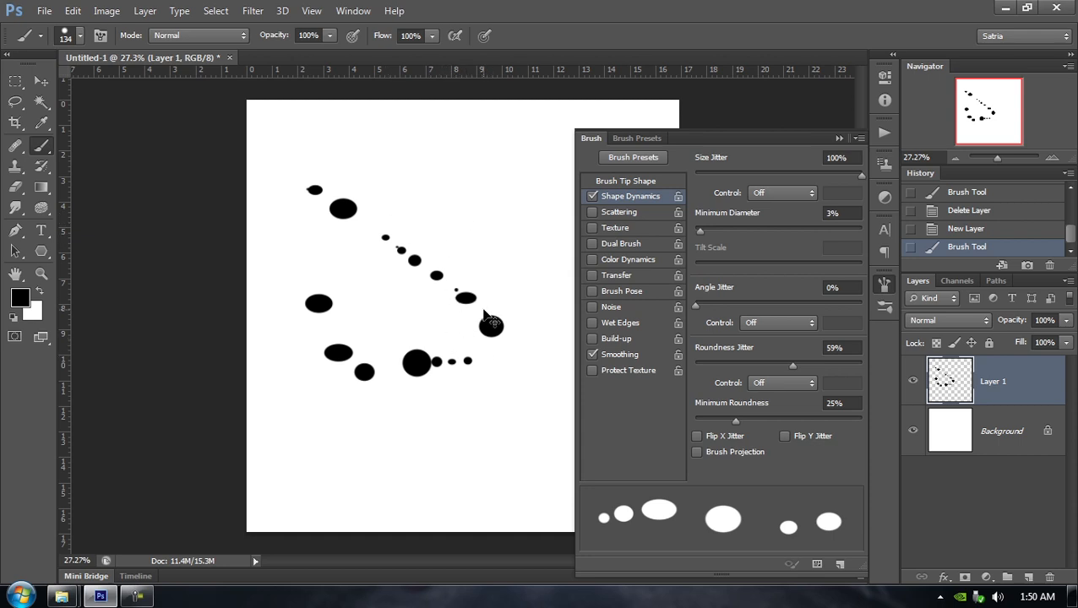
key(ctrl+z)
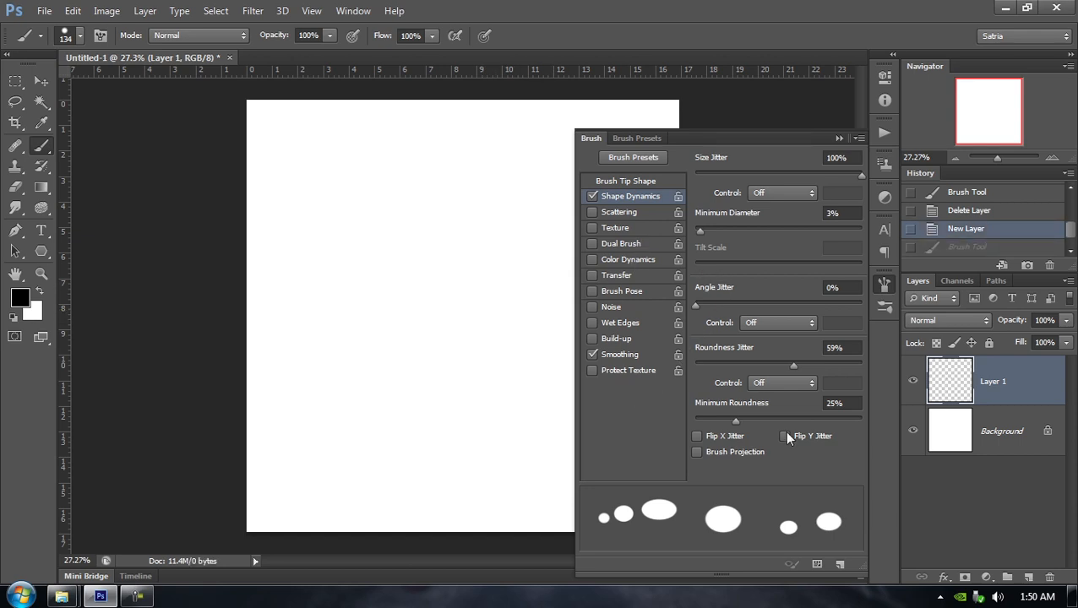
Set the roundness jitter to 16% and the minimum roundness to 18%
mouse_move(792, 366)
mouse_down()
mouse_move(679, 357)
mouse_move(722, 354)
mouse_up()
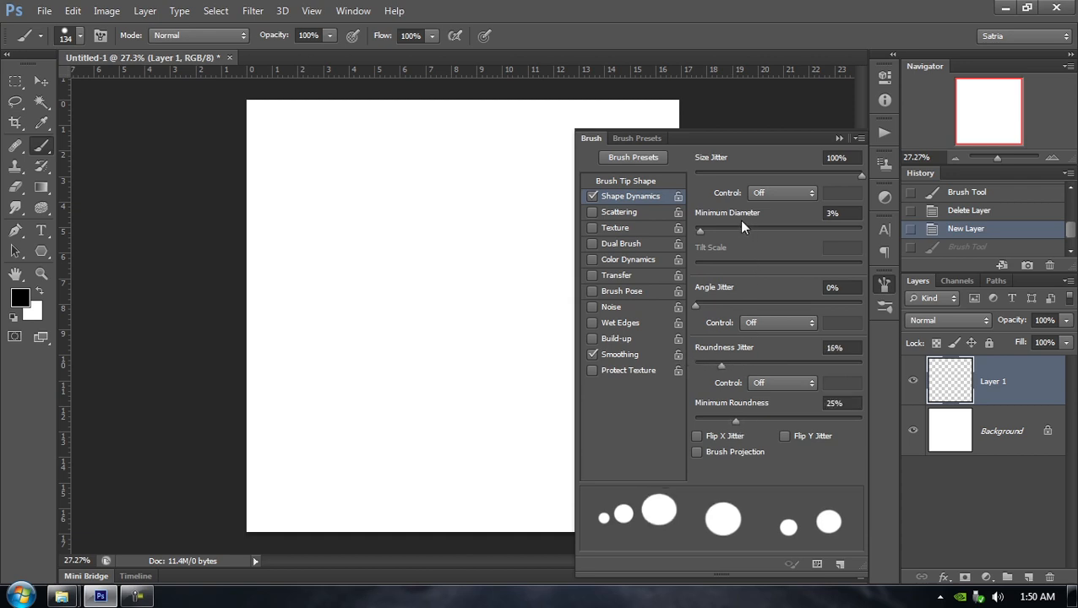
mouse_move(734, 420)
mouse_down()
mouse_move(876, 423)
mouse_move(689, 413)
mouse_move(723, 406)
mouse_up()
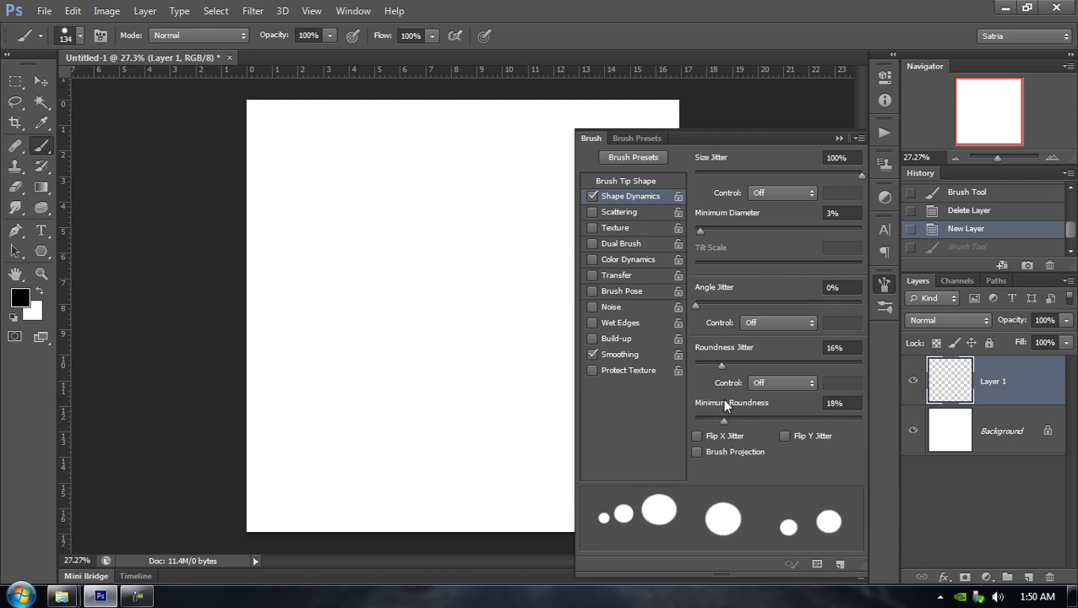
Try Brush Projection with a diagonal test stroke, undo the stroke, and turn Brush Projection off again
click(705, 451)
mouse_move(320, 219)
mouse_down()
mouse_move(482, 352)
mouse_move(510, 433)
mouse_up()
key(ctrl+z)
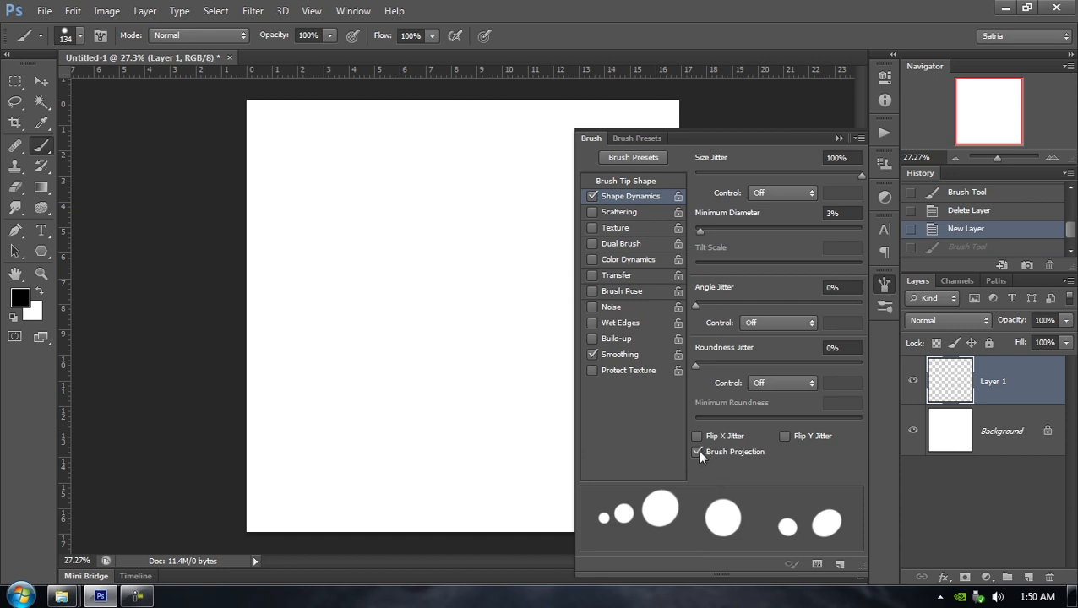
click(698, 453)
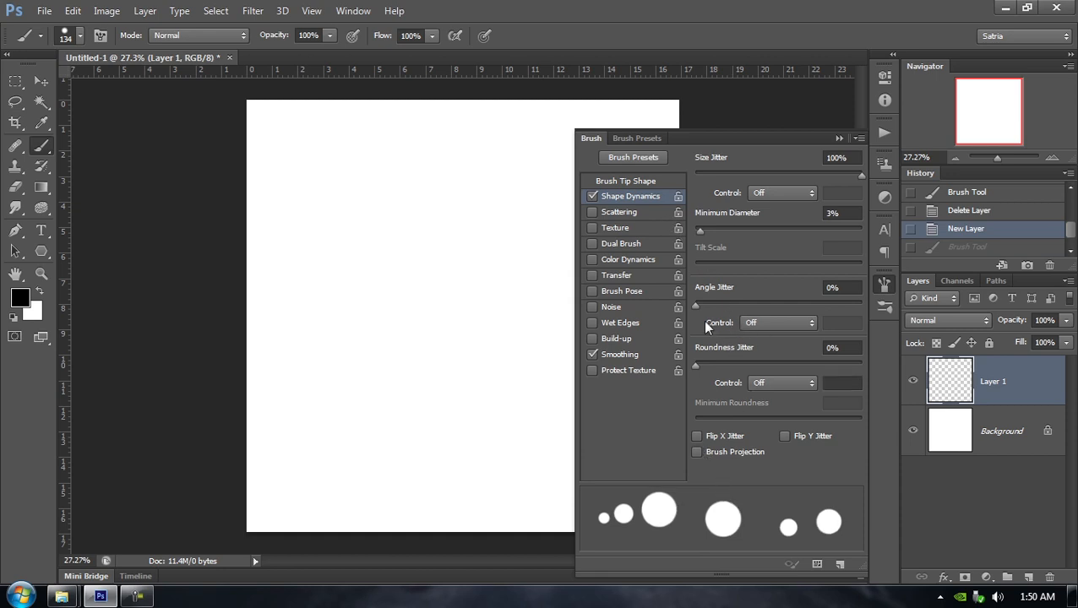
Set the roundness jitter to 11% and lower the minimum roundness
mouse_move(696, 363)
mouse_down()
mouse_move(734, 365)
mouse_move(711, 368)
mouse_up()
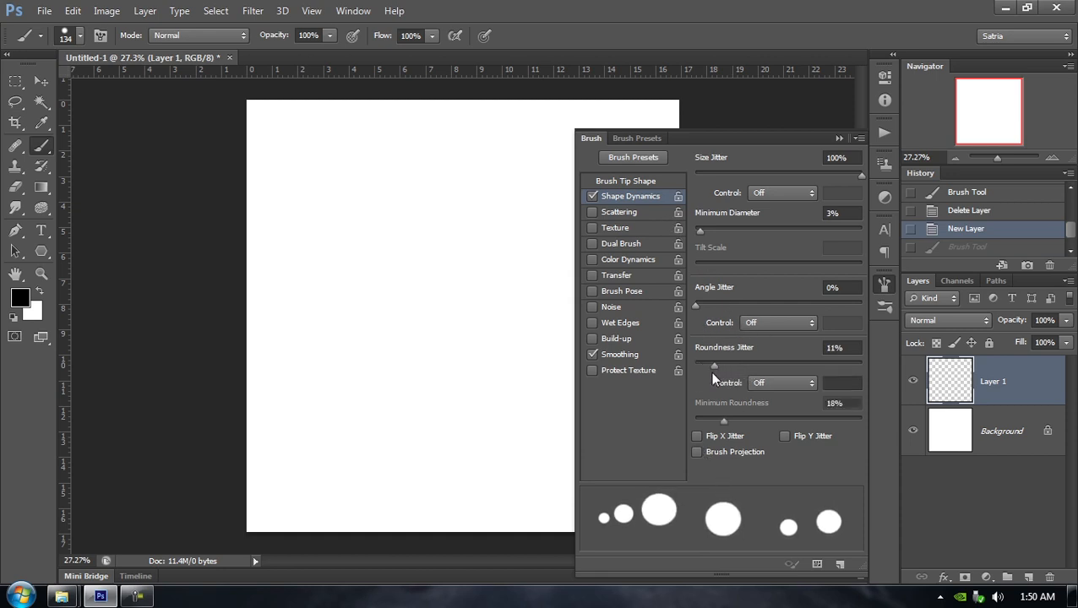
drag(719, 420, 707, 421)
Enable Scattering, set the scatter to 0%, and paint and undo a dotted test stroke
click(605, 217)
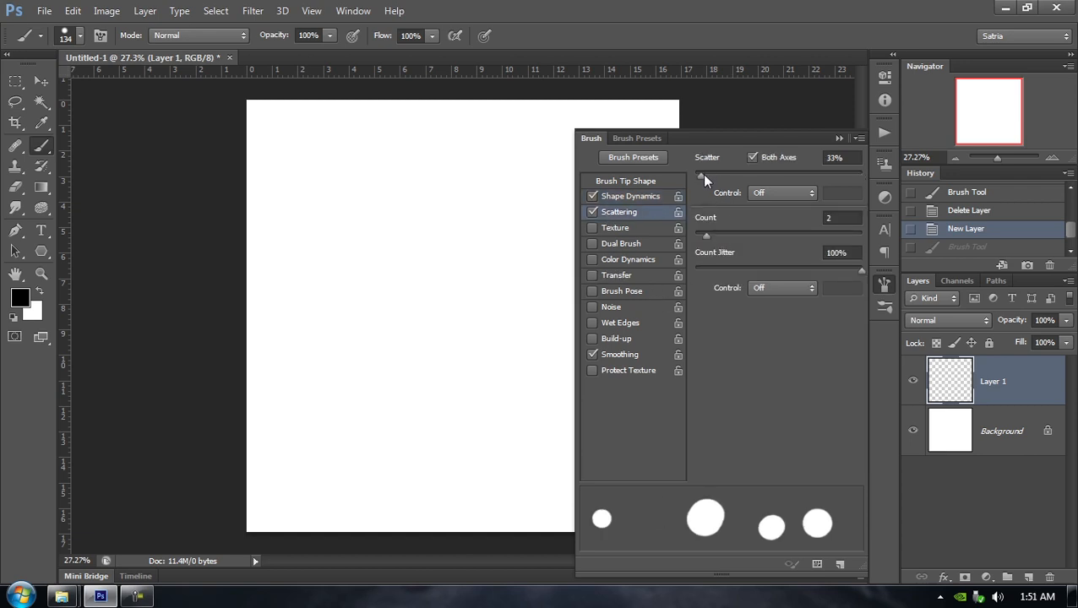
mouse_move(701, 173)
mouse_down()
mouse_move(825, 194)
mouse_move(629, 160)
mouse_move(726, 180)
mouse_move(613, 176)
mouse_up()
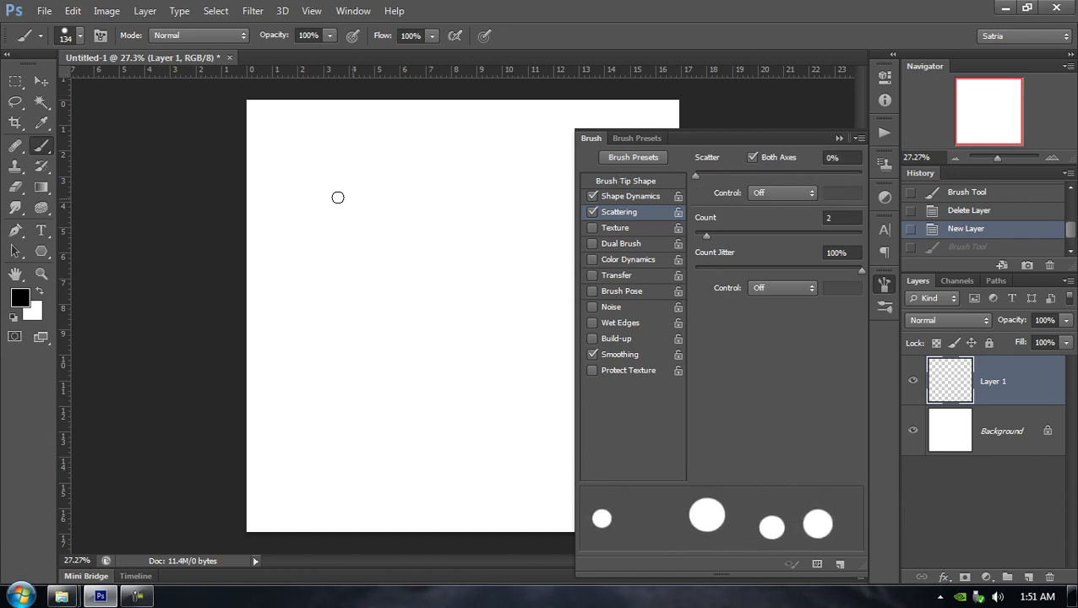
mouse_move(305, 190)
mouse_down()
mouse_move(353, 199)
mouse_move(486, 263)
mouse_up()
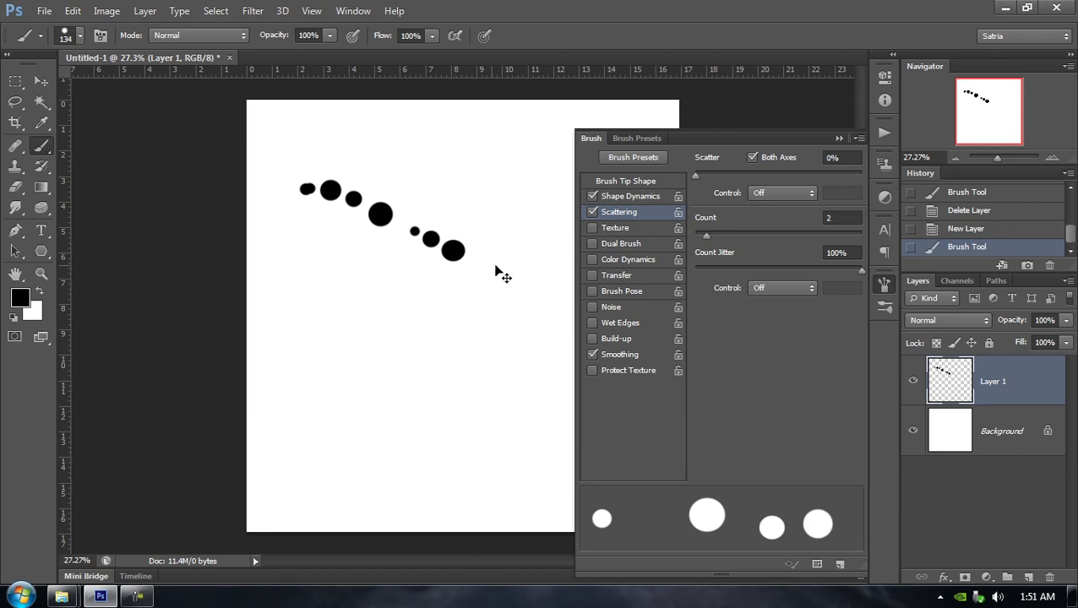
key(ctrl+z)
Set the scatter to 838% and paint two scattered test strokes, undoing each one
drag(695, 173, 834, 194)
mouse_move(299, 173)
mouse_down()
mouse_move(368, 209)
mouse_move(464, 288)
mouse_up()
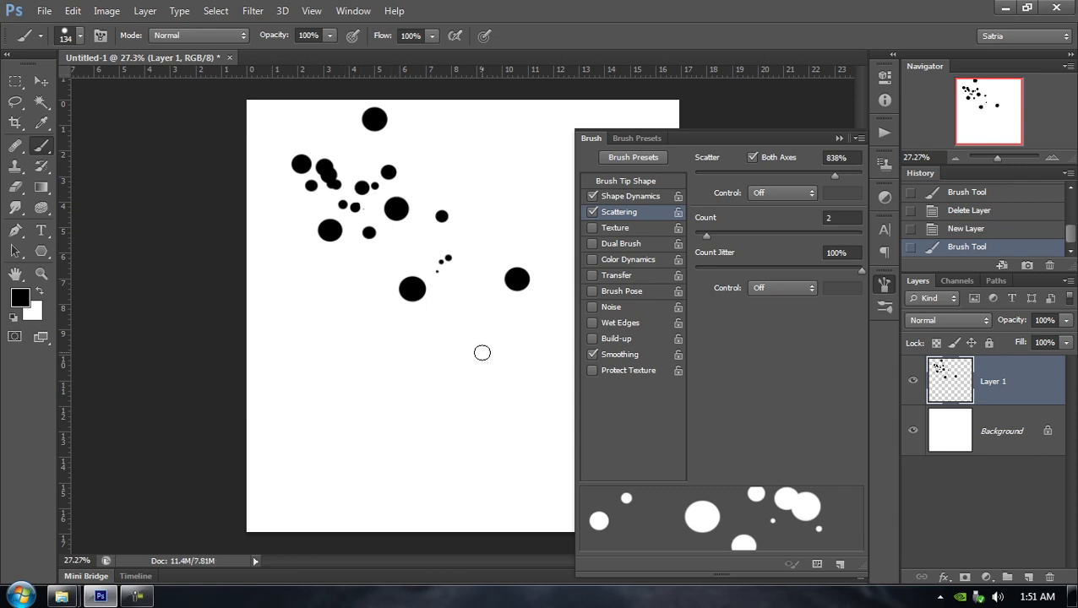
key(ctrl+z)
mouse_move(304, 153)
mouse_down()
mouse_move(418, 290)
mouse_move(513, 358)
mouse_up()
key(ctrl+z)
Try a scatter count of 7 with a diagonal test stroke and undo the stroke
drag(707, 238, 759, 244)
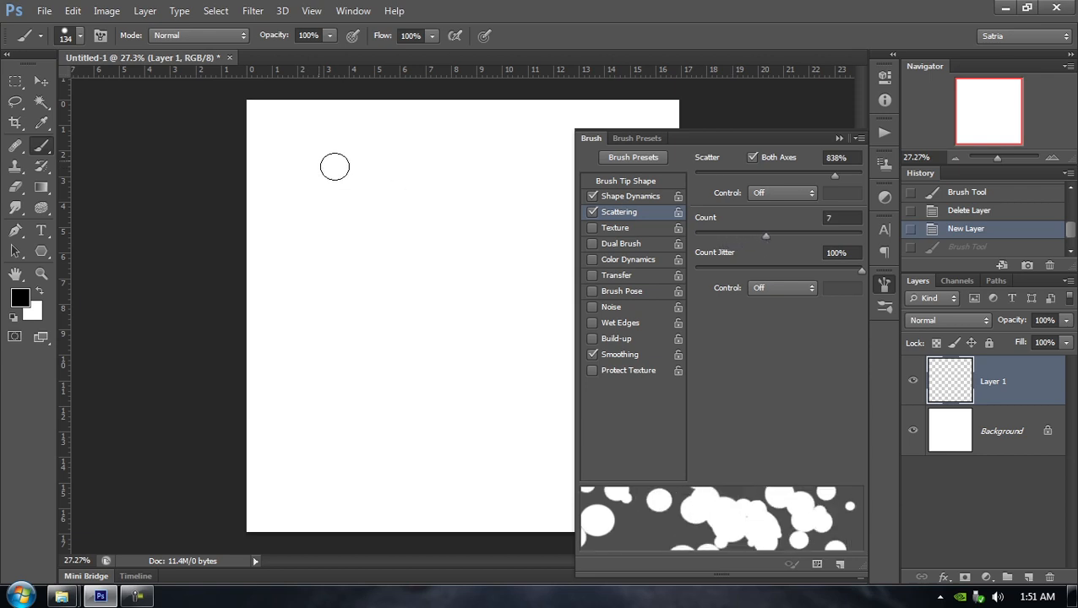
drag(335, 166, 527, 370)
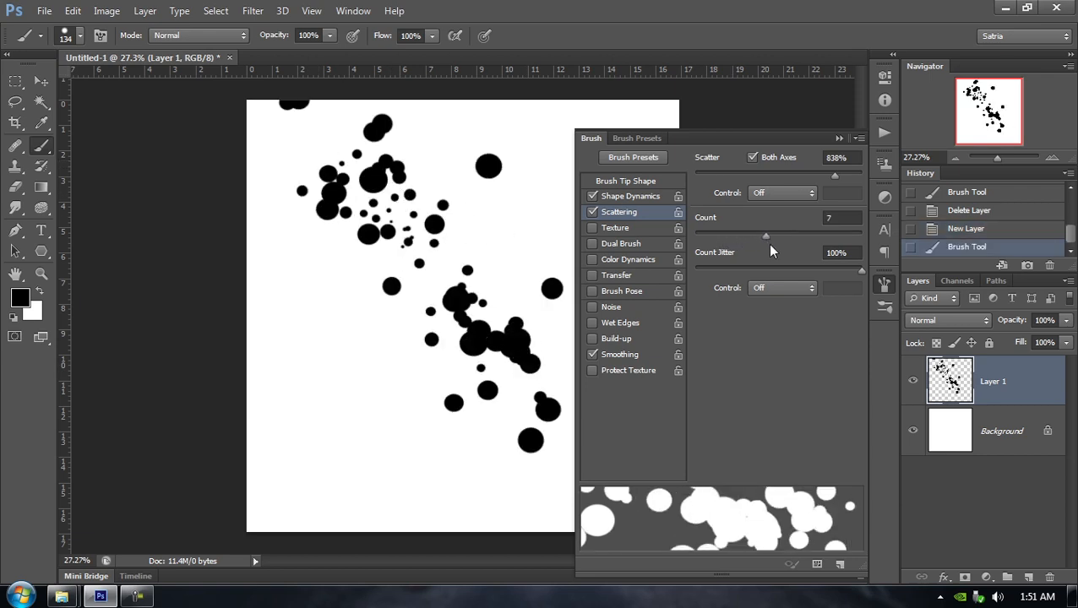
key(ctrl+z)
Set the scatter count to 1 and paint and undo a test stroke across the canvas
drag(755, 237, 699, 236)
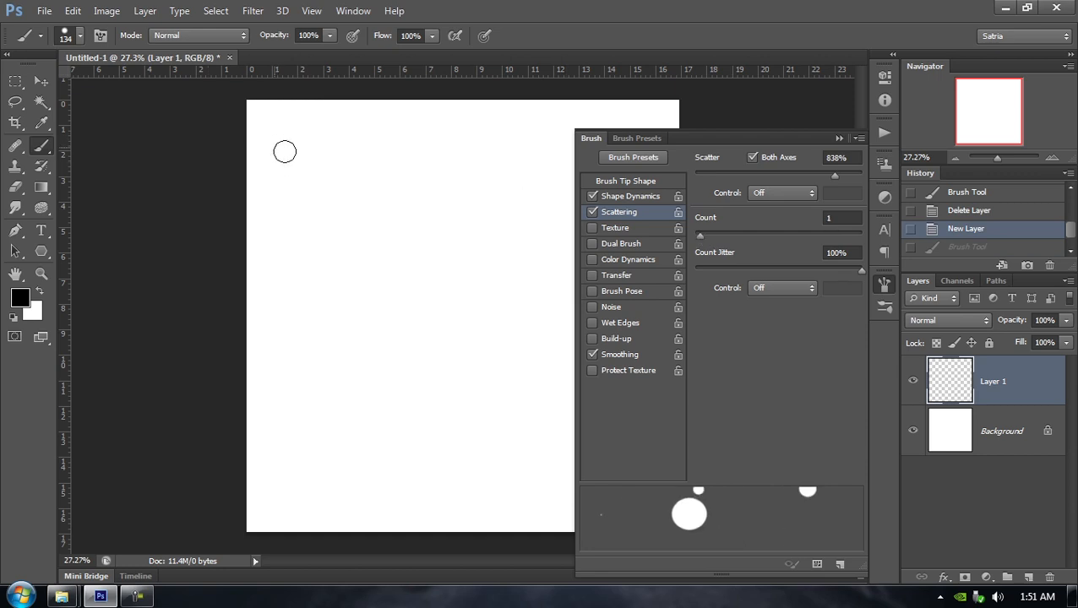
mouse_move(284, 151)
mouse_down()
mouse_move(409, 346)
mouse_move(443, 370)
mouse_move(515, 269)
mouse_move(487, 183)
mouse_move(416, 209)
mouse_move(327, 375)
mouse_move(409, 458)
mouse_move(502, 316)
mouse_move(499, 228)
mouse_move(562, 446)
mouse_move(571, 358)
mouse_move(542, 210)
mouse_move(358, 134)
mouse_move(295, 263)
mouse_move(428, 414)
mouse_move(581, 425)
mouse_move(617, 264)
mouse_up()
key(ctrl+z)
Vary the count jitter and restore it to 100% with its control Off, and paint a test stroke, reverting to the New Layer state
drag(860, 277, 824, 276)
drag(731, 270, 938, 276)
click(802, 287)
click(835, 357)
mouse_move(344, 180)
mouse_down()
mouse_move(471, 355)
mouse_move(527, 232)
mouse_move(445, 207)
mouse_move(412, 176)
mouse_up()
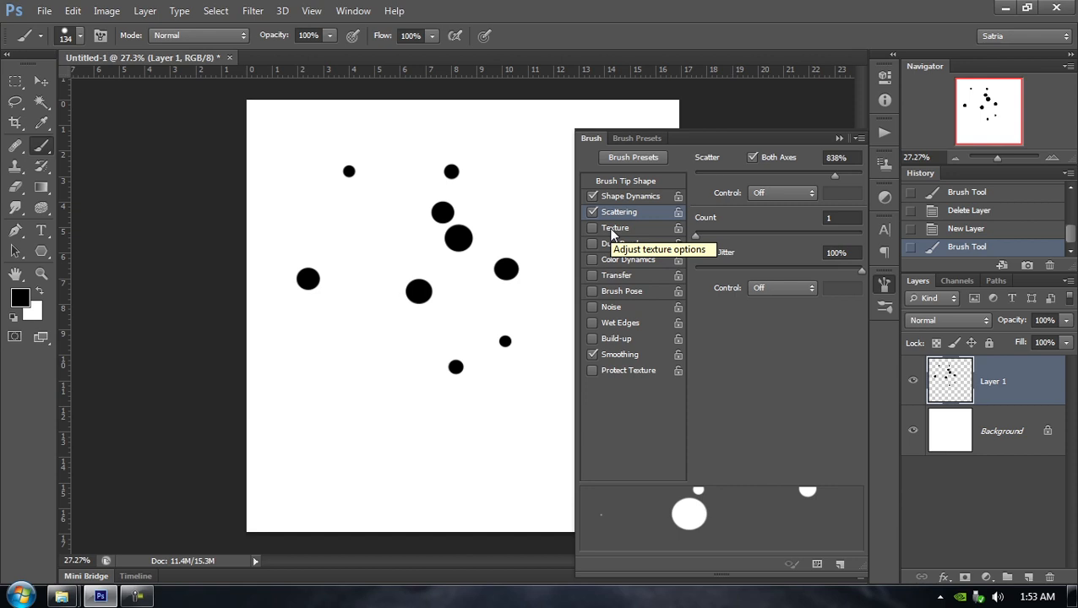
click(971, 228)
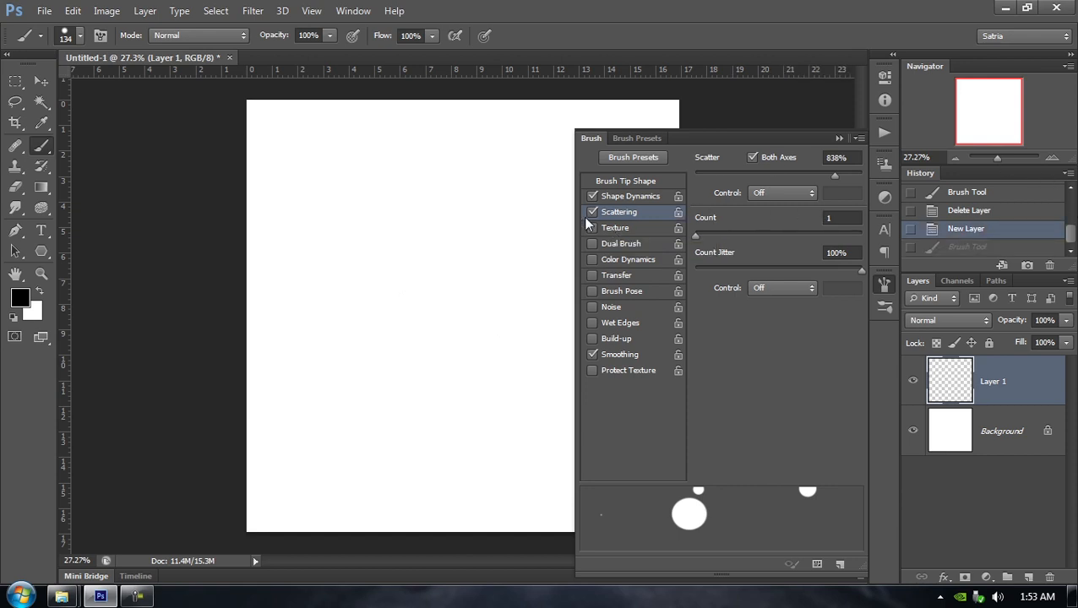
Toggle Texture on and off, paint two scattered test strokes without texture, and undo them
click(605, 226)
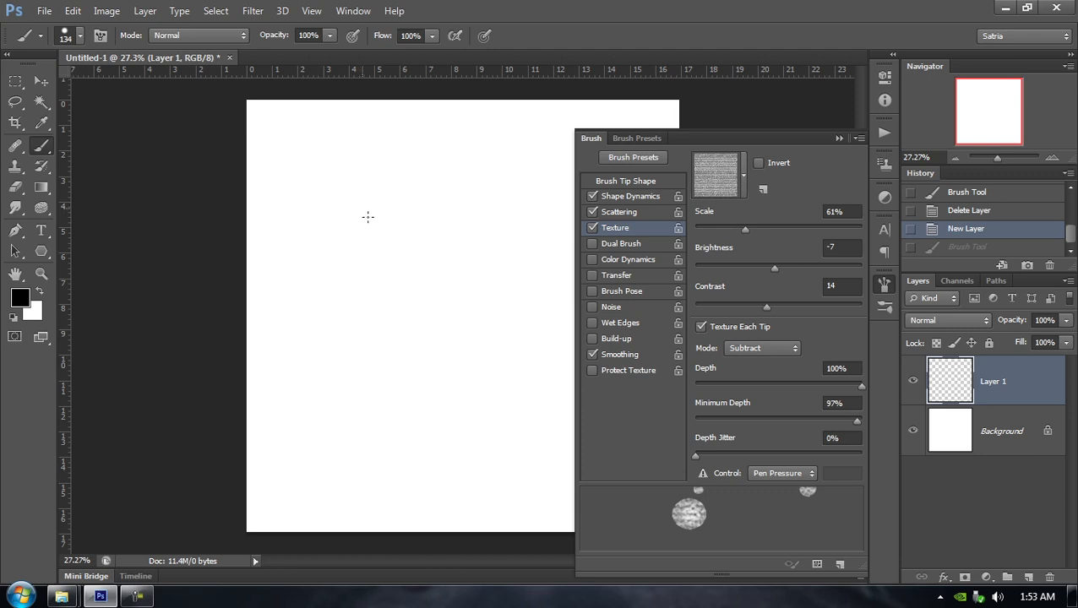
click(592, 228)
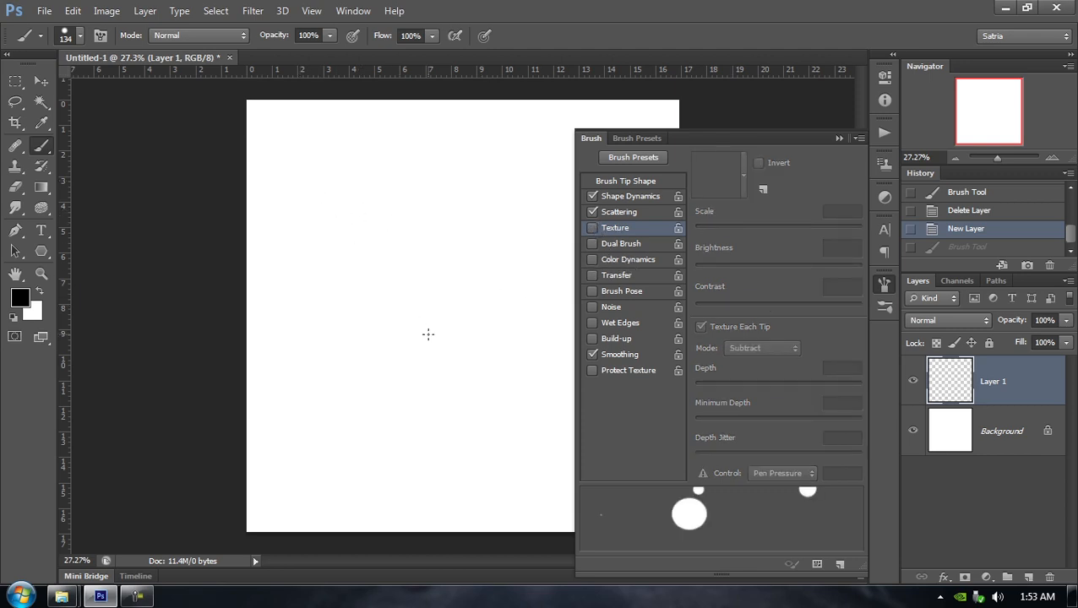
drag(428, 335, 492, 295)
mouse_move(322, 147)
mouse_down()
mouse_move(389, 224)
mouse_move(457, 424)
mouse_move(488, 451)
mouse_move(406, 274)
mouse_move(438, 160)
mouse_move(492, 261)
mouse_up()
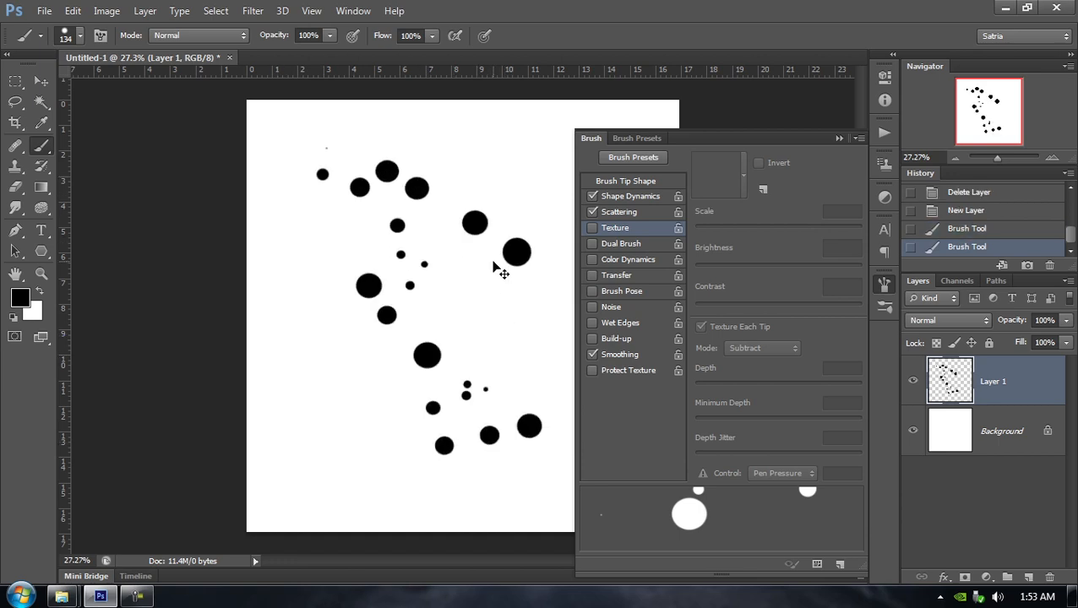
key(ctrl+z)
Turn Texture on and paint a scattered test stroke across the canvas to inspect the textured dots
click(603, 227)
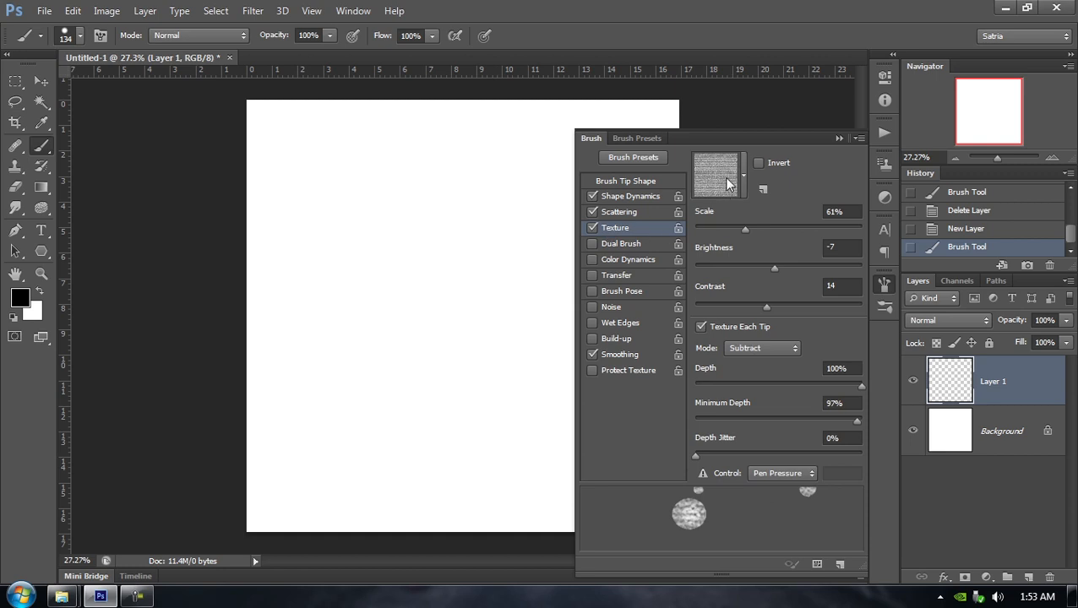
mouse_move(321, 224)
mouse_down()
mouse_move(390, 346)
mouse_move(439, 375)
mouse_move(548, 335)
mouse_move(466, 198)
mouse_move(408, 180)
mouse_move(319, 217)
mouse_move(287, 335)
mouse_move(370, 382)
mouse_move(422, 258)
mouse_move(442, 369)
mouse_up()
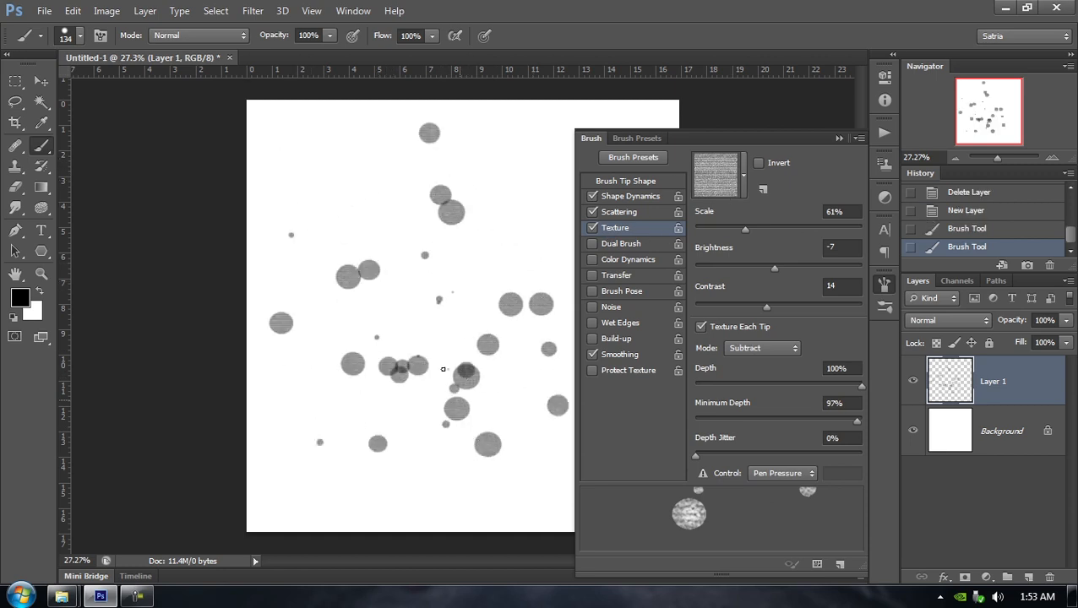
scroll(352, 350, up, 5)
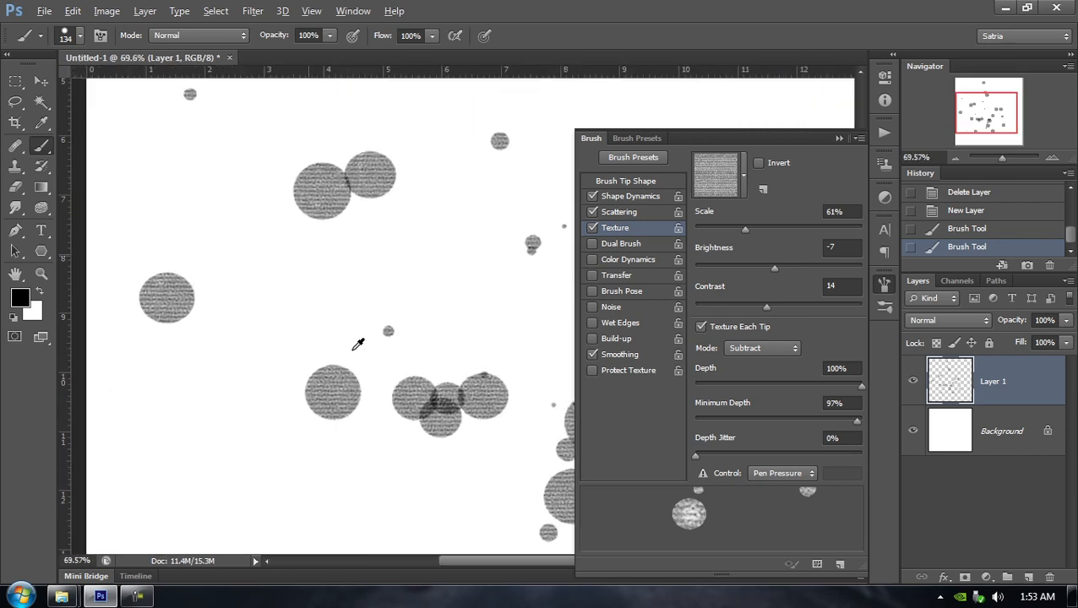
scroll(342, 397, down, 2)
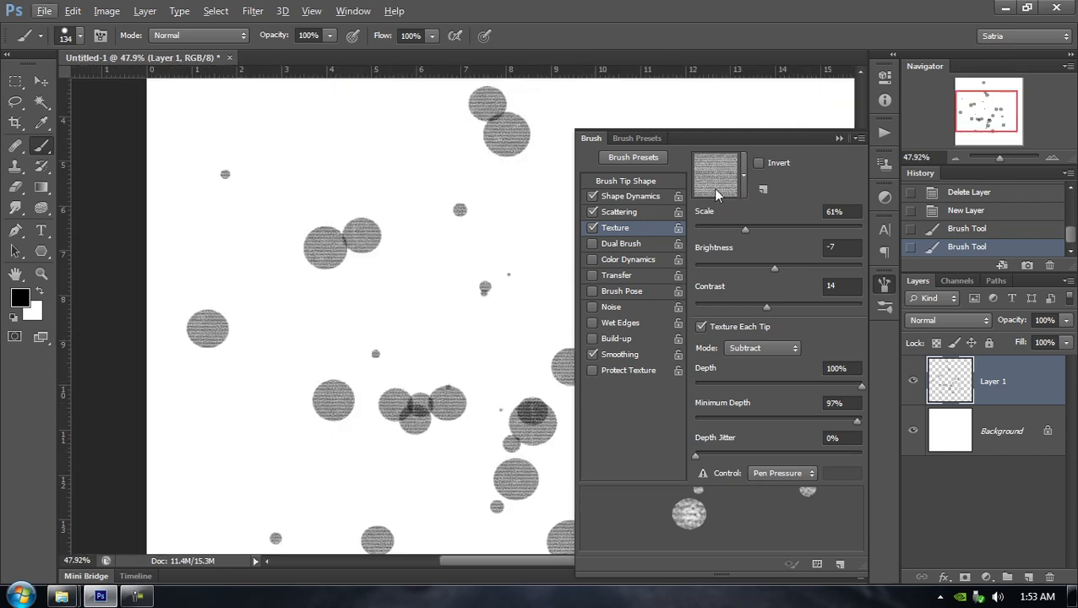
Set the brush texture to the diagonal black-squares pattern, then paint a scattered test stroke and undo it
click(743, 175)
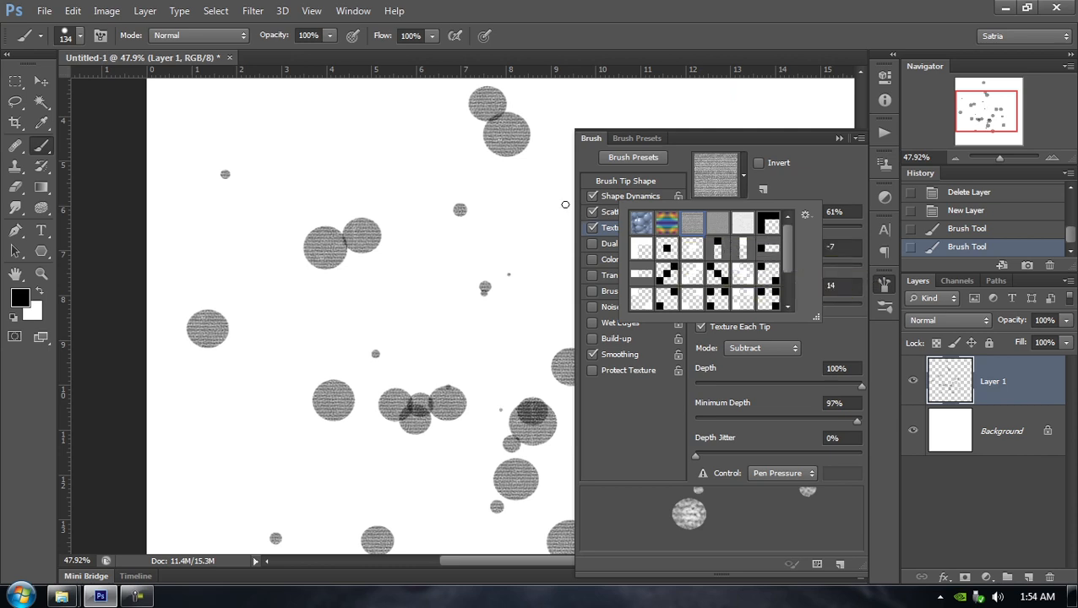
click(626, 226)
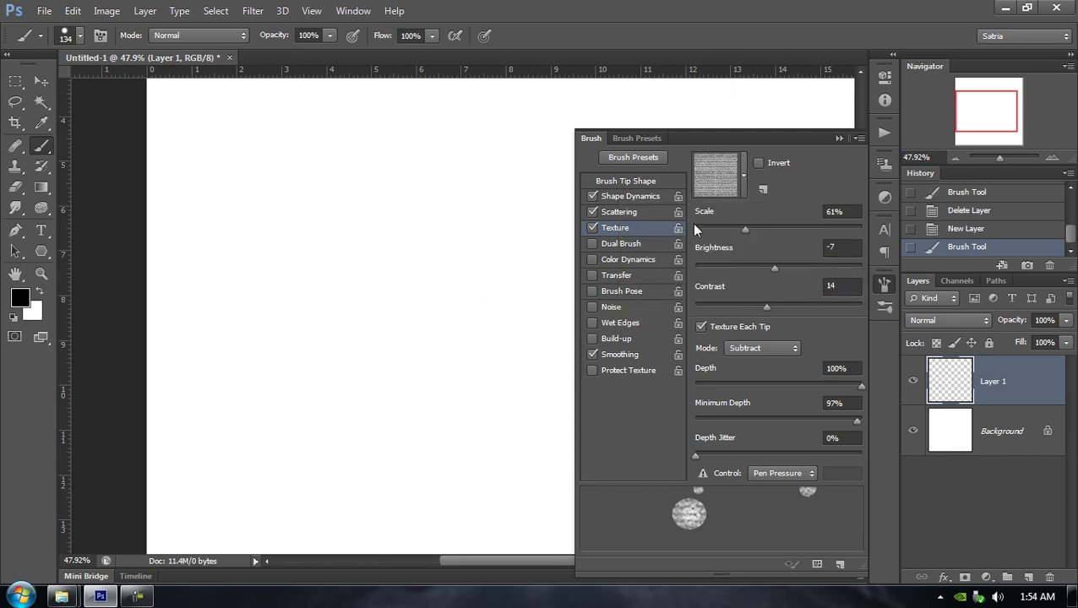
click(734, 186)
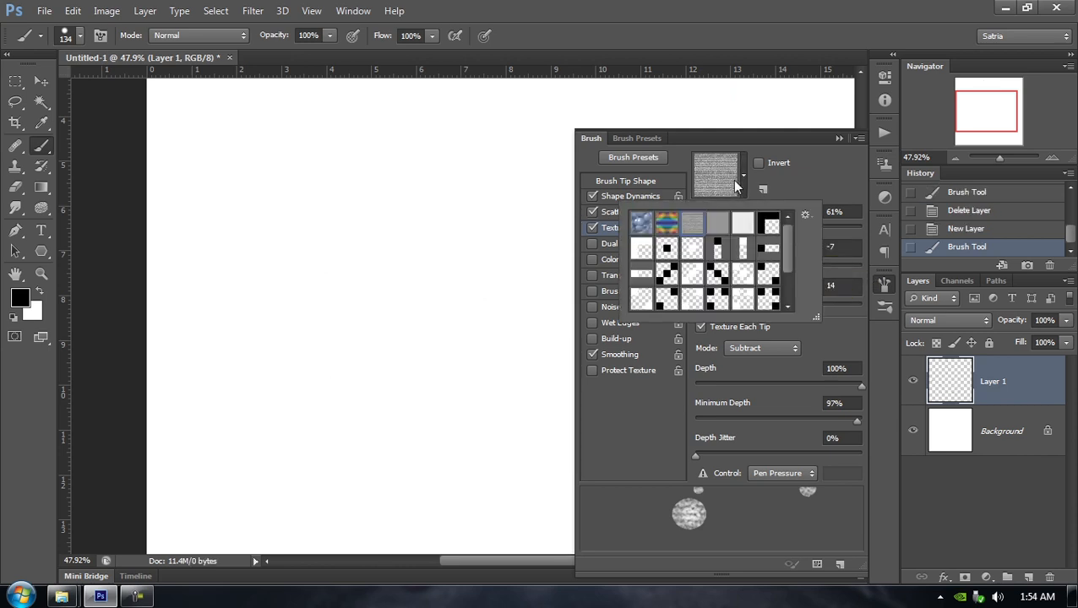
click(667, 274)
mouse_move(295, 185)
mouse_down()
mouse_move(408, 309)
mouse_move(526, 483)
mouse_up()
key(ctrl+z)
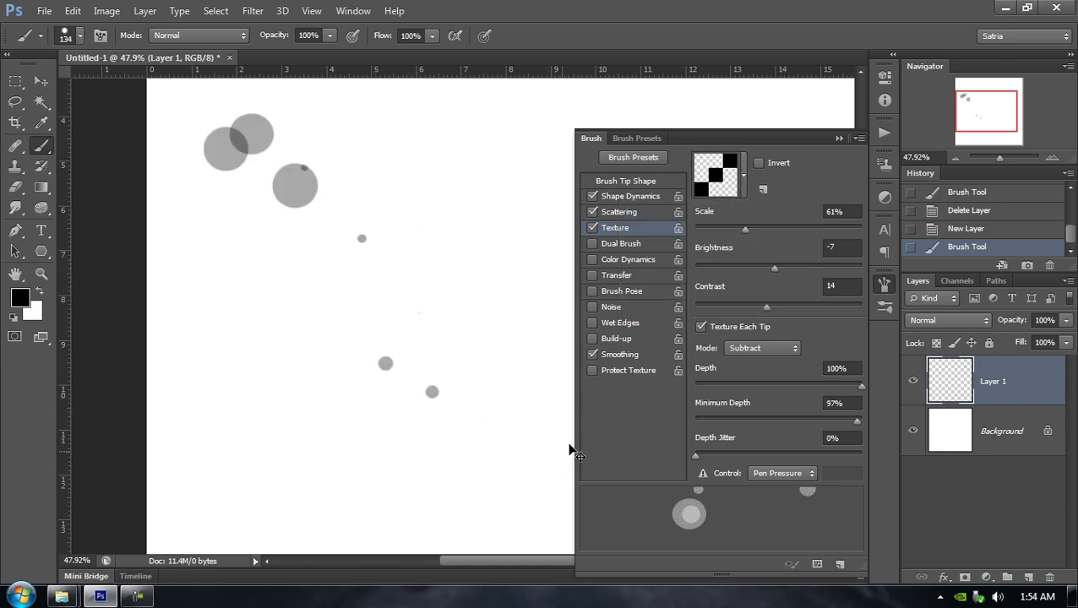
Change the brush texture to the rainbow-coloured pattern, and paint and undo a test stroke
click(731, 192)
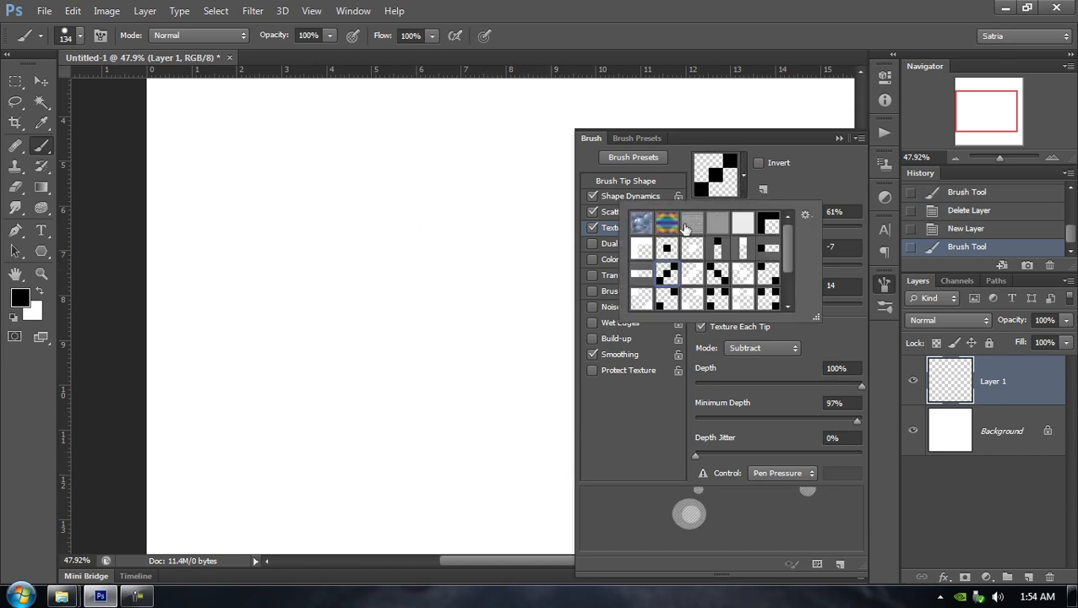
click(667, 223)
mouse_move(210, 159)
mouse_down()
mouse_move(314, 247)
mouse_move(450, 459)
mouse_up()
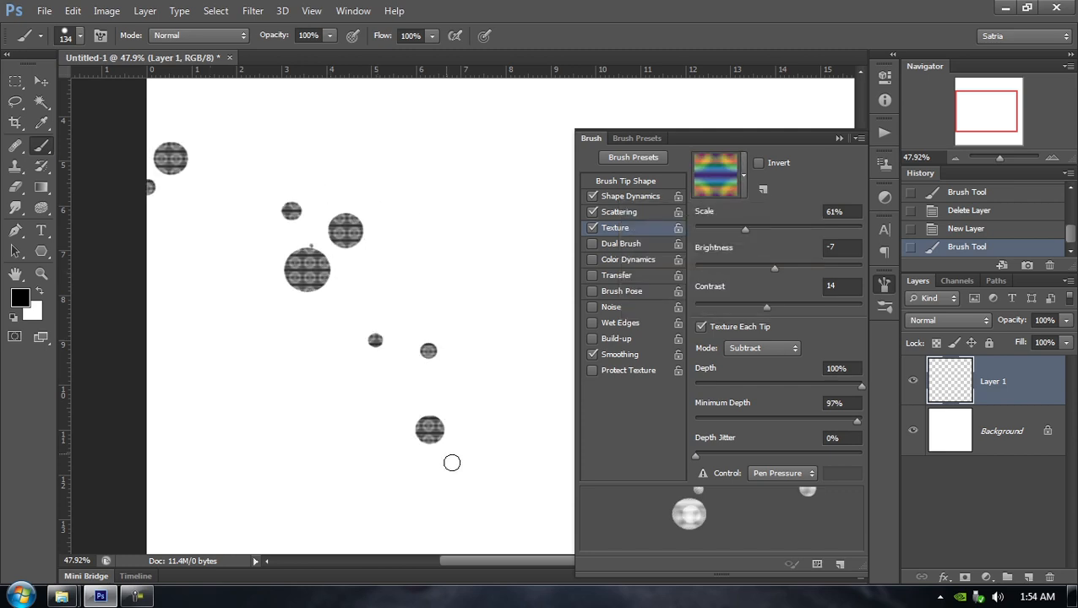
key(ctrl+z)
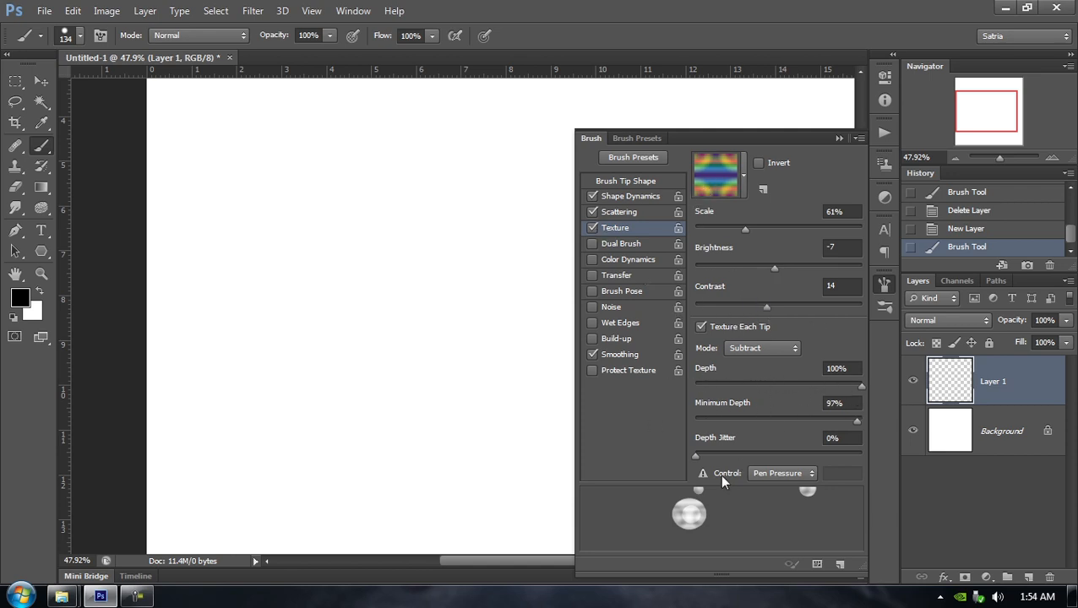
Turn Texture off and Dual Brush on, and browse the available brush tips
click(592, 227)
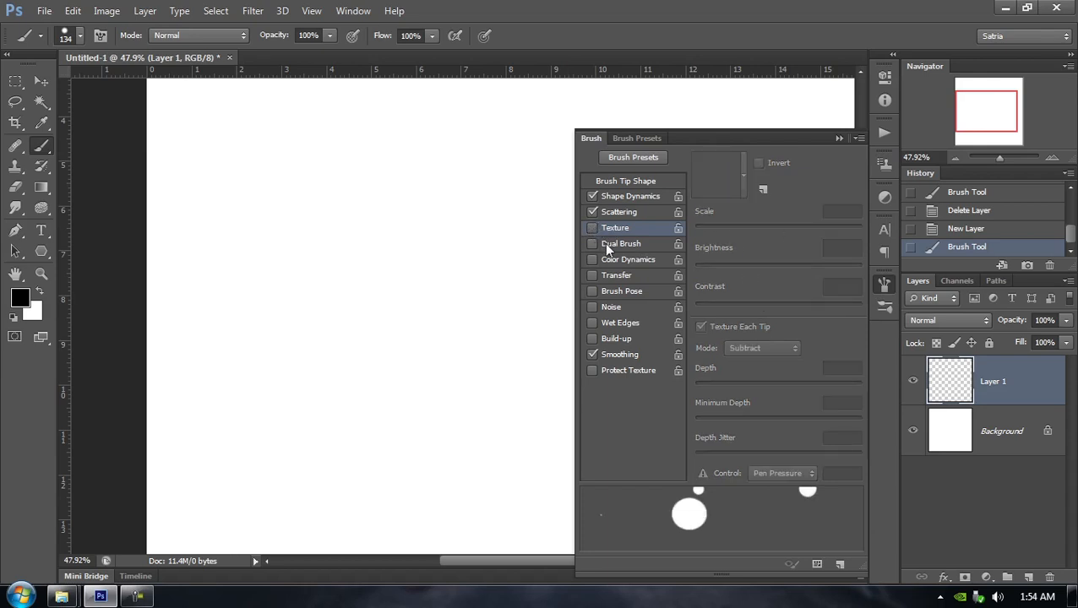
click(604, 243)
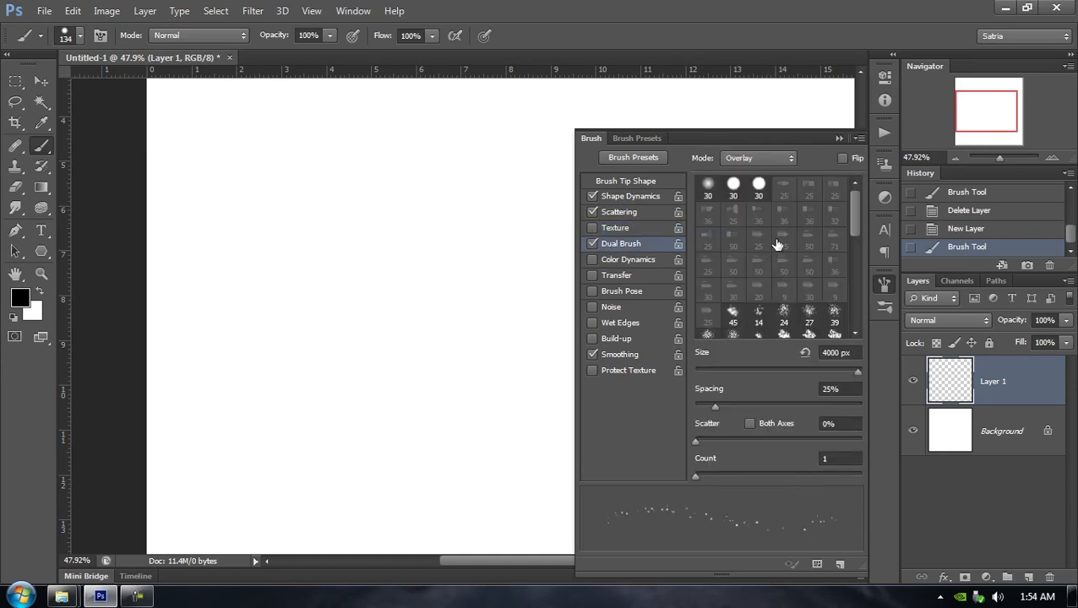
right_click(270, 203)
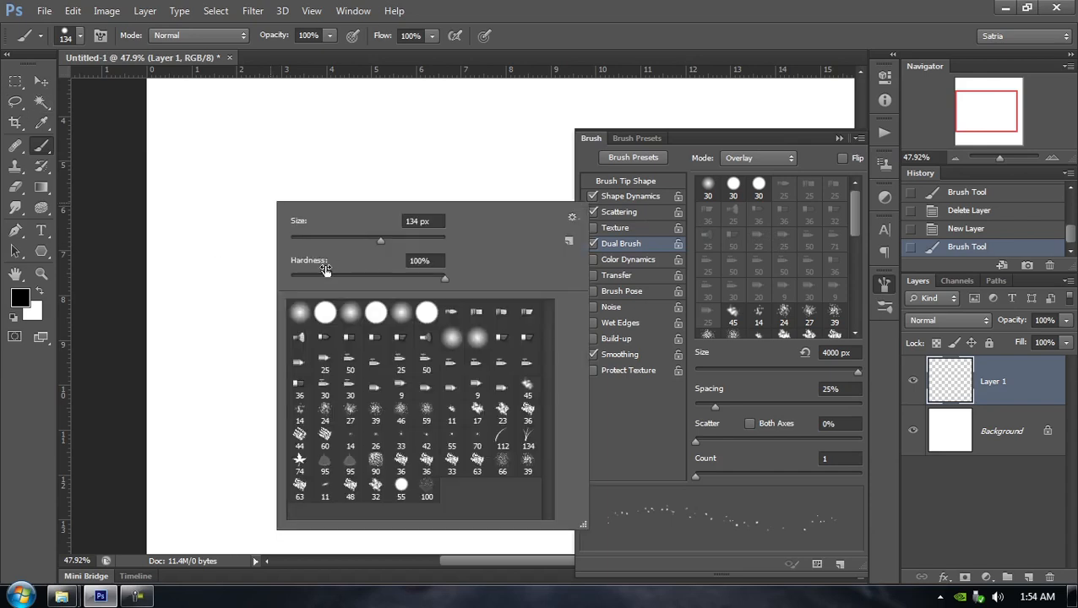
click(691, 138)
scroll(768, 319, down, 1)
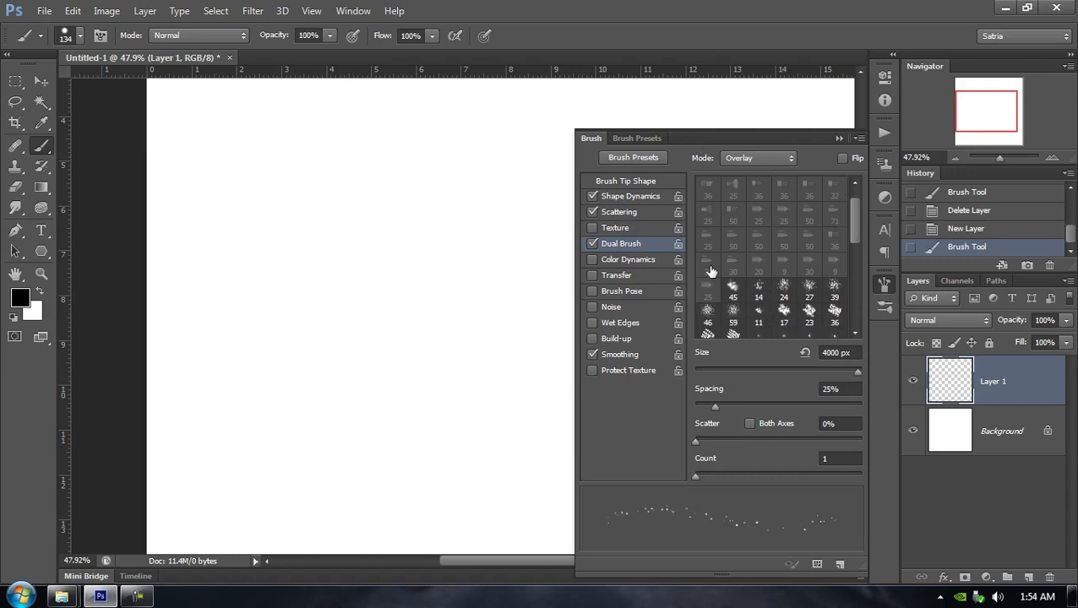
Set the Shape Dynamics minimum roundness to 11% and view the brush presets at the canvas
click(633, 196)
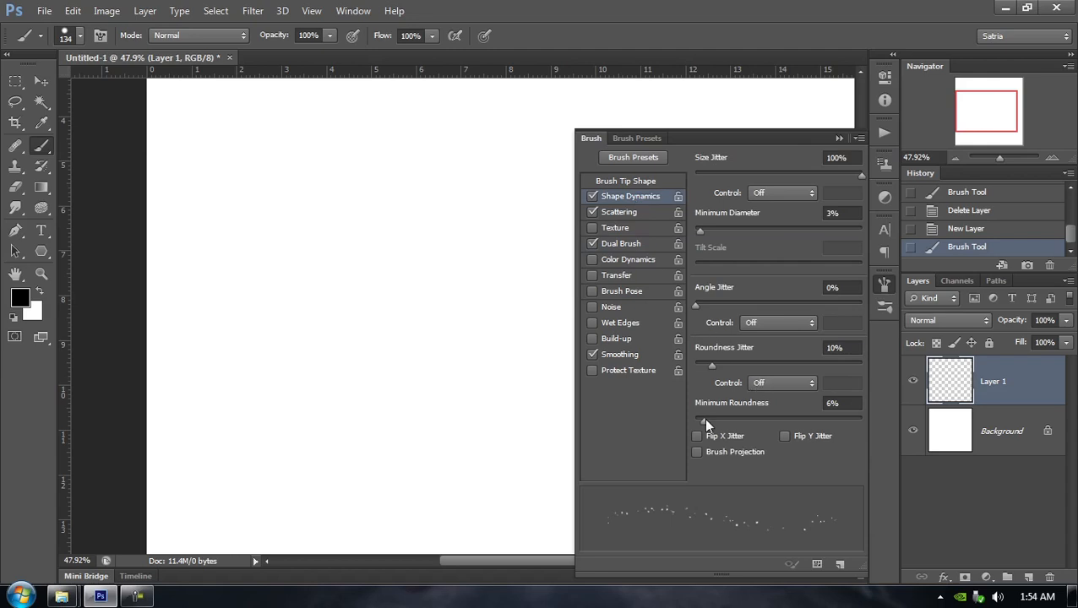
drag(706, 419, 712, 419)
right_click(349, 149)
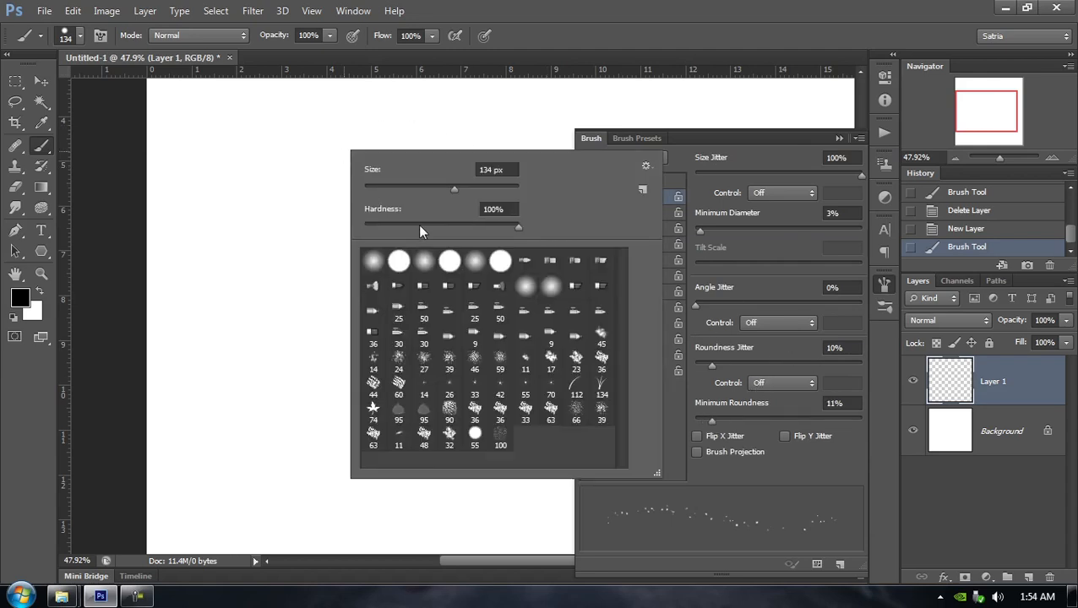
click(748, 16)
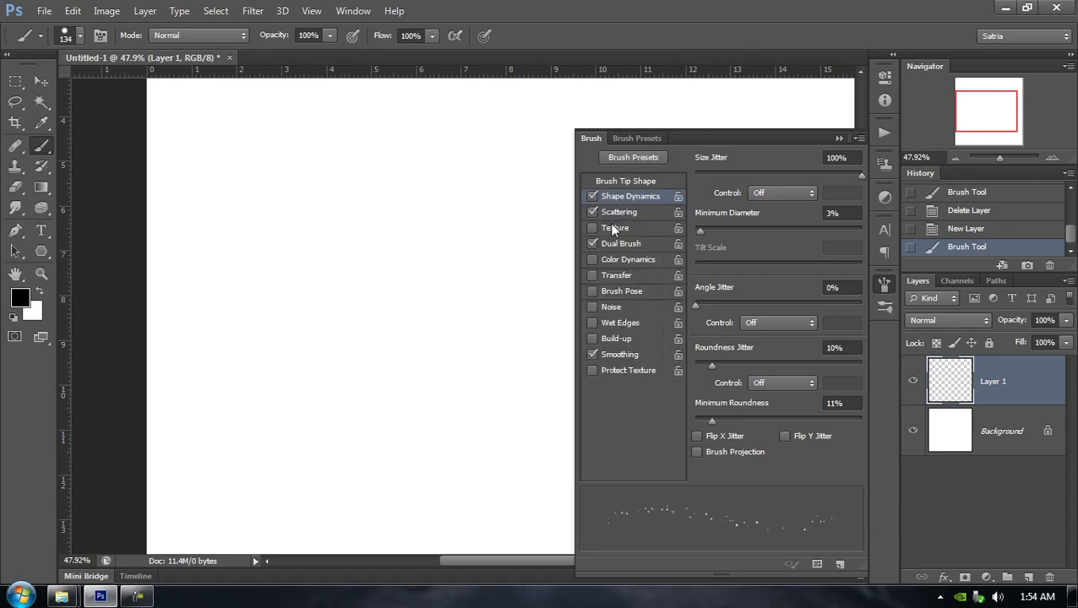
Choose the 63 px textured tip as the dual brush, and paint and undo a scattered test stroke
click(617, 246)
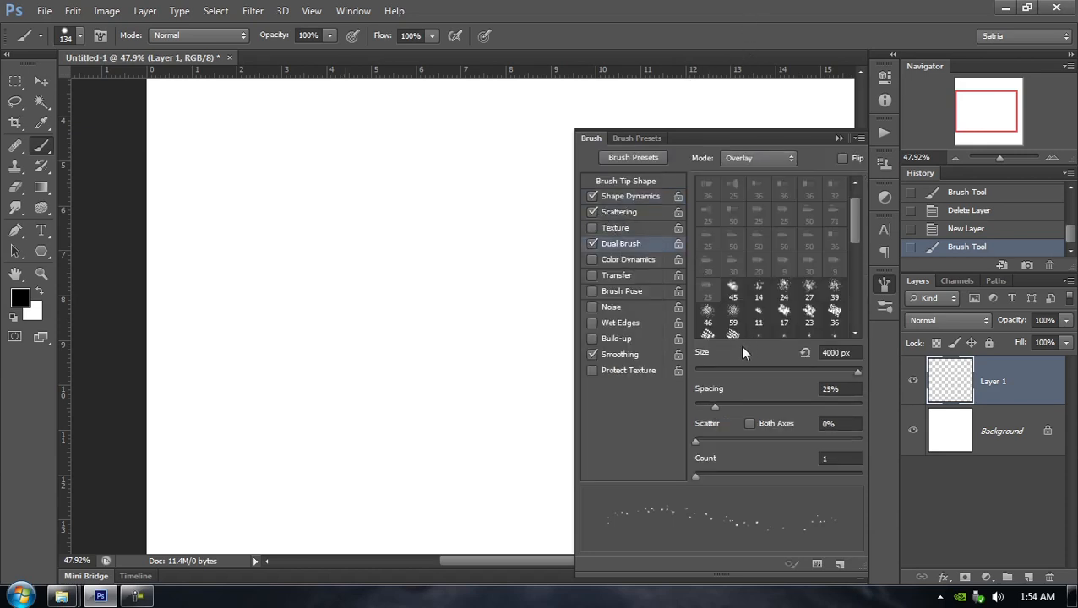
scroll(819, 326, down, 4)
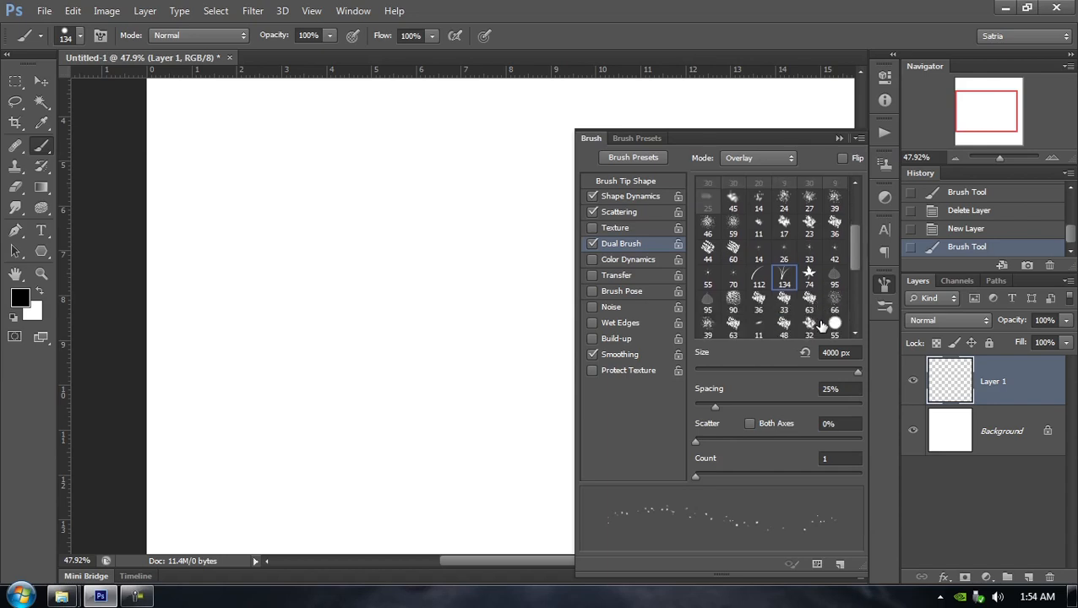
click(809, 299)
mouse_move(279, 191)
mouse_down()
mouse_move(373, 372)
mouse_move(423, 435)
mouse_move(509, 416)
mouse_move(525, 237)
mouse_up()
key(ctrl+z)
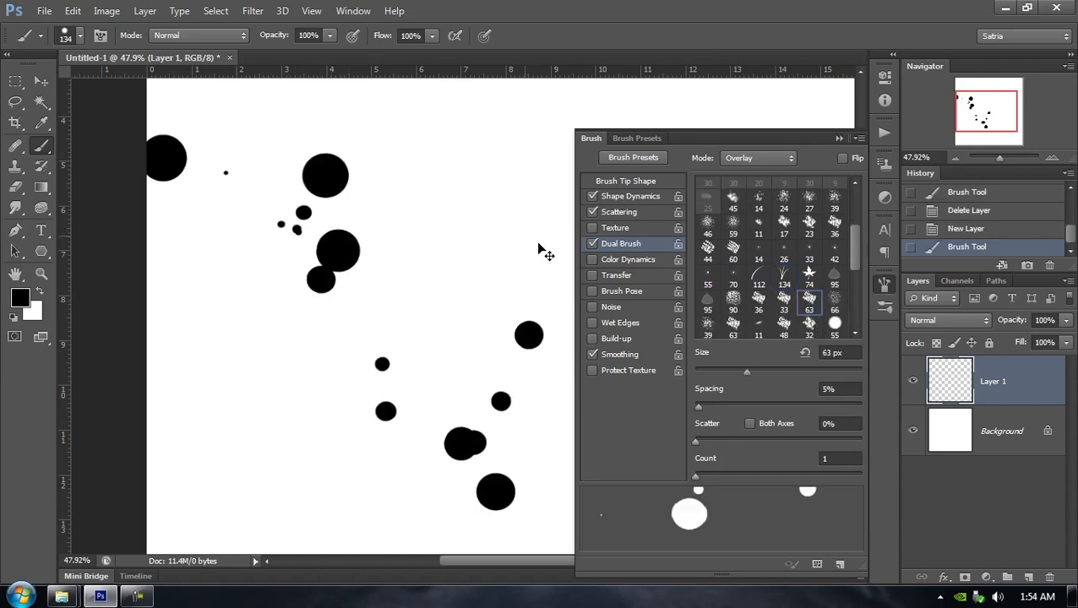
Set the dual brush to 130% spacing, 705% scatter and a count of 5, and paint and undo a test stroke
drag(699, 406, 789, 407)
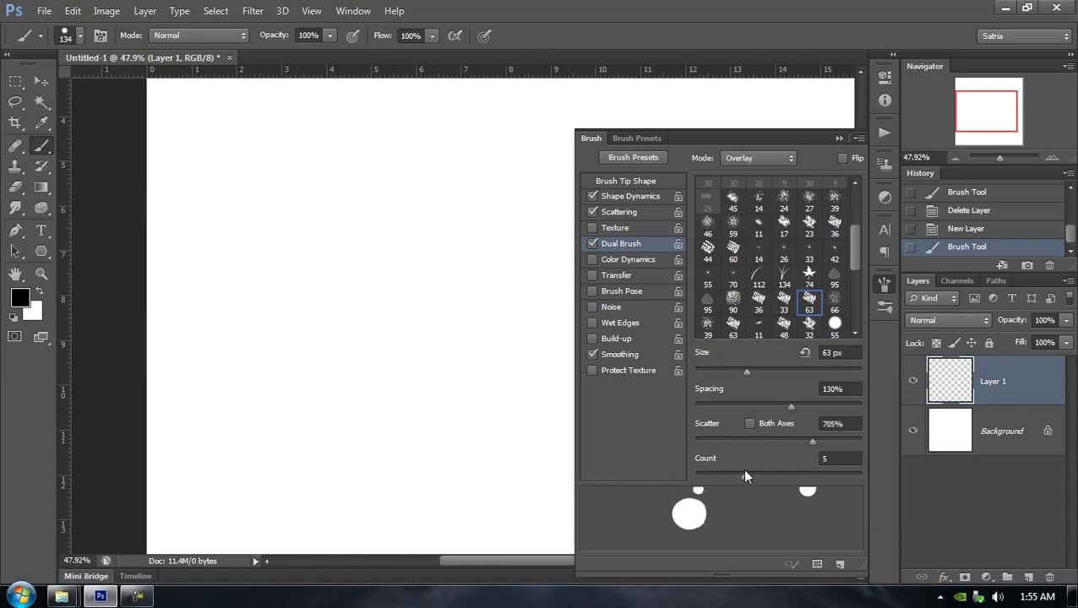
mouse_move(428, 181)
mouse_down()
mouse_move(401, 263)
mouse_move(402, 352)
mouse_move(375, 406)
mouse_move(423, 464)
mouse_move(471, 260)
mouse_move(393, 183)
mouse_move(298, 196)
mouse_move(265, 328)
mouse_move(376, 483)
mouse_move(438, 489)
mouse_up()
key(ctrl+z)
Set the dual brush spacing to 71% and its scatter to 81%, and paint and undo a test stroke
drag(790, 407, 705, 405)
mouse_move(741, 476)
mouse_down()
mouse_move(868, 474)
mouse_move(712, 466)
mouse_move(769, 476)
mouse_move(726, 470)
mouse_move(740, 478)
mouse_up()
mouse_move(706, 406)
mouse_down()
mouse_move(780, 407)
mouse_move(753, 408)
mouse_move(813, 368)
mouse_move(736, 363)
mouse_move(747, 368)
mouse_up()
mouse_move(787, 439)
mouse_down()
mouse_move(727, 431)
mouse_move(709, 440)
mouse_up()
mouse_move(231, 164)
mouse_down()
mouse_move(301, 223)
mouse_move(356, 335)
mouse_move(412, 388)
mouse_move(477, 323)
mouse_move(460, 230)
mouse_move(490, 247)
mouse_up()
key(ctrl+z)
Toggle Dual Brush off and on, set it to Color Dodge with the 23 px tip, and paint a test stroke
click(592, 244)
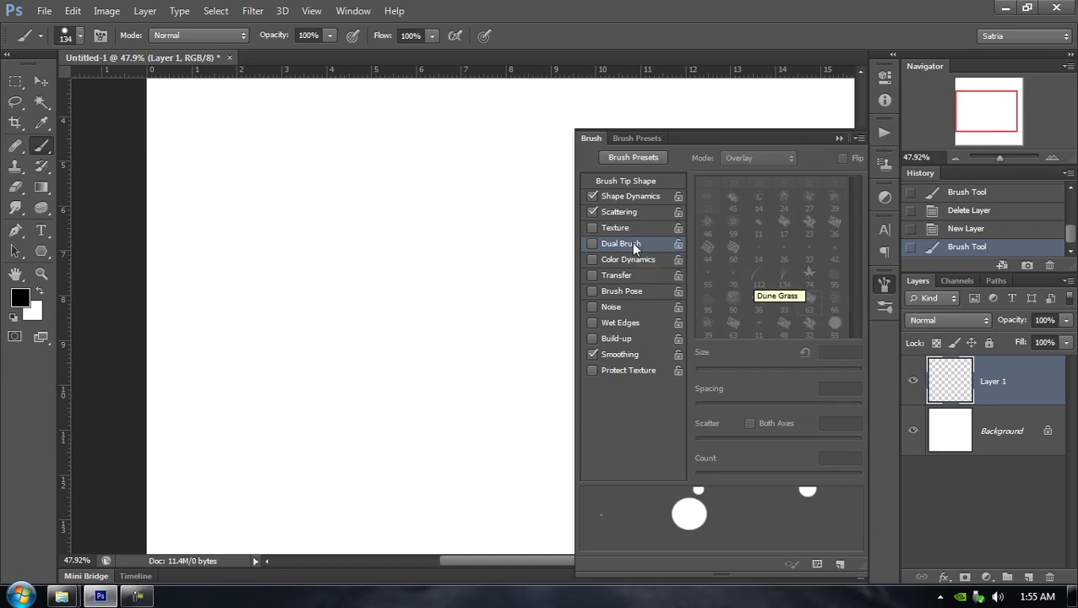
click(607, 250)
scroll(806, 283, up, 5)
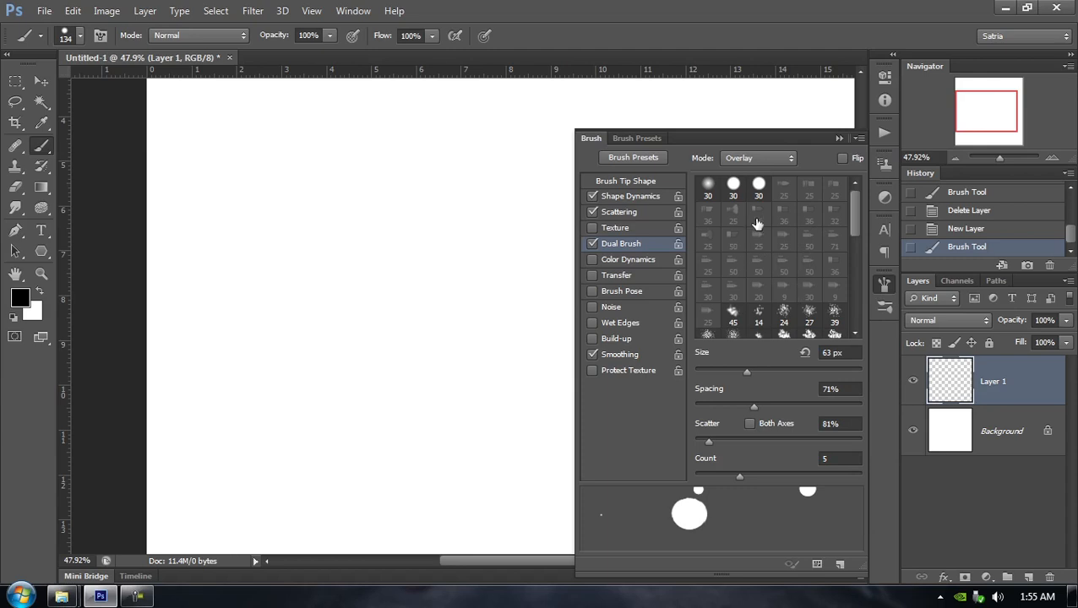
click(785, 160)
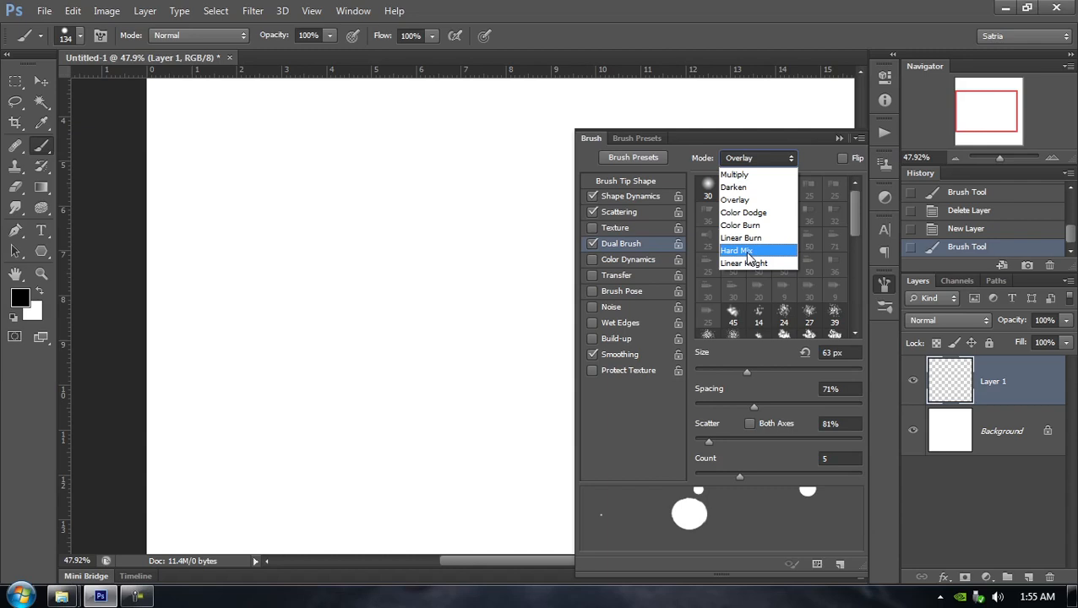
click(731, 212)
scroll(782, 326, down, 2)
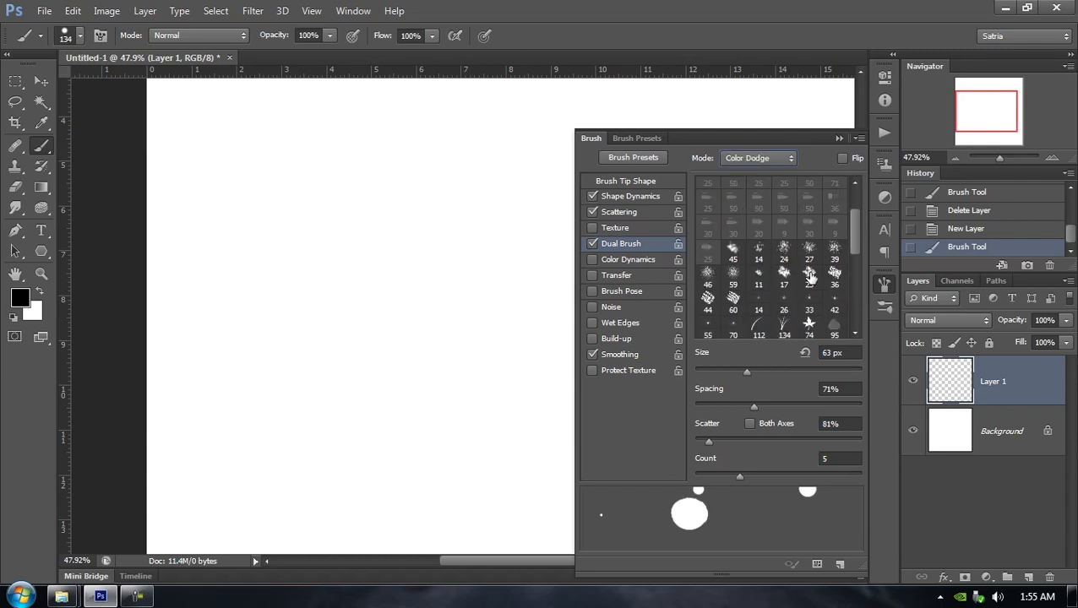
click(808, 272)
mouse_move(337, 232)
mouse_down()
mouse_move(411, 410)
mouse_move(490, 421)
mouse_move(478, 236)
mouse_move(500, 266)
mouse_up()
Set the dual brush scatter to 705% and its blend mode to Multiply
click(737, 159)
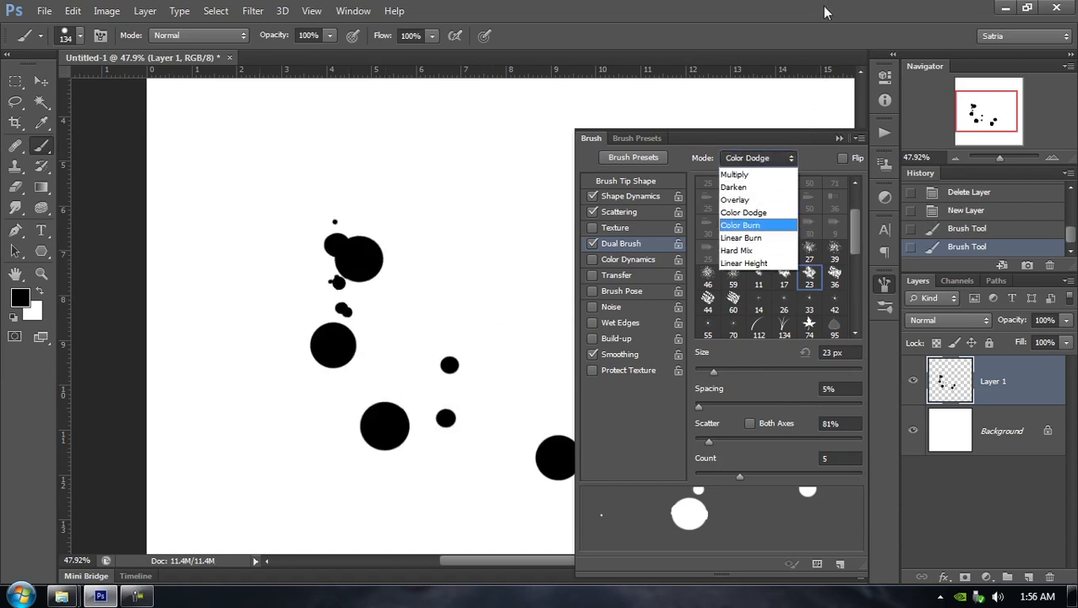
click(770, 144)
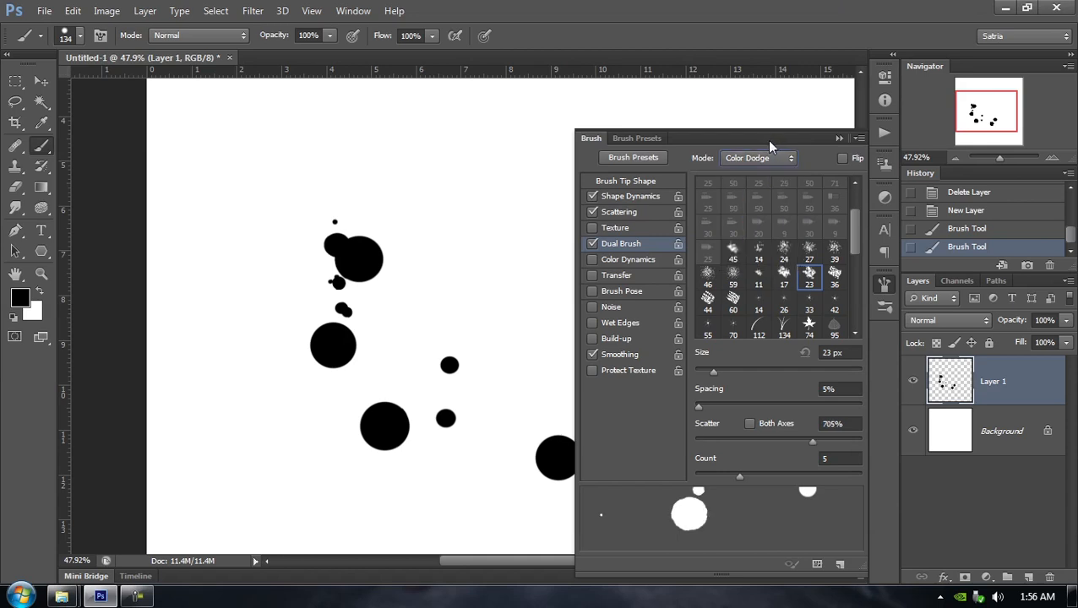
click(767, 155)
click(757, 173)
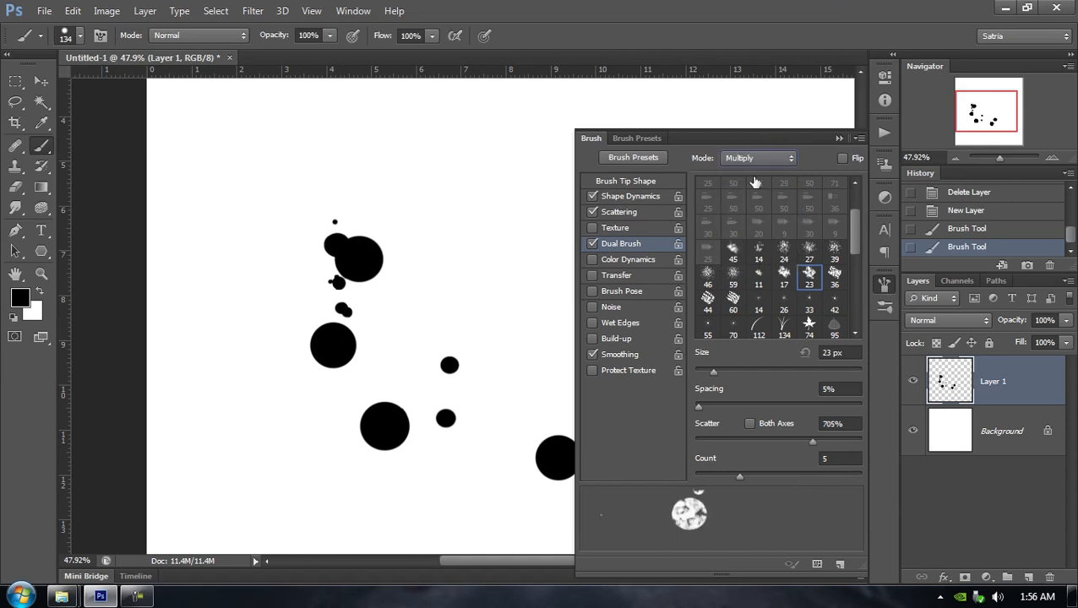
Turn Dual Brush off and revert the document to the New Layer history state
click(591, 244)
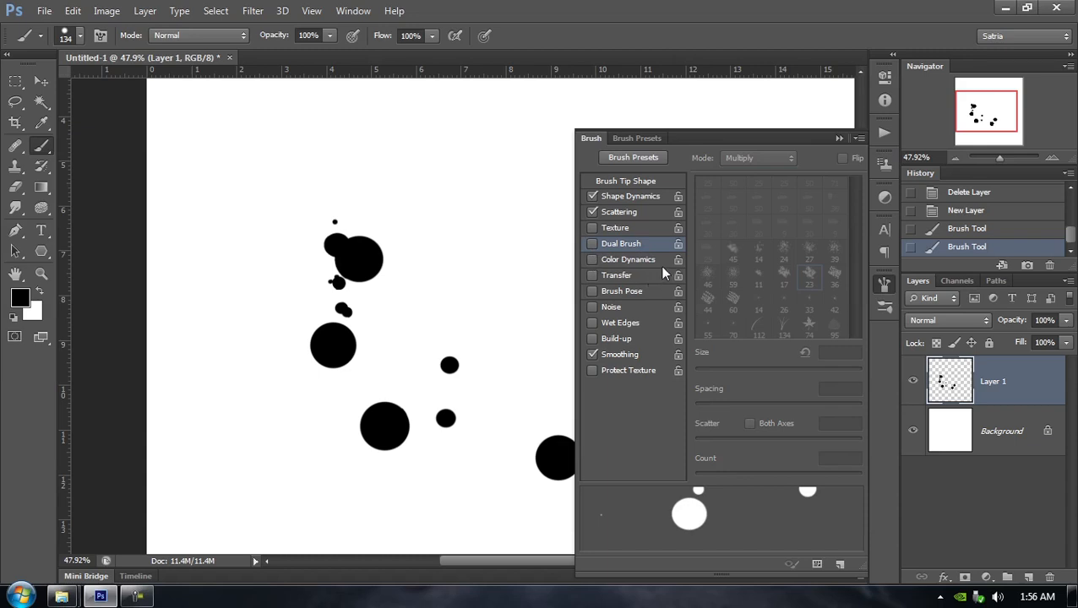
click(971, 212)
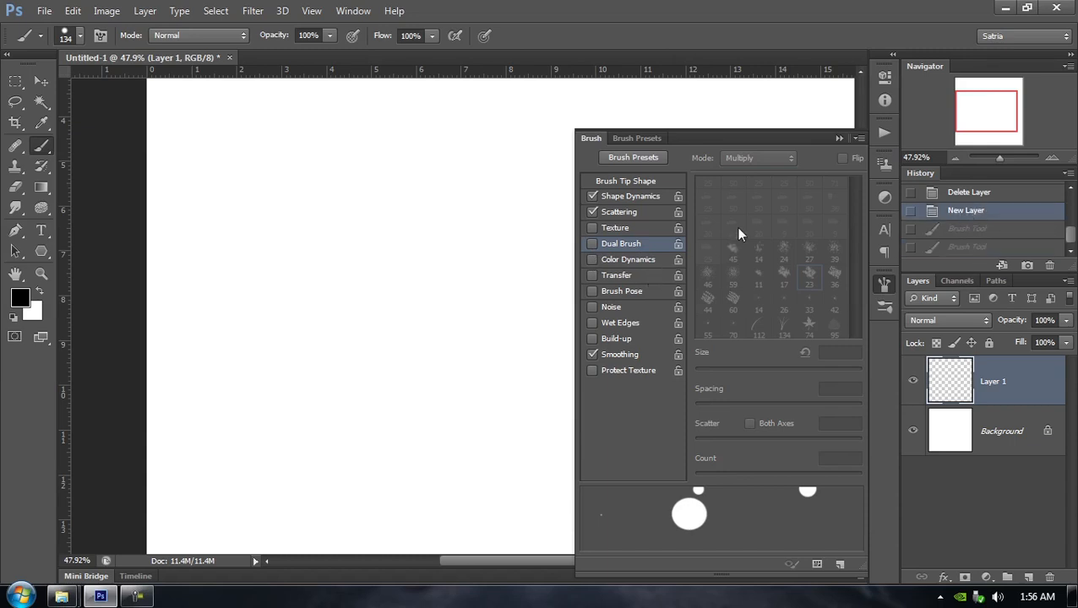
Turn Color Dynamics on, and paint and undo a scattered test stroke
click(605, 260)
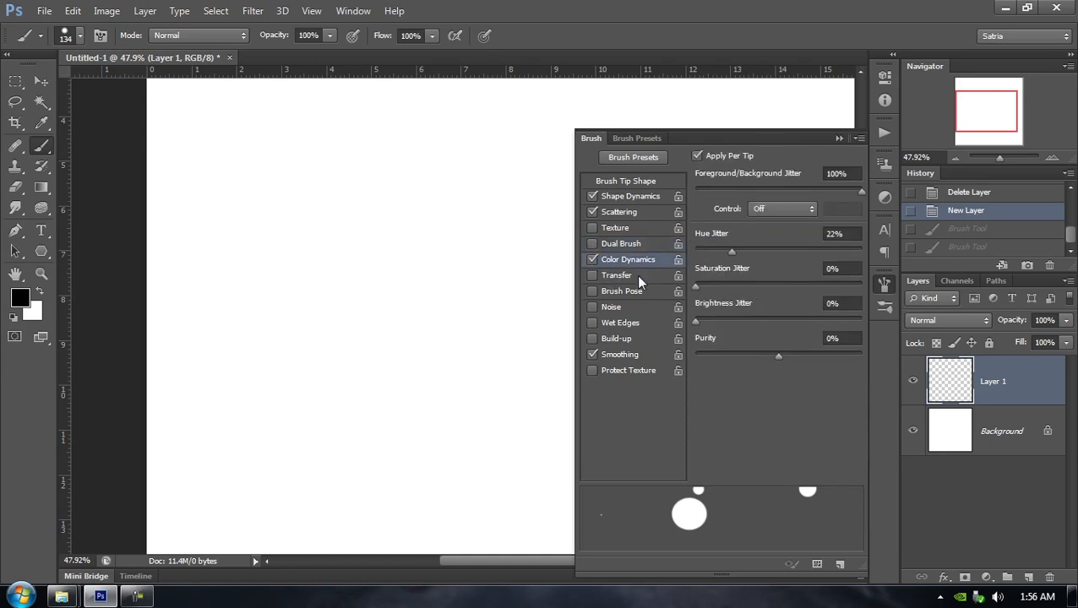
mouse_move(225, 152)
mouse_down()
mouse_move(413, 370)
mouse_move(457, 386)
mouse_move(471, 330)
mouse_up()
key(ctrl+z)
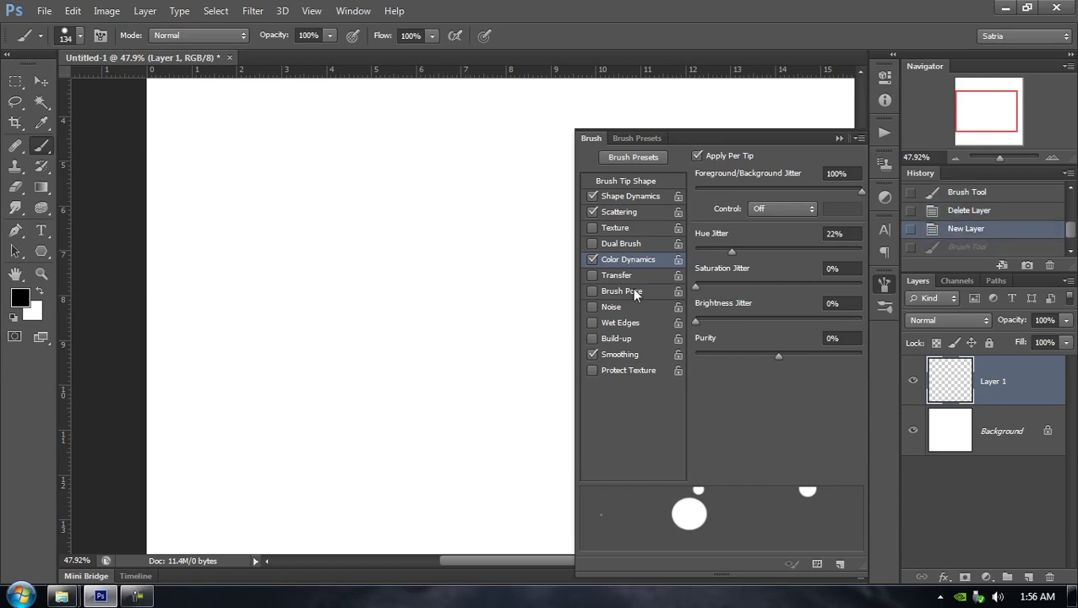
Review the Scattering and Shape Dynamics settings, and paint and undo another test stroke
click(633, 212)
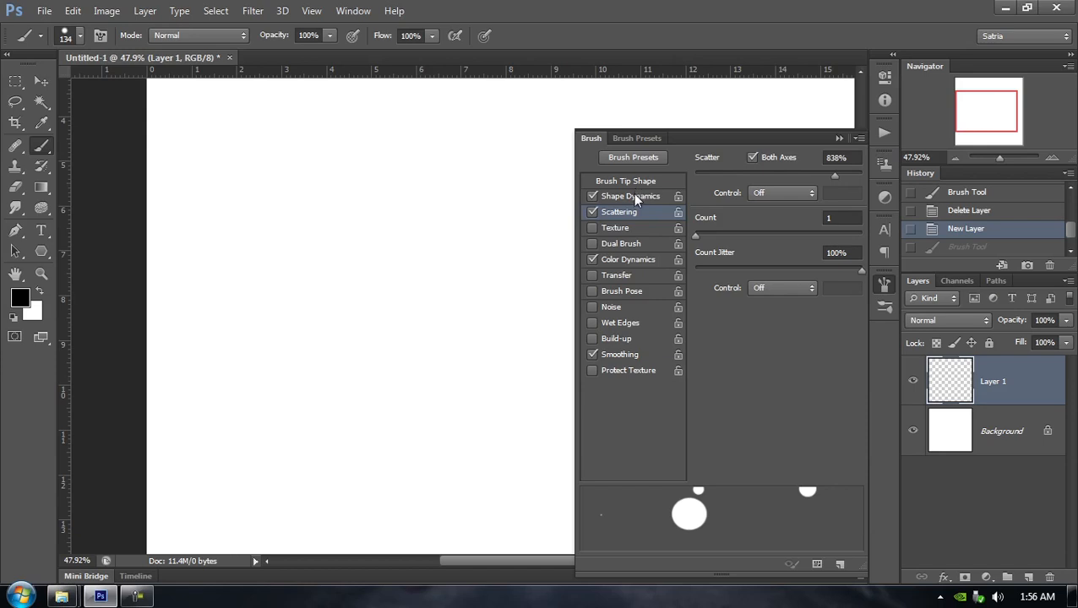
click(635, 197)
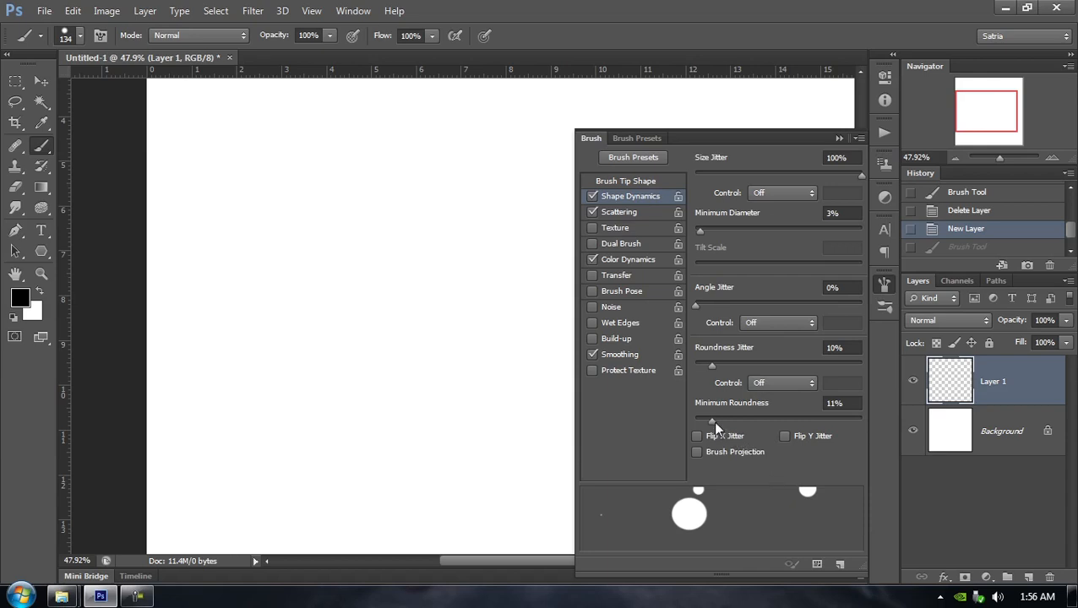
mouse_move(378, 202)
mouse_down()
mouse_move(384, 312)
mouse_move(484, 431)
mouse_up()
key(ctrl+z)
Return to the Color Dynamics settings and set the foreground color to pure red, ff0000
click(615, 257)
click(26, 299)
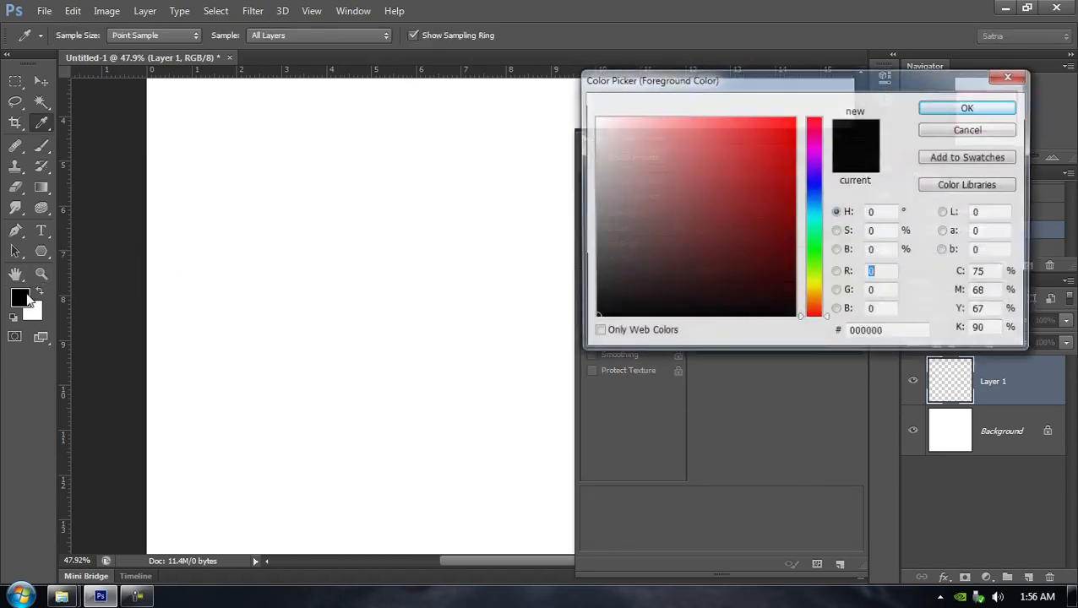
mouse_move(734, 164)
mouse_down()
mouse_move(824, 118)
mouse_move(890, 126)
mouse_up()
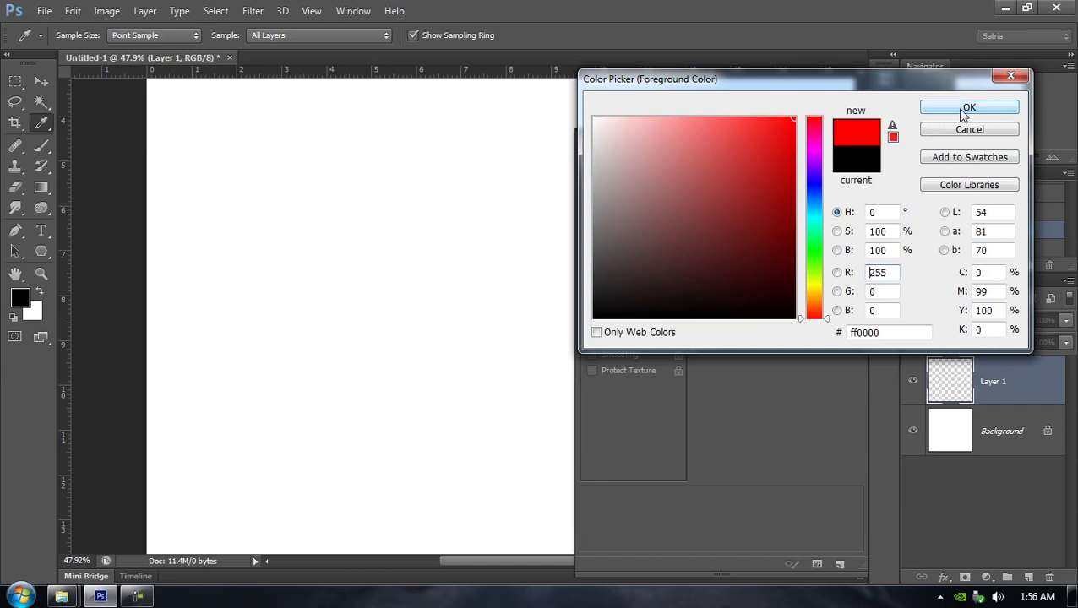
click(962, 112)
Set the background color to light blue, 00aeff, and return to the Brush tool's Color Dynamics settings
click(32, 311)
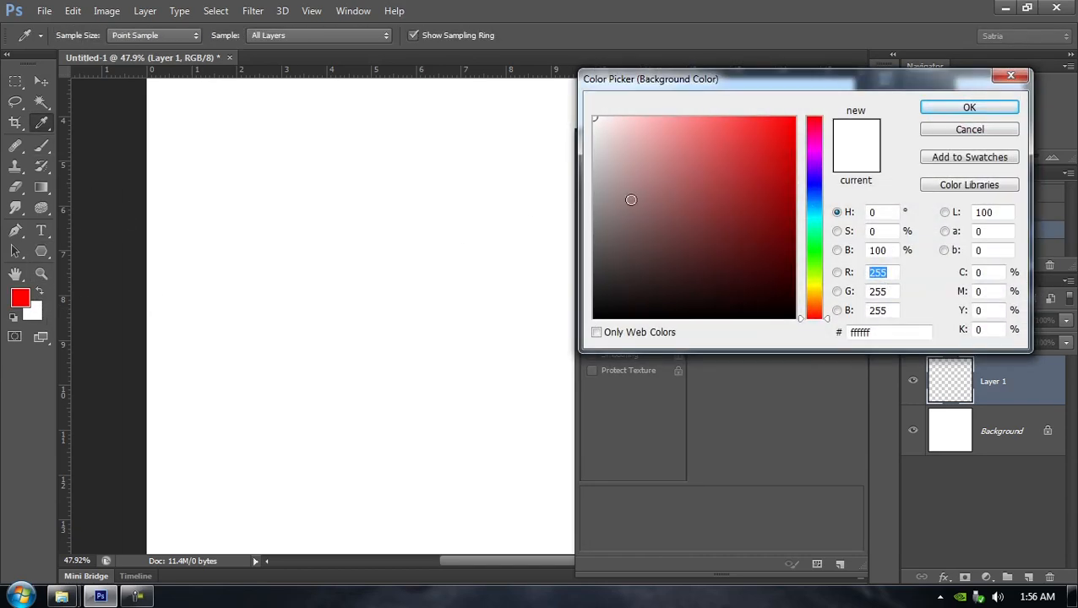
click(809, 206)
drag(764, 142, 961, 88)
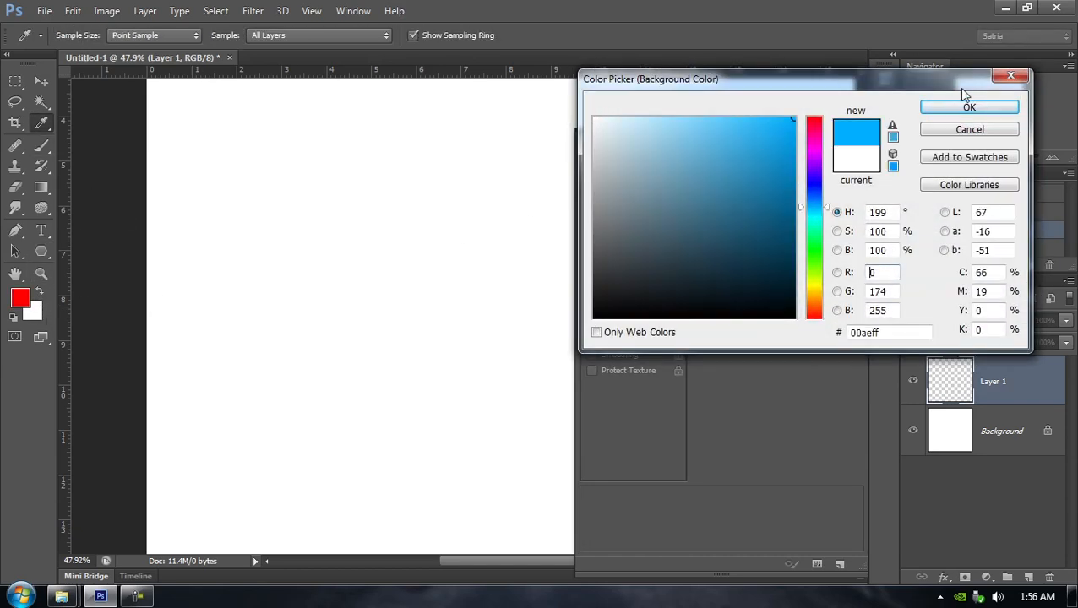
click(969, 107)
key(b)
key(F5)
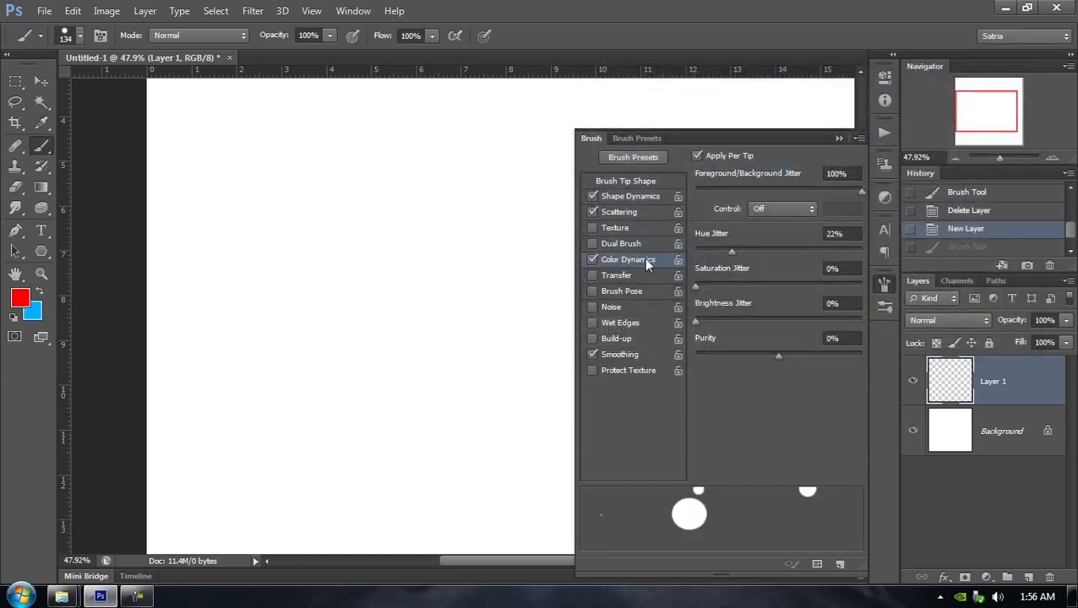
Paint and undo two scattered test strokes using the red and blue color jitter
mouse_move(241, 140)
mouse_down()
mouse_move(314, 224)
mouse_move(447, 439)
mouse_move(532, 467)
mouse_move(533, 213)
mouse_move(500, 141)
mouse_move(429, 169)
mouse_move(292, 182)
mouse_move(208, 253)
mouse_up()
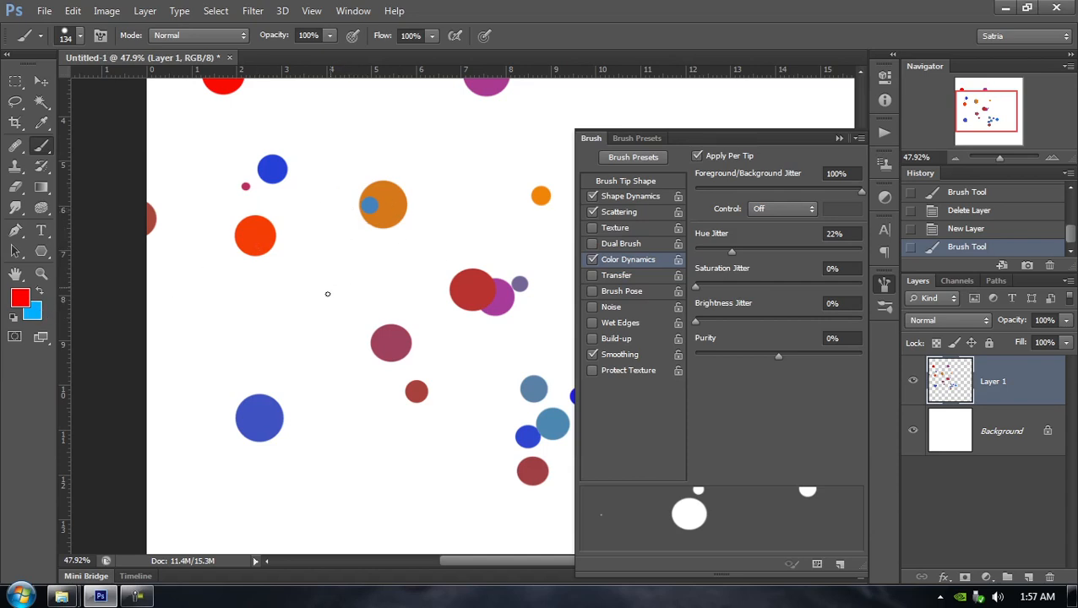
key(ctrl+z)
mouse_move(284, 118)
mouse_down()
mouse_move(364, 304)
mouse_move(388, 397)
mouse_move(308, 403)
mouse_move(258, 236)
mouse_move(413, 161)
mouse_move(498, 147)
mouse_move(533, 348)
mouse_move(424, 425)
mouse_move(207, 184)
mouse_move(215, 336)
mouse_move(348, 276)
mouse_move(428, 132)
mouse_move(544, 102)
mouse_move(442, 416)
mouse_move(456, 464)
mouse_up()
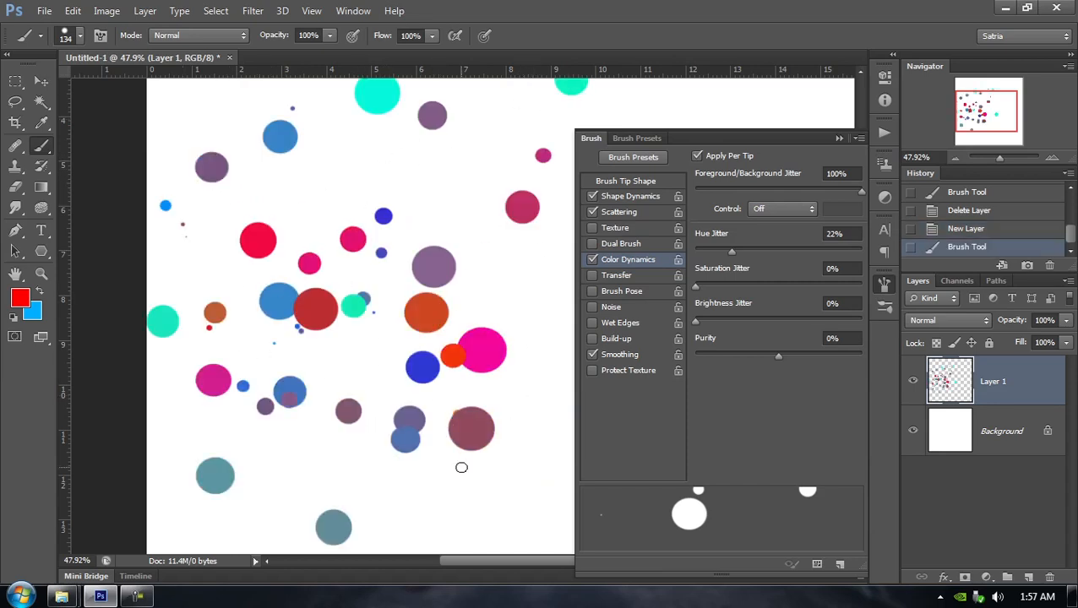
key(ctrl+z)
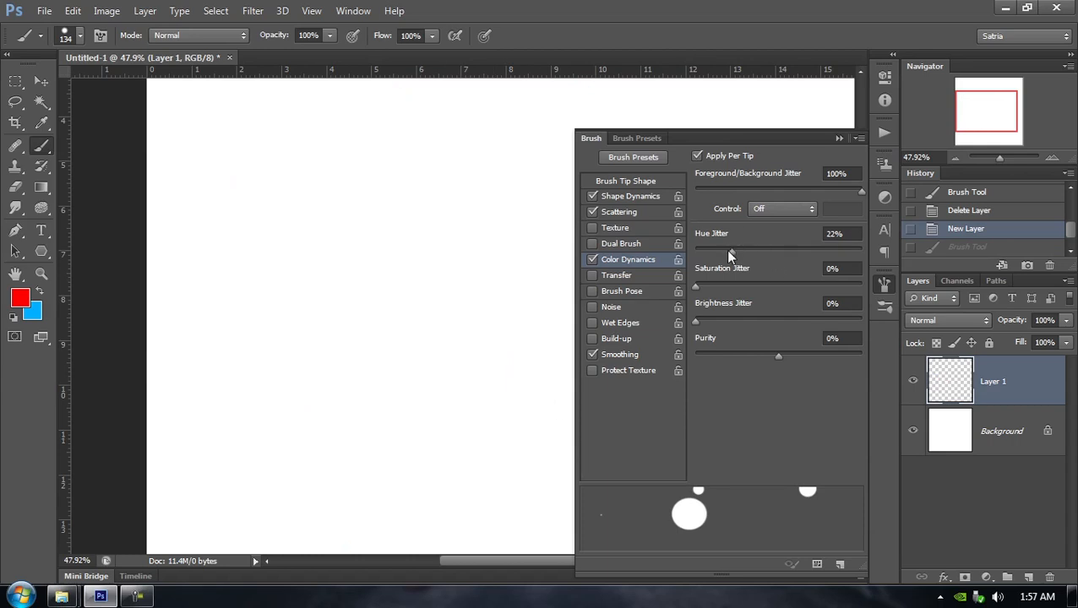
Set Hue Jitter to 33%, and paint and undo a test stroke
mouse_move(728, 251)
mouse_down()
mouse_move(716, 250)
mouse_move(727, 245)
mouse_up()
mouse_move(315, 128)
mouse_down()
mouse_move(312, 171)
mouse_move(372, 385)
mouse_up()
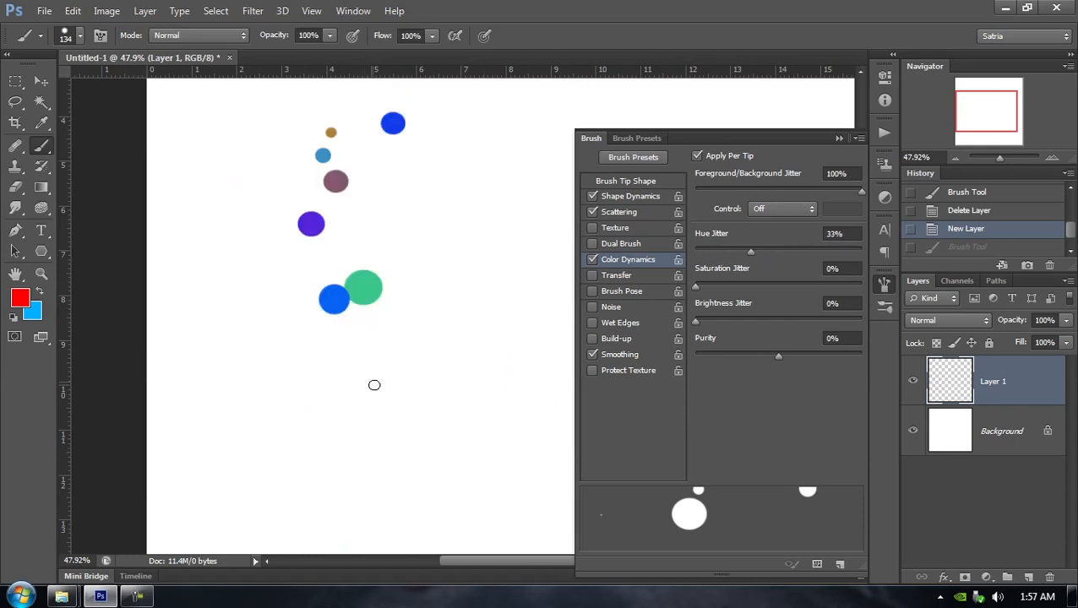
key(ctrl+z)
Set Saturation Jitter to 2% and Purity to -100%, painting and undoing test strokes to try them
drag(695, 284, 787, 288)
mouse_move(296, 245)
mouse_down()
mouse_move(286, 279)
mouse_move(432, 383)
mouse_move(464, 193)
mouse_move(471, 201)
mouse_up()
key(ctrl+z)
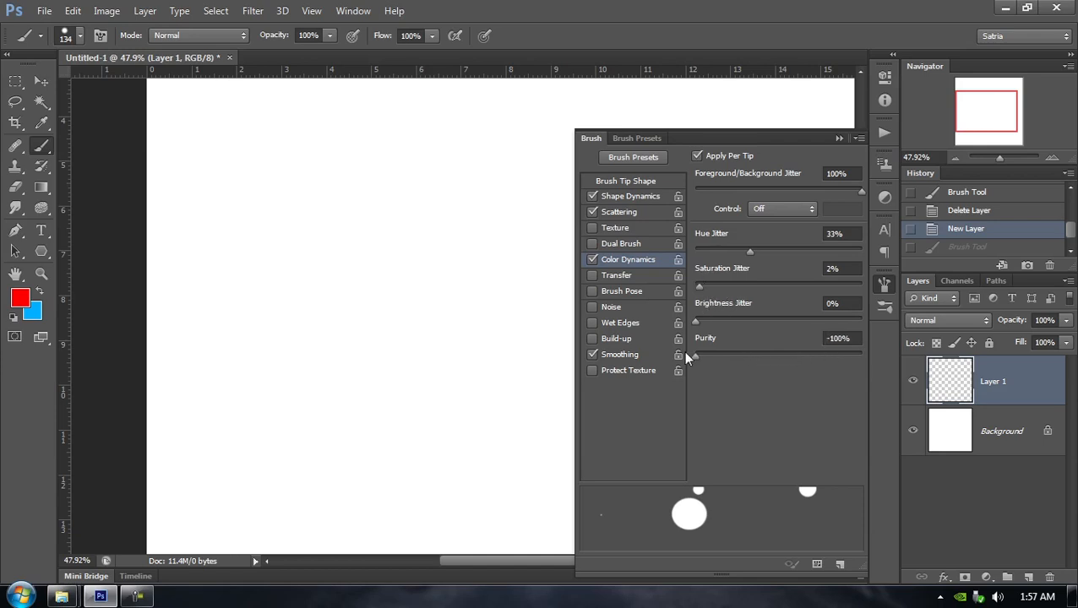
drag(288, 179, 414, 411)
key(ctrl+z)
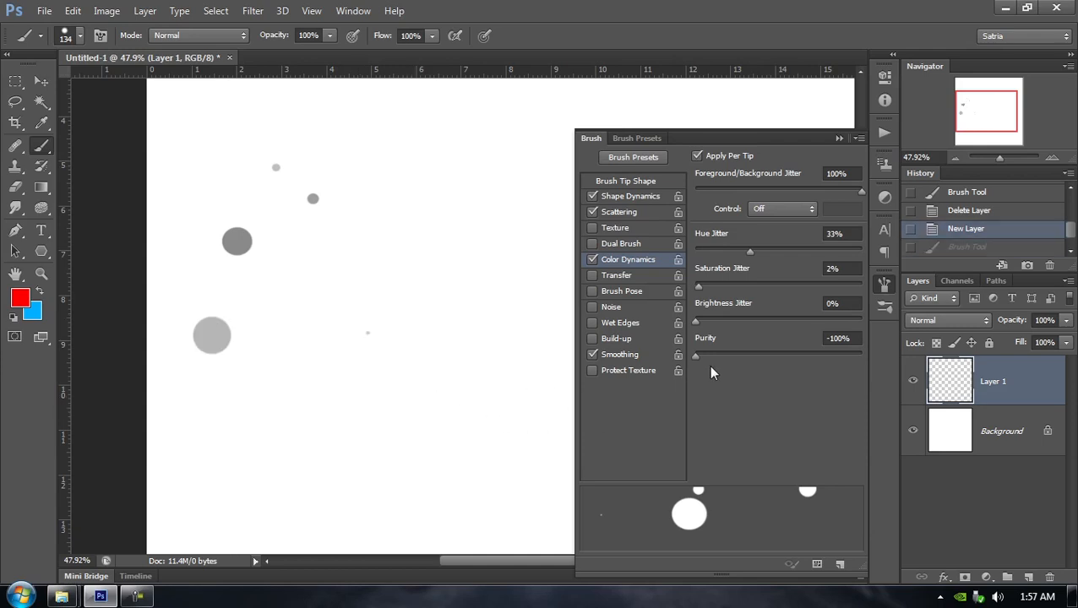
Try Purity at +38% and at -26%, painting and undoing a test stroke with each
drag(696, 356, 813, 357)
mouse_move(291, 99)
mouse_down()
mouse_move(305, 284)
mouse_move(374, 447)
mouse_up()
key(ctrl+z)
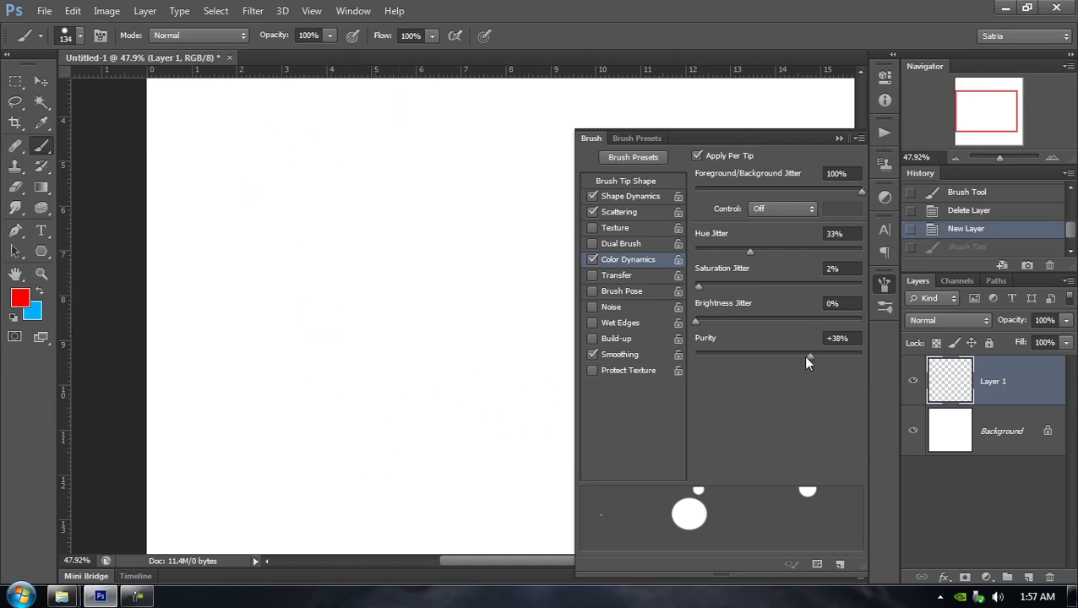
drag(759, 356, 755, 356)
mouse_move(230, 115)
mouse_down()
mouse_move(242, 187)
mouse_move(332, 358)
mouse_move(442, 180)
mouse_move(470, 337)
mouse_move(480, 169)
mouse_move(328, 268)
mouse_move(286, 198)
mouse_move(261, 397)
mouse_move(453, 298)
mouse_move(435, 227)
mouse_move(505, 130)
mouse_up()
key(ctrl+z)
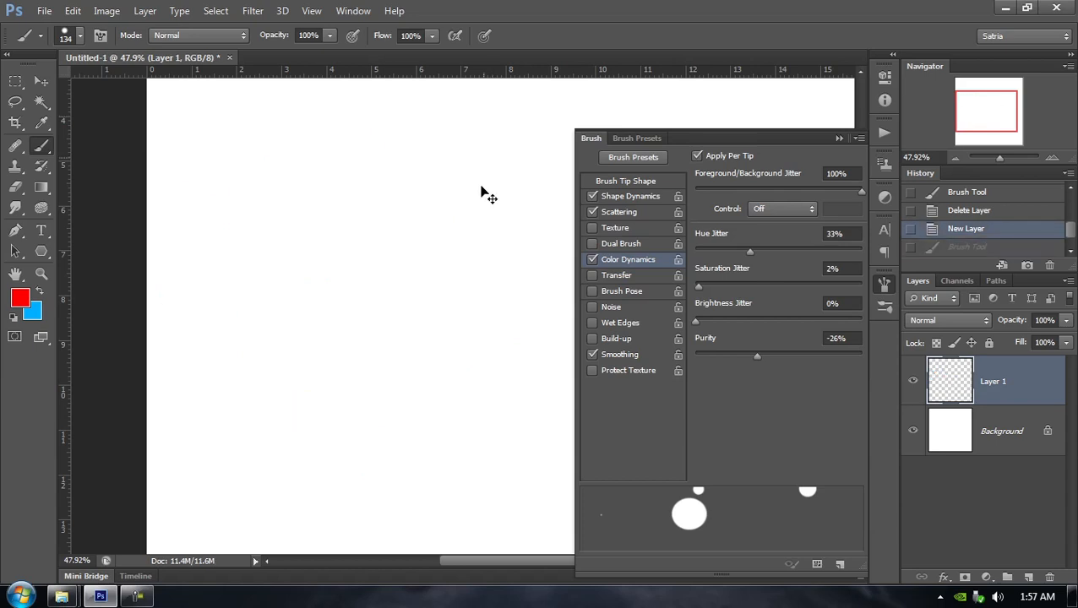
Paint and undo a test stroke with Texture and Color Dynamics combined, and switch both off
click(592, 259)
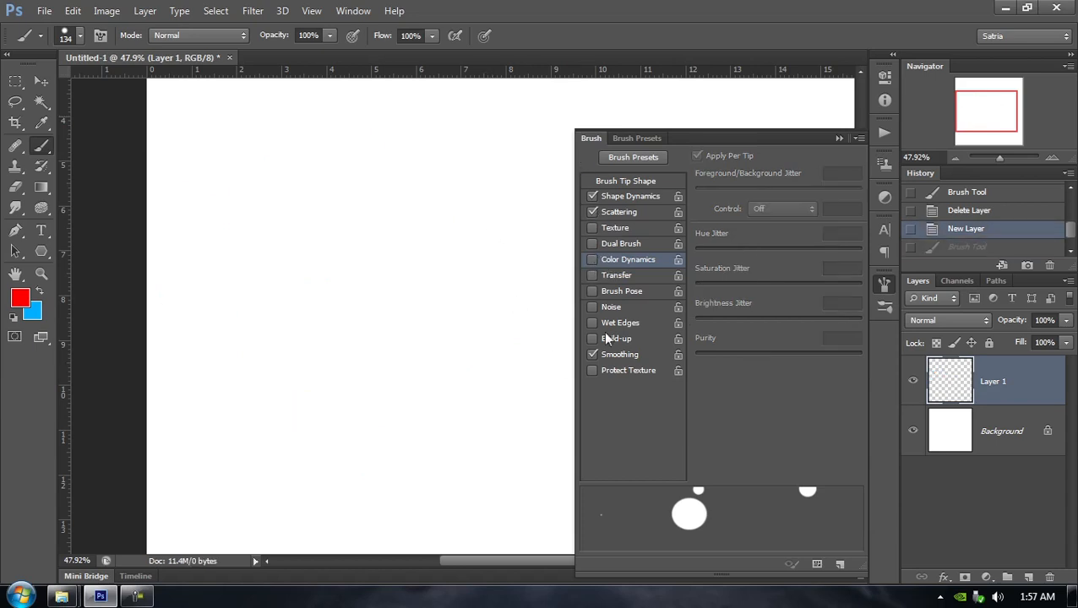
click(592, 227)
click(592, 259)
mouse_move(236, 195)
mouse_down()
mouse_move(267, 276)
mouse_move(469, 477)
mouse_move(486, 248)
mouse_move(339, 210)
mouse_up()
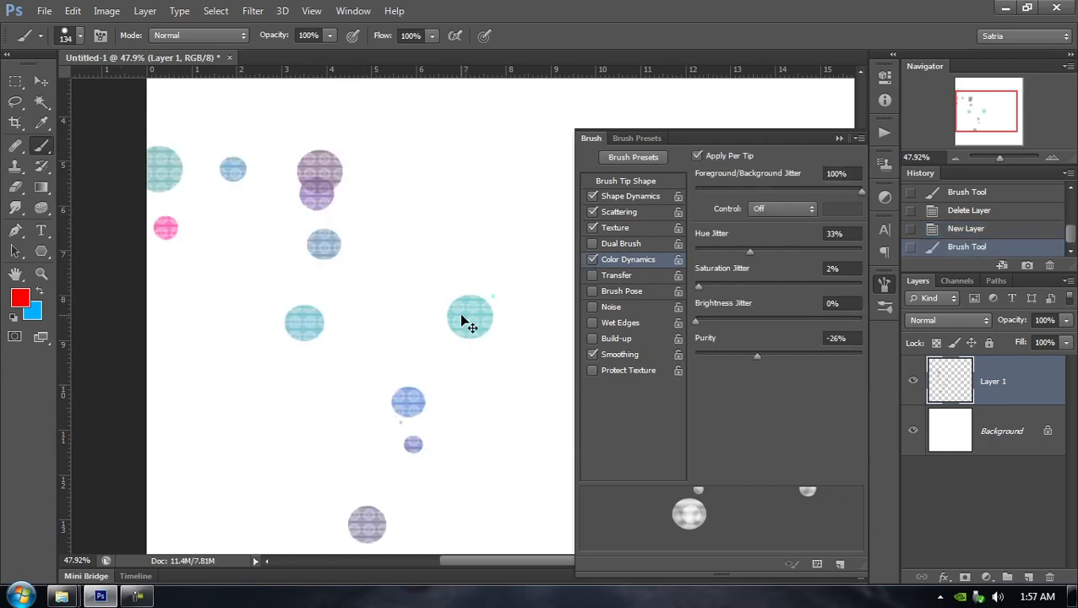
key(ctrl+z)
click(591, 227)
click(592, 260)
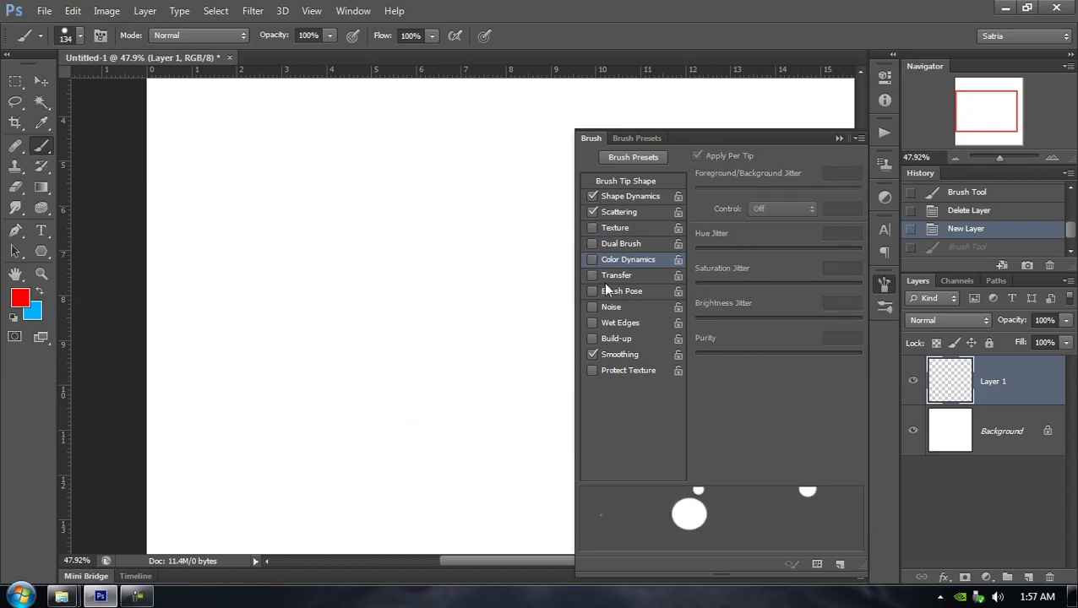
Turn Transfer on with Opacity Jitter at 61%, painting and undoing test strokes before and after the change
click(610, 277)
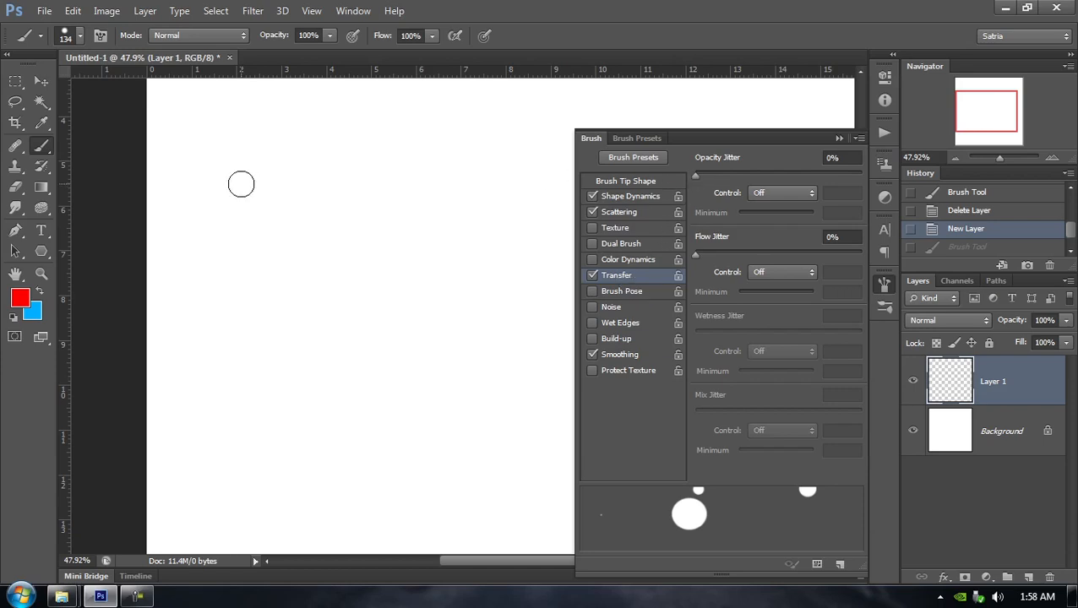
mouse_move(244, 183)
mouse_down()
mouse_move(342, 323)
mouse_move(399, 427)
mouse_move(476, 273)
mouse_move(462, 168)
mouse_move(326, 171)
mouse_move(237, 319)
mouse_move(404, 493)
mouse_move(513, 228)
mouse_up()
key(ctrl+z)
drag(692, 175, 797, 193)
mouse_move(320, 189)
mouse_down()
mouse_move(363, 323)
mouse_move(433, 428)
mouse_move(495, 258)
mouse_move(423, 181)
mouse_move(332, 195)
mouse_move(260, 242)
mouse_move(242, 353)
mouse_move(491, 490)
mouse_up()
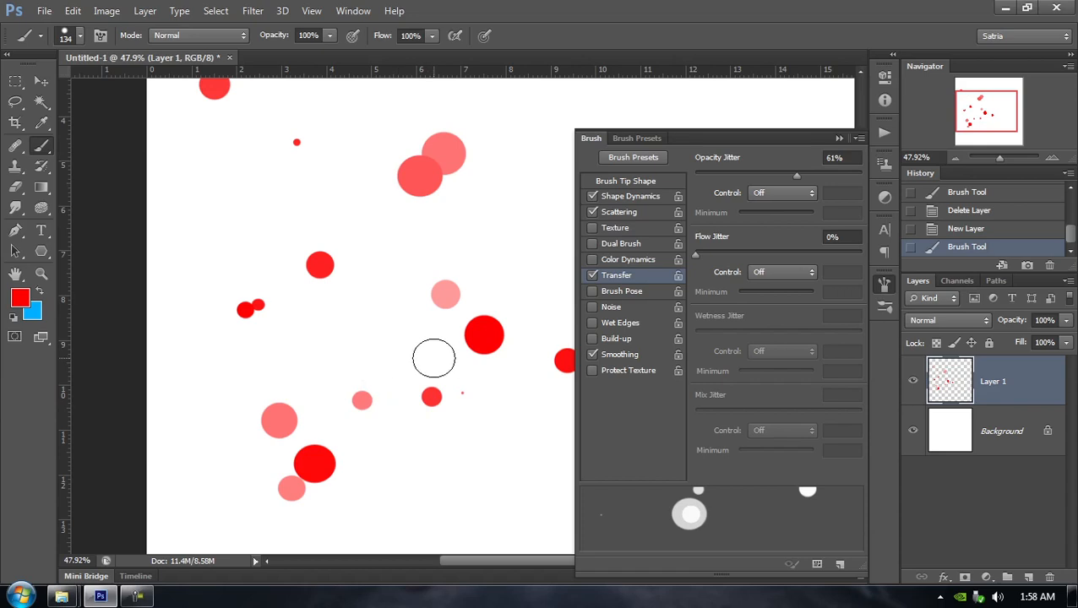
key(ctrl+z)
Set Flow Jitter to 75%, paint and undo a test stroke, and look at the Opacity Jitter control options
mouse_move(714, 265)
mouse_down()
mouse_move(722, 255)
mouse_move(820, 254)
mouse_up()
mouse_move(332, 204)
mouse_down()
mouse_move(343, 323)
mouse_move(405, 450)
mouse_move(538, 422)
mouse_move(435, 202)
mouse_move(256, 205)
mouse_move(219, 364)
mouse_move(356, 377)
mouse_up()
key(ctrl+z)
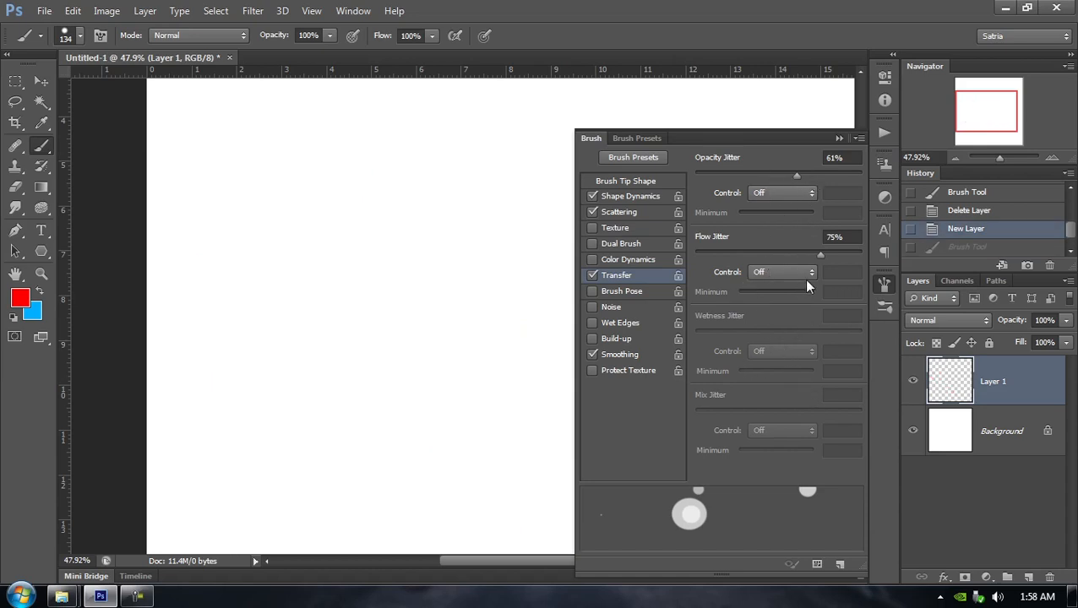
click(795, 190)
click(797, 193)
Replace Transfer with Brush Pose, set Tilt X to -15%, and paint and undo a test stroke
click(591, 276)
click(597, 288)
mouse_move(303, 159)
mouse_down()
mouse_move(325, 260)
mouse_move(419, 415)
mouse_move(464, 334)
mouse_move(464, 306)
mouse_up()
key(ctrl+z)
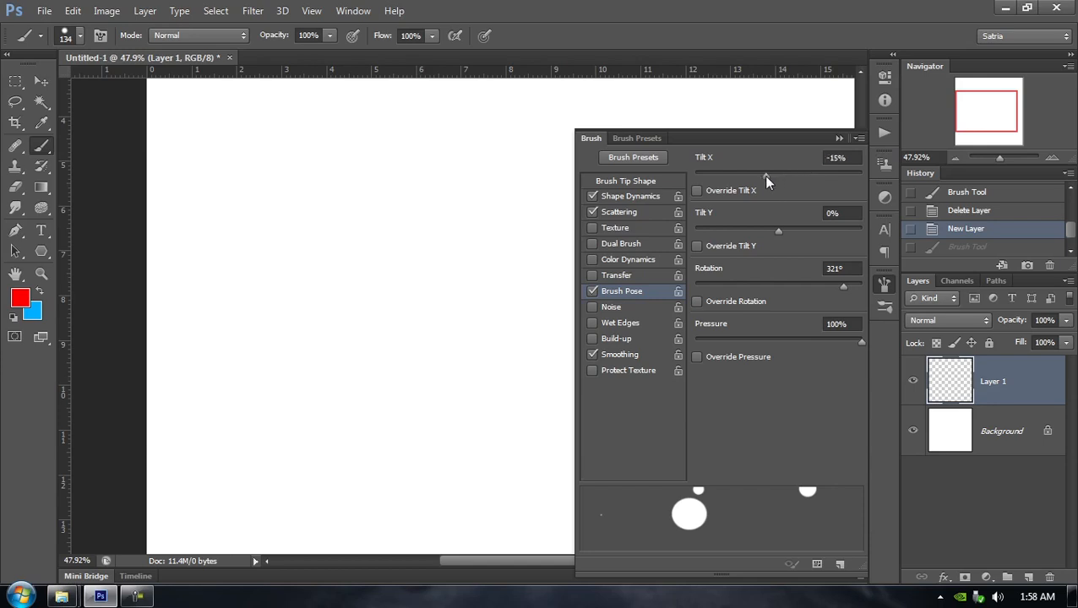
Choose the 134 px grass brush preset and turn Brush Pose on for it
right_click(299, 281)
click(560, 493)
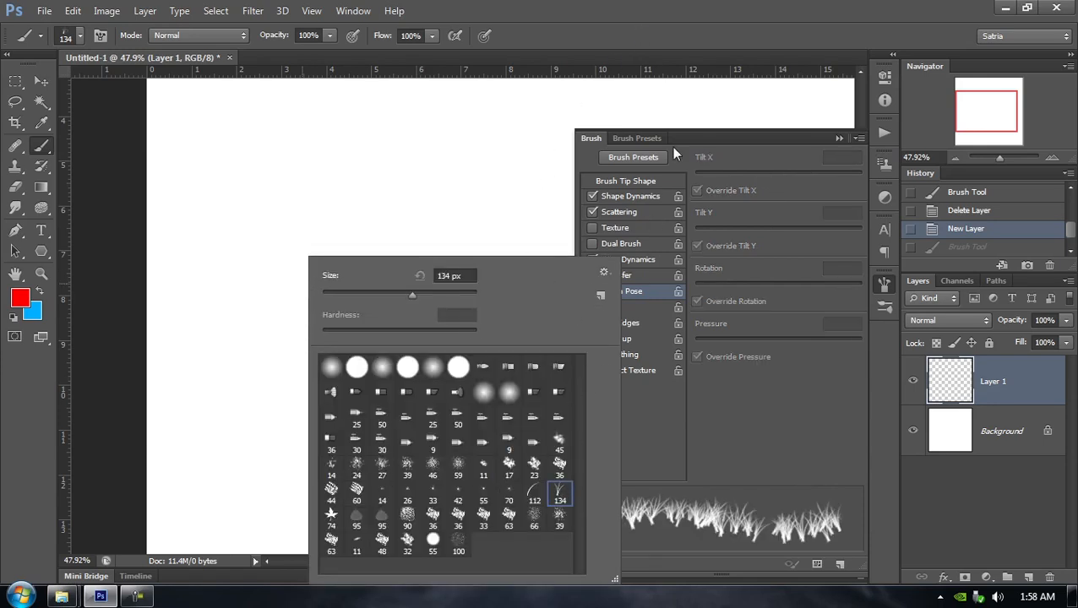
click(733, 140)
click(604, 290)
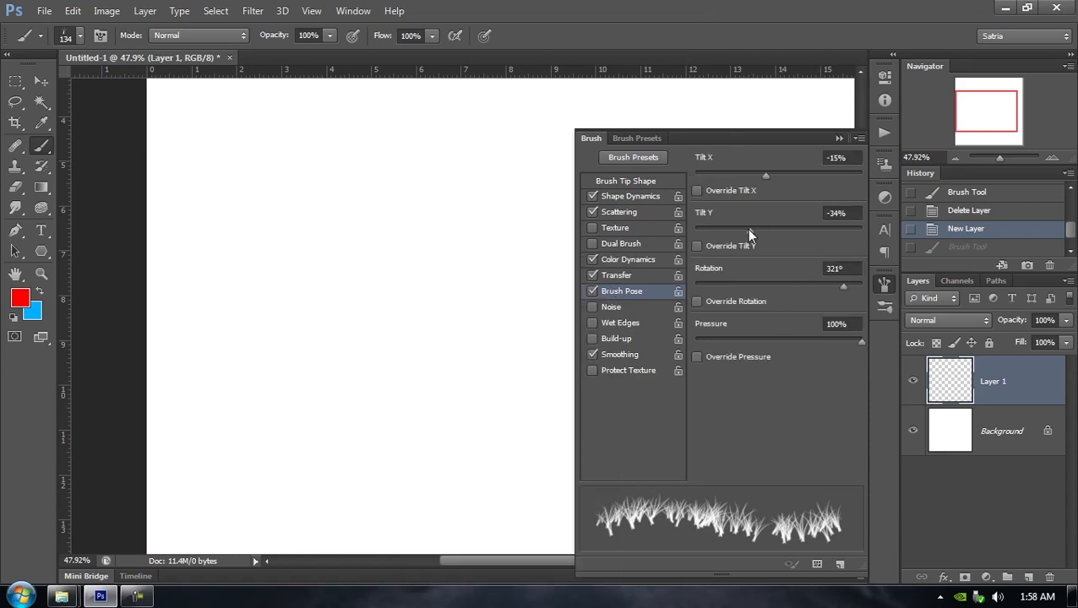
Set the brush pose to Tilt X -56%, Tilt Y 39%, Rotation 286° and Pressure 60%
drag(785, 228, 809, 228)
drag(762, 174, 676, 177)
click(792, 333)
Choose the second, hard round brush preset and turn on Shape Dynamics, Scattering and Color Dynamics
right_click(345, 199)
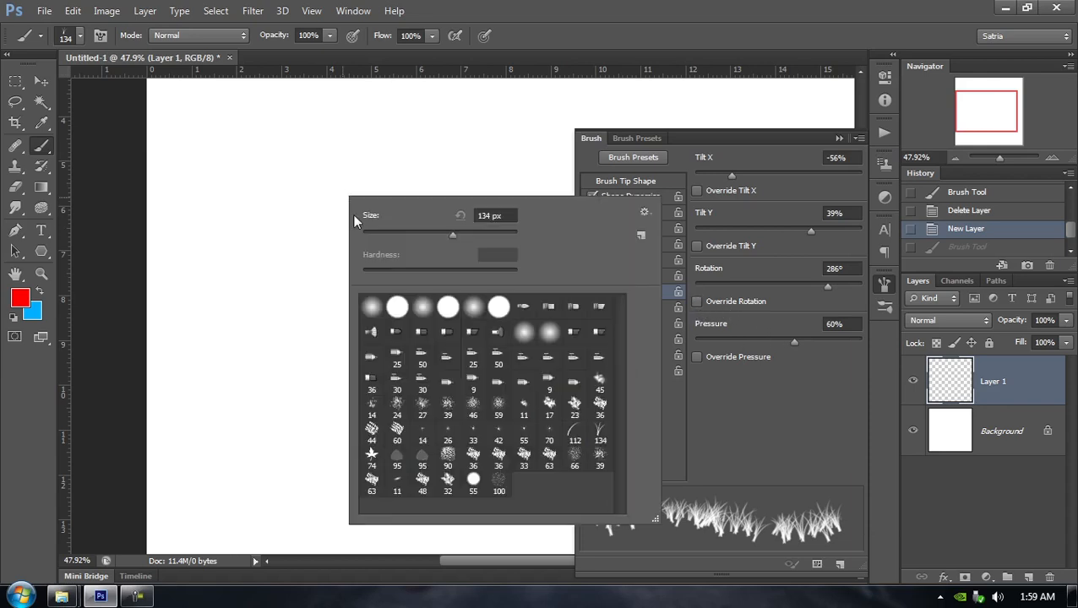
click(397, 306)
click(748, 133)
click(609, 196)
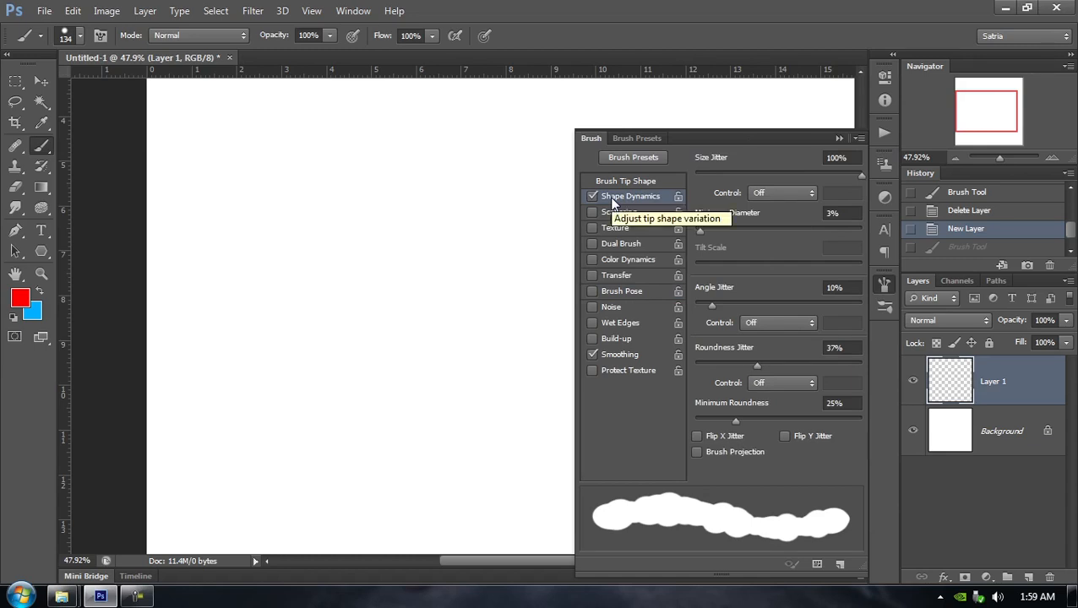
click(611, 214)
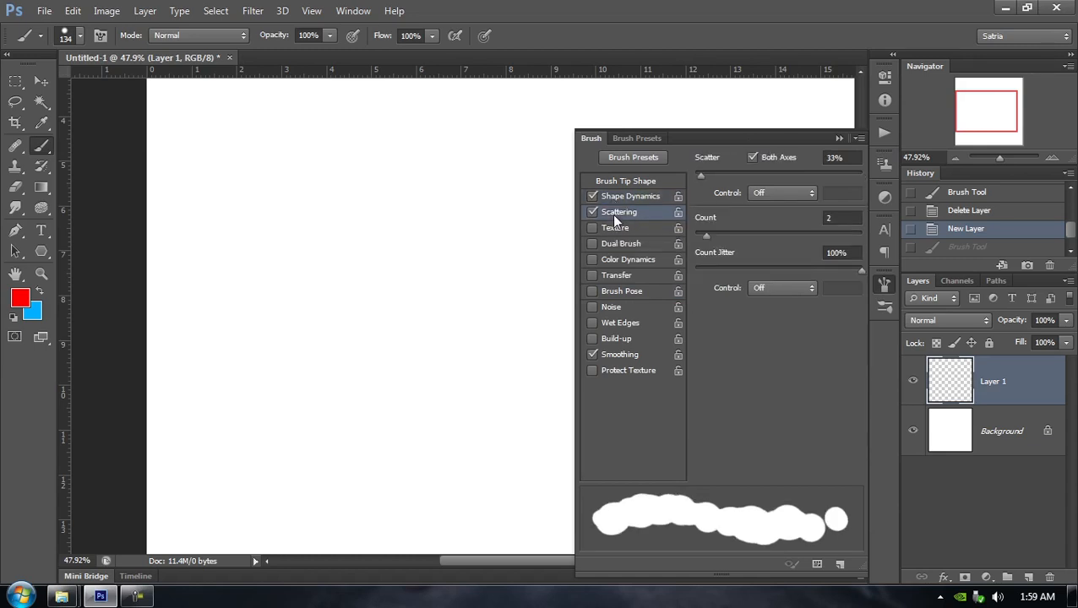
click(627, 257)
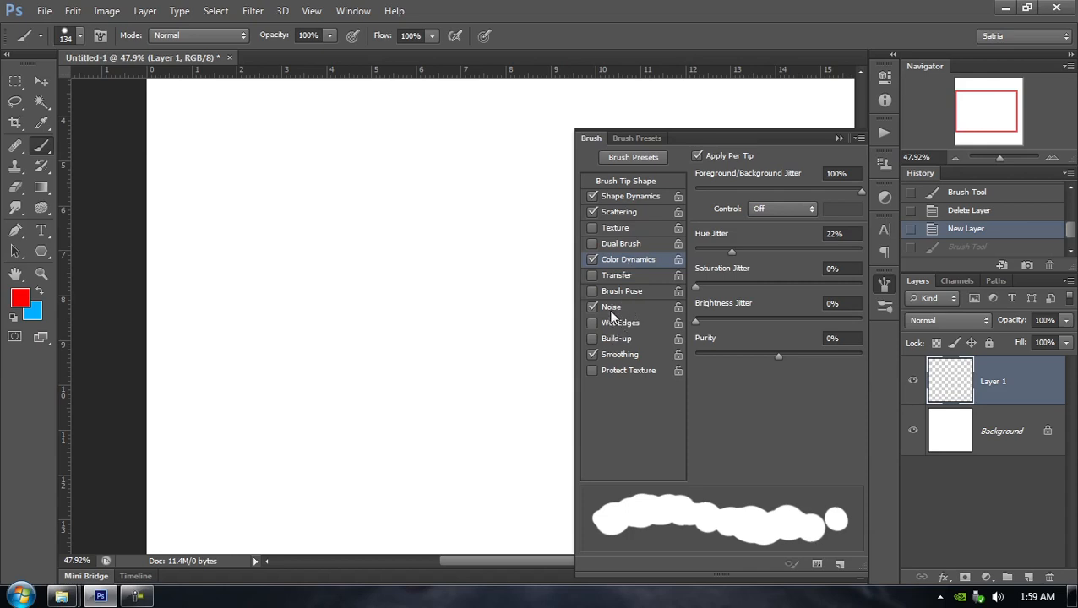
Compare the brush with Noise off and on, painting and undoing a test stroke for each
click(611, 310)
click(611, 313)
click(608, 309)
drag(229, 157, 457, 435)
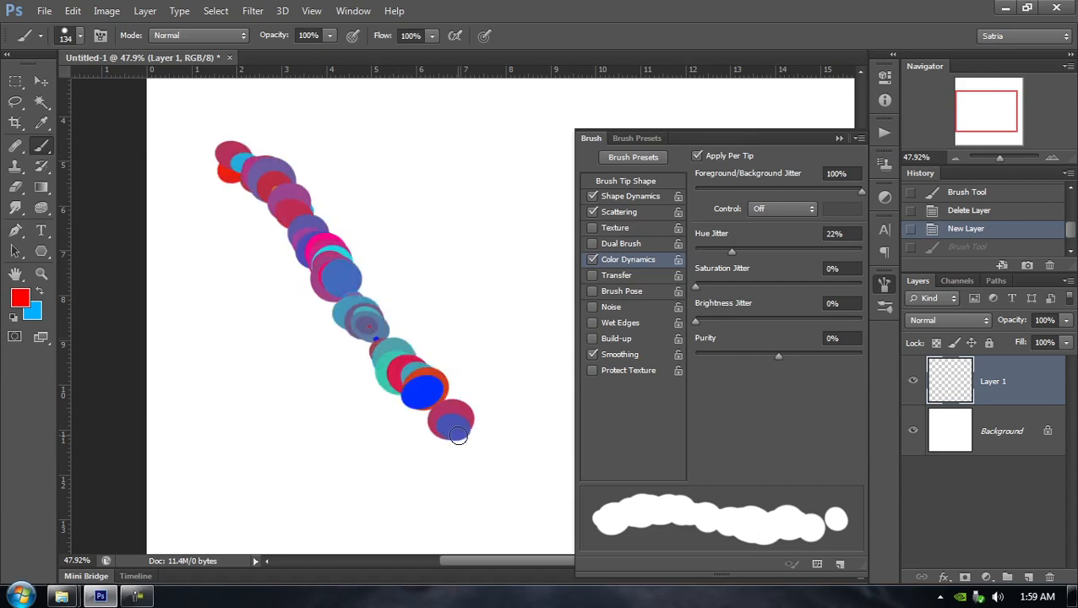
key(ctrl+z)
click(611, 307)
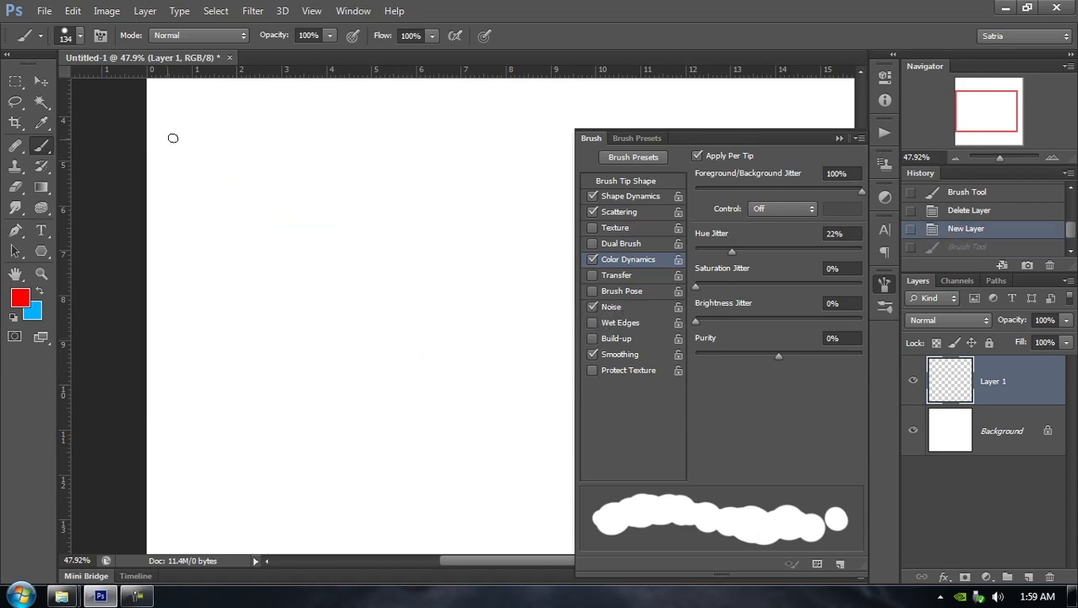
mouse_move(171, 138)
mouse_down()
mouse_move(254, 262)
mouse_move(441, 394)
mouse_up()
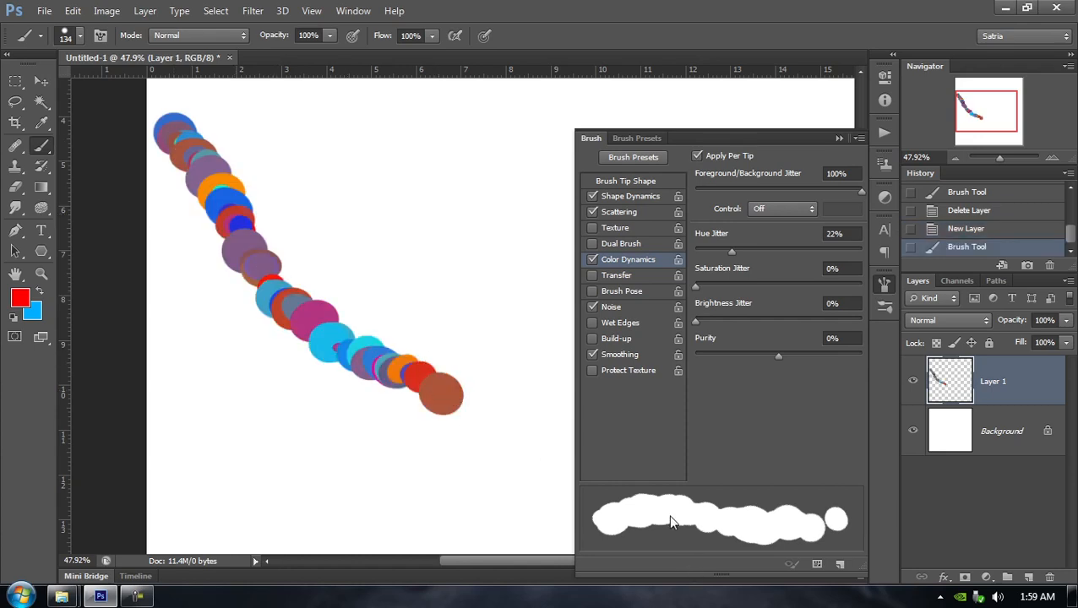
key(ctrl+z)
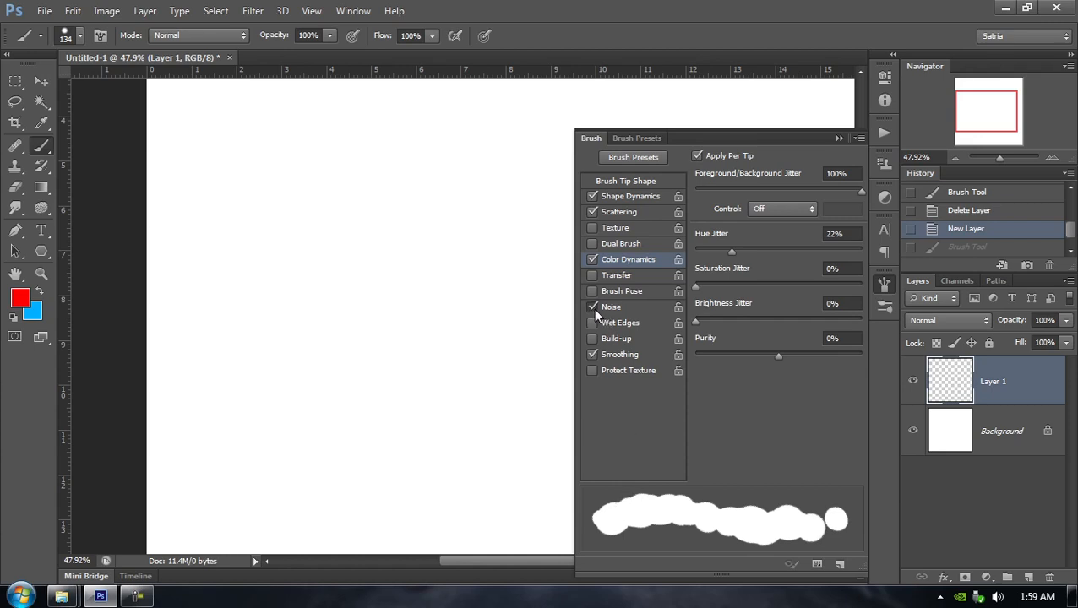
Paint and undo test strokes without and with Build-up, and switch Build-up off again
mouse_move(233, 185)
mouse_down()
mouse_move(343, 305)
mouse_move(414, 409)
mouse_up()
key(ctrl+z)
click(592, 337)
drag(198, 168, 445, 433)
key(ctrl+z)
click(592, 337)
Toggle Smoothing, and paint and undo a test stroke
click(592, 354)
drag(265, 164, 397, 380)
key(ctrl+z)
Browse the list of brush presets and their stroke previews
click(640, 139)
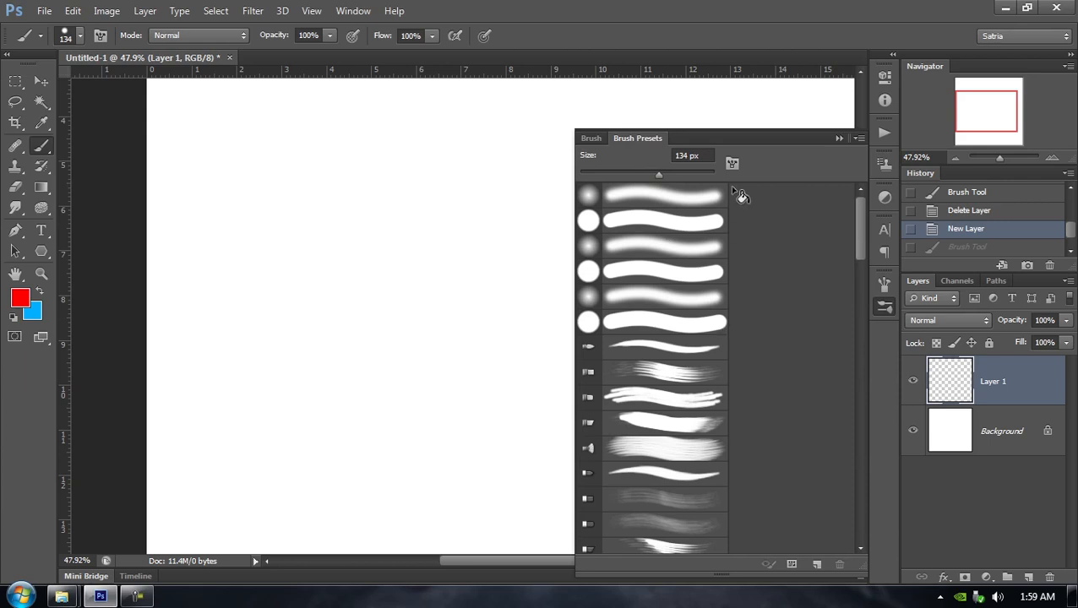
scroll(689, 372, down, 6)
scroll(689, 371, up, 5)
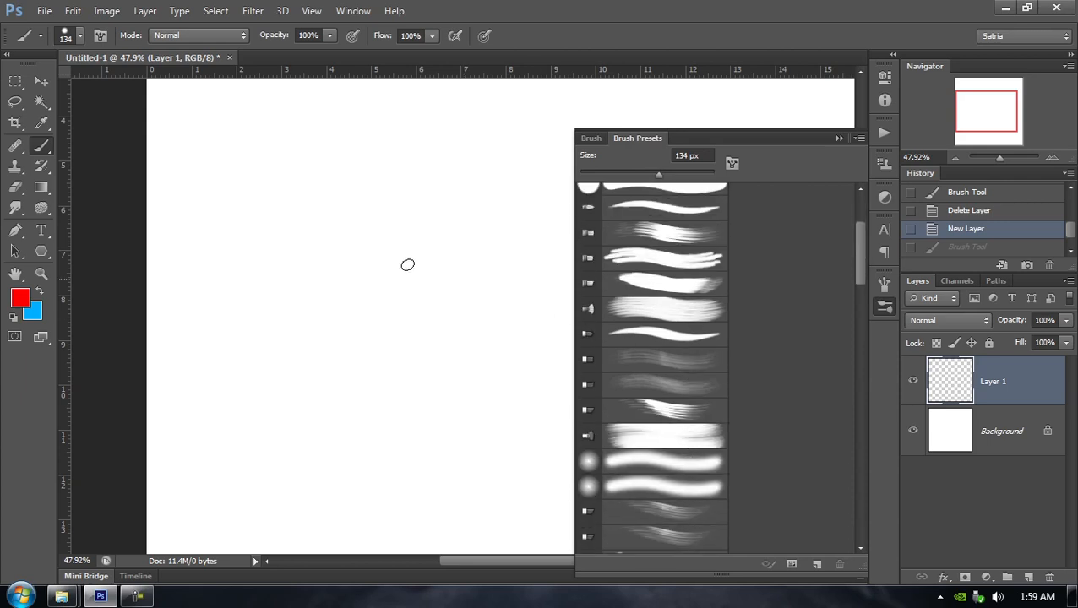
right_click(284, 228)
click(772, 145)
scroll(701, 300, up, 5)
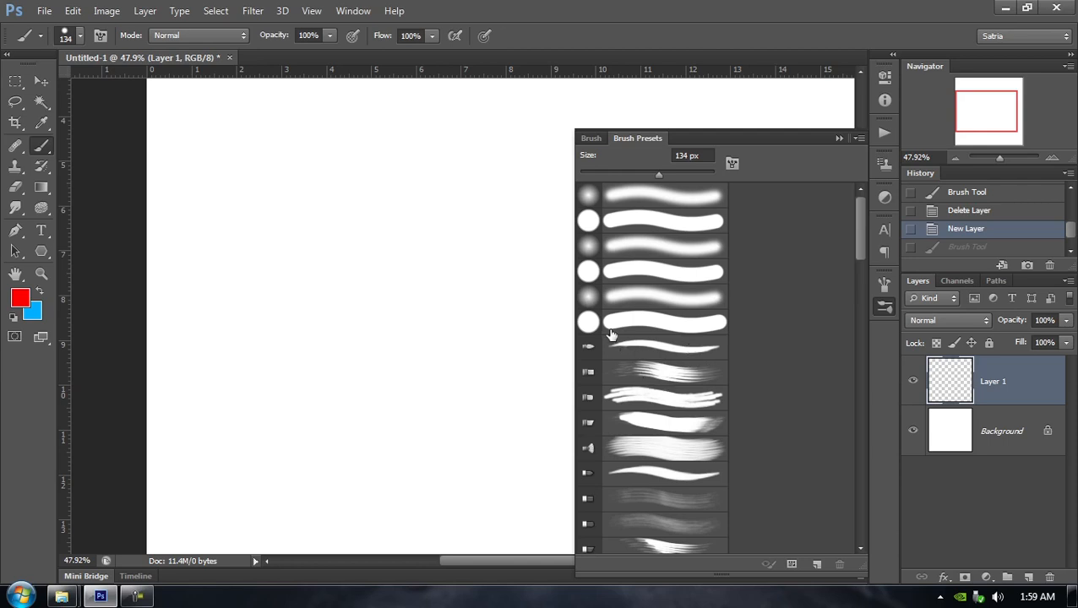
scroll(665, 437, down, 5)
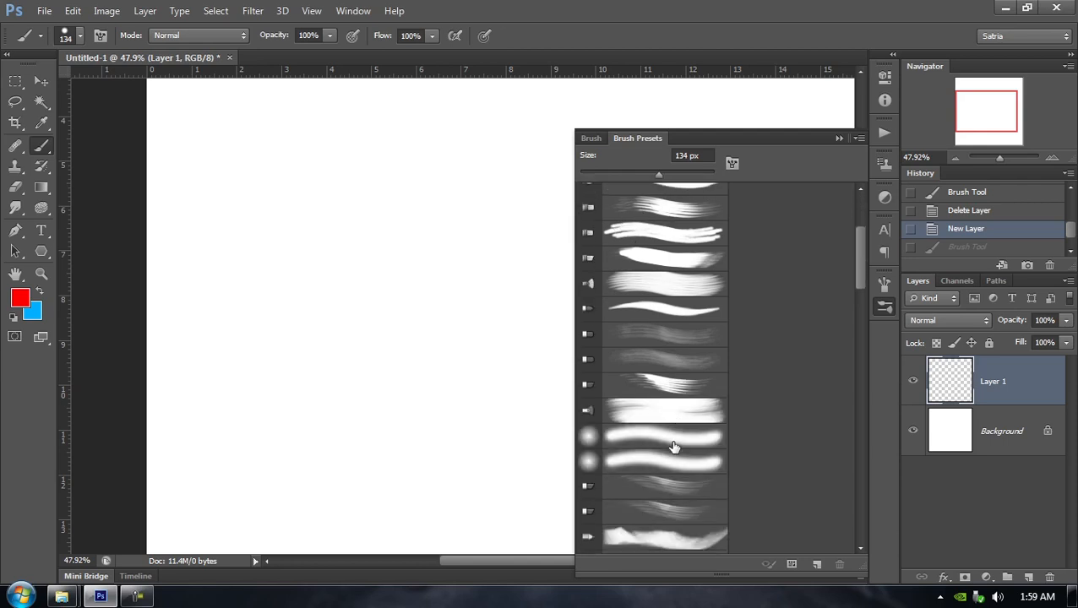
scroll(682, 467, up, 4)
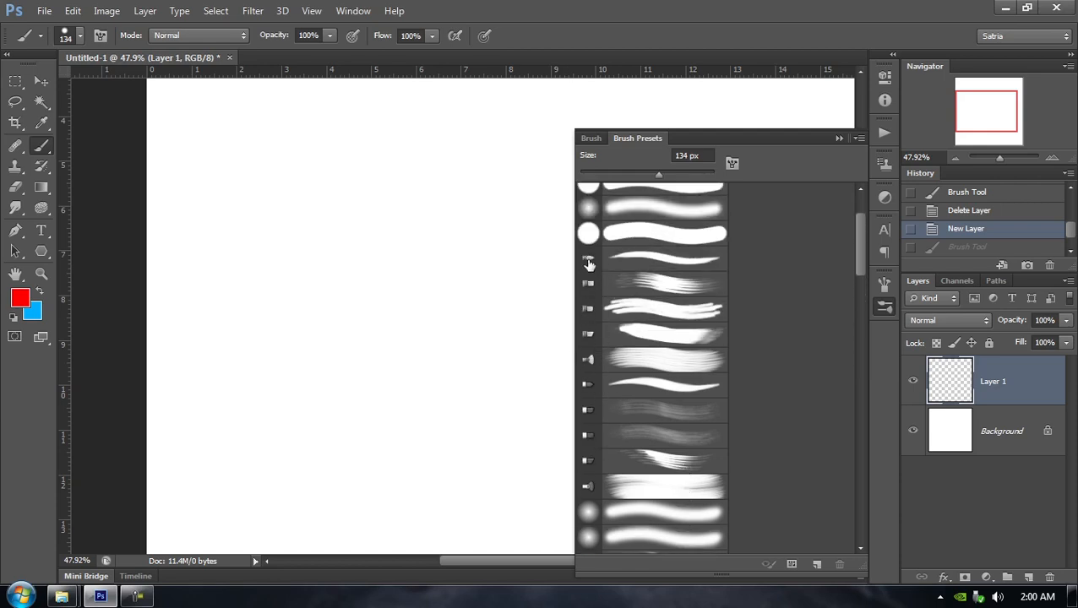
Choose the first bristle brush preset below the round ones and paint a red scribble on Layer 1
click(588, 261)
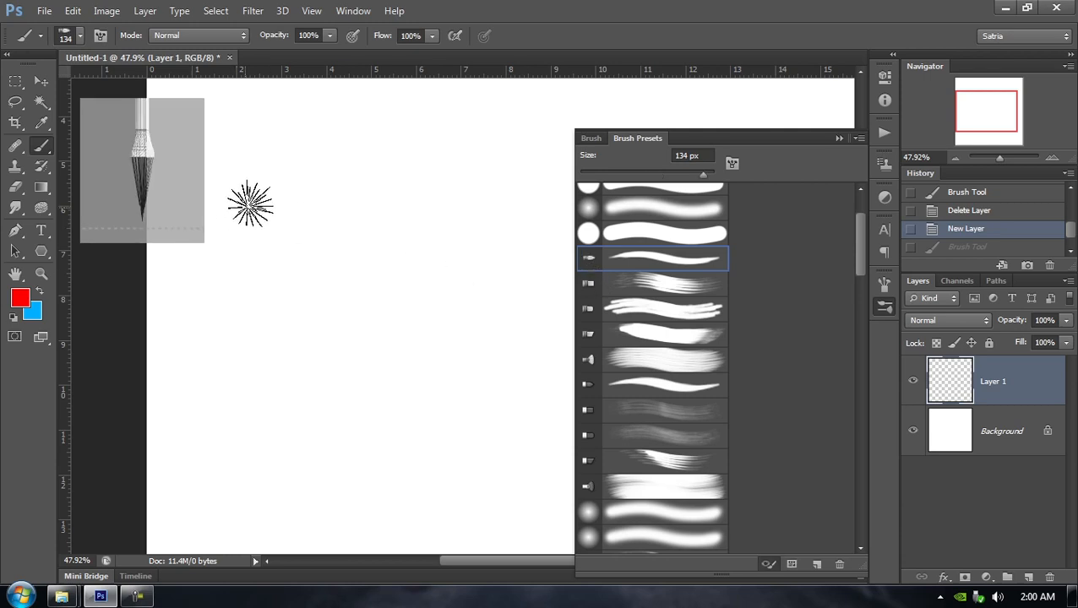
mouse_move(267, 206)
mouse_down()
mouse_move(451, 336)
mouse_move(409, 241)
mouse_move(312, 173)
mouse_move(445, 456)
mouse_up()
mouse_move(452, 245)
mouse_down()
mouse_move(319, 175)
mouse_move(248, 361)
mouse_move(276, 314)
mouse_move(413, 304)
mouse_move(418, 328)
mouse_move(429, 291)
mouse_up()
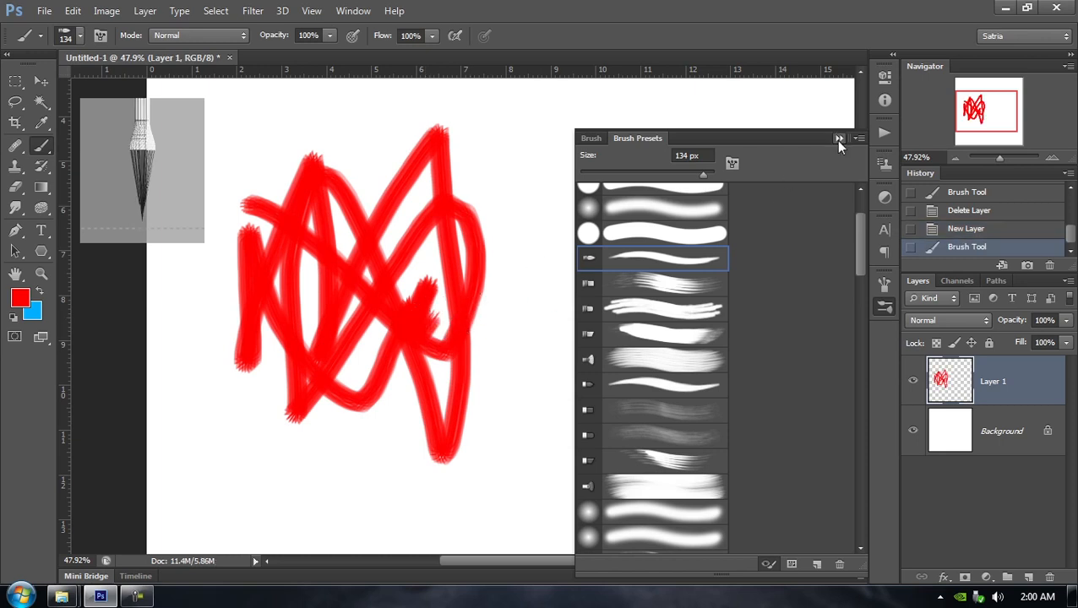
Choose the hard round brush preset with 100% hardness and revert the red scribble on Layer 1 through the history
click(839, 139)
right_click(541, 191)
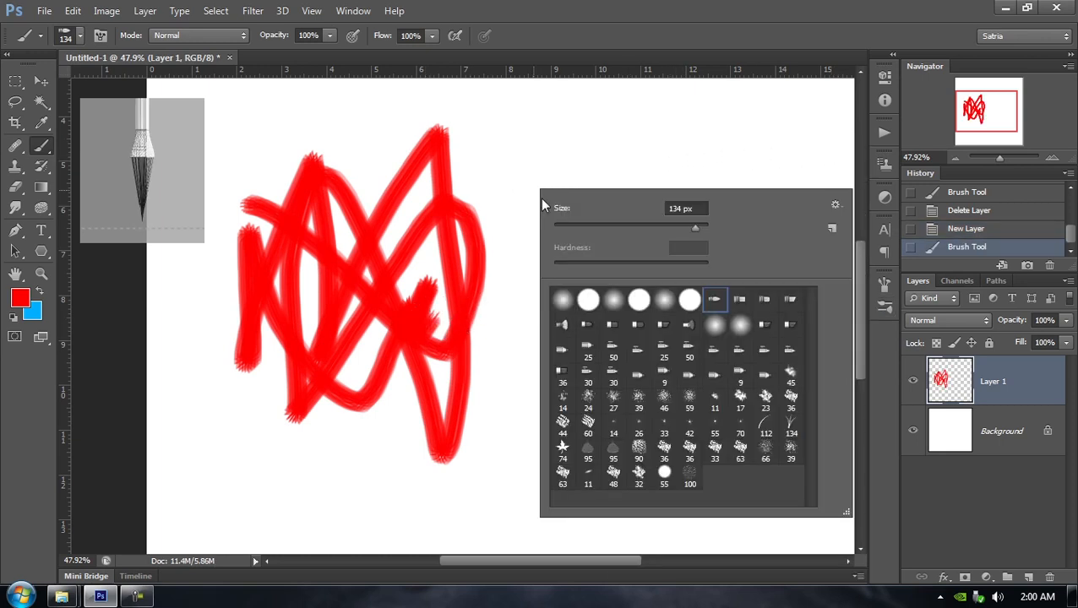
click(589, 299)
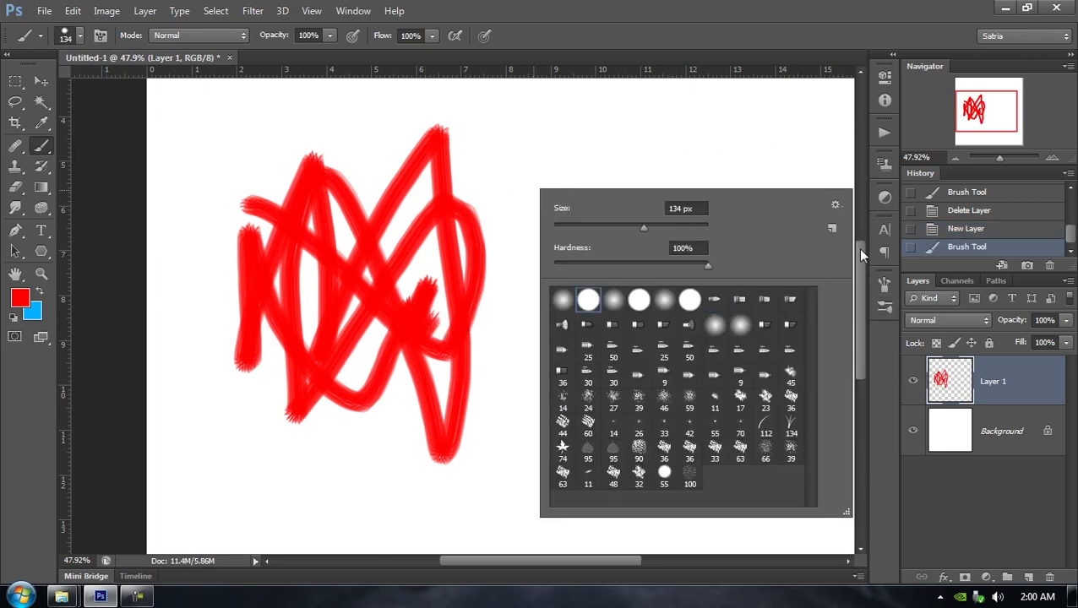
click(757, 6)
click(955, 236)
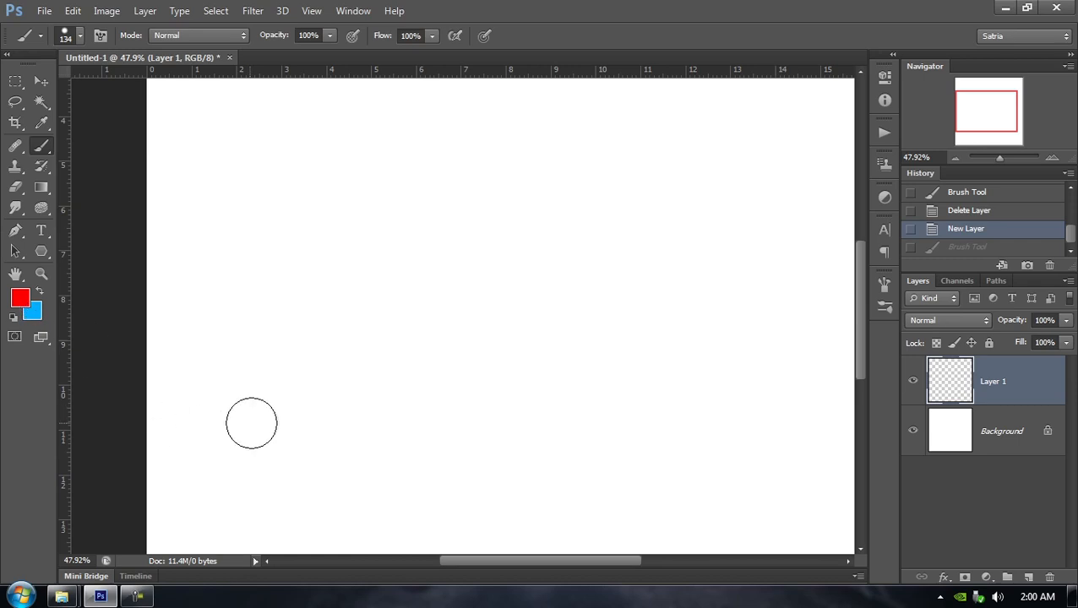
Reset the colours to the defaults, with black as foreground and white as background
key(d)
key(x)
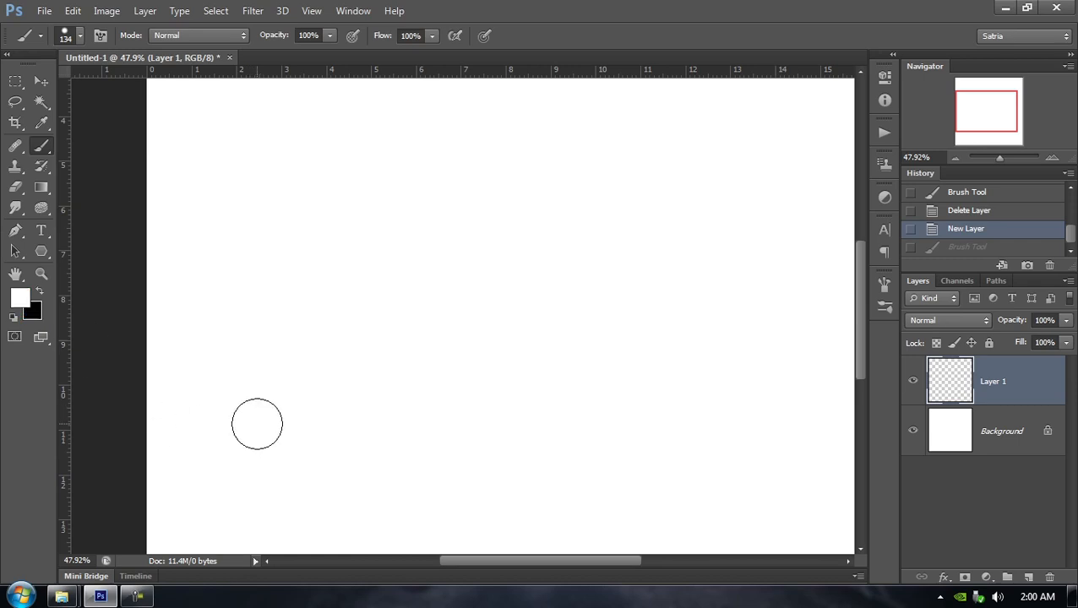
key(x)
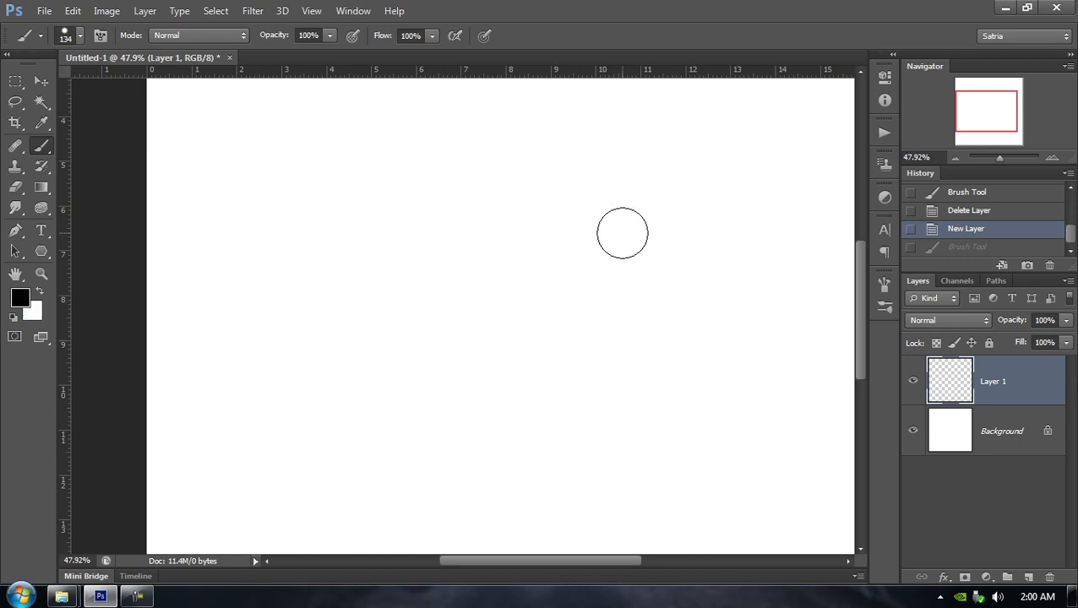
scroll(622, 233, down, 5)
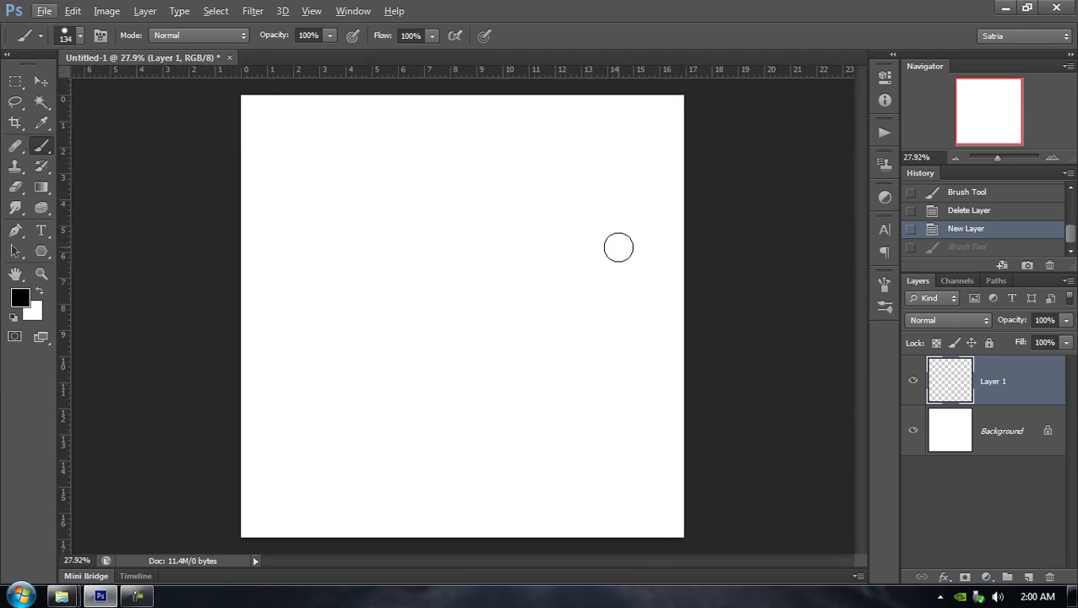
Review the hard round brush's settings in the Brush panel and its size and hardness in the preset picker
click(884, 285)
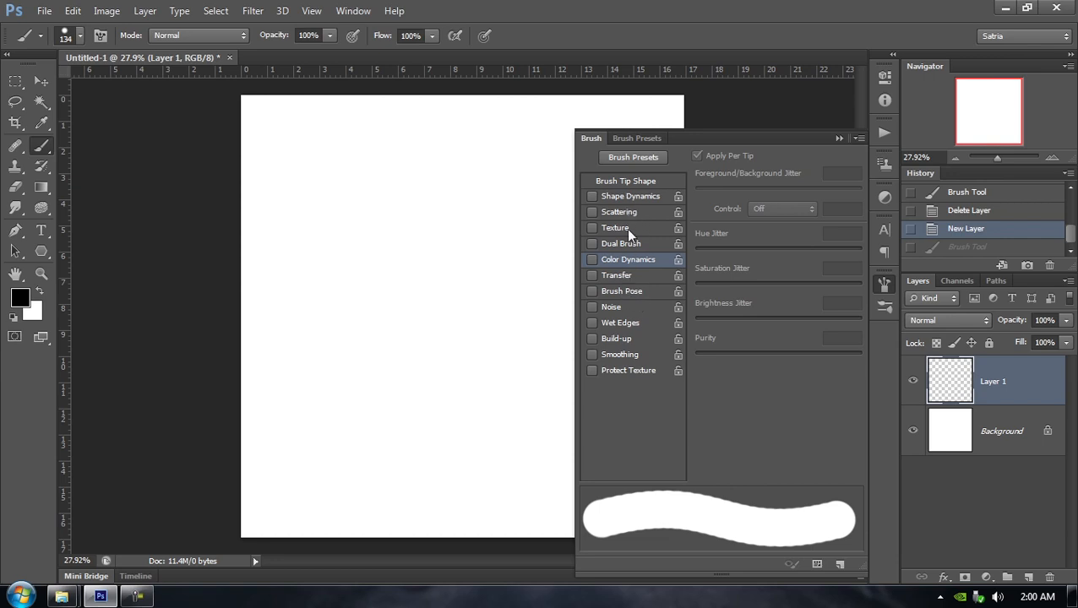
click(838, 138)
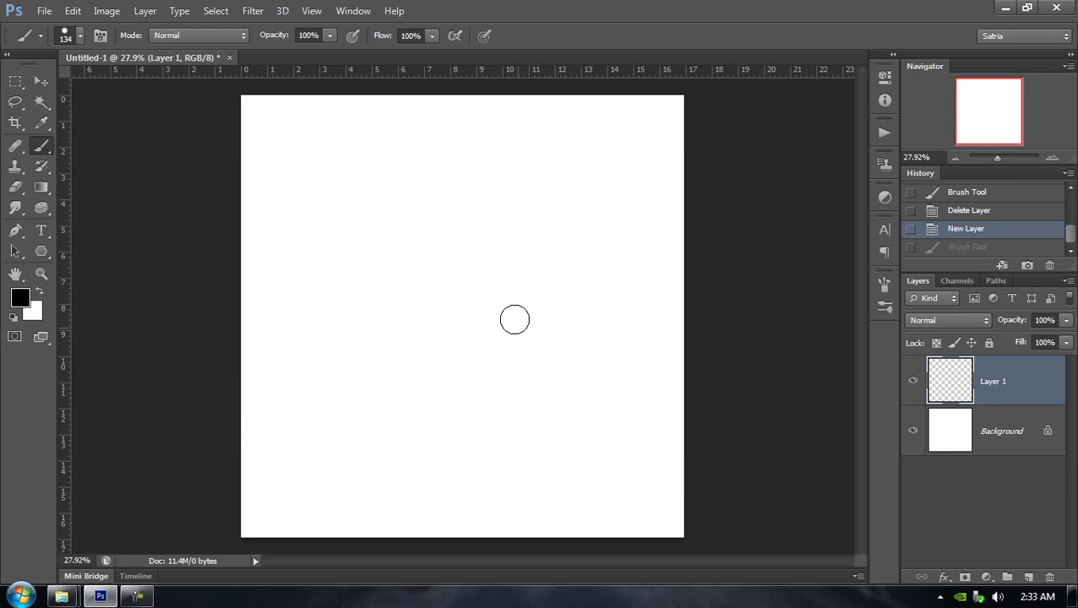
right_click(419, 242)
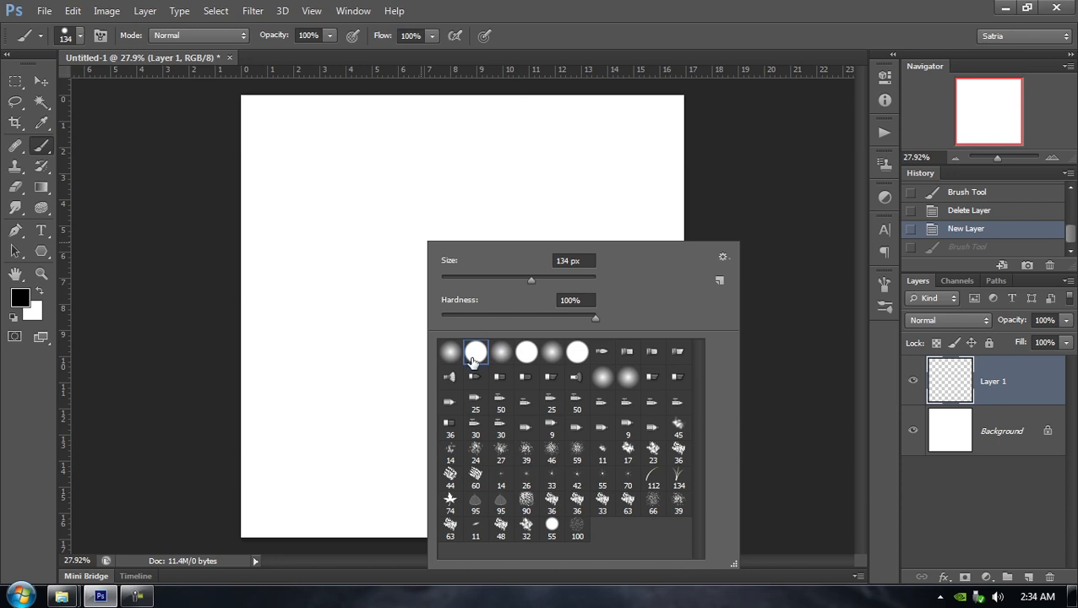
click(733, 8)
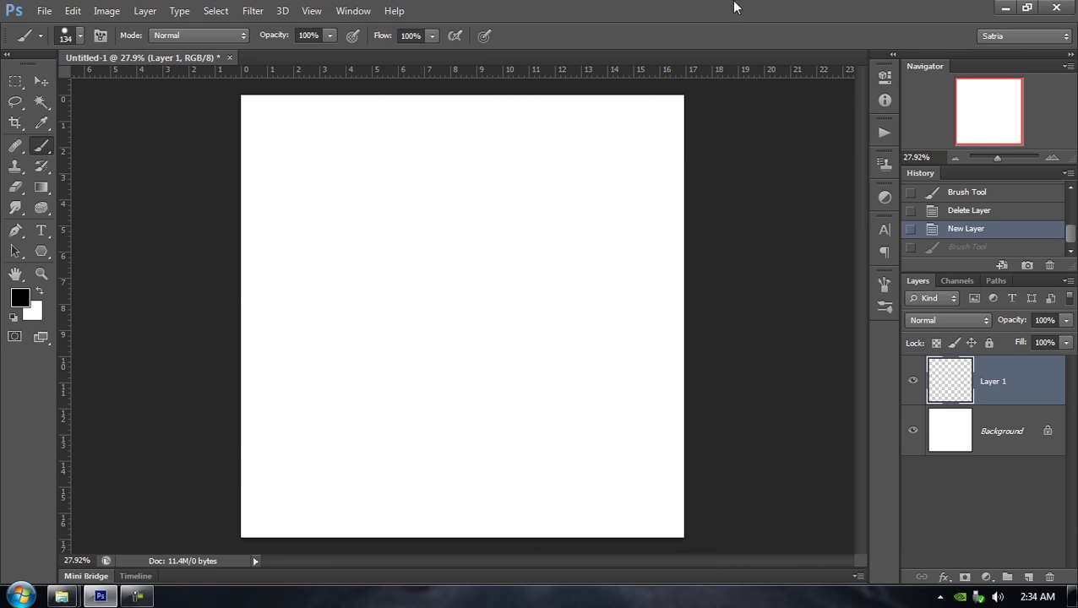
click(882, 284)
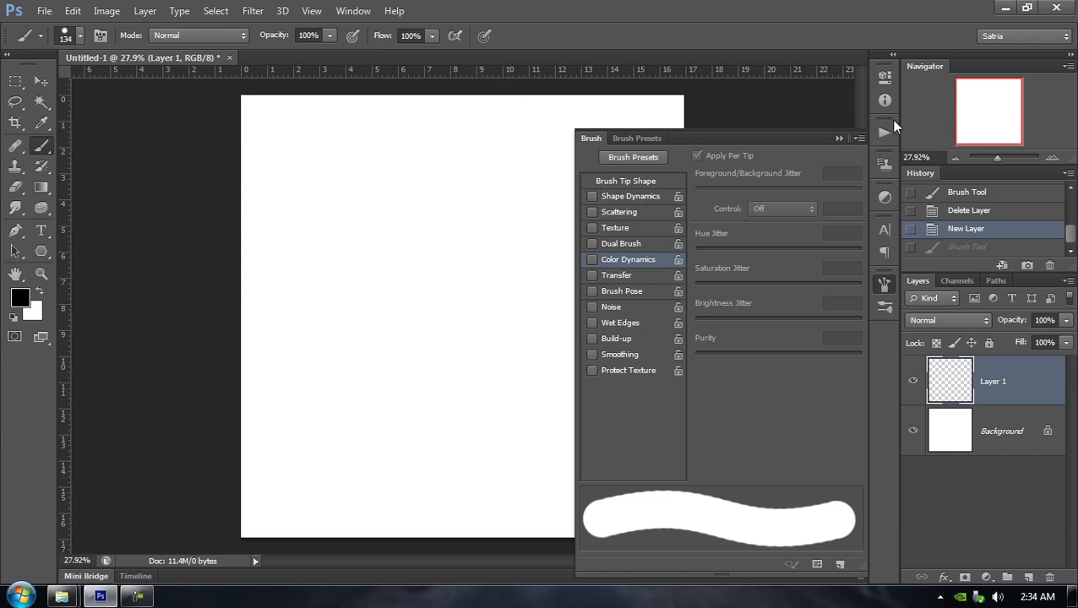
click(839, 138)
Choose the 134 px grass brush preset and review its Color Dynamics and Transfer settings
right_click(319, 217)
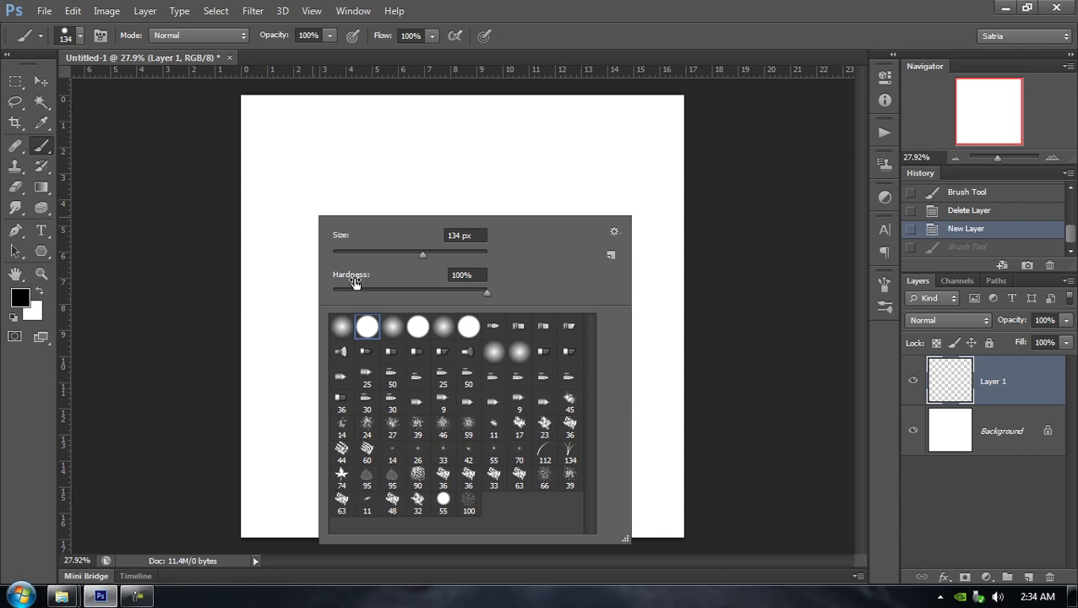
click(571, 457)
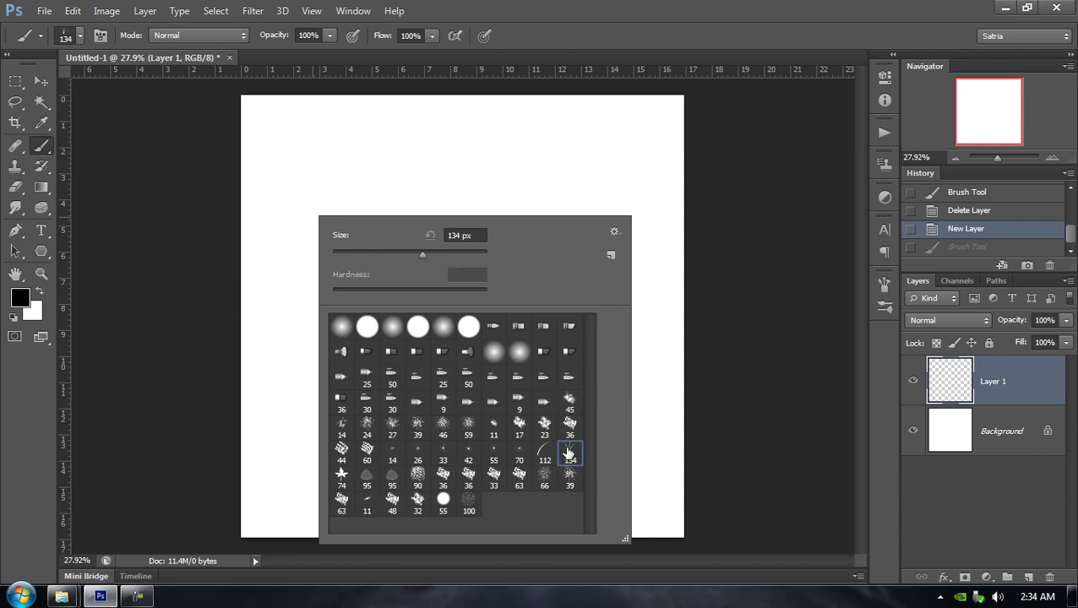
click(704, 17)
click(883, 284)
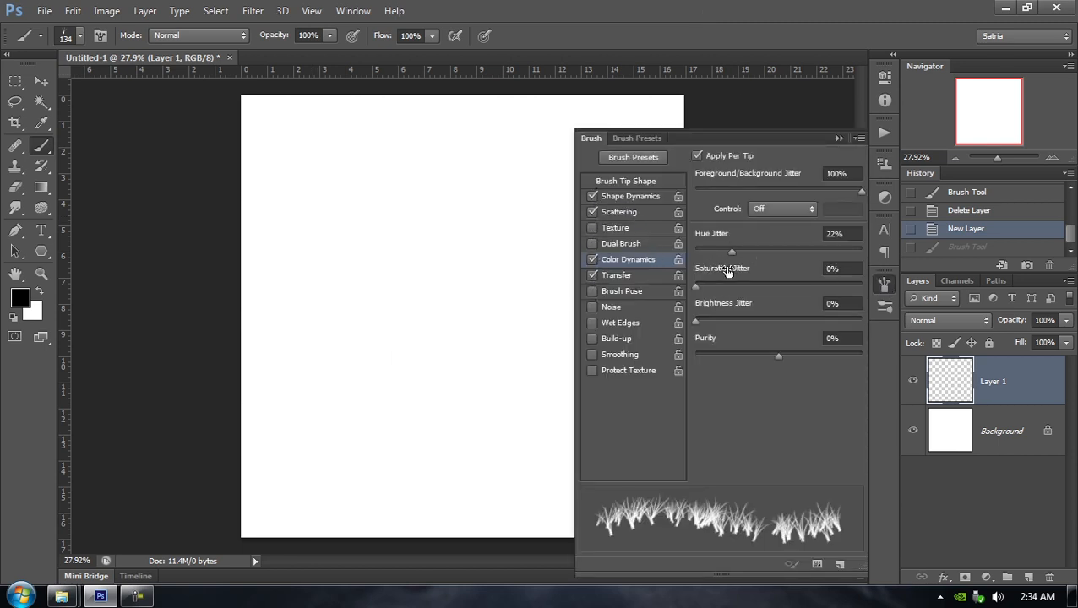
click(619, 275)
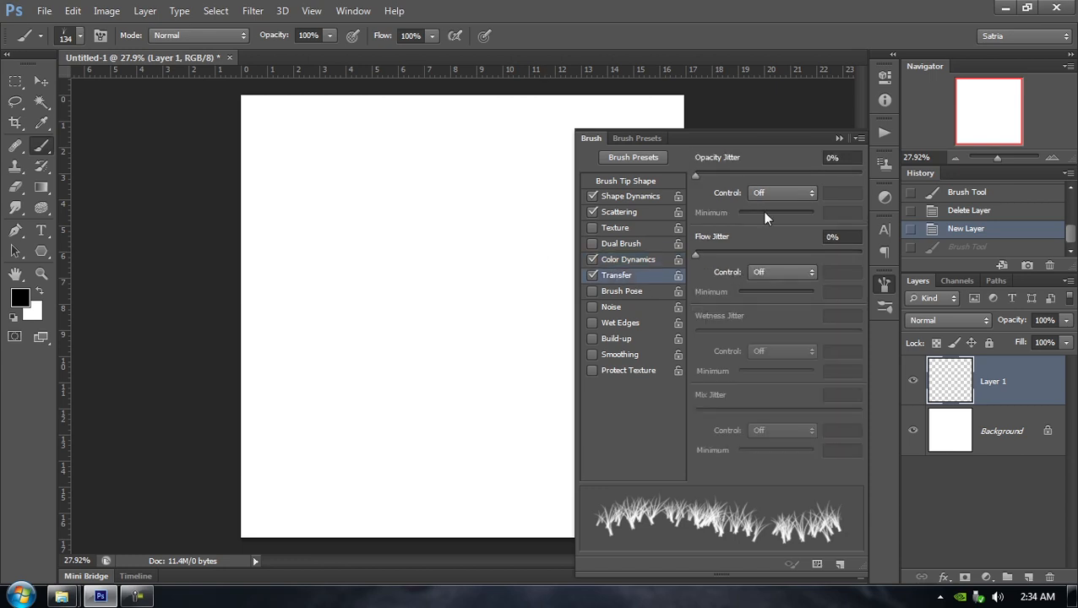
click(837, 138)
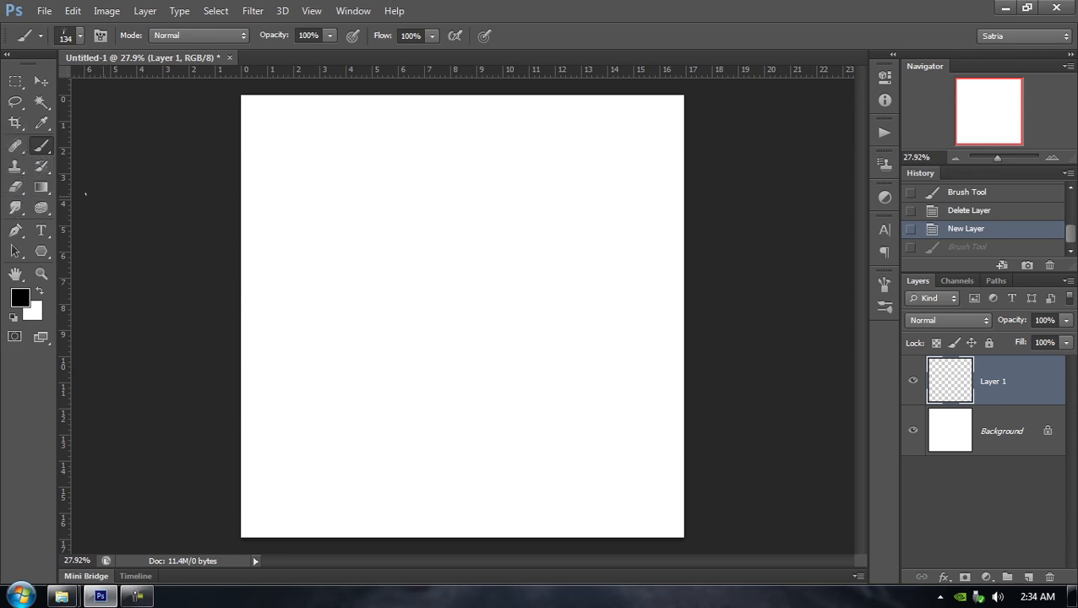
Fill a wide rectangular marquee selection across the middle of the canvas with black on Layer 1, and deselect it
right_click(444, 226)
click(15, 81)
drag(281, 217, 643, 425)
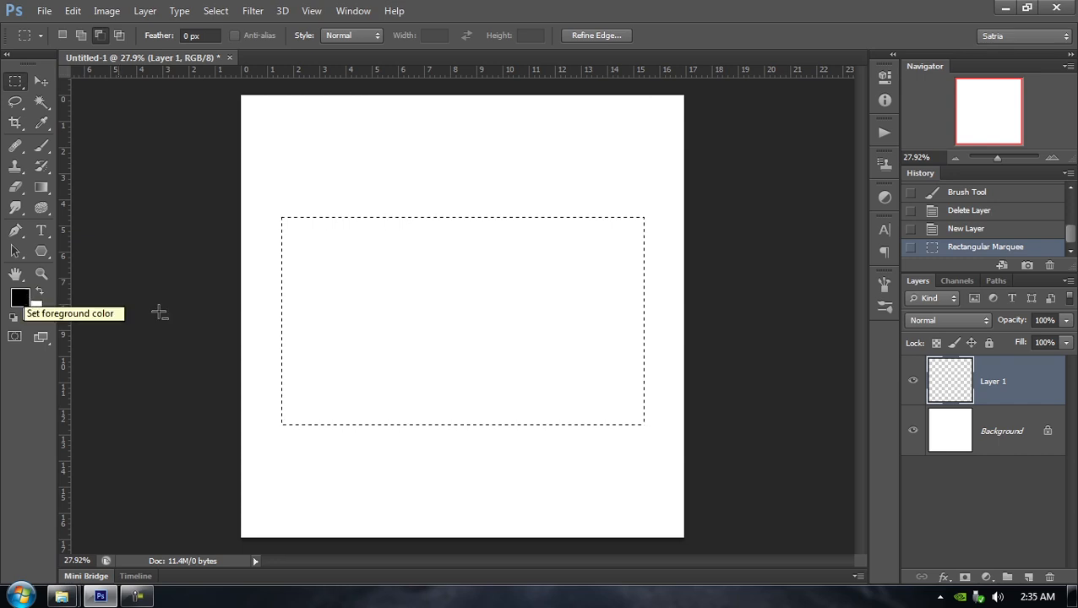
key(alt+BackSpace)
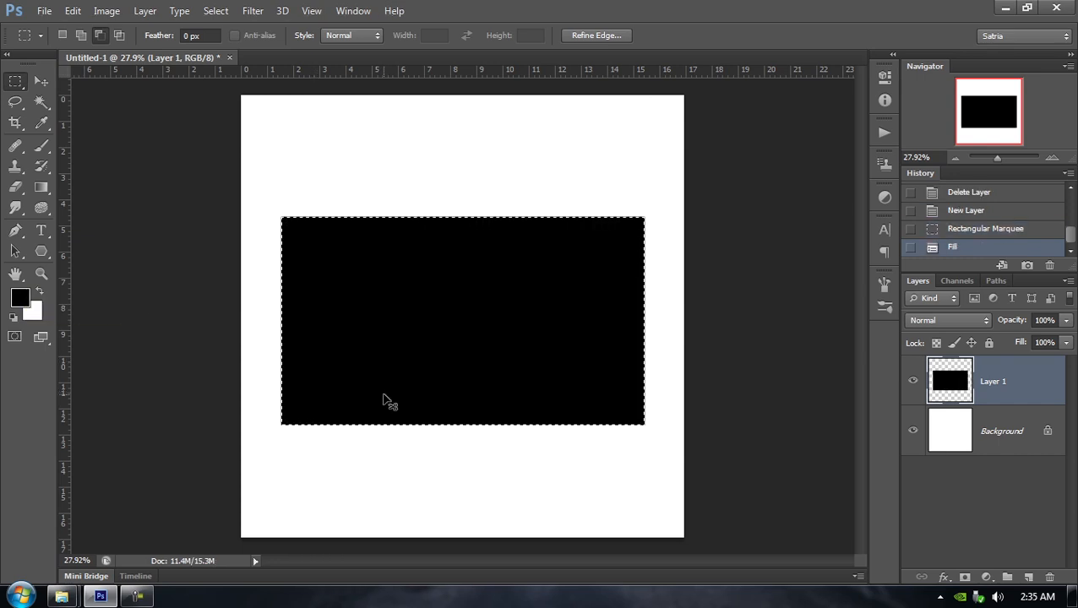
key(ctrl+d)
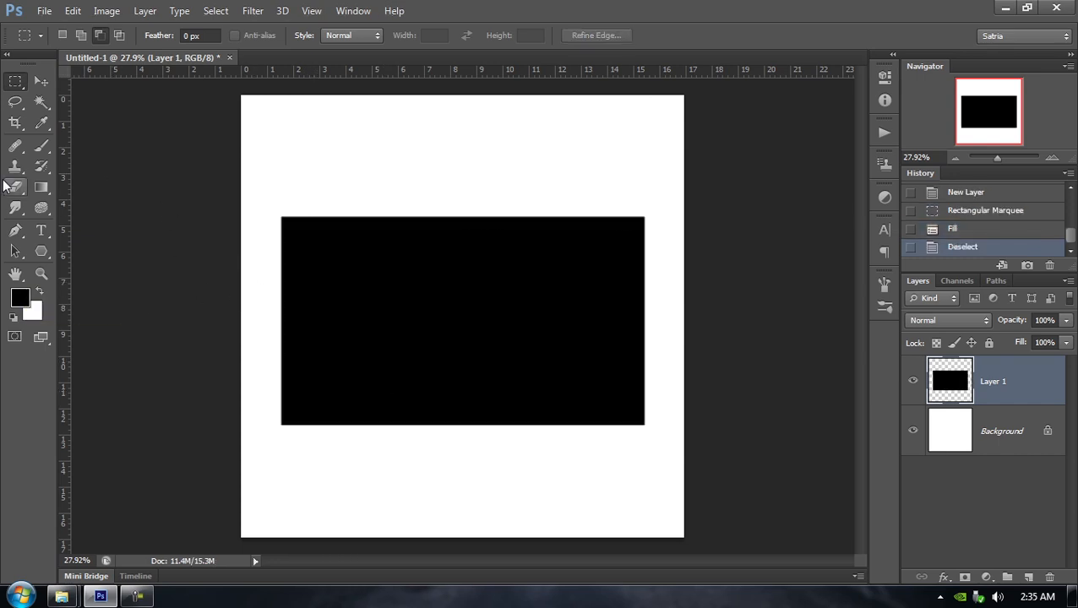
Try erasing a short stroke in the upper part of the black rectangle with the 13 px hard eraser
click(15, 186)
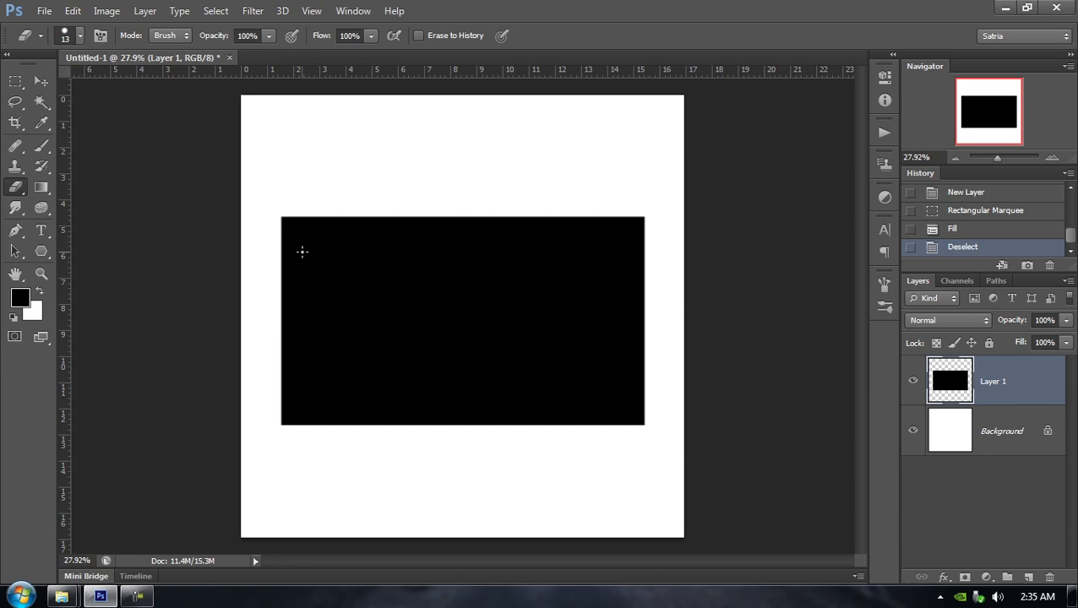
drag(301, 251, 378, 258)
key(ctrl+z)
Try erasing the black rectangle's top edge with the 134 px grass tip enlarged to 1000 px
right_click(377, 263)
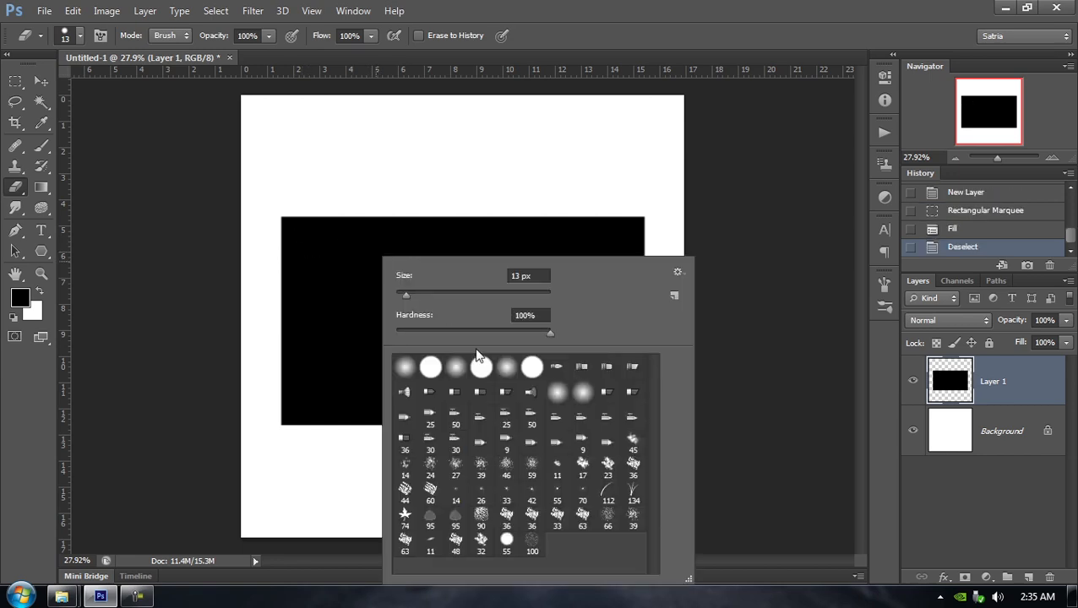
click(632, 493)
click(676, 14)
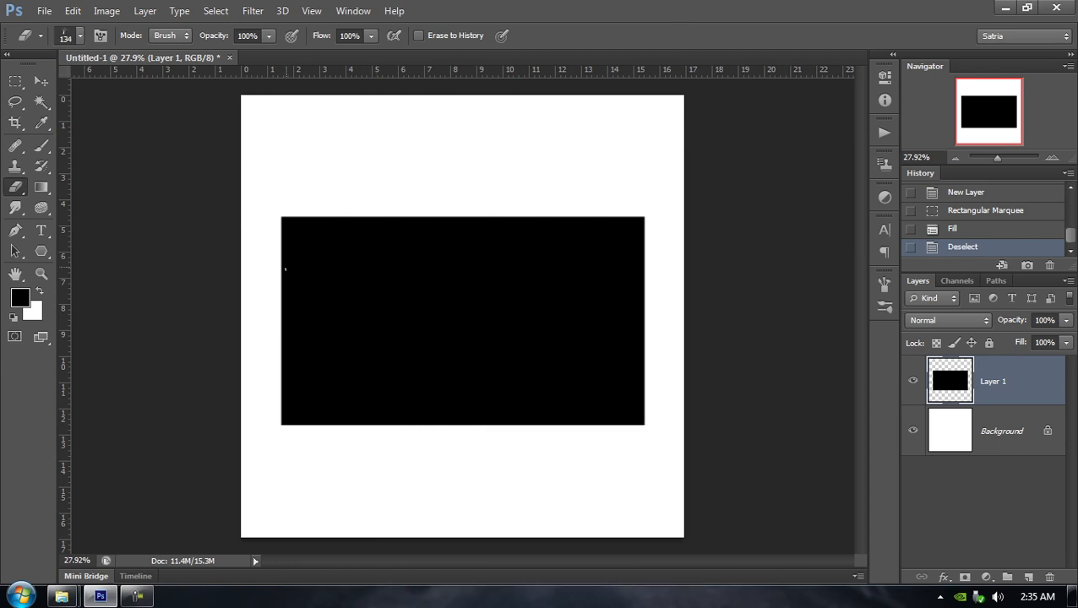
key(bracketright)
key(bracketright)
key(bracketright)
key(bracketright)
key(bracketright)
key(bracketright)
key(bracketright)
key(bracketright)
drag(295, 231, 308, 231)
drag(404, 238, 645, 226)
key(ctrl+z)
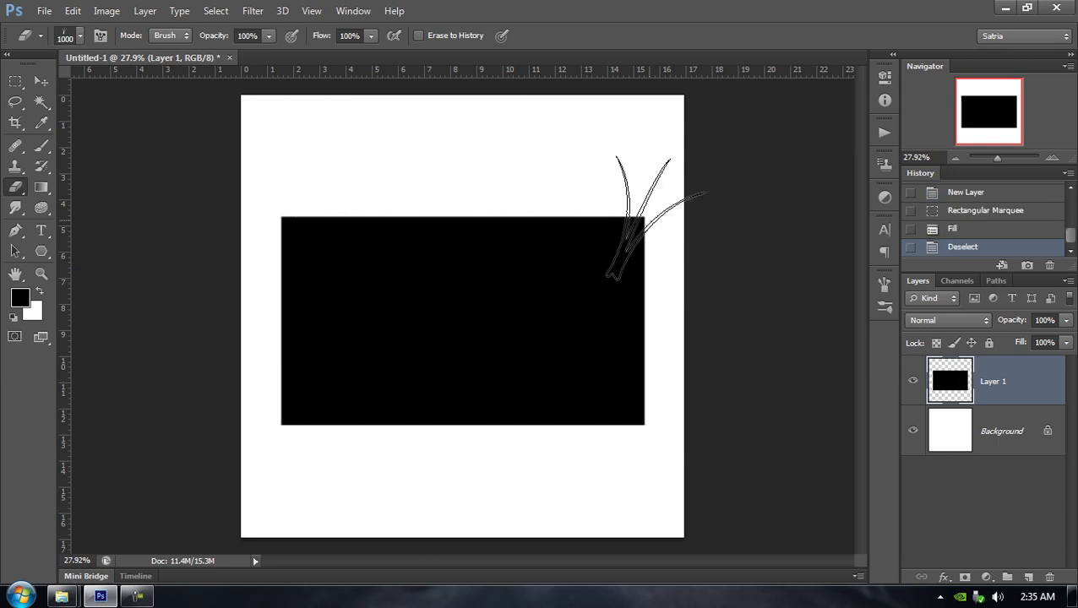
Shrink the grass eraser to 175 px and erase along the black rectangle's top edge
key(bracketleft)
key(bracketleft)
key(bracketleft)
key(bracketleft)
key(bracketleft)
key(bracketleft)
key(bracketleft)
key(bracketleft)
key(bracketleft)
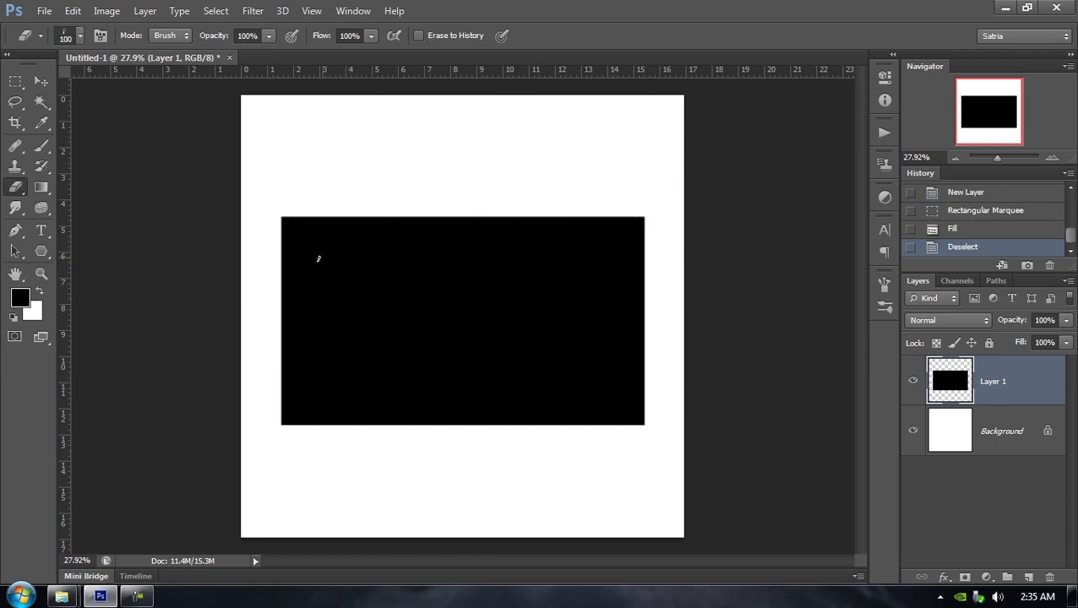
mouse_move(290, 234)
mouse_down()
mouse_move(621, 235)
mouse_move(287, 228)
mouse_move(481, 224)
mouse_move(287, 223)
mouse_move(387, 218)
mouse_move(704, 222)
mouse_move(175, 200)
mouse_move(542, 231)
mouse_move(407, 225)
mouse_up()
Revert the document to the New Layer history state, before the rectangle was drawn
scroll(960, 224, up, 1)
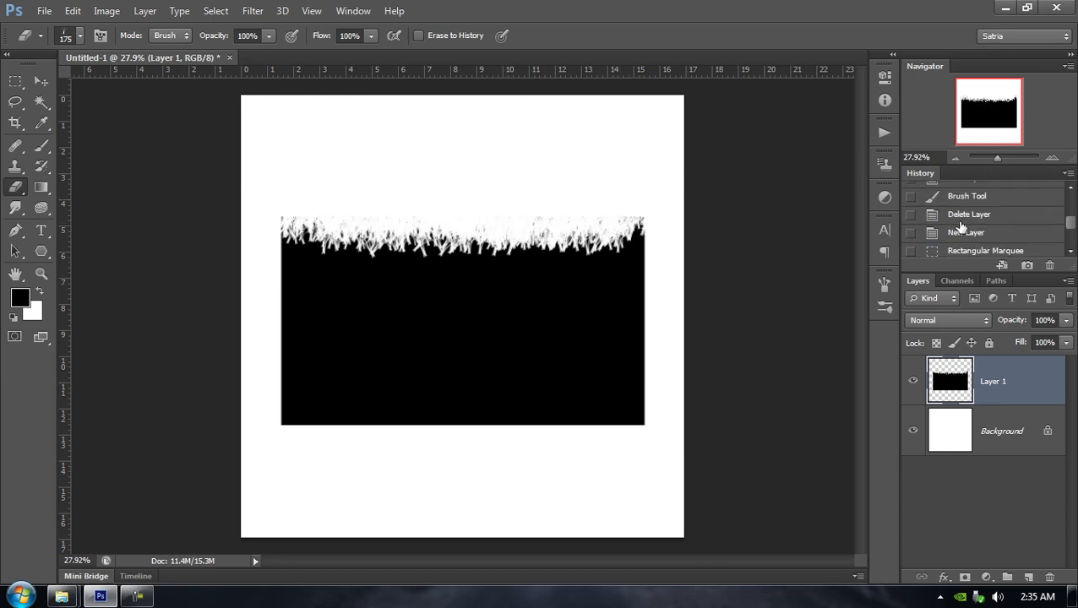
click(965, 233)
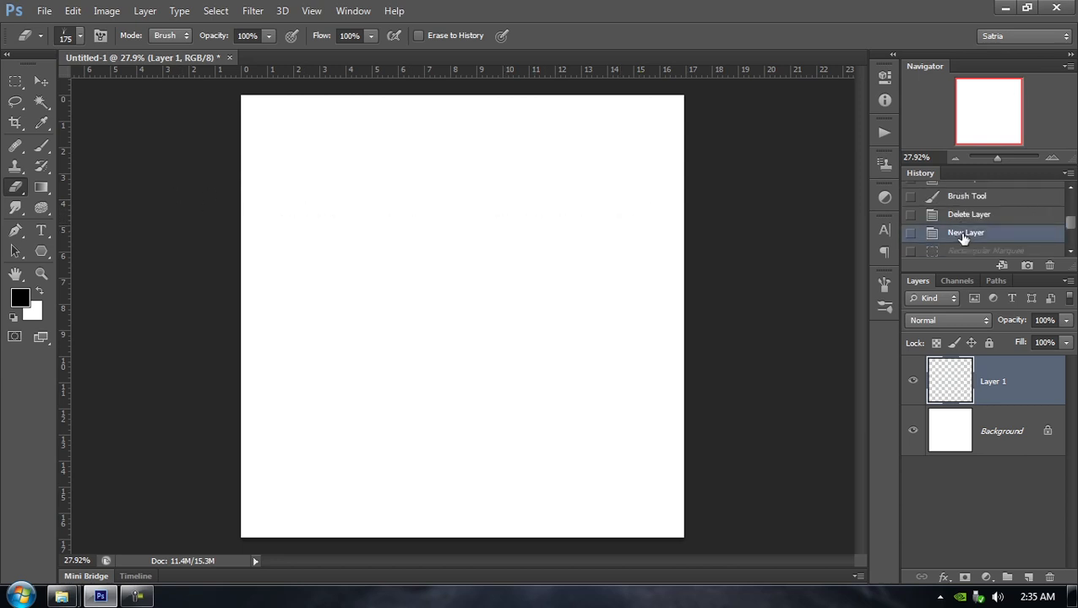
Set the Brush tool to the hard round tip and reduce its size to 600 px
click(42, 147)
right_click(427, 255)
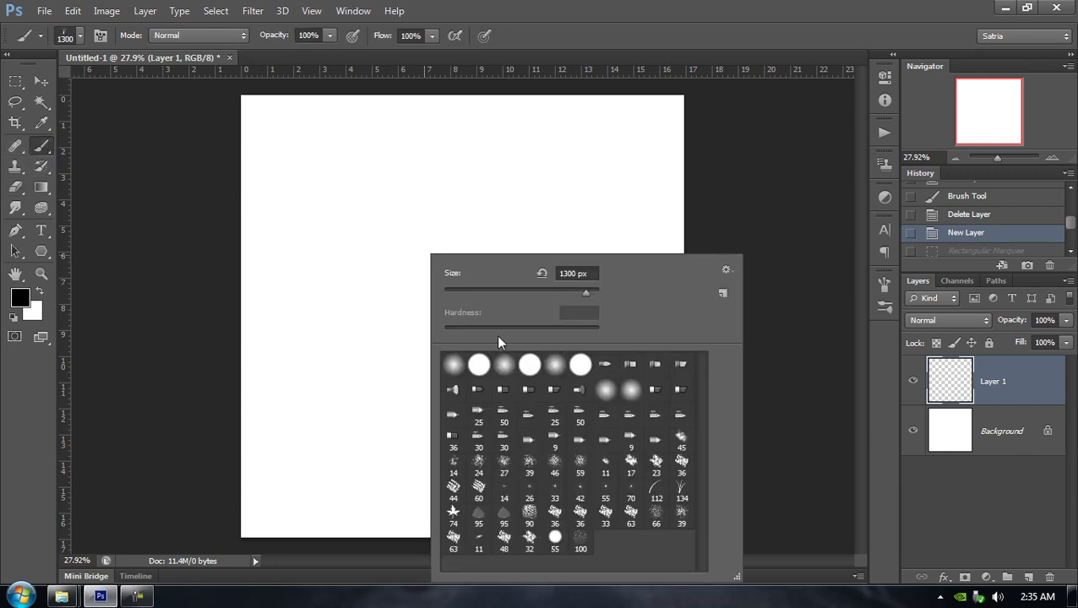
click(487, 376)
click(487, 376)
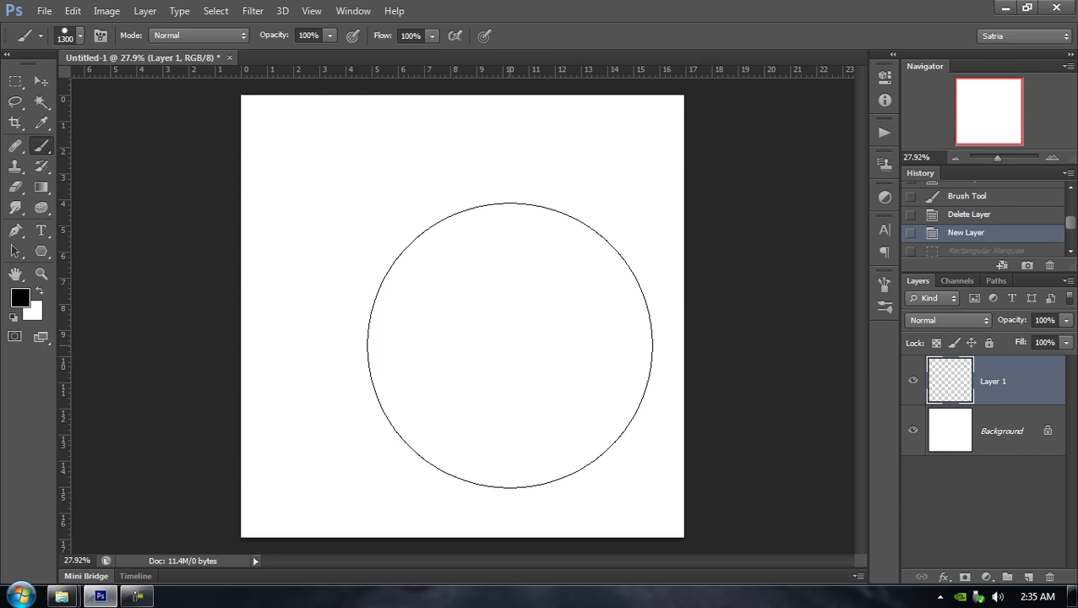
key(bracketleft)
key(bracketleft)
key(bracketleft)
key(bracketleft)
key(bracketleft)
key(bracketleft)
key(bracketleft)
key(bracketleft)
key(bracketleft)
key(bracketleft)
key(bracketright)
key(bracketright)
key(bracketright)
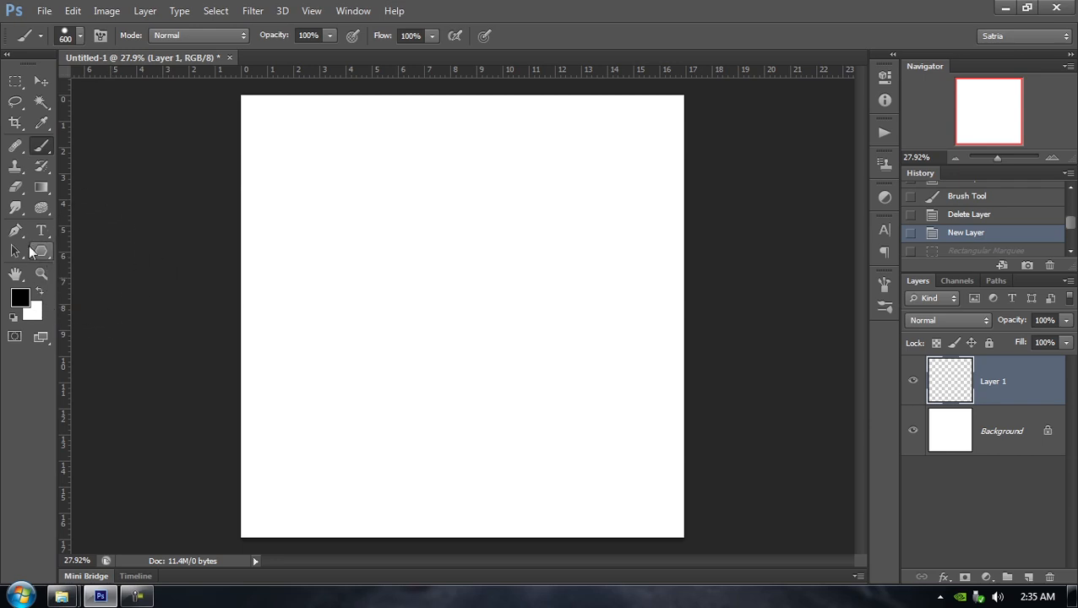
Draw a black three-sided polygon about 1058 px wide and 922 px high above the canvas centre
click(41, 254)
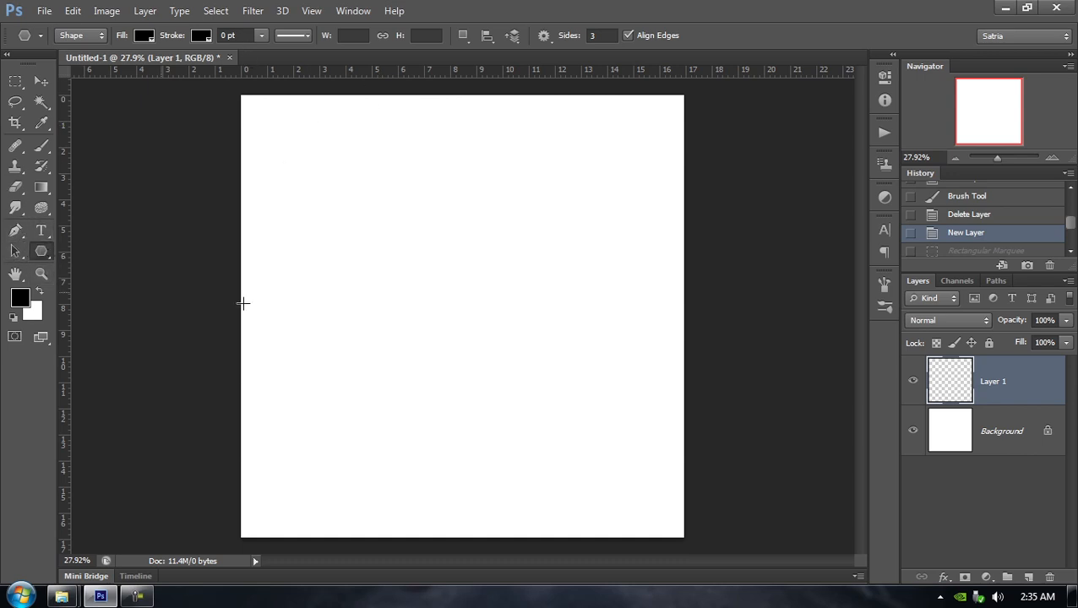
mouse_move(352, 219)
mouse_down()
mouse_move(423, 284)
mouse_move(390, 231)
mouse_up()
key(ctrl+z)
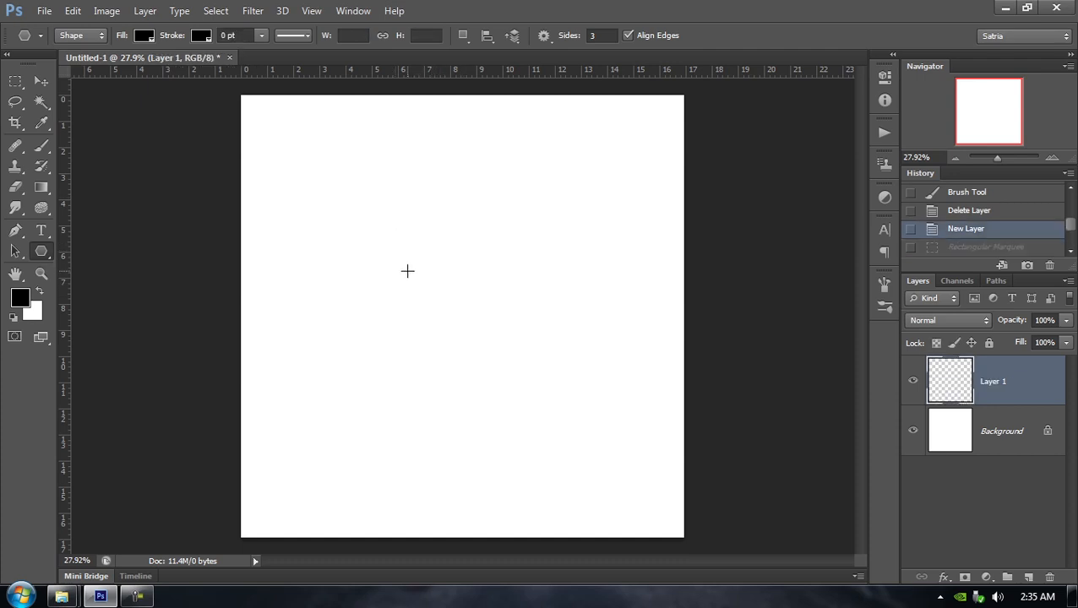
drag(407, 271, 524, 338)
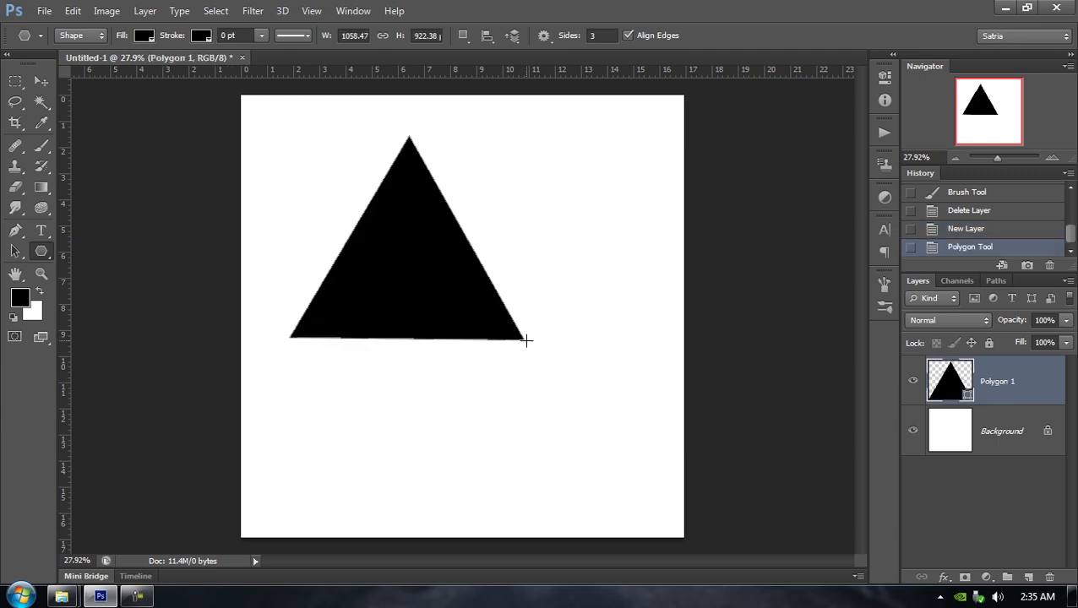
Cut a smaller triangle out of the black one with Subtract Front Shape and move the result to the canvas centre
click(462, 37)
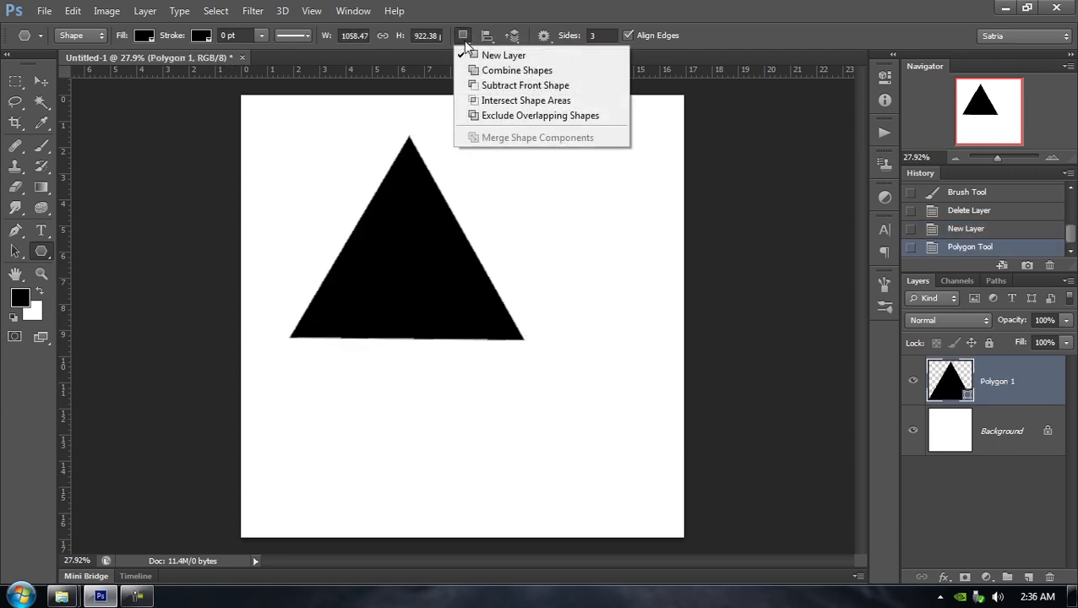
click(495, 89)
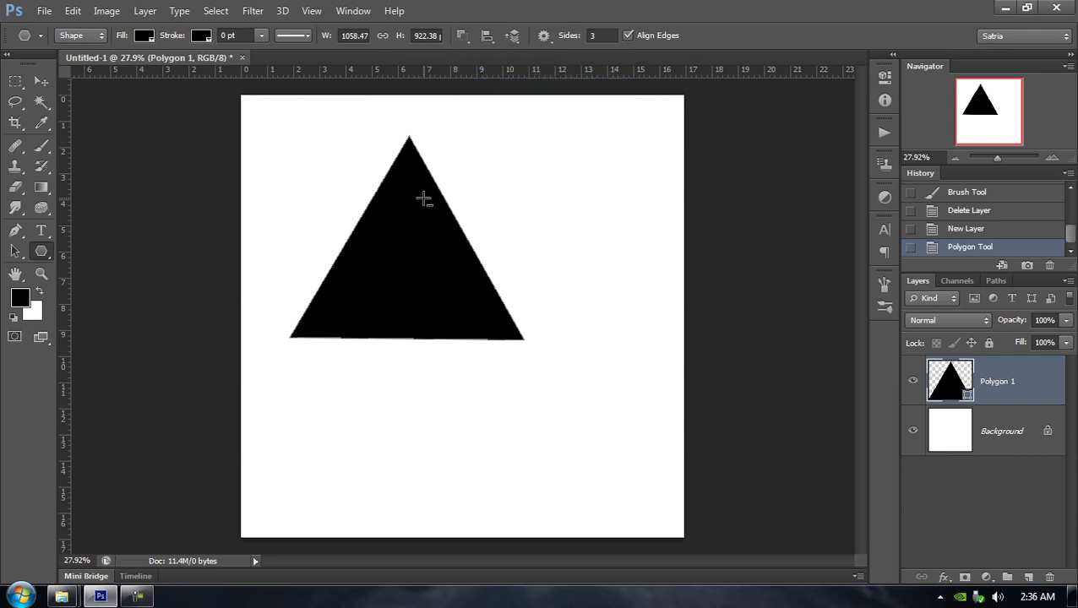
drag(400, 275, 471, 318)
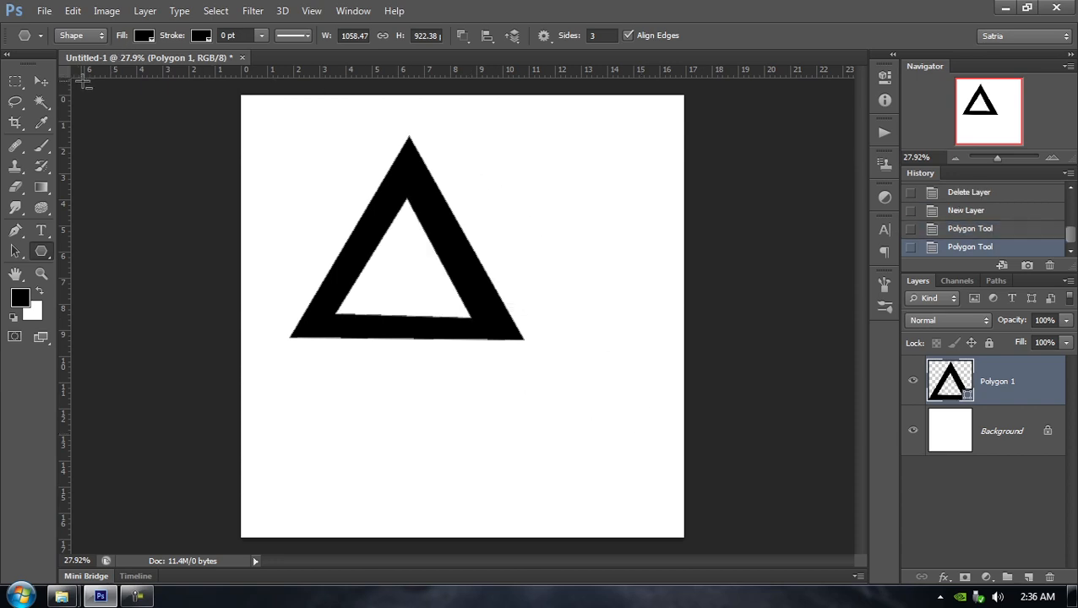
click(40, 83)
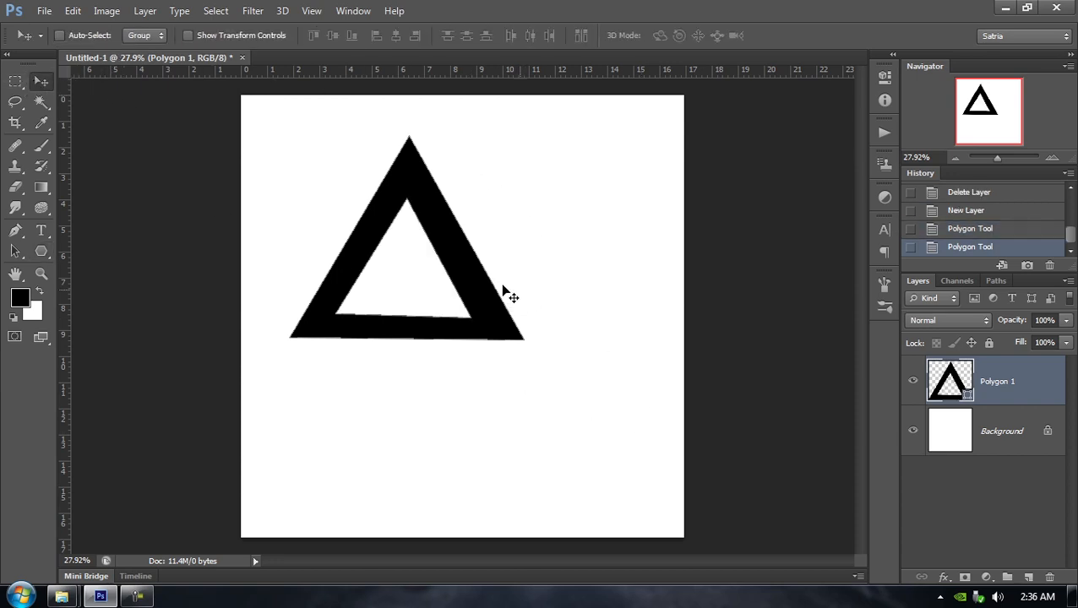
drag(440, 279, 488, 338)
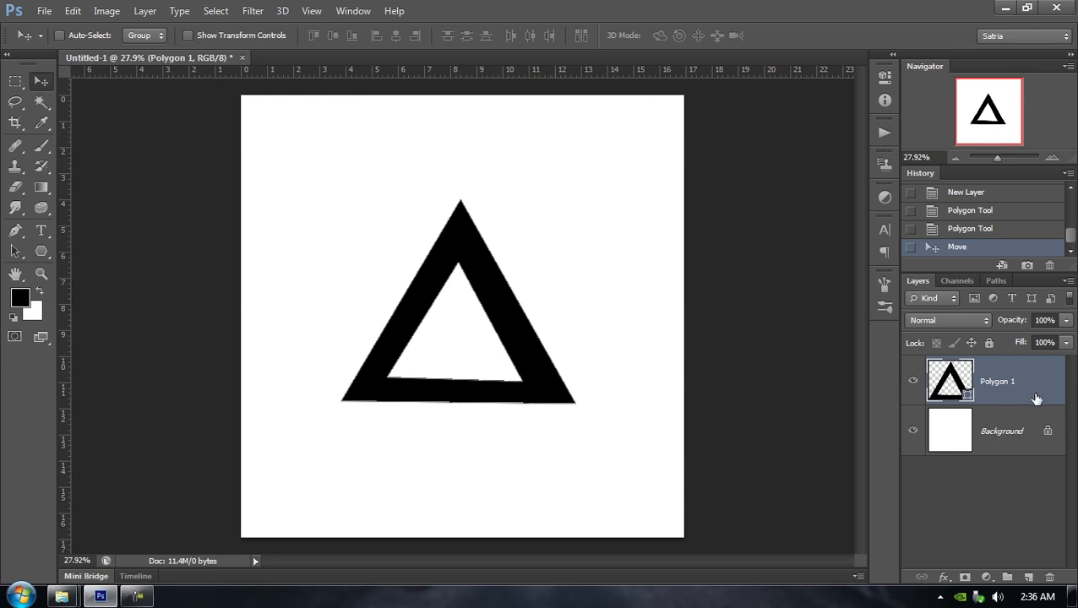
Define the hollow triangle as a brush preset named tutorial
click(74, 12)
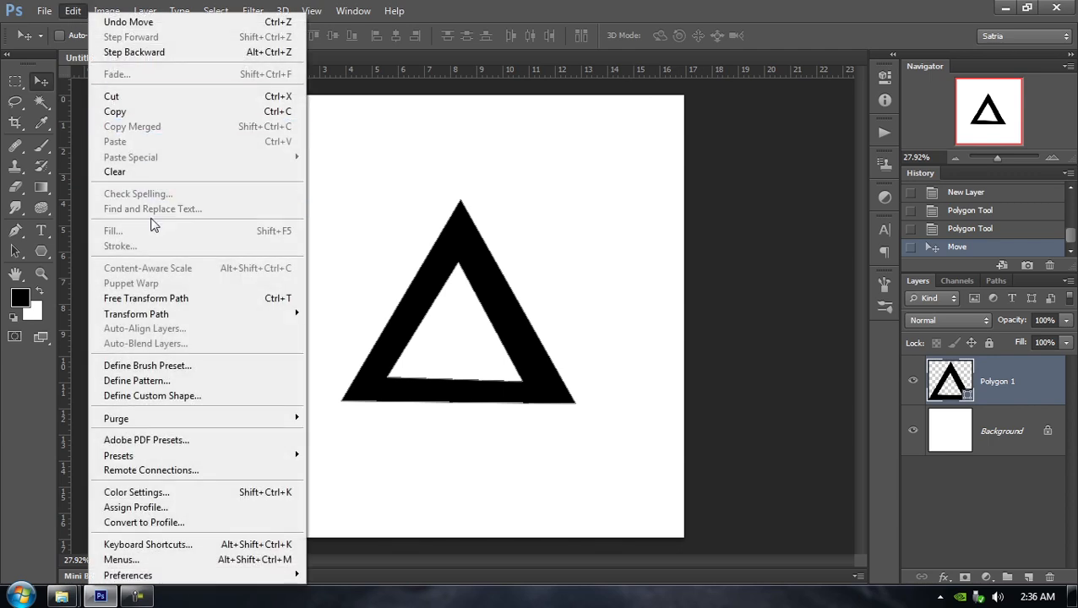
click(153, 365)
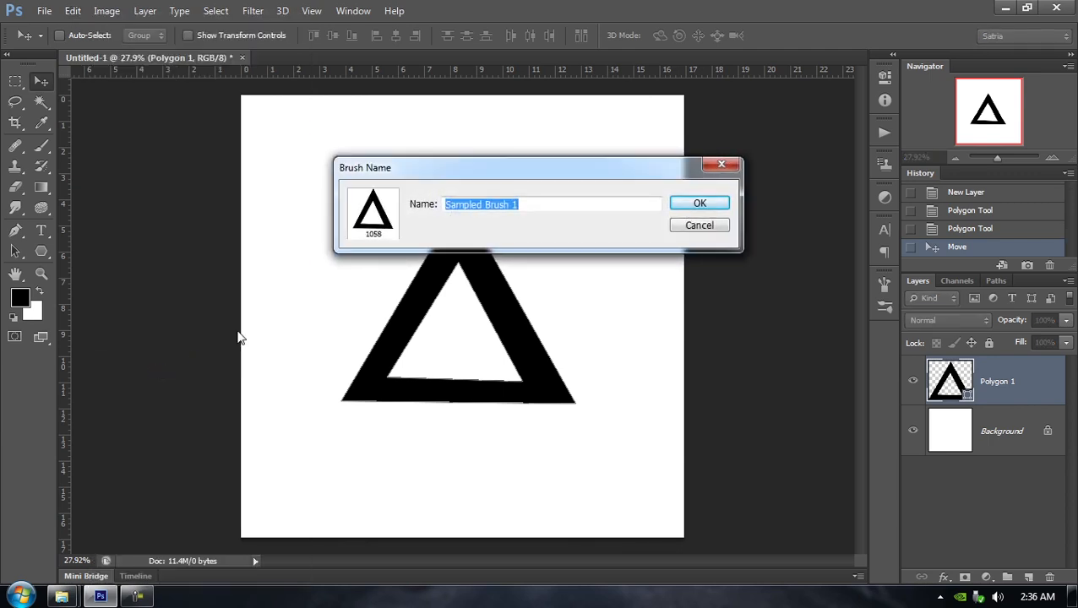
mouse_move(410, 175)
mouse_down()
mouse_move(348, 179)
mouse_move(385, 177)
mouse_move(354, 211)
mouse_up()
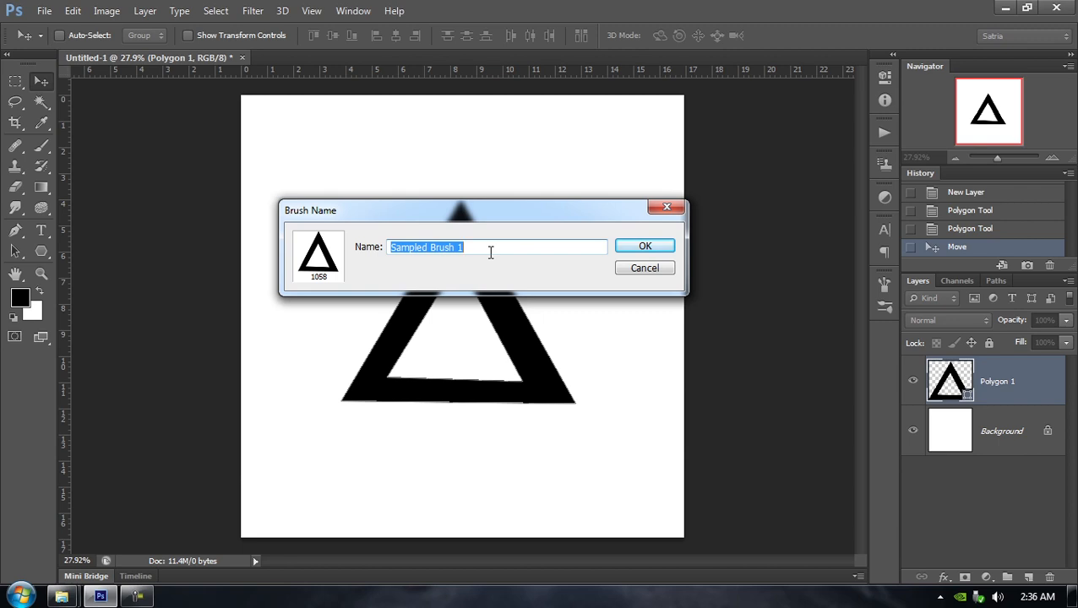
text(tutorial)
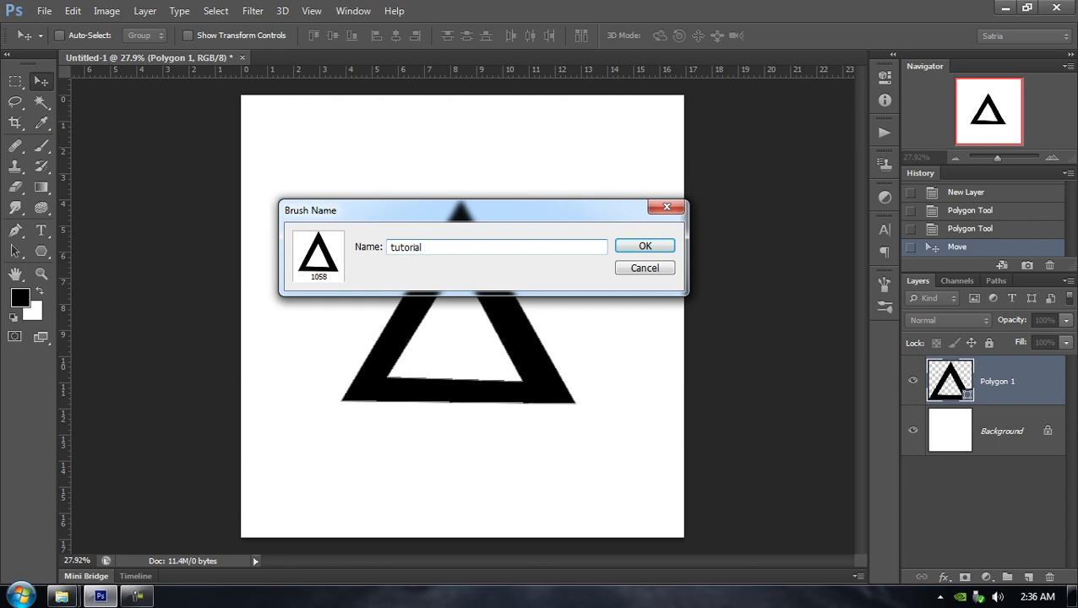
key(Return)
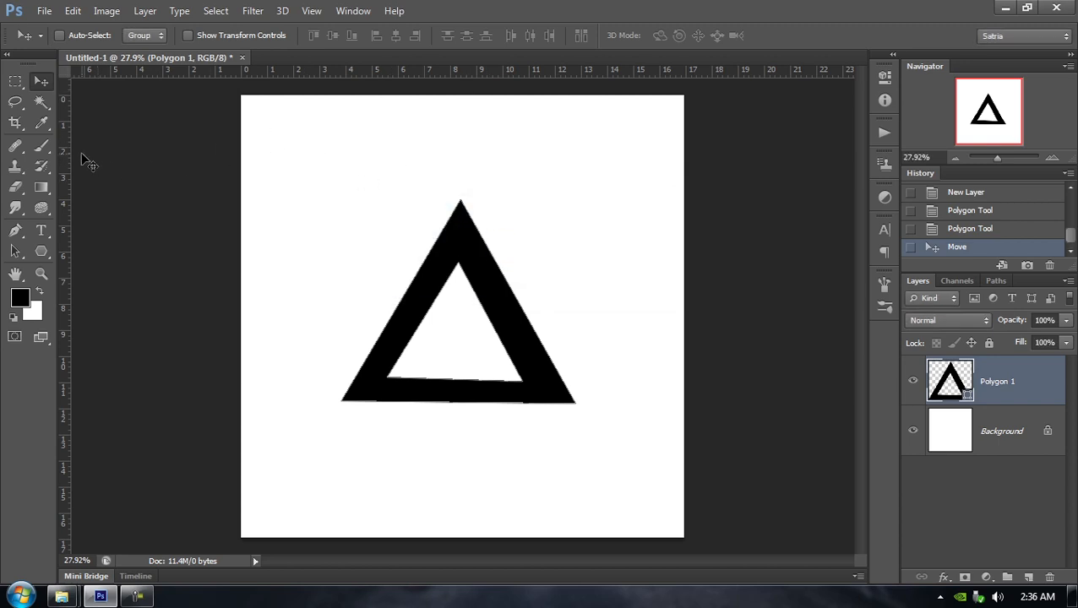
Select the new 1058 px triangle preset as the Brush tool's tip
click(42, 145)
right_click(302, 179)
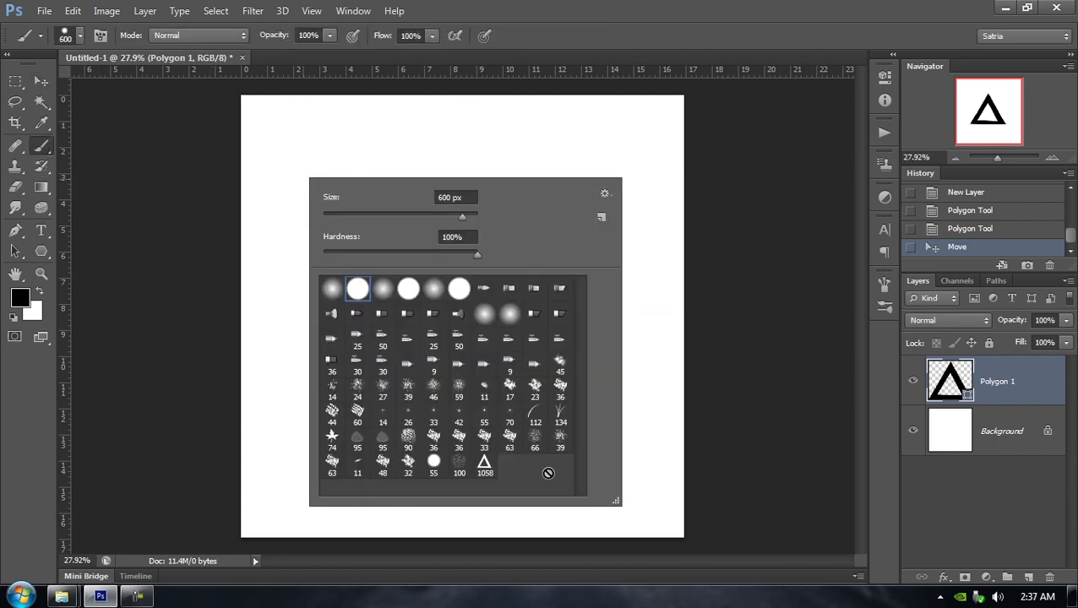
click(486, 467)
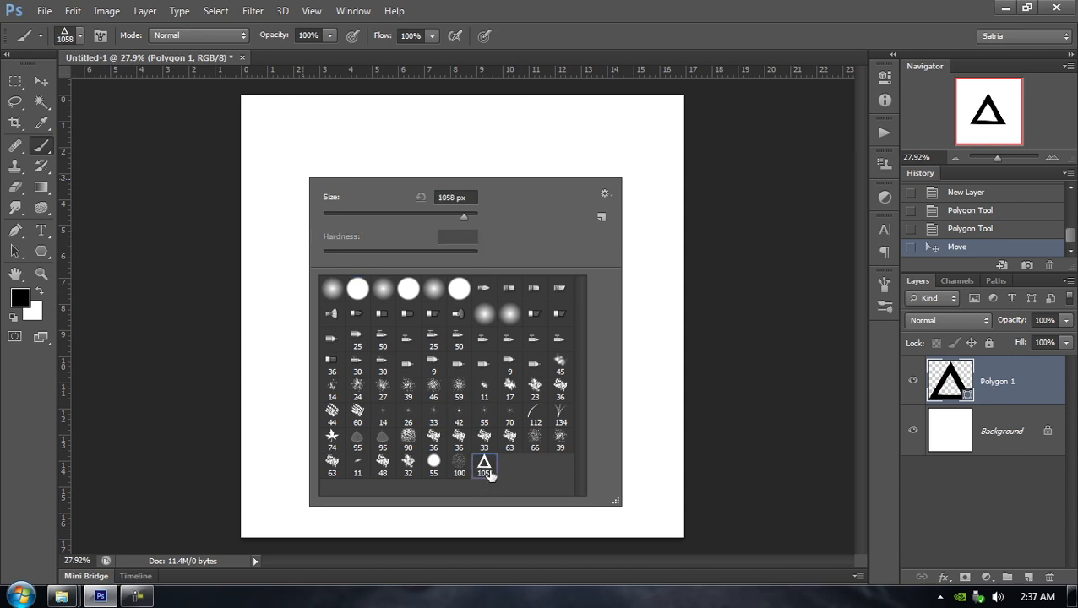
click(654, 3)
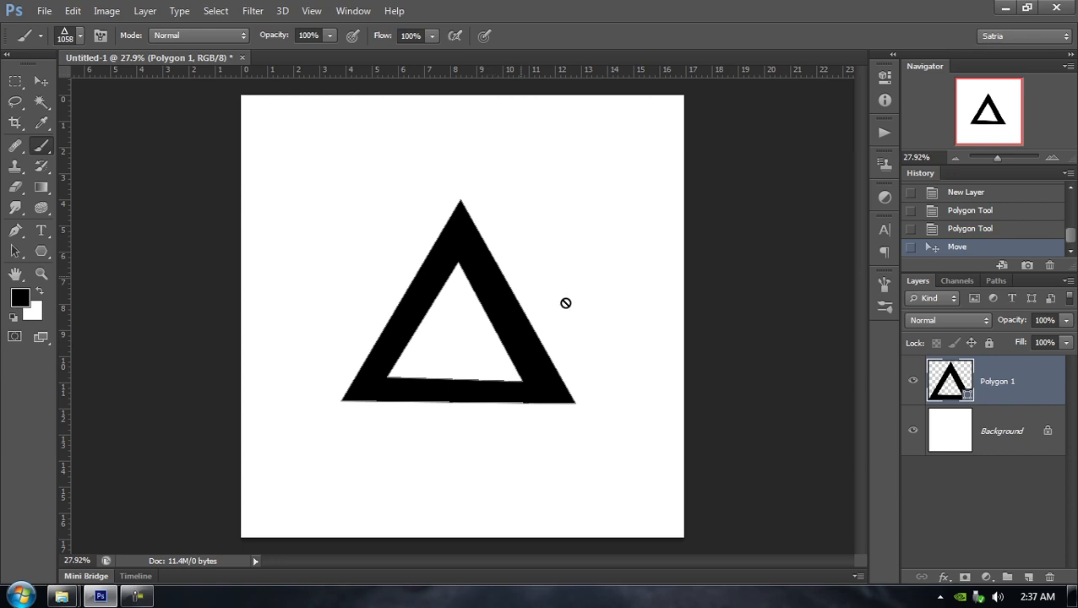
Add a new empty layer and delete the Polygon 1 layer
click(1027, 577)
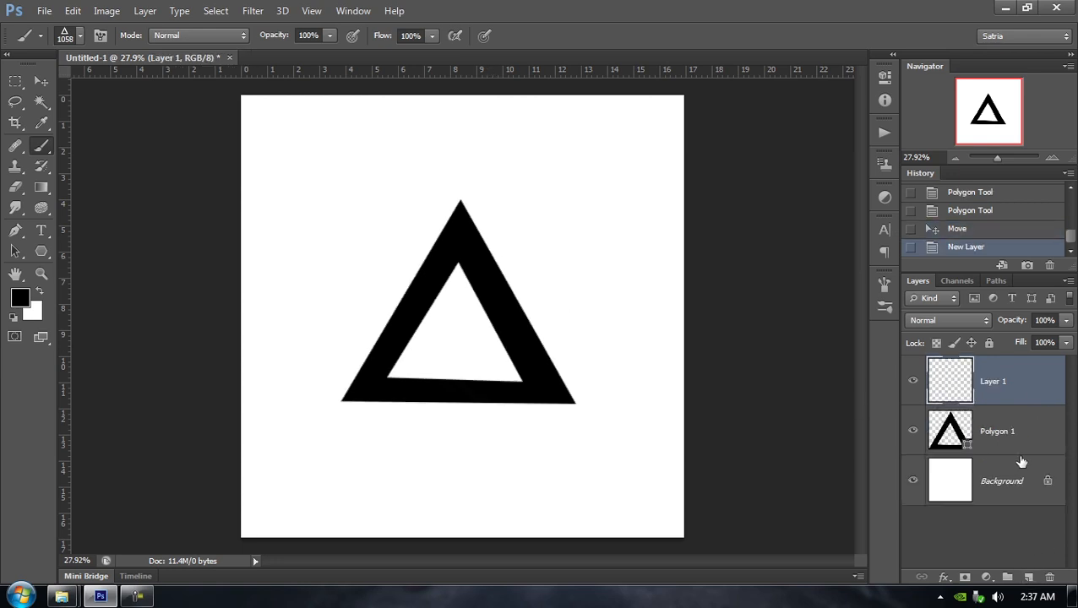
click(1003, 439)
key(Delete)
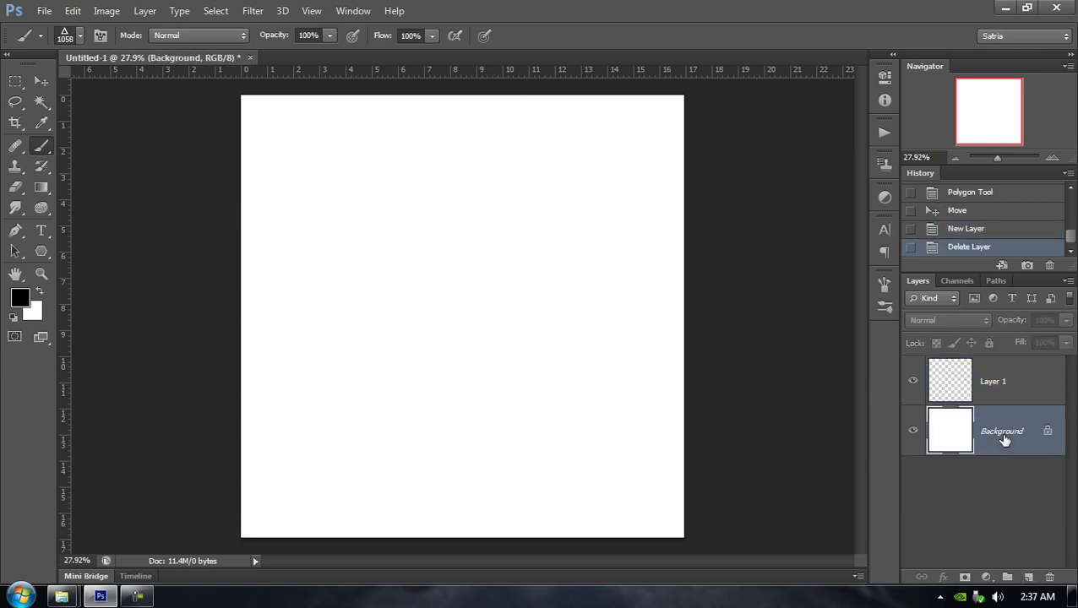
Try the triangle brush with one black stamp on the Background layer
click(445, 274)
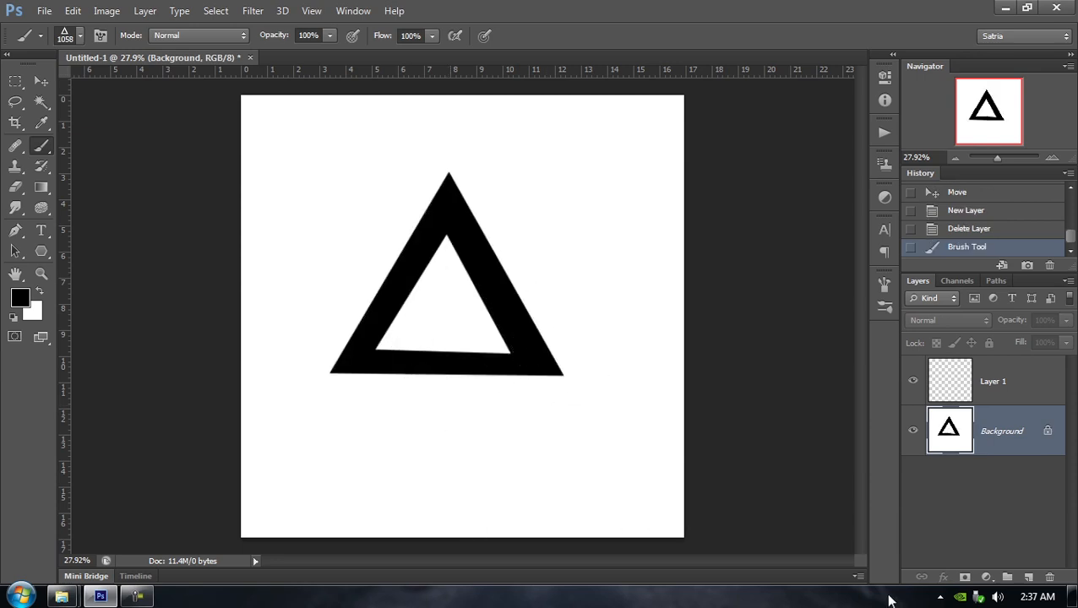
key(ctrl+z)
Set the foreground color to red, ff0000
key(i)
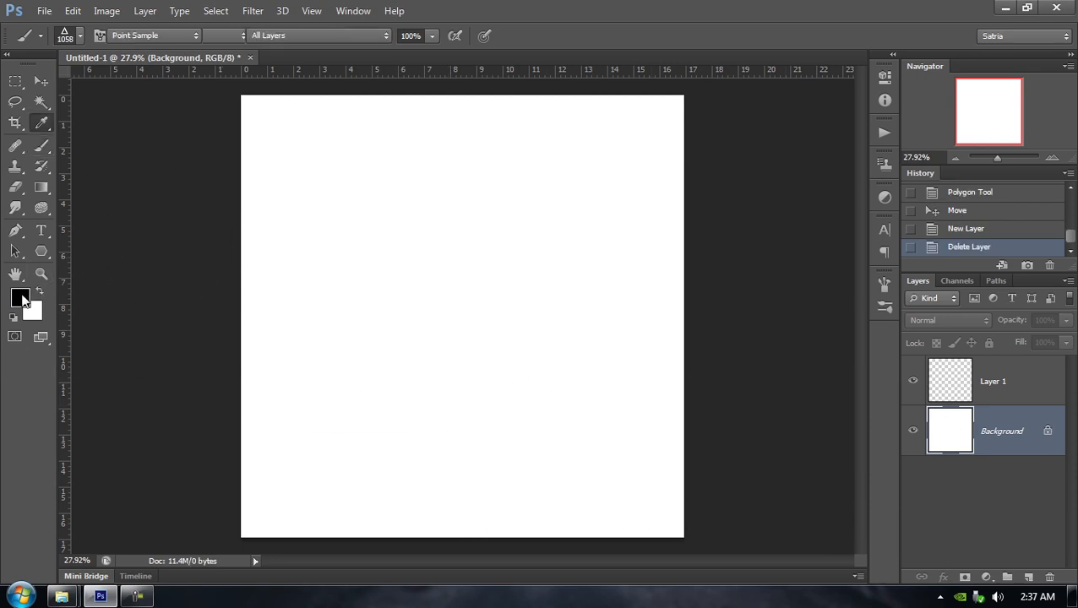
click(21, 297)
text(ff0000)
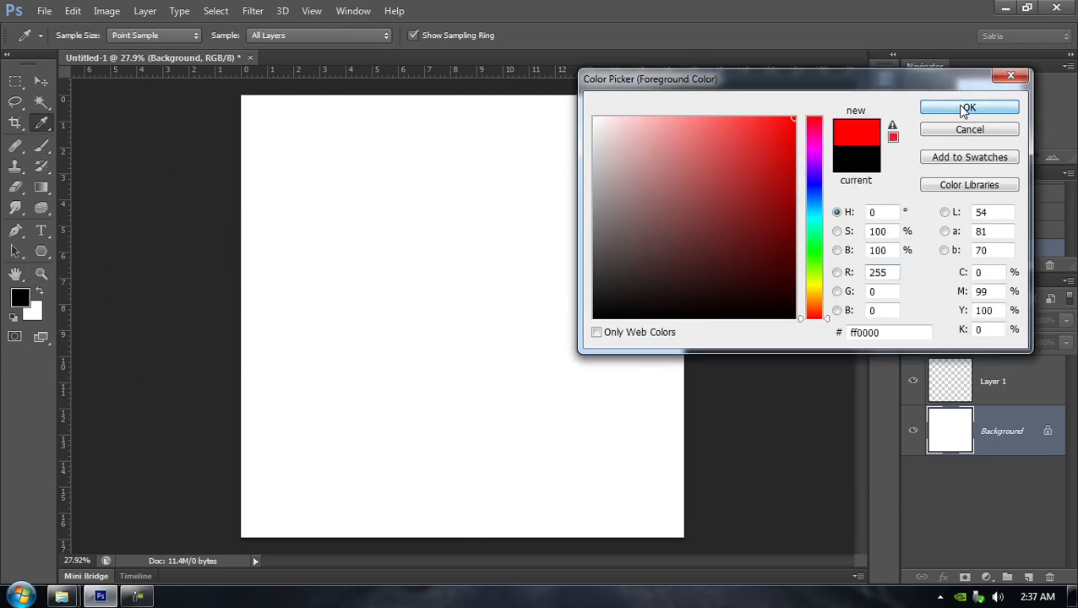
click(965, 108)
Stamp two red triangles diagonally across the Background layer with the brush and undo both
key(b)
click(384, 217)
click(560, 369)
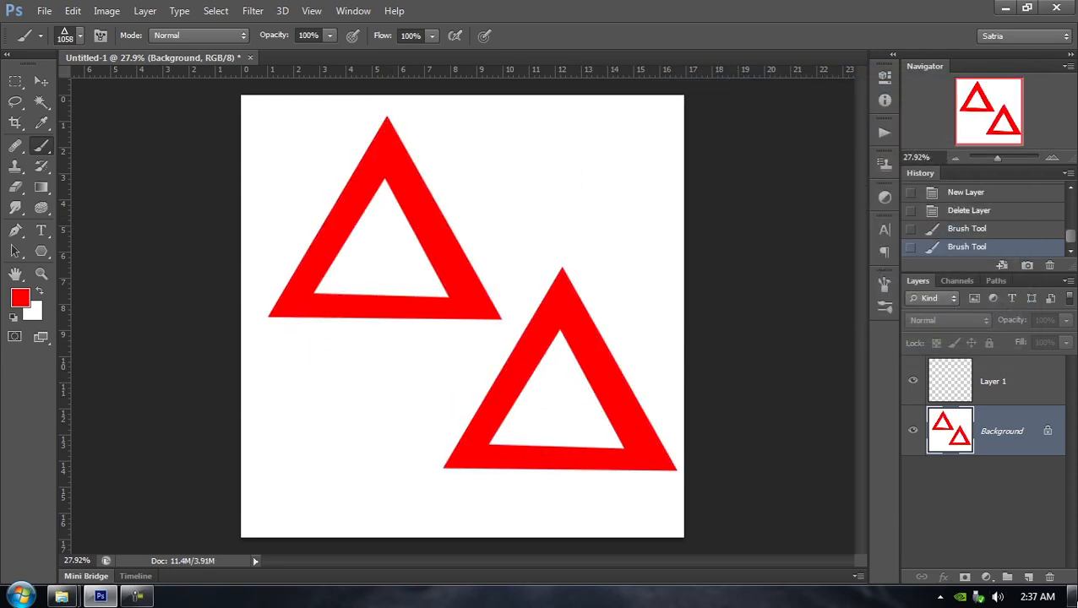
key(ctrl+alt+z)
key(ctrl+alt+z)
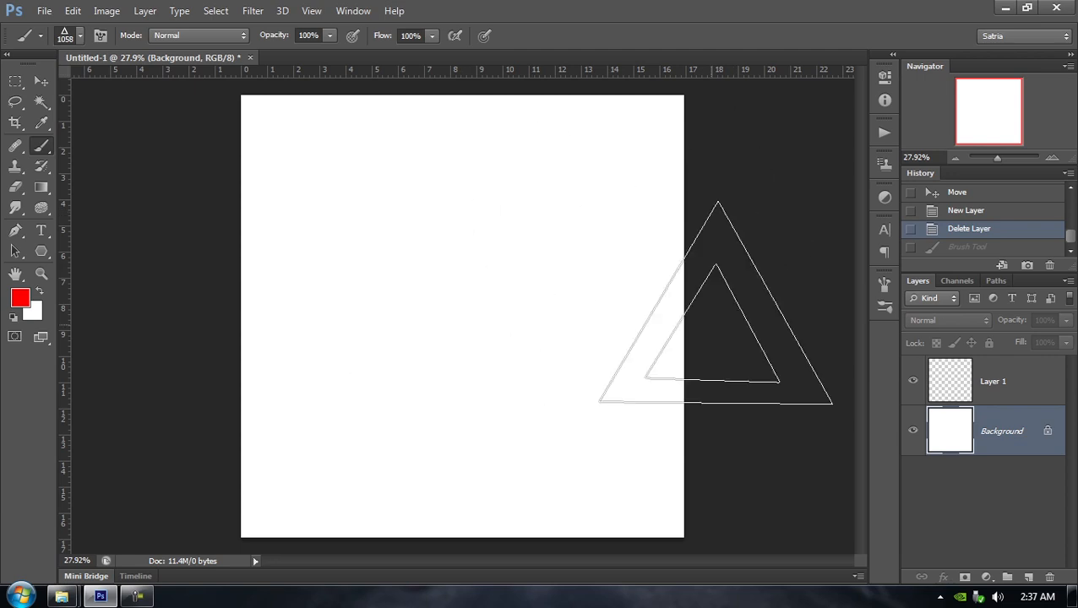
right_click(389, 262)
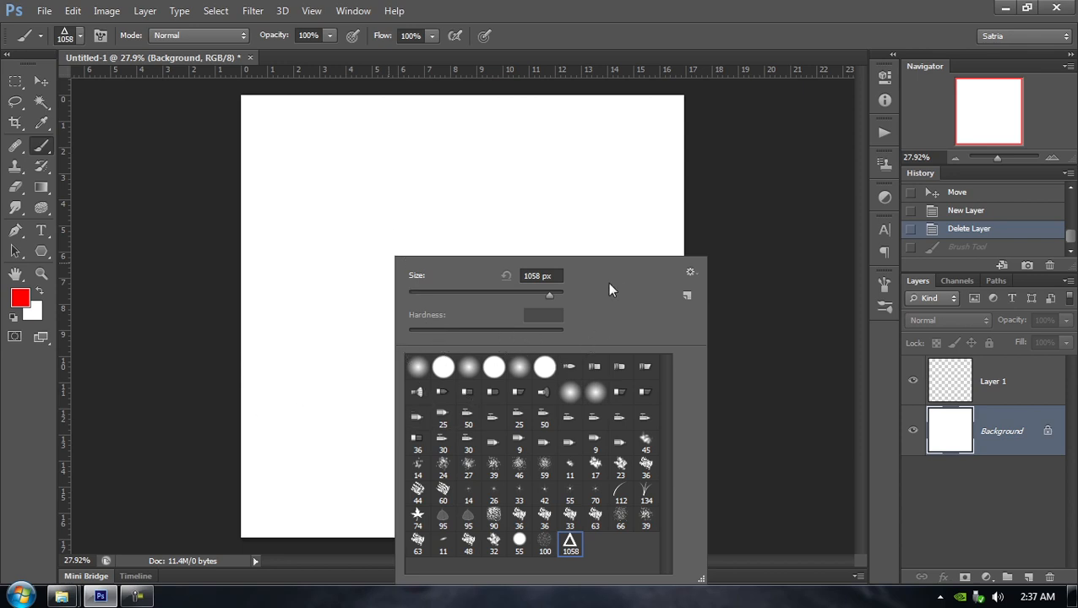
click(688, 7)
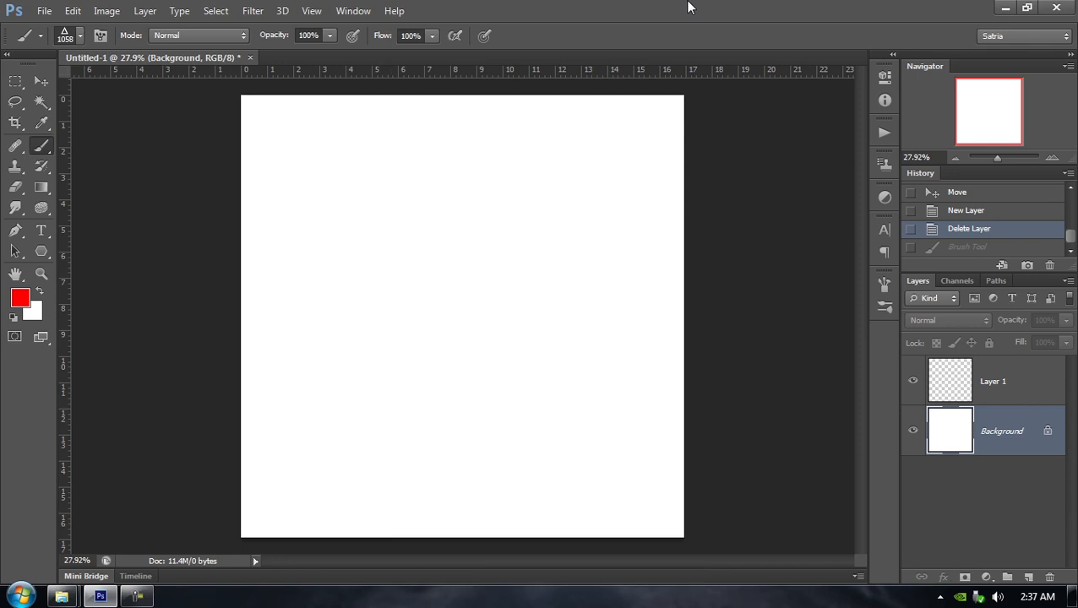
Stamp one red triangle near the middle of the Background layer and undo it
click(440, 286)
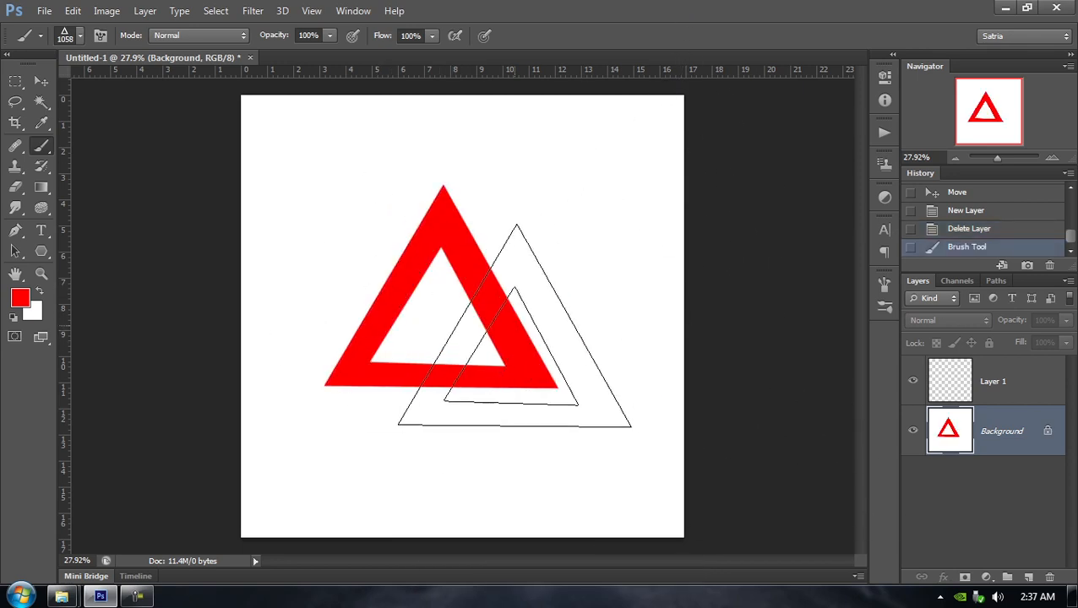
key(ctrl+z)
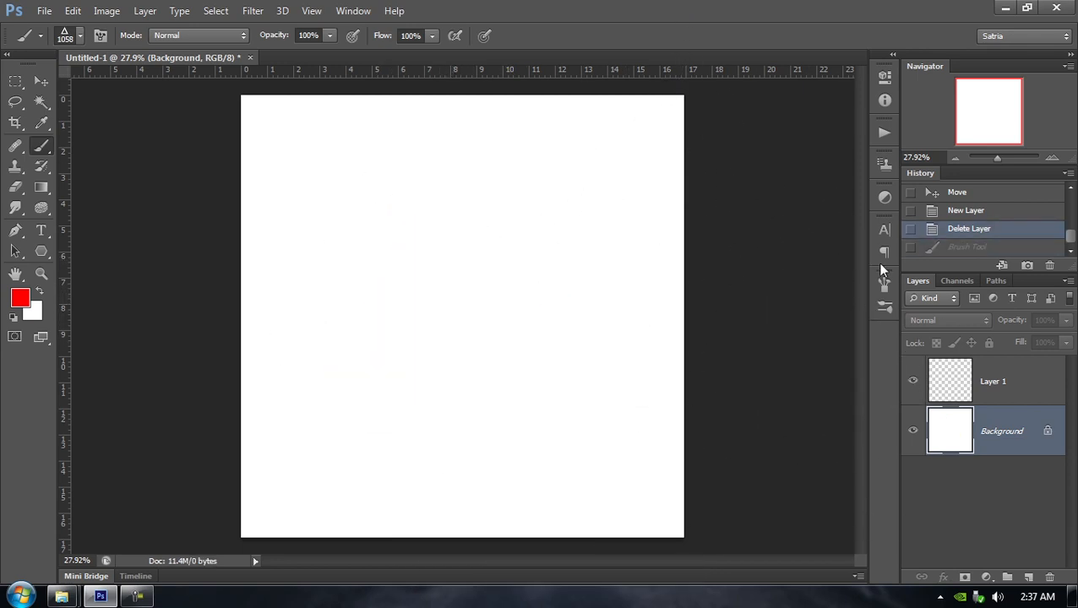
Enable Shape Dynamics for the triangle brush, try it with a diagonal stroke and undo the stroke
click(885, 284)
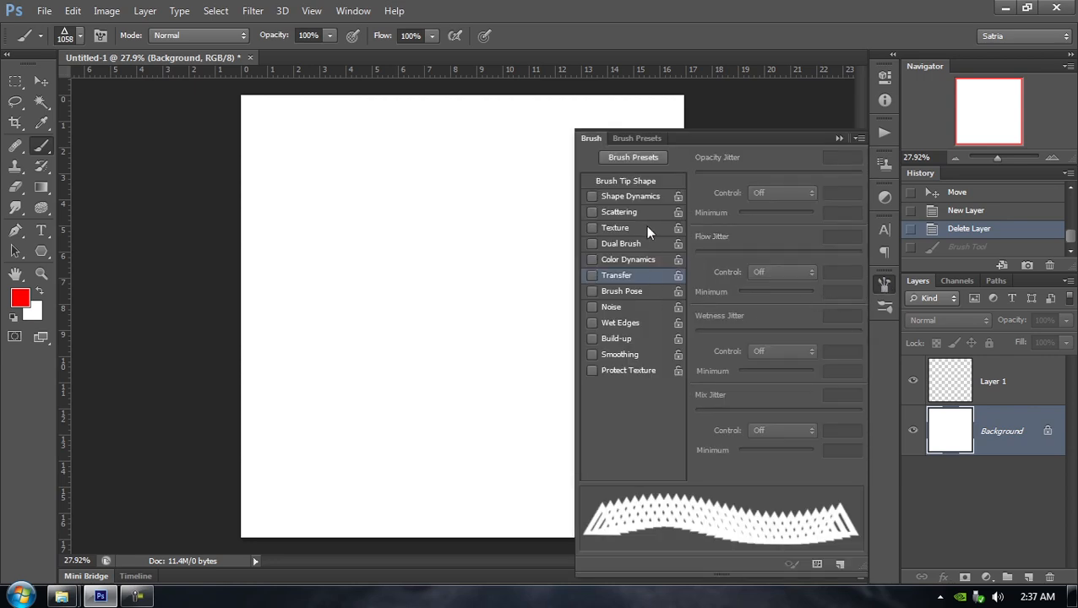
click(616, 195)
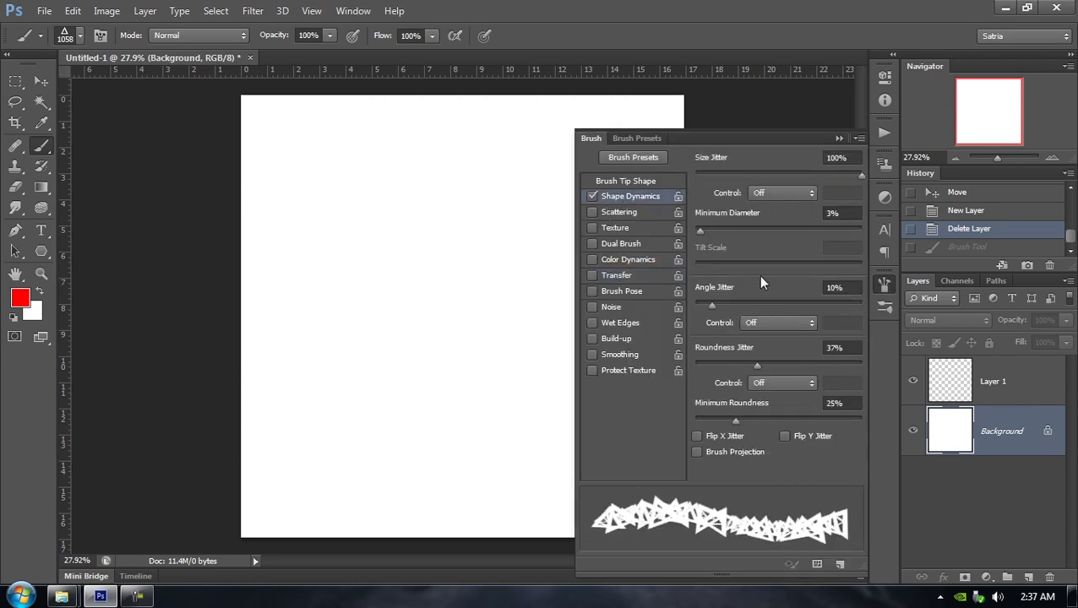
mouse_move(301, 173)
mouse_down()
mouse_move(445, 349)
mouse_move(498, 384)
mouse_up()
key(ctrl+z)
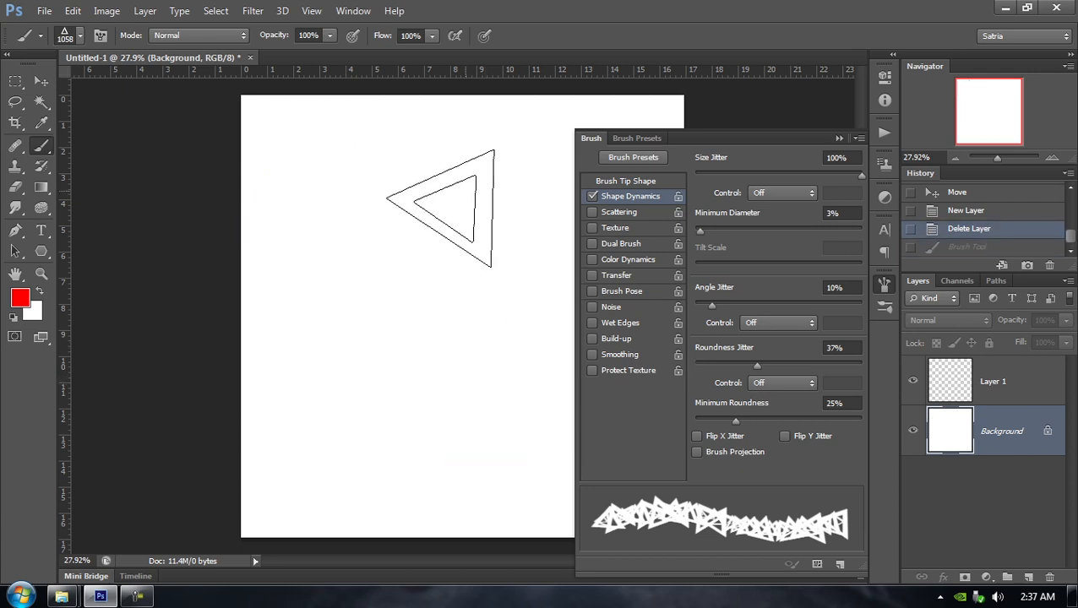
Reduce the triangle brush size to 200 px, test it with a diagonal red stroke and undo the stroke
key(bracketleft)
key(bracketleft)
key(bracketleft)
key(bracketleft)
key(bracketleft)
key(bracketleft)
key(bracketleft)
key(bracketleft)
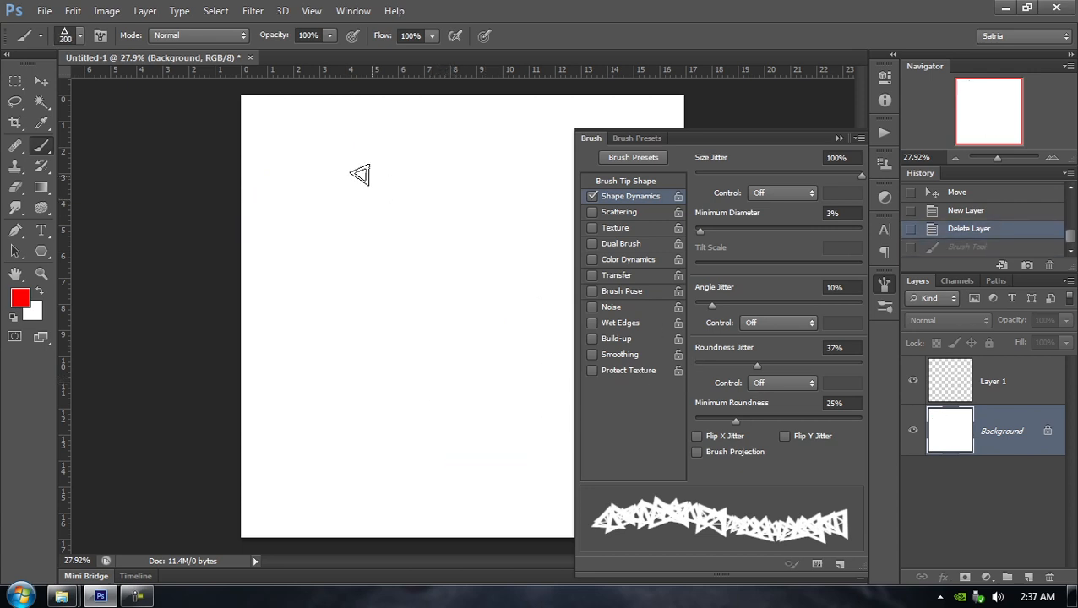
mouse_move(316, 156)
mouse_down()
mouse_move(392, 281)
mouse_move(478, 376)
mouse_up()
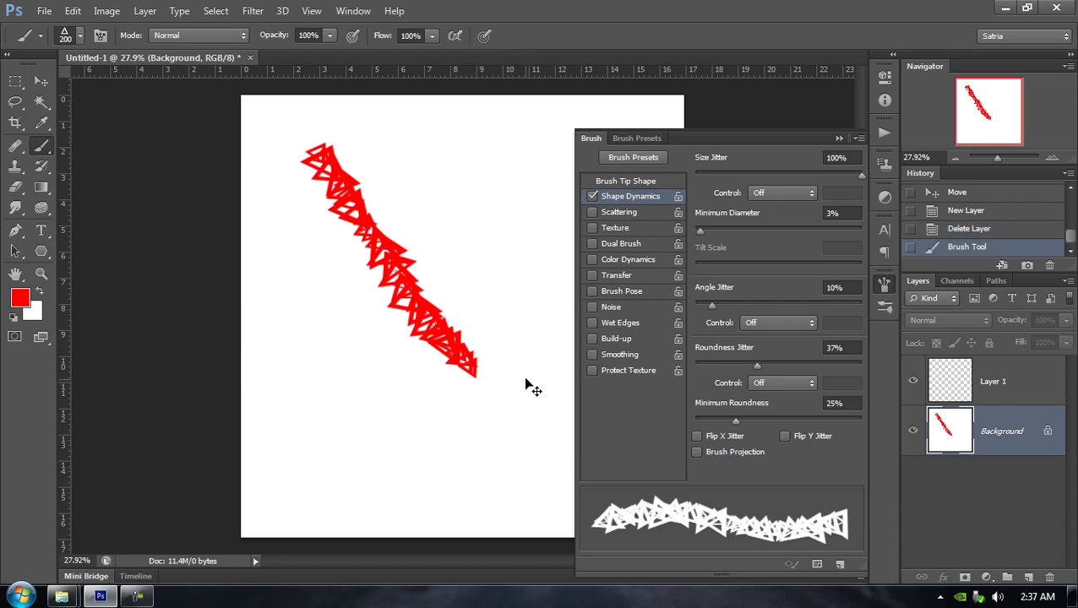
key(ctrl+z)
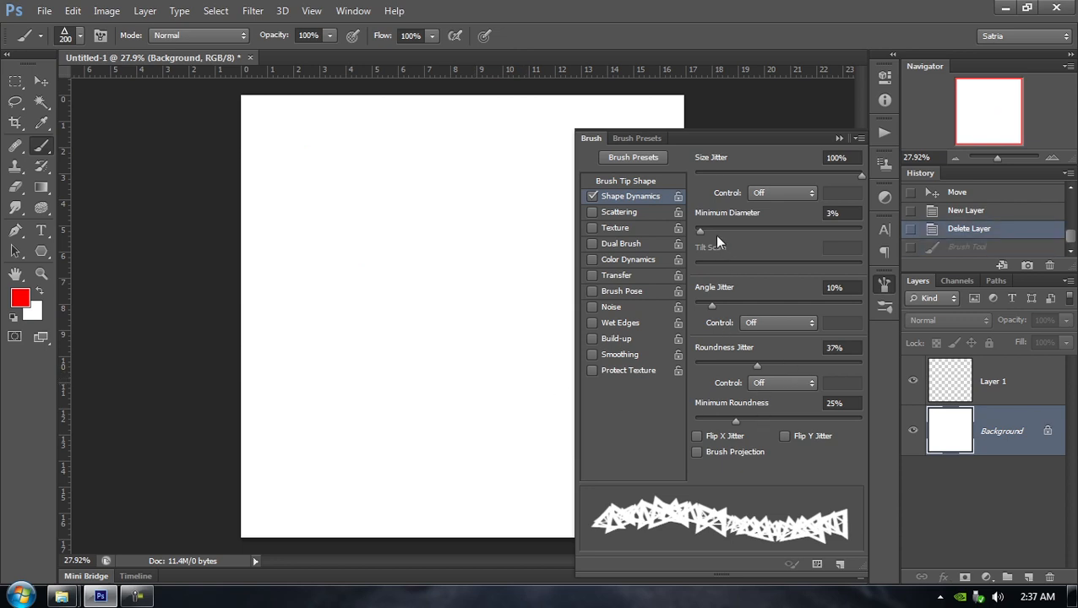
Set the Shape Dynamics minimum diameter to 0%, test it with a looping stroke and undo the stroke
drag(698, 230, 681, 230)
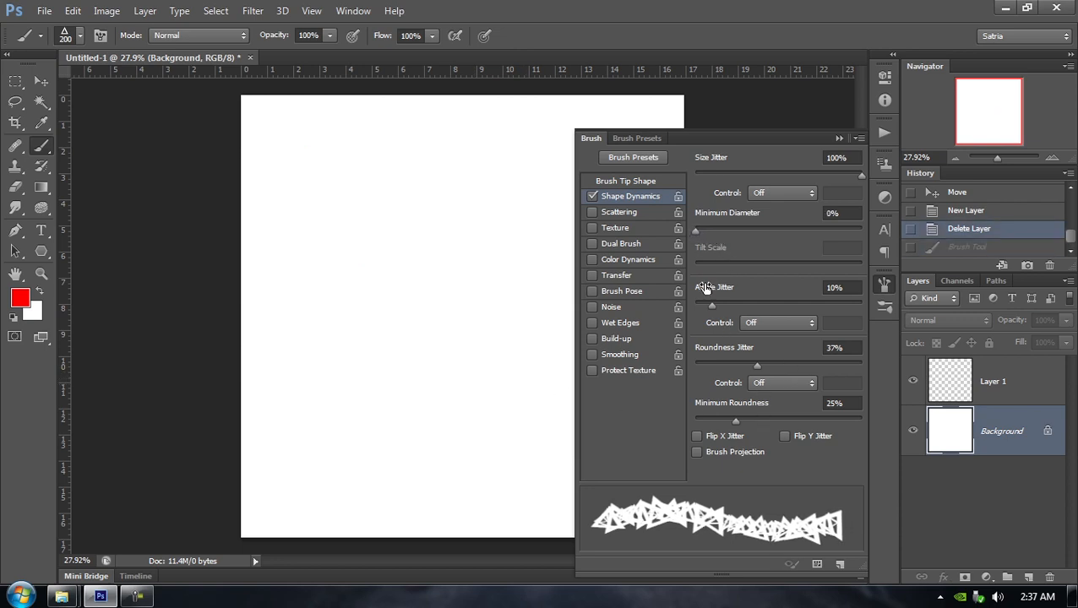
mouse_move(270, 138)
mouse_down()
mouse_move(373, 264)
mouse_move(509, 328)
mouse_up()
mouse_move(515, 257)
mouse_down()
mouse_move(521, 131)
mouse_move(419, 165)
mouse_move(325, 241)
mouse_up()
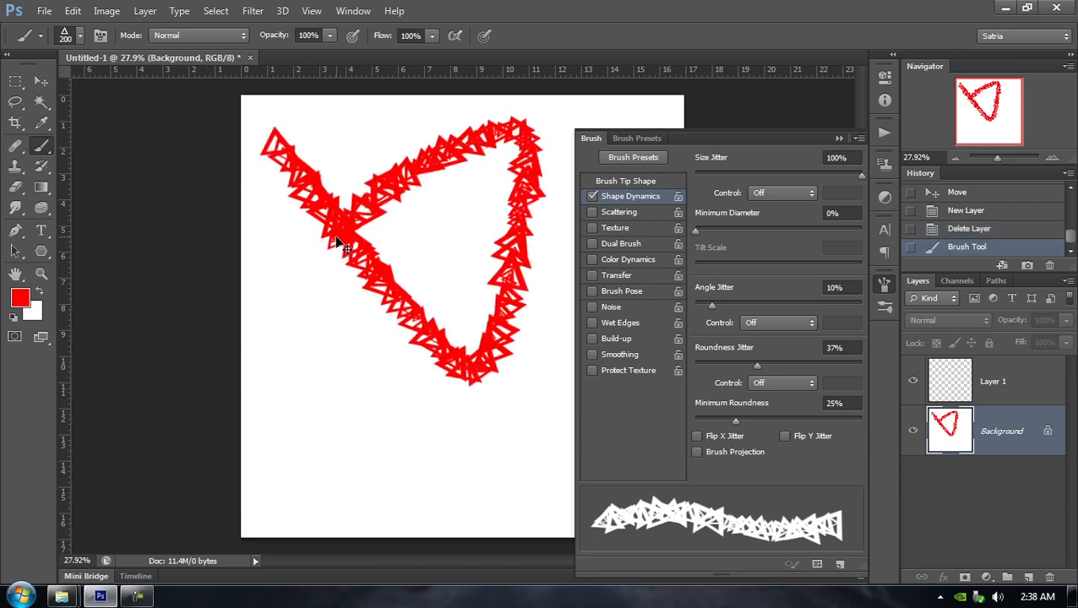
key(ctrl+z)
Enable Scattering with Scatter at 1000%, test it with a diagonal stroke across the canvas and undo the stroke
click(598, 211)
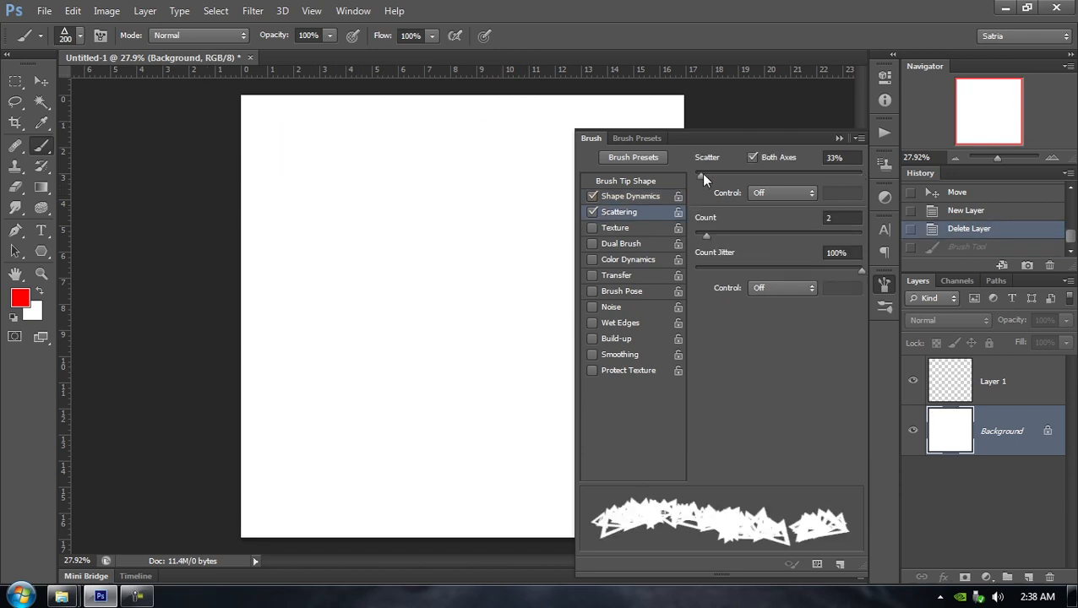
drag(703, 179, 907, 175)
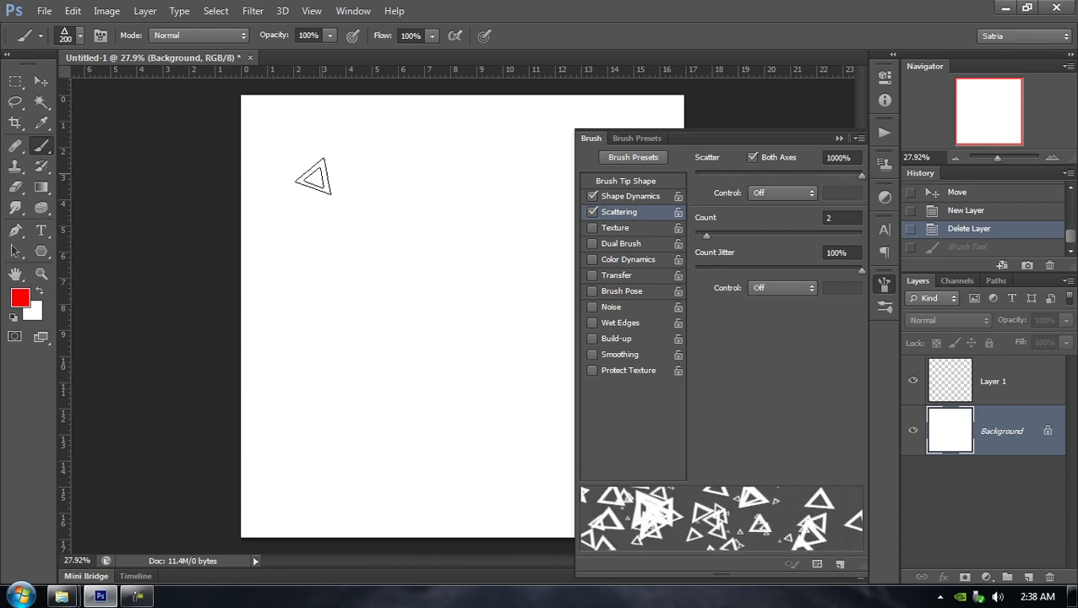
mouse_move(314, 178)
mouse_down()
mouse_move(356, 223)
mouse_move(493, 320)
mouse_move(559, 425)
mouse_move(579, 391)
mouse_up()
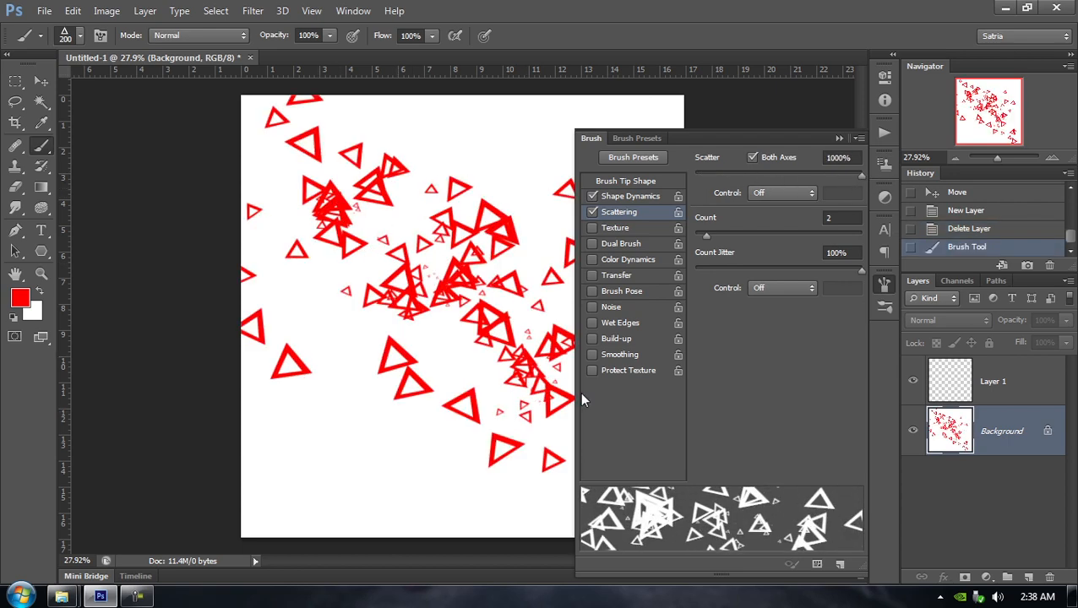
key(ctrl+z)
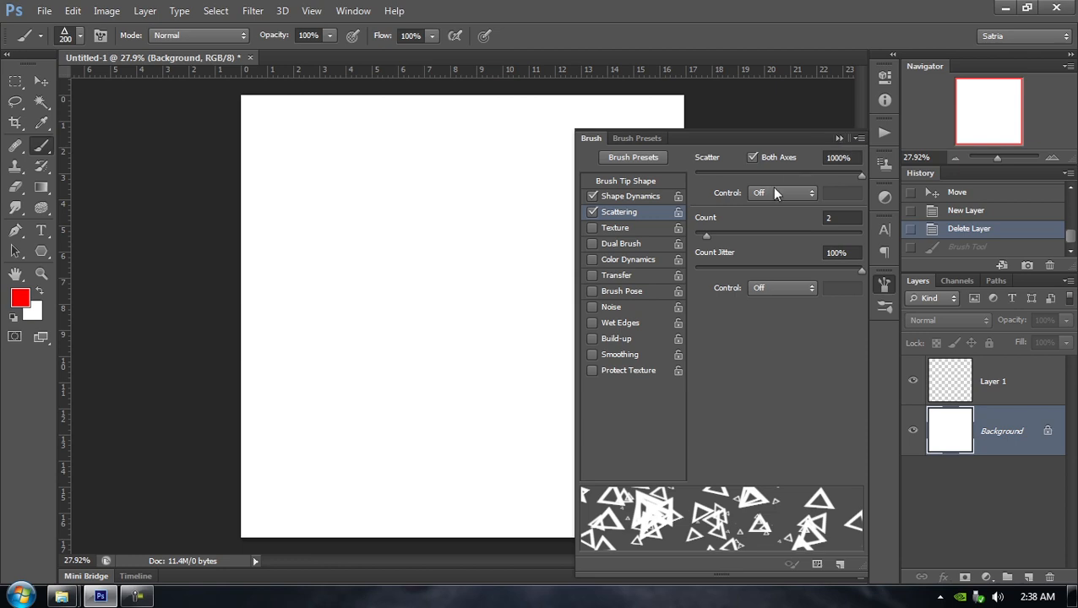
Close the brush settings, paint two scattered triangle strokes across the full canvas and undo each one
click(837, 137)
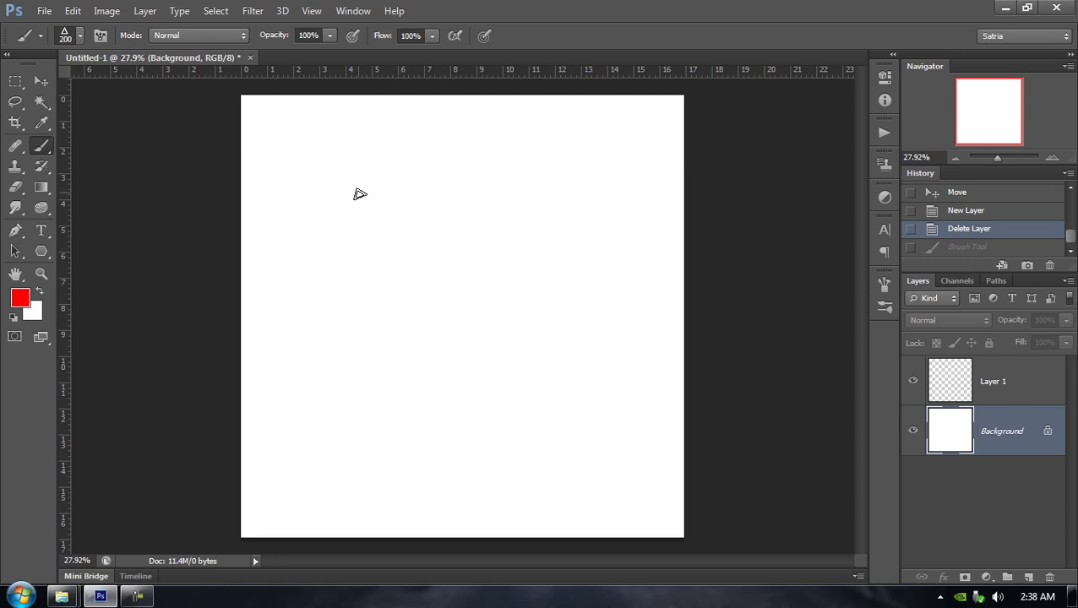
mouse_move(360, 195)
mouse_down()
mouse_move(460, 349)
mouse_move(547, 390)
mouse_move(636, 240)
mouse_move(626, 160)
mouse_move(475, 118)
mouse_move(369, 149)
mouse_move(324, 273)
mouse_move(322, 394)
mouse_move(374, 485)
mouse_up()
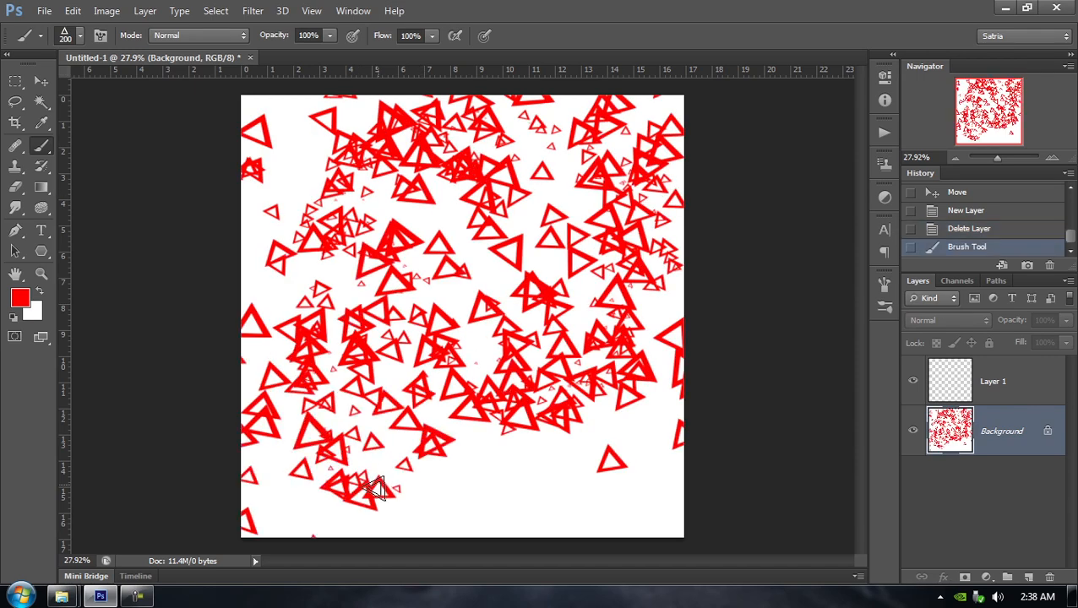
key(ctrl+z)
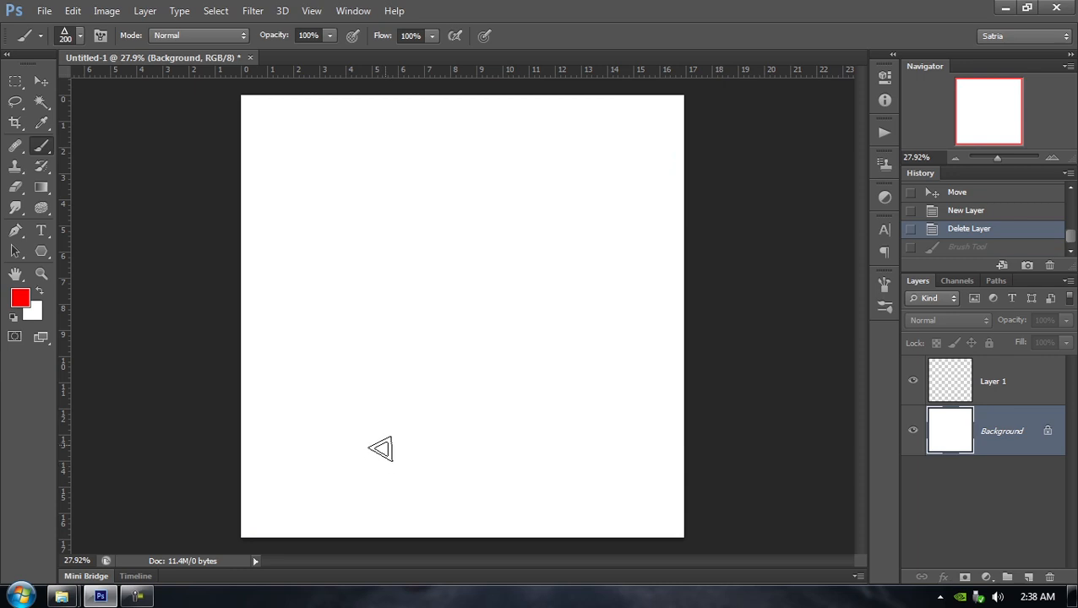
mouse_move(385, 201)
mouse_down()
mouse_move(397, 260)
mouse_move(465, 401)
mouse_move(541, 435)
mouse_up()
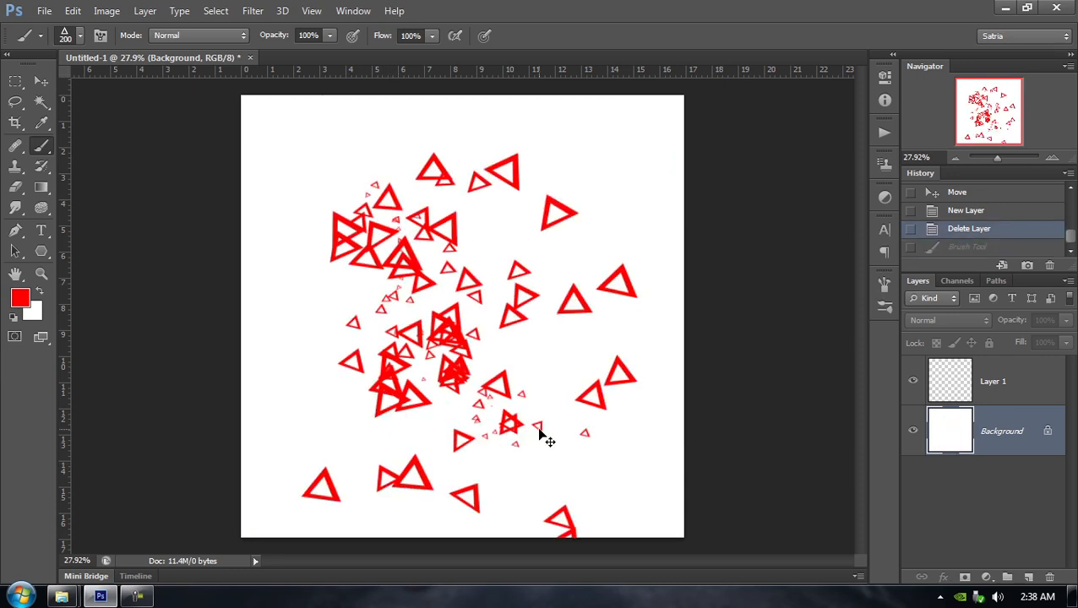
key(ctrl+z)
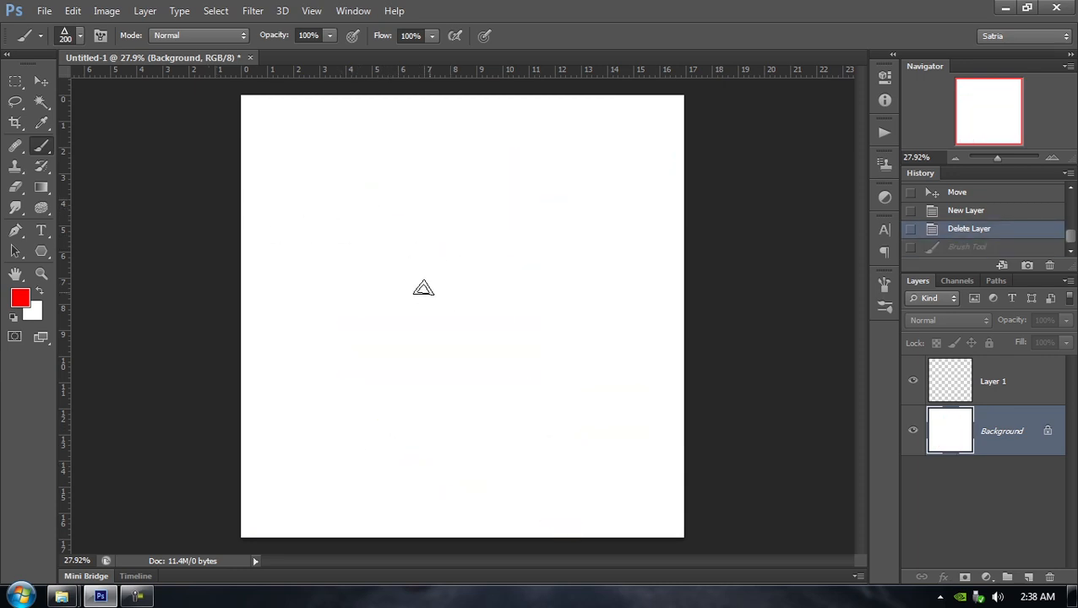
Draw a closed, curved red blob with a notch in its upper edge across the canvas middle with the Pen tool
click(14, 232)
click(364, 271)
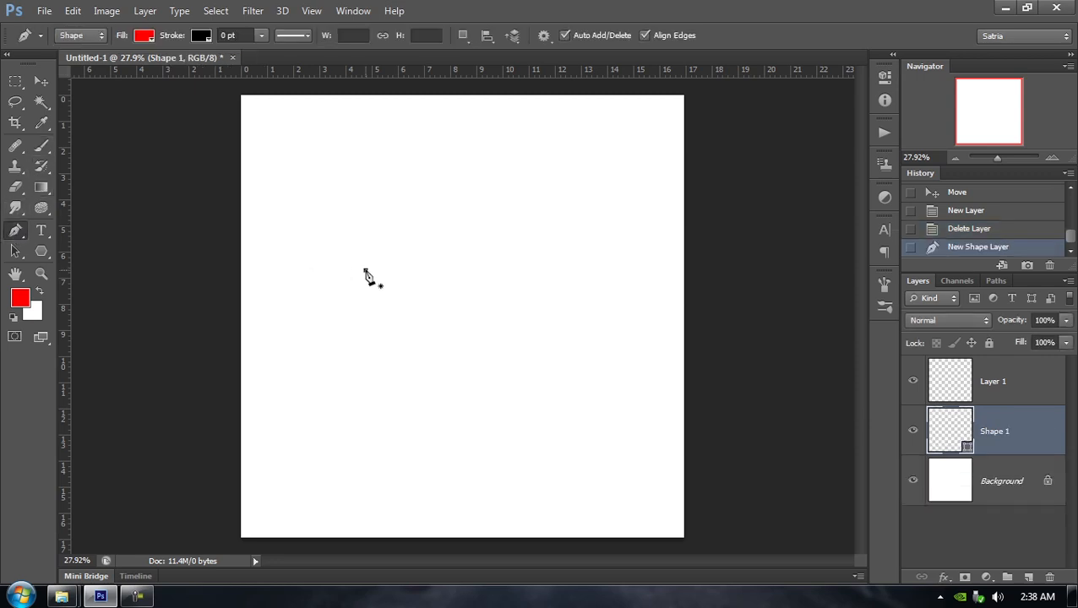
drag(487, 231, 556, 267)
drag(581, 360, 513, 397)
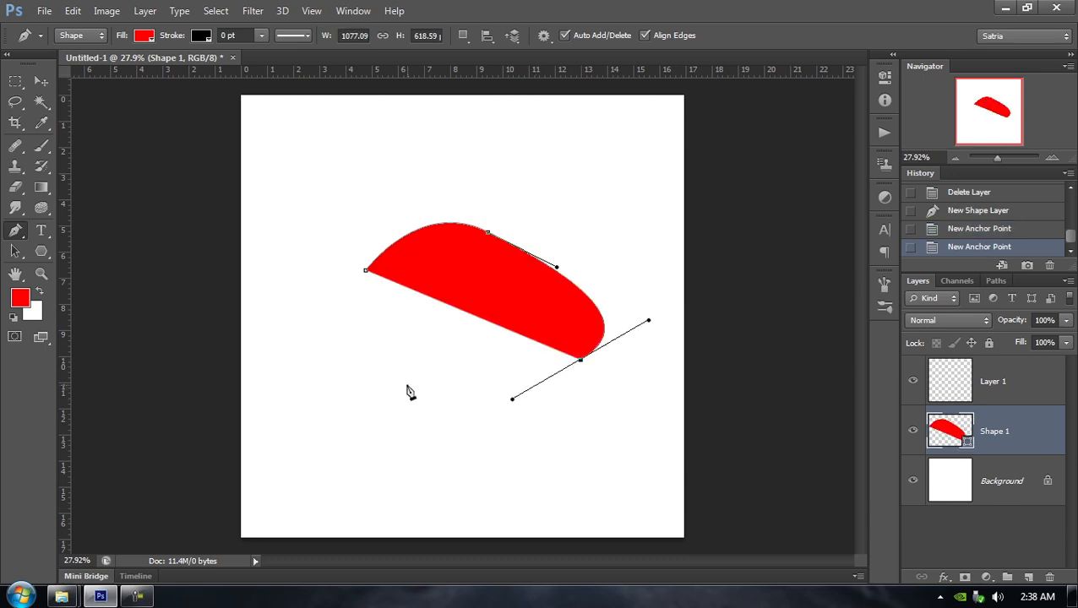
drag(394, 387, 302, 387)
drag(271, 258, 317, 214)
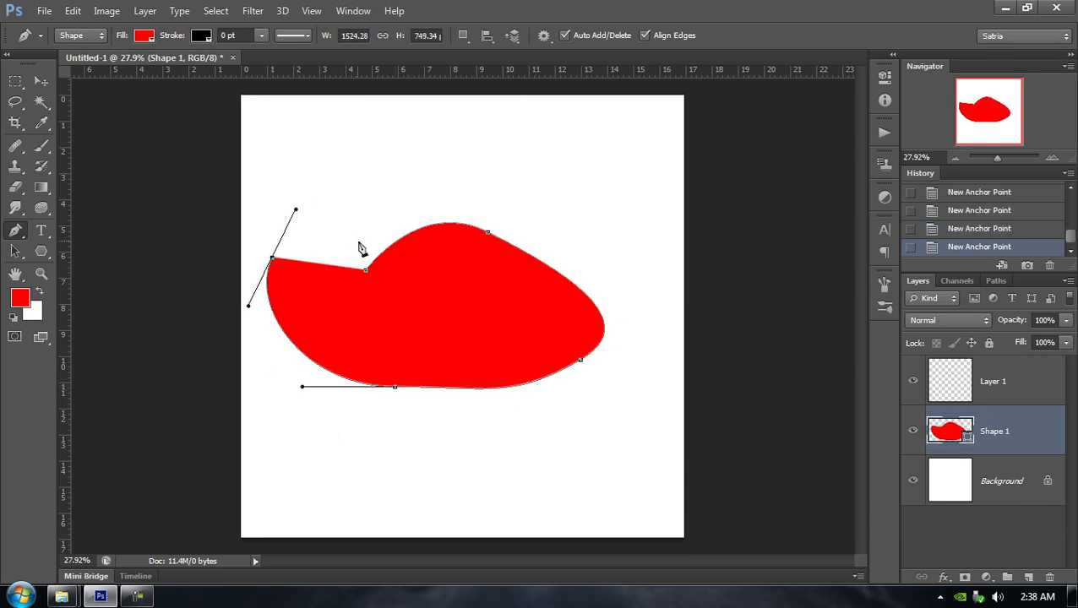
click(358, 242)
click(367, 272)
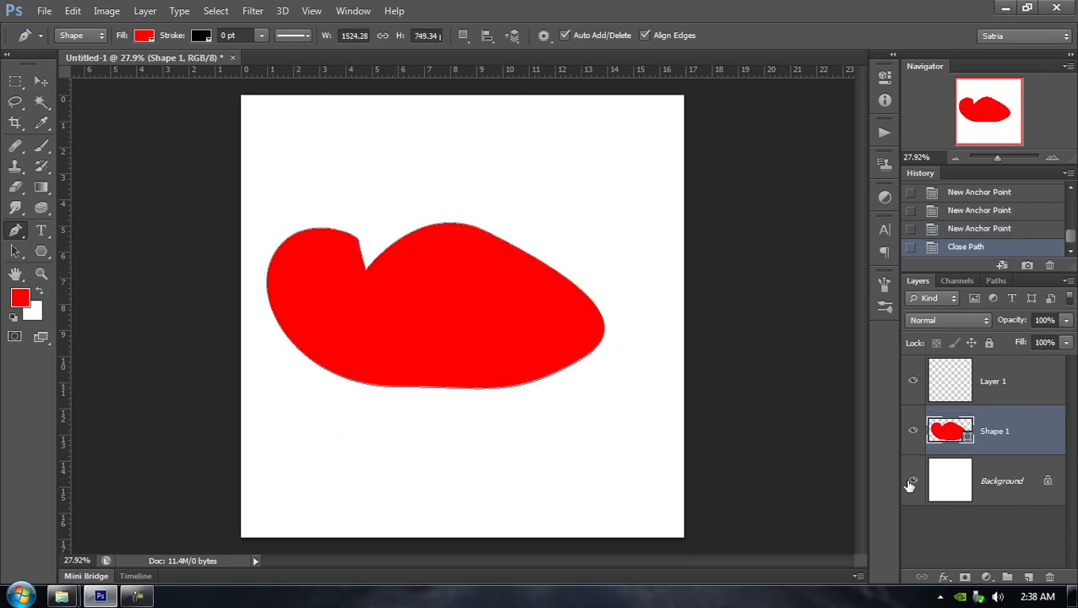
Hide Layer 1 and define the Shape 1 blob as a brush preset named tuto 2
click(1001, 395)
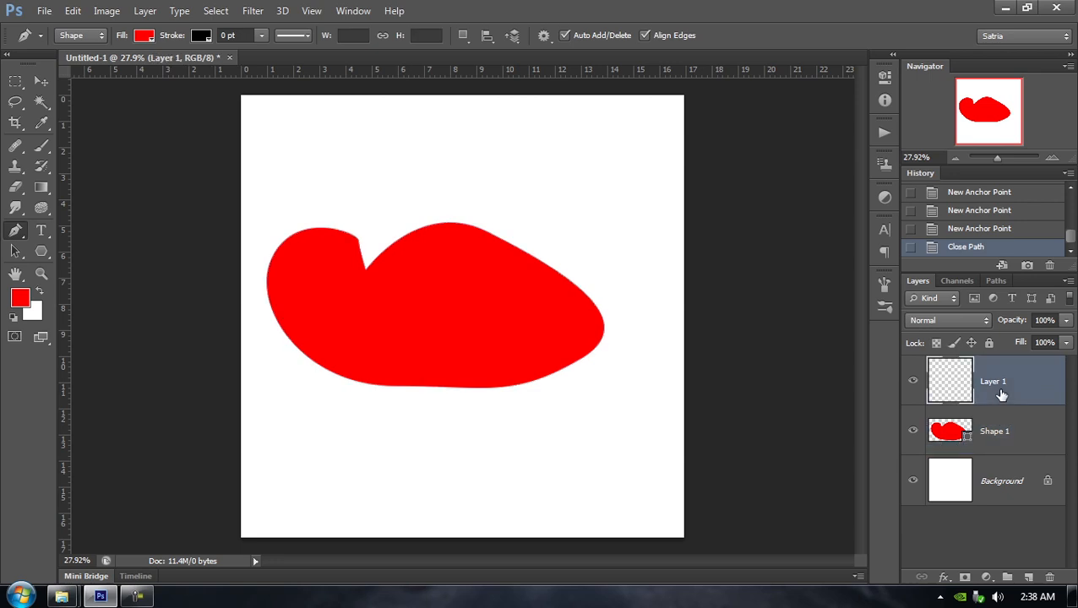
click(1039, 435)
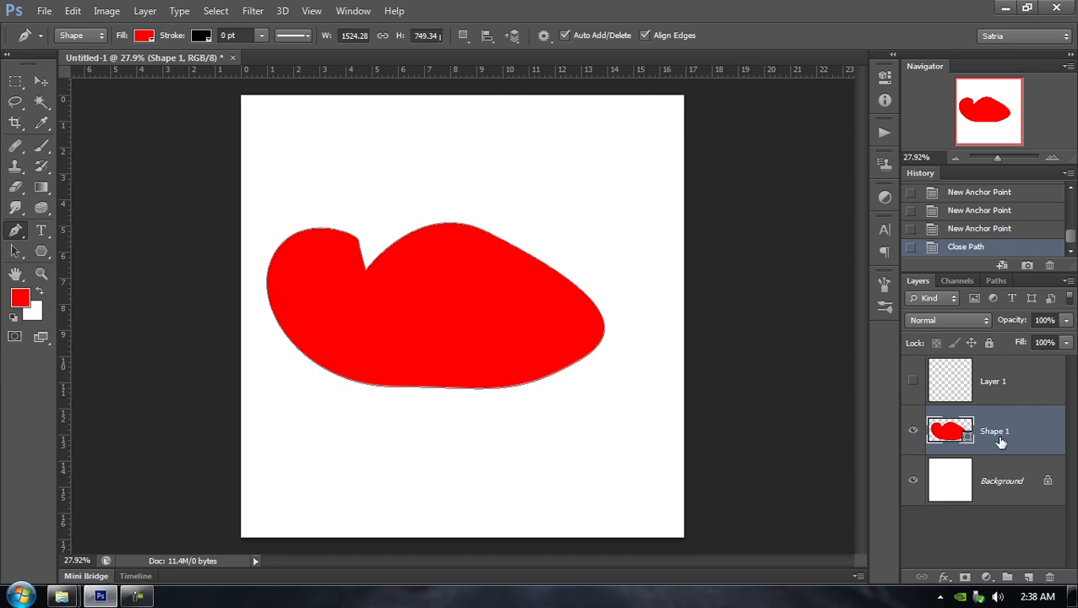
click(73, 12)
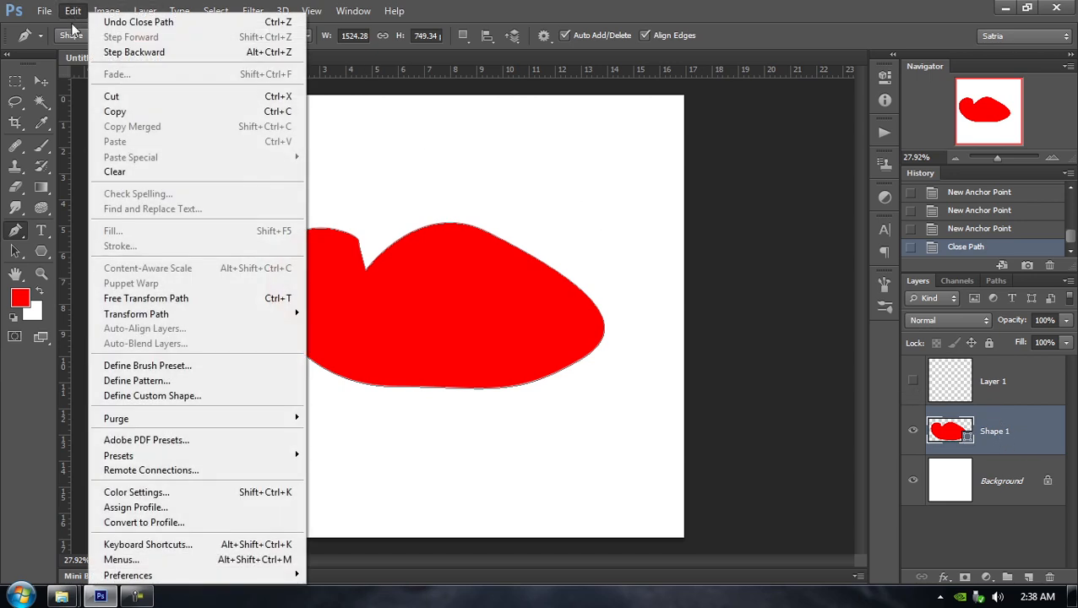
click(142, 367)
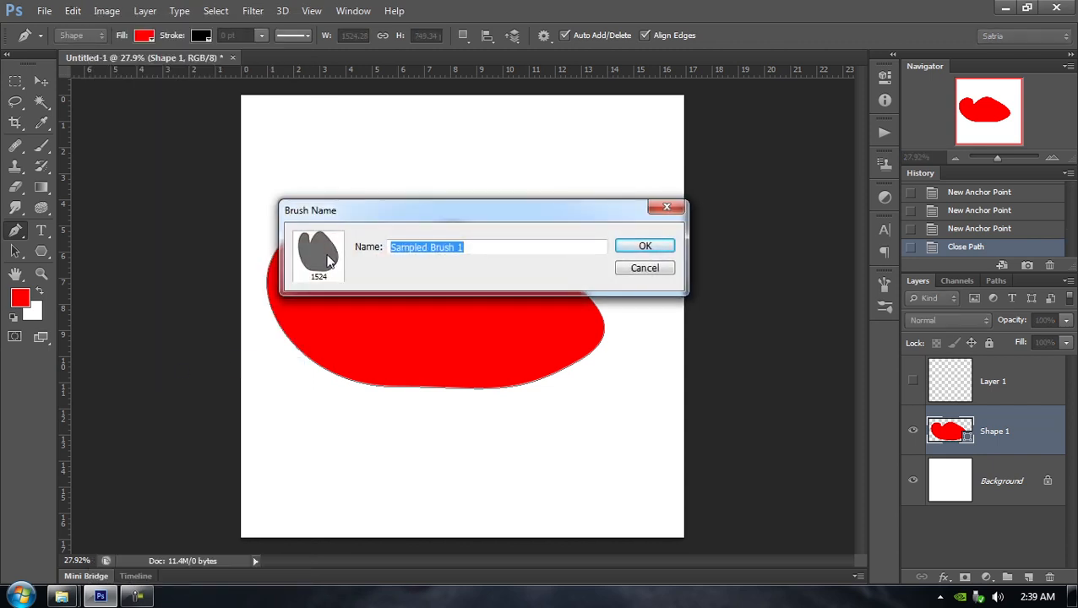
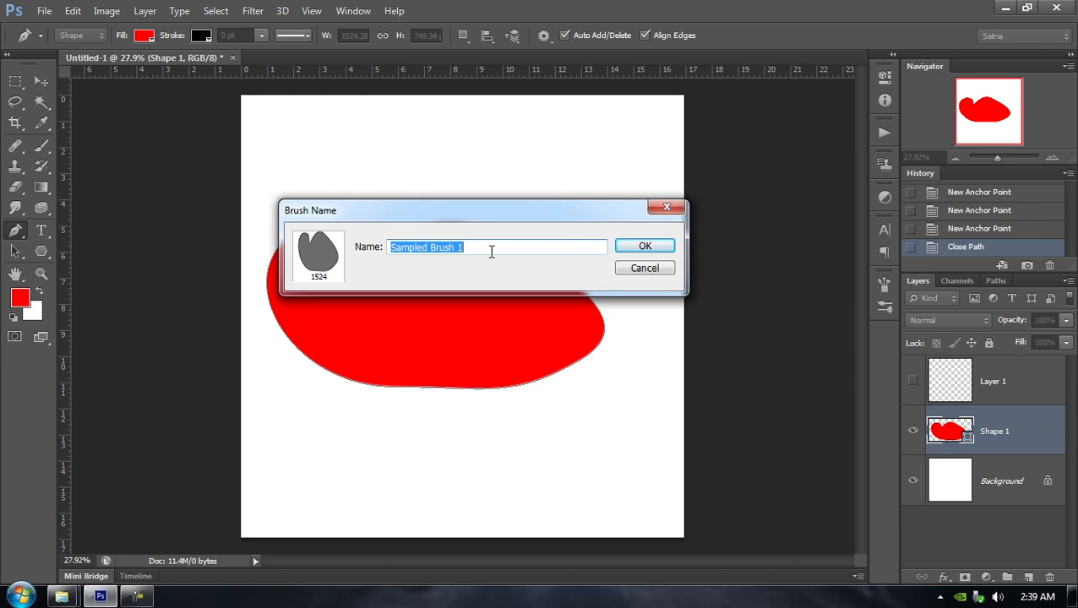
text(tu)
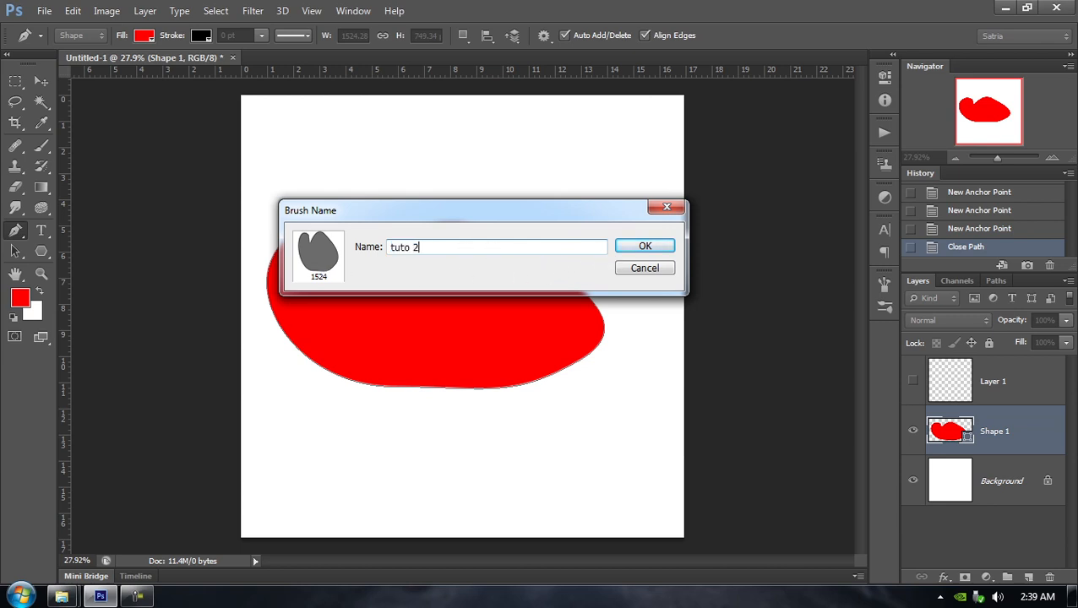
text(to 2)
key(Return)
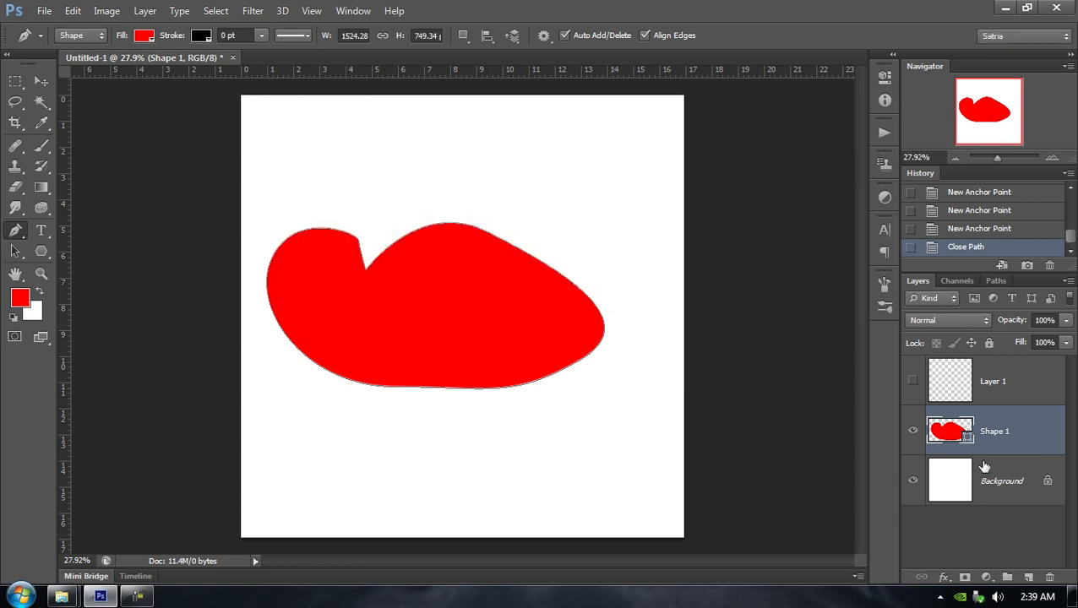
Delete the Shape 1 layer and make Layer 1 visible again
key(Delete)
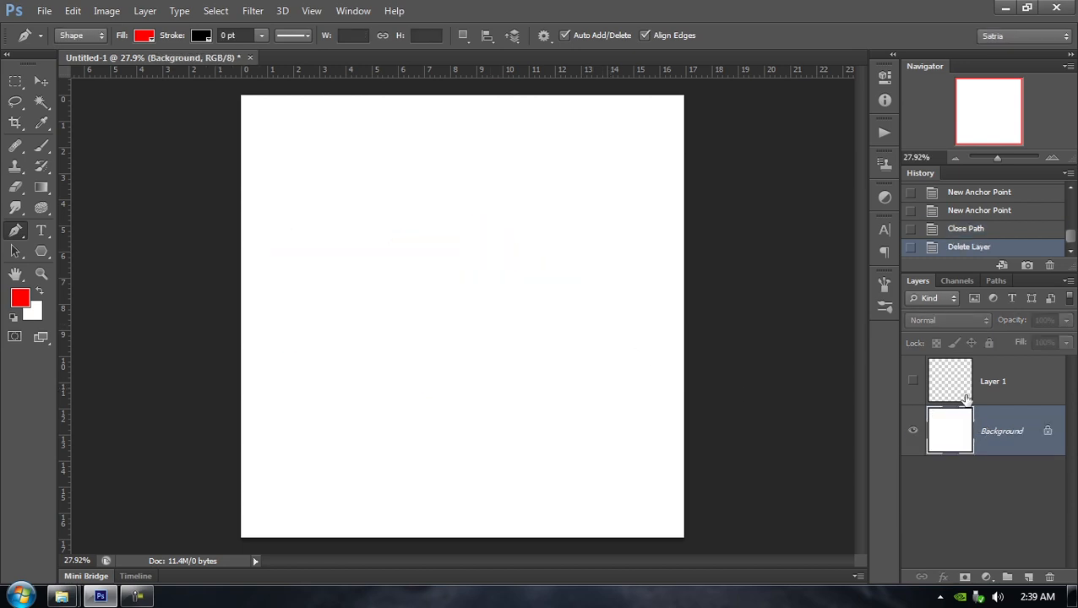
click(912, 382)
Choose the 1524 px blob preset for the Brush tool and stamp it once on the upper part of the Background layer
right_click(321, 203)
click(40, 147)
right_click(526, 282)
click(49, 144)
click(47, 144)
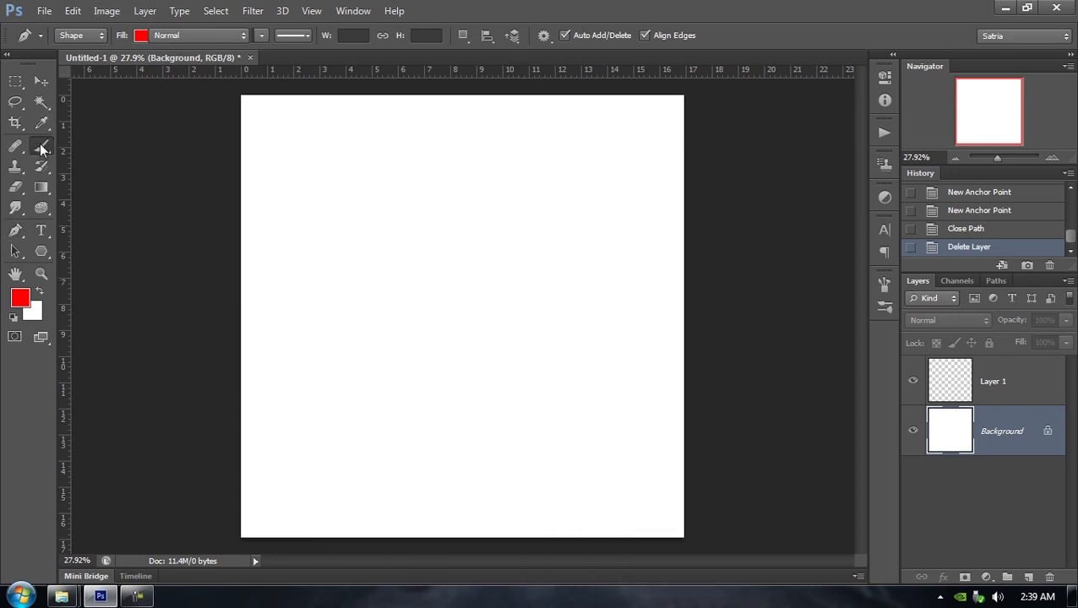
right_click(435, 229)
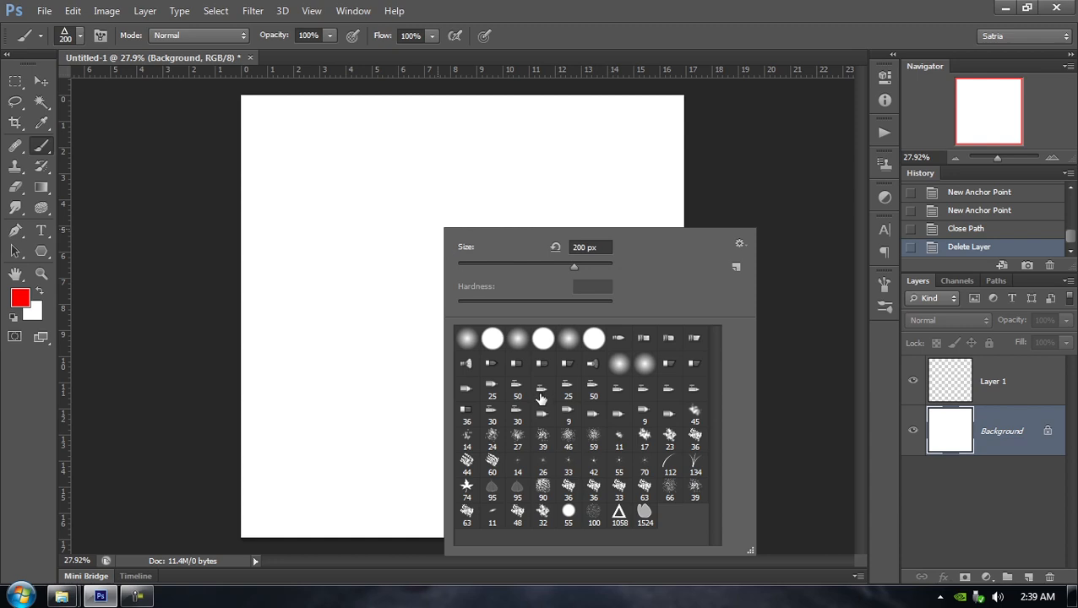
click(644, 514)
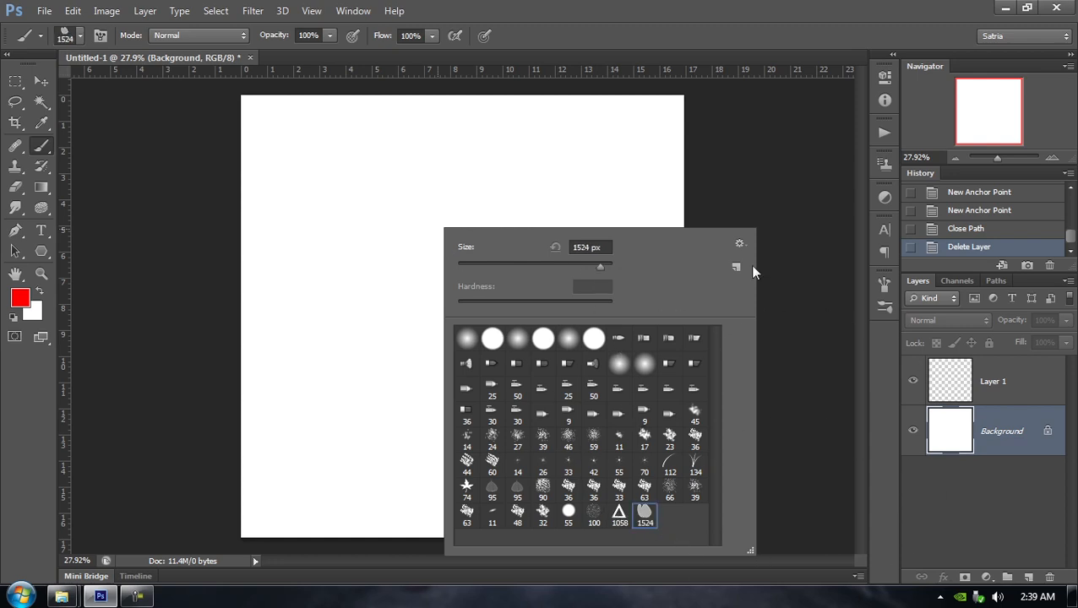
click(665, 8)
click(448, 219)
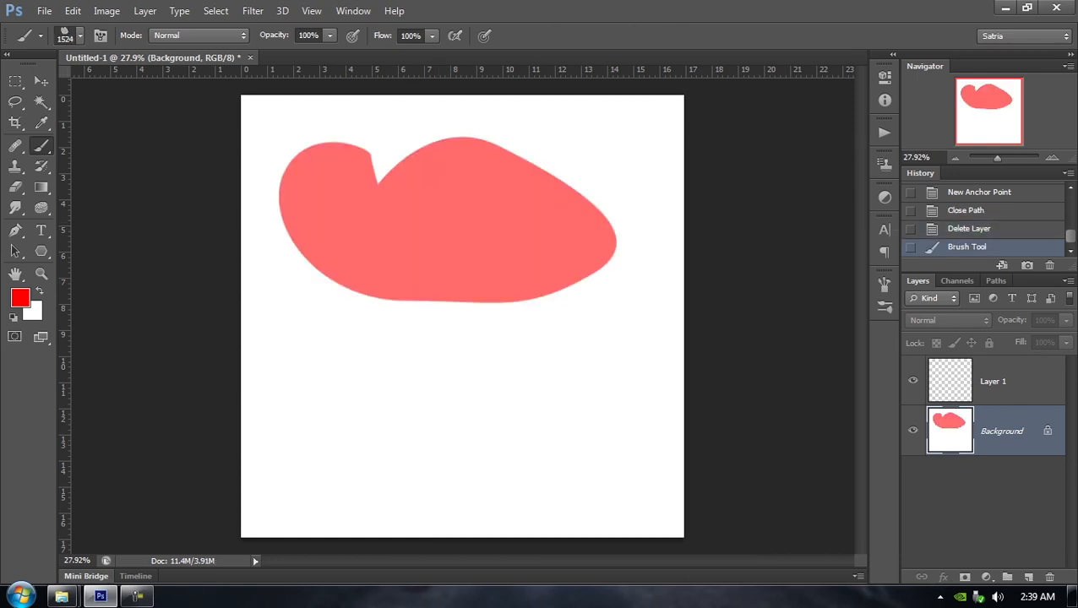
Undo the blob stamp and try the brush at three other spots on the Background layer, undoing each stamp
key(ctrl+z)
click(481, 320)
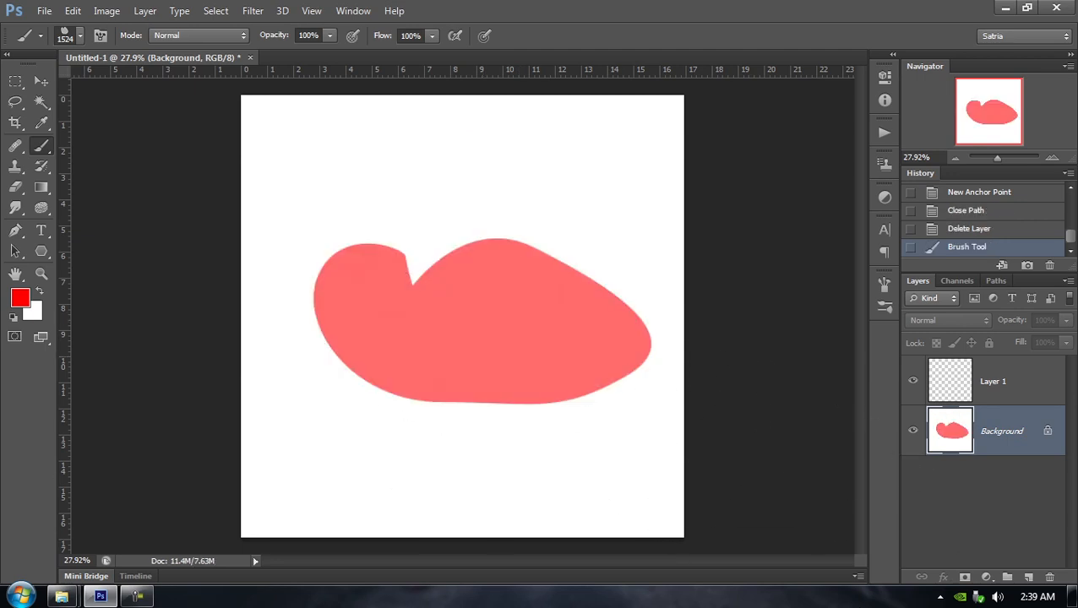
key(ctrl+z)
click(385, 203)
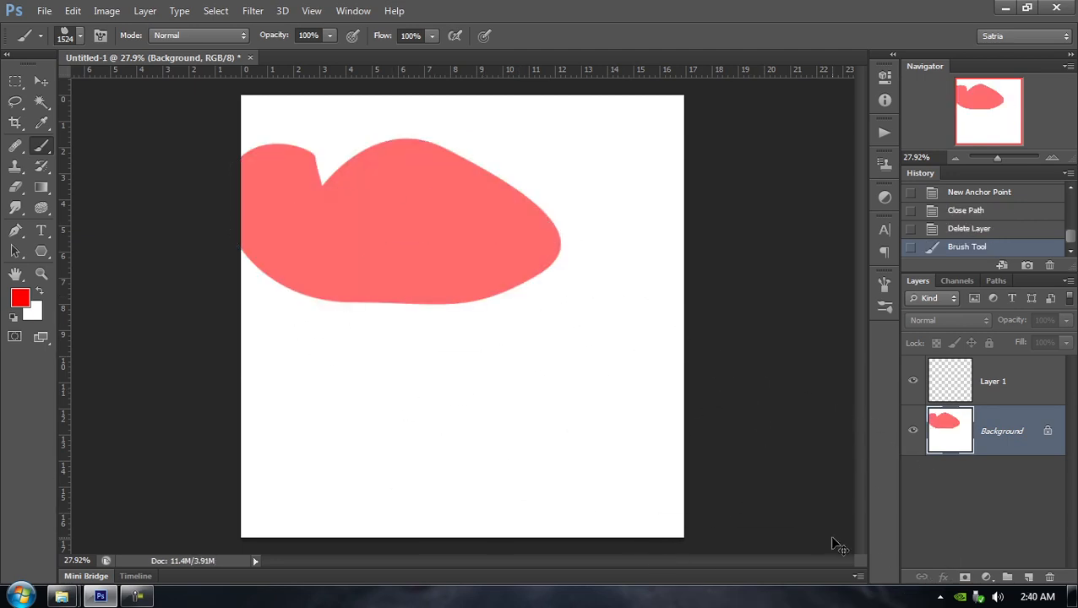
key(ctrl+z)
click(483, 262)
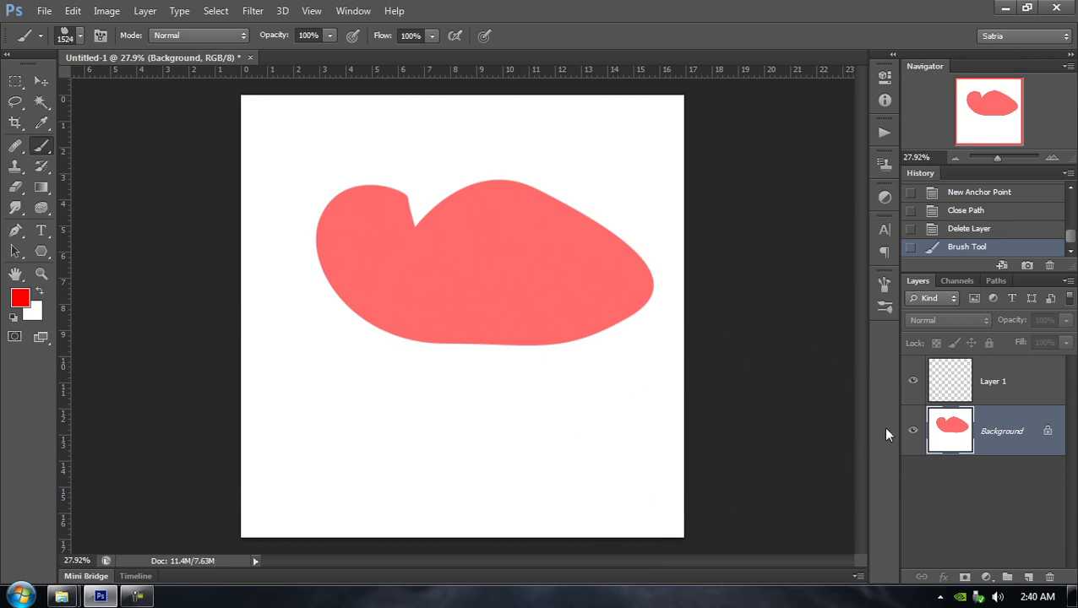
key(ctrl+z)
Stamp the blob once on the upper part of Layer 1 and toggle the Background layer's visibility to inspect the stamp's transparency
click(992, 381)
click(400, 238)
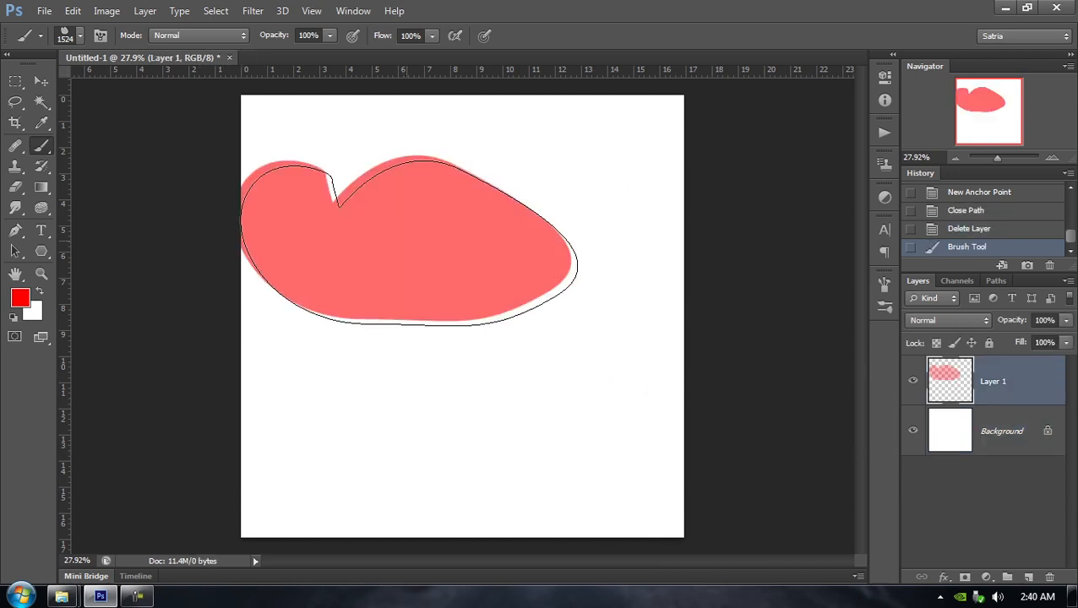
click(912, 431)
click(912, 431)
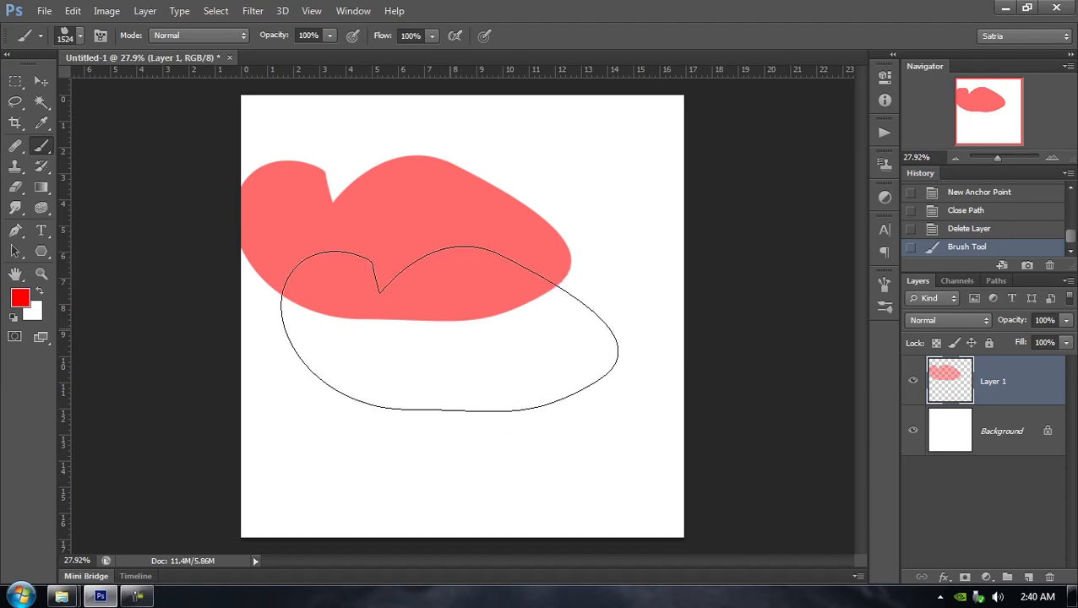
click(913, 431)
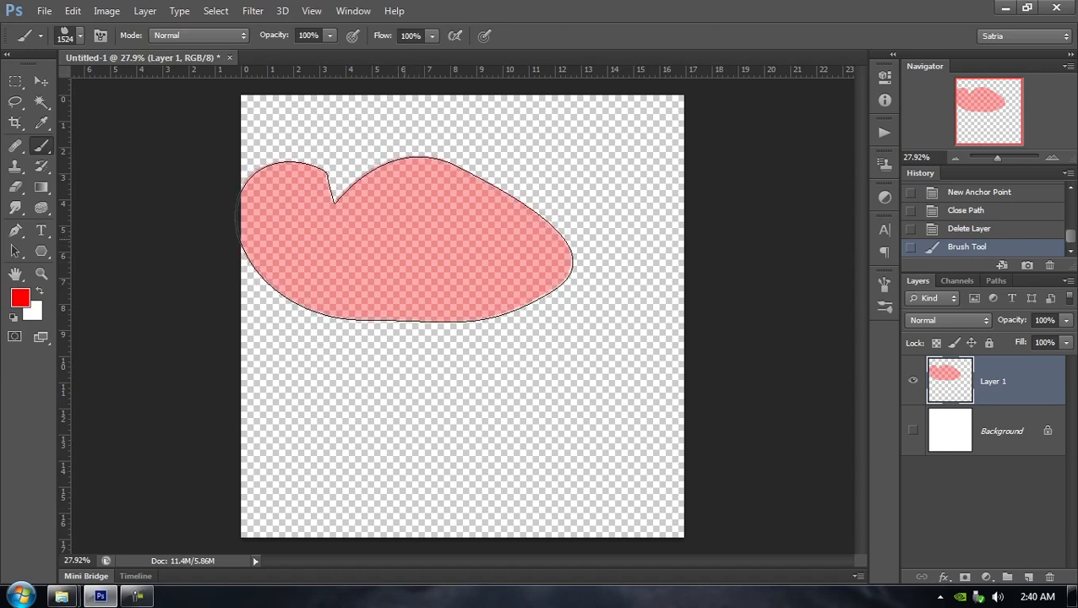
click(912, 433)
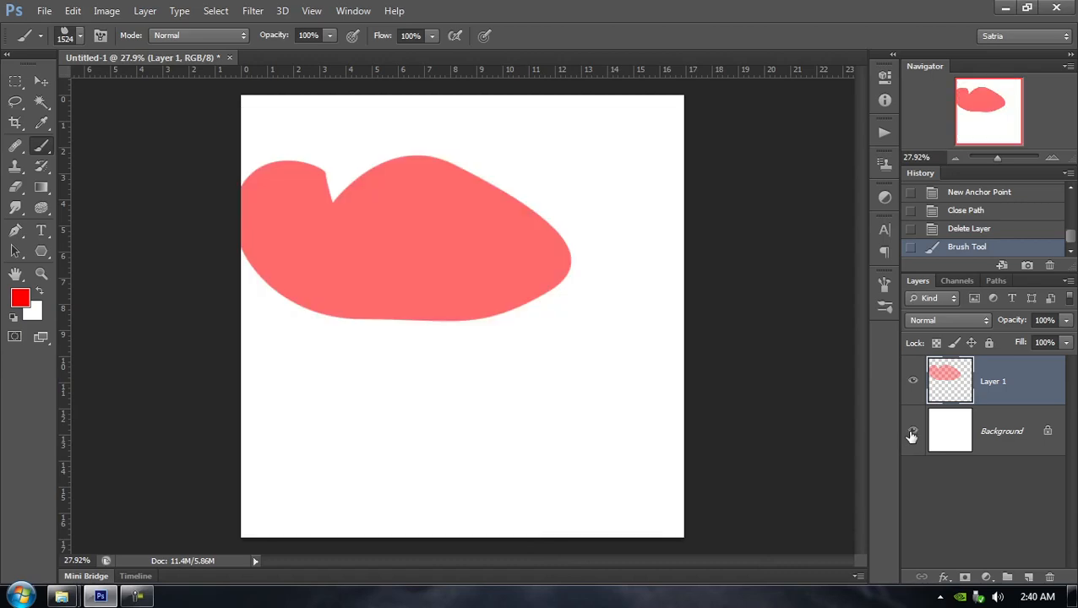
Check the red foreground colour in the Color Picker without changing it and undo the blob stamp on Layer 1
click(22, 301)
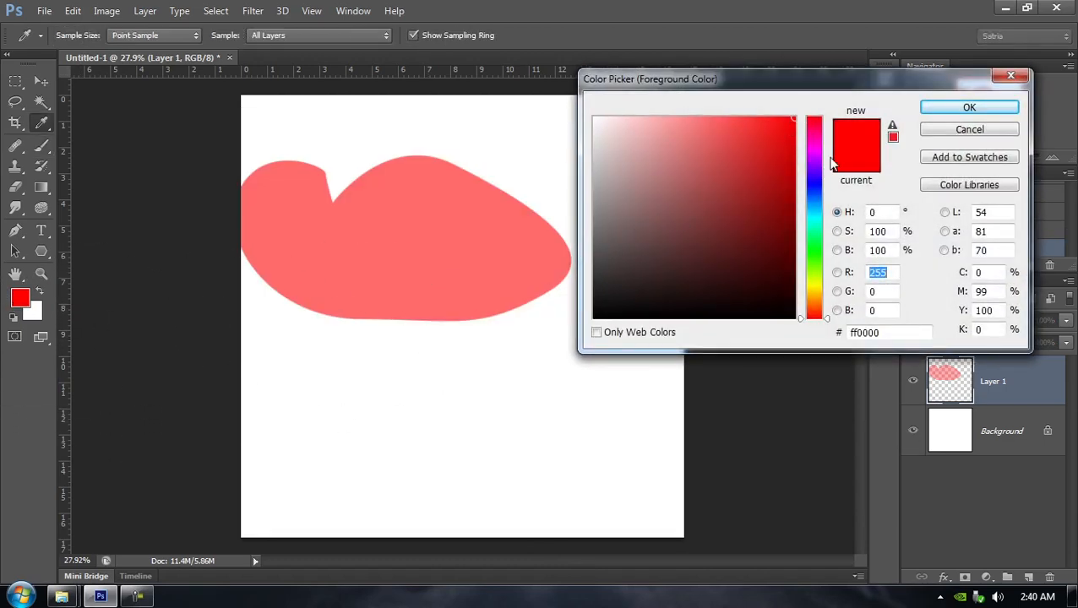
click(928, 129)
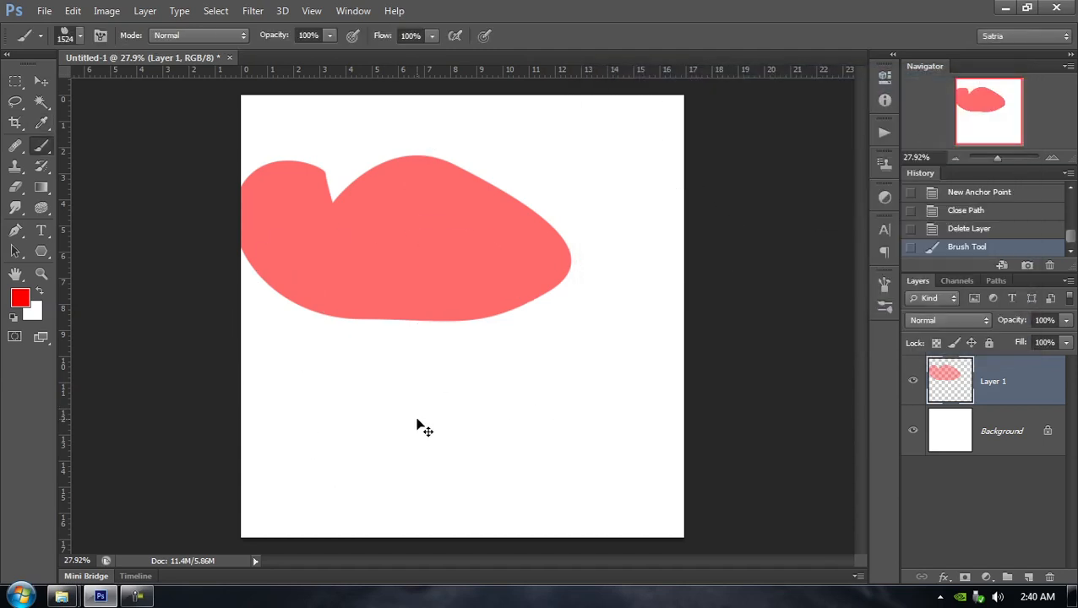
key(ctrl+z)
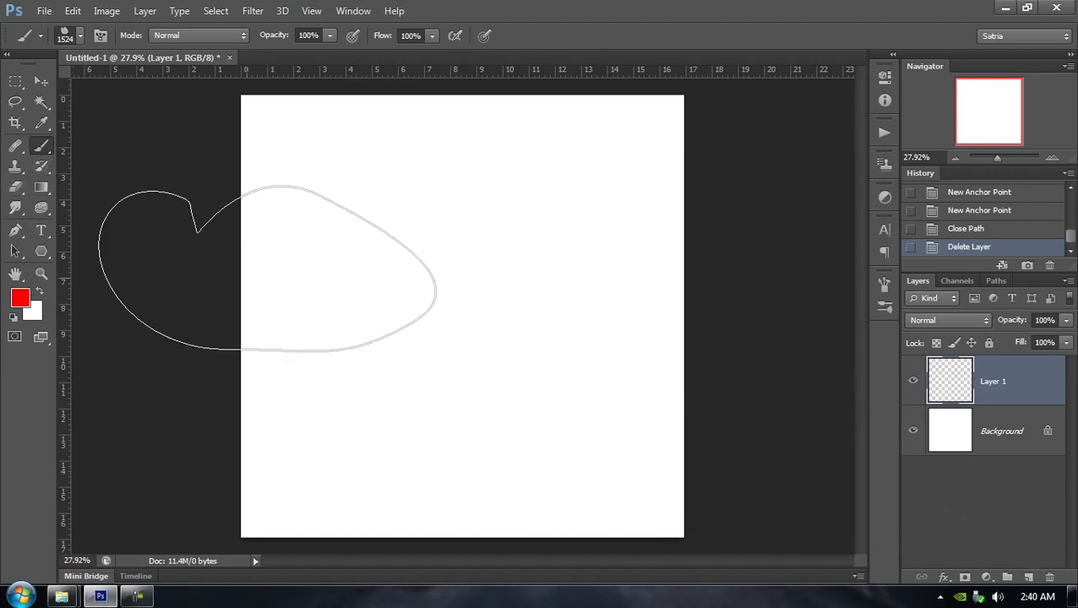
Switch the Brush tool to the hard round preset and reduce its size to 400 px
right_click(342, 204)
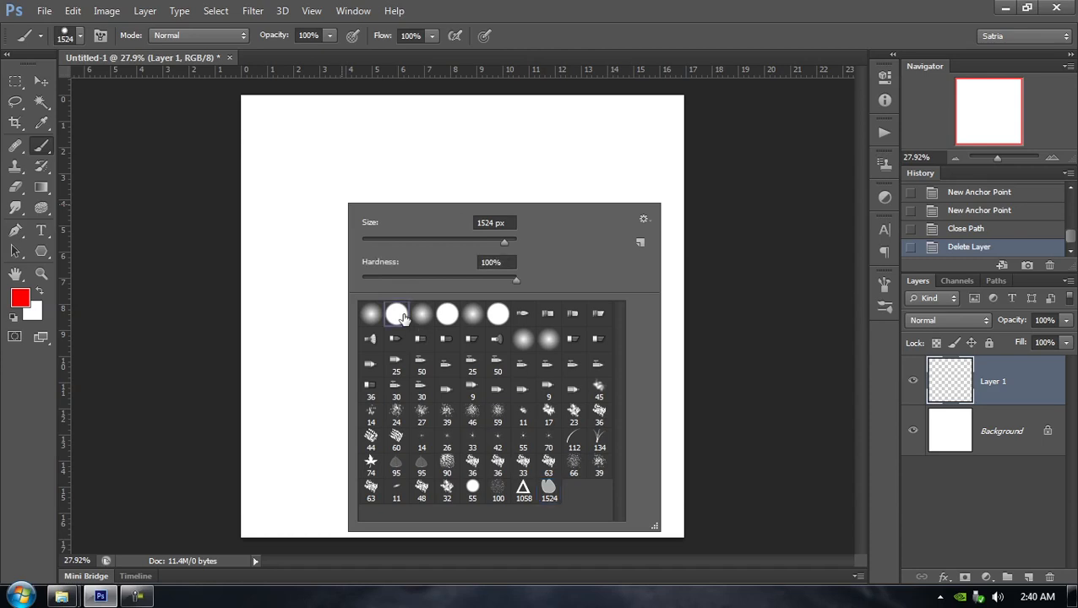
click(684, 6)
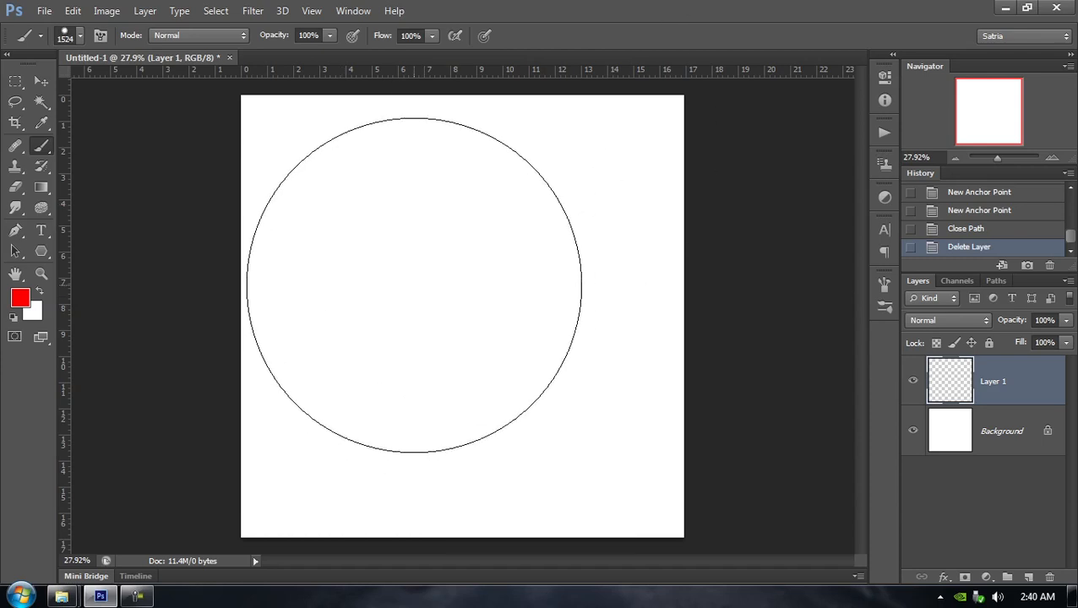
key(bracketleft)
key(bracketleft)
key(bracketleft)
key(bracketleft)
key(bracketleft)
key(bracketleft)
key(bracketleft)
key(bracketleft)
key(bracketleft)
key(bracketleft)
key(bracketleft)
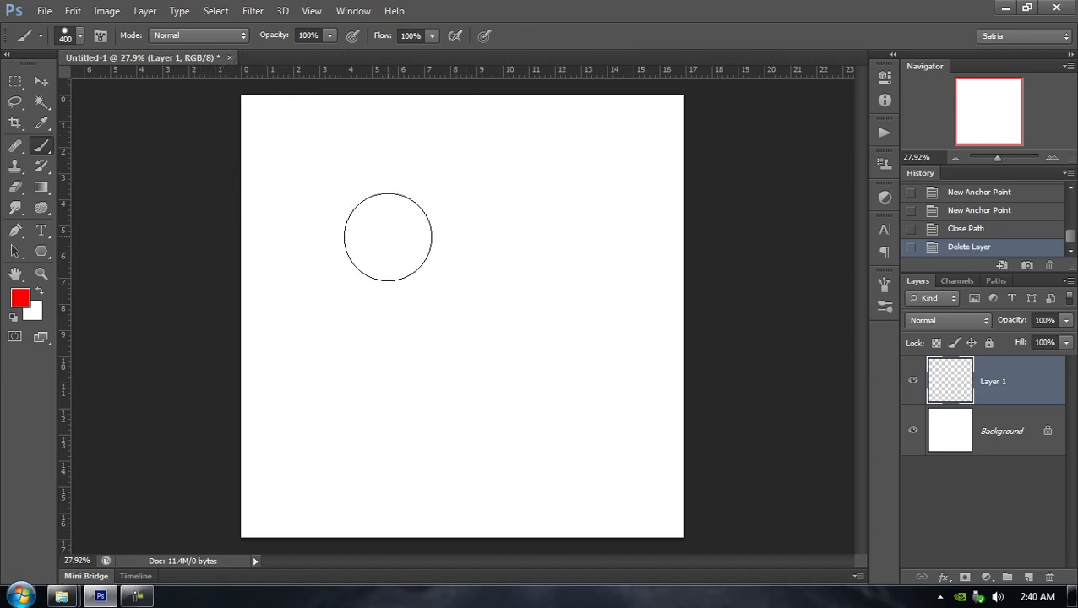
Choose the 1058 px triangle preset for the Brush tool and reduce its size to 250 px
right_click(385, 233)
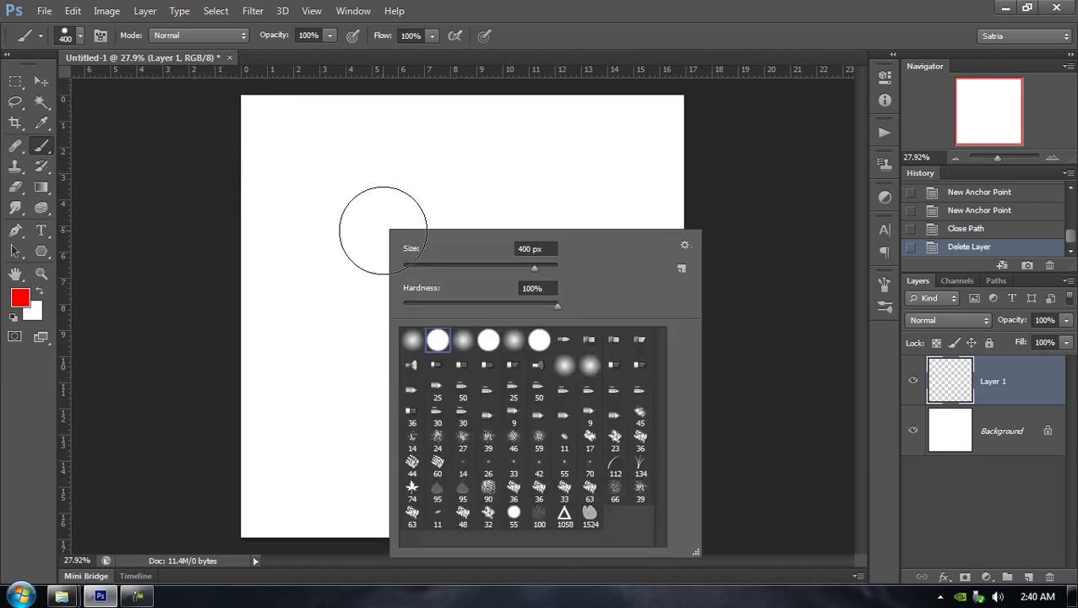
click(571, 522)
key(Return)
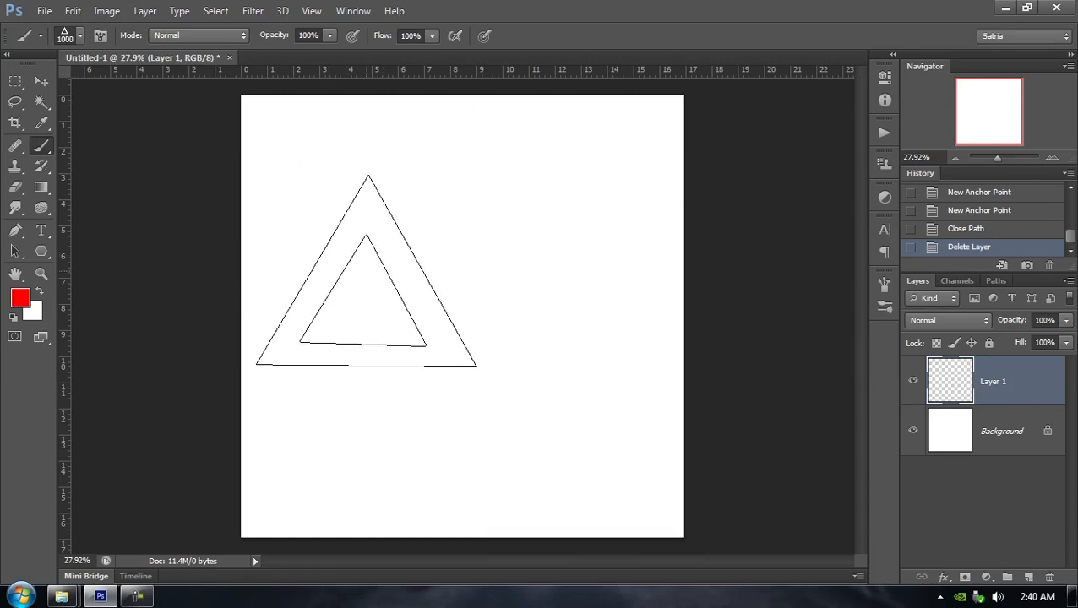
key(bracketleft)
key(bracketleft)
key(bracketleft)
key(bracketleft)
key(bracketleft)
key(bracketleft)
key(bracketleft)
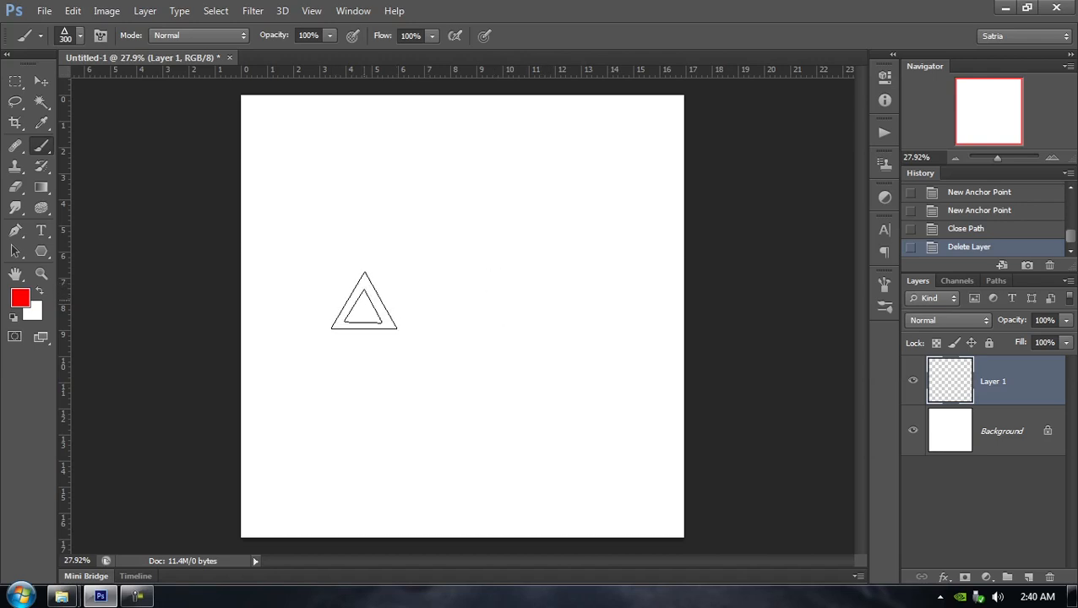
key(bracketleft)
Reset the colours to default black and white and stamp one 400 px triangle on the left half of Layer 1
key(d)
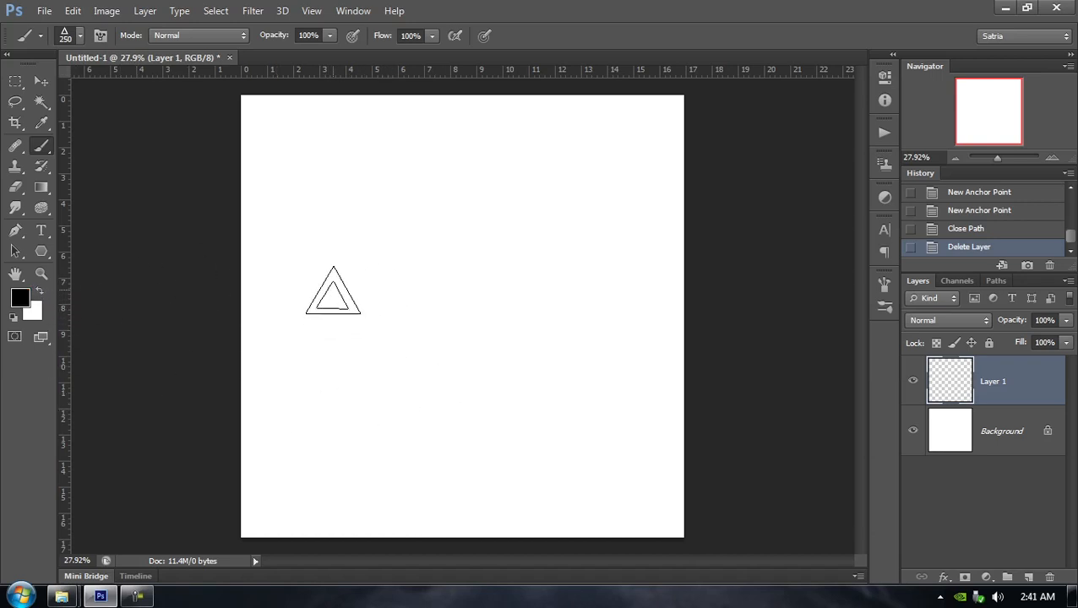
key(bracketright)
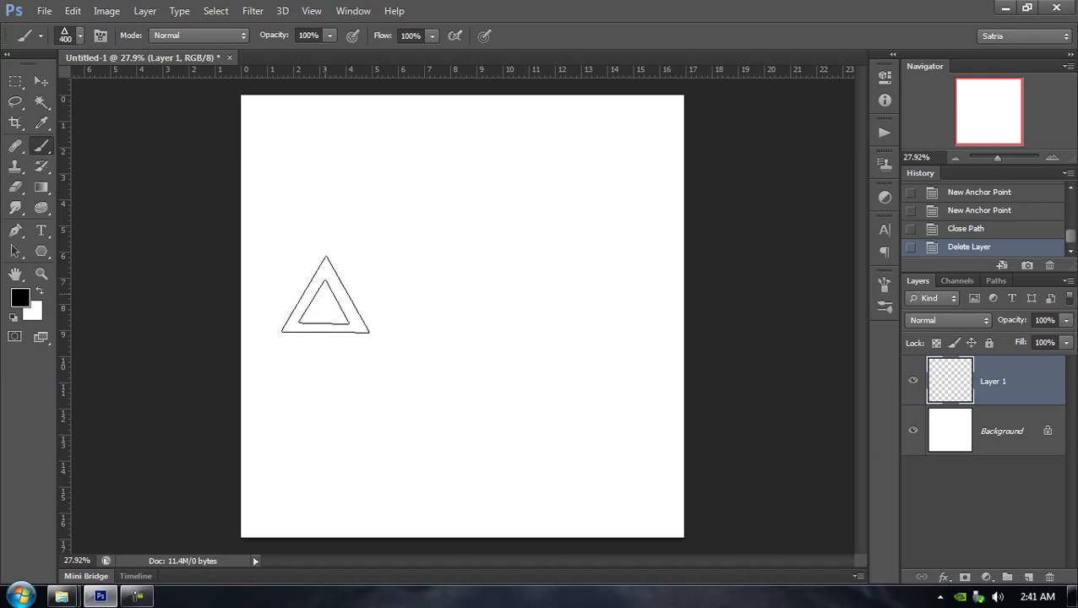
click(325, 295)
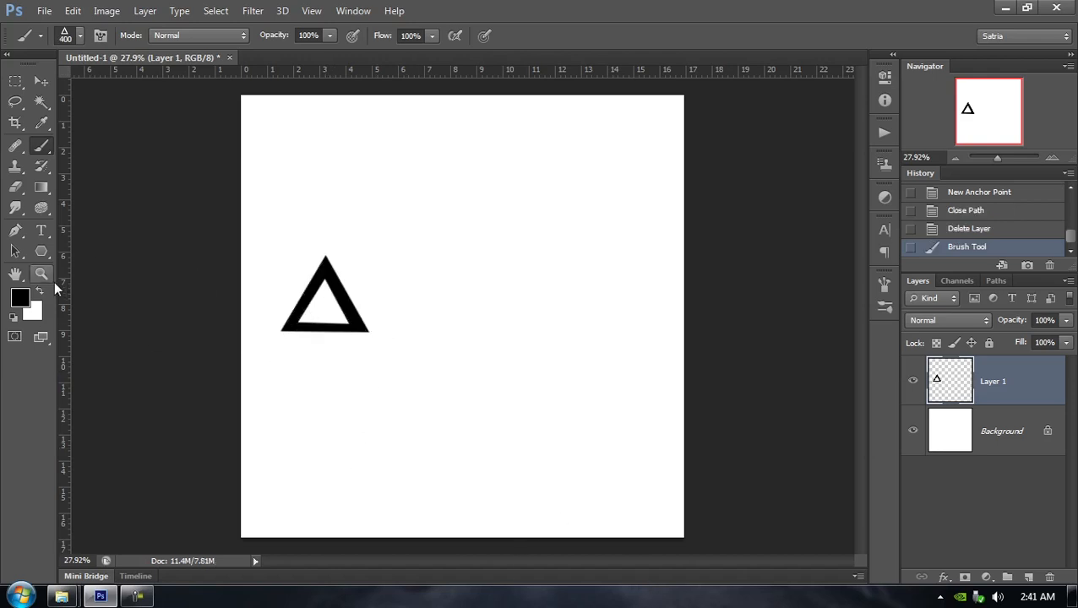
Set the foreground colour to mid grey 828282 and stamp a second triangle just right of the black one
click(23, 298)
drag(593, 231, 591, 217)
click(968, 108)
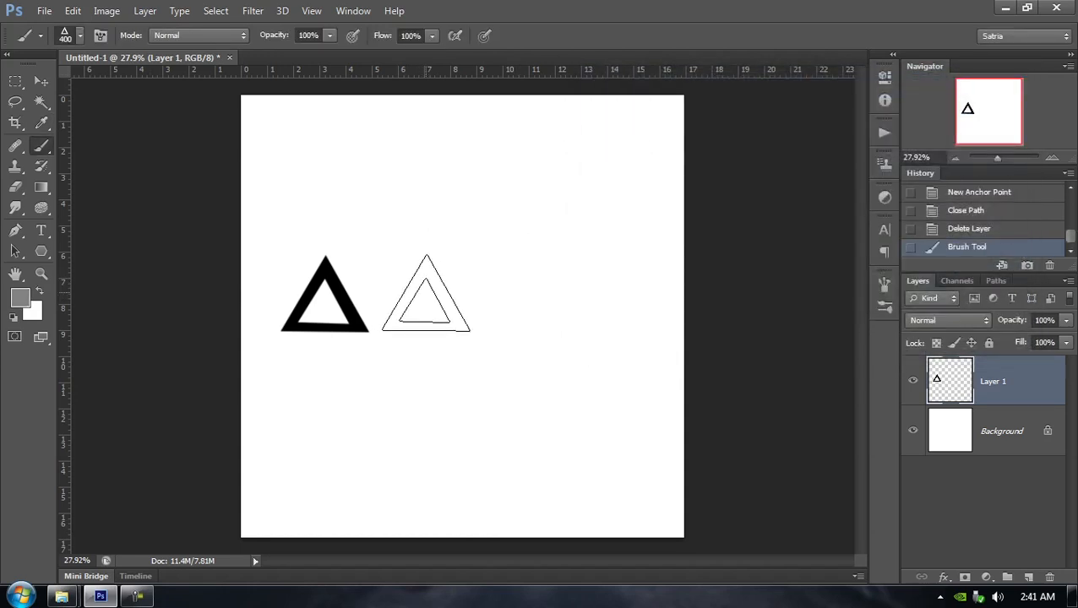
click(426, 294)
Set the foreground colour to light grey e9e9e9 and stamp a third triangle in line, right of the mid-grey one
click(17, 300)
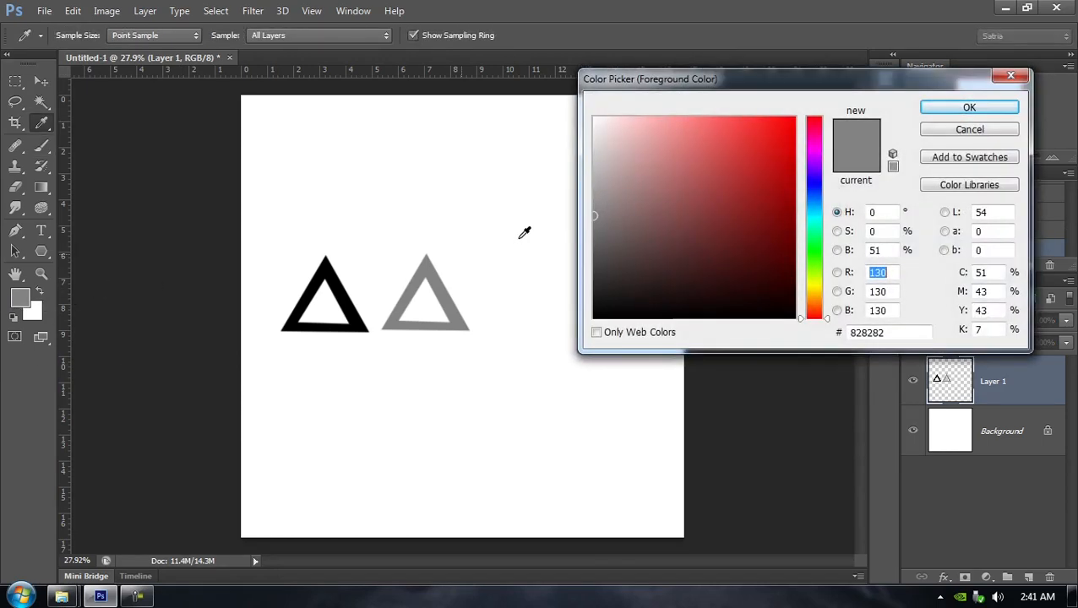
drag(596, 136, 593, 133)
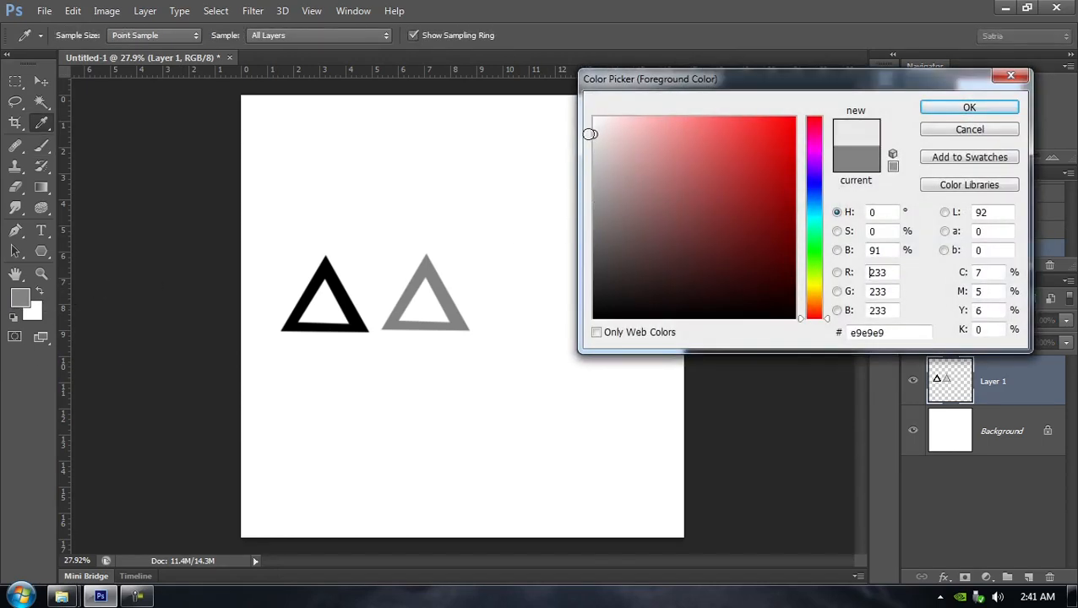
click(973, 108)
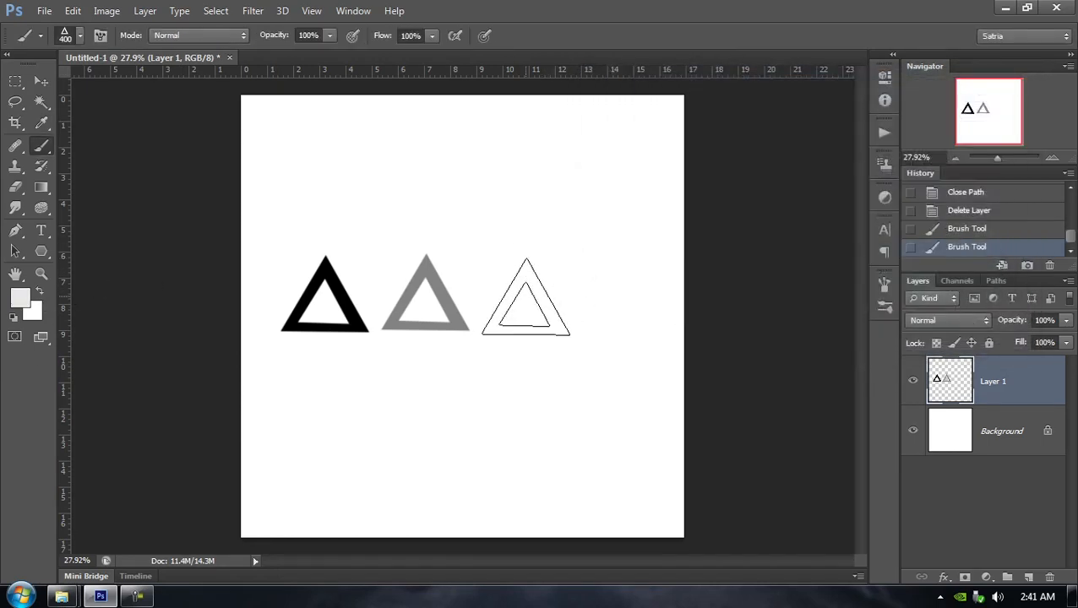
click(525, 292)
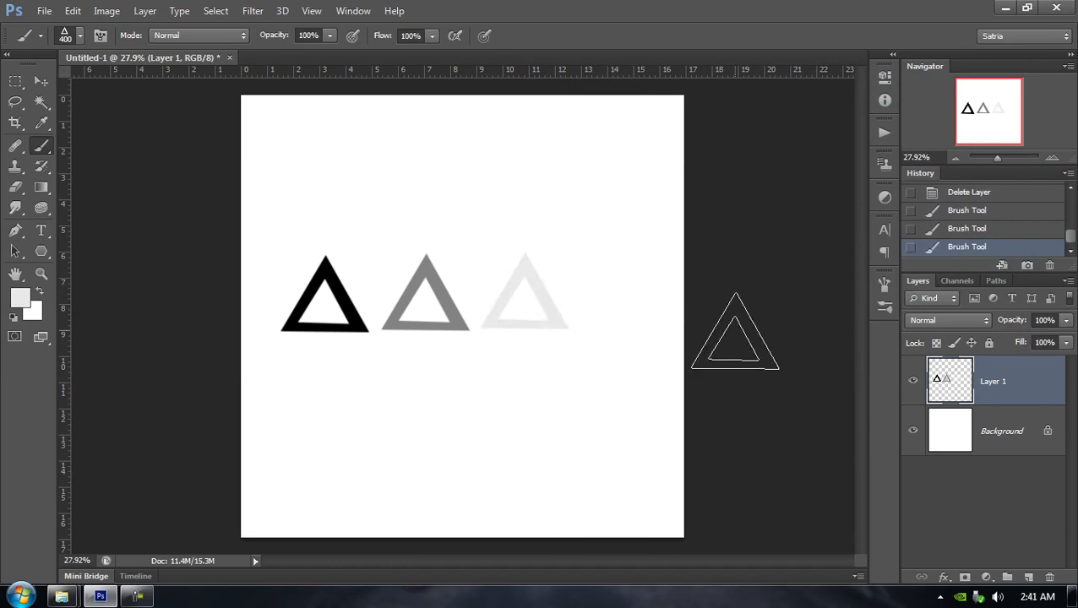
Define the three triangles as a brush preset named tuto3
click(115, 12)
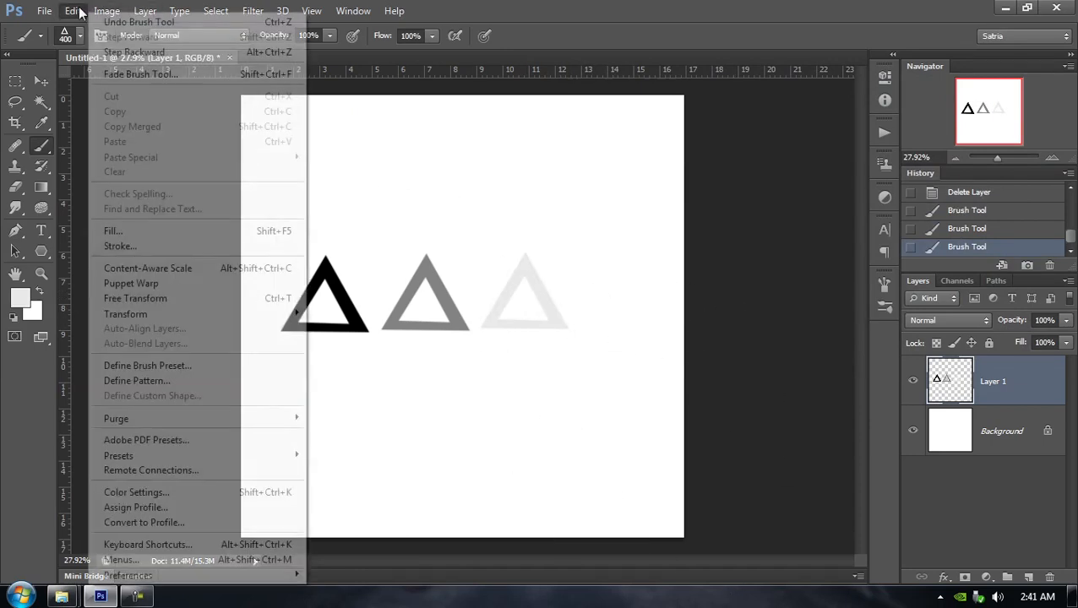
click(73, 11)
click(74, 11)
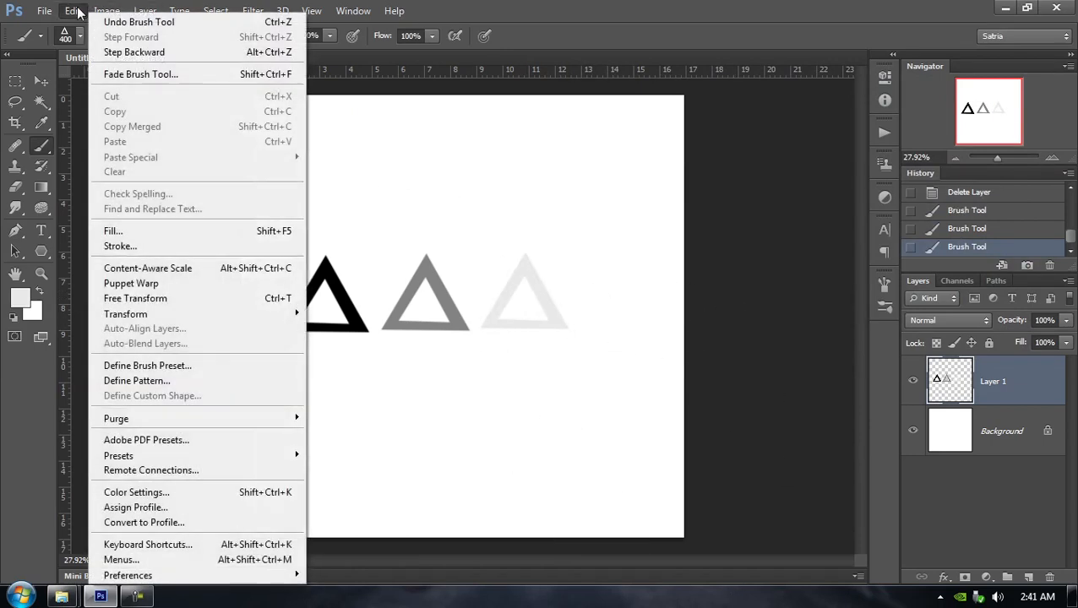
click(148, 365)
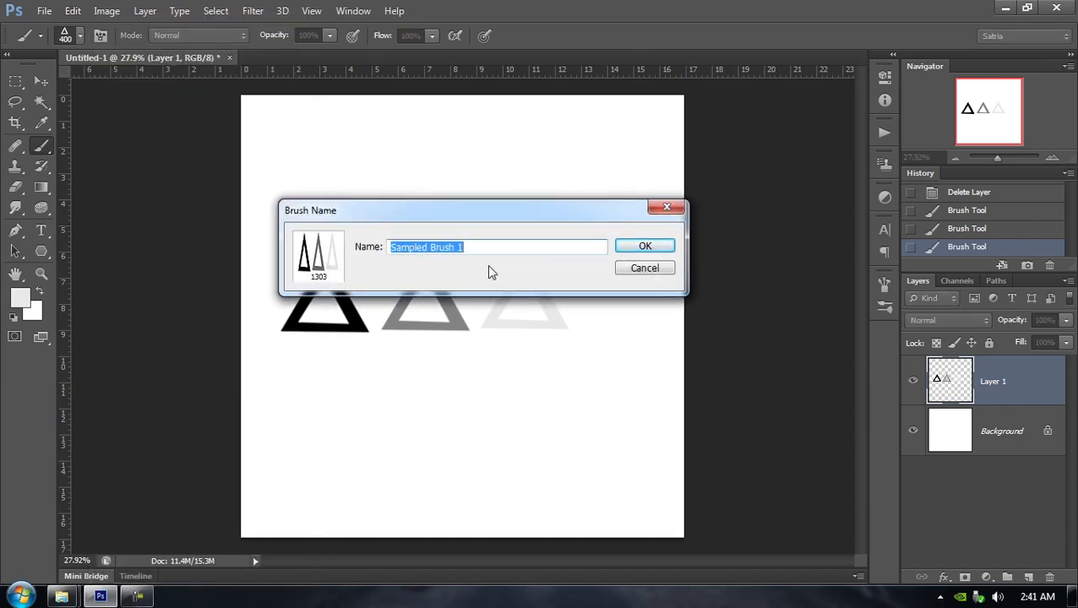
text(tuto3)
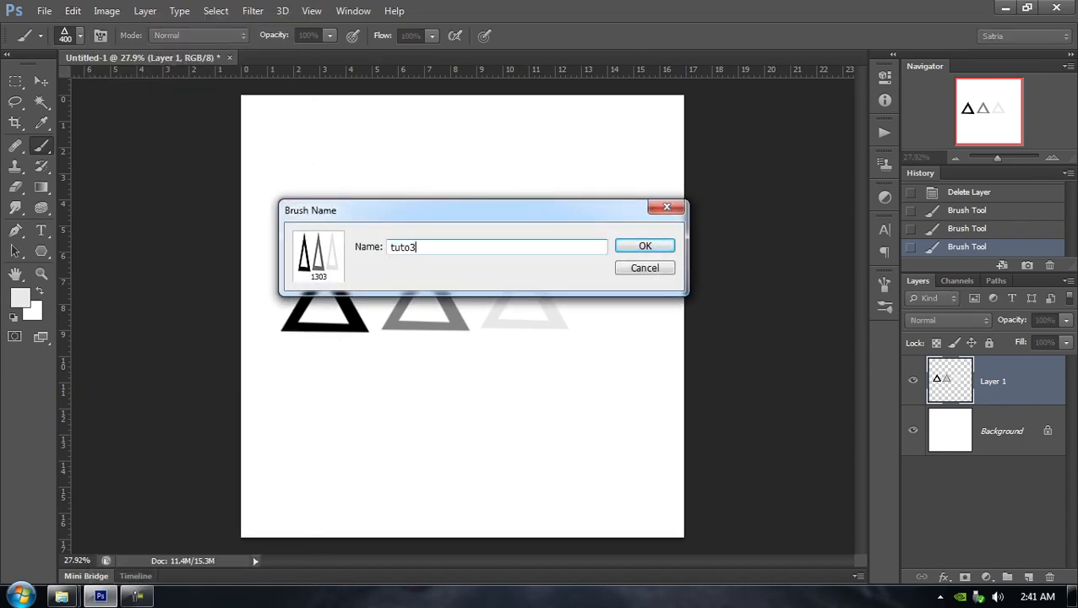
key(Return)
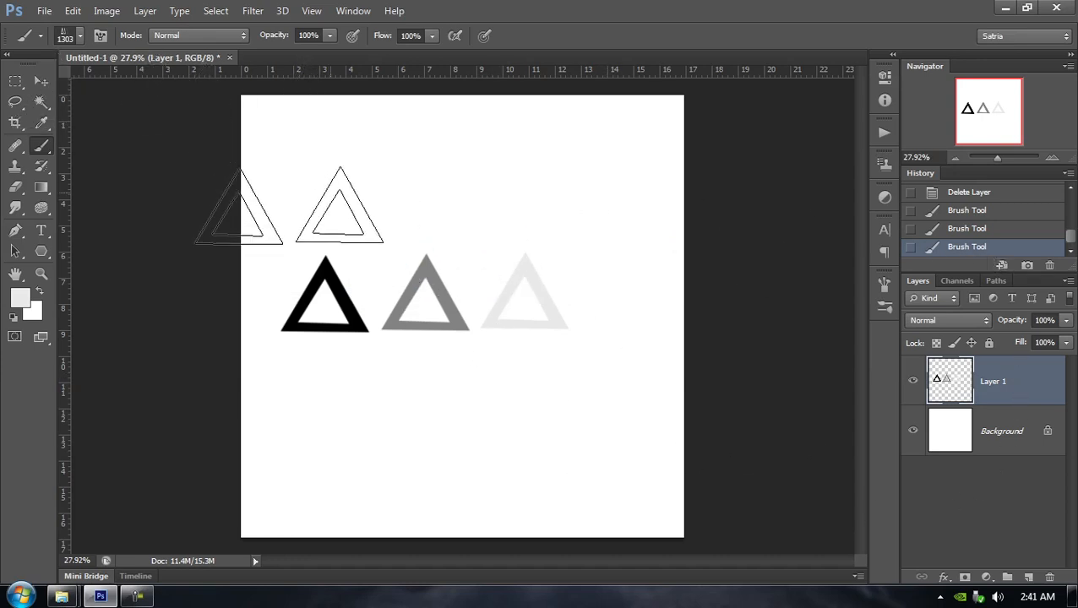
Revert the document to the Delete Layer history state and reset the colours to default black and white
right_click(439, 225)
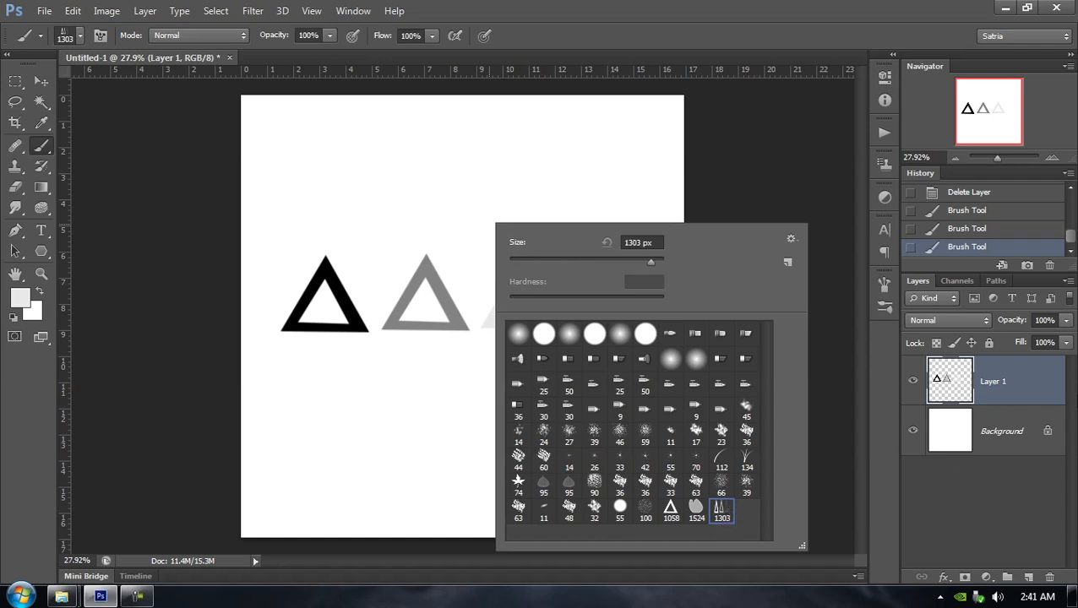
click(982, 192)
click(982, 193)
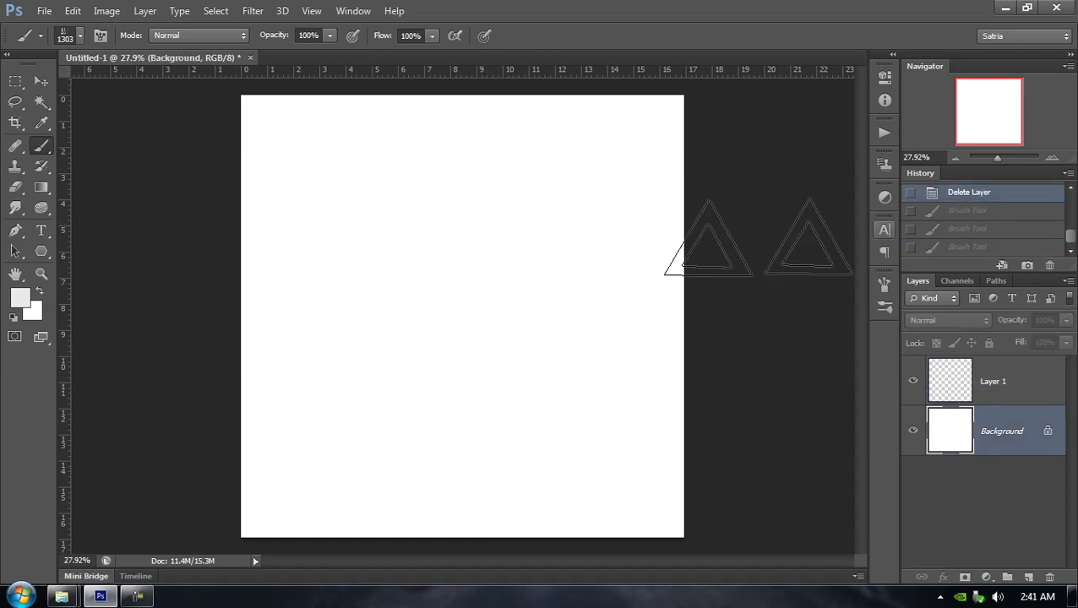
key(d)
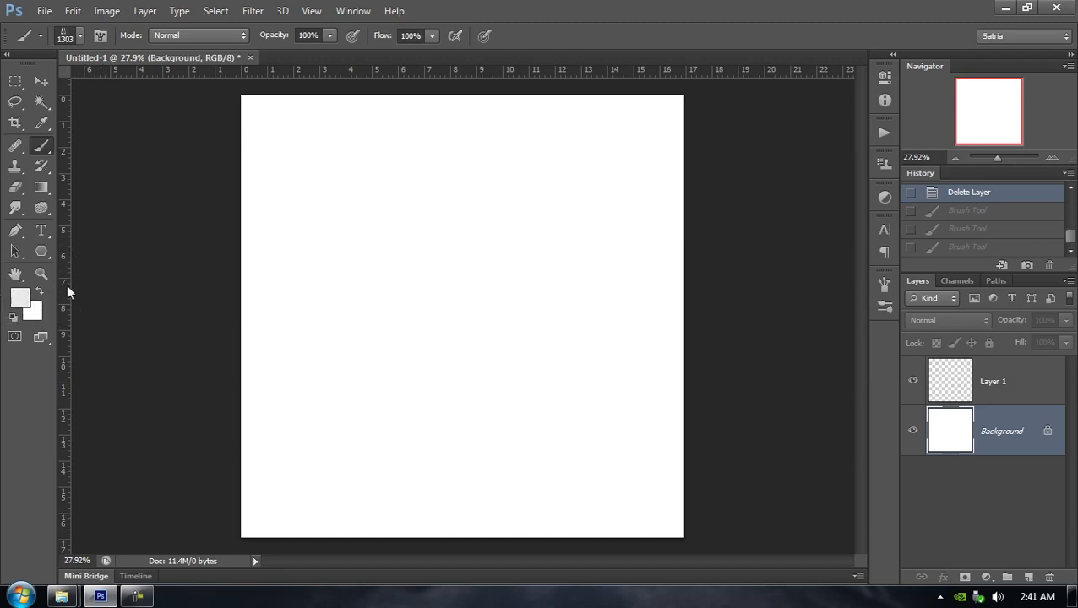
Try the tuto3 brush once in black on the Background layer and undo the stamp
click(428, 276)
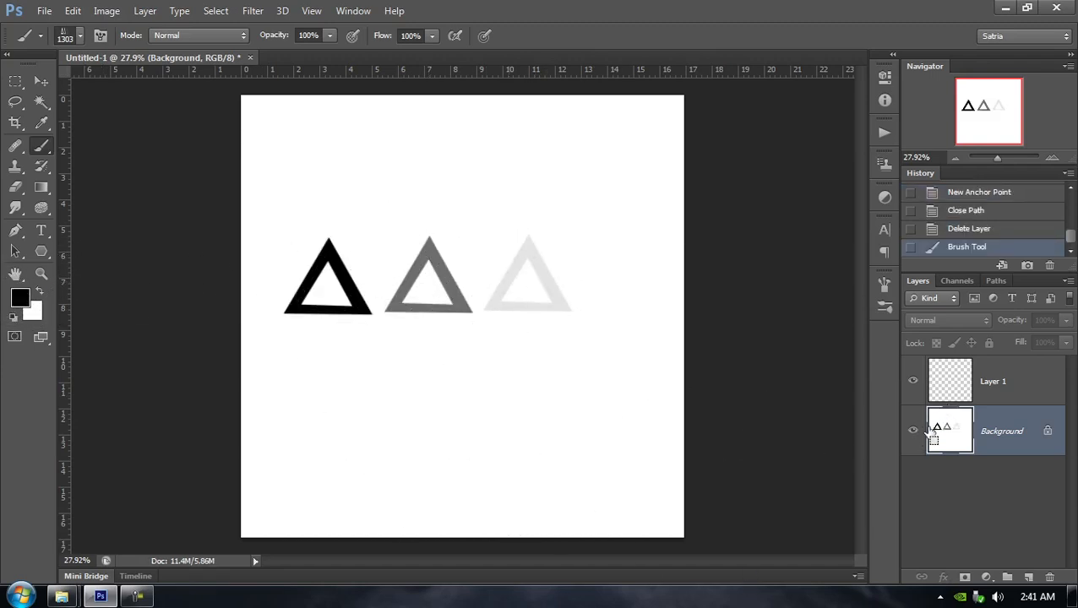
key(ctrl+z)
Stamp the tuto3 brush once in black on Layer 1, left of the canvas centre, and hide the Background layer
click(1022, 394)
click(396, 279)
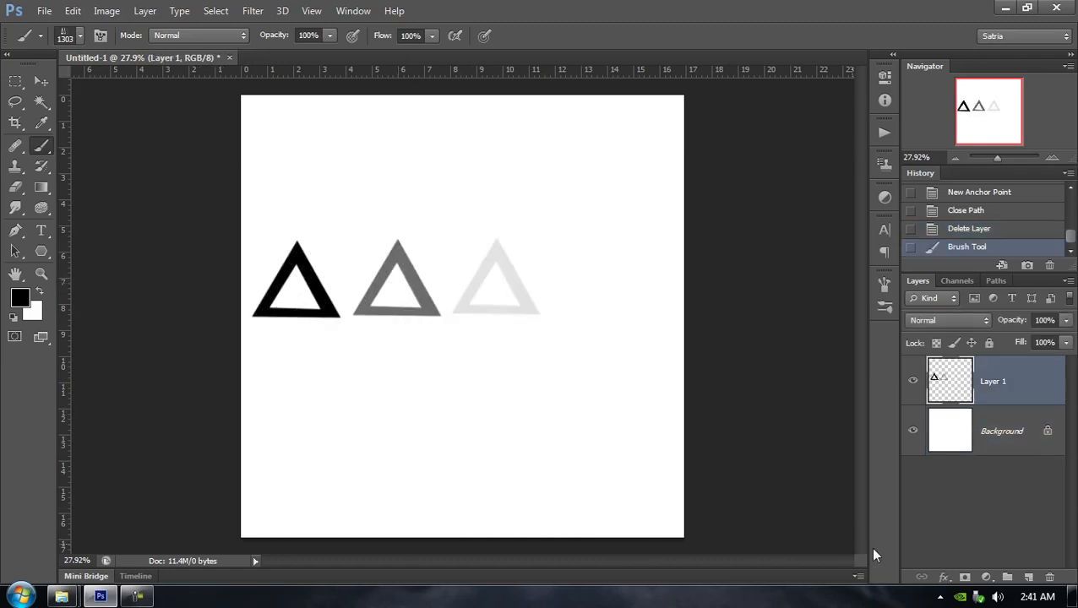
click(912, 432)
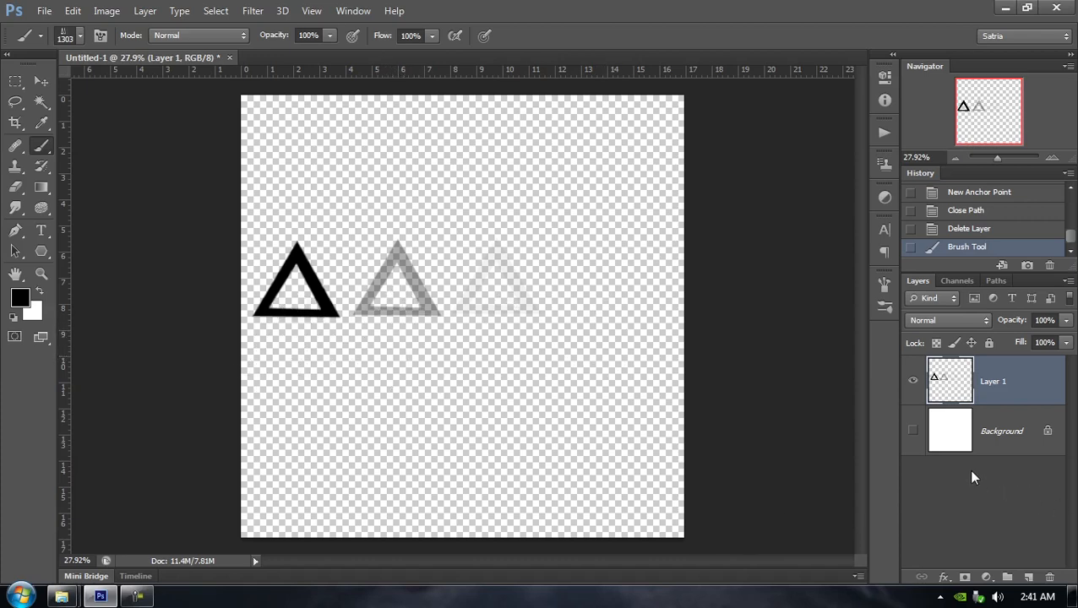
Show the Background layer again and revert the document to the Delete Layer history state
click(912, 432)
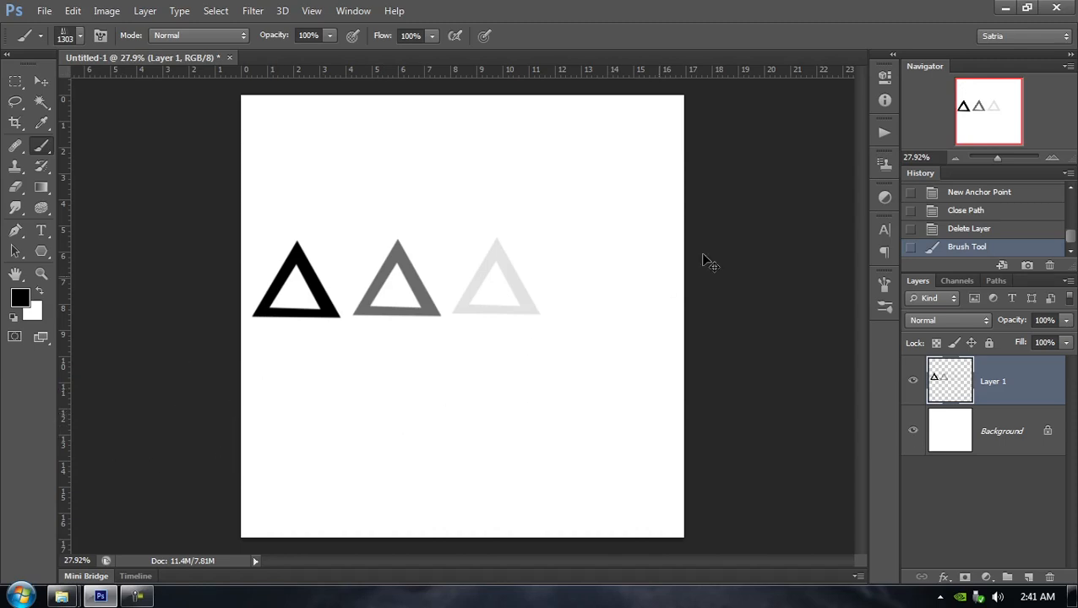
click(996, 231)
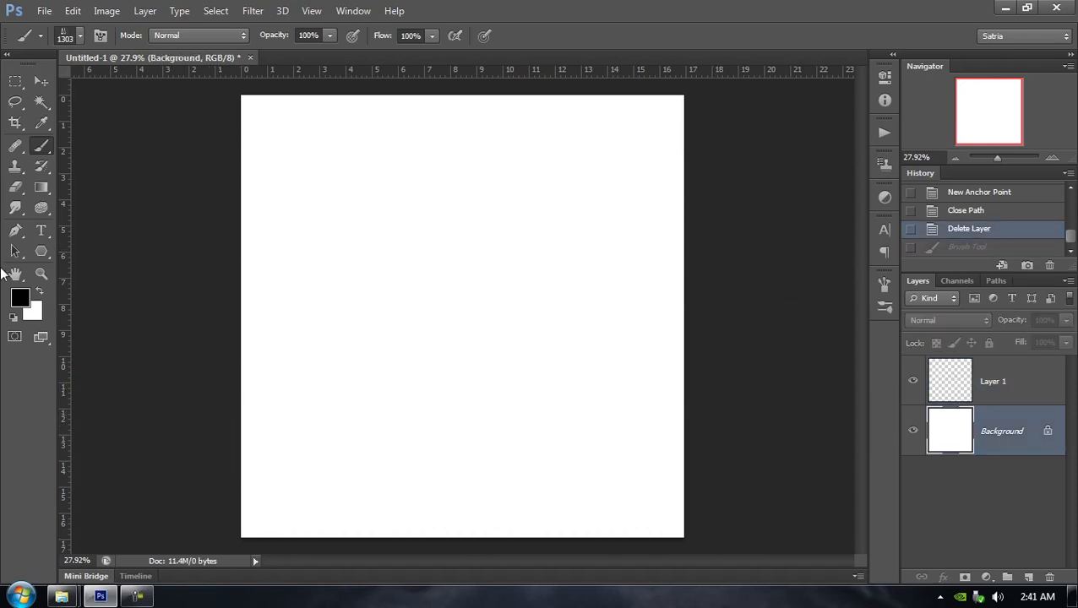
Set the foreground colour to light blue #00c6ff, try one tuto3 stamp on the Background layer and undo it
click(26, 297)
drag(682, 212, 819, 118)
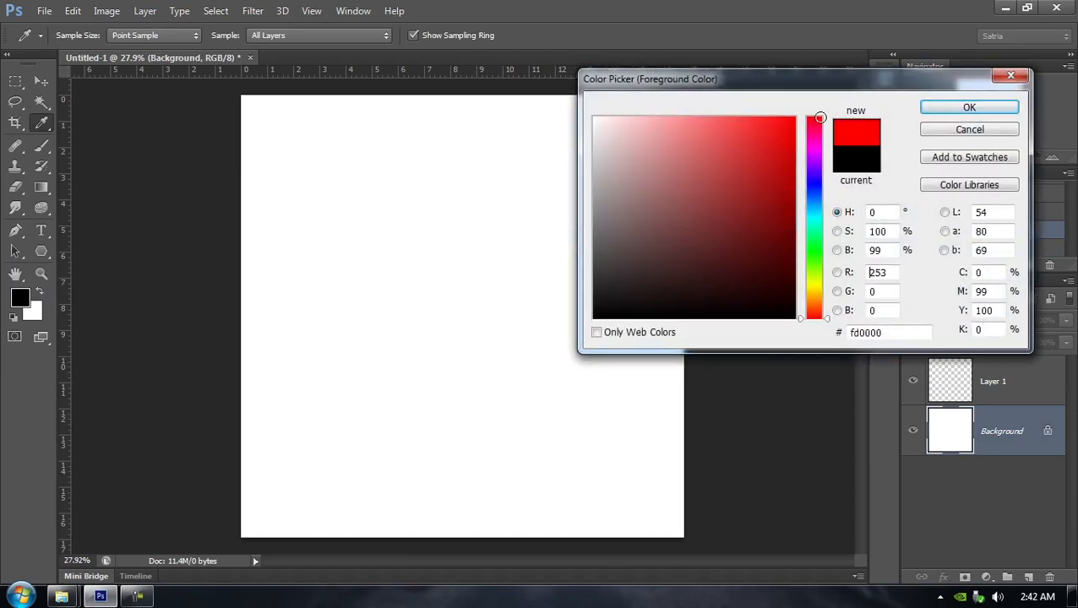
click(819, 211)
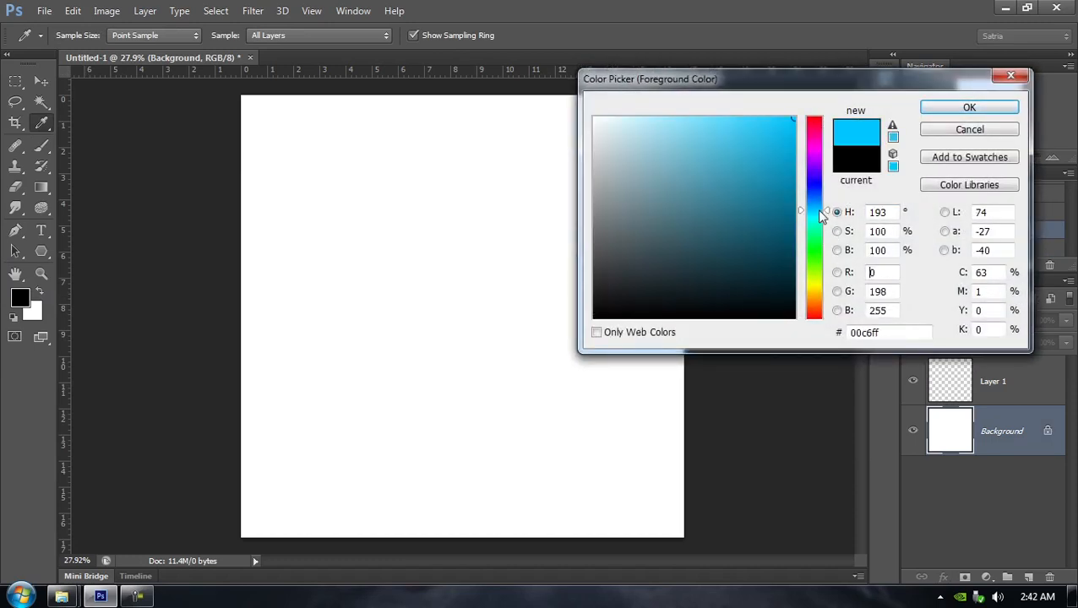
click(969, 108)
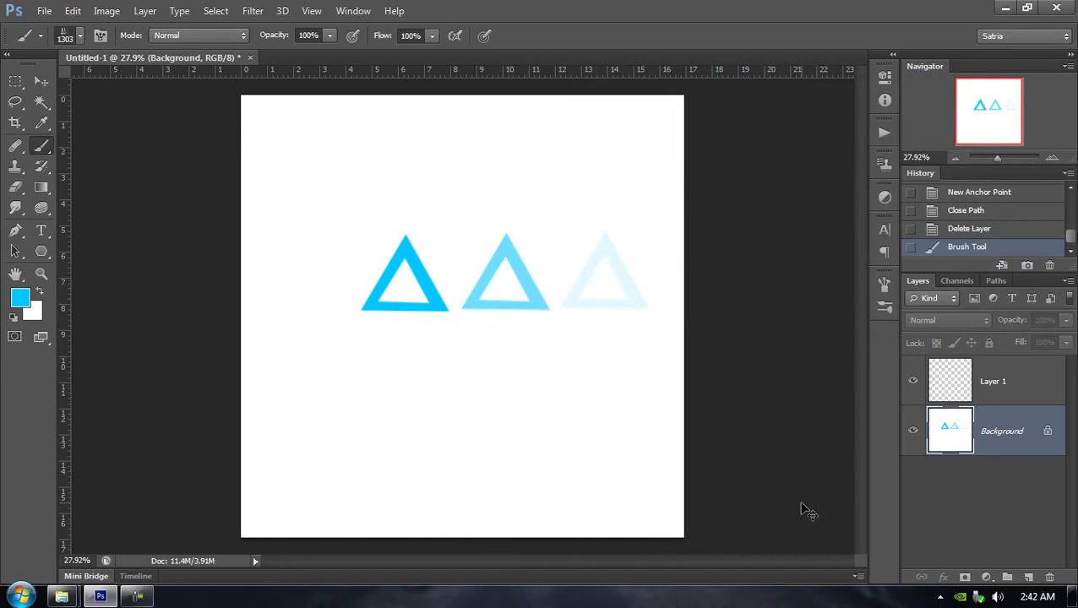
key(ctrl+z)
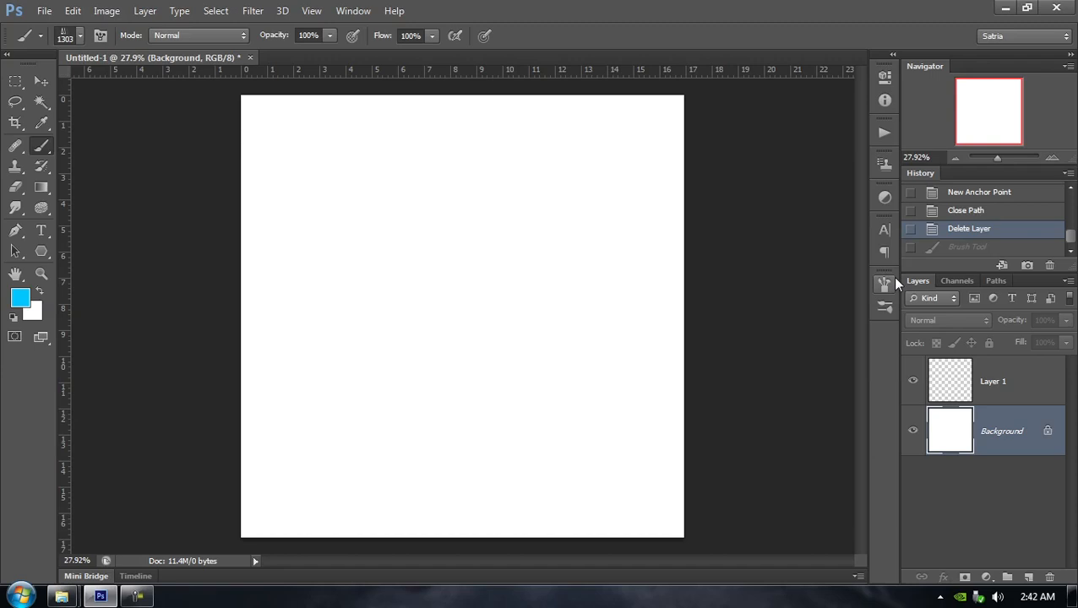
click(886, 284)
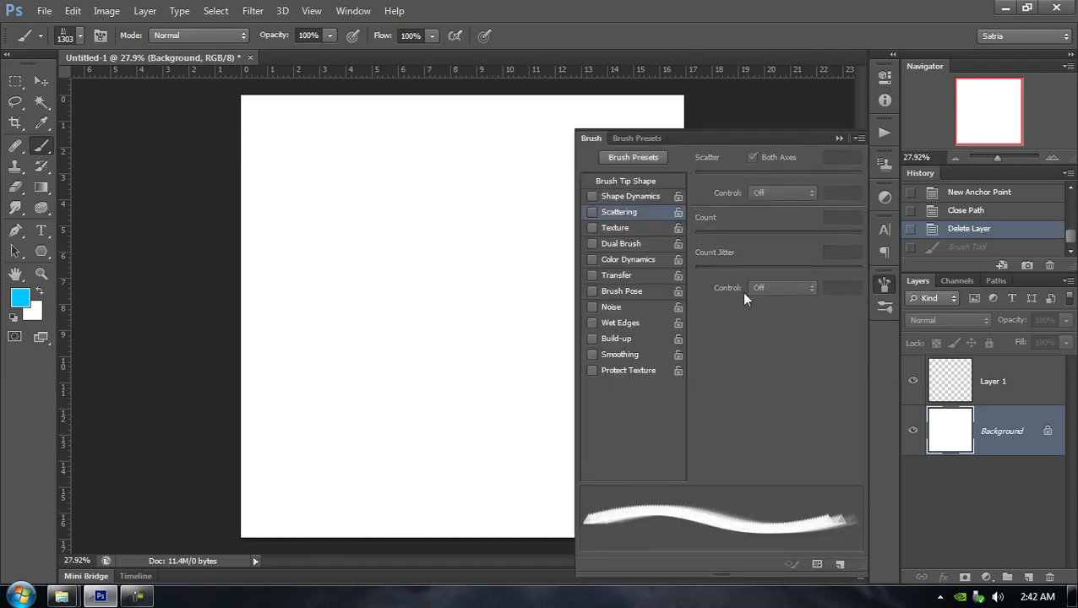
click(838, 138)
right_click(465, 306)
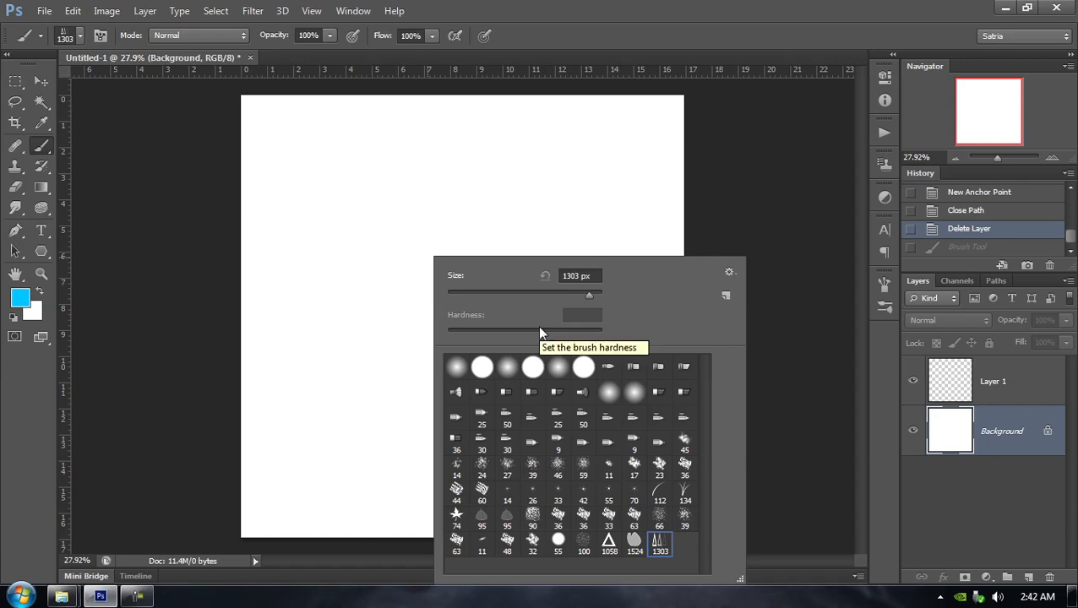
click(685, 8)
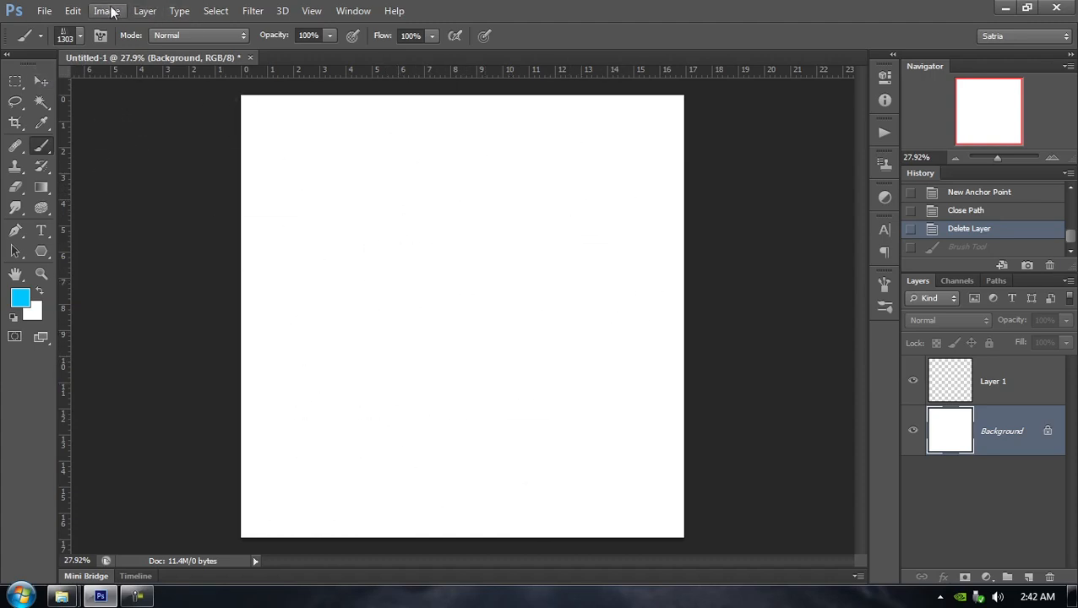
click(73, 10)
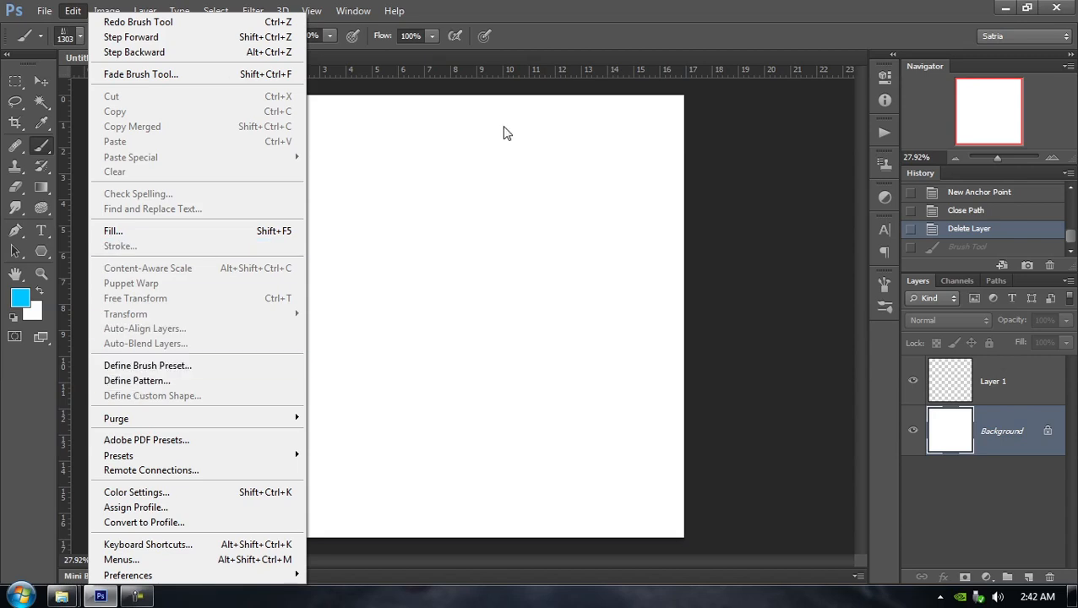
click(719, 7)
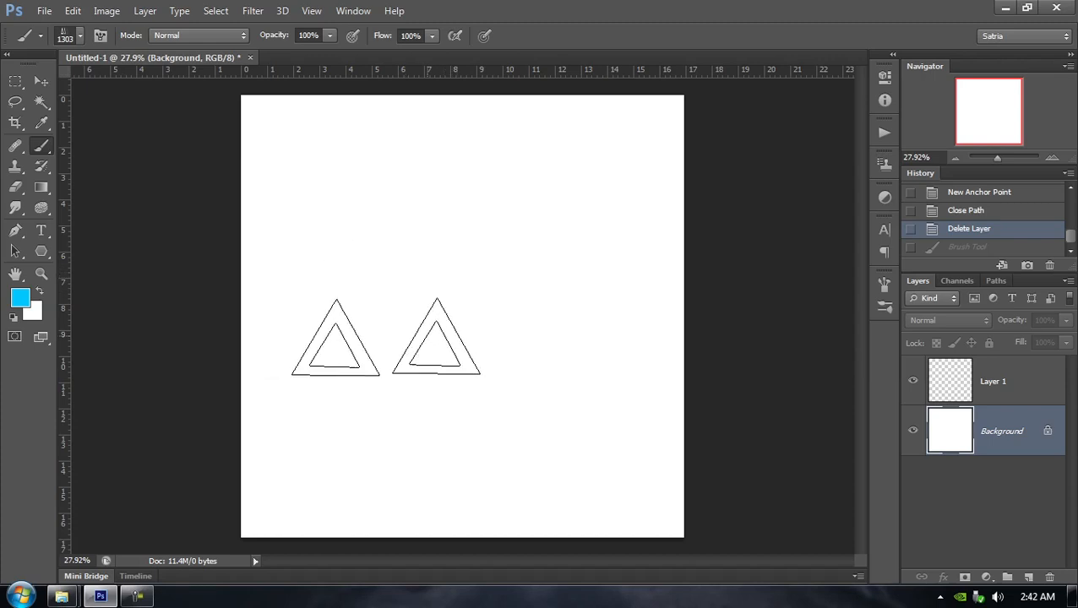
Enlarge the tuto3 brush to 1400 px, try one light blue stamp on the Background layer and undo it
key(bracketright)
click(471, 328)
key(ctrl+z)
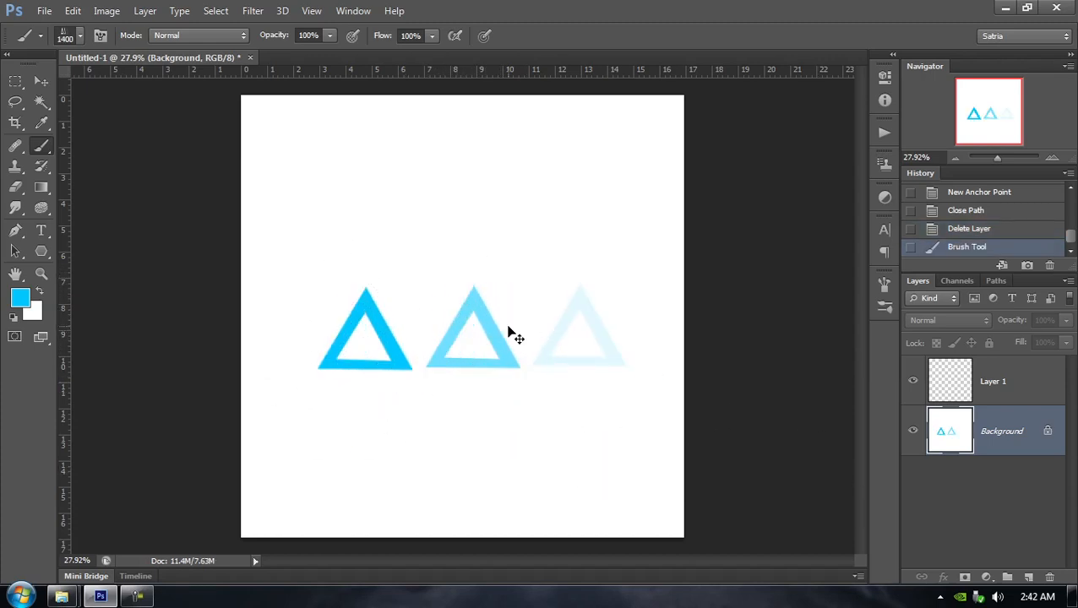
key(ctrl+z)
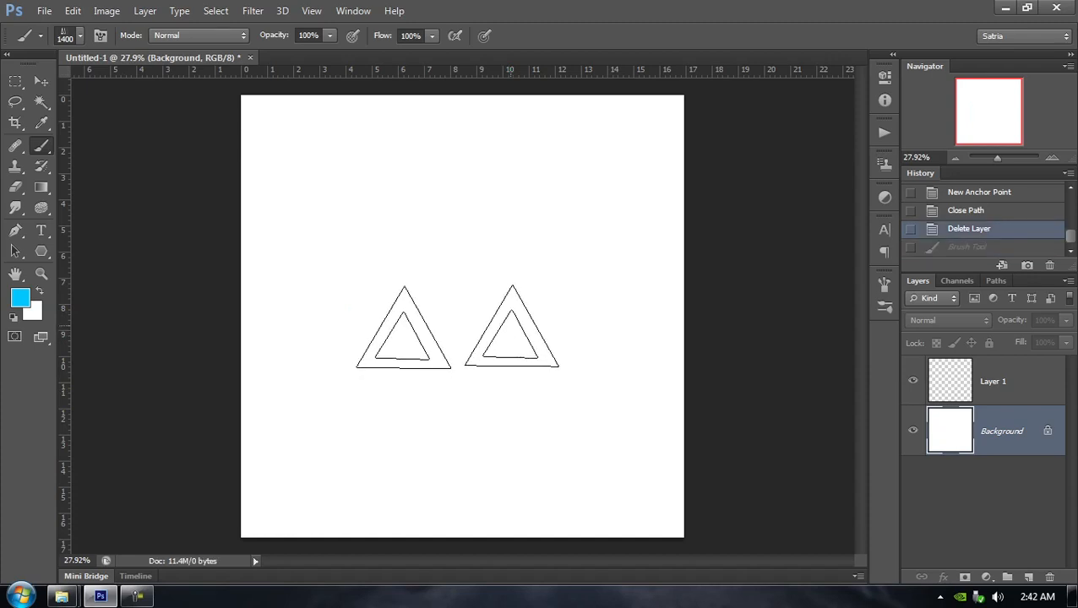
Make Layer 1 the active layer
click(73, 10)
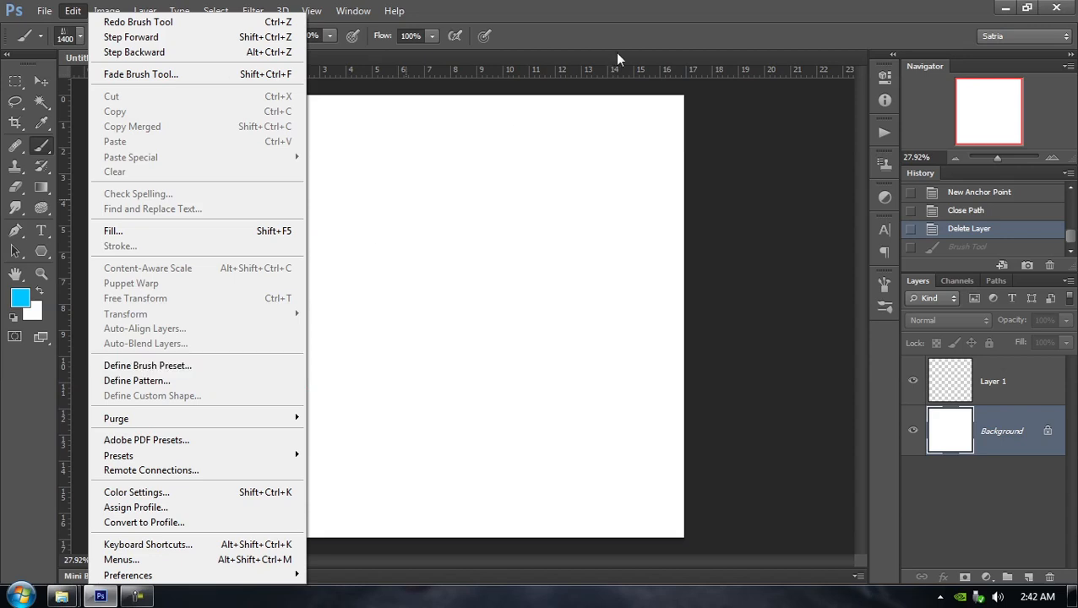
click(649, 7)
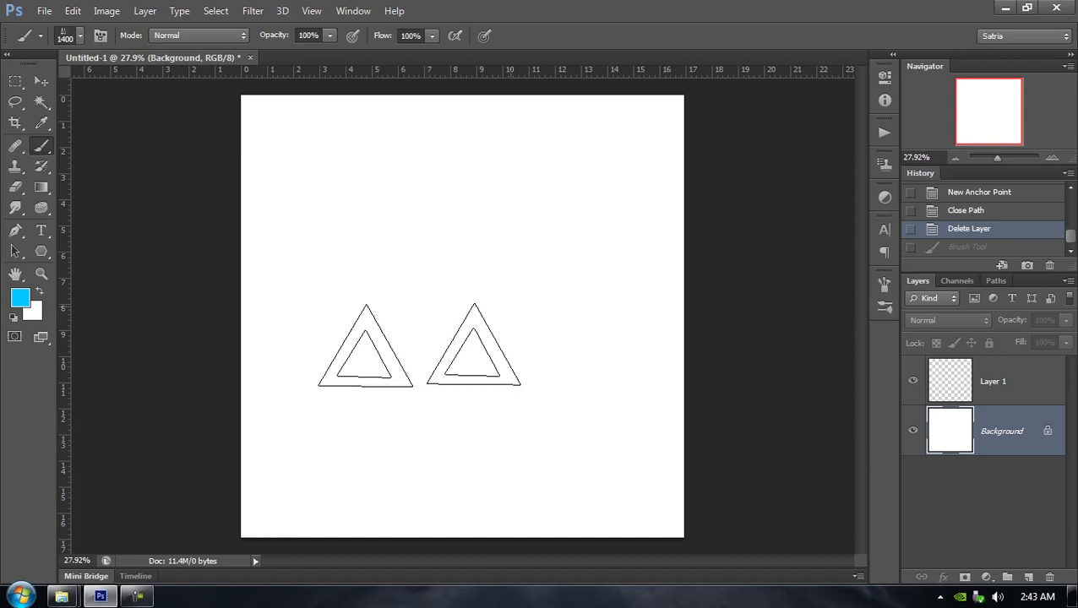
click(1012, 378)
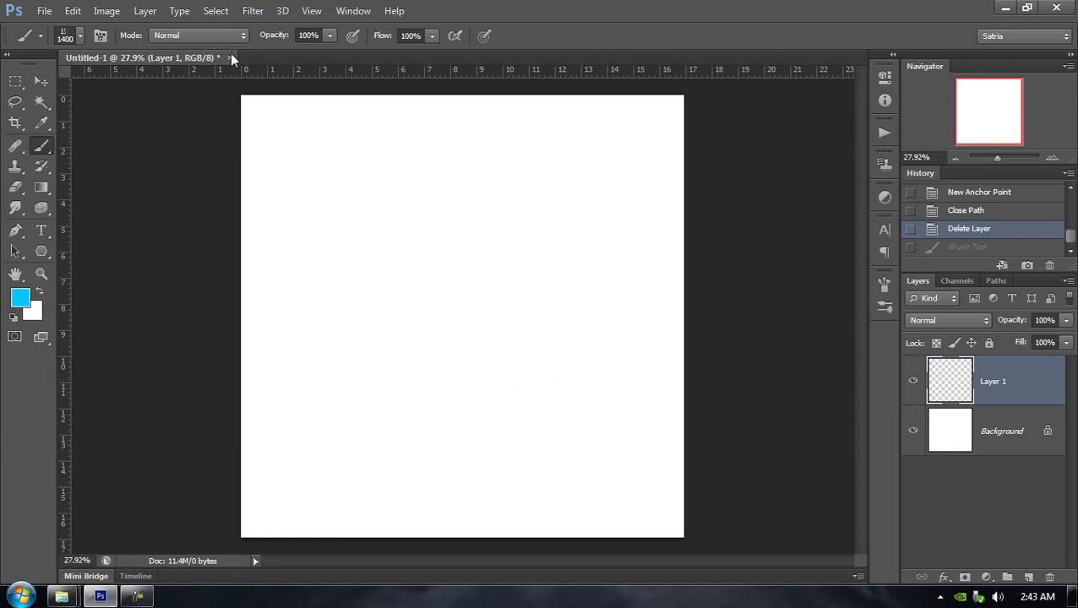
click(73, 12)
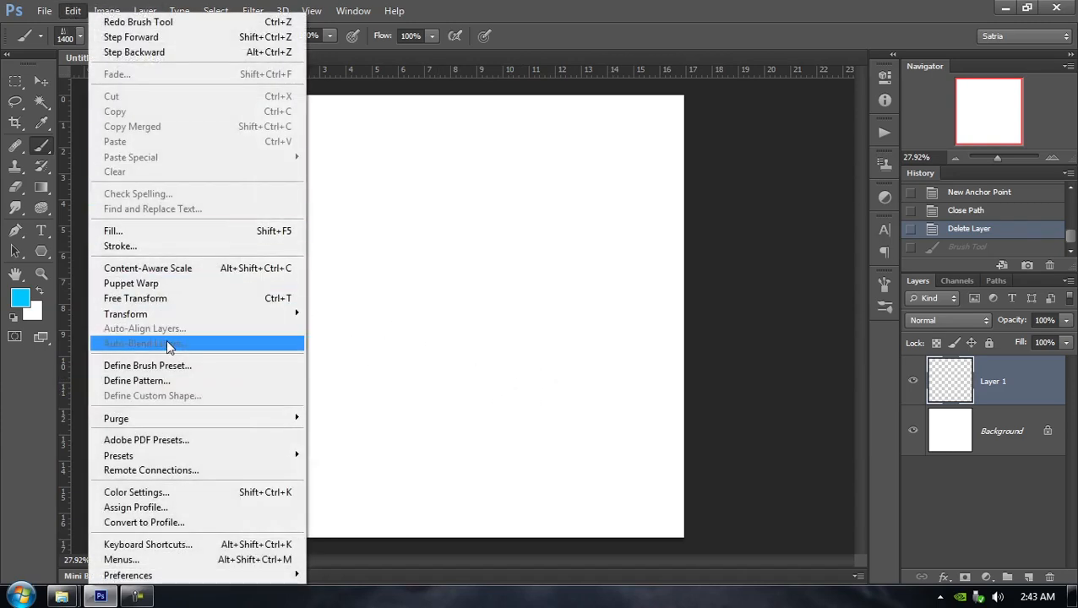
click(689, 6)
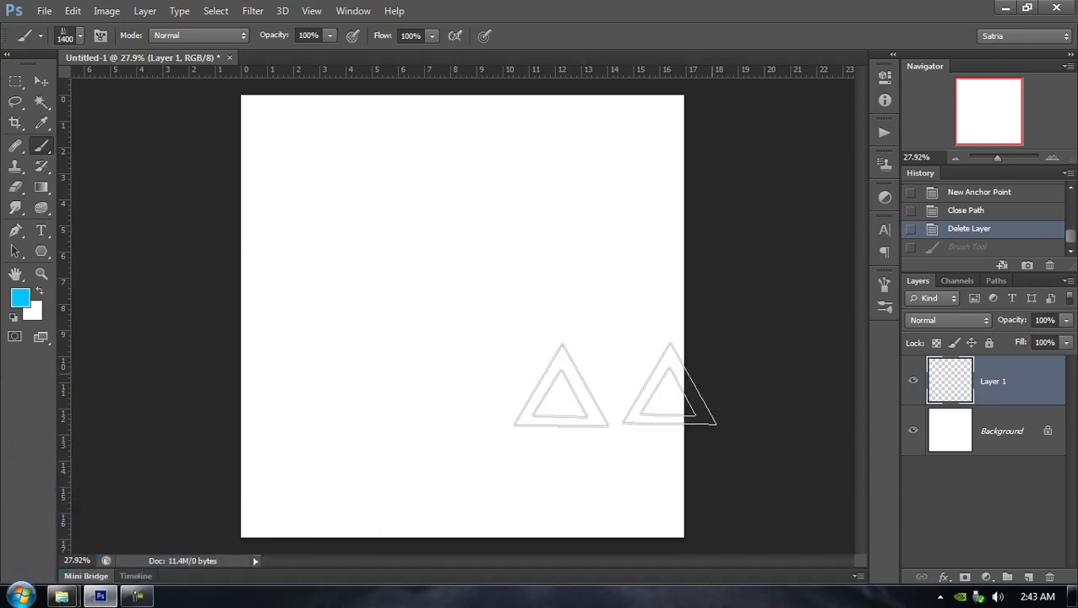
Switch to the ONE PIECE folder in Windows Explorer and open the oppw-luffy2 image in Photoshop
mouse_move(73, 595)
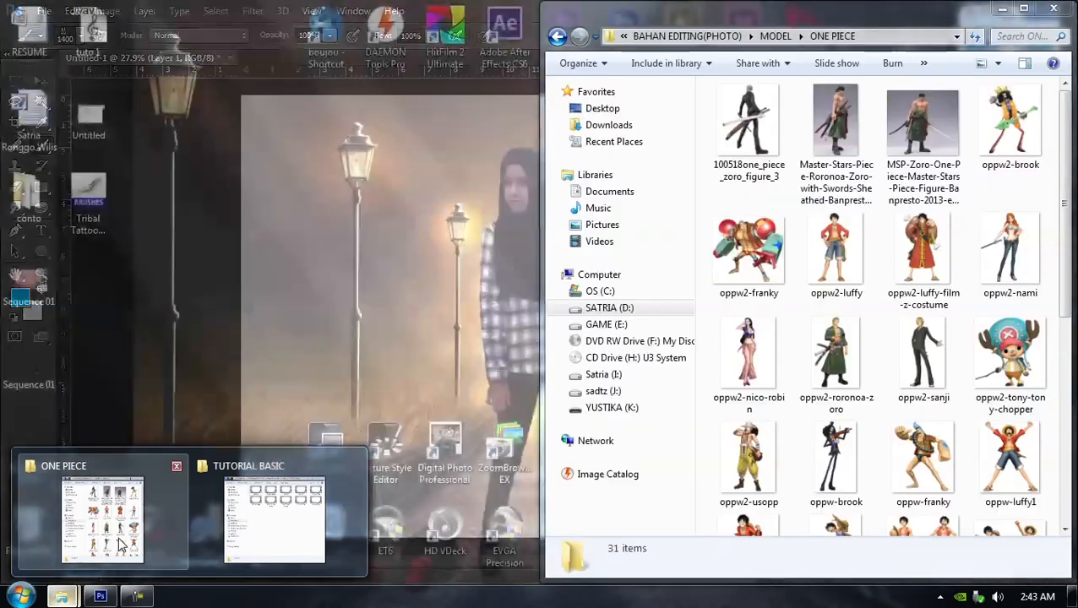
click(103, 558)
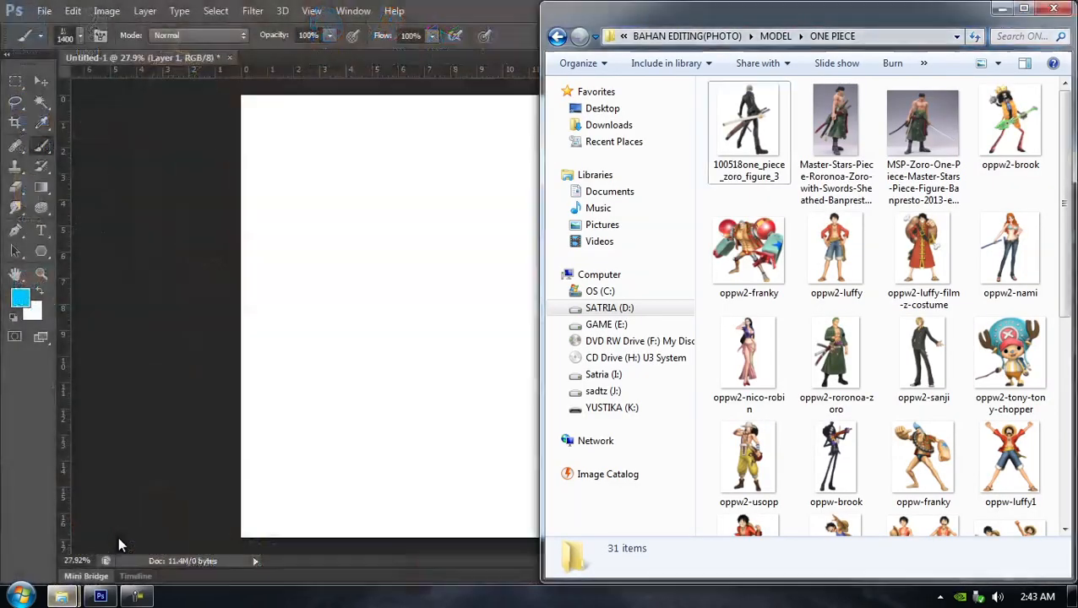
click(743, 527)
scroll(802, 515, down, 3)
scroll(980, 295, up, 3)
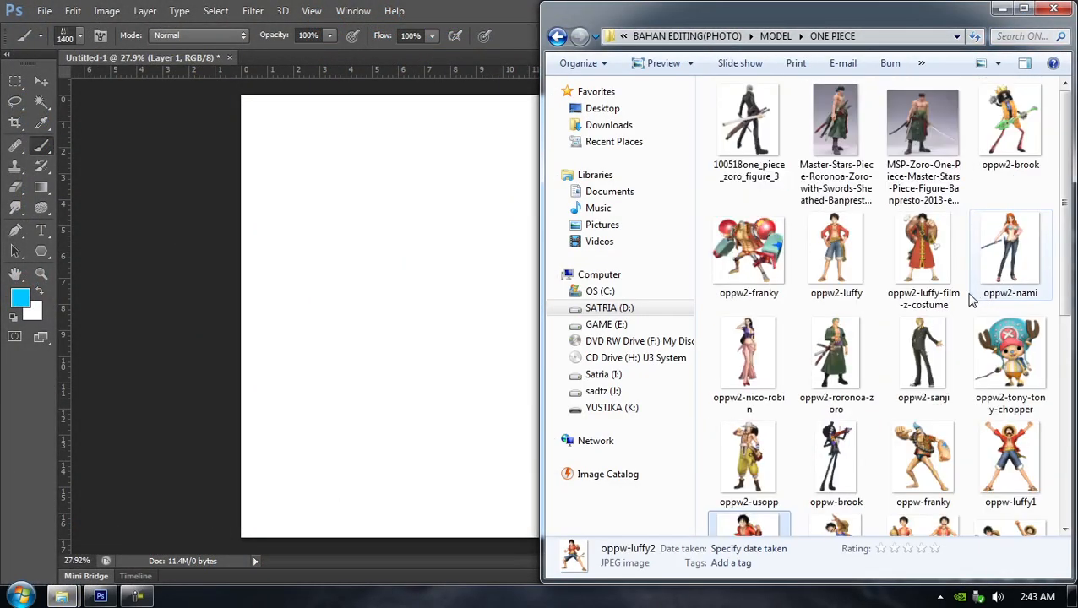
scroll(760, 431, down, 5)
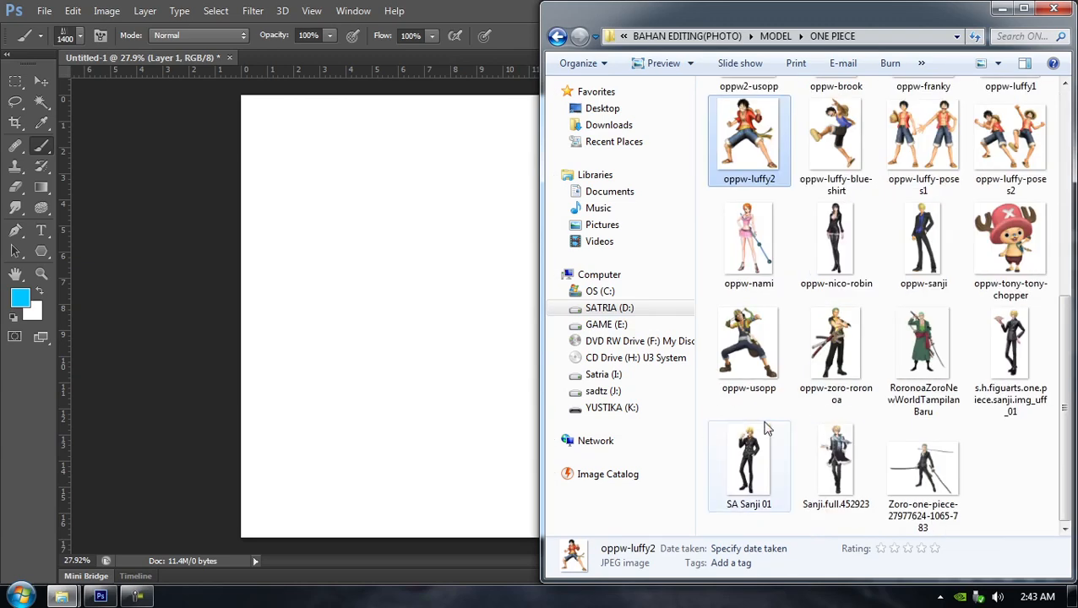
right_click(758, 126)
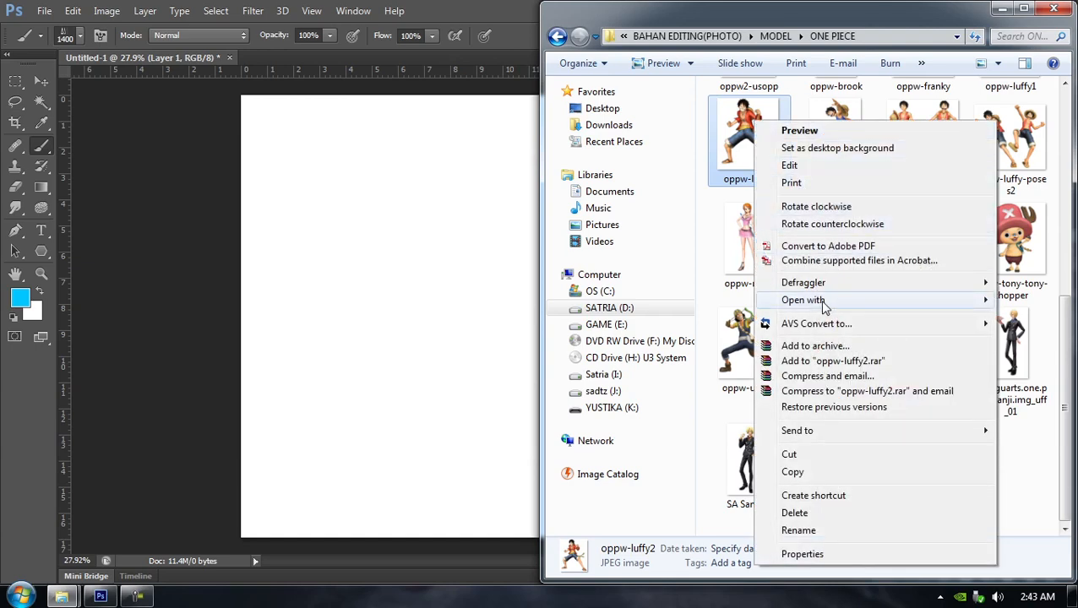
mouse_move(824, 304)
click(652, 319)
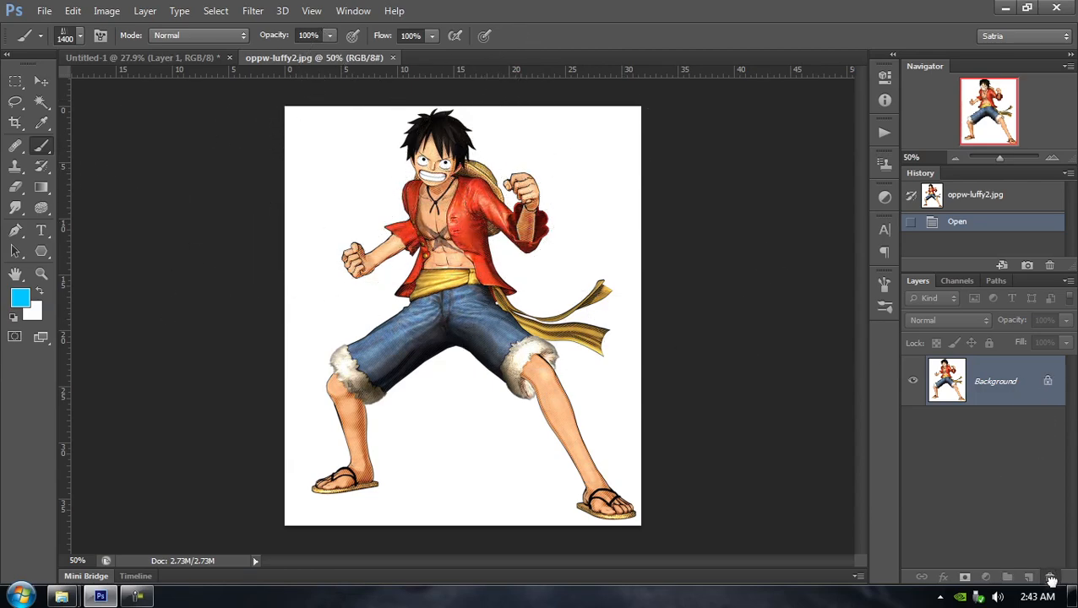
Convert the Luffy image's locked Background into a regular layer and reset the colours to default black and white
drag(1050, 579, 1051, 579)
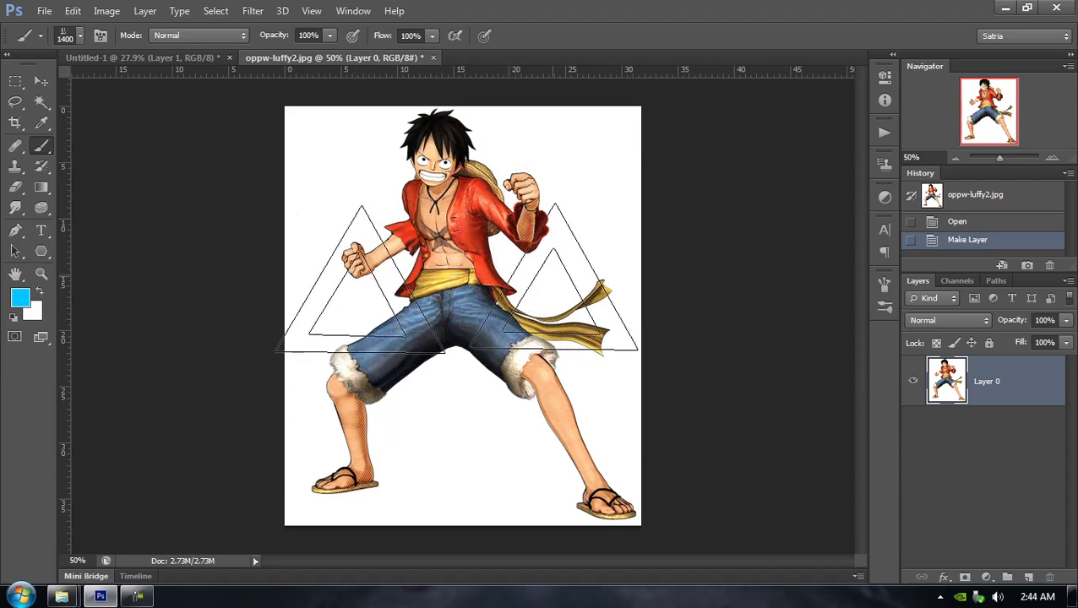
key(d)
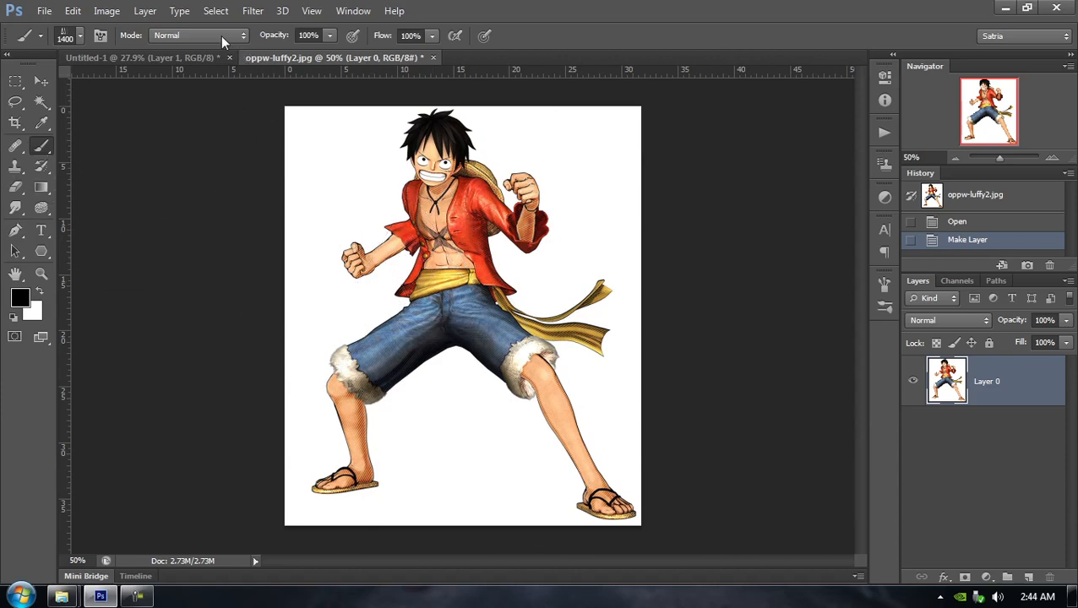
Define the Luffy image as a brush preset named luffy brush
click(79, 15)
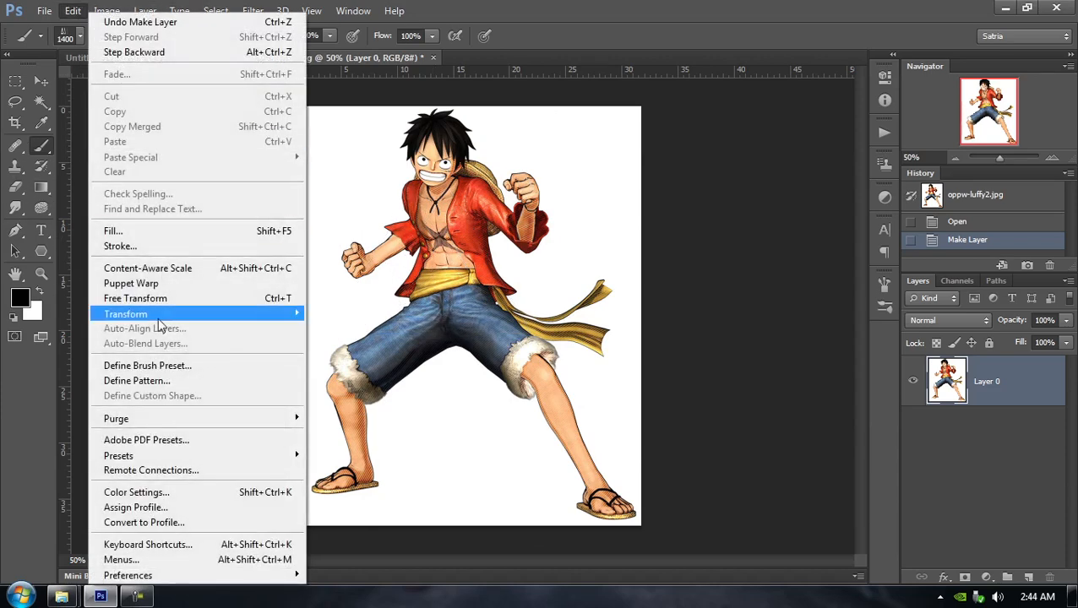
click(181, 368)
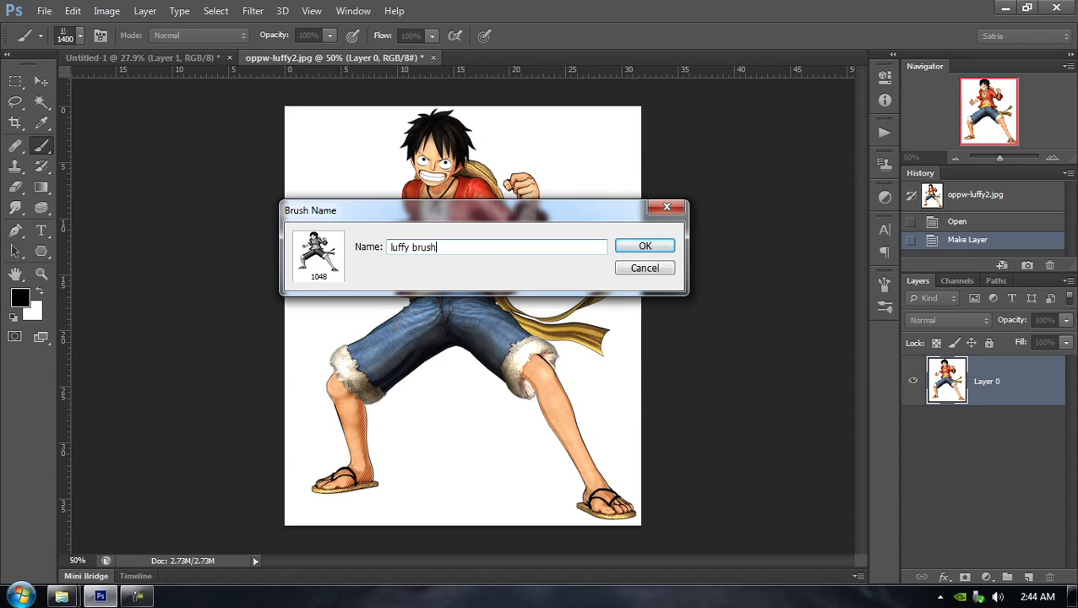
key(Return)
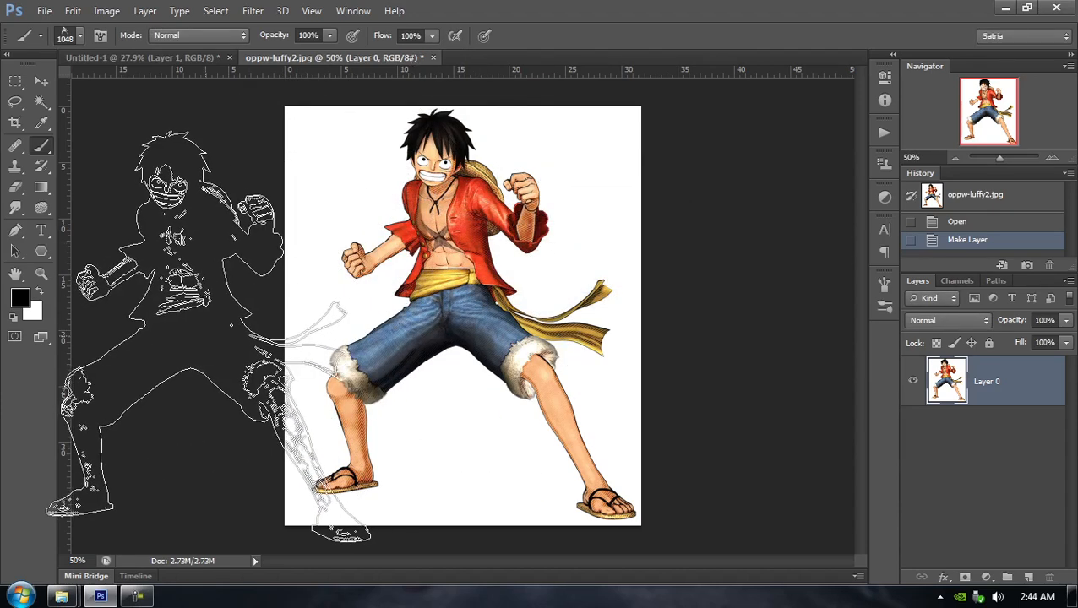
Return to the Untitled-1 document, try the luffy brush once in black on Layer 1 and undo the stamp
click(167, 59)
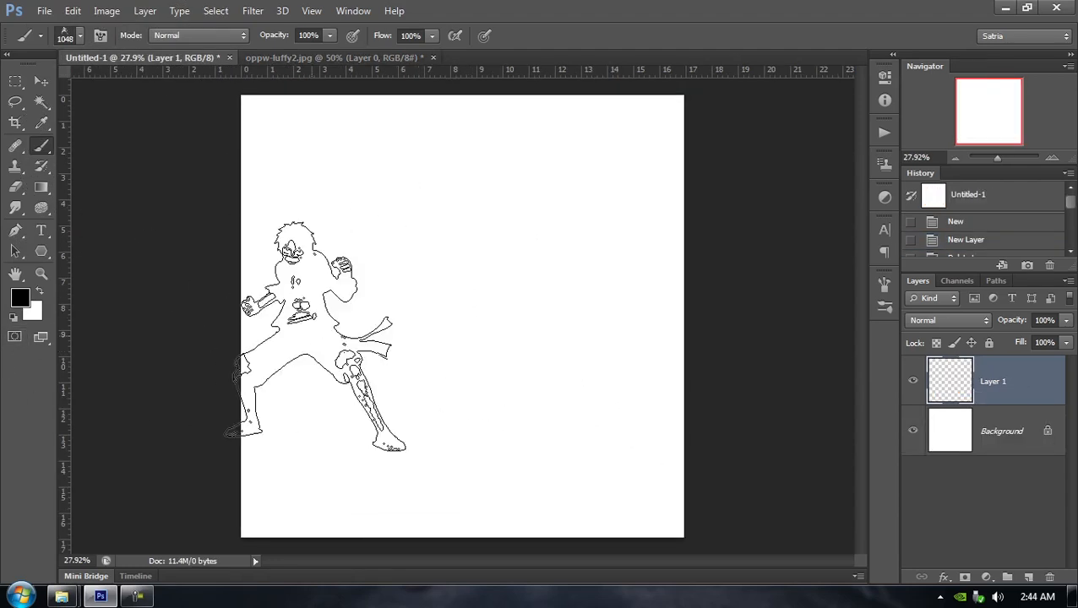
click(376, 284)
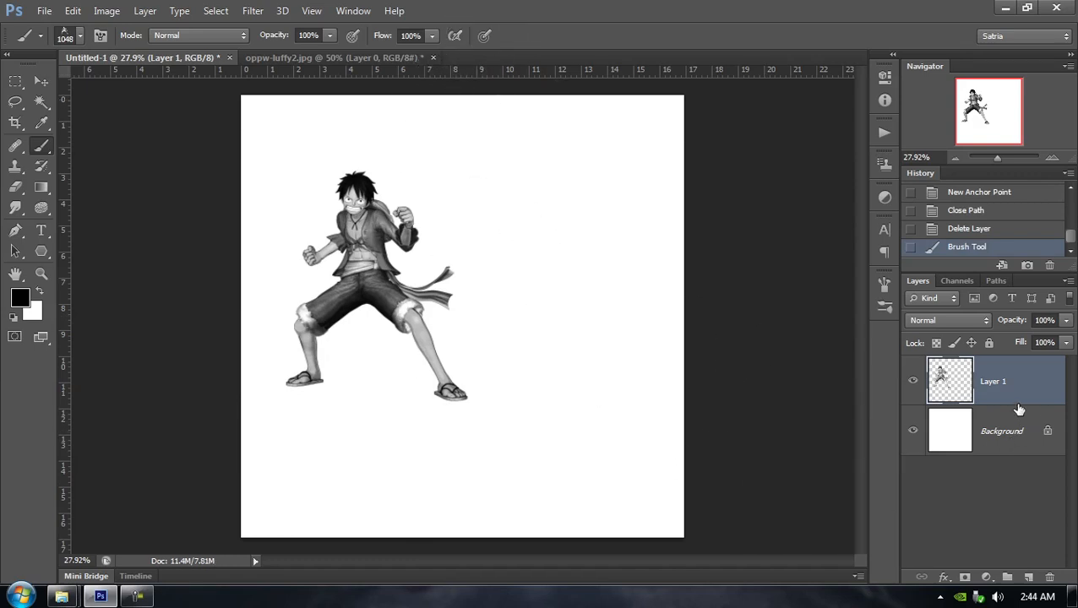
key(ctrl+z)
Set the foreground colour to dark red #750000 and stamp the luffy brush on Layer 1, replacing the first stamp with a slightly higher one
click(20, 299)
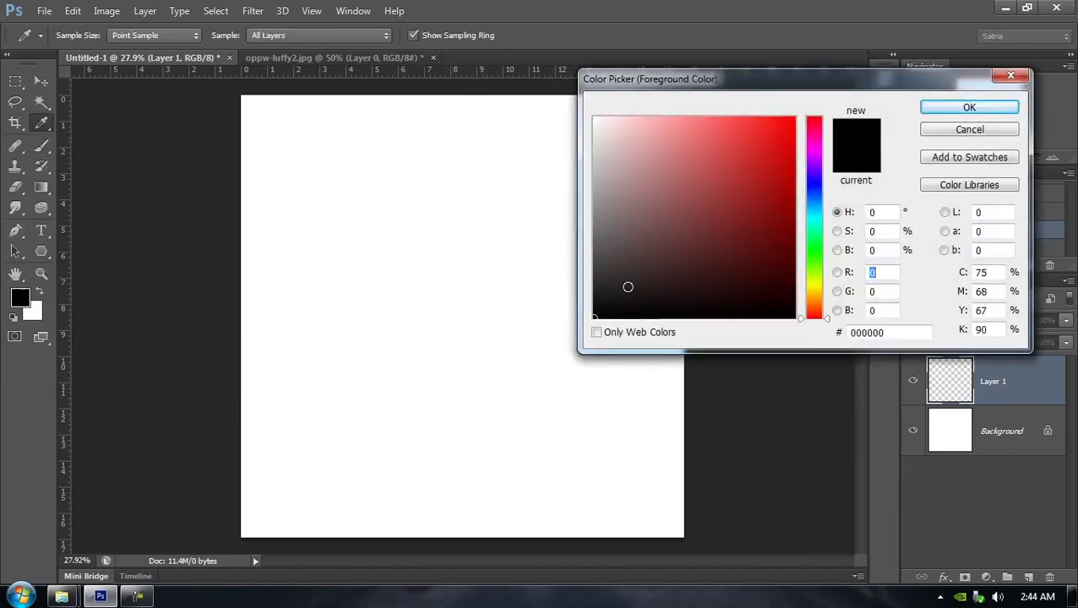
drag(787, 228, 804, 227)
click(969, 108)
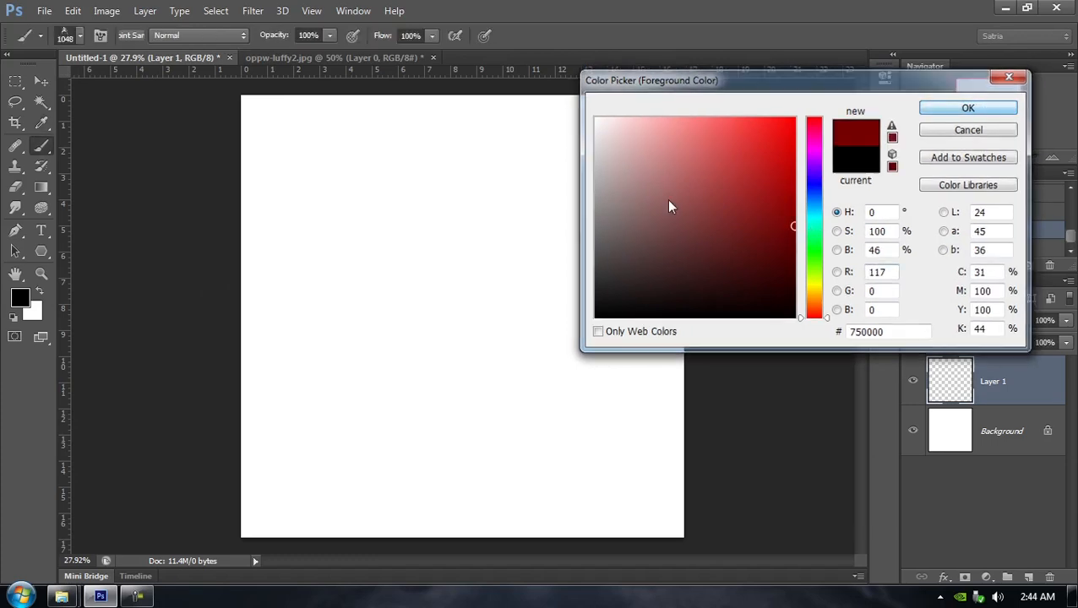
click(434, 302)
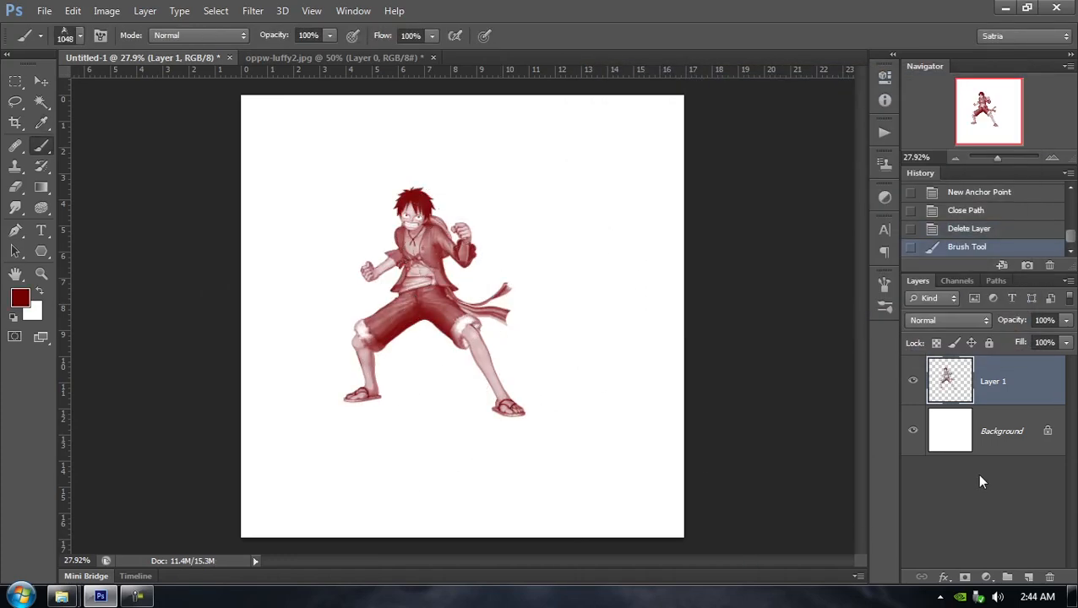
key(ctrl+z)
click(426, 265)
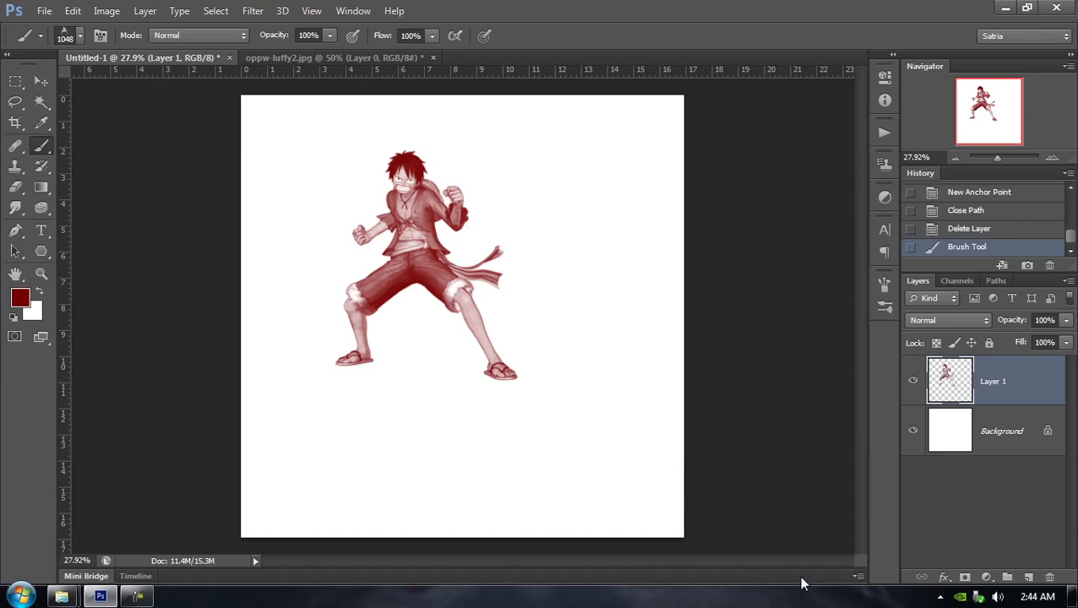
Undo the dark red luffy stamp on Layer 1 and reduce the brush size to 150 px
key(ctrl+z)
key(bracketleft)
key(bracketleft)
key(bracketleft)
key(bracketleft)
key(bracketleft)
key(bracketleft)
key(bracketleft)
key(bracketleft)
key(bracketleft)
key(bracketleft)
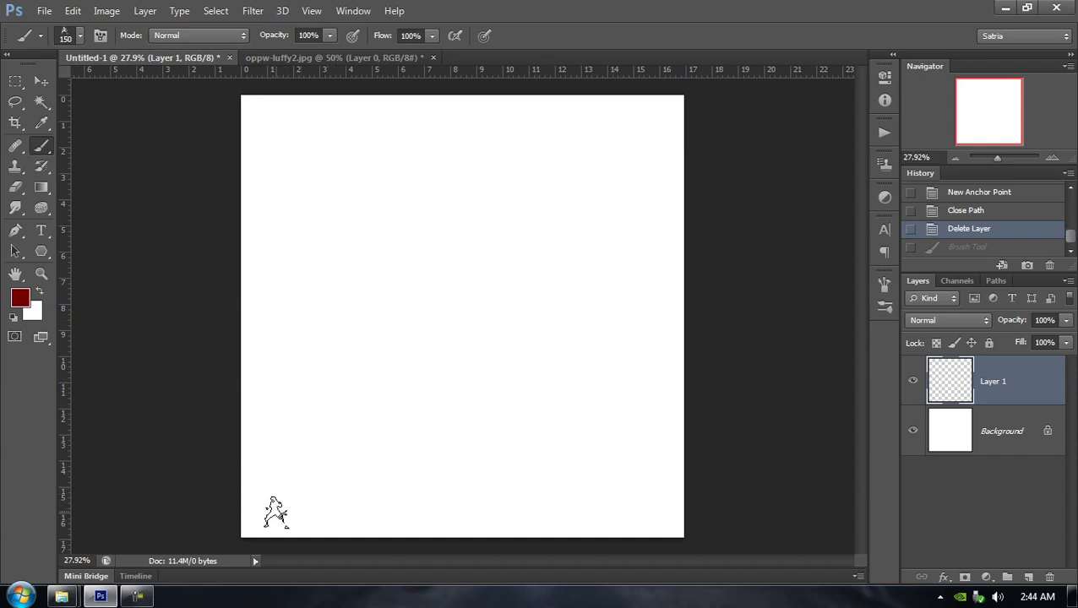
Try the 150 px luffy brush as a single stamp and a horizontal stroke along the canvas's lower edge, and undo both
click(260, 513)
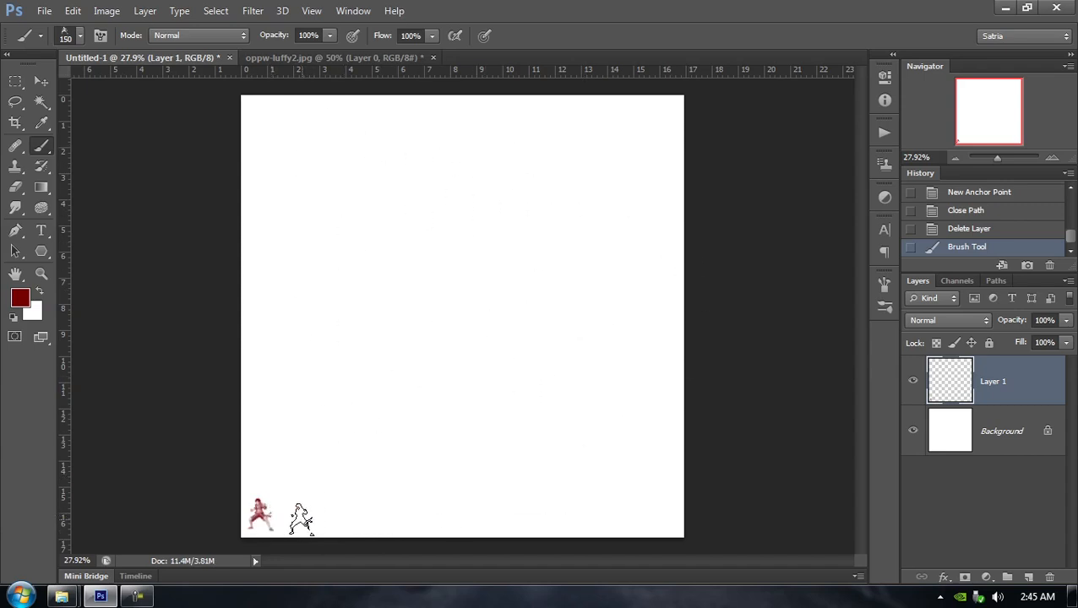
drag(289, 512, 475, 513)
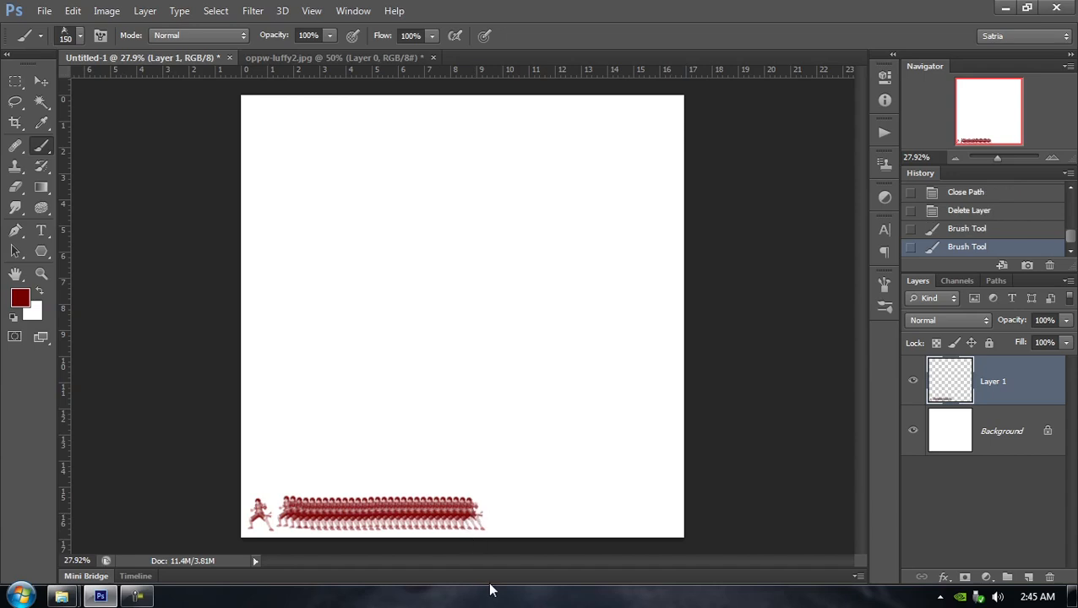
key(ctrl+z)
key(ctrl+z)
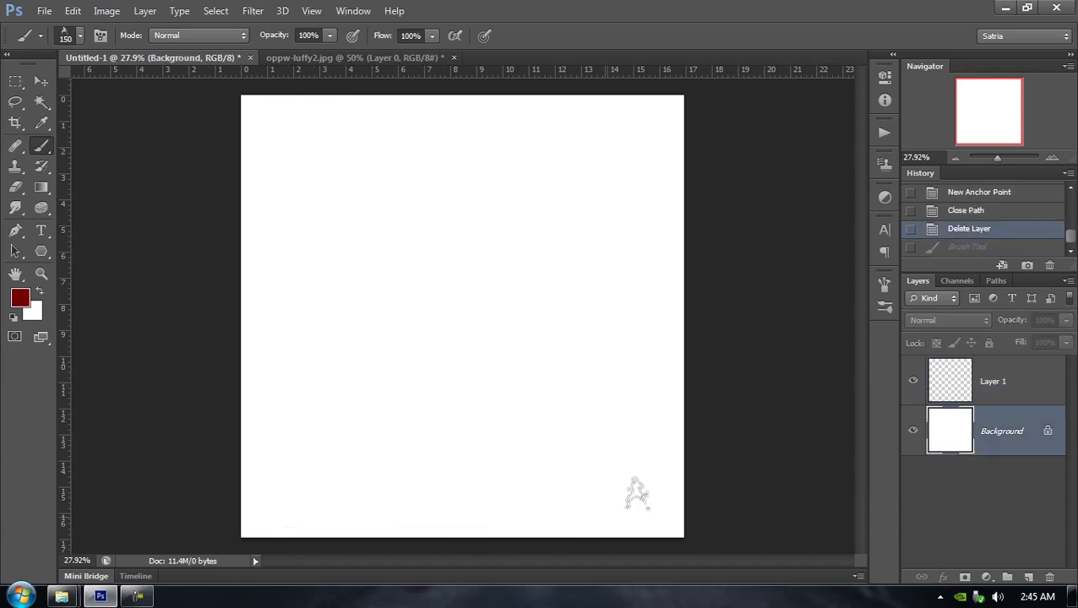
Switch to the oppw-luffy2.jpg document and look over the available brush presets
click(354, 55)
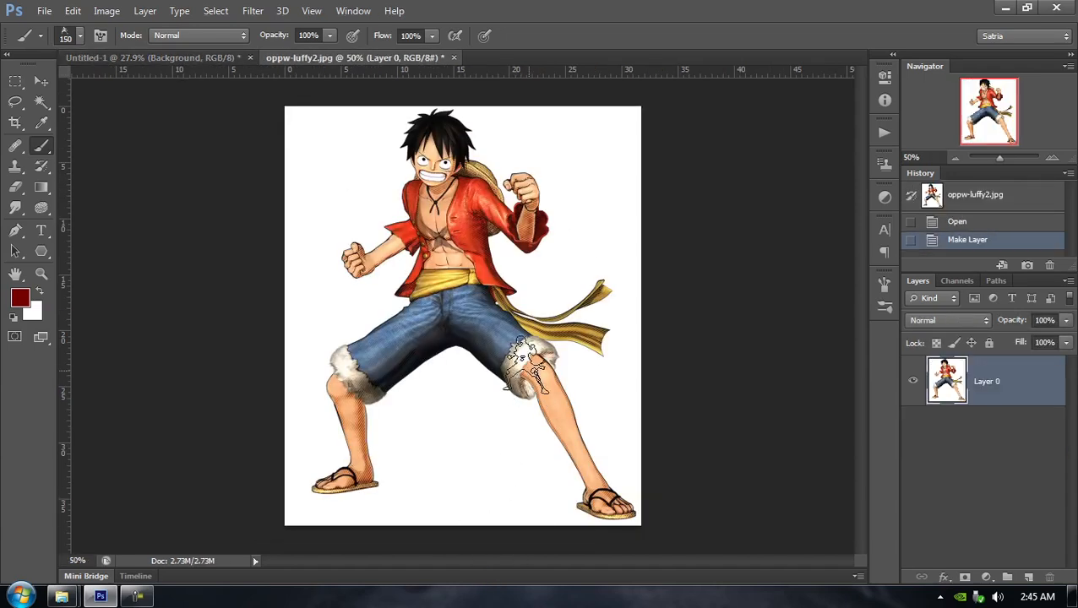
click(73, 12)
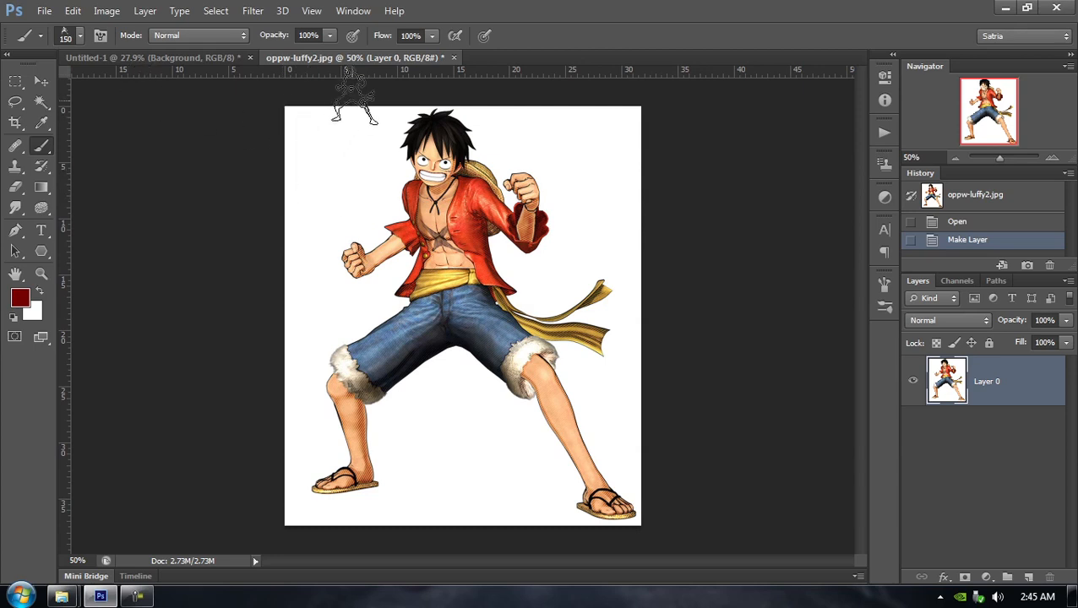
click(77, 36)
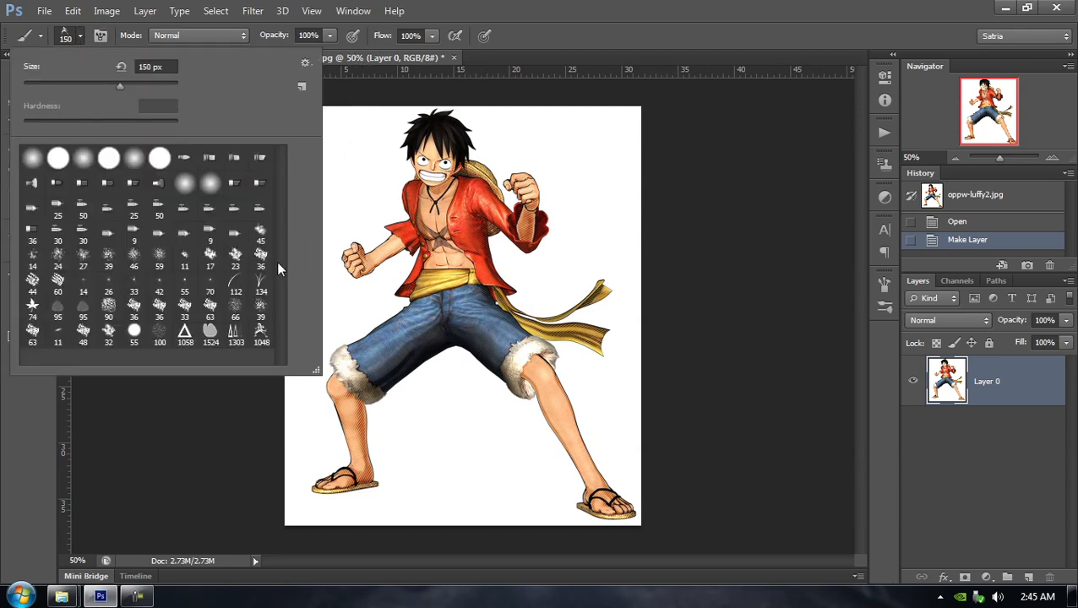
click(659, 8)
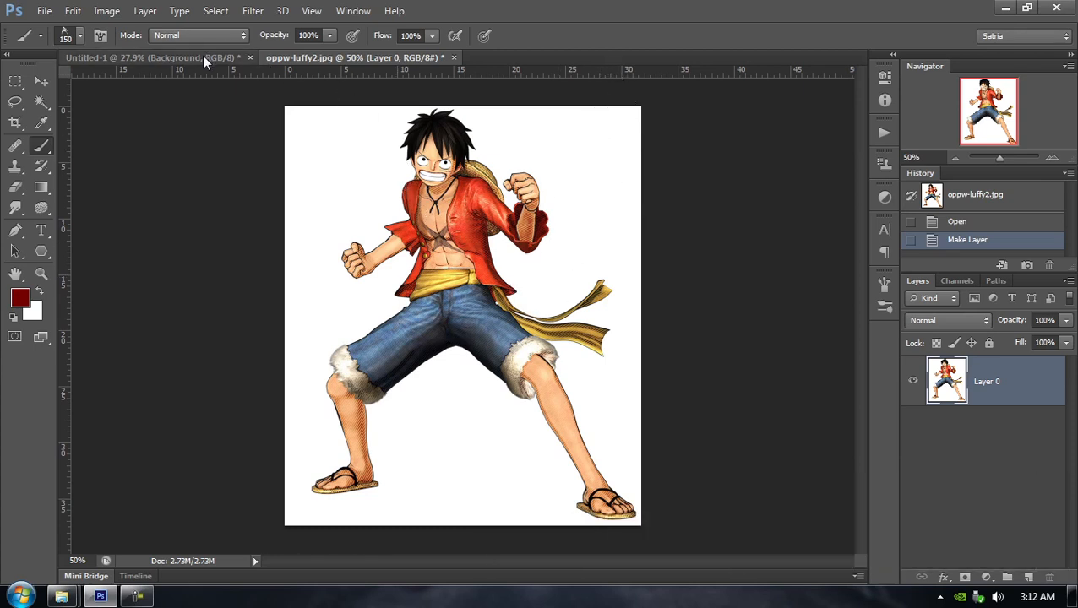
Return to the Untitled-1 document and enlarge the luffy brush to 1500 px
click(202, 56)
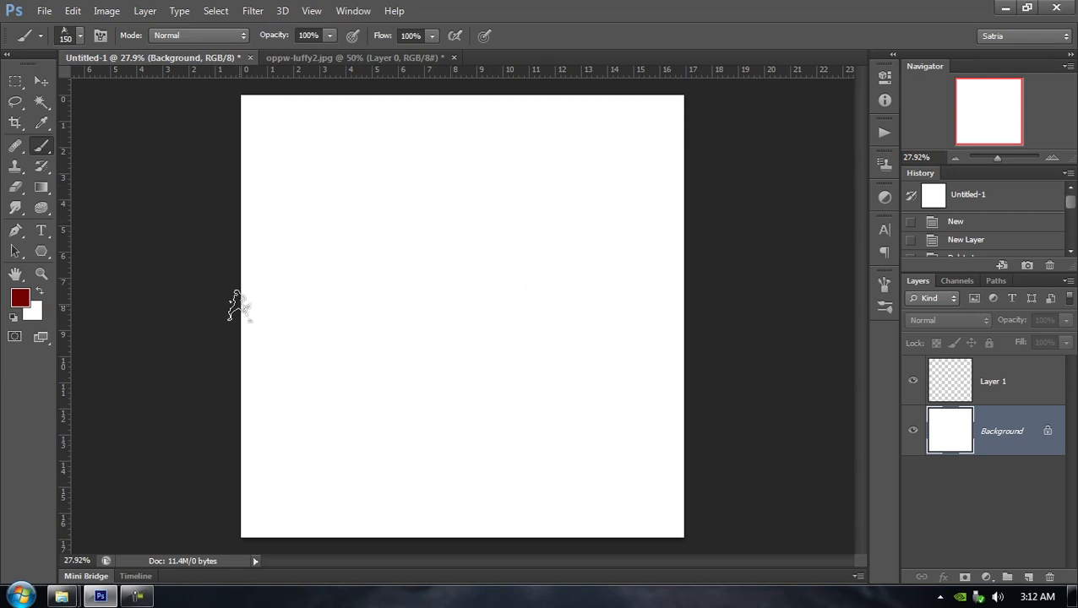
key(bracketright)
key(bracketright)
key(bracketright)
key(bracketright)
key(bracketright)
key(bracketright)
key(bracketright)
key(bracketright)
key(bracketright)
key(bracketright)
key(bracketright)
key(bracketright)
key(bracketright)
key(bracketright)
key(bracketright)
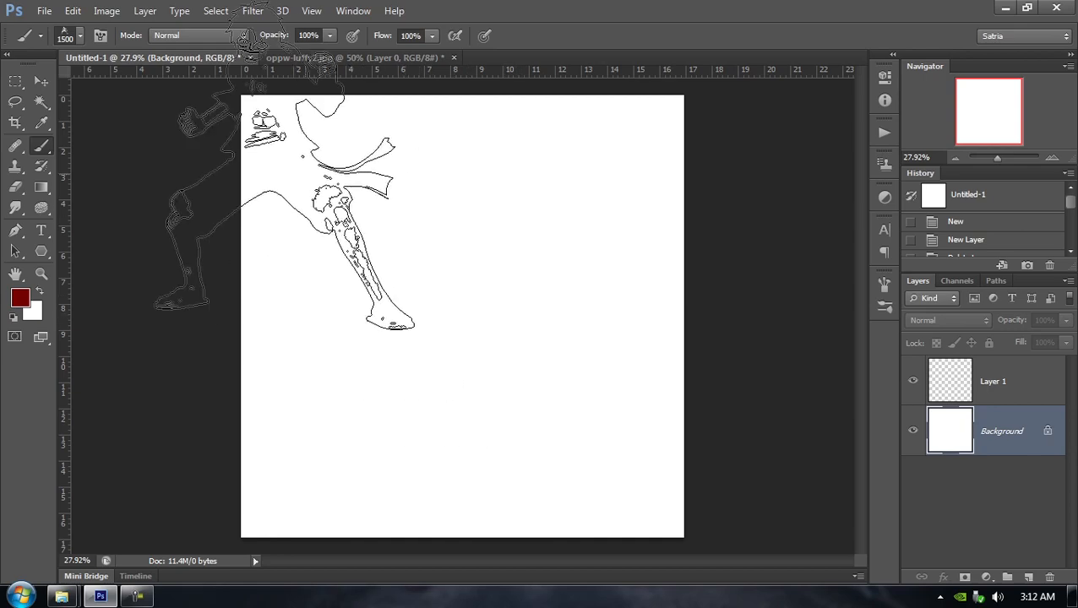
Review the brush preset options and the list of installed brush libraries
click(80, 37)
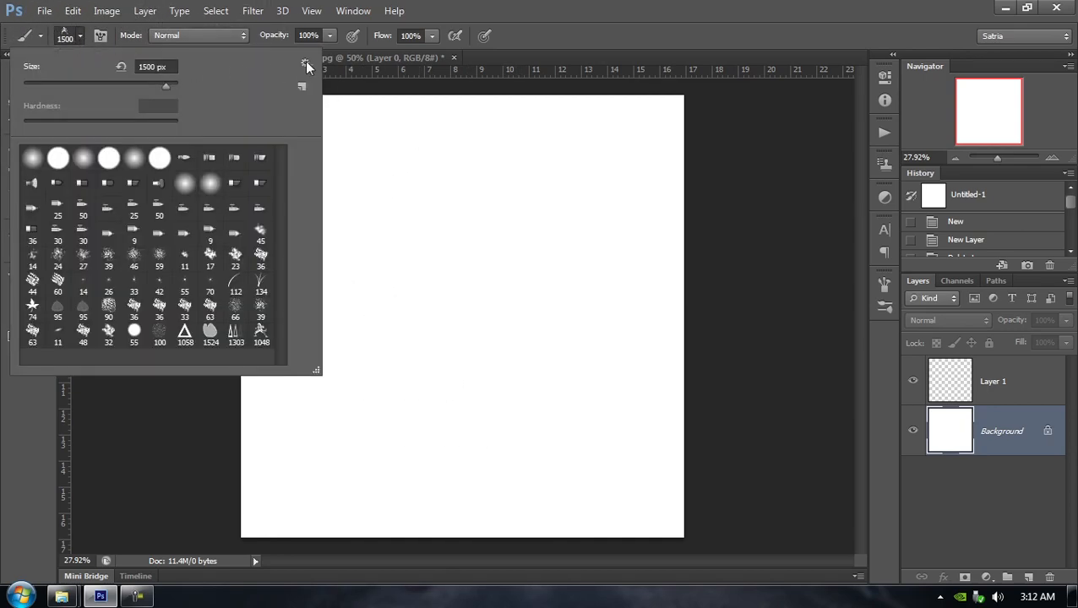
click(305, 62)
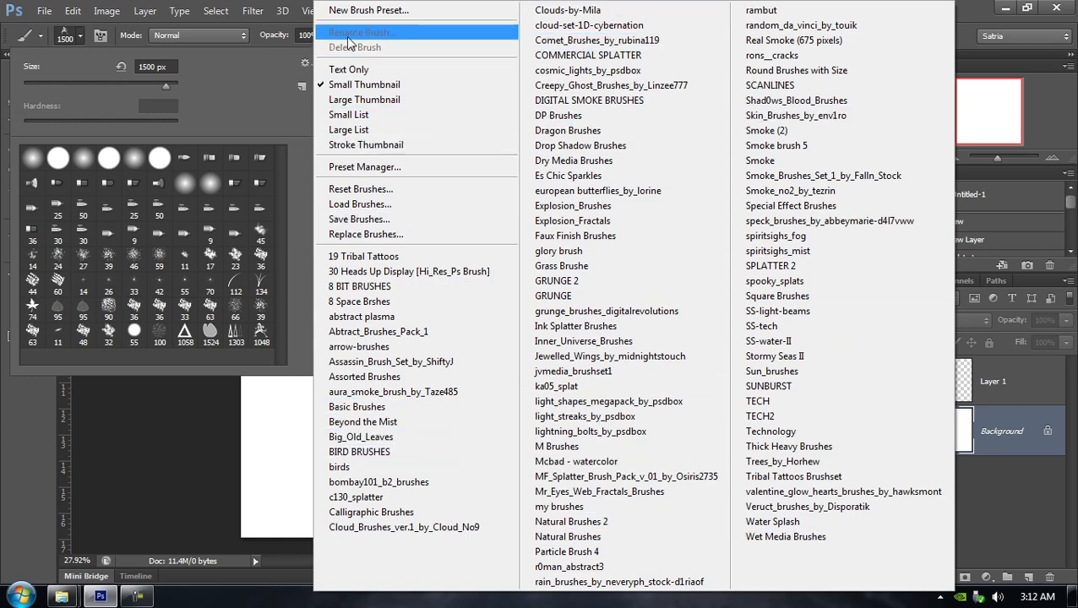
click(976, 15)
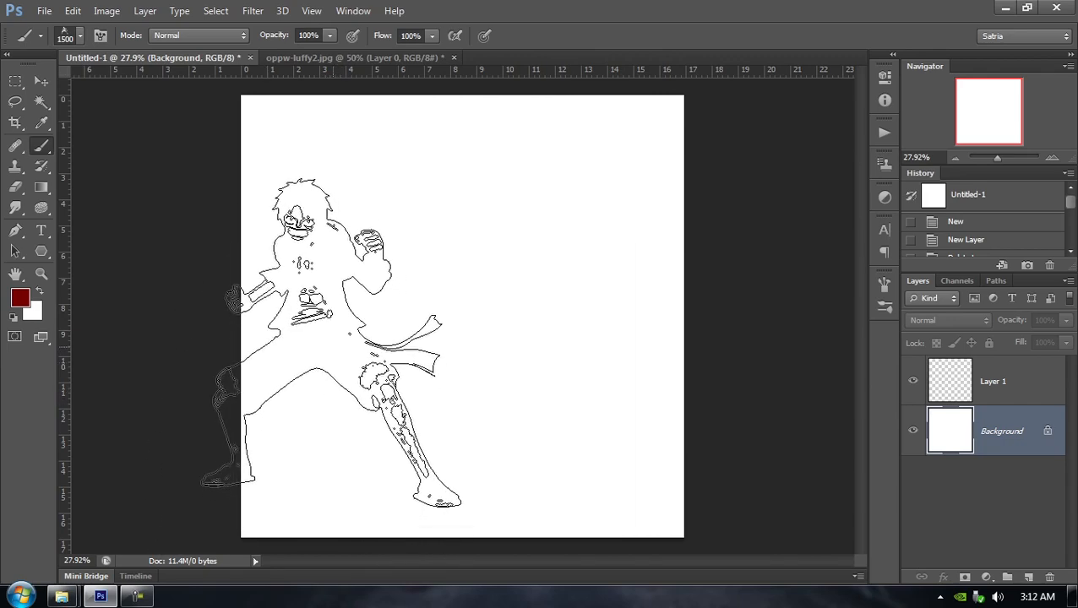
click(80, 40)
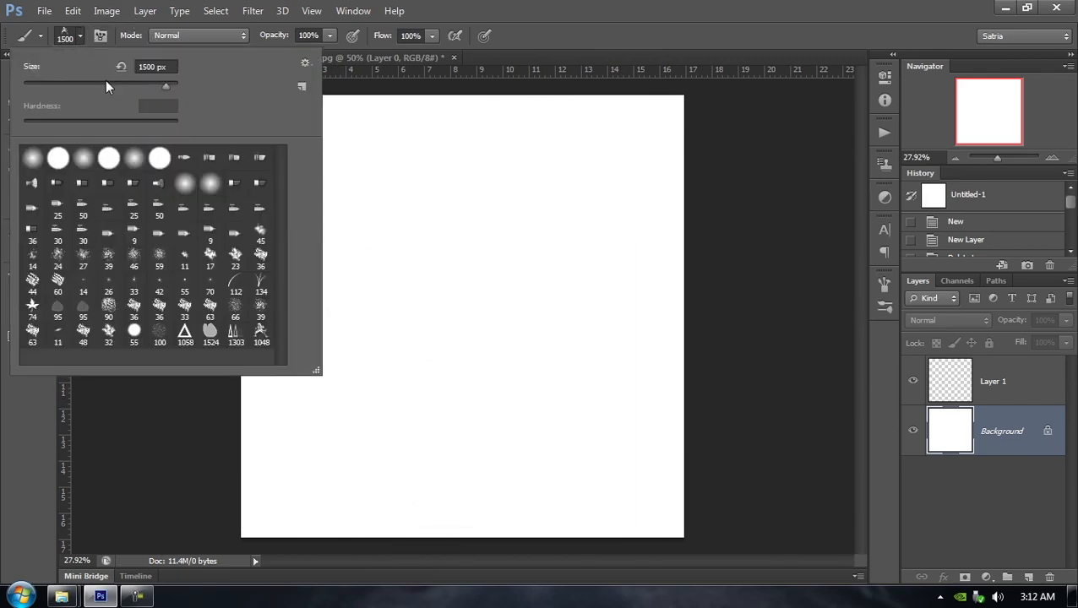
click(305, 63)
click(983, 10)
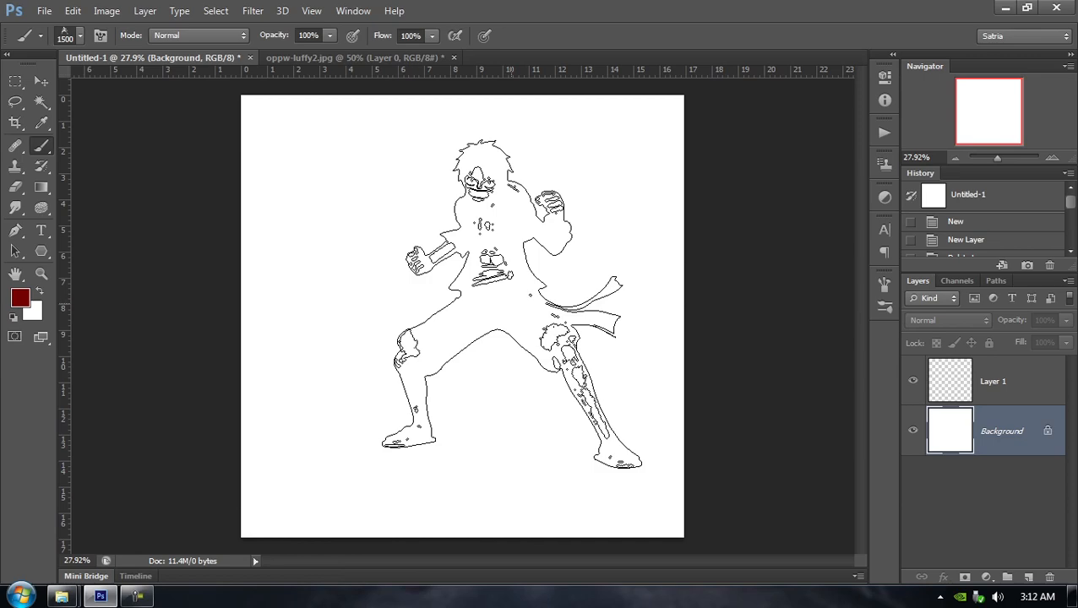
Minimise Photoshop and check the file properties of Tribal Tattoos Brushset on the Windows desktop
click(75, 596)
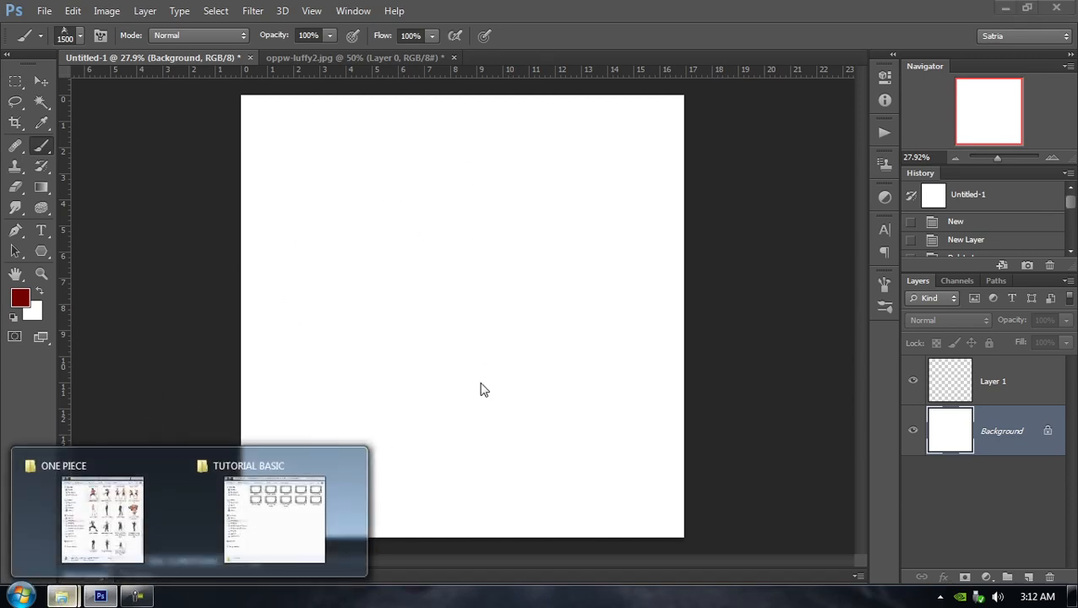
click(1005, 8)
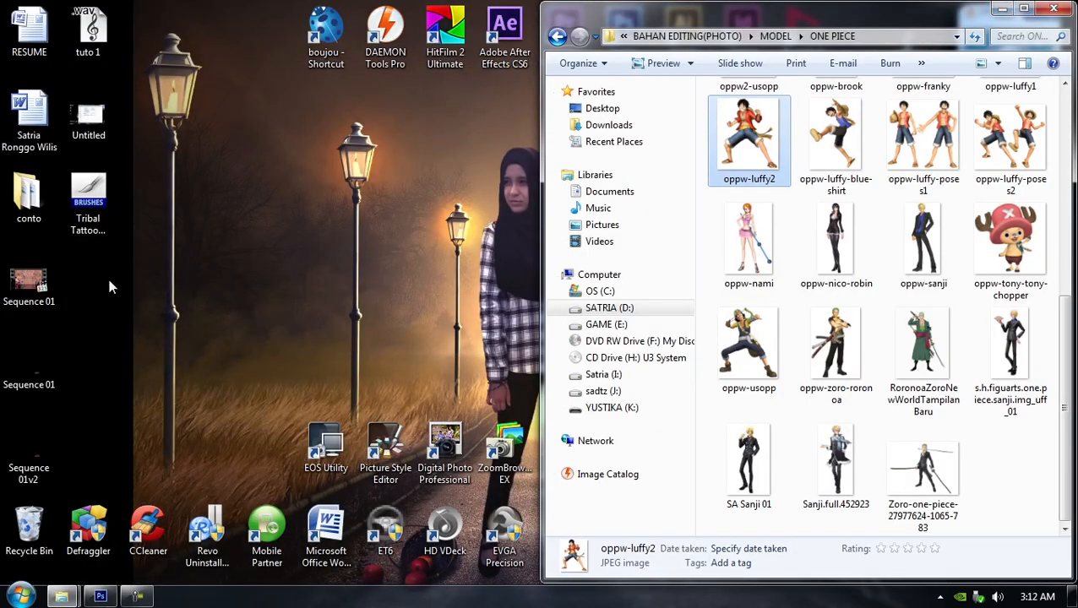
click(82, 207)
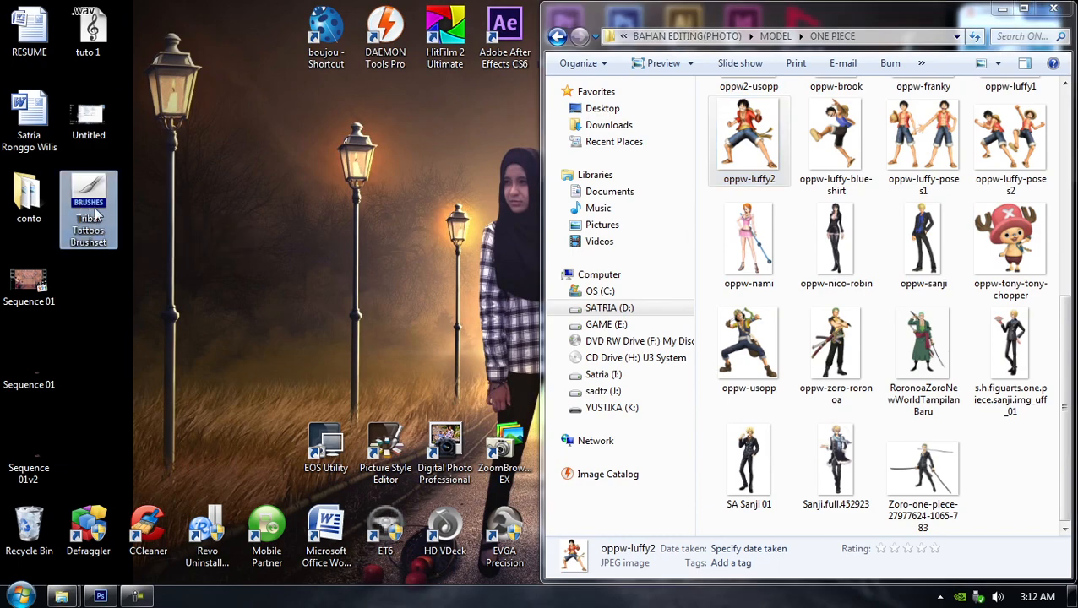
right_click(92, 211)
click(140, 503)
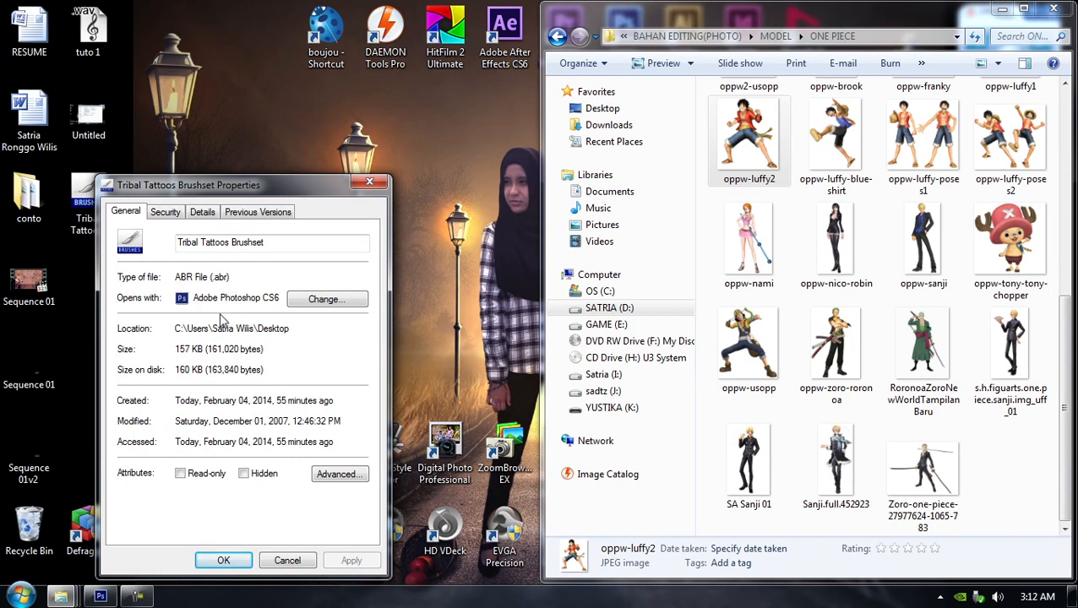
click(285, 562)
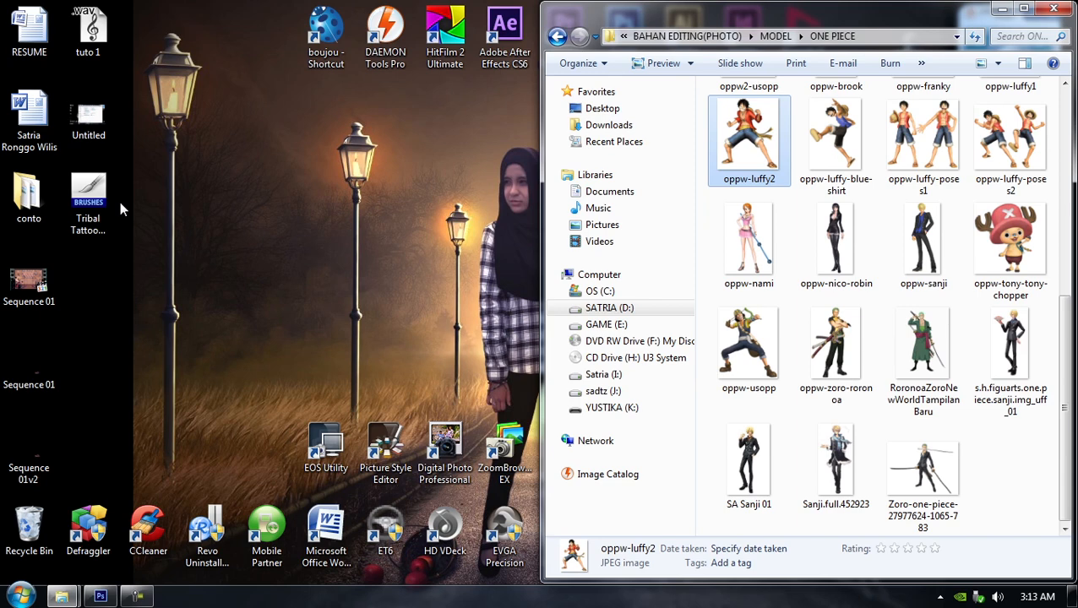
click(90, 203)
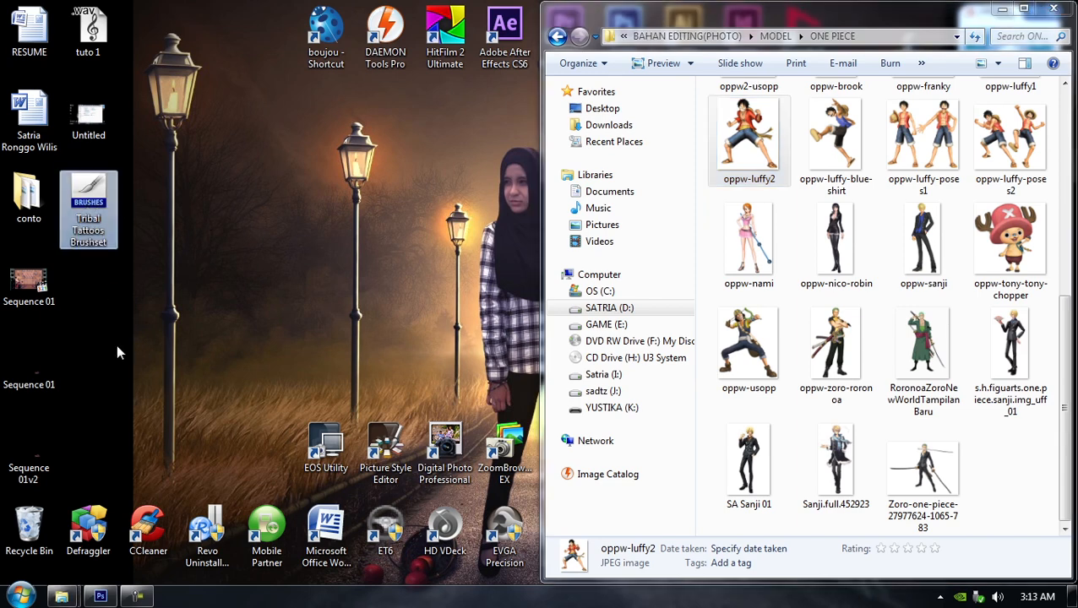
Switch back to Photoshop and load the Tribal Tattoos Brushset file from the Desktop into the brush presets
click(100, 598)
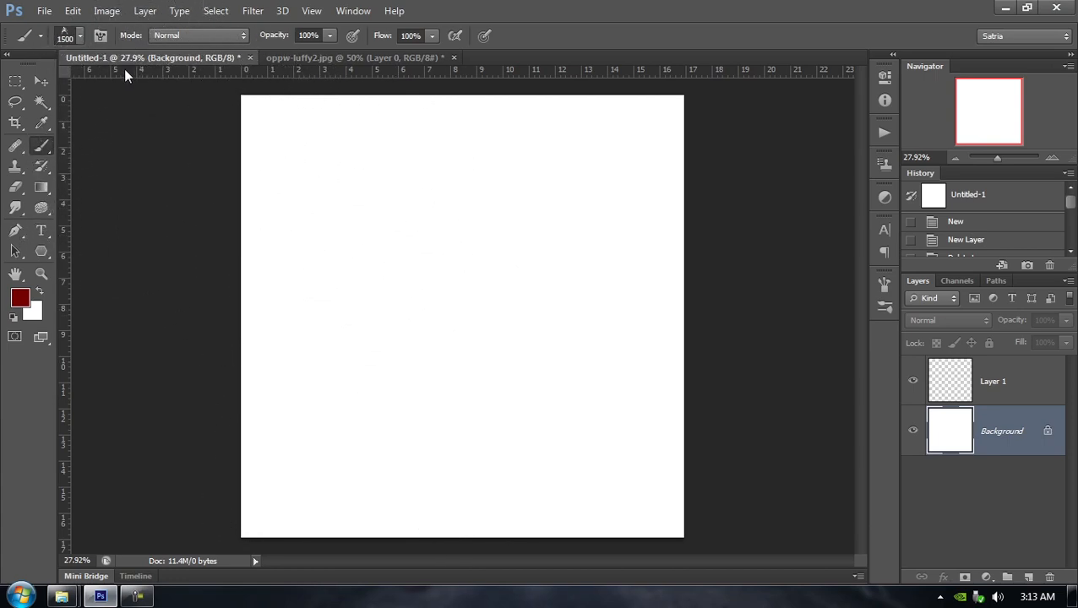
click(83, 36)
right_click(480, 228)
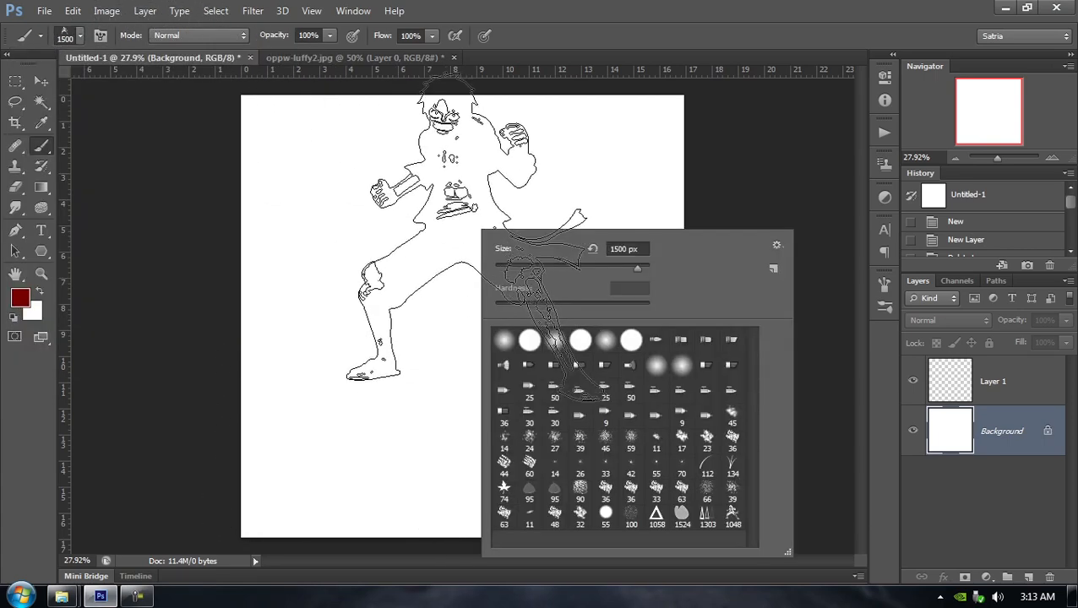
click(777, 247)
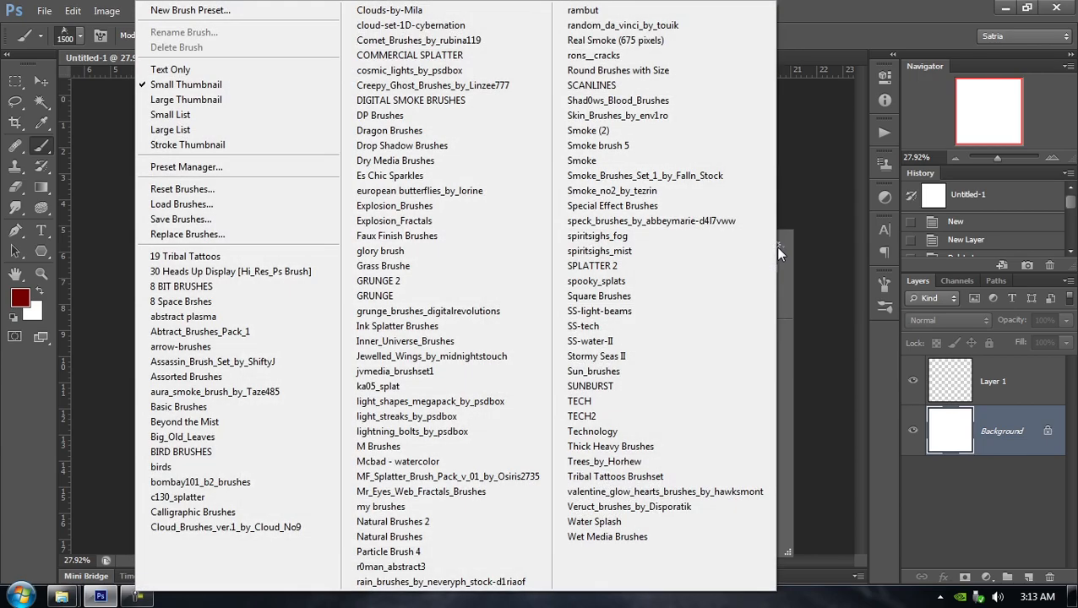
click(202, 204)
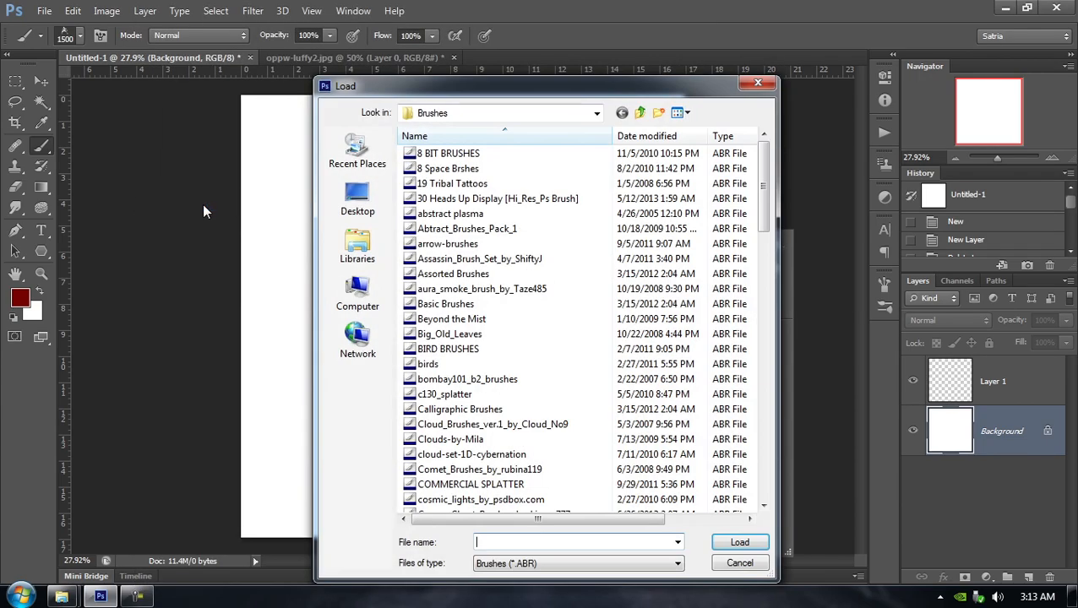
click(368, 213)
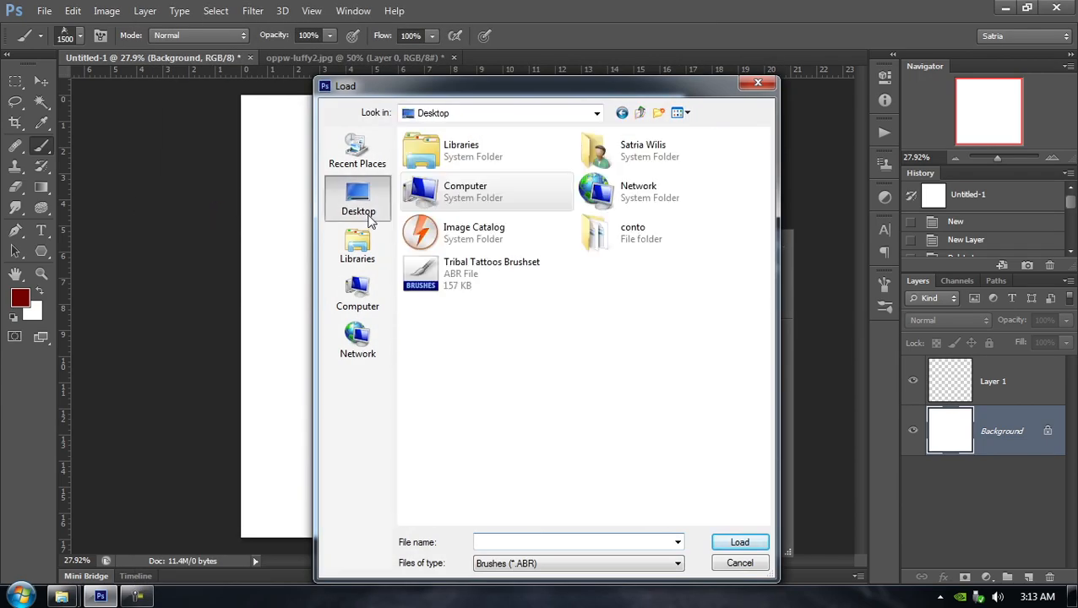
click(477, 276)
click(731, 543)
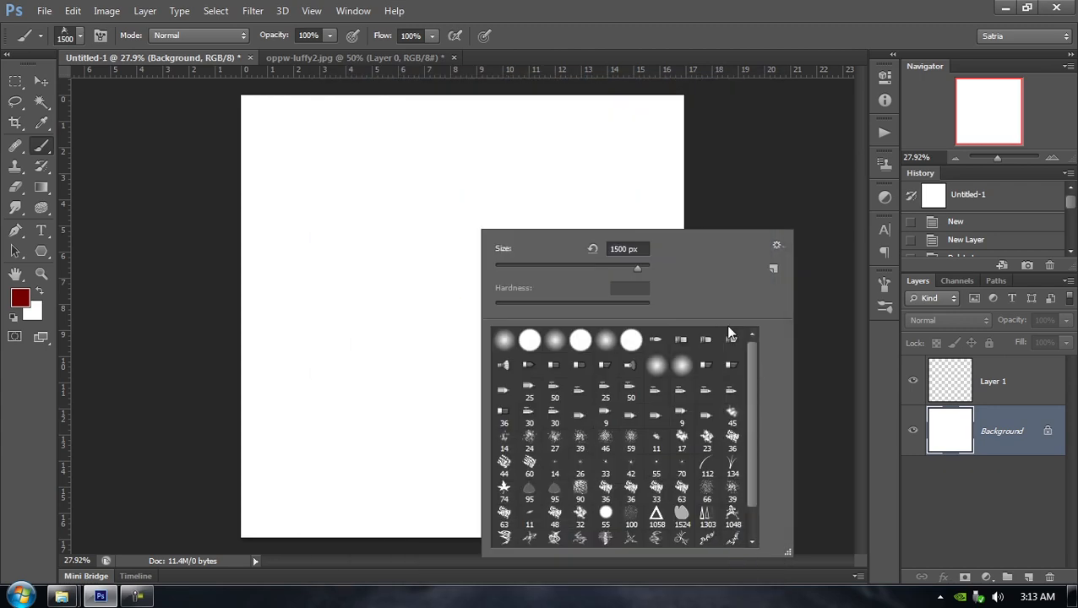
Look through the installed brush libraries and point out the Tribal Tattoos Brushset file on the Windows desktop before returning to Photoshop
click(776, 245)
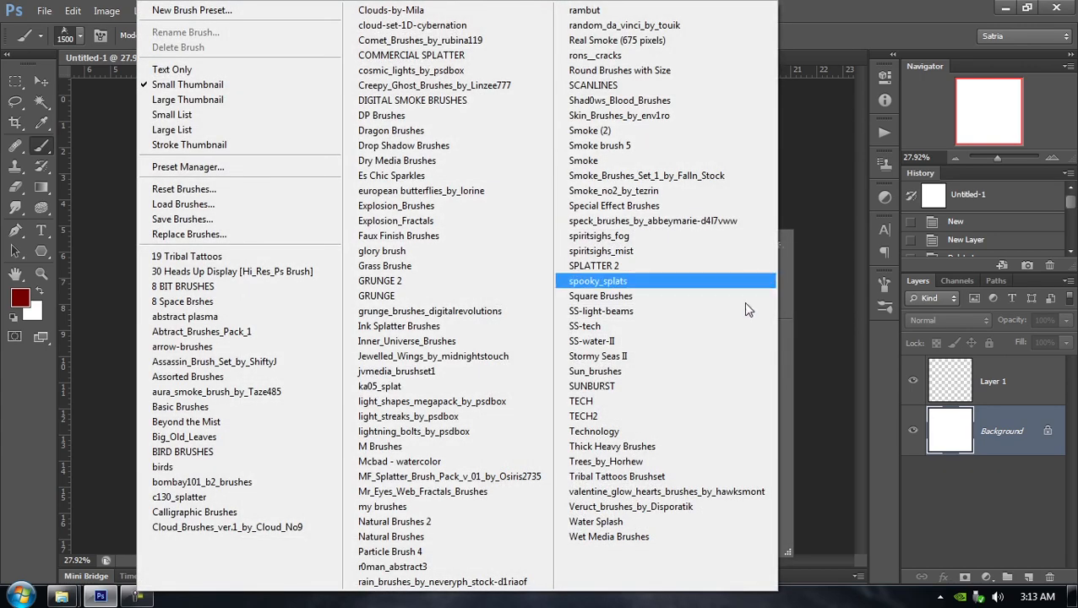
click(380, 506)
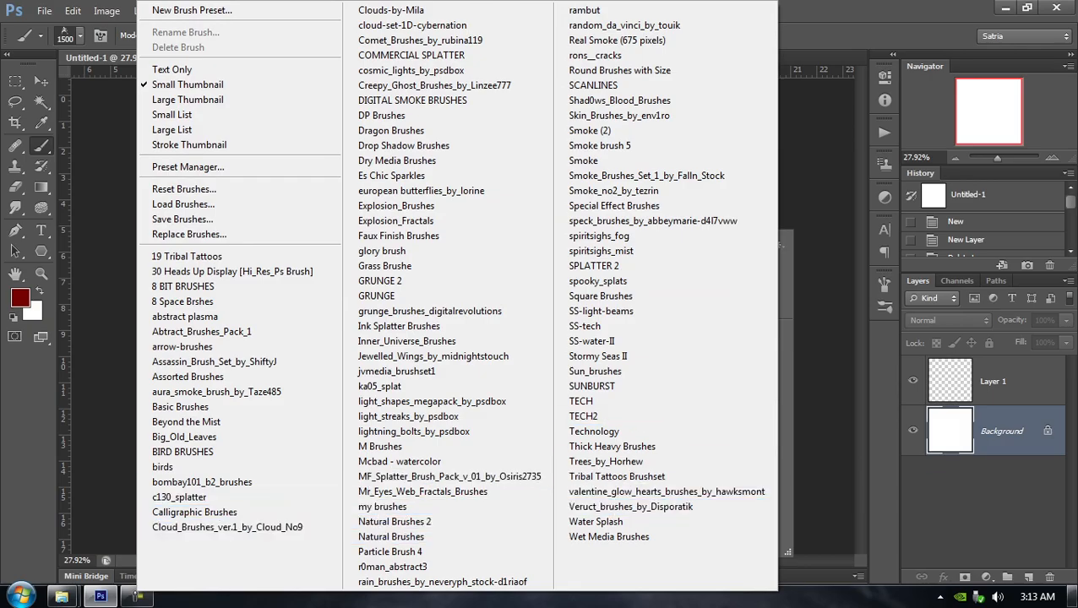
click(1074, 597)
click(93, 232)
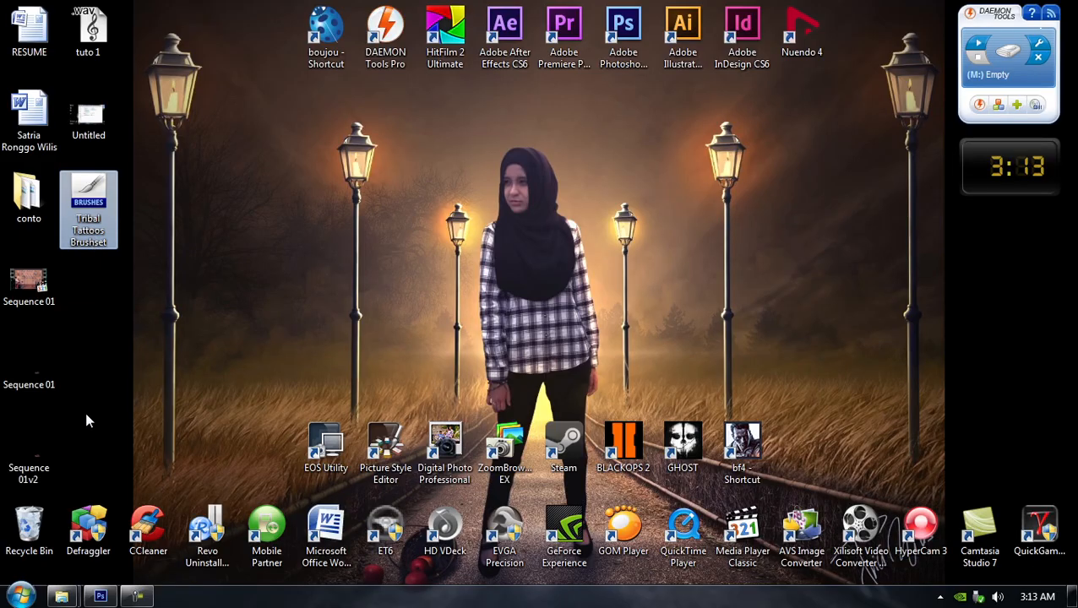
click(101, 596)
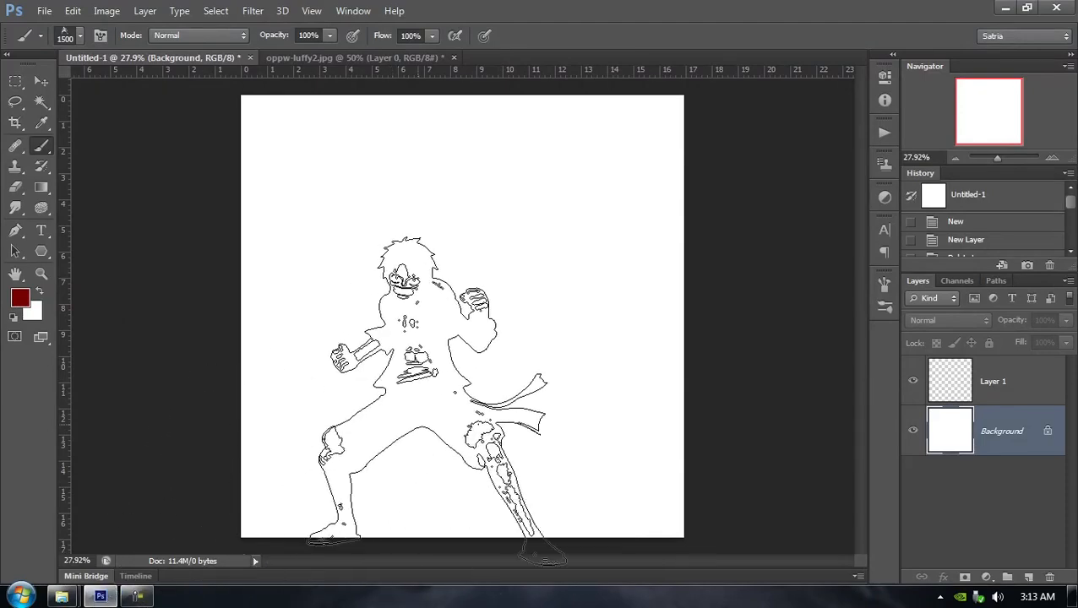
Try to replace the current brushes with the installed Tribal Tattoos Brushset library without saving the existing presets
right_click(456, 401)
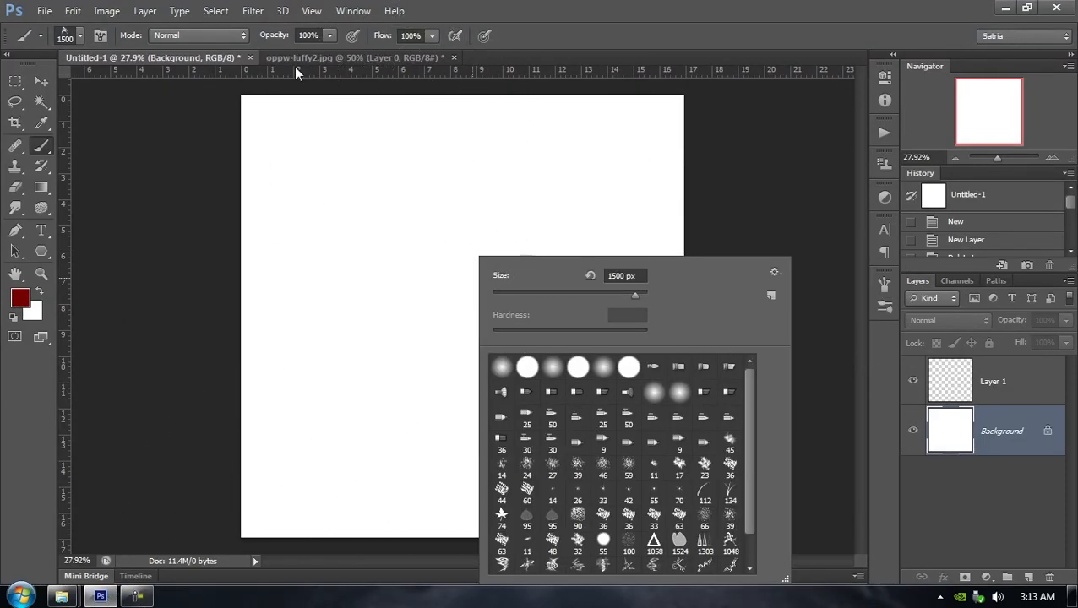
click(76, 33)
click(79, 35)
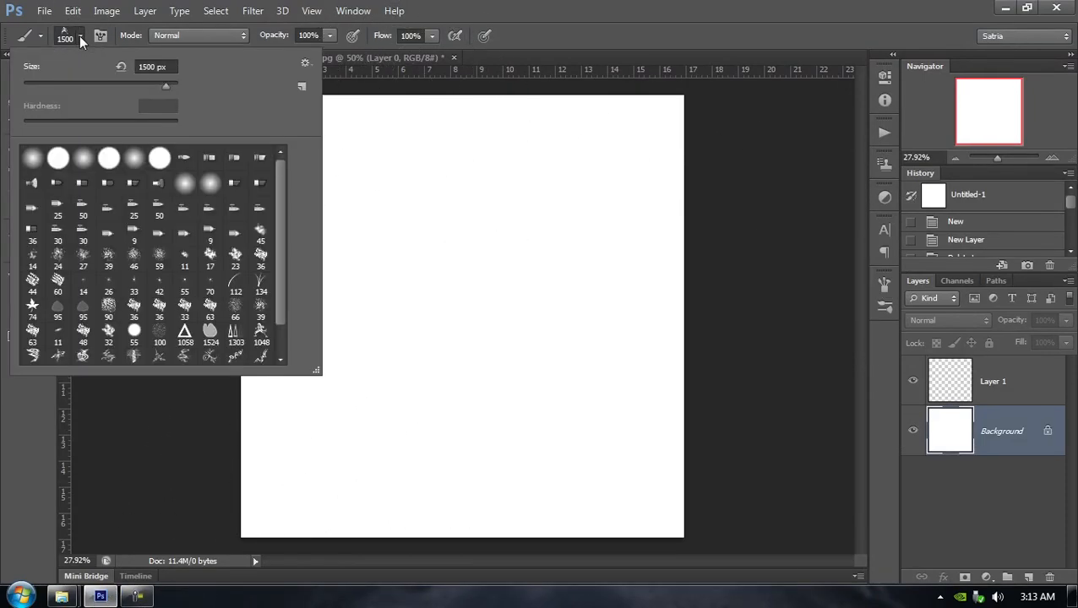
click(305, 63)
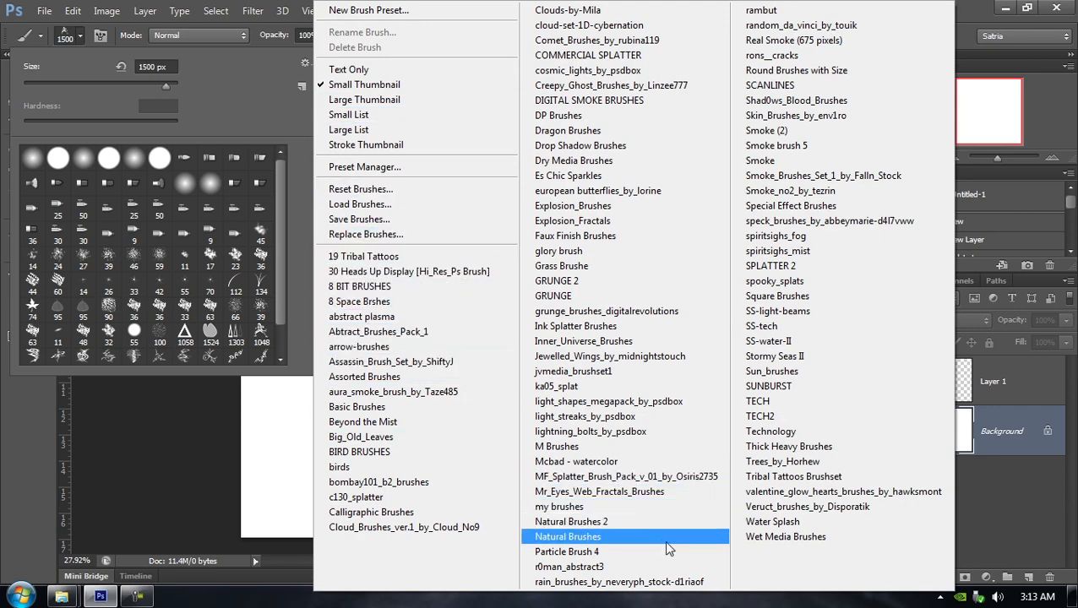
click(815, 476)
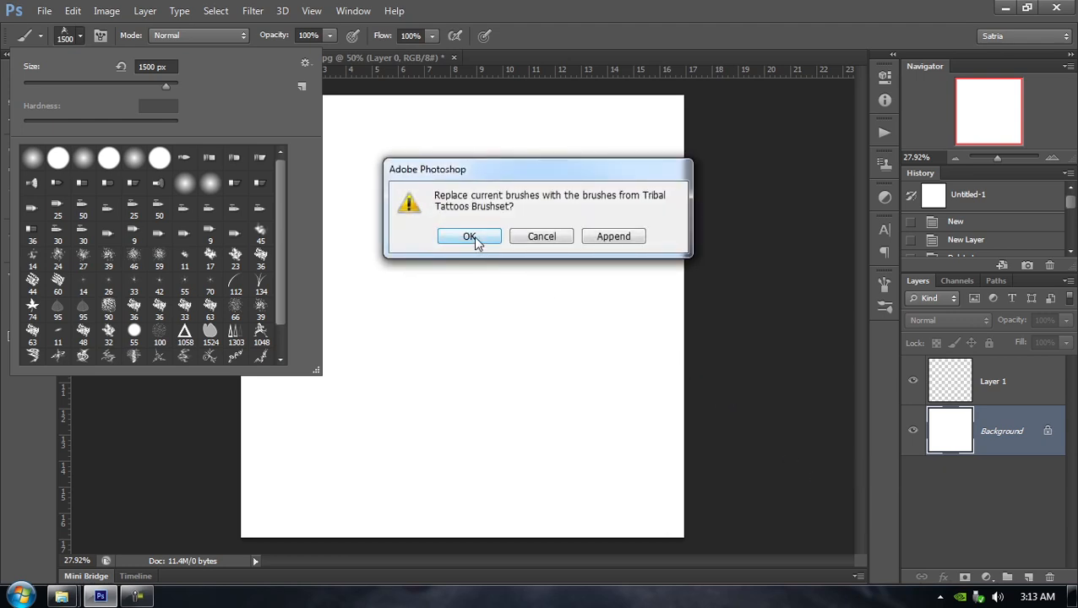
click(470, 236)
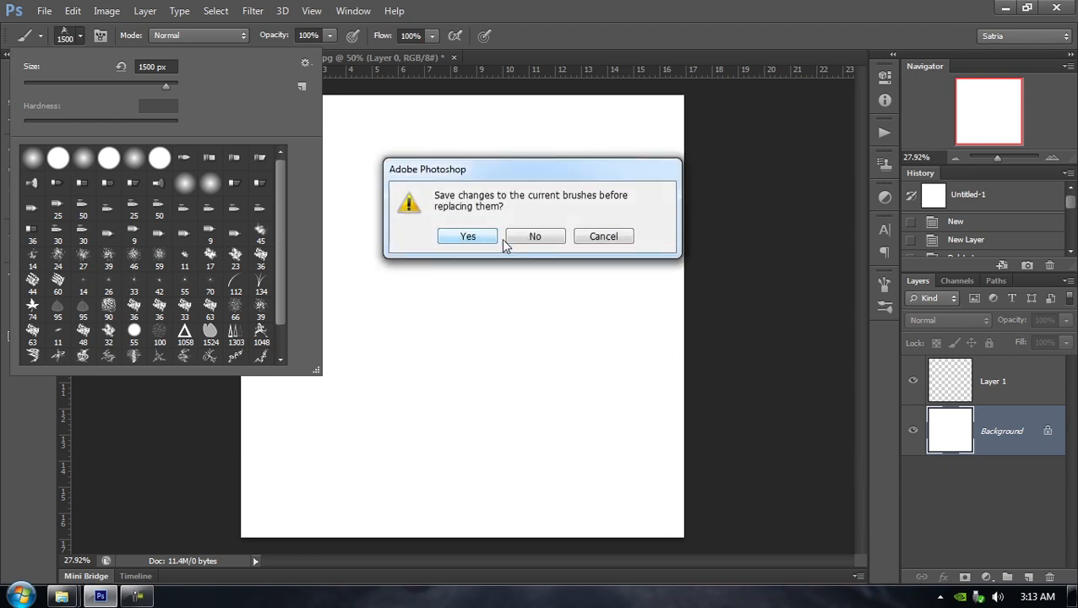
click(546, 236)
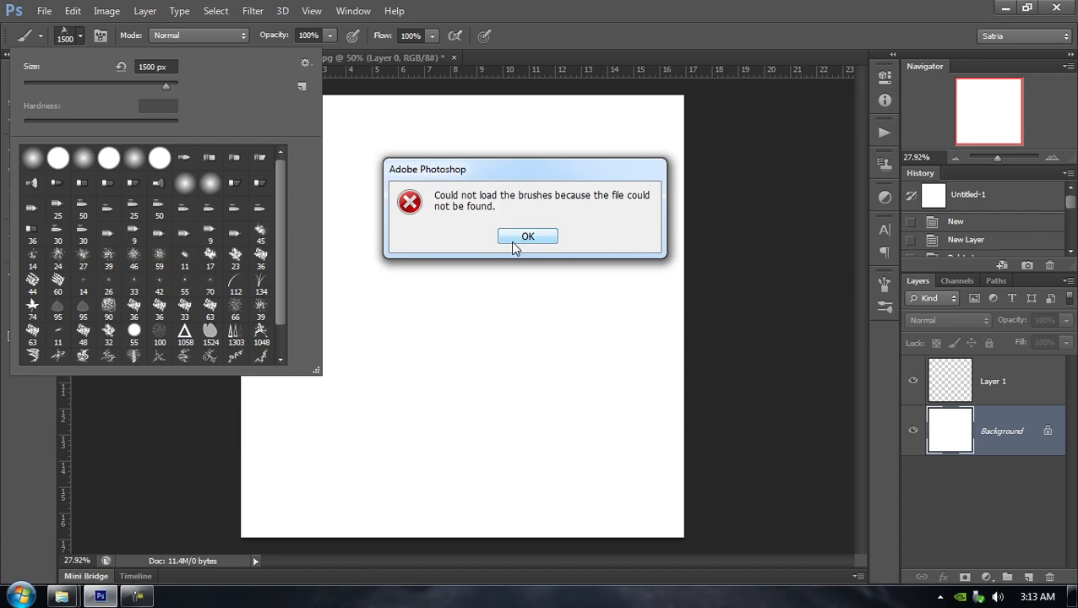
click(512, 243)
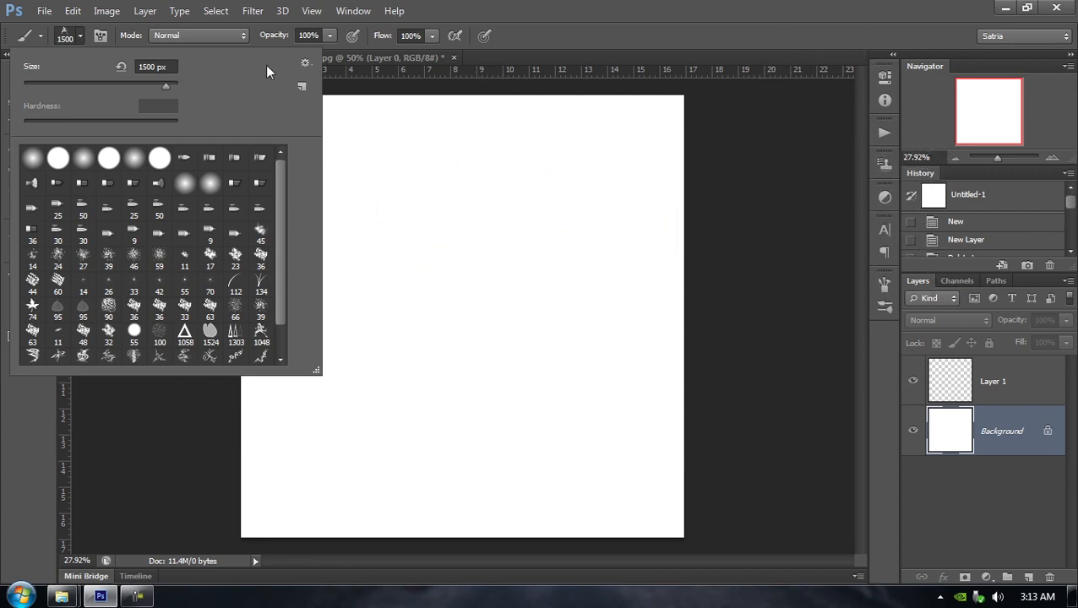
Retry loading the installed Tribal Tattoos Brushset library in place of the current brushes
click(306, 64)
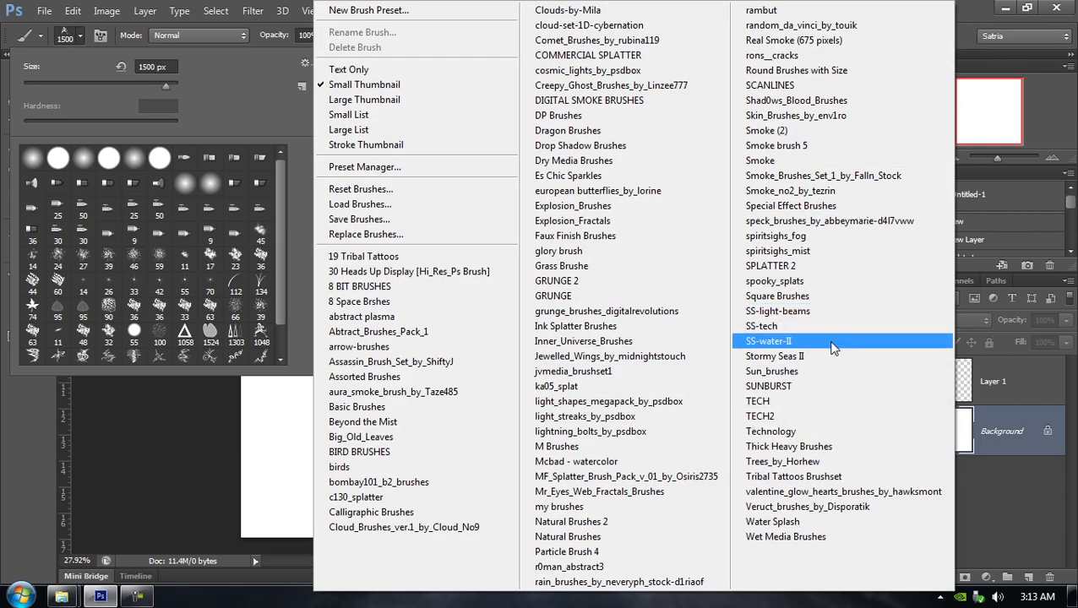
click(789, 476)
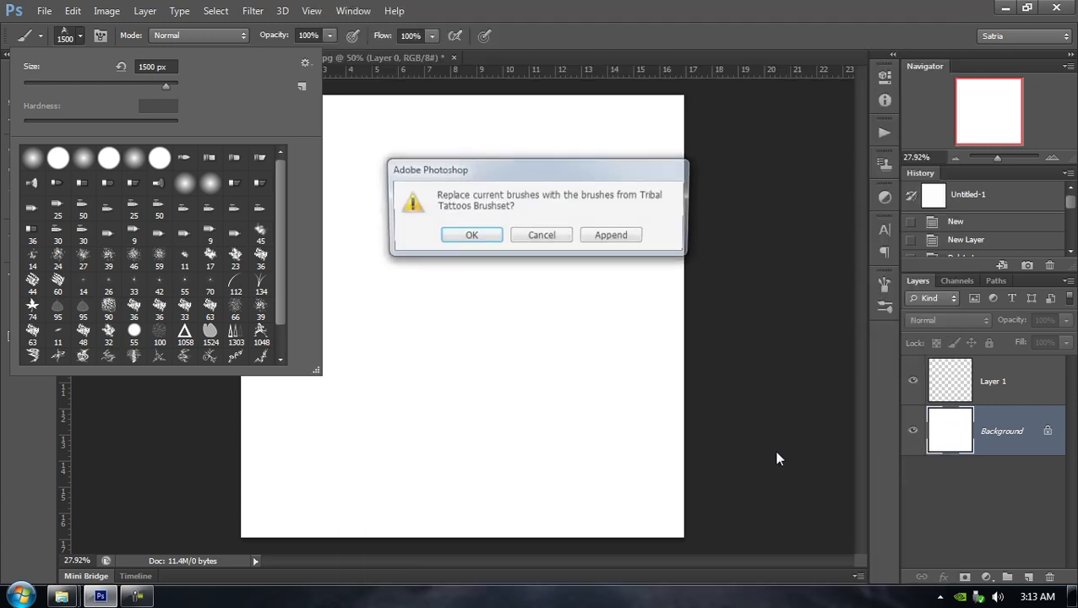
click(460, 239)
click(538, 240)
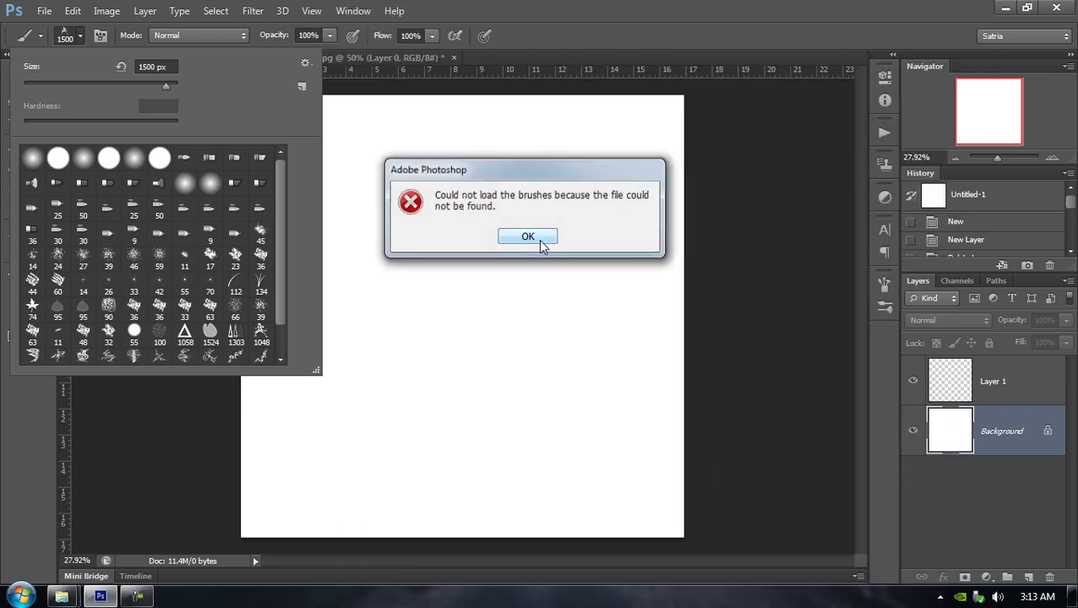
click(541, 242)
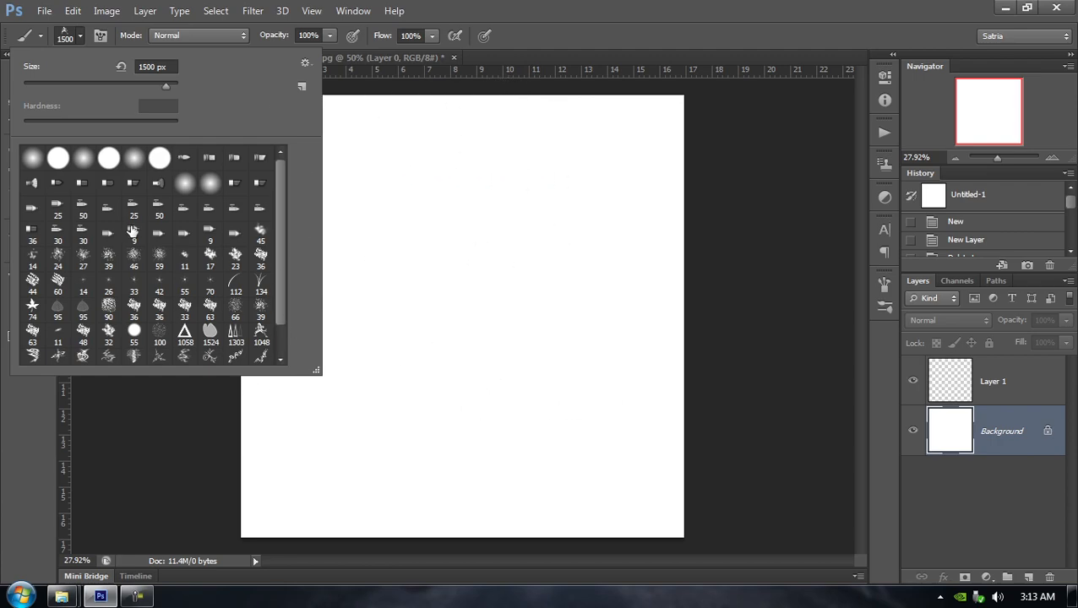
Switch to Windows Explorer and open the tattoo_brushes folder under SOFTWARE KALO INSTAL ULANG, PHOTOSHOP PLUGINS AND BRUSHES, brushes on drive D
mouse_move(71, 597)
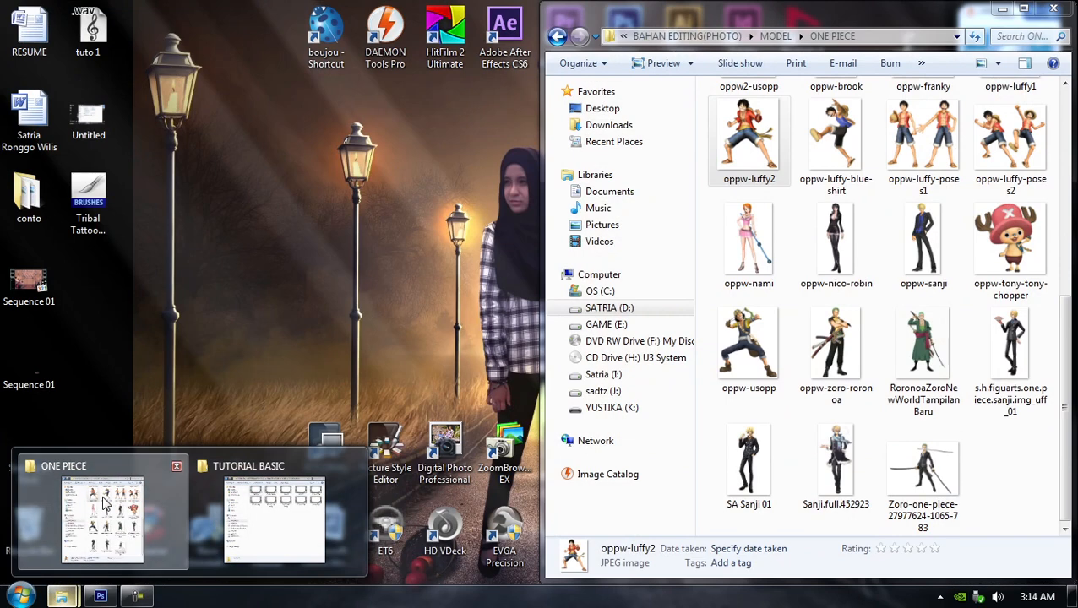
click(99, 523)
click(599, 309)
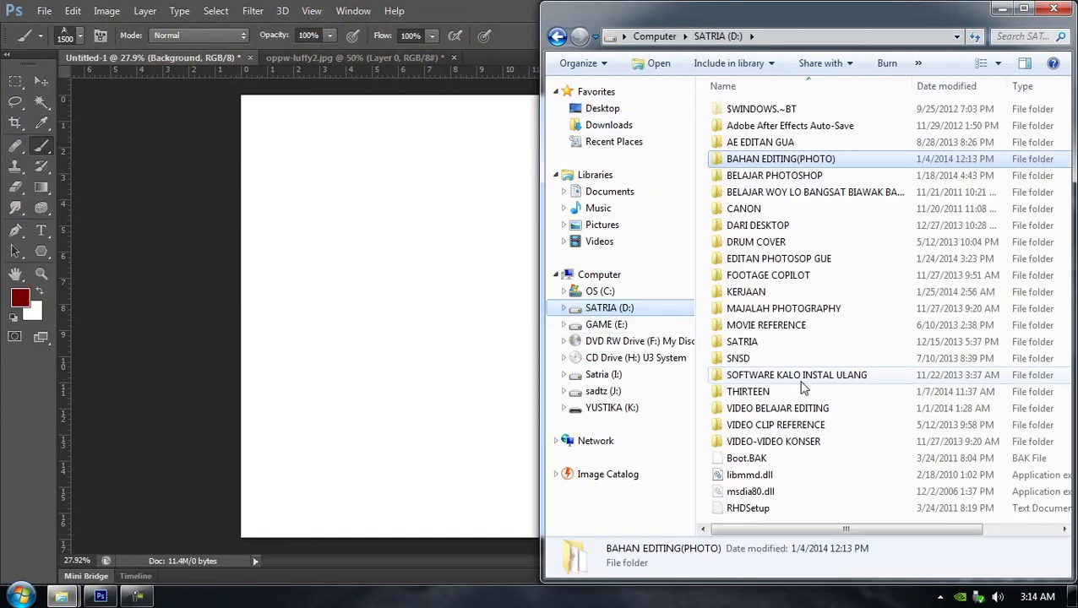
double_click(756, 375)
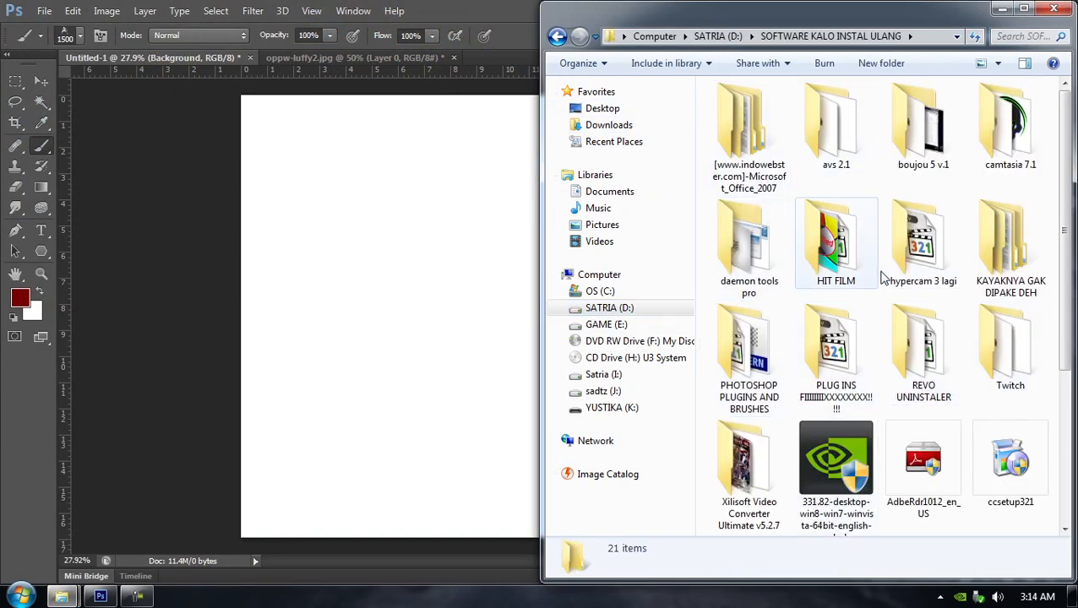
double_click(754, 347)
double_click(745, 144)
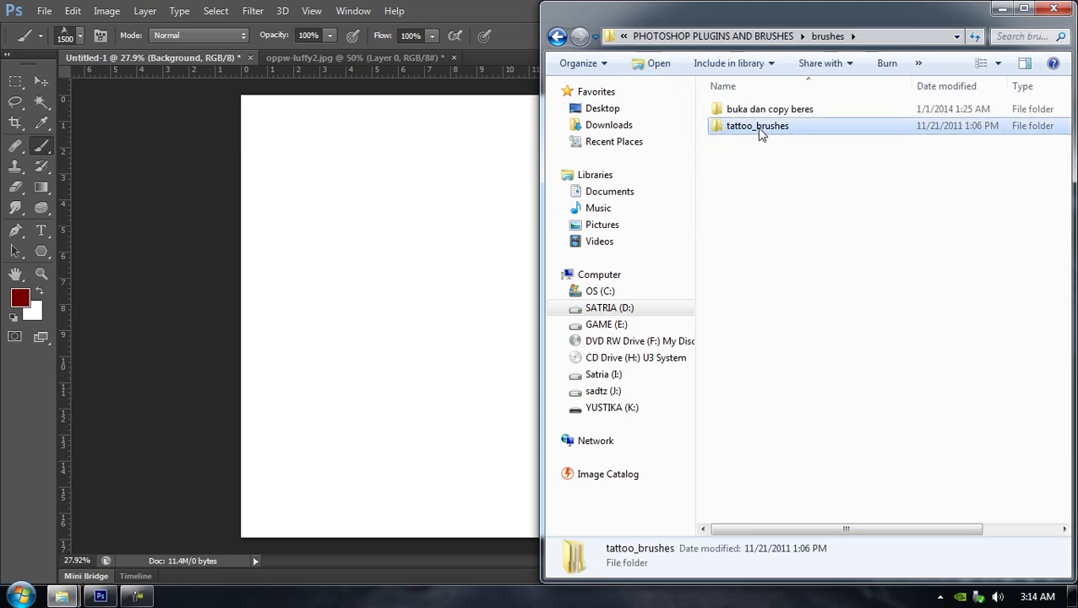
double_click(756, 127)
double_click(760, 110)
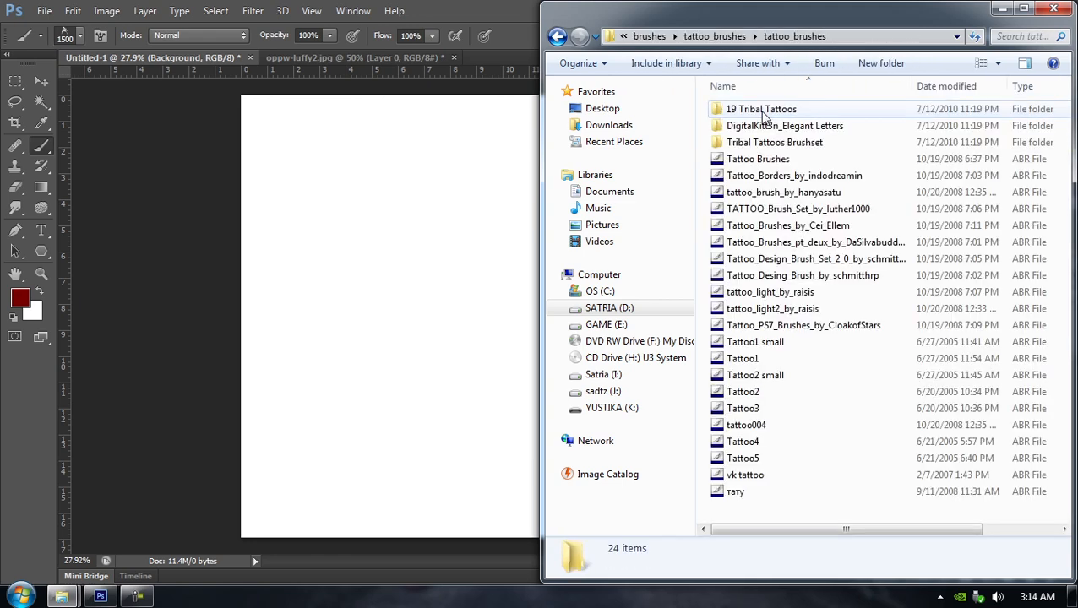
Copy the vk tattoo brush file to the Windows desktop and place it below Tribal Tattoos Brushset
click(758, 481)
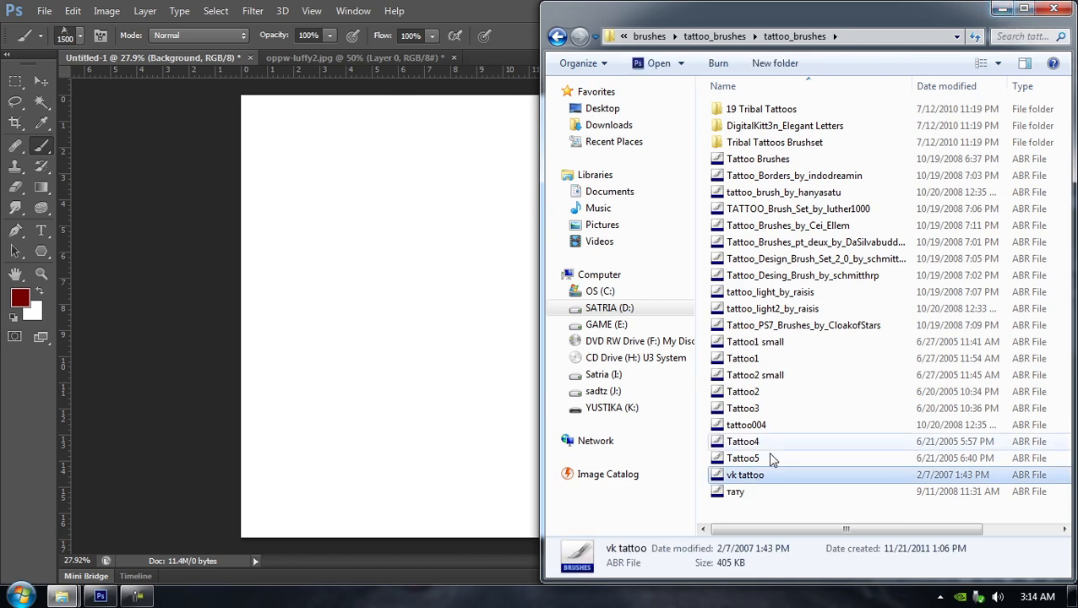
right_click(754, 477)
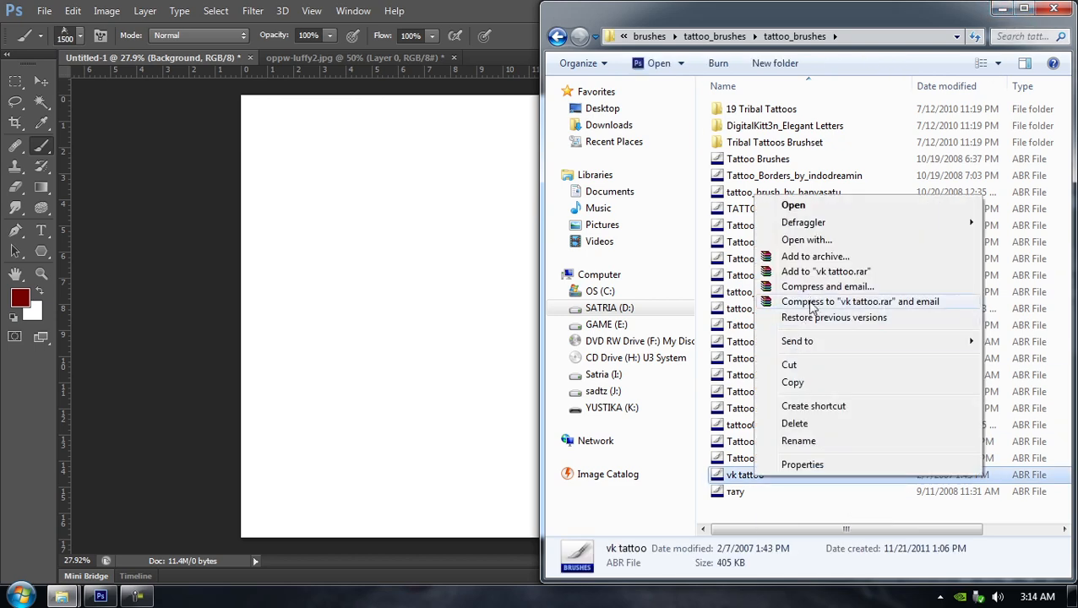
click(792, 383)
click(1003, 9)
click(1004, 12)
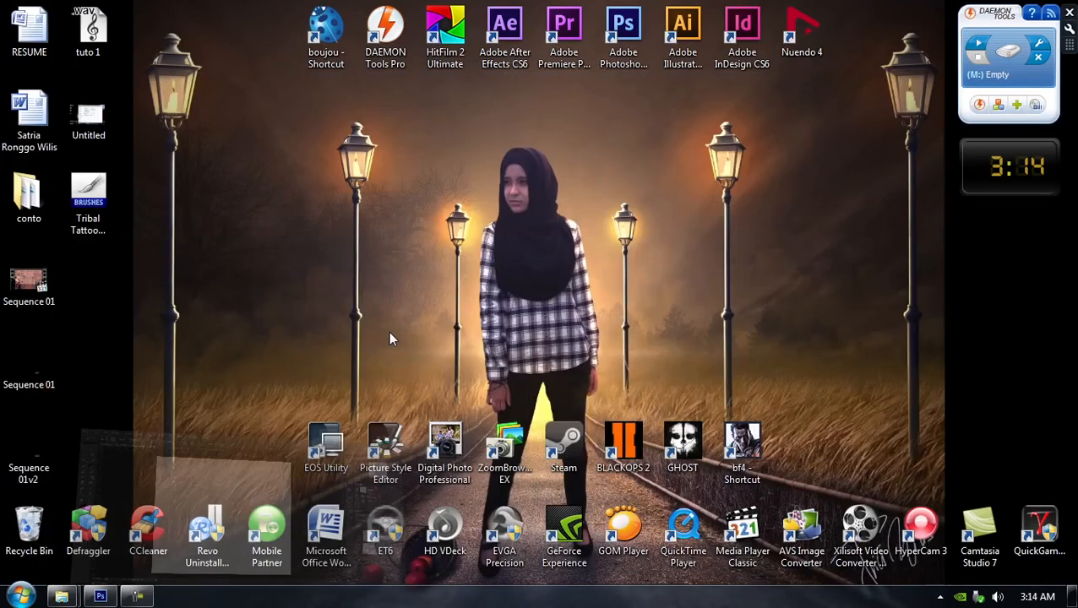
right_click(116, 284)
click(157, 351)
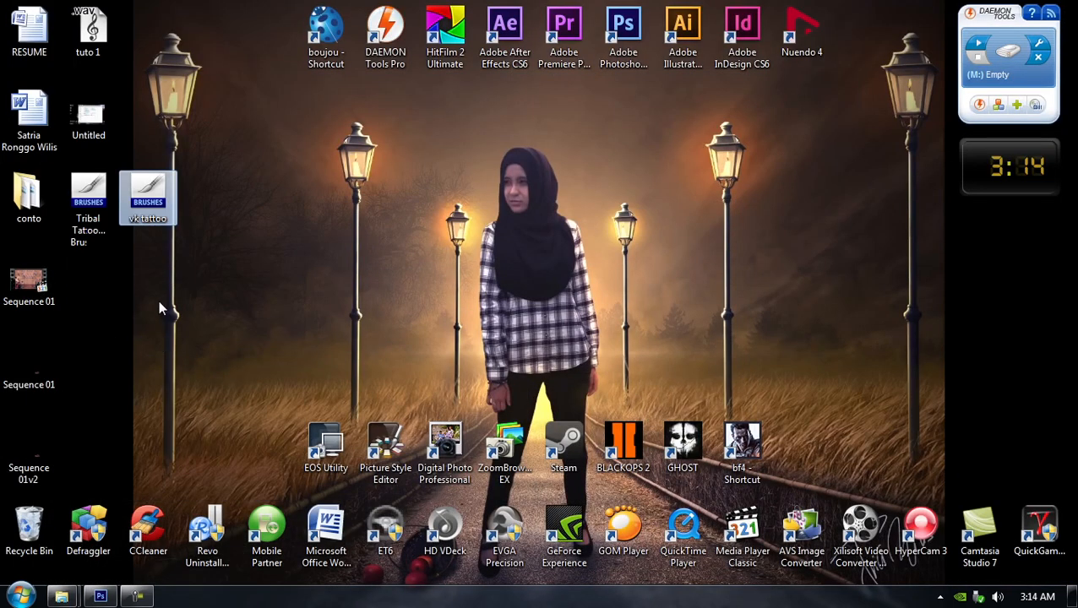
drag(145, 196, 90, 286)
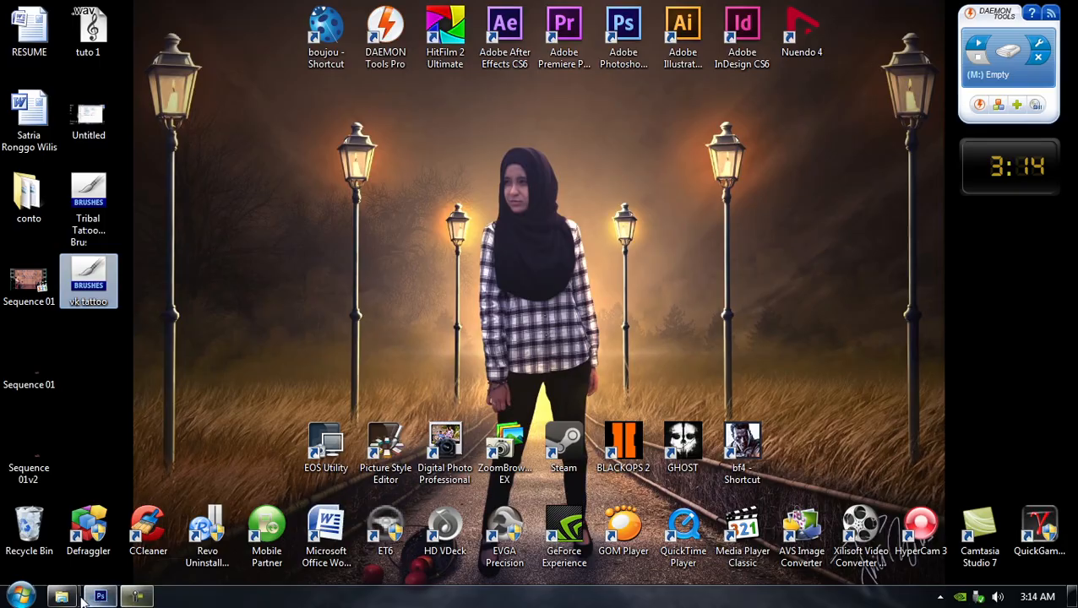
Switch back to Photoshop and load the vk tattoo file from the Desktop into the brush presets
click(101, 596)
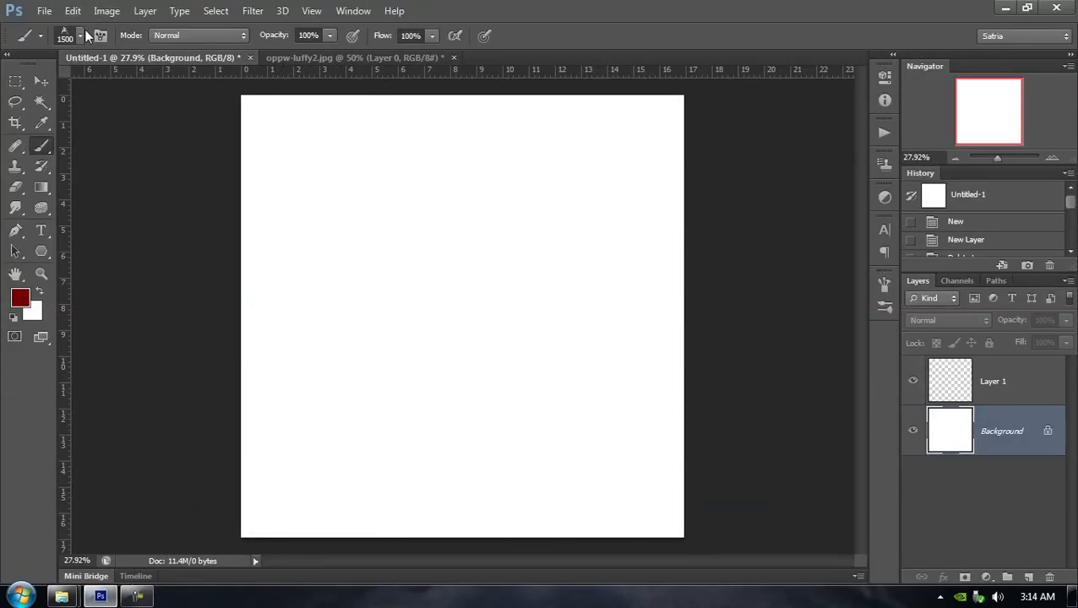
click(82, 34)
click(304, 65)
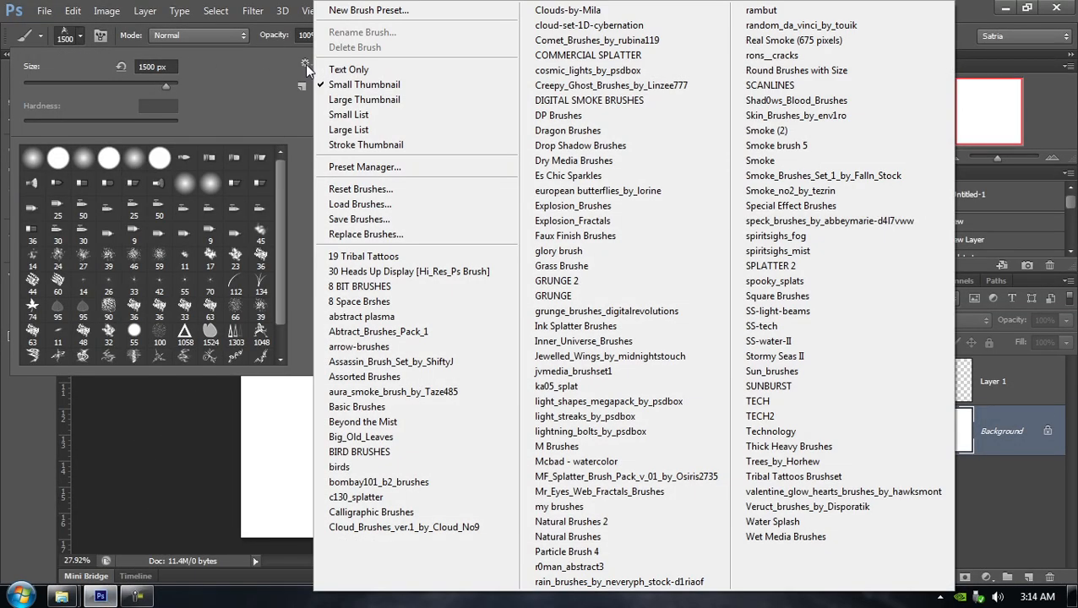
click(381, 206)
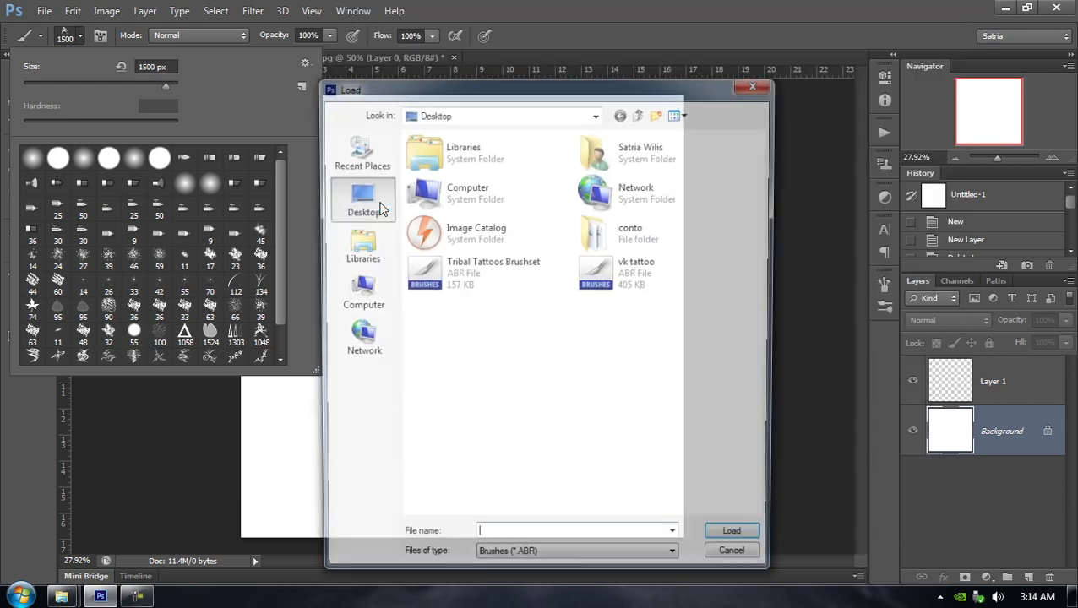
click(642, 276)
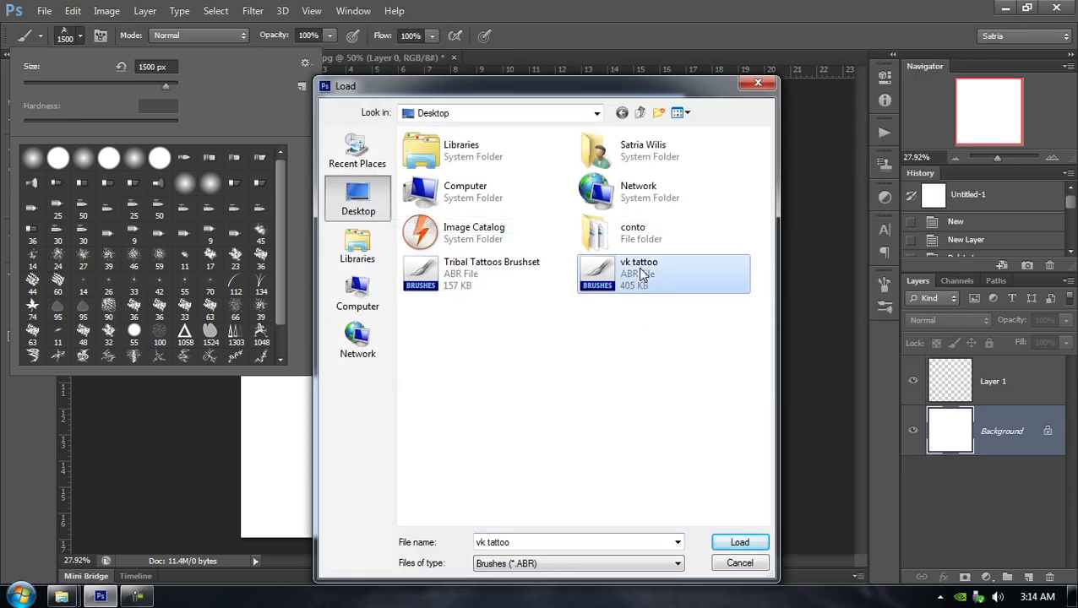
click(740, 542)
Check the list of installed brush libraries for the vk tattoo set
click(304, 62)
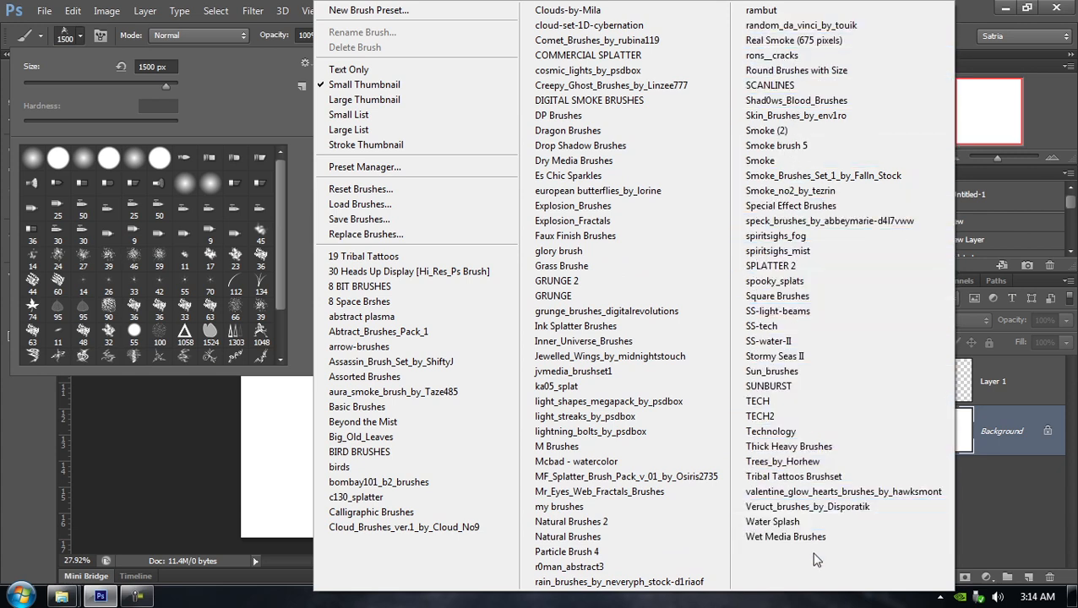
click(973, 7)
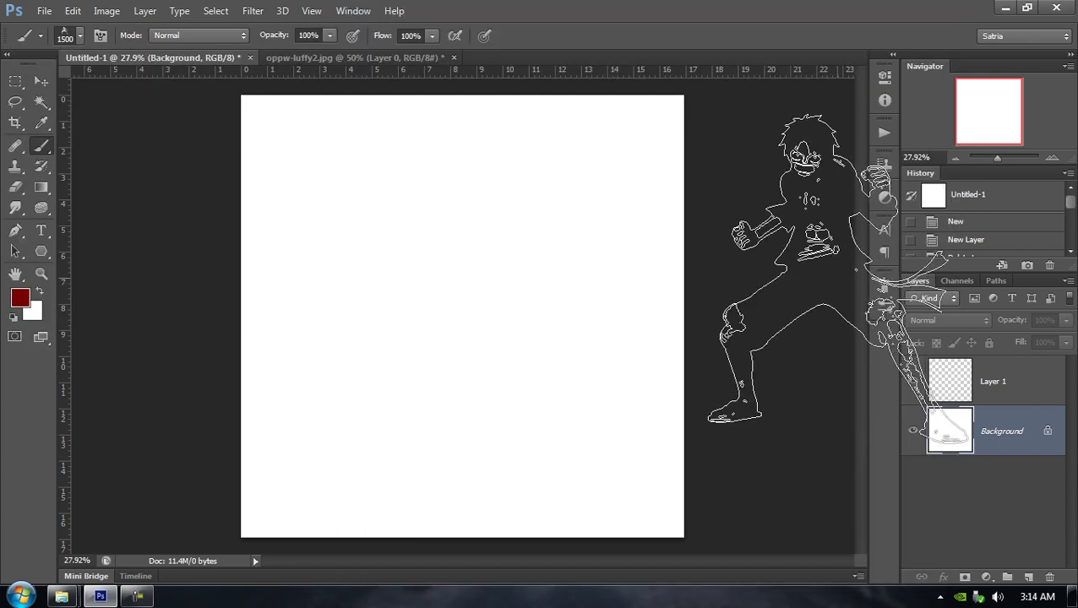
drag(817, 241, 516, 336)
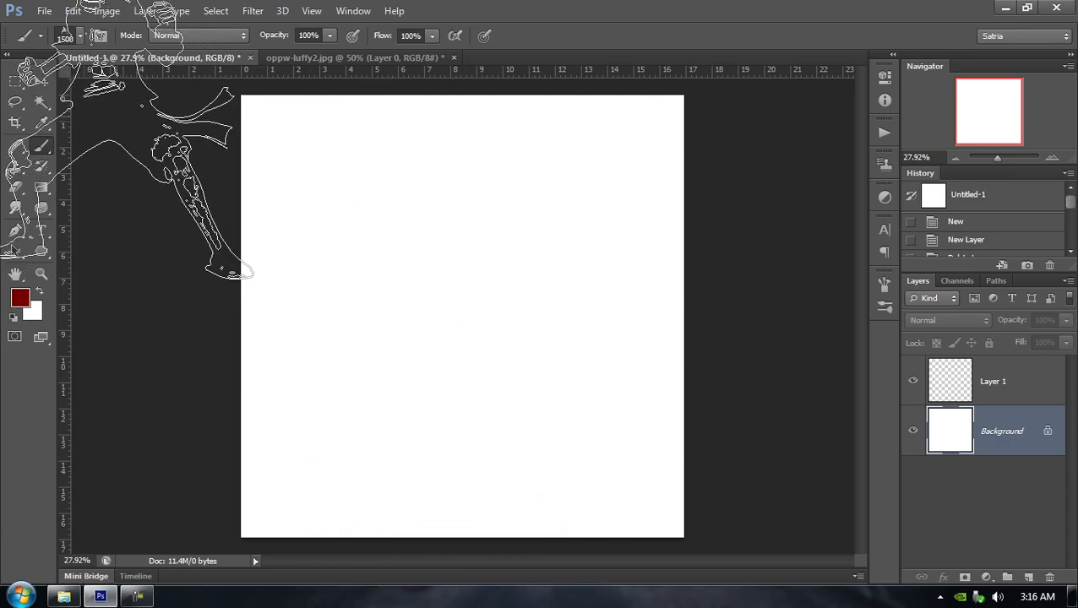
Replace the current brushes with the vk tattoo file from the Desktop without saving the existing presets
click(79, 35)
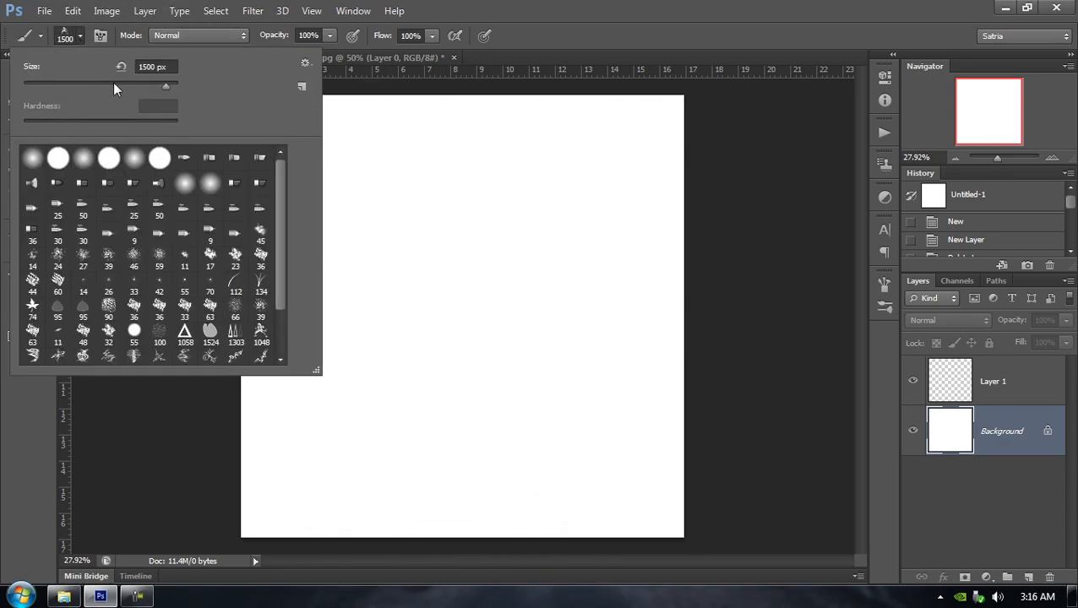
click(304, 63)
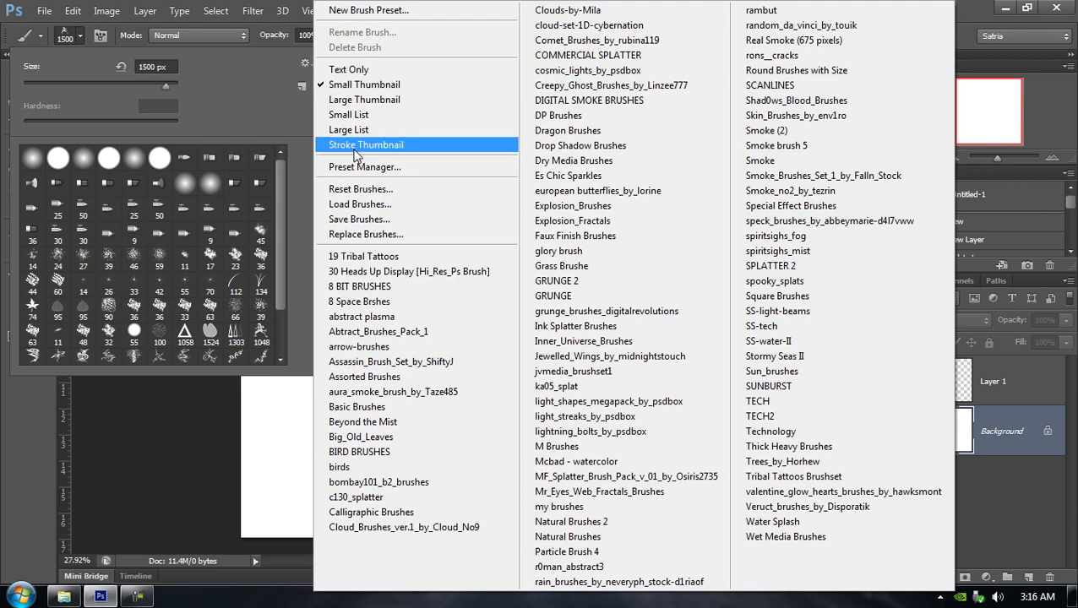
click(365, 234)
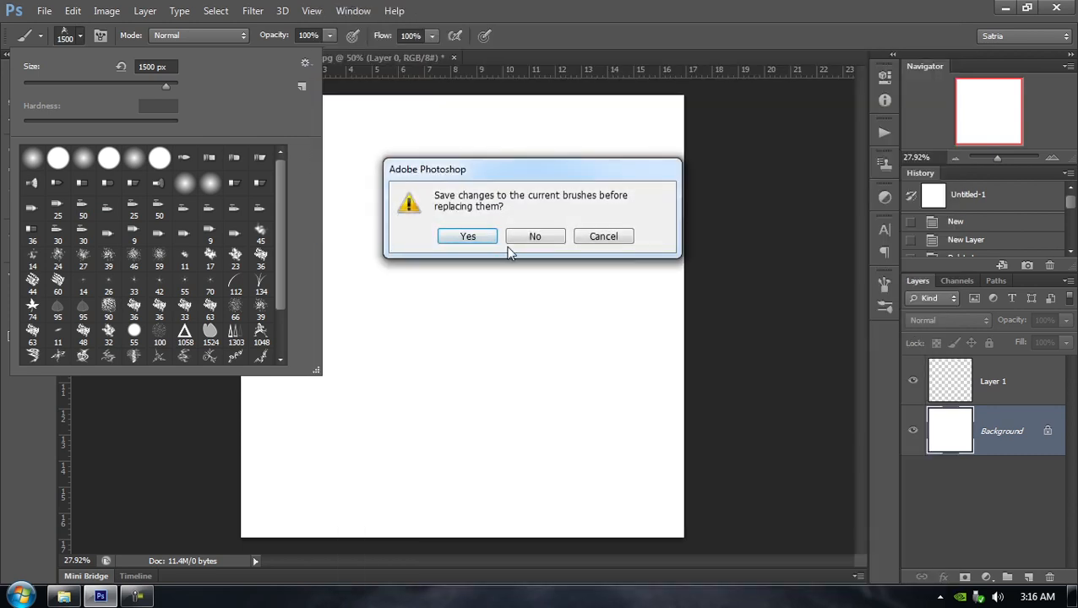
click(512, 239)
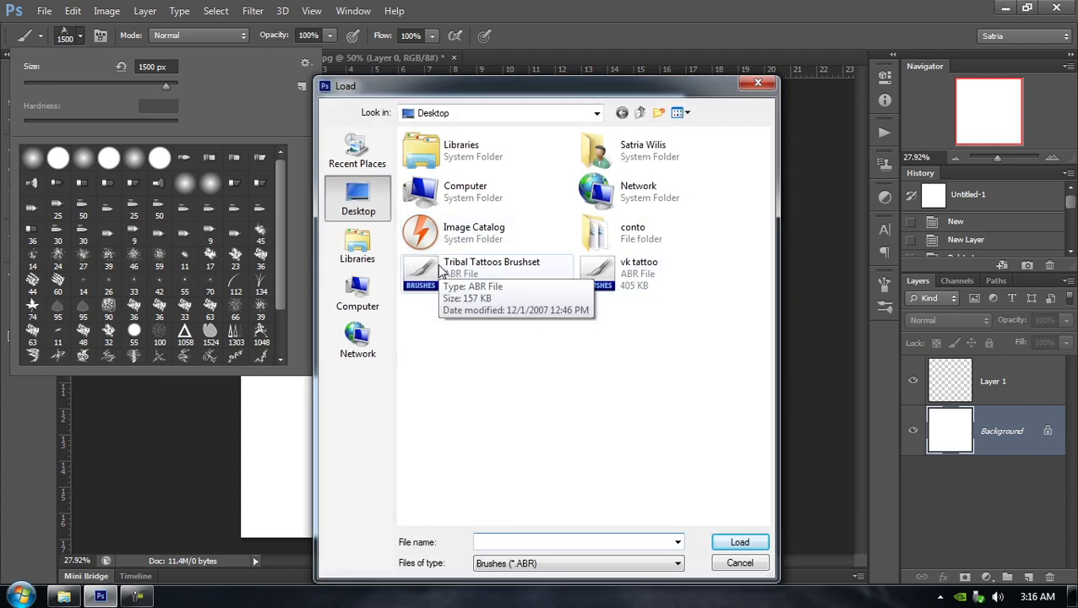
click(660, 282)
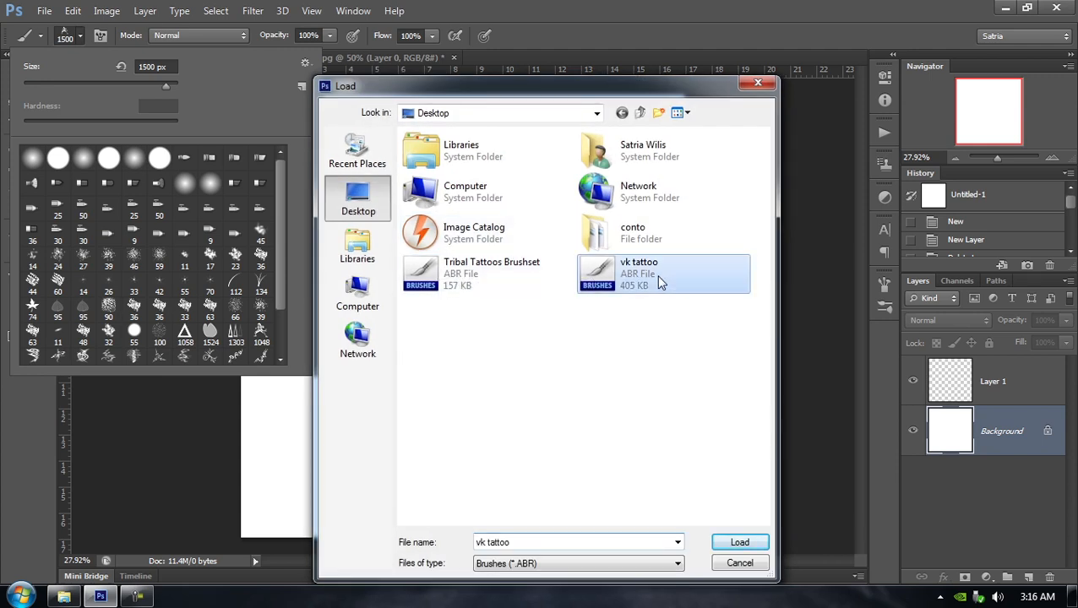
click(740, 543)
Select the 418 px flaming heart brush and stamp it in dark red above the canvas centre on the Background layer
click(30, 159)
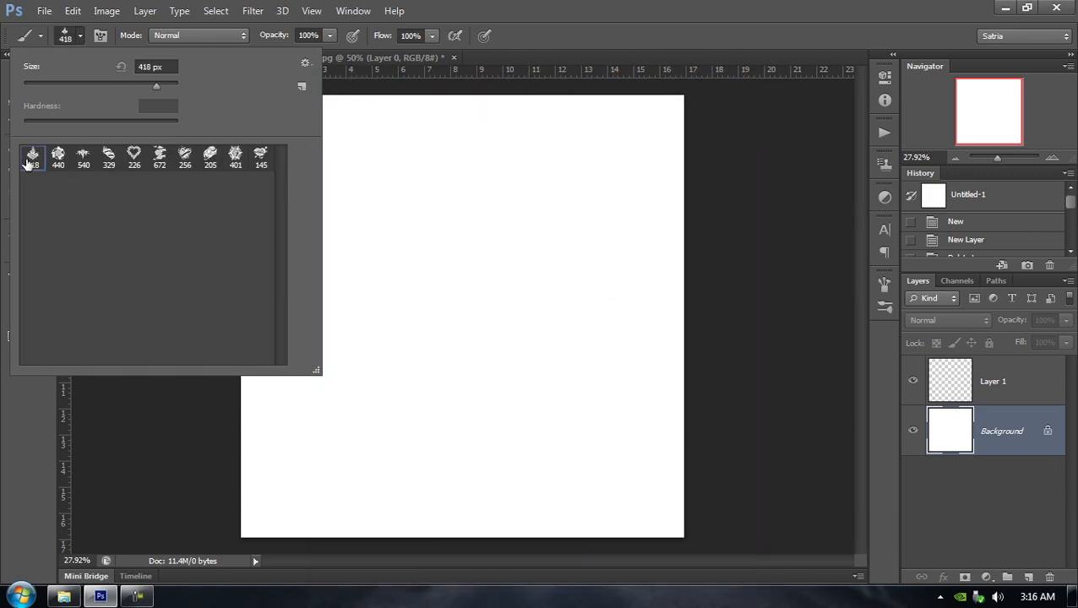
click(461, 255)
click(461, 255)
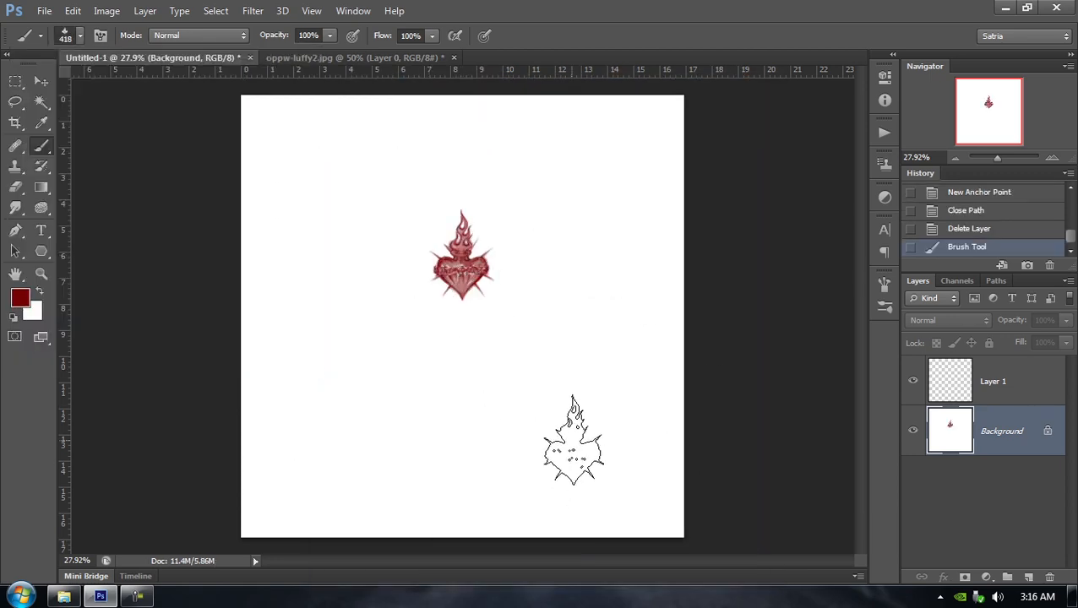
Undo the small flaming heart stamp, enlarge the brush to 1200 px and try one large stamp on the canvas
key(ctrl+z)
key(bracketright)
key(bracketright)
key(bracketright)
key(bracketright)
key(bracketright)
key(bracketright)
key(bracketright)
key(bracketright)
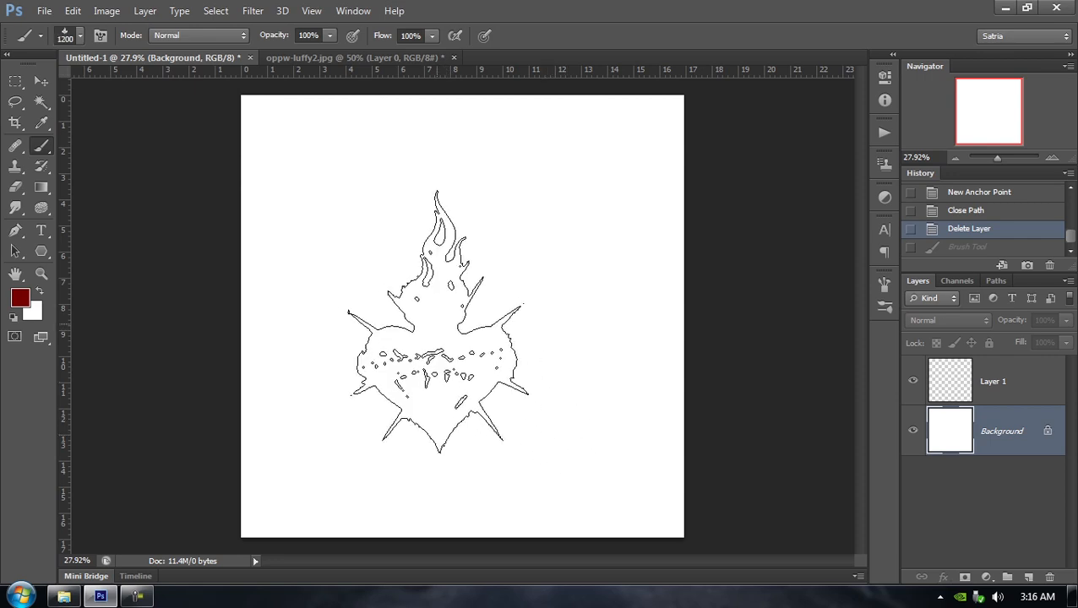
click(457, 301)
key(ctrl+z)
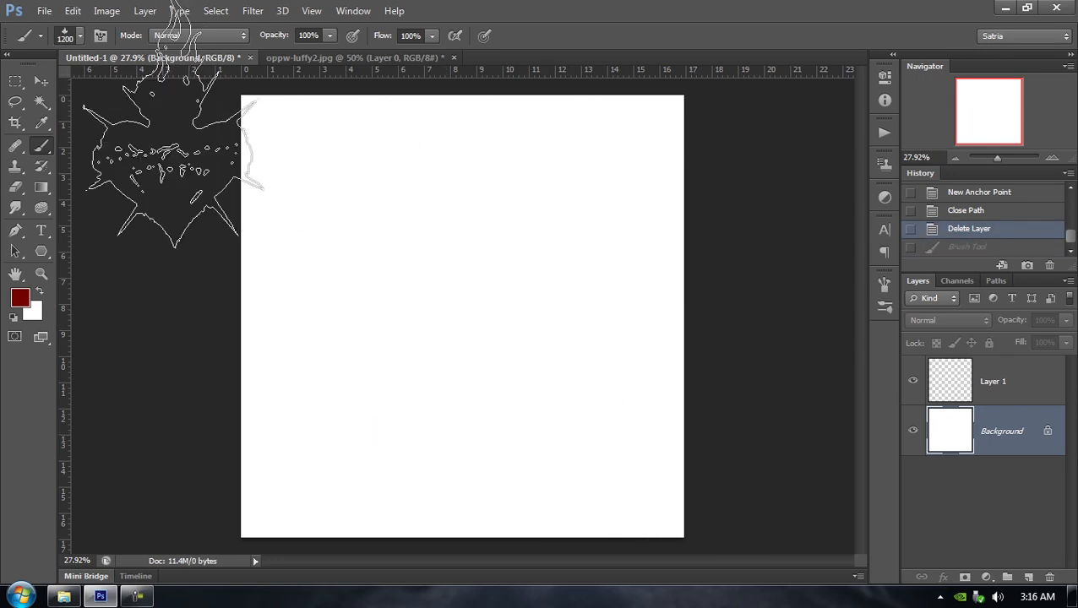
Choose the 226 px heart brush and try two dark red stamps on the Background layer, undoing both
right_click(325, 186)
click(441, 274)
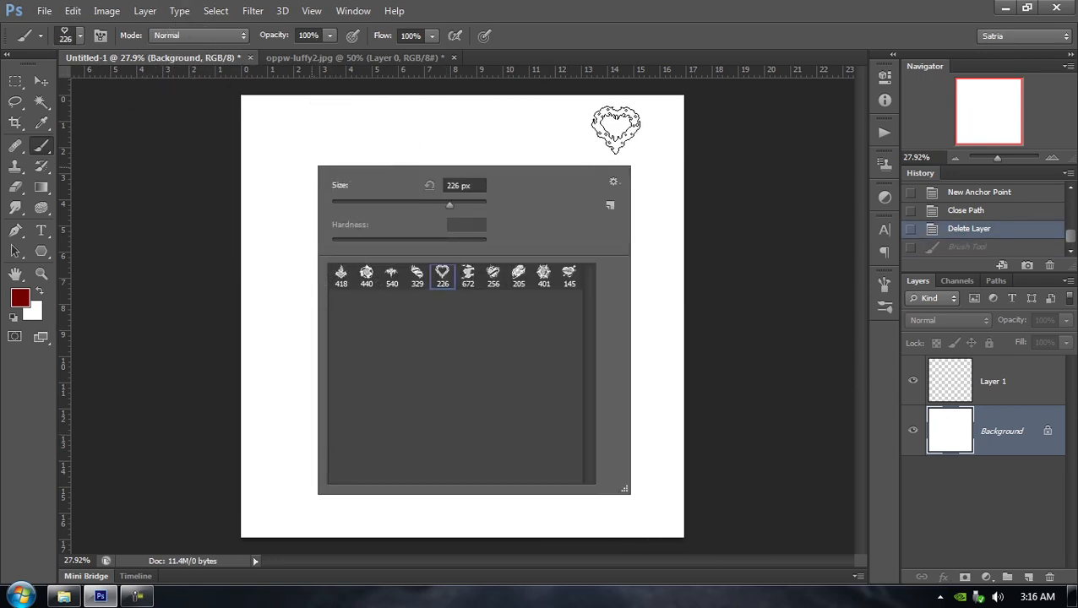
click(615, 129)
click(332, 241)
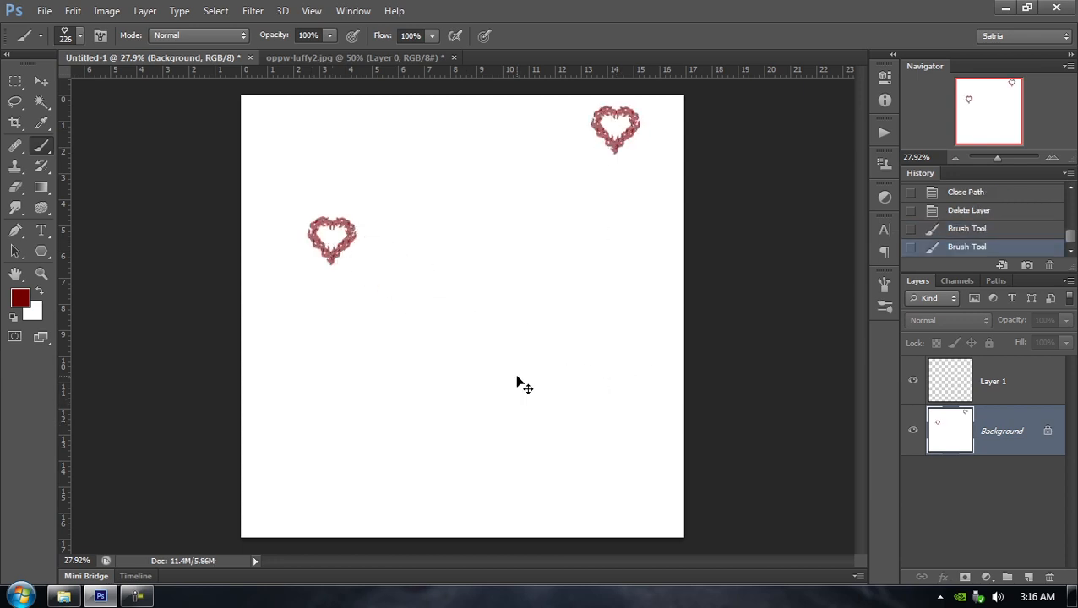
key(ctrl+alt+z)
key(ctrl+alt+z)
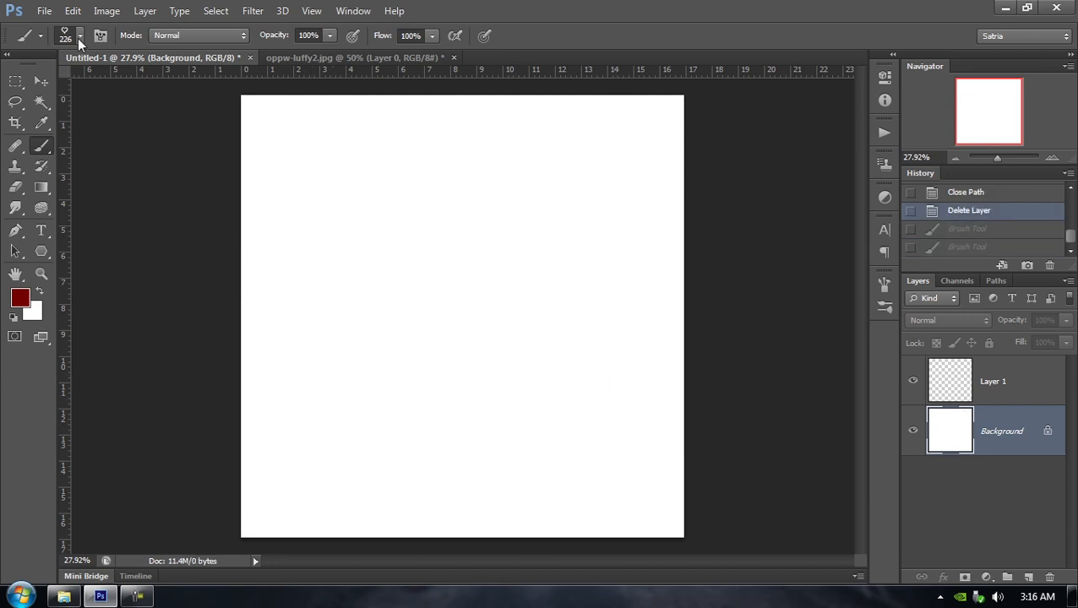
Review the list of installed brush libraries in the brush picker's options
click(79, 35)
click(304, 65)
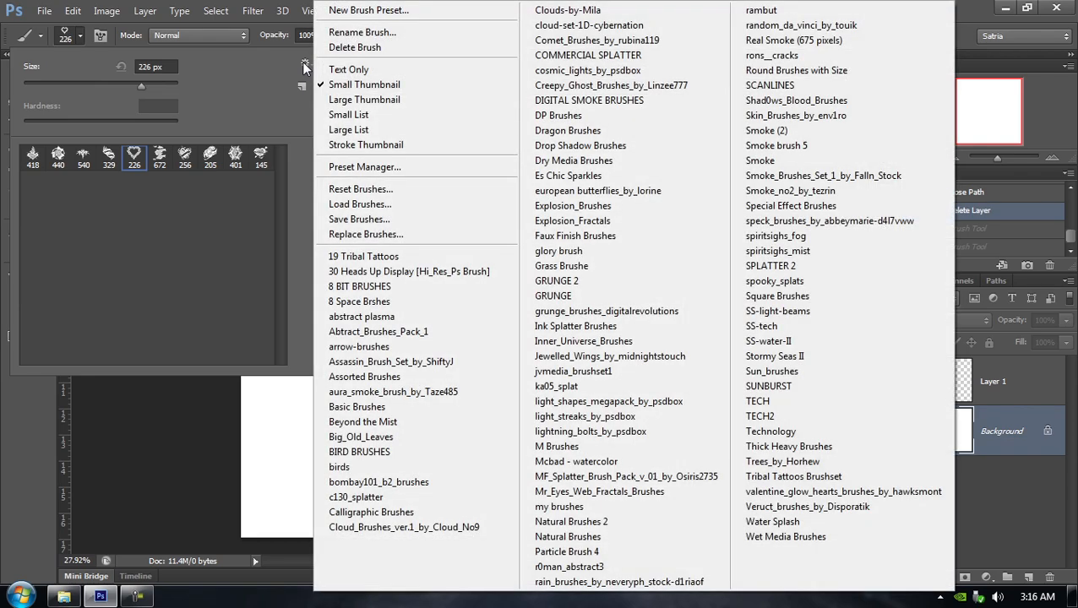
click(961, 4)
Stamp six separate dark red hearts across the Background layer with the 226 px heart brush
click(343, 233)
click(437, 334)
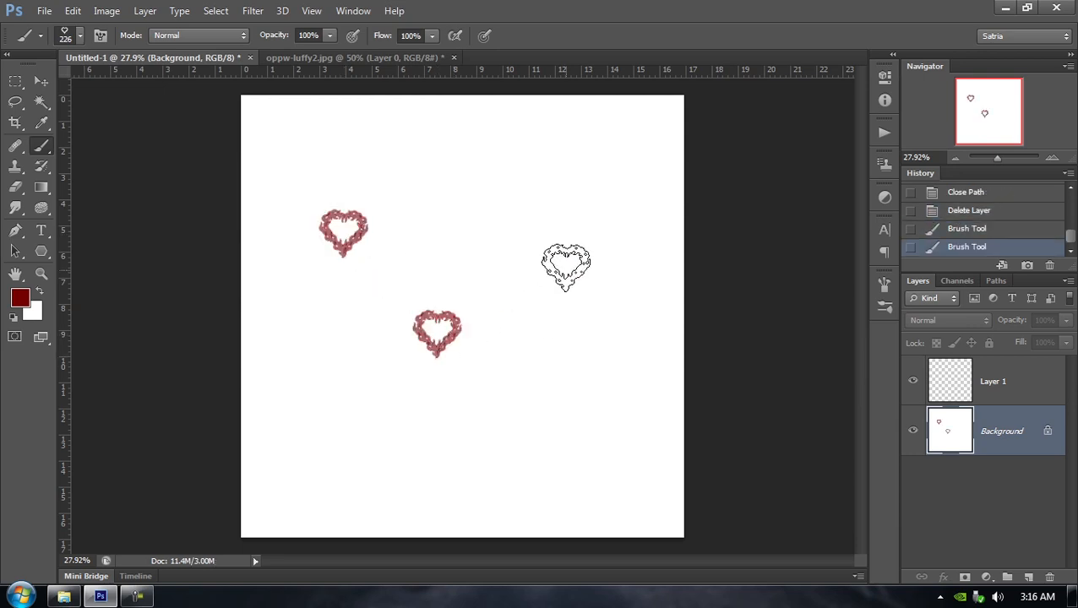
click(566, 267)
click(519, 457)
click(363, 401)
click(492, 218)
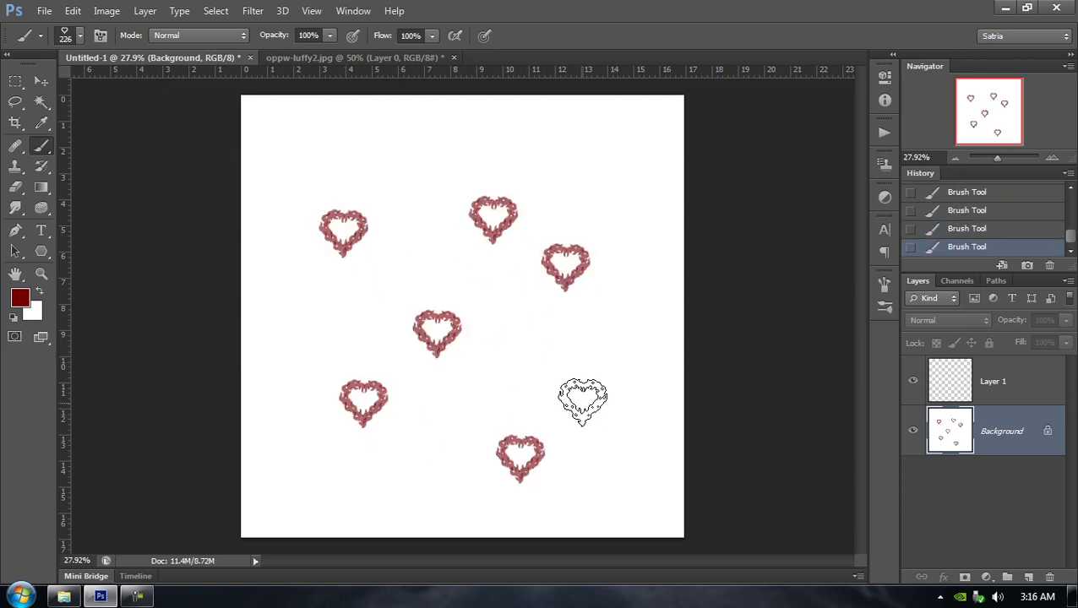
Undo all six heart stamps on the Background layer
key(ctrl+alt+z)
key(ctrl+alt+z)
key(ctrl+alt+z)
key(ctrl+alt+z)
key(ctrl+alt+z)
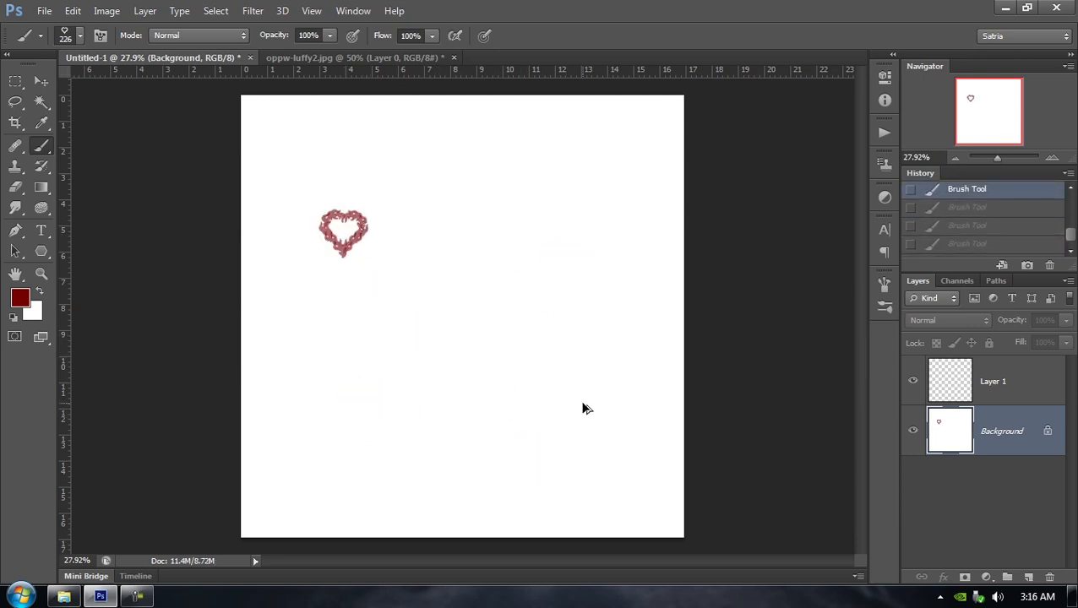
key(ctrl+alt+z)
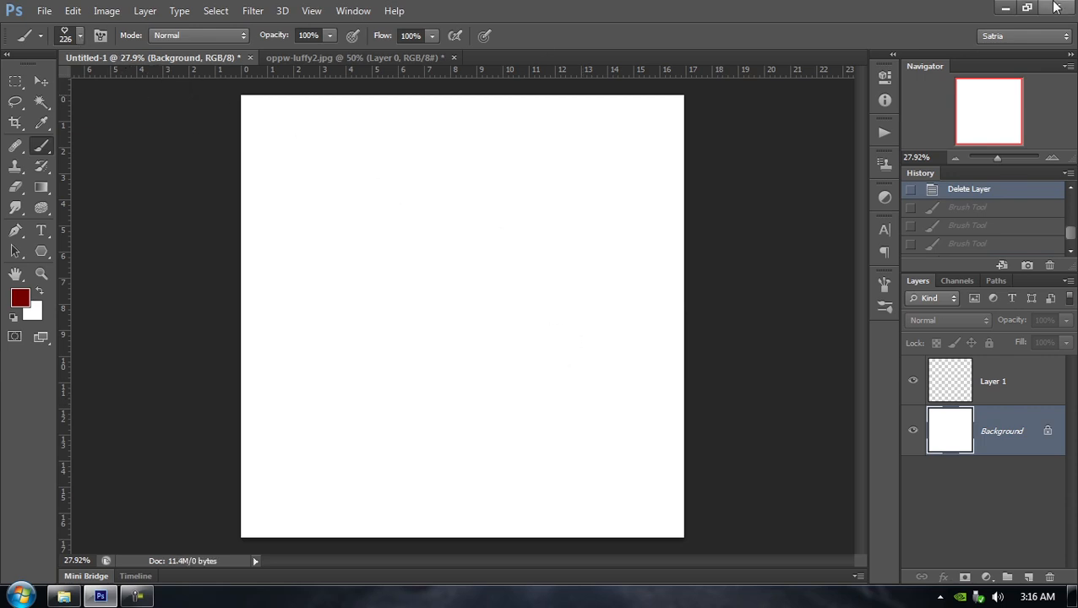
Minimize Photoshop to point out the vk tattoo brush file on the desktop, and return to Photoshop
click(1004, 7)
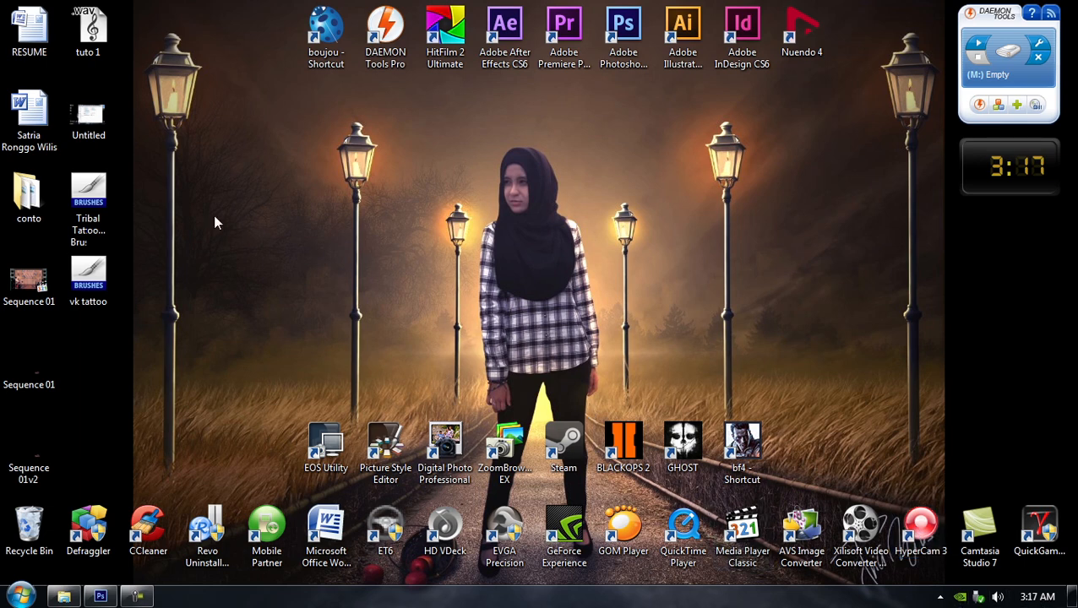
click(105, 283)
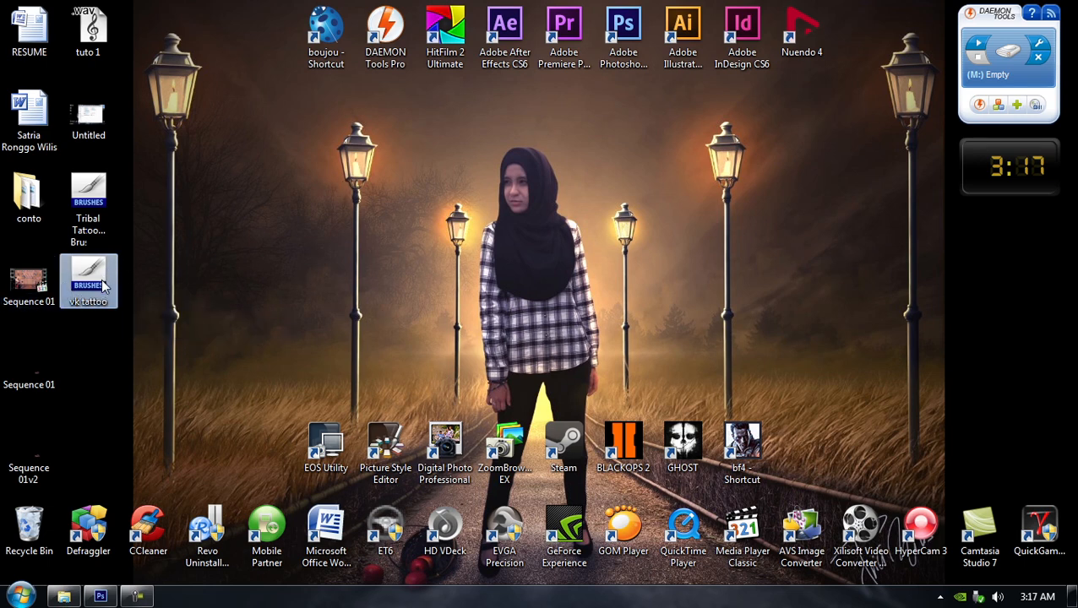
click(99, 596)
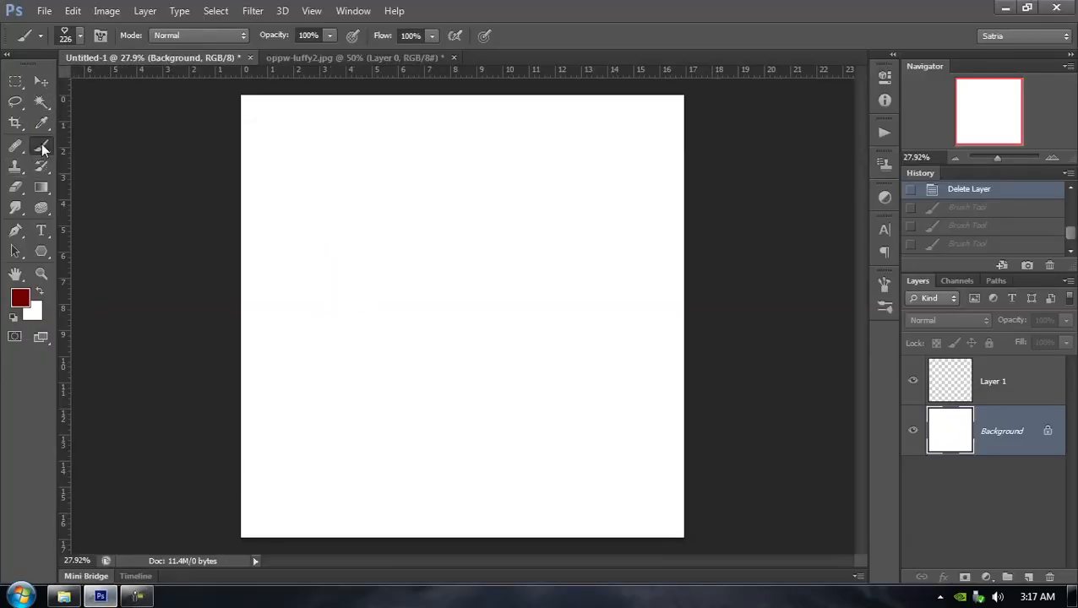
Check the installed brush libraries list again for the vk tattoo set
click(78, 37)
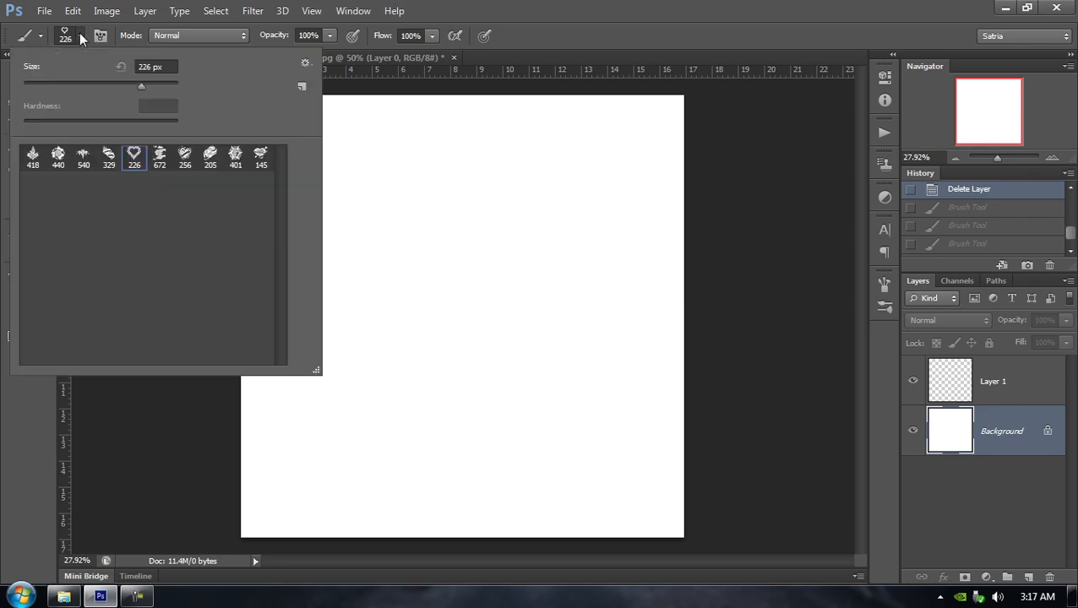
click(305, 64)
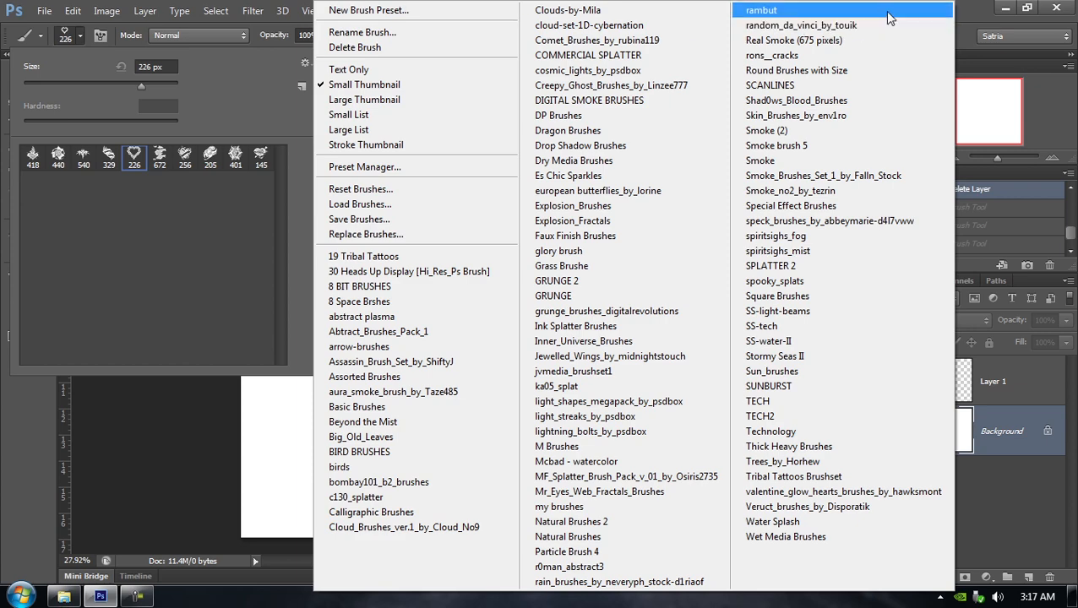
click(77, 37)
Choose the 401 px sun-and-moon brush from the vk tattoo presets
click(81, 35)
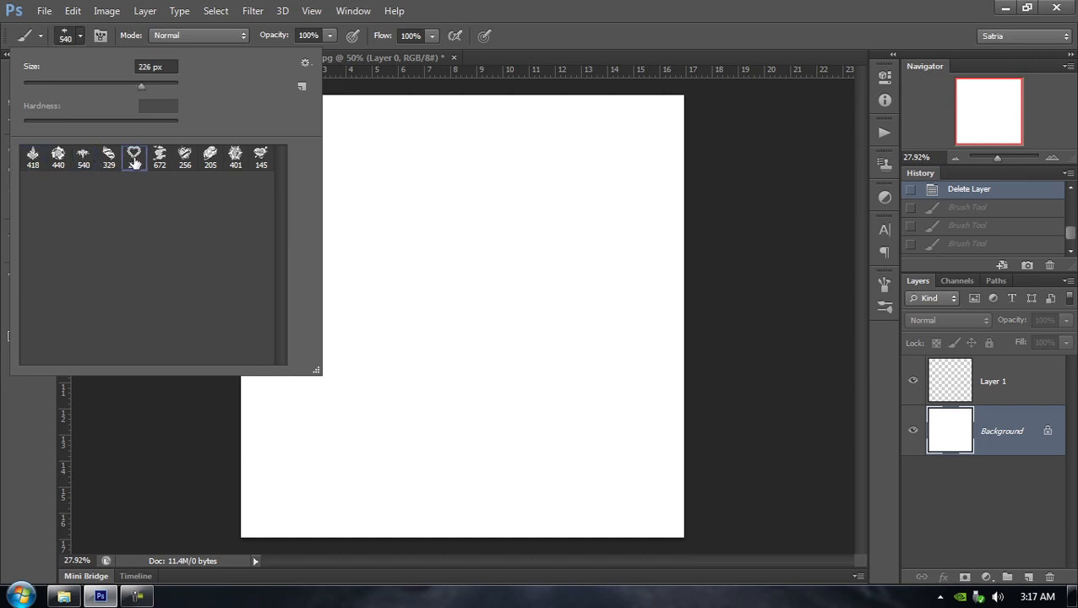
click(181, 160)
click(233, 158)
click(598, 5)
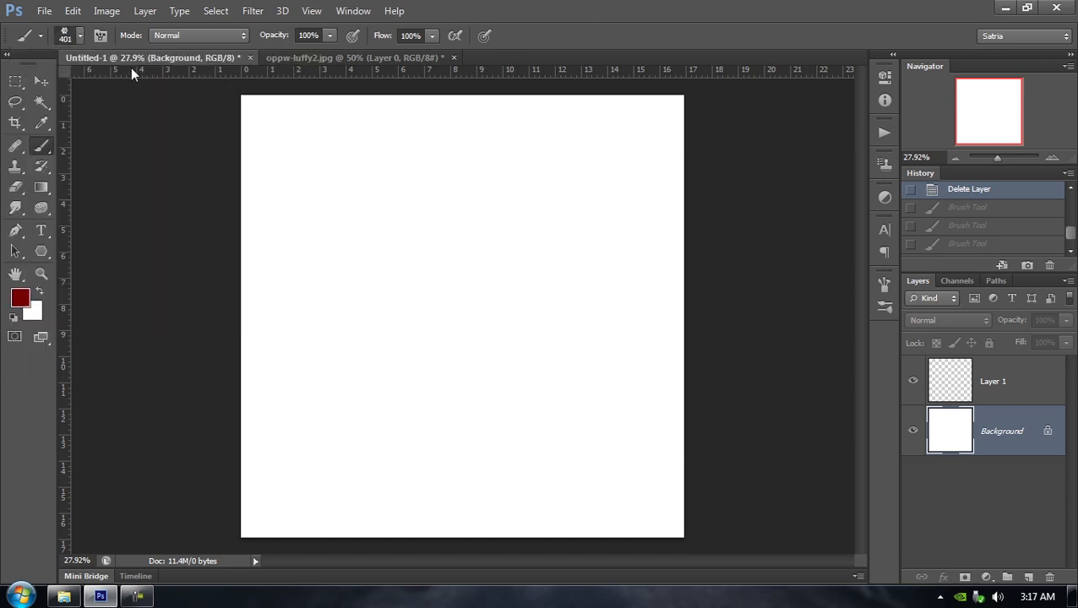
Select Layer 1 and try two single stamps of the 401 px sun-and-moon brush, undoing each
click(970, 376)
click(418, 250)
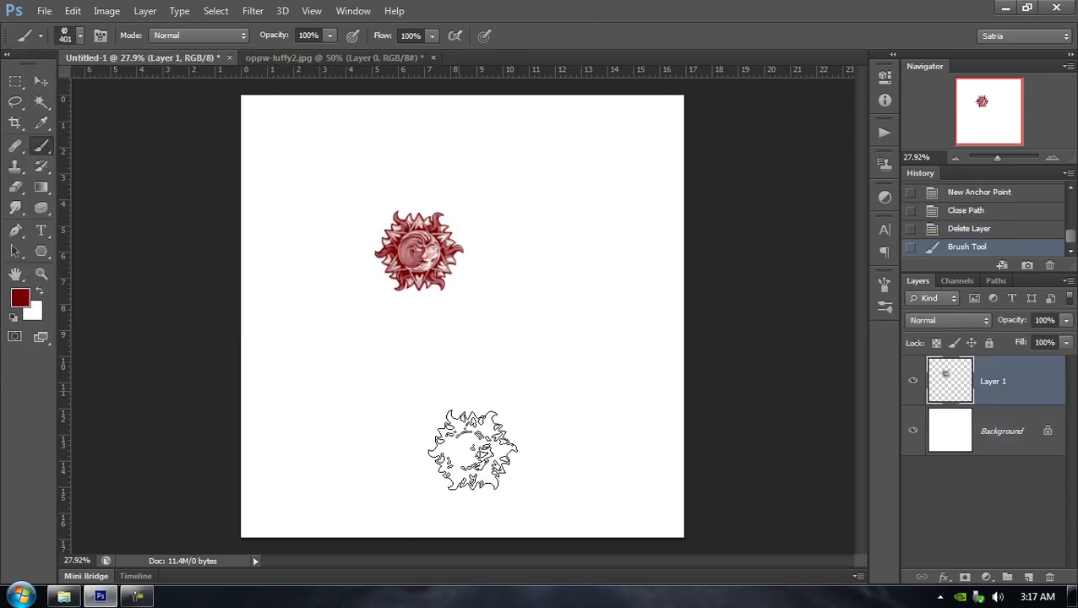
key(ctrl+z)
click(428, 306)
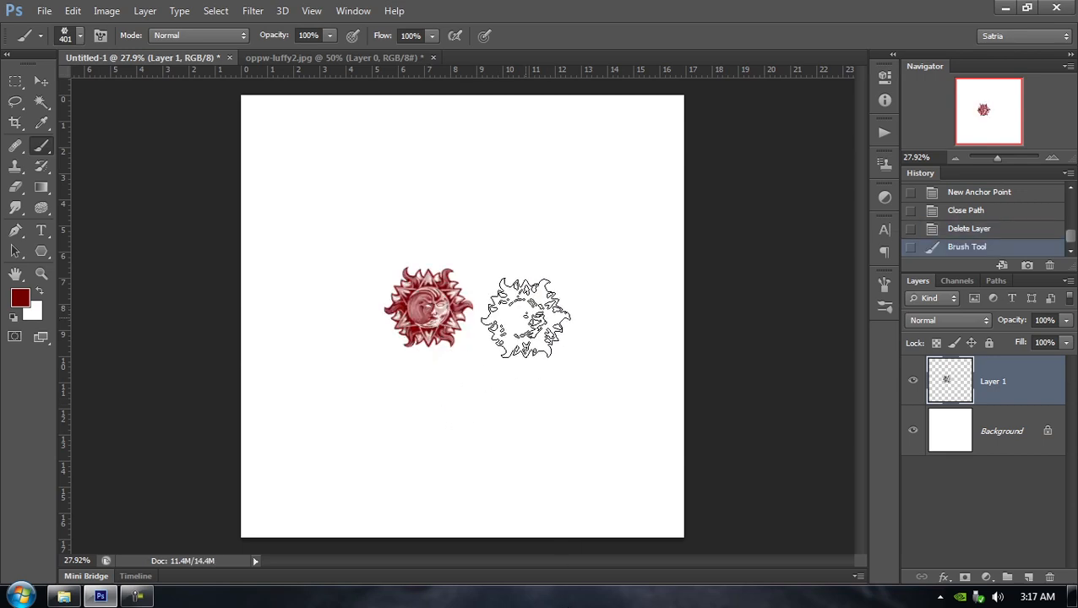
key(ctrl+z)
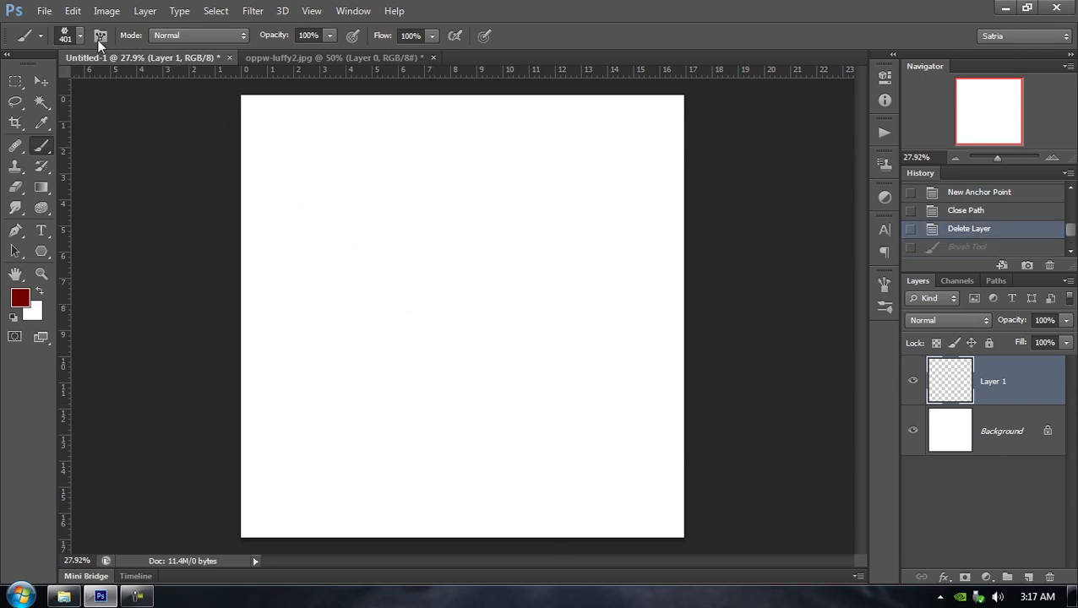
Reset the brush presets, replacing the current vk tattoo brushes with the default set
click(80, 36)
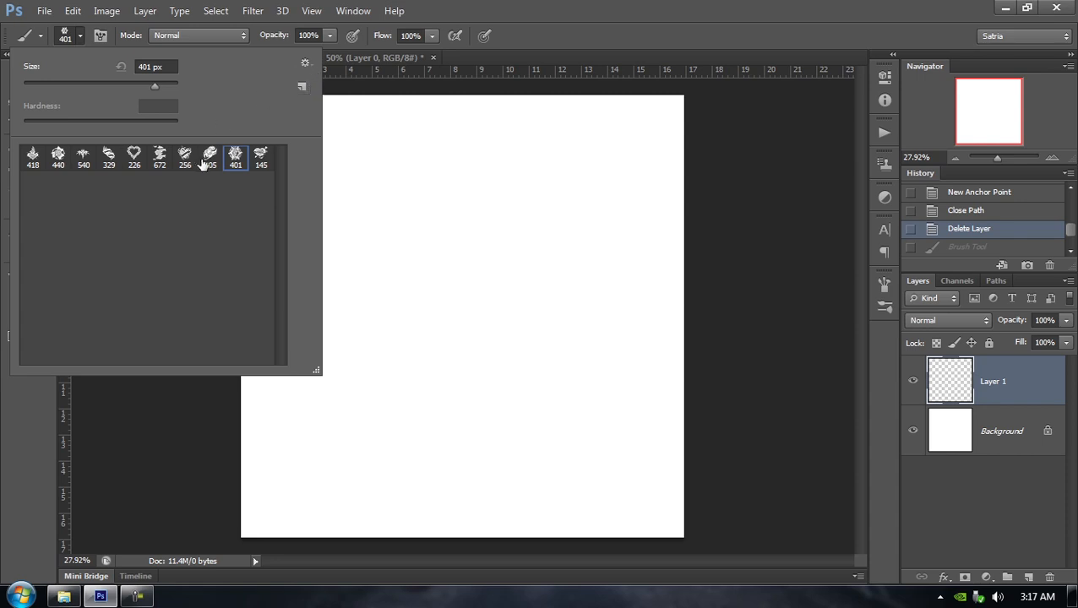
click(309, 63)
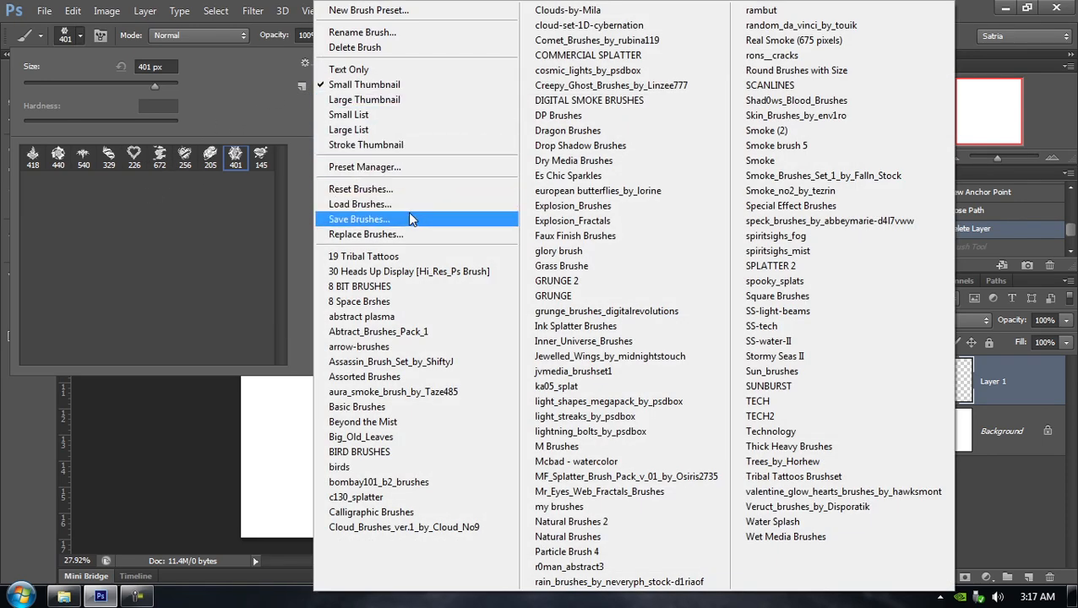
click(407, 190)
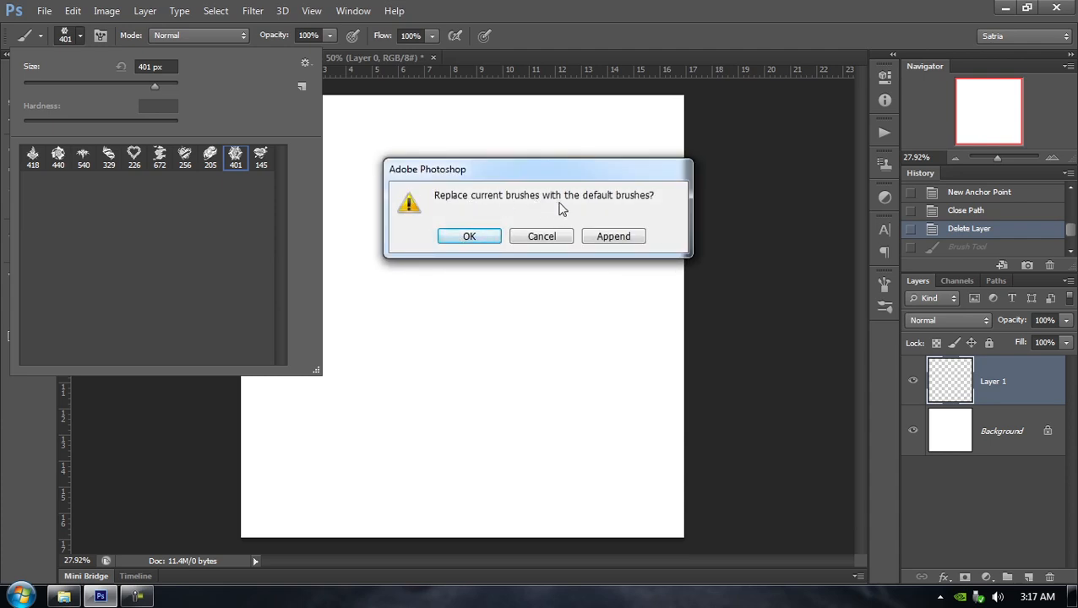
click(451, 238)
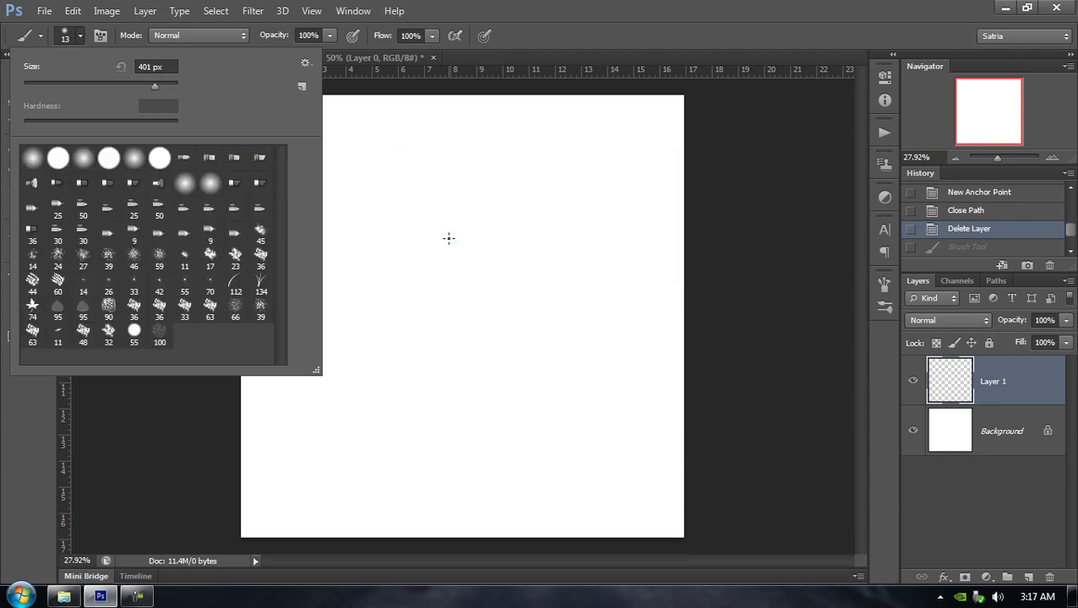
click(625, 7)
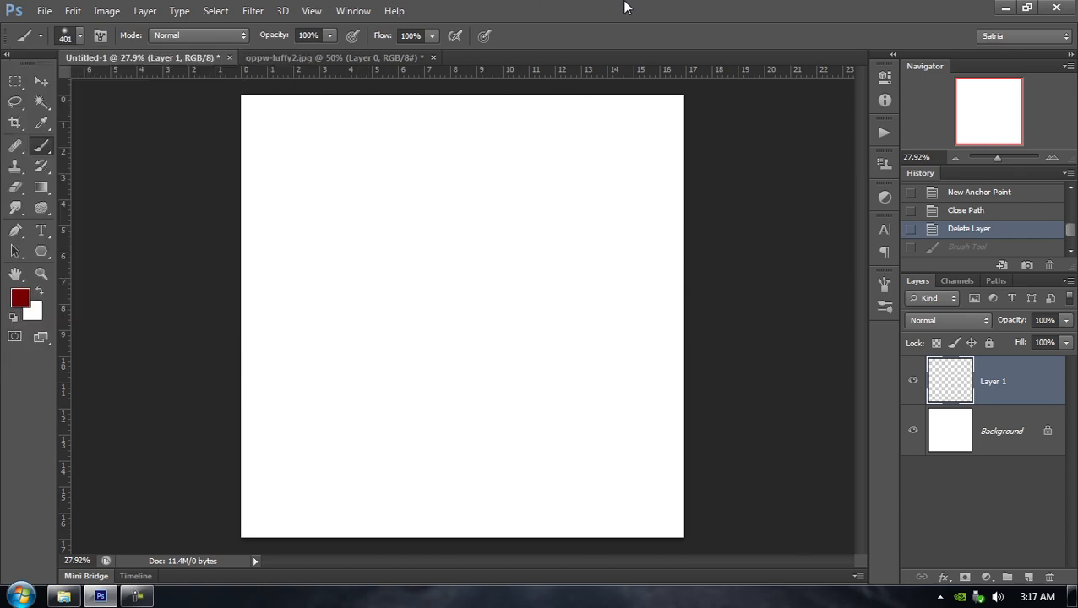
Minimize Photoshop and select the Tribal Tattoo and vk tattoo brush files on the desktop
click(1007, 9)
drag(148, 175, 91, 330)
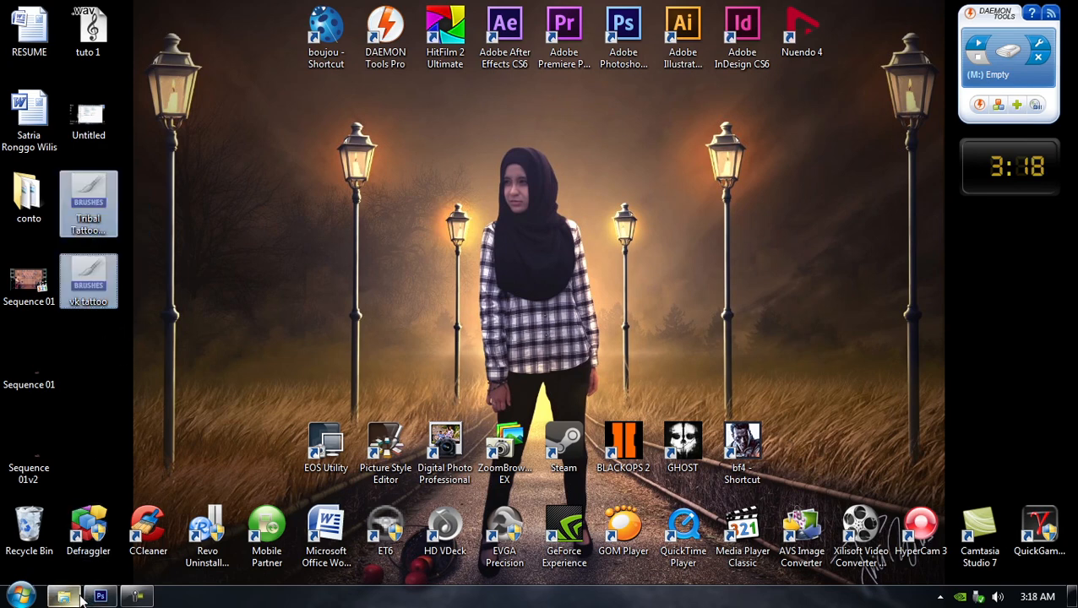
Open the Adobe Photoshop CS6 (64 Bit) folder under Program Files\Adobe on the C: drive
click(20, 596)
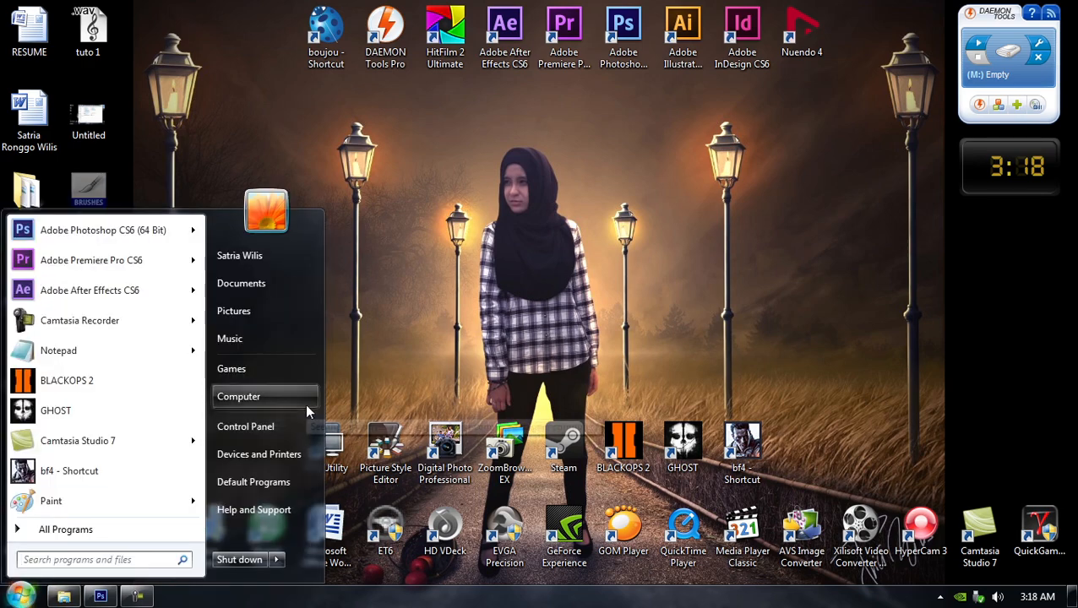
click(304, 404)
double_click(746, 136)
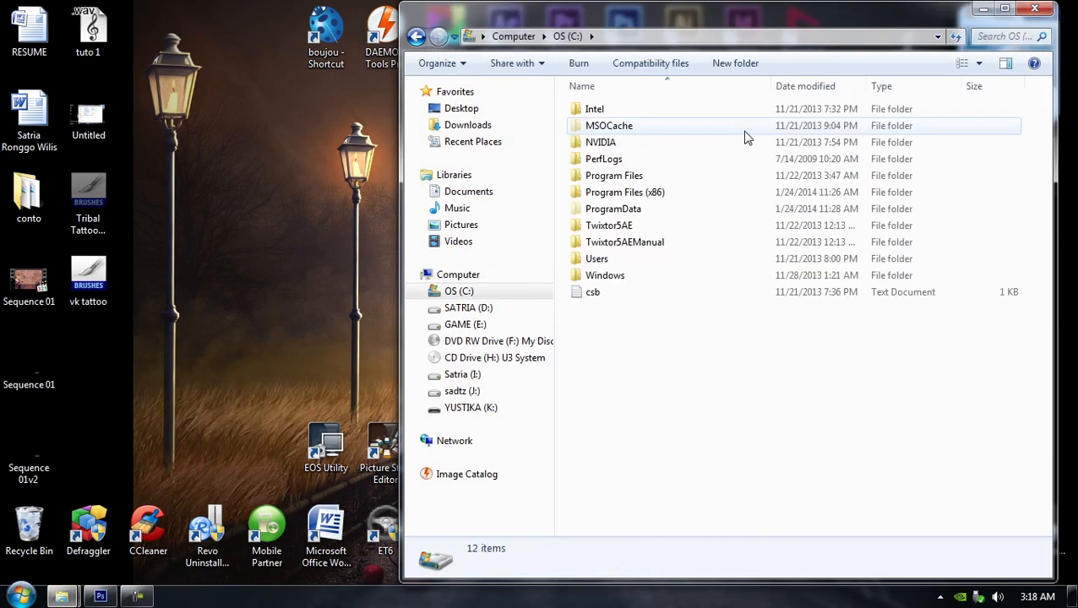
double_click(609, 176)
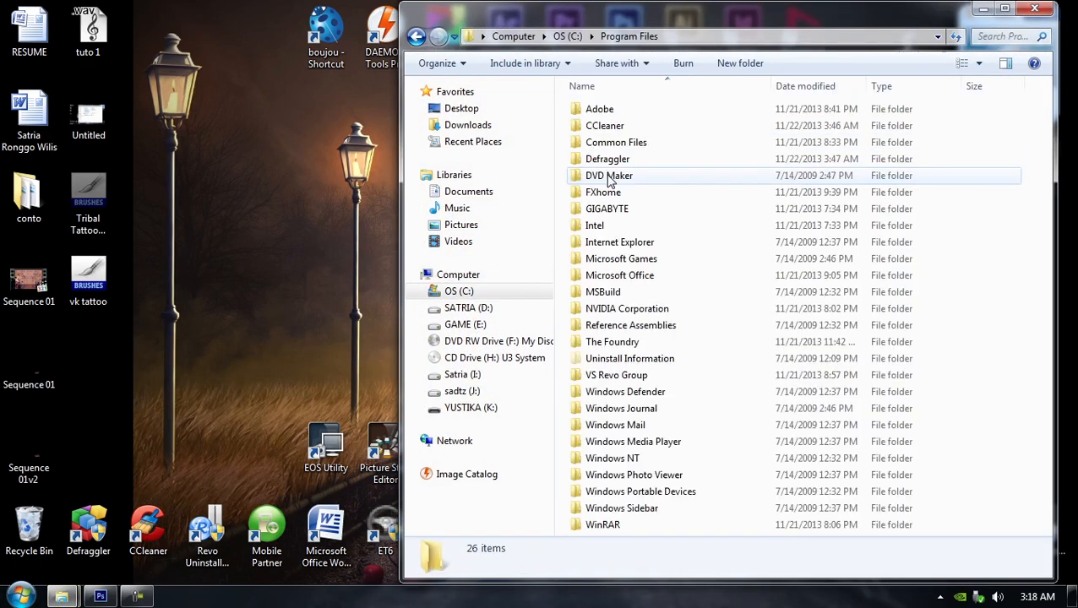
double_click(627, 114)
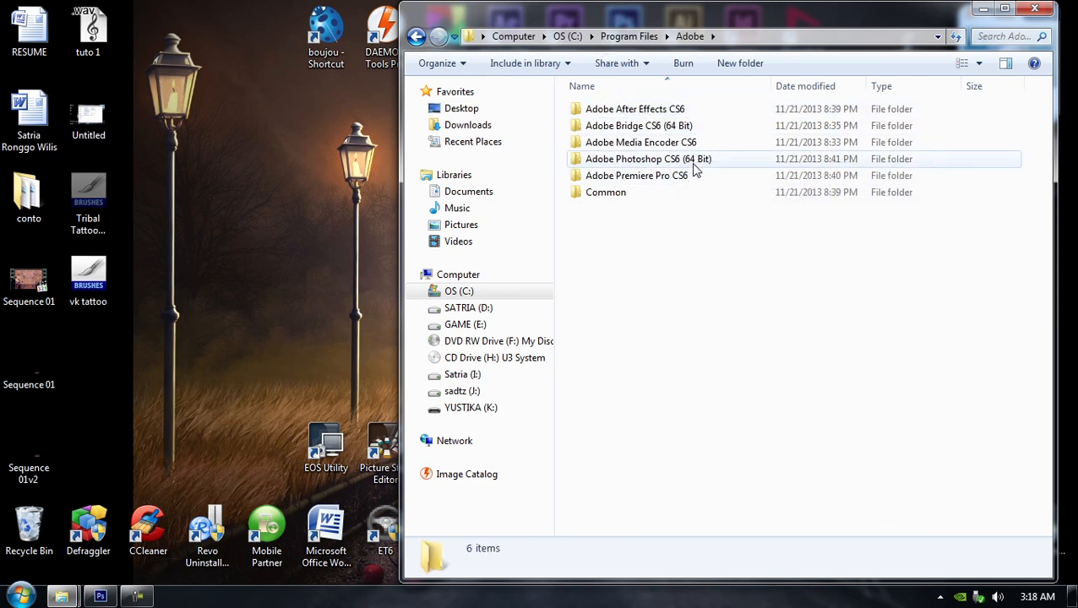
click(614, 163)
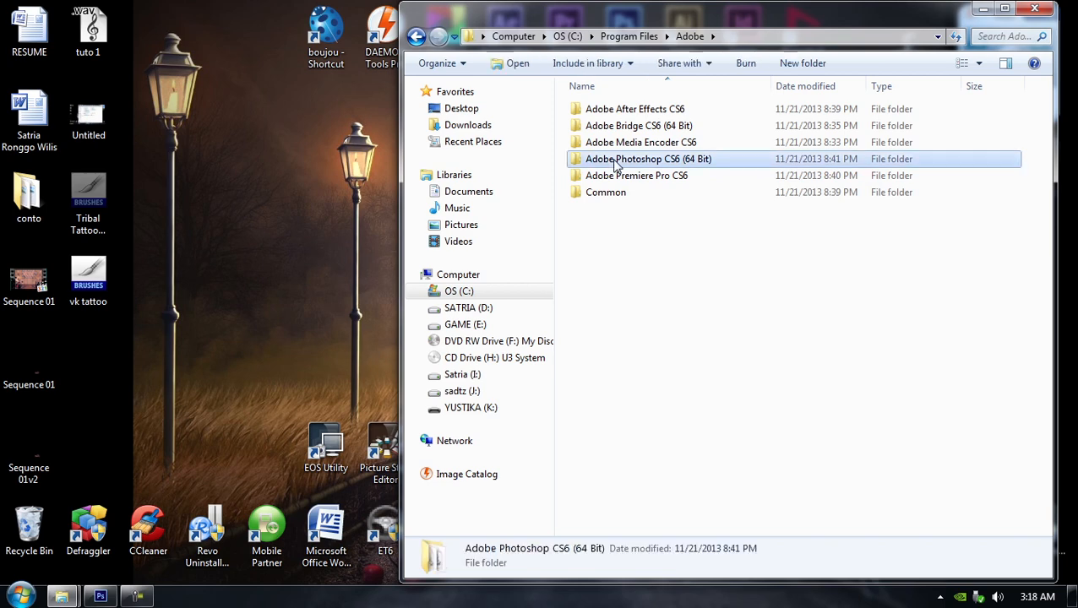
double_click(616, 163)
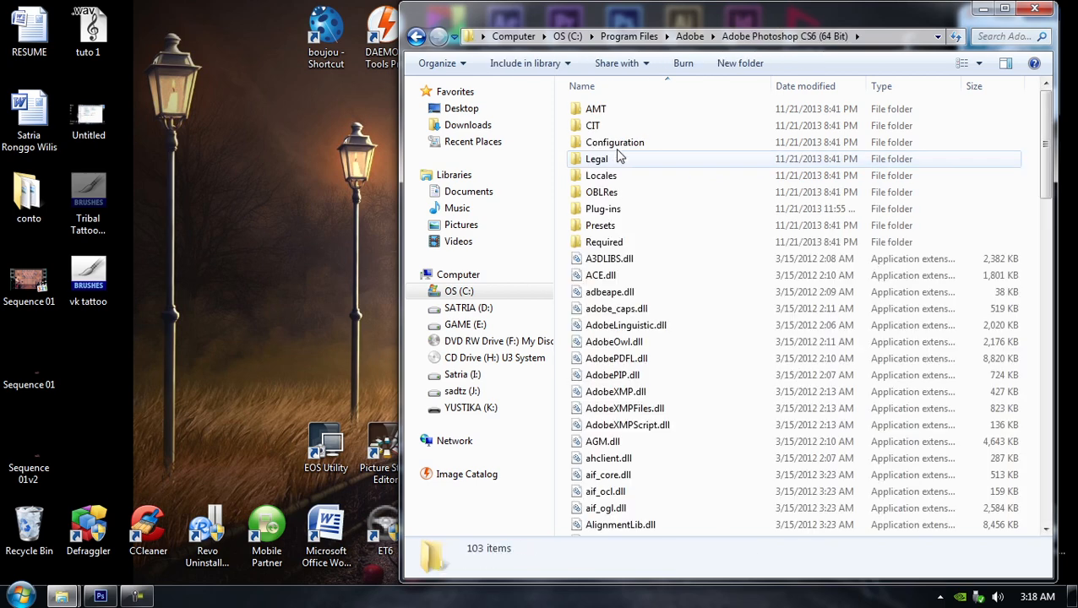
click(417, 36)
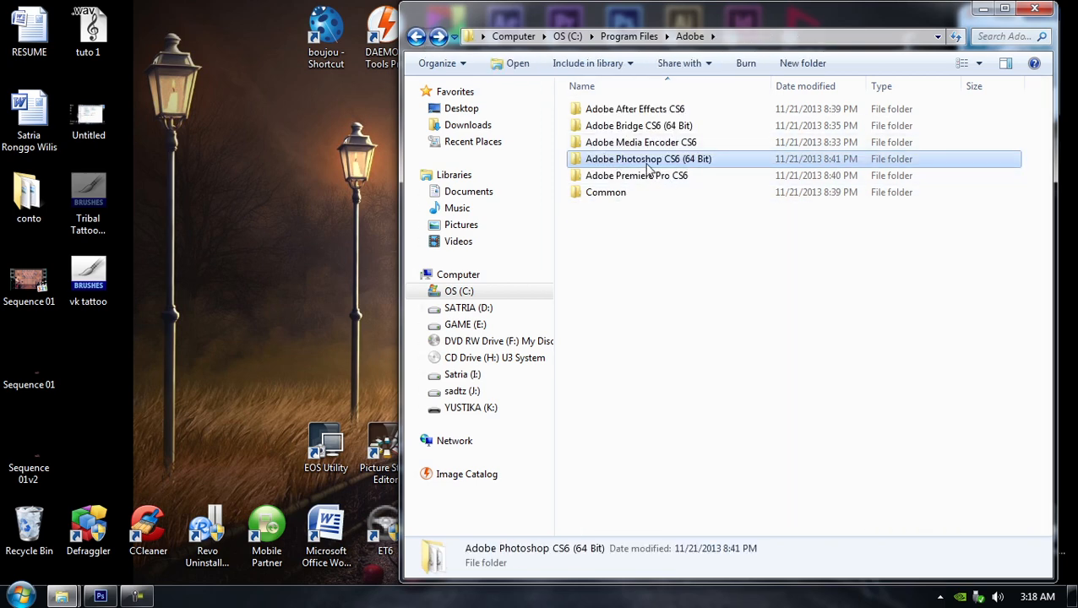
double_click(647, 162)
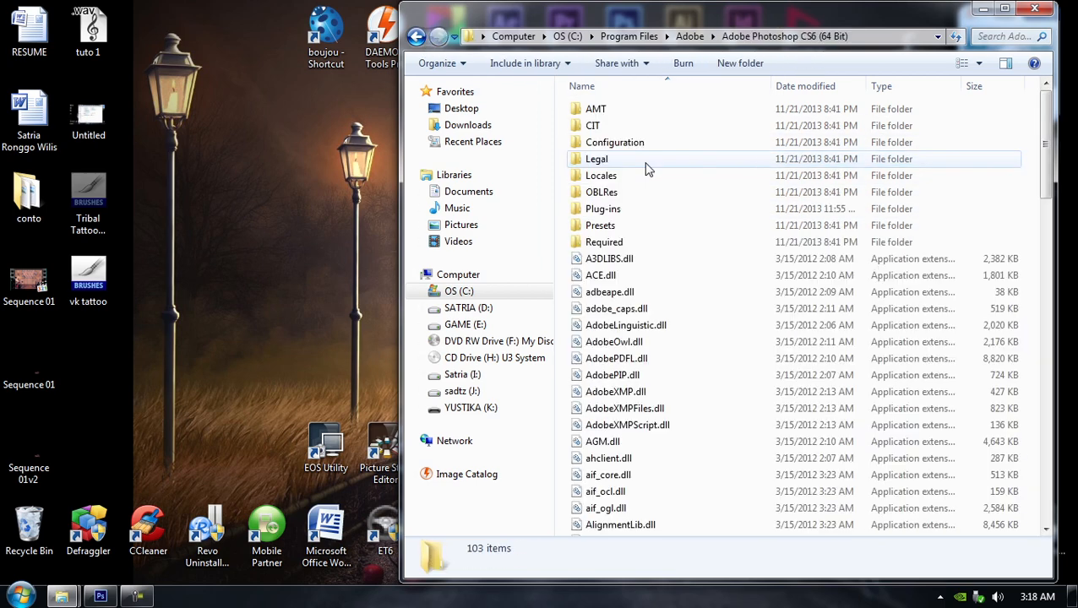
Go into the Brushes folder inside Photoshop's Presets folder
double_click(600, 228)
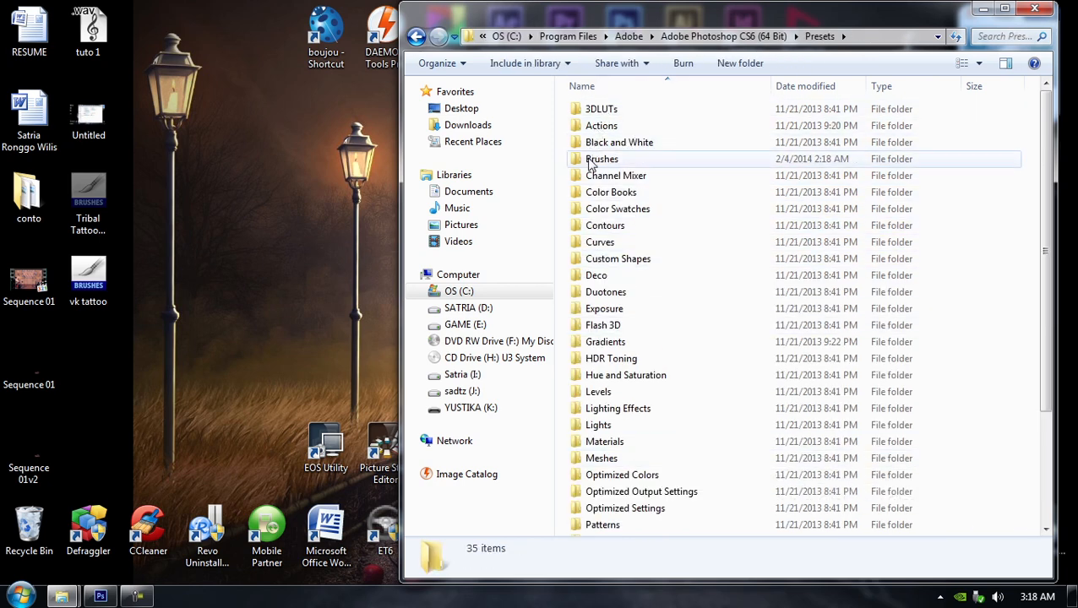
scroll(678, 439, down, 3)
scroll(678, 507, up, 3)
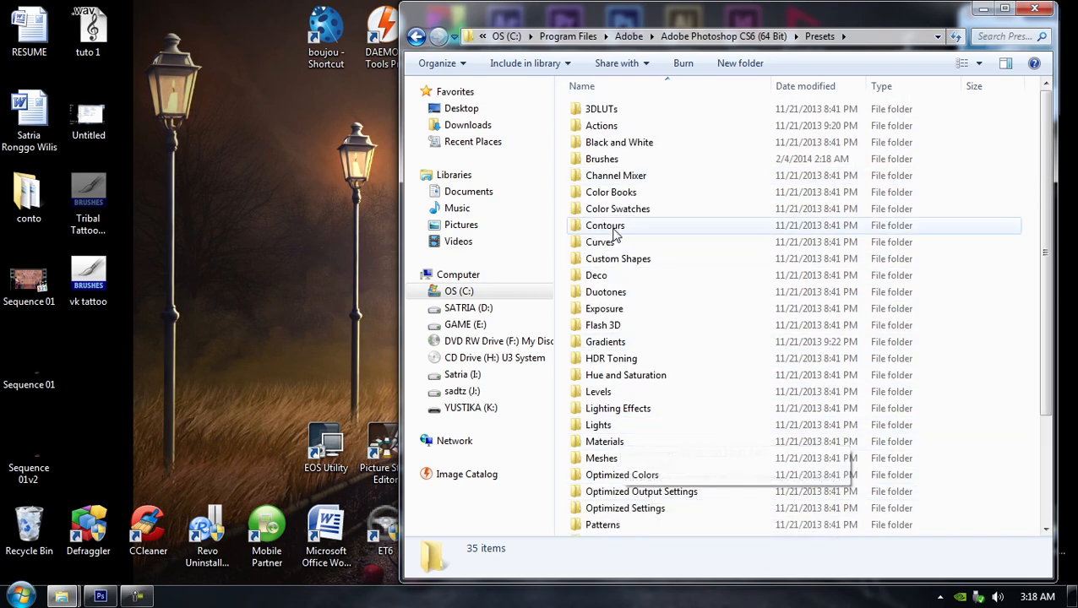
double_click(596, 161)
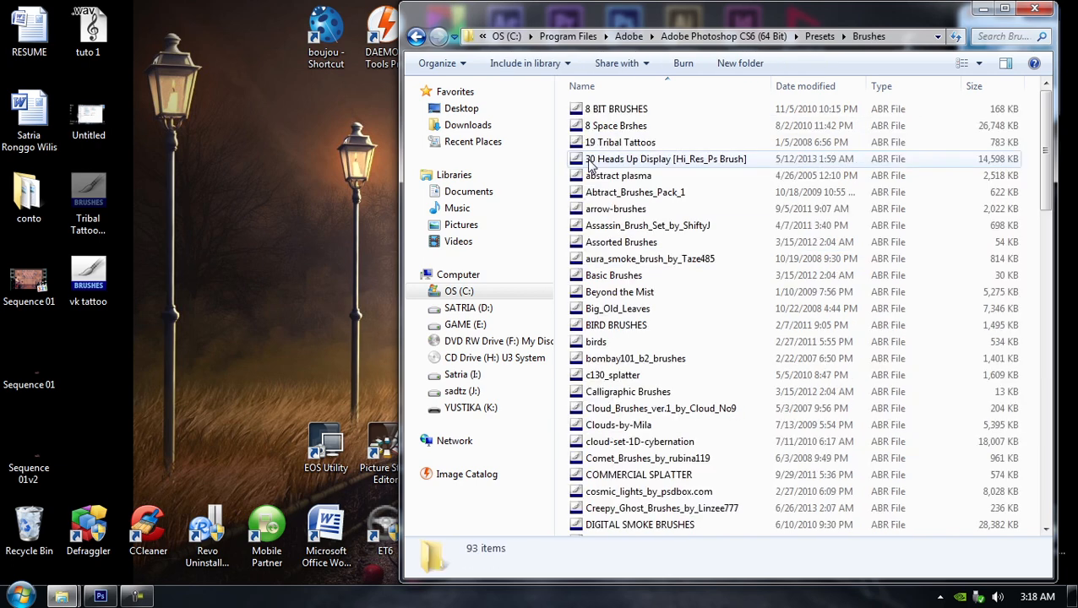
Move the Tribal Tattoos Brushset and vk tattoo files from the desktop into the Brushes folder, granting administrator permission
click(770, 262)
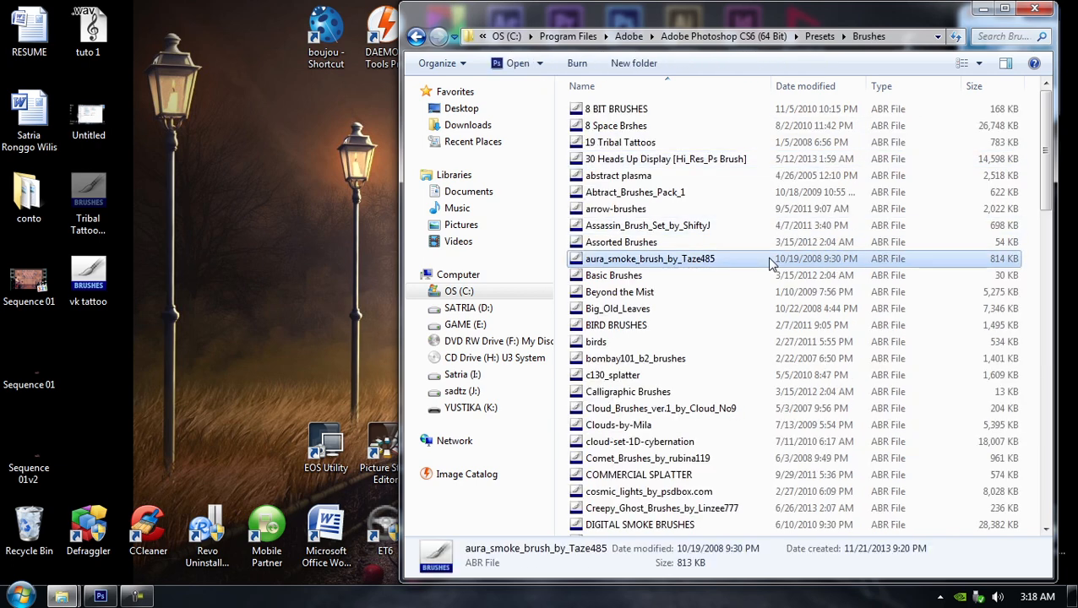
right_click(770, 264)
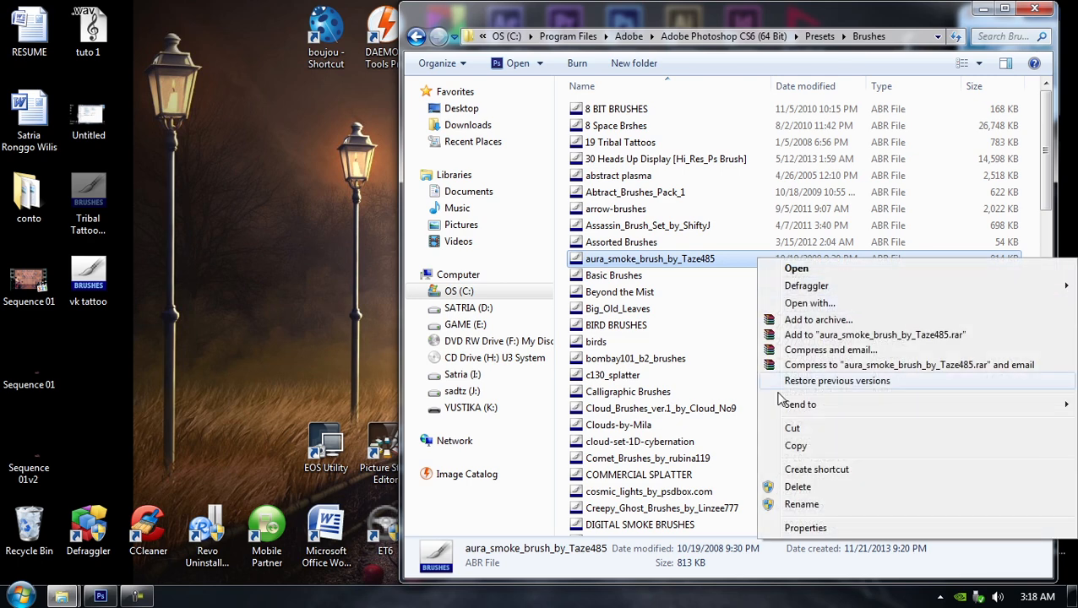
click(808, 68)
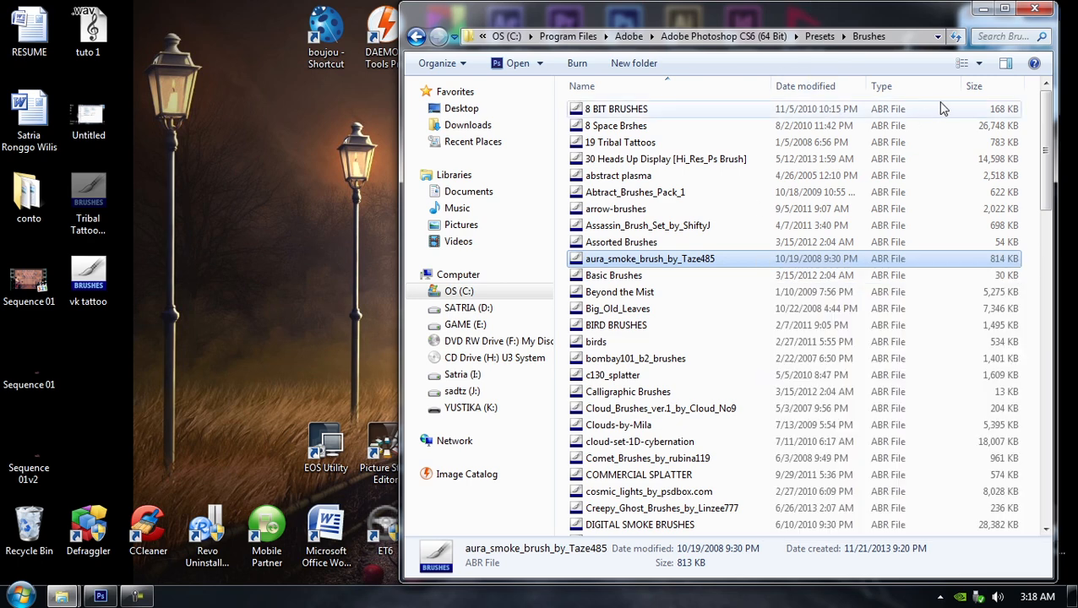
right_click(943, 104)
click(937, 211)
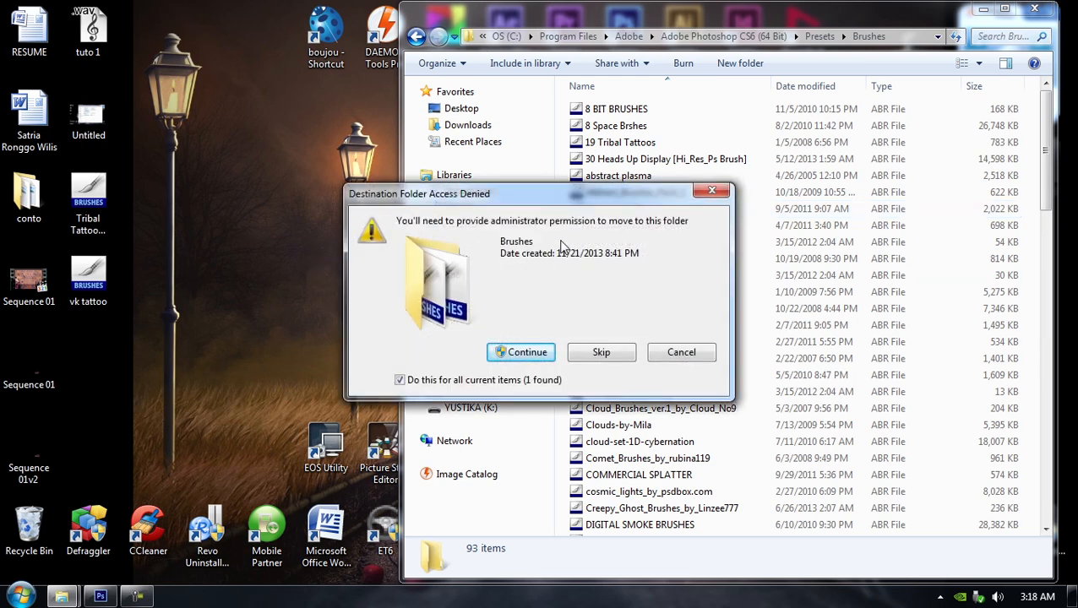
click(530, 355)
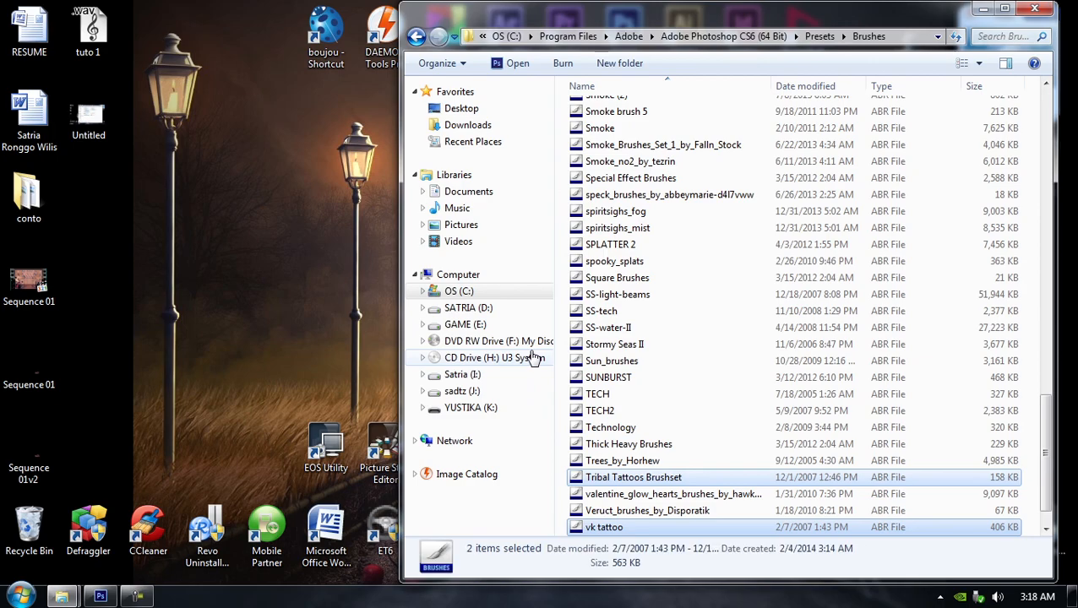
Minimize the folder window, switch to Photoshop and check the brush library list for the newly added sets
click(979, 8)
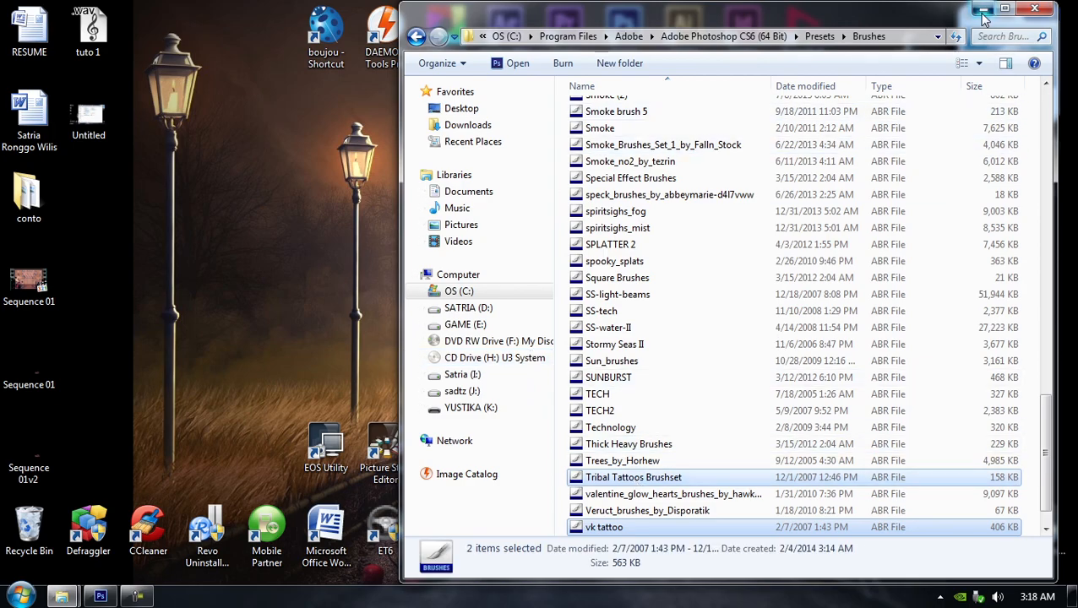
click(100, 596)
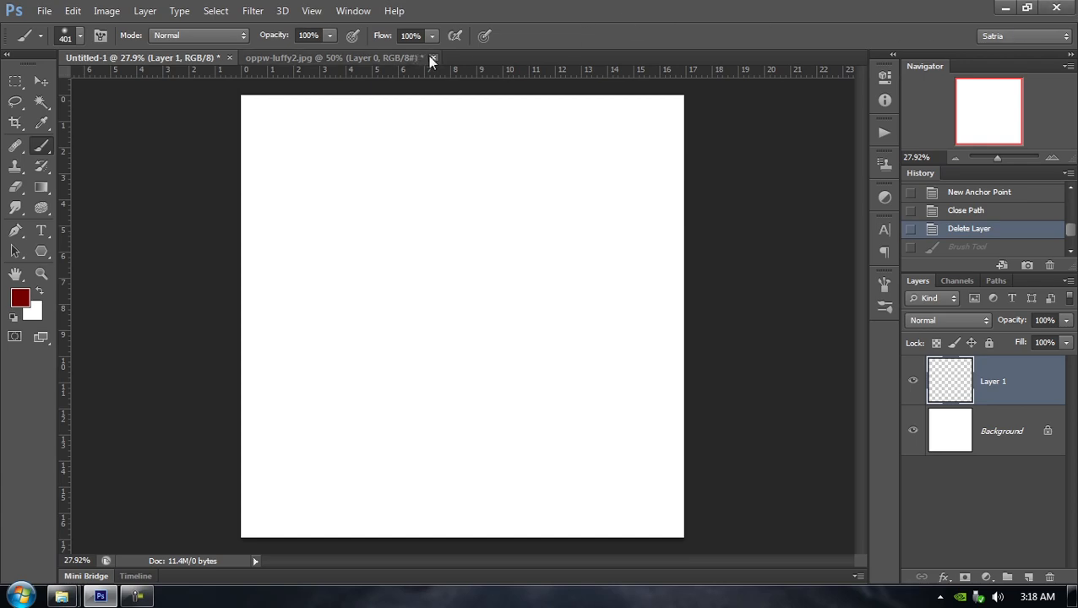
click(80, 36)
click(306, 64)
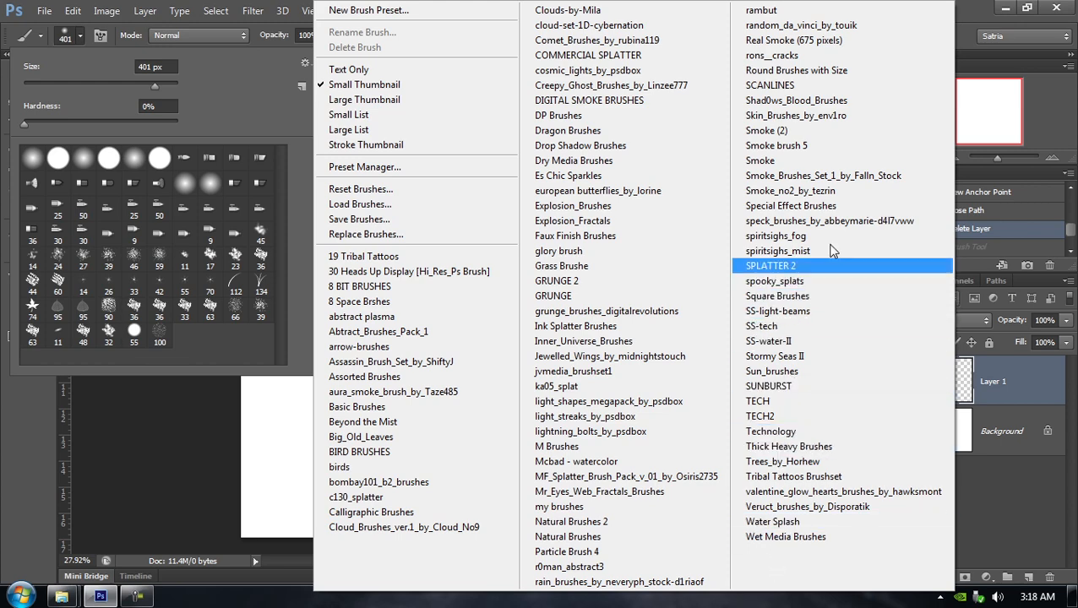
click(969, 11)
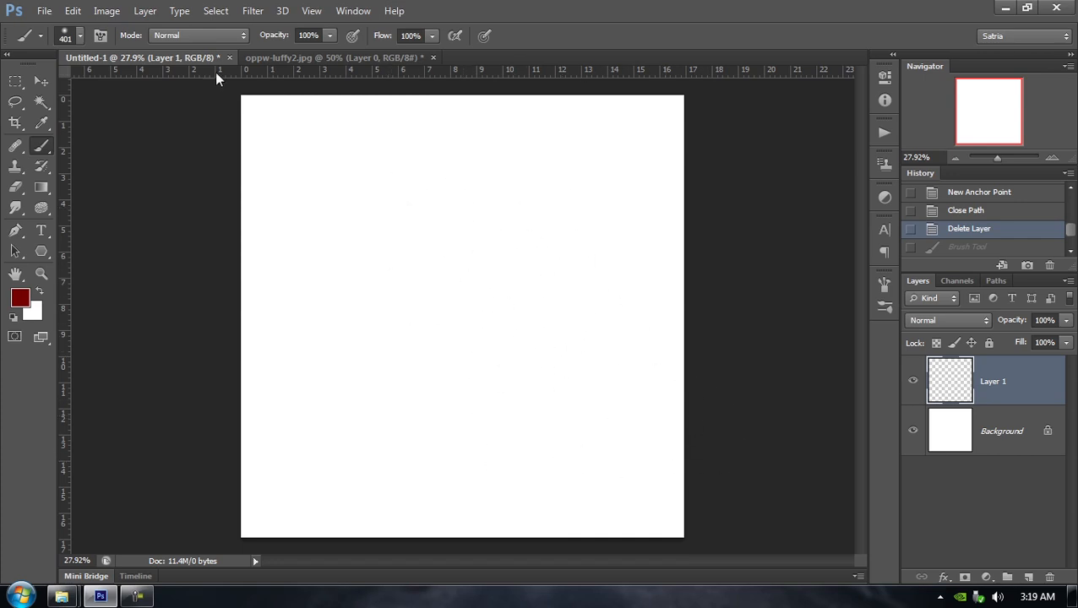
Load the Tribal Tattoos Brushset library, replacing the current brushes
click(78, 37)
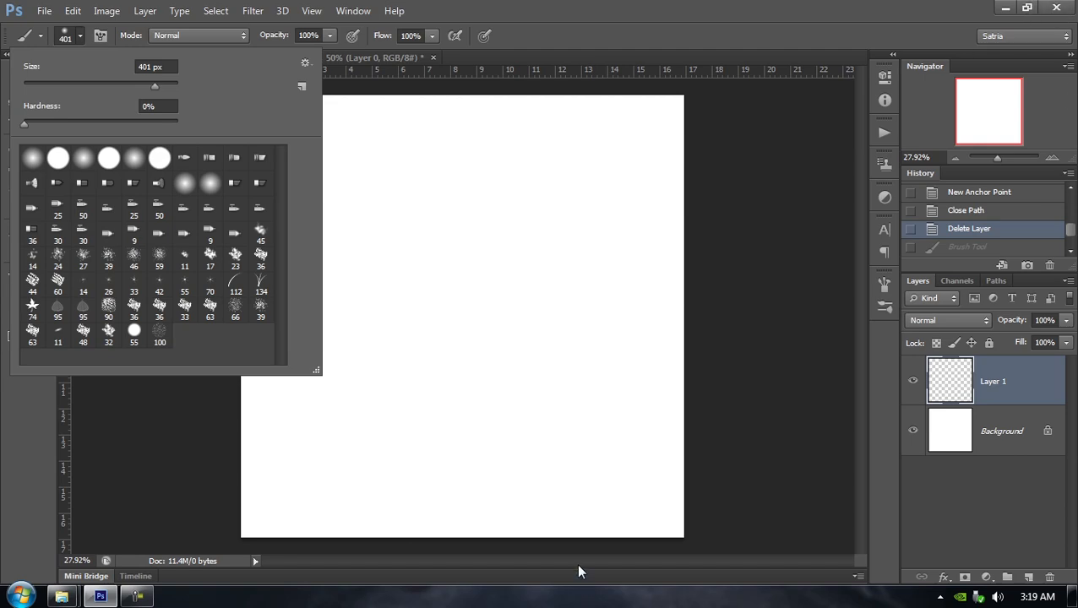
click(304, 63)
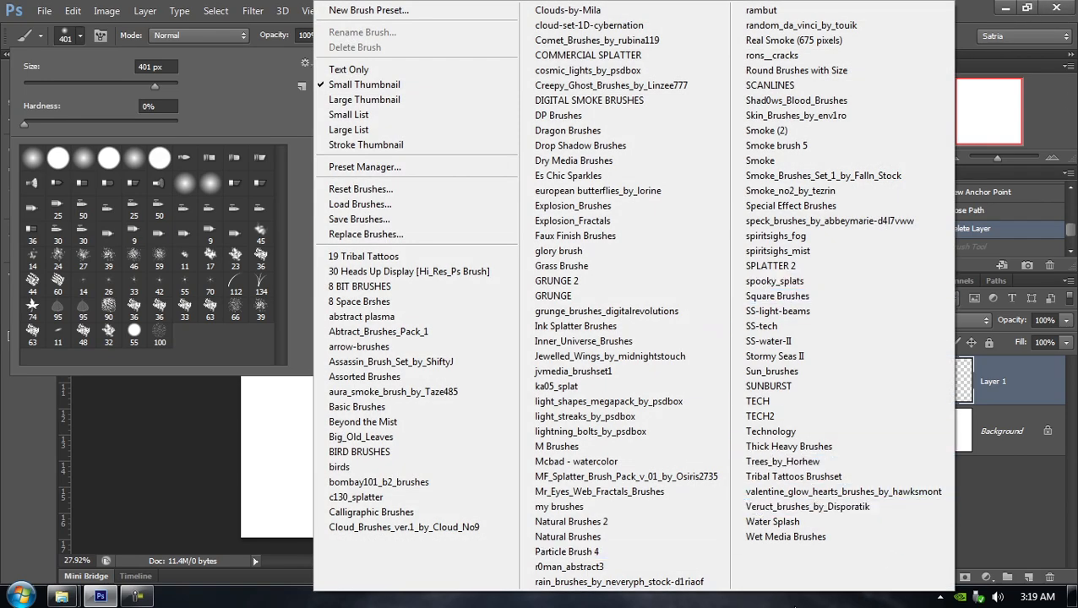
click(777, 477)
click(470, 237)
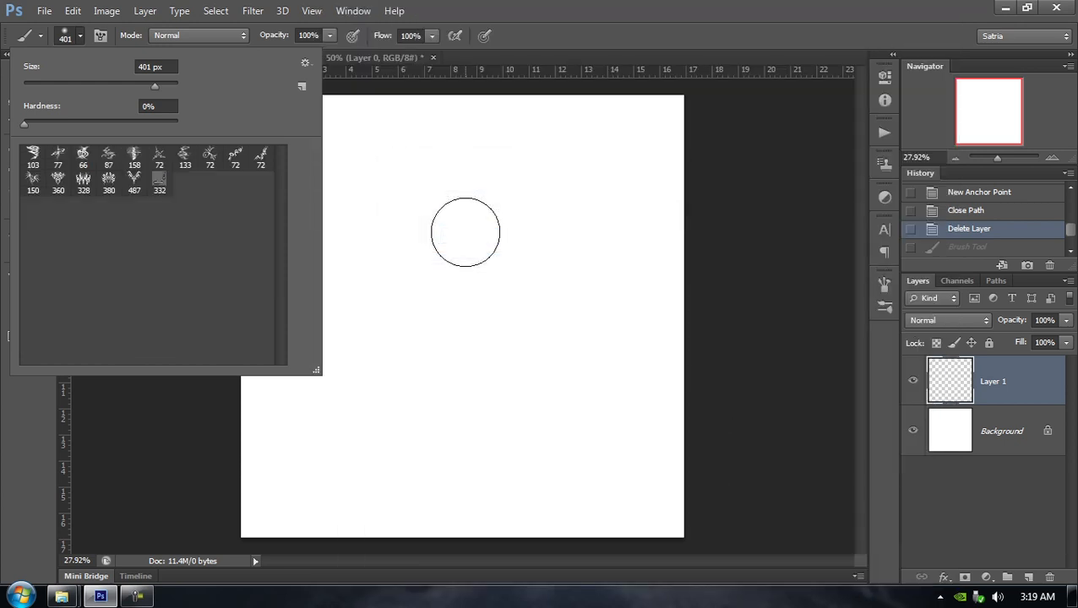
Choose the 77 px tribal brush and try single stamps on Layer 1 at 77 px and 1300 px, undoing each
click(58, 156)
click(542, 294)
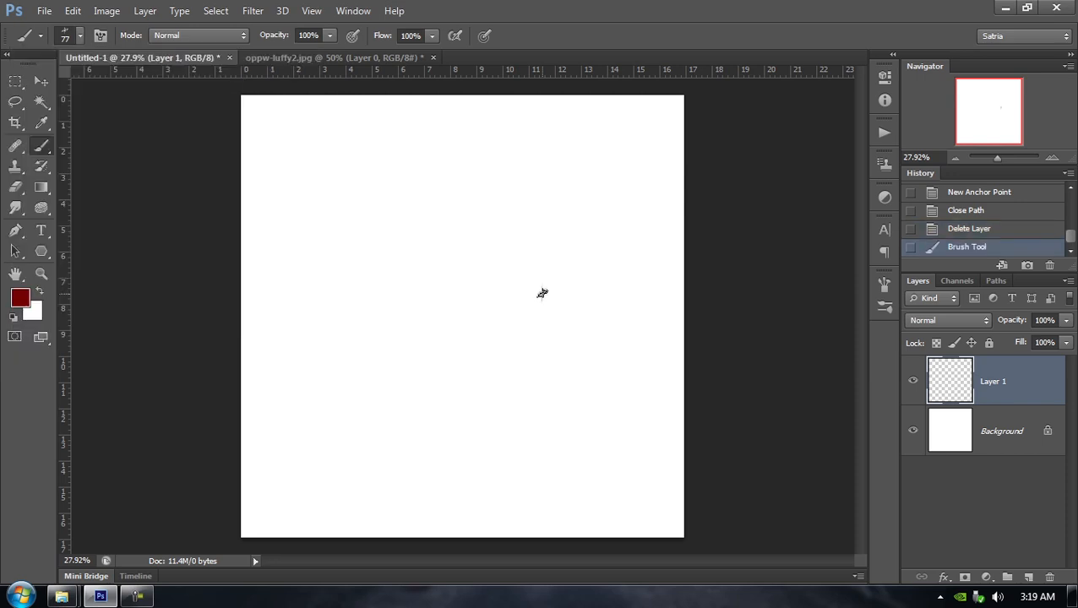
key(ctrl+z)
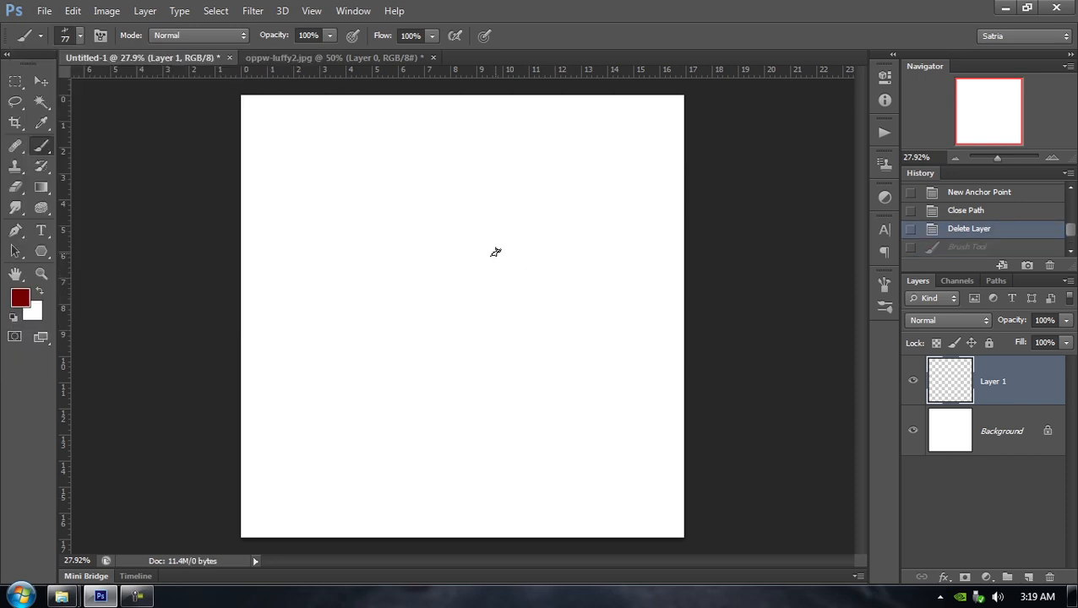
click(448, 338)
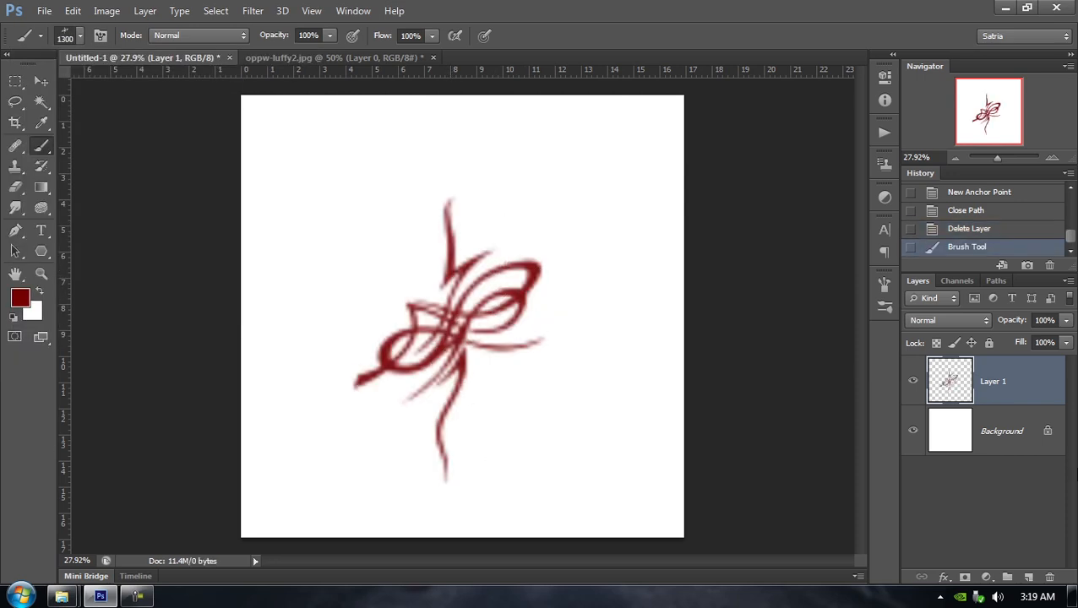
key(ctrl+z)
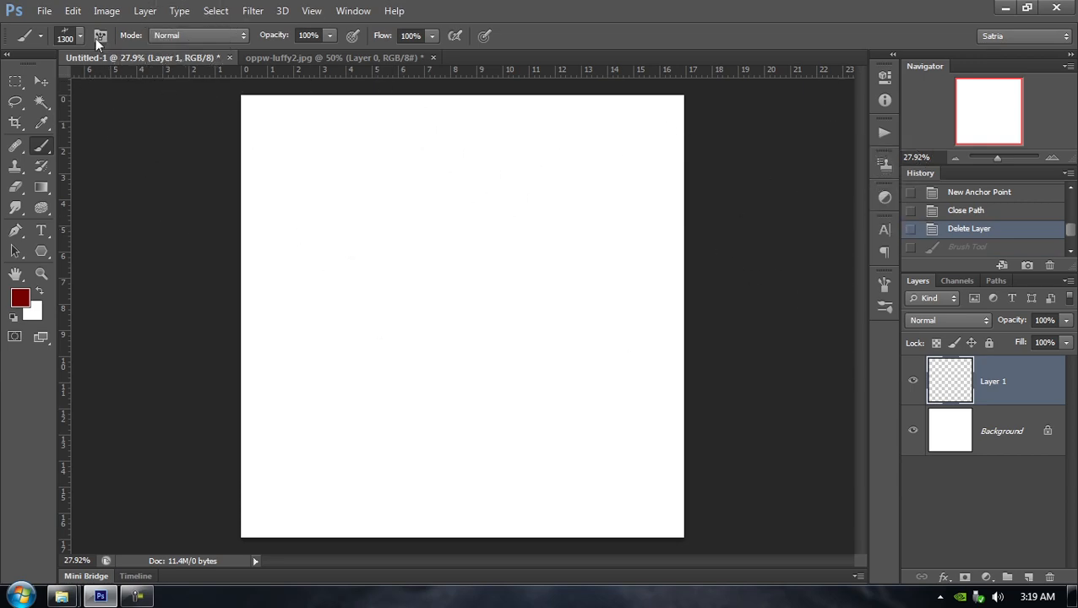
Review the added brush files in the Brushes folder and its parent Presets folder, then close the folder window
mouse_move(72, 595)
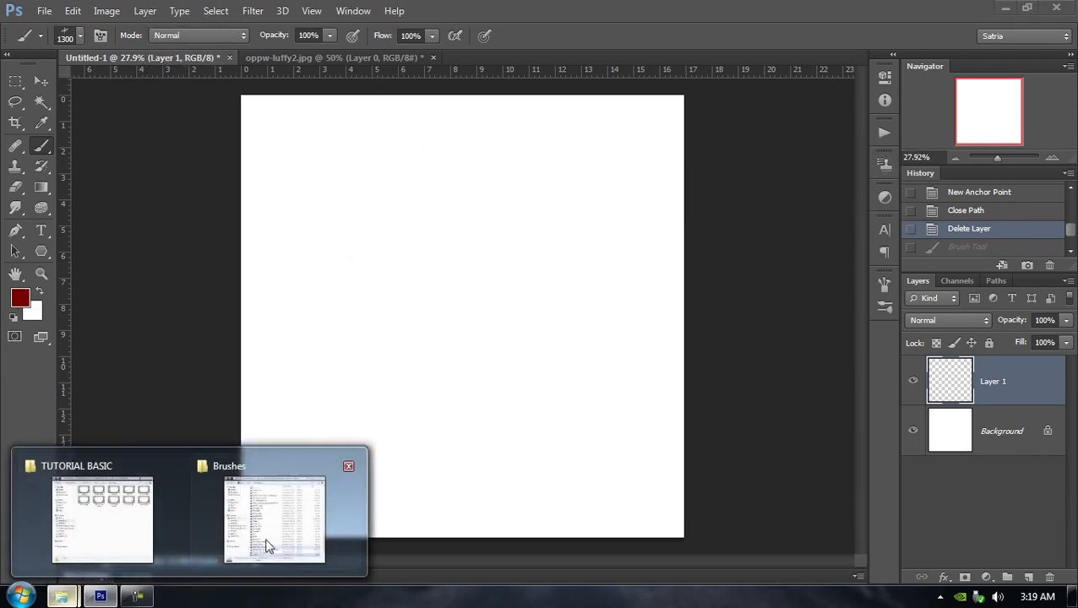
click(270, 545)
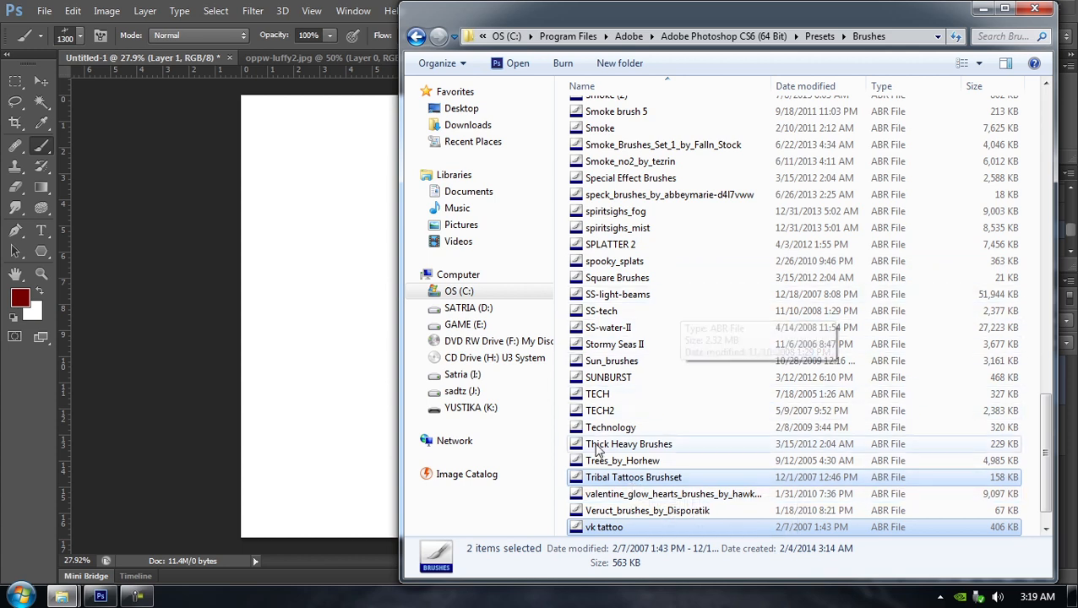
click(415, 38)
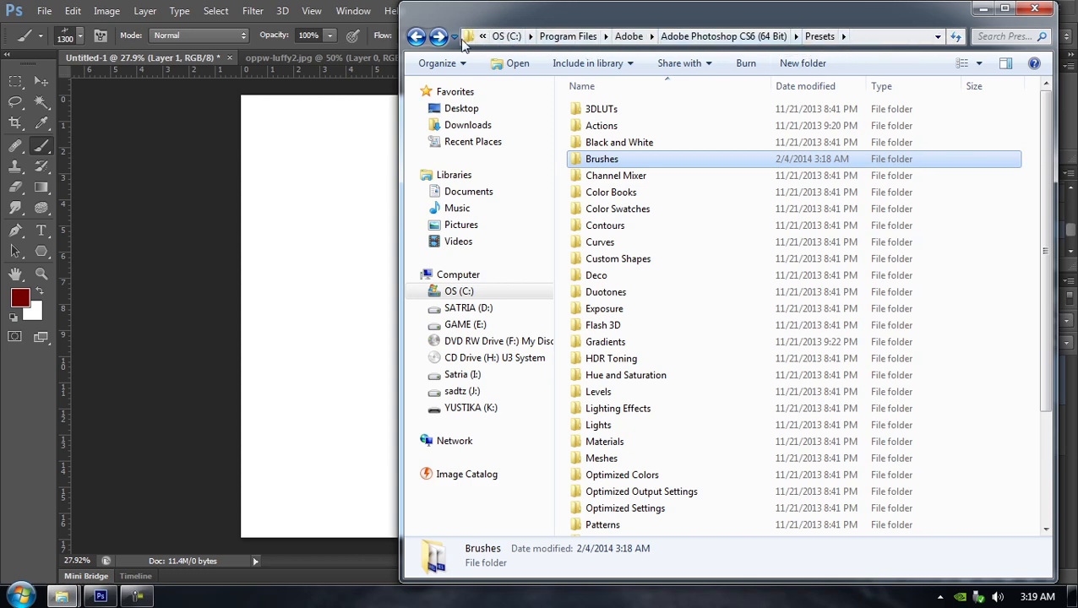
click(1035, 11)
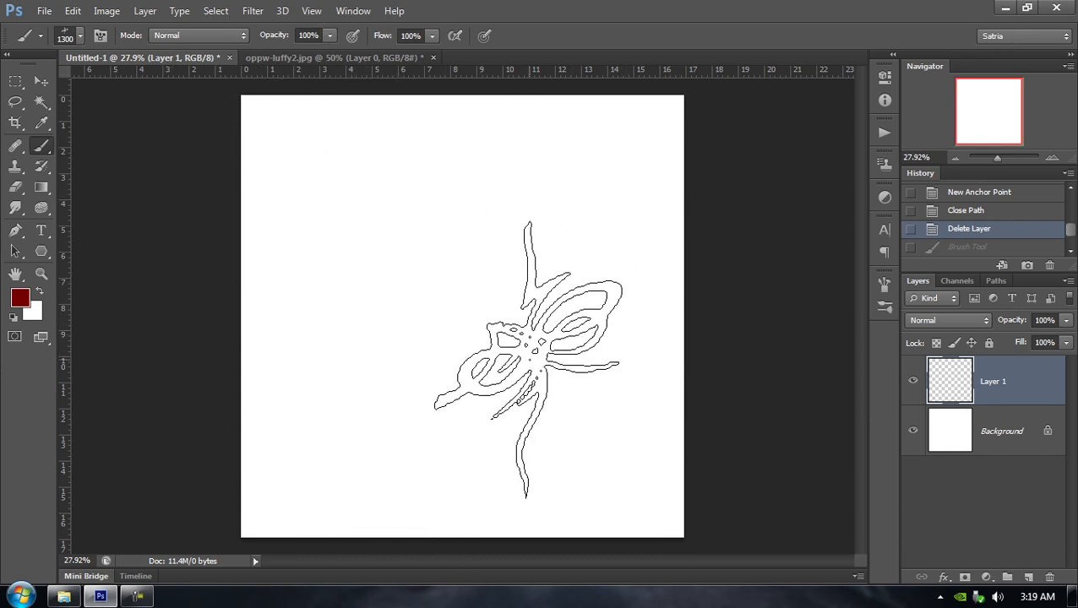
Reset the brush presets to the default set, replacing the tribal tattoo brushes, and bring up the brush library list again
click(79, 34)
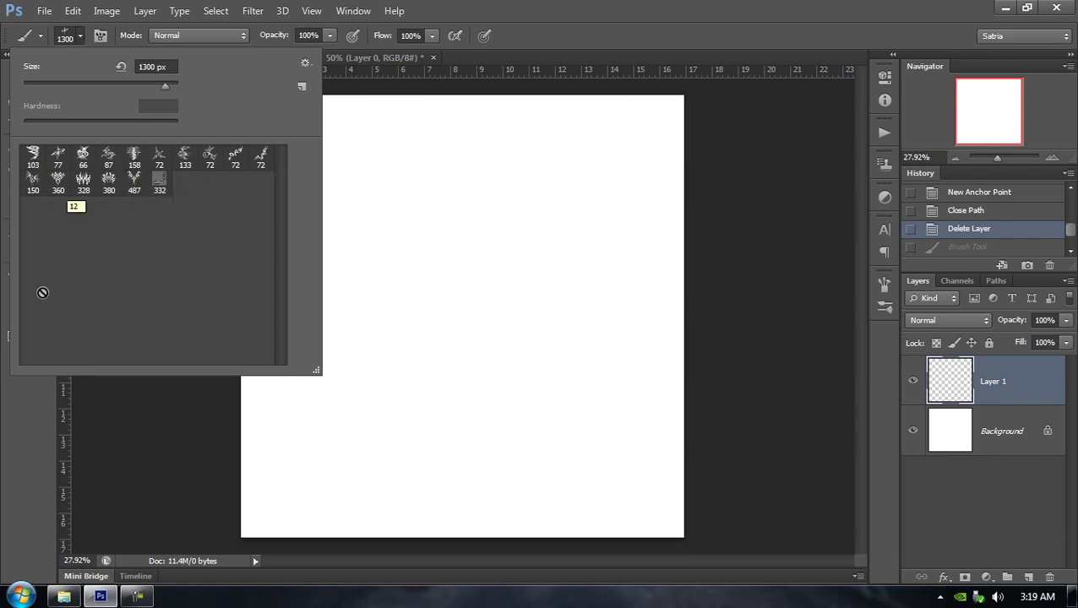
click(305, 63)
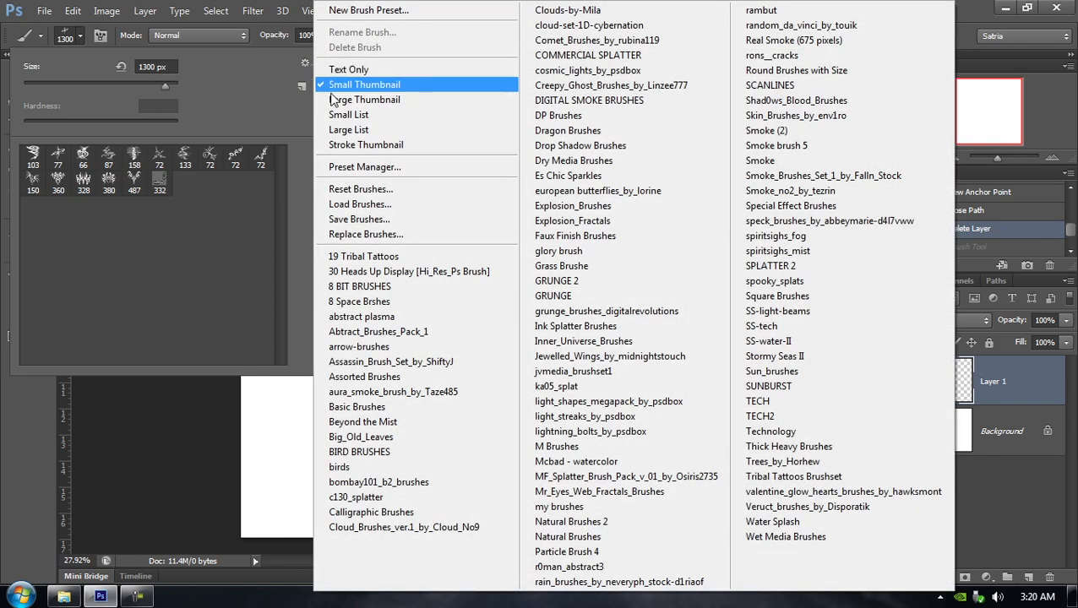
click(366, 191)
click(471, 237)
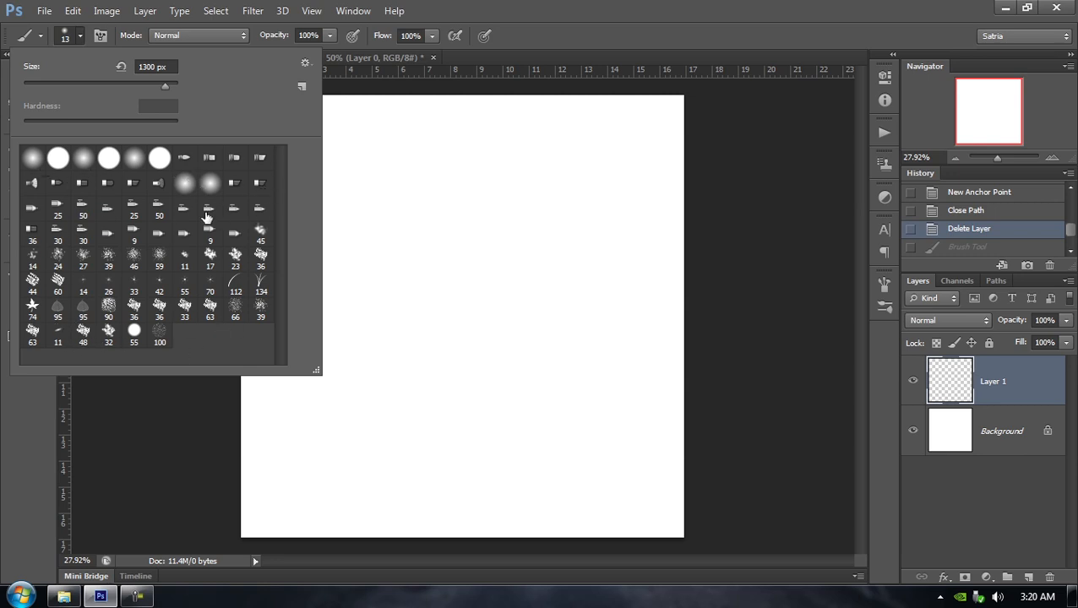
click(305, 64)
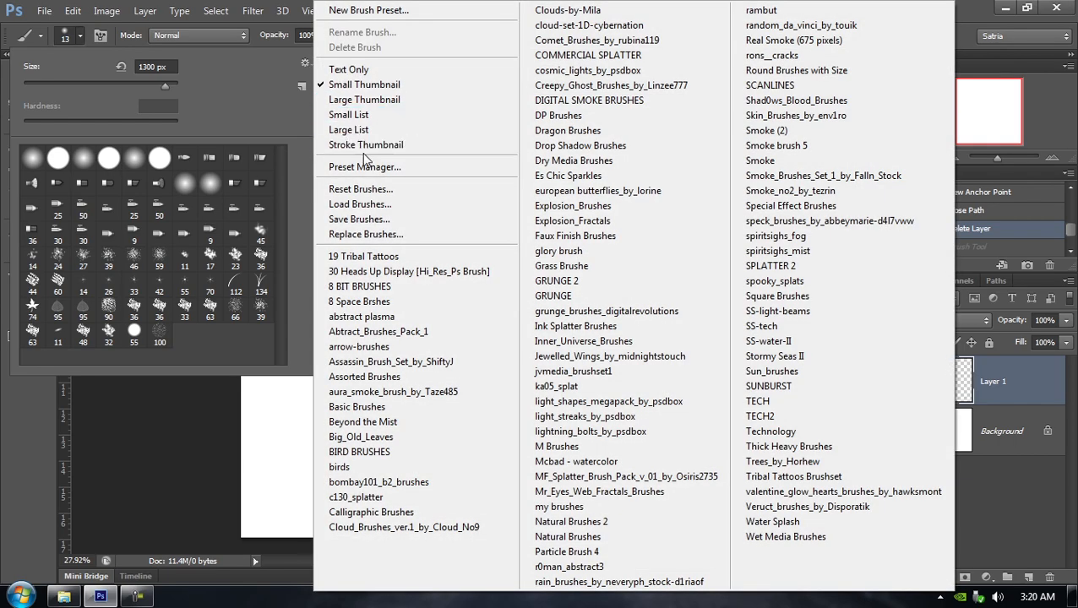
Delete all brush presets except the first Soft Round brush in the Preset Manager and accept the reduced set
click(369, 168)
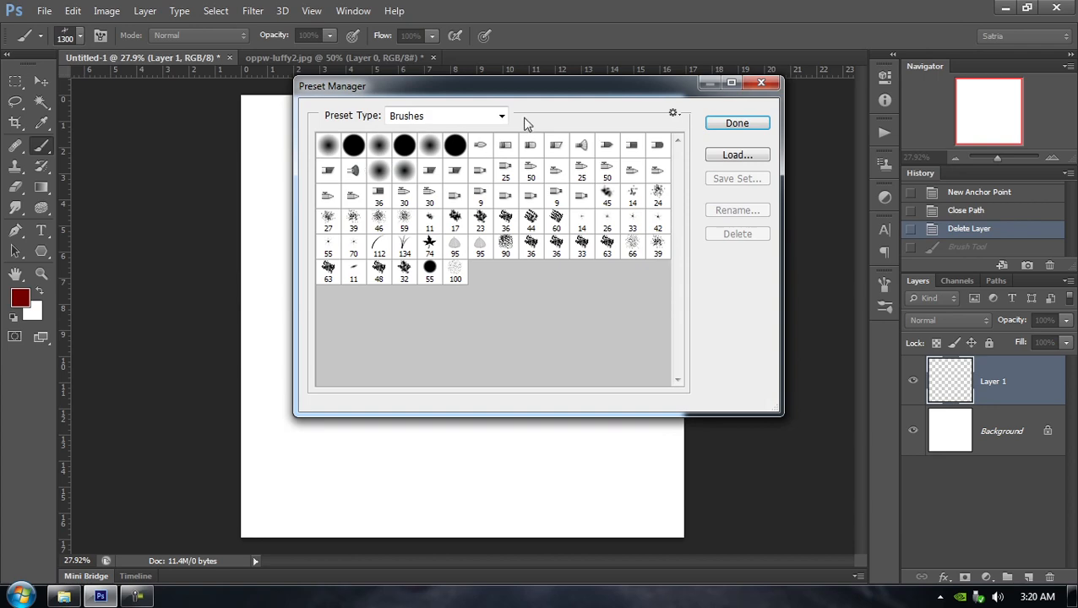
drag(530, 91, 604, 68)
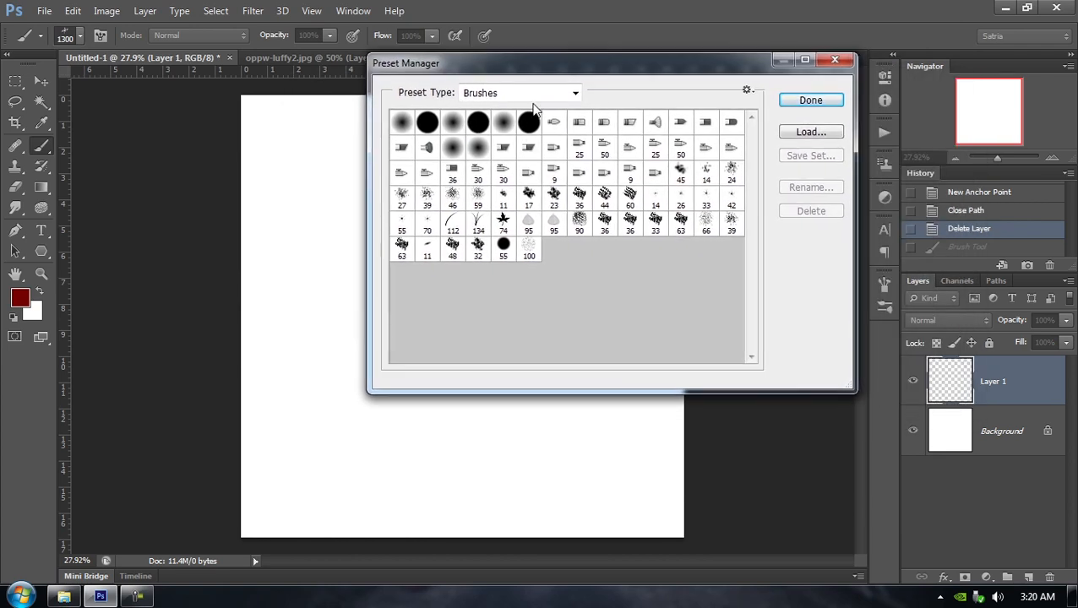
click(574, 96)
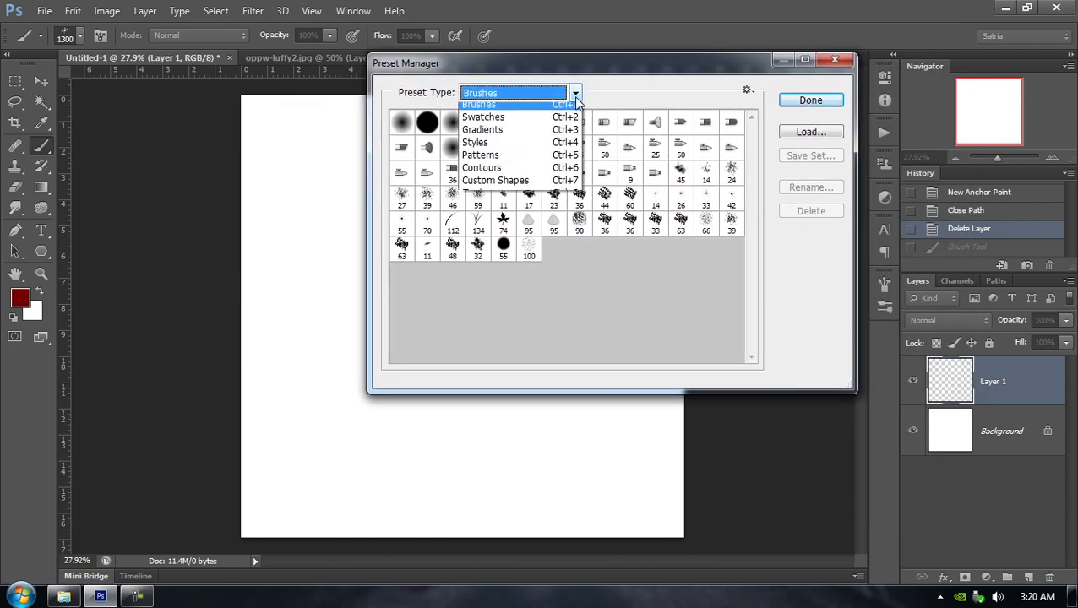
click(495, 112)
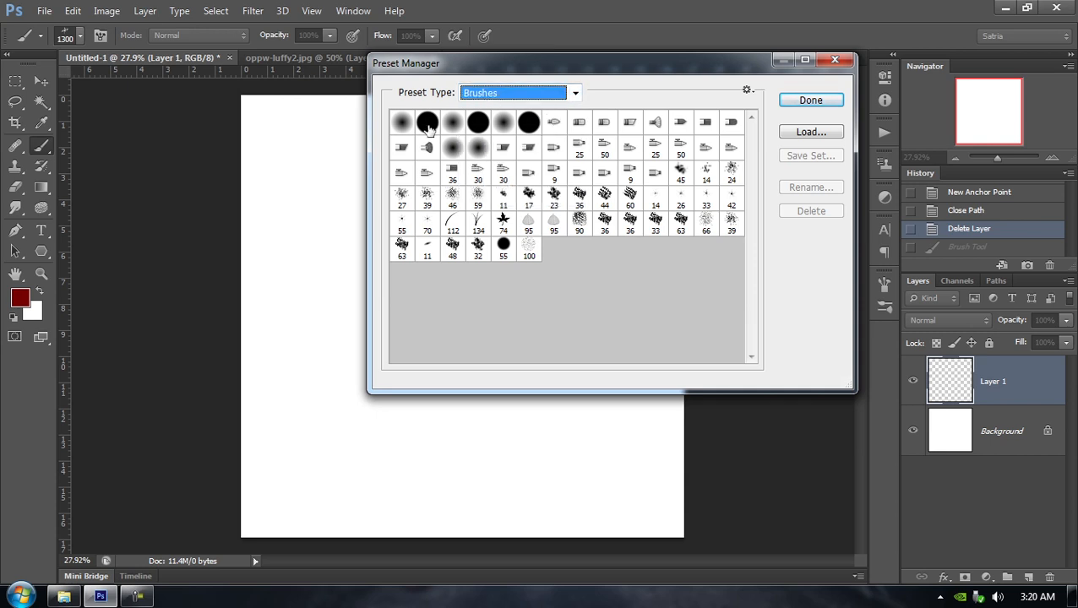
click(428, 124)
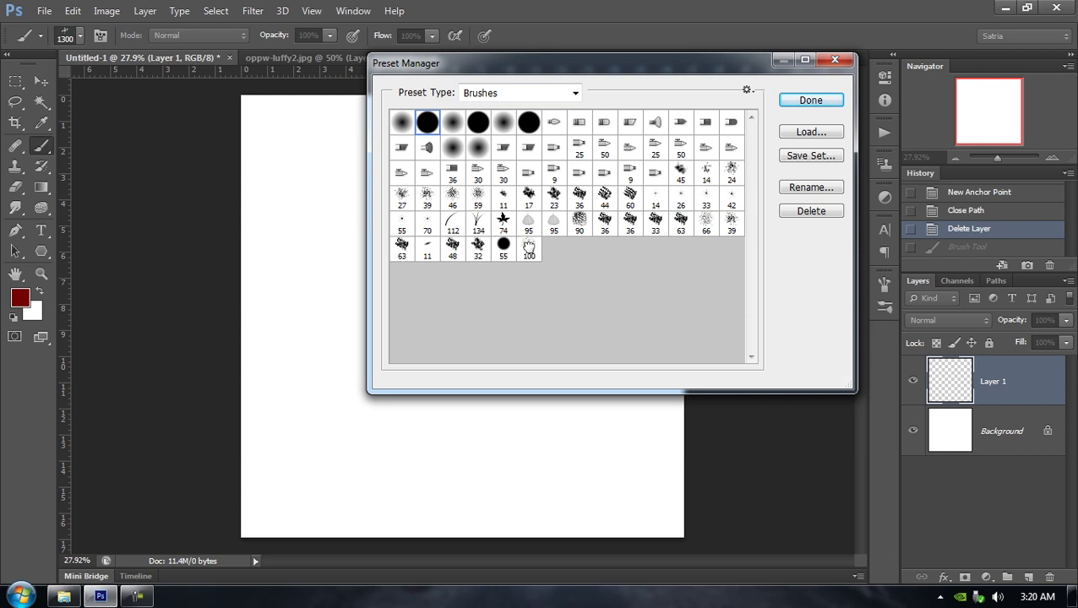
shift+click(530, 251)
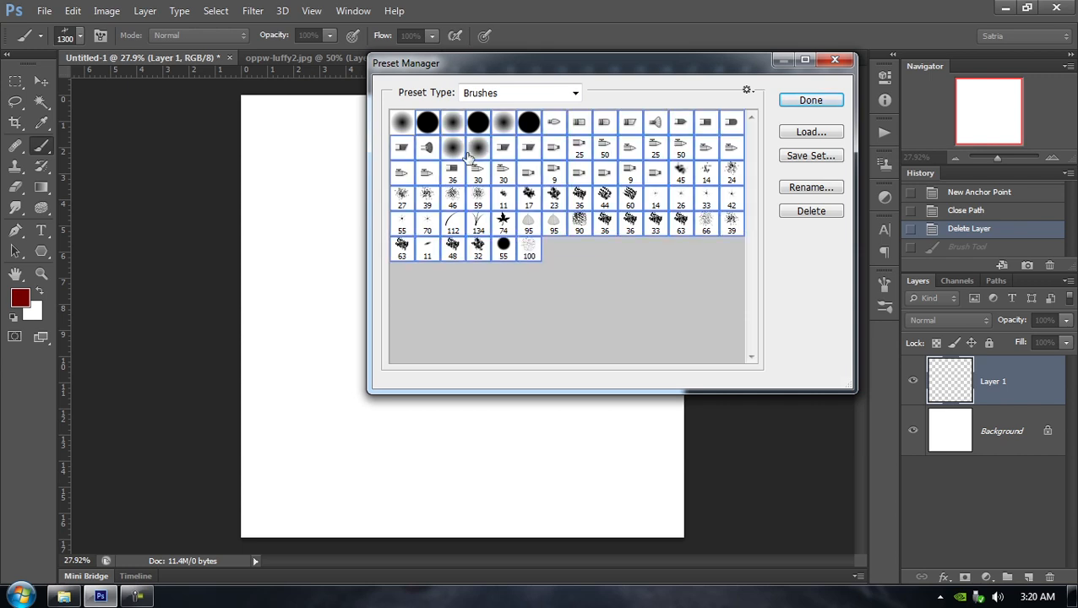
click(811, 211)
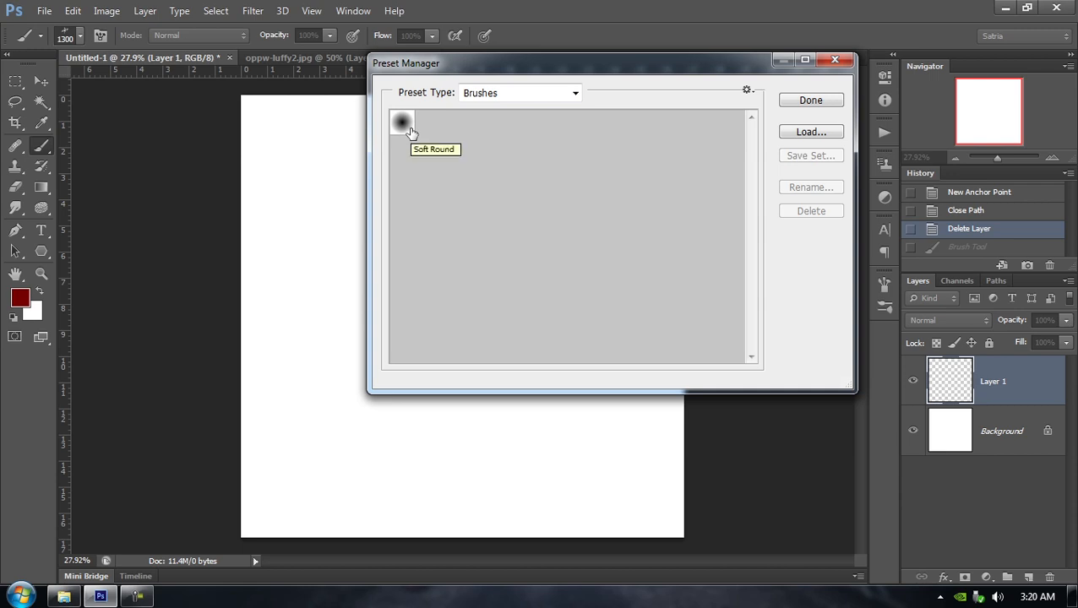
mouse_move(410, 133)
mouse_down()
mouse_move(433, 176)
mouse_move(368, 238)
mouse_move(323, 349)
mouse_move(492, 297)
mouse_move(448, 429)
mouse_move(435, 253)
mouse_move(551, 308)
mouse_move(351, 296)
mouse_move(342, 309)
mouse_move(488, 312)
mouse_move(604, 291)
mouse_move(417, 315)
mouse_move(437, 200)
mouse_up()
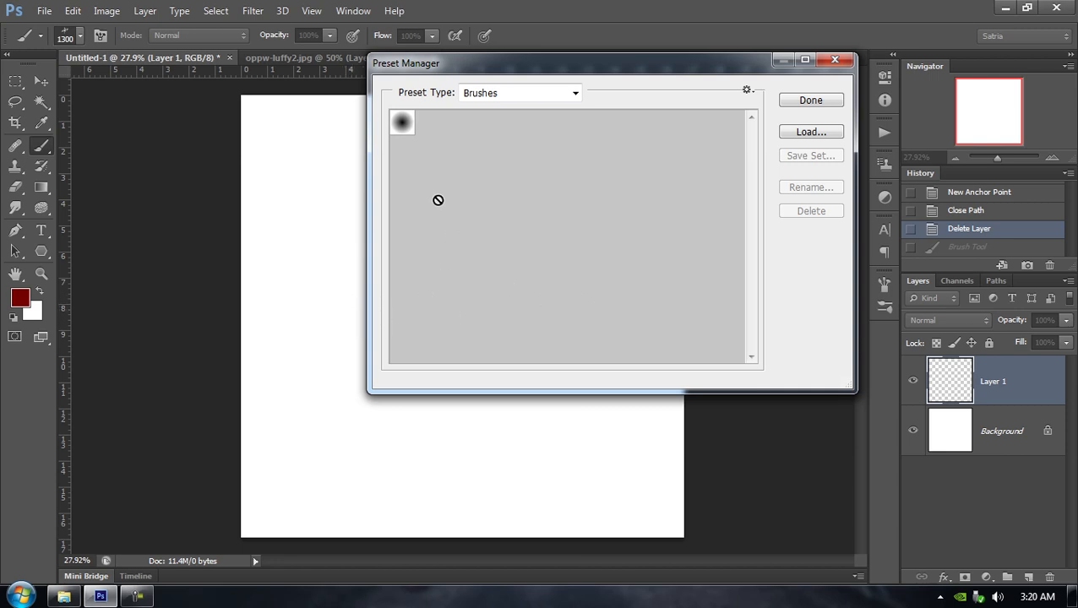
mouse_move(430, 307)
mouse_down()
mouse_move(418, 127)
mouse_move(403, 128)
mouse_up()
click(823, 102)
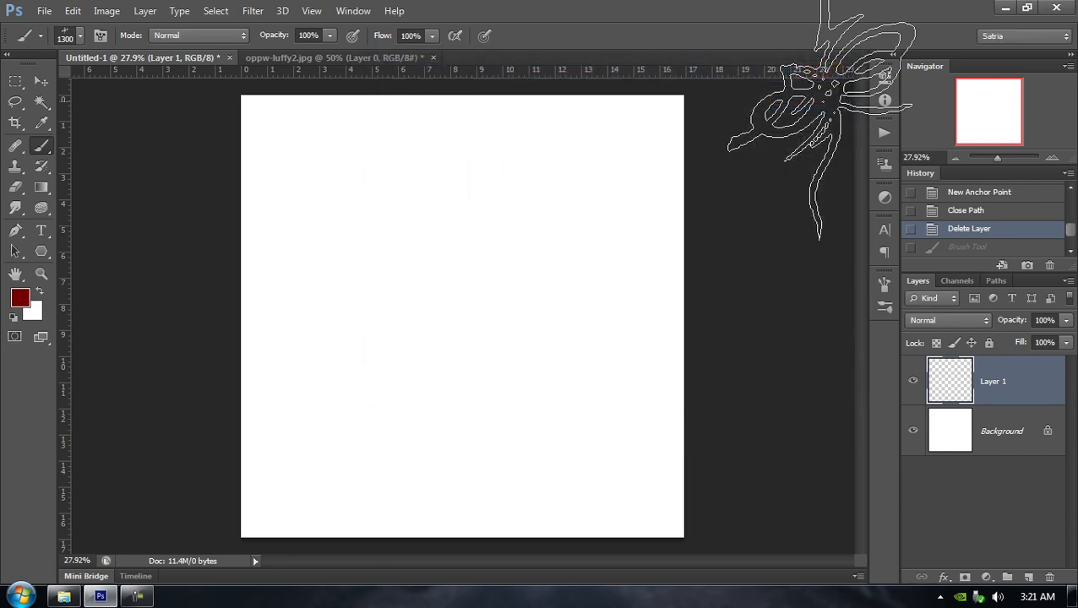
click(79, 36)
click(724, 12)
click(79, 36)
click(41, 154)
click(588, 25)
Draw three dark red triangles of different sizes diagonally across the canvas with the three-sided Polygon tool
click(41, 251)
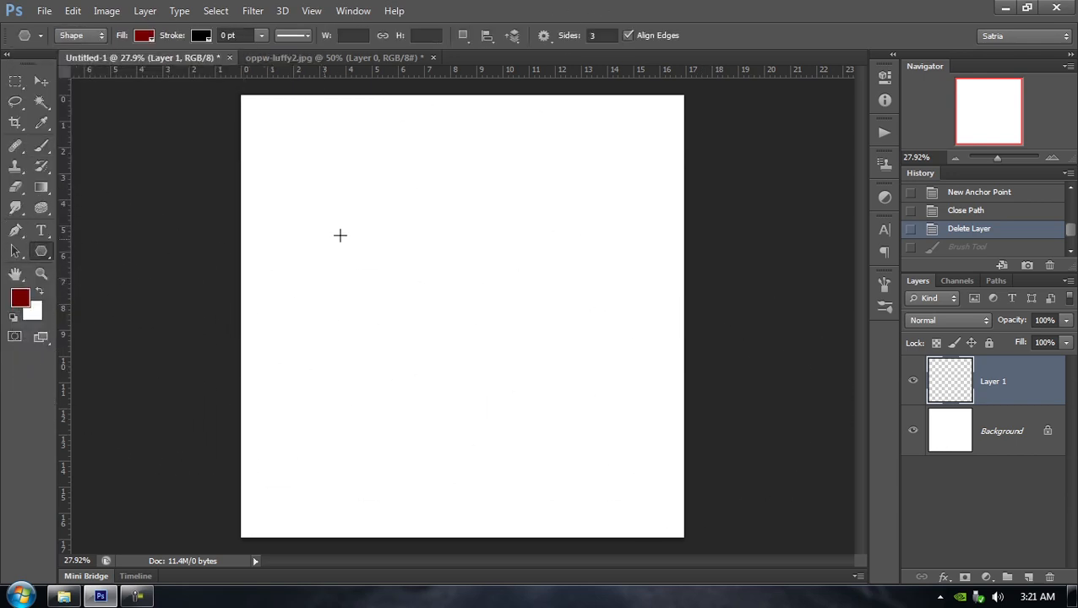
drag(347, 202, 406, 196)
drag(418, 281, 440, 324)
drag(538, 350, 510, 430)
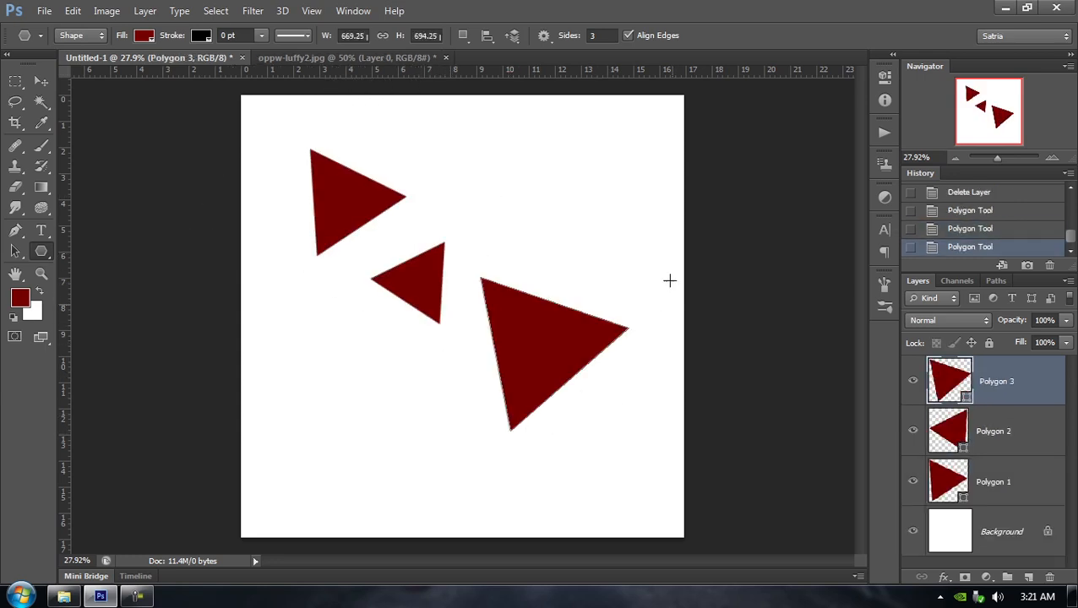
Define the three triangles as a new brush preset named "tuto"
click(82, 12)
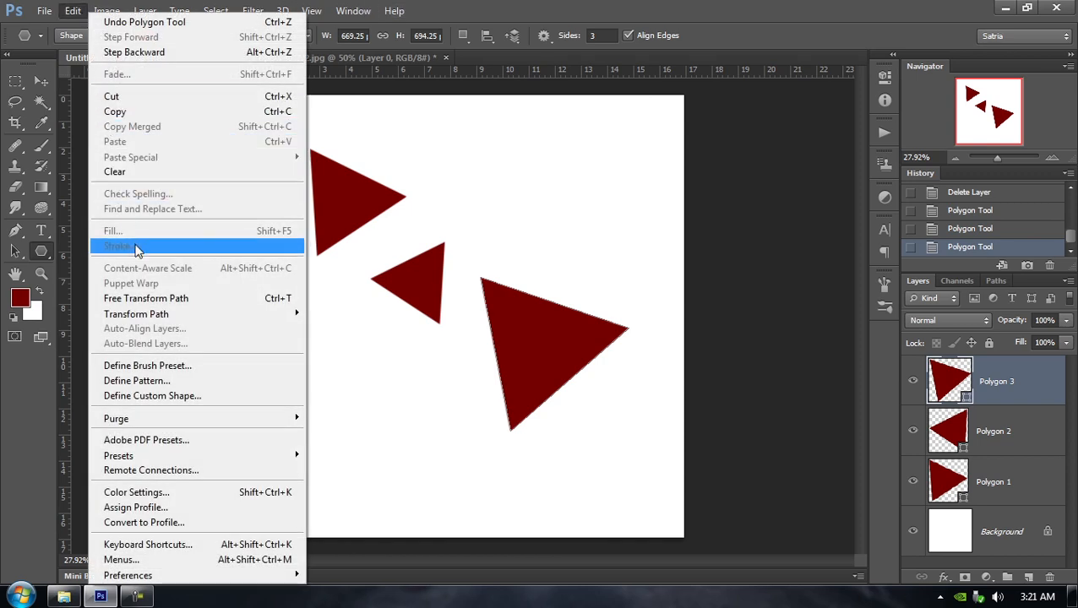
click(166, 370)
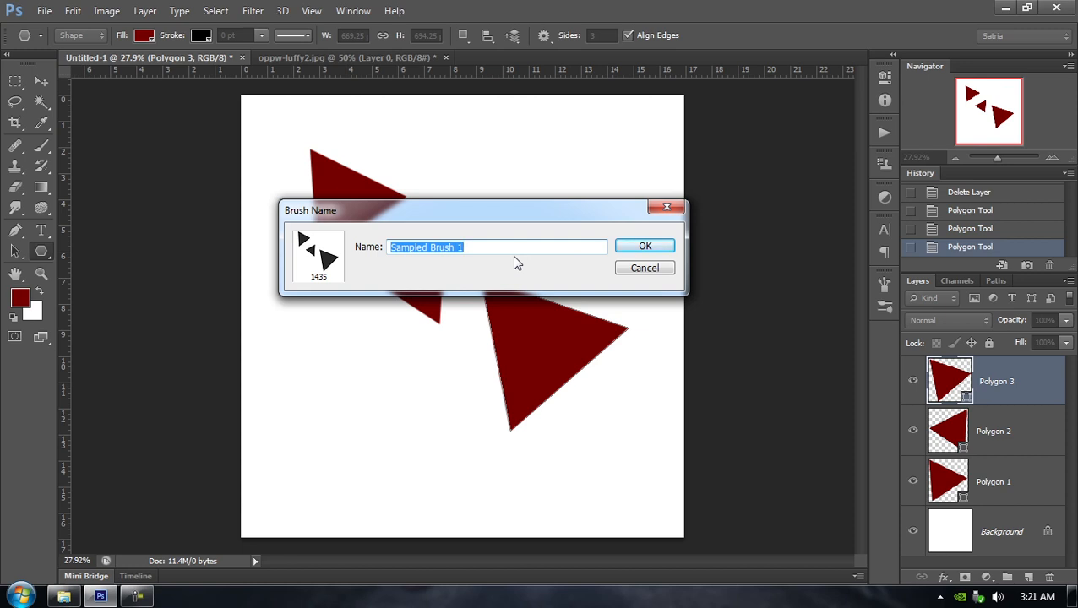
text(tuto)
key(Return)
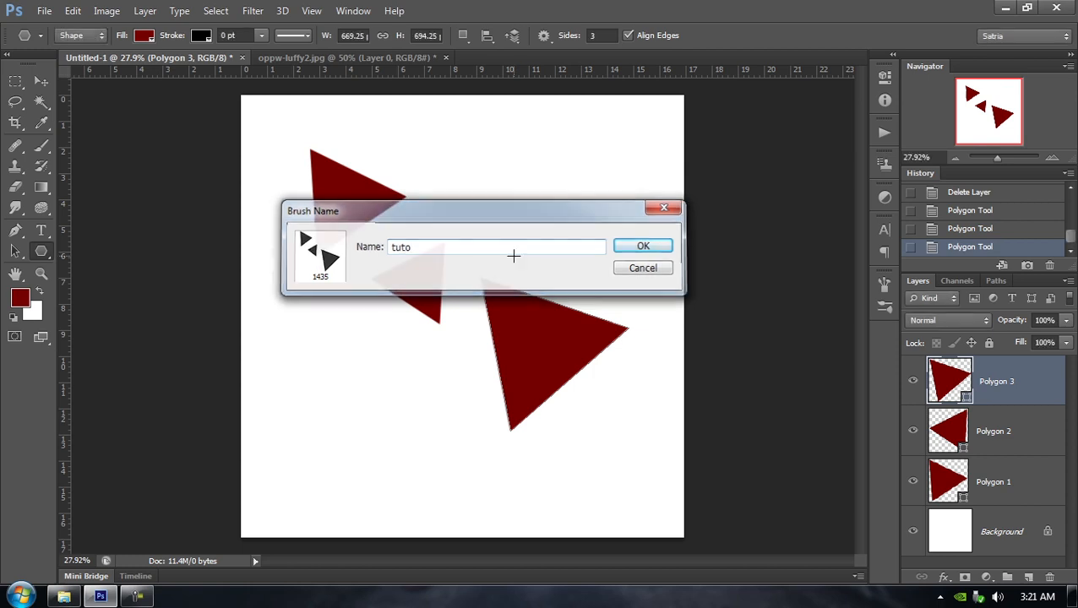
Delete the three triangle layers and add a new empty layer above the Background
key(Delete)
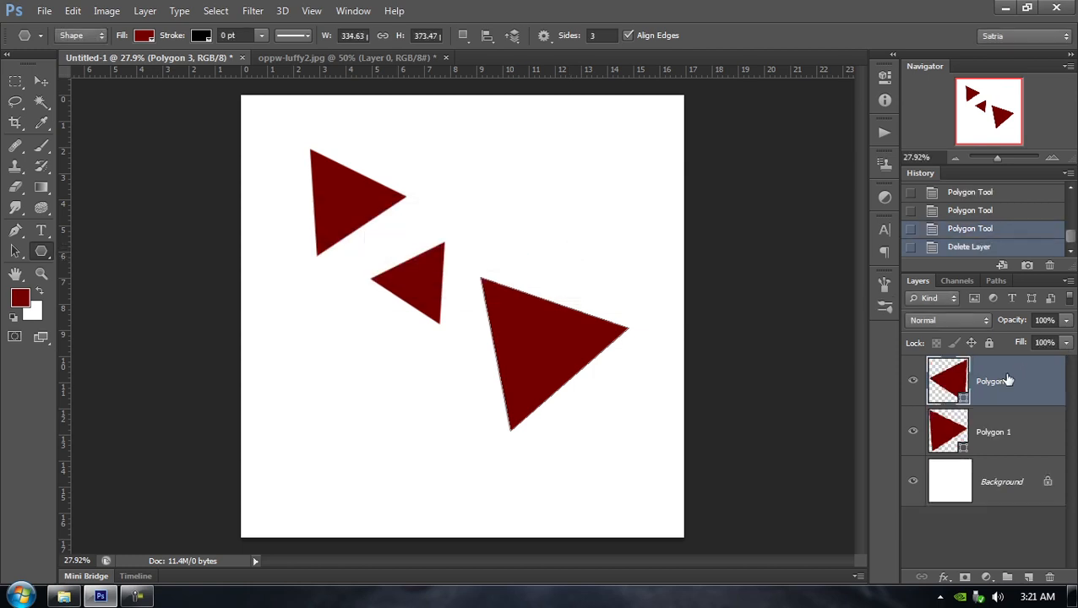
key(Delete)
key(Delete)
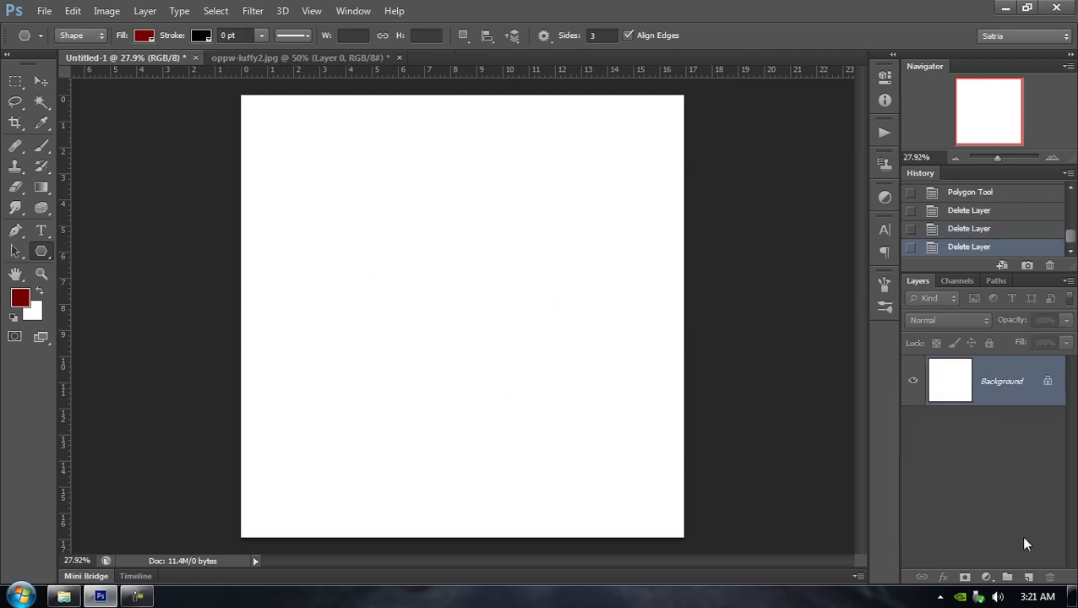
click(1027, 578)
Activate the Brush tool and choose the custom triangle brush at 1435 px
click(42, 146)
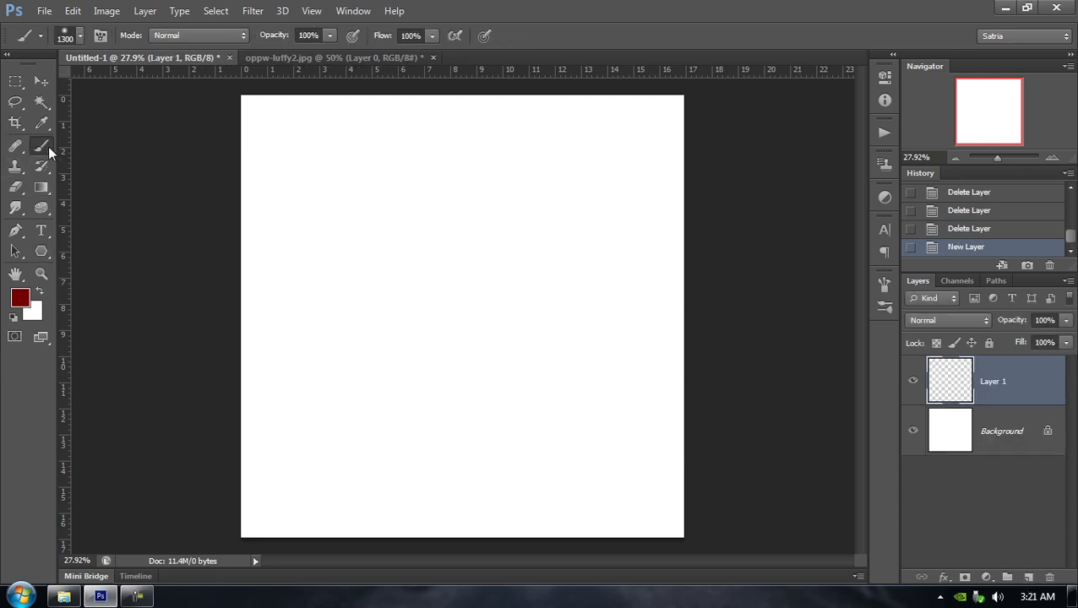
right_click(424, 382)
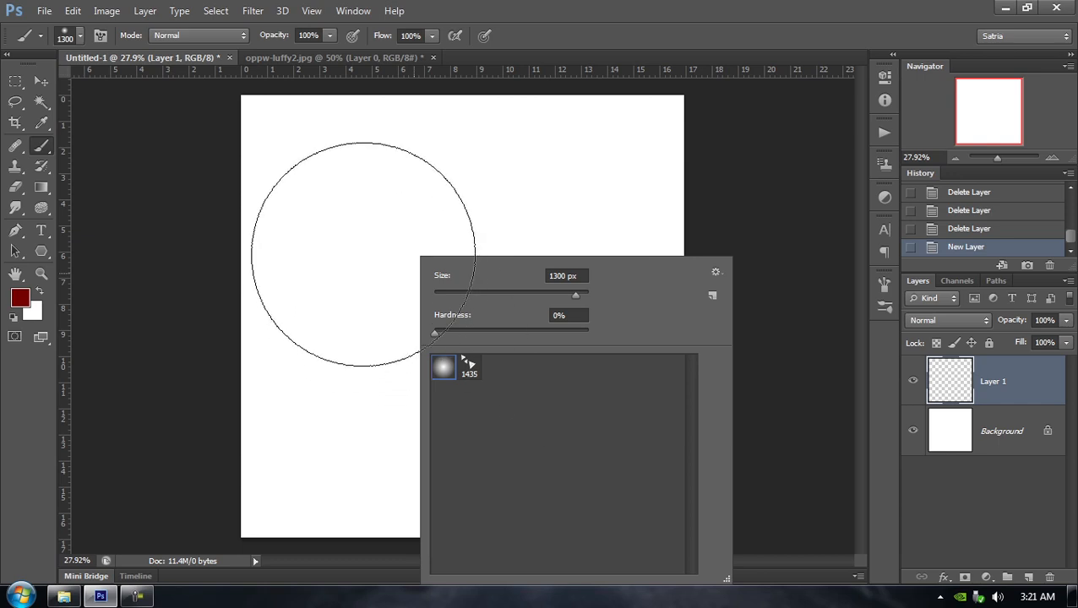
click(73, 11)
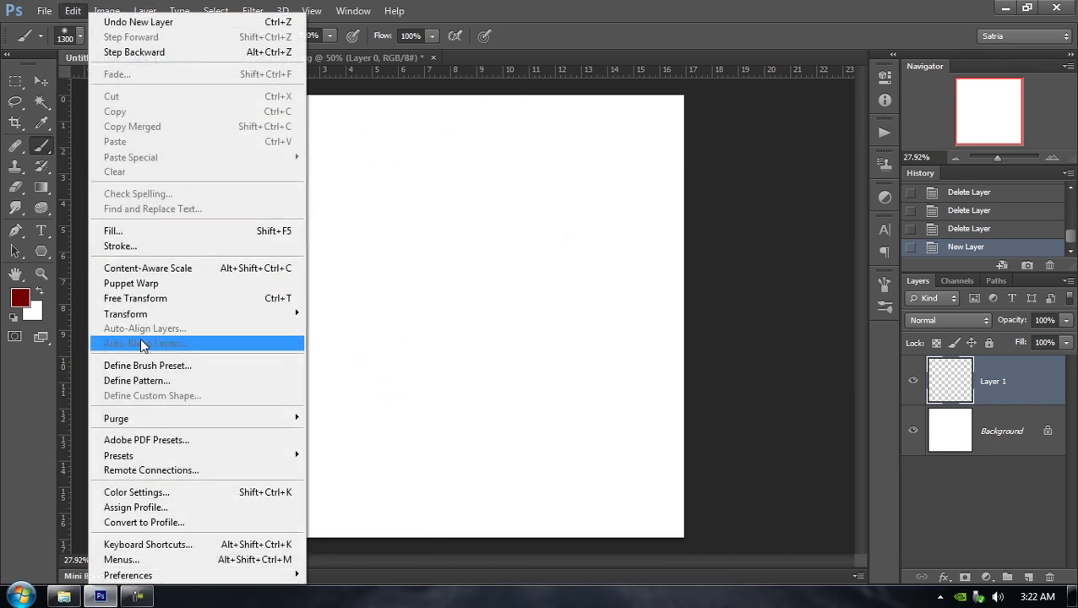
click(665, 3)
right_click(464, 301)
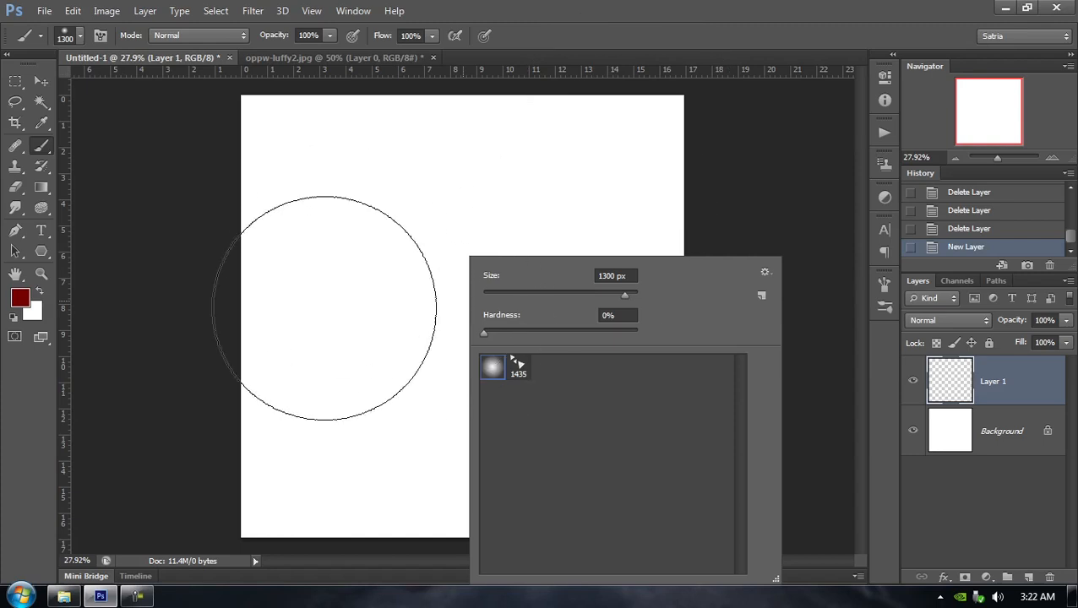
click(517, 366)
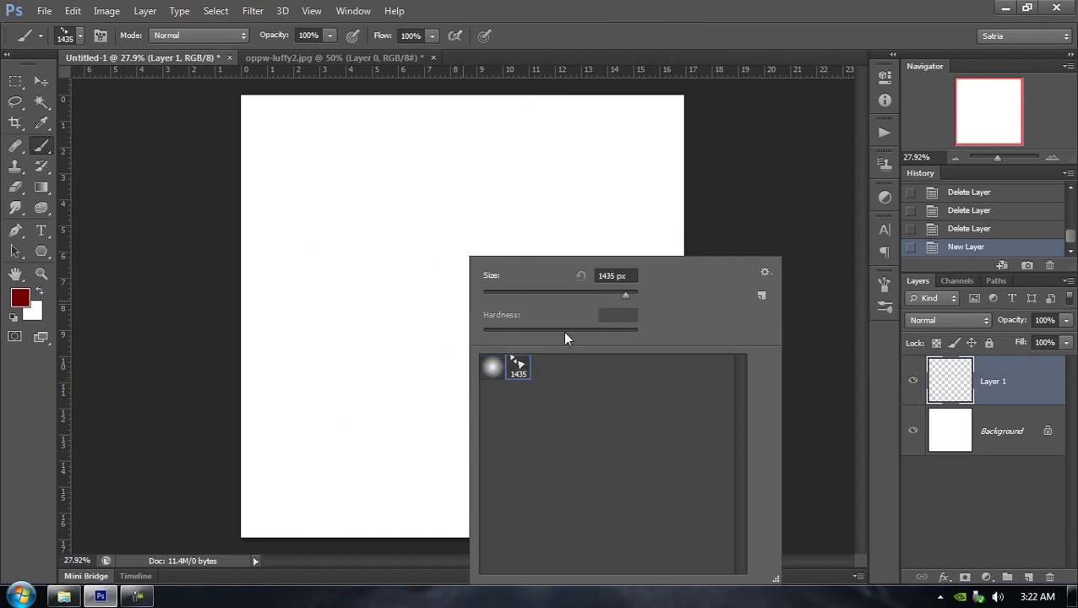
Switch back to the soft round brush and set its size to 99 px with 0% hardness
click(488, 370)
click(484, 333)
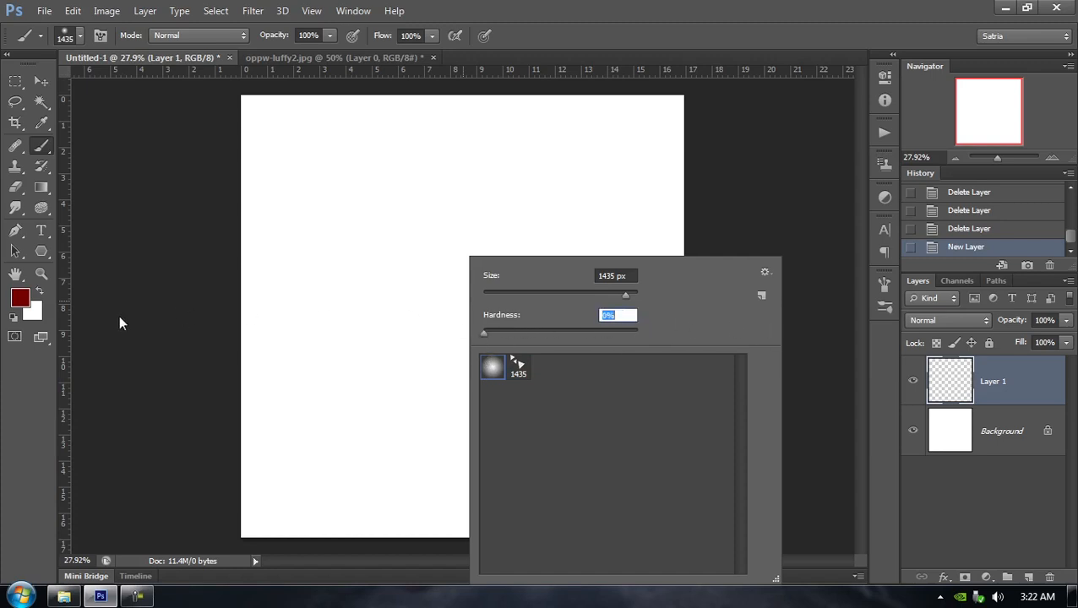
drag(648, 318, 477, 331)
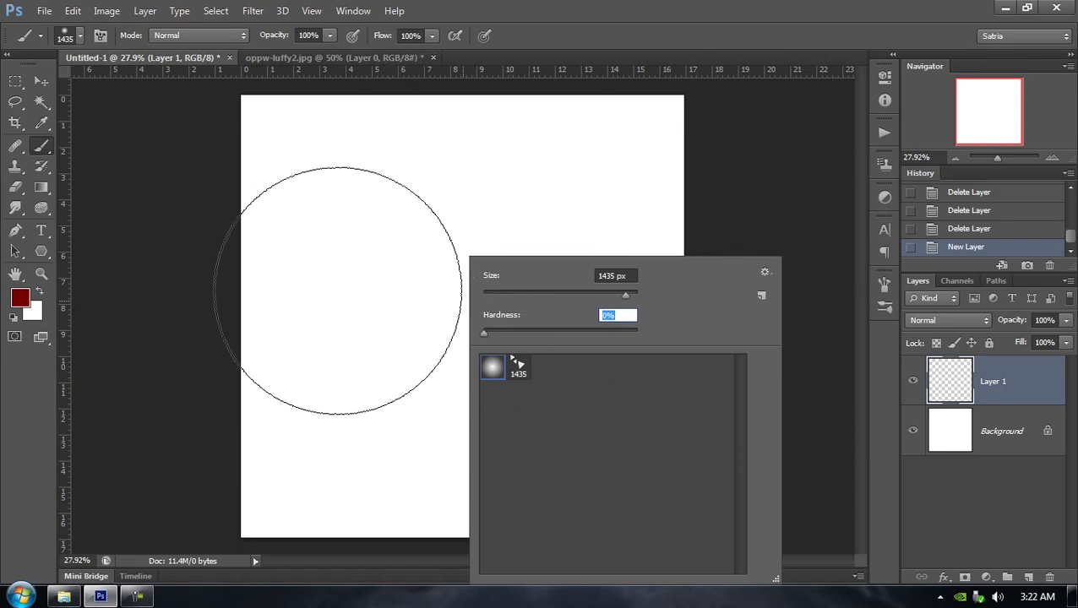
click(558, 294)
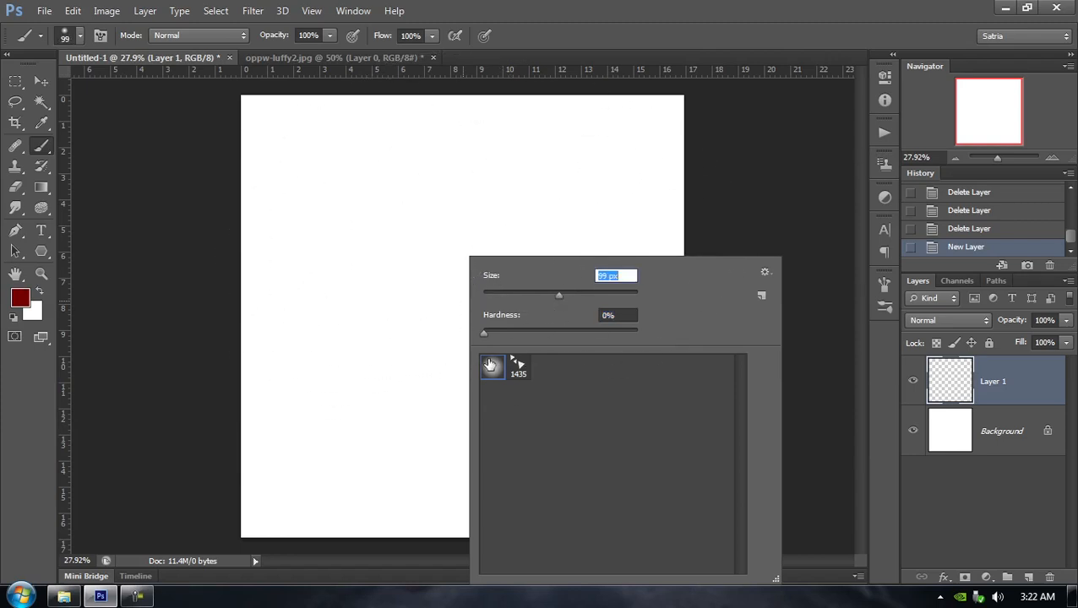
click(677, 5)
Reset the brushes to the default set, choosing to save the current brushes before they are replaced
right_click(454, 252)
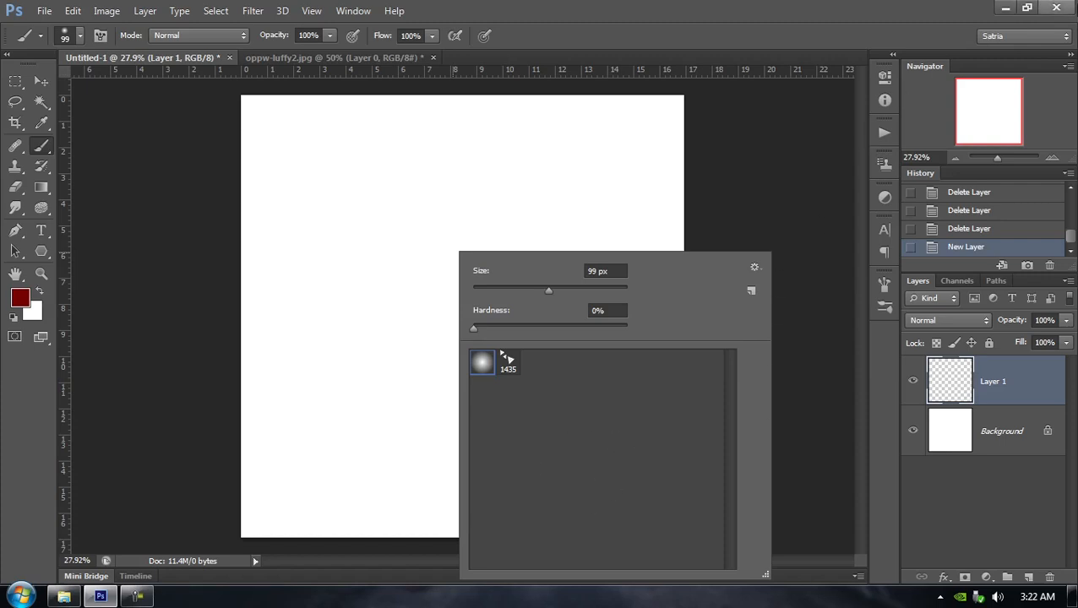
click(629, 7)
right_click(379, 302)
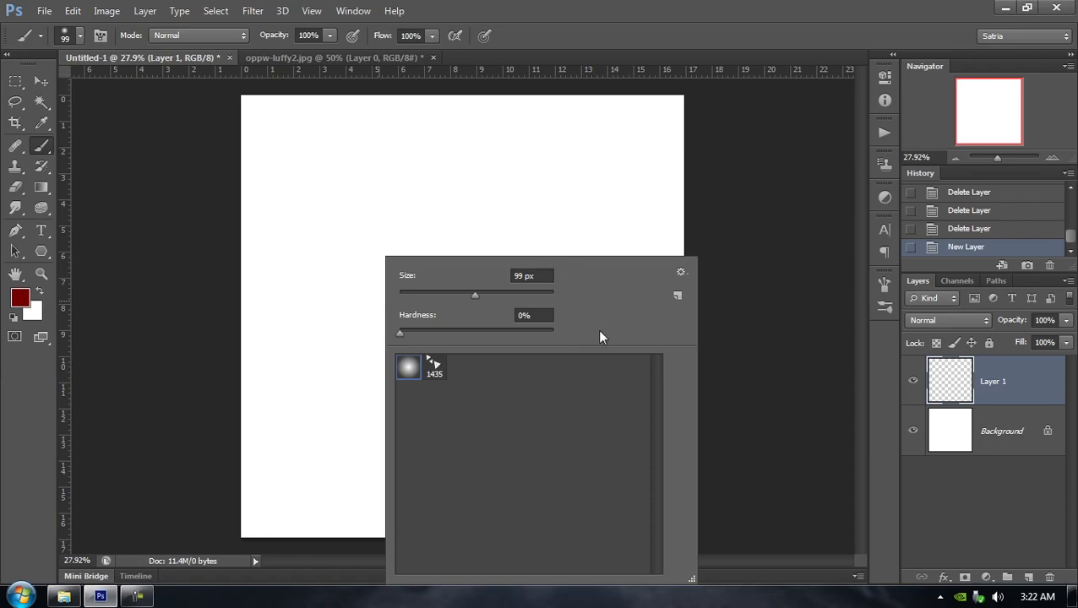
click(680, 274)
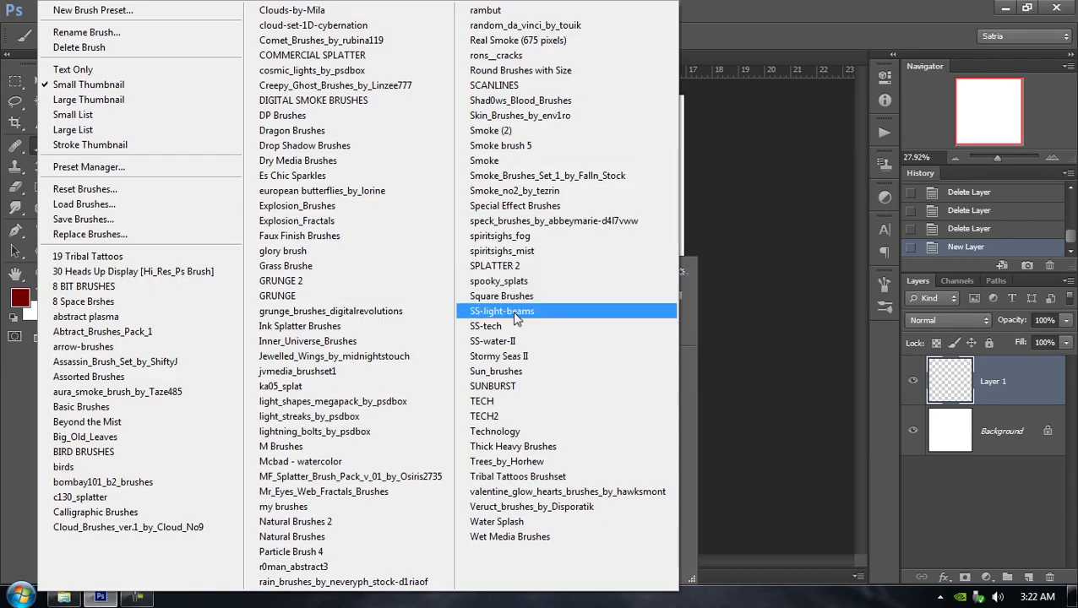
click(85, 190)
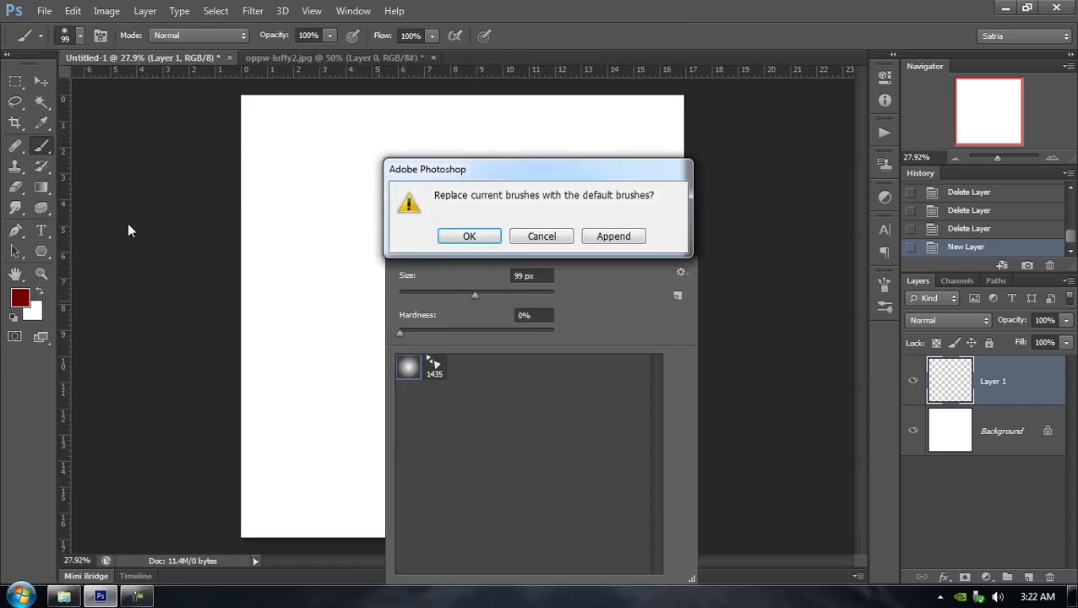
click(469, 237)
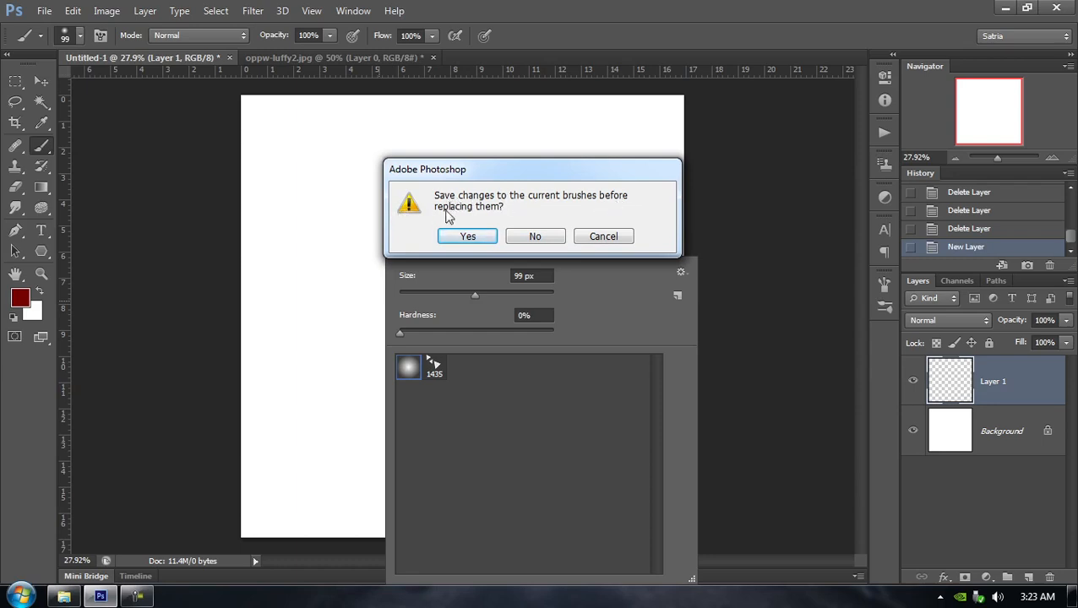
click(460, 239)
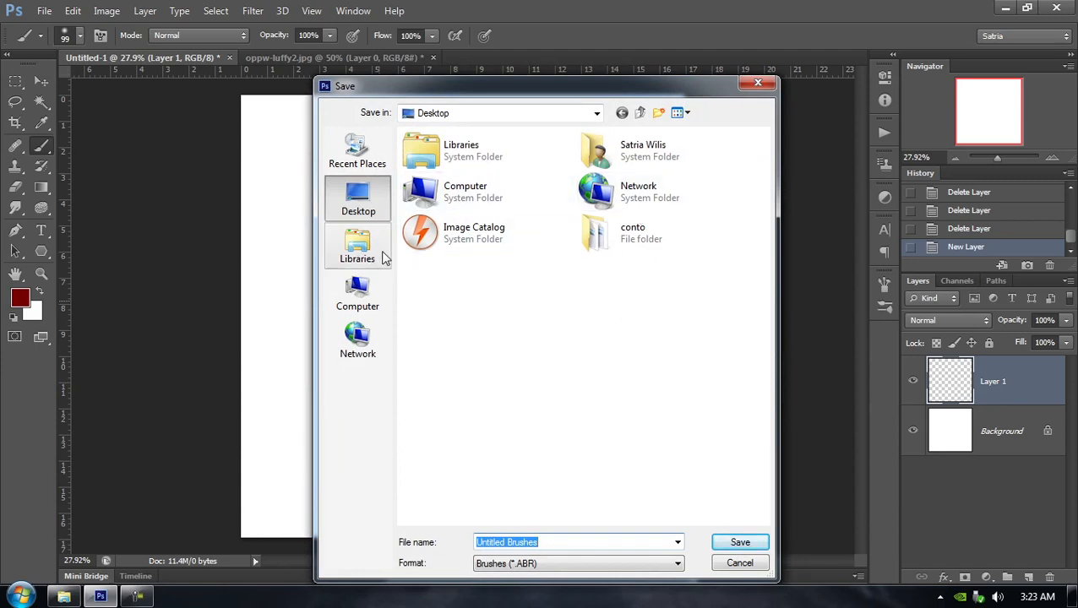
Set the brush file's save location to the Presets\Brushes folder of Adobe Photoshop CS6 (64 Bit) under Program Files on drive C
click(357, 289)
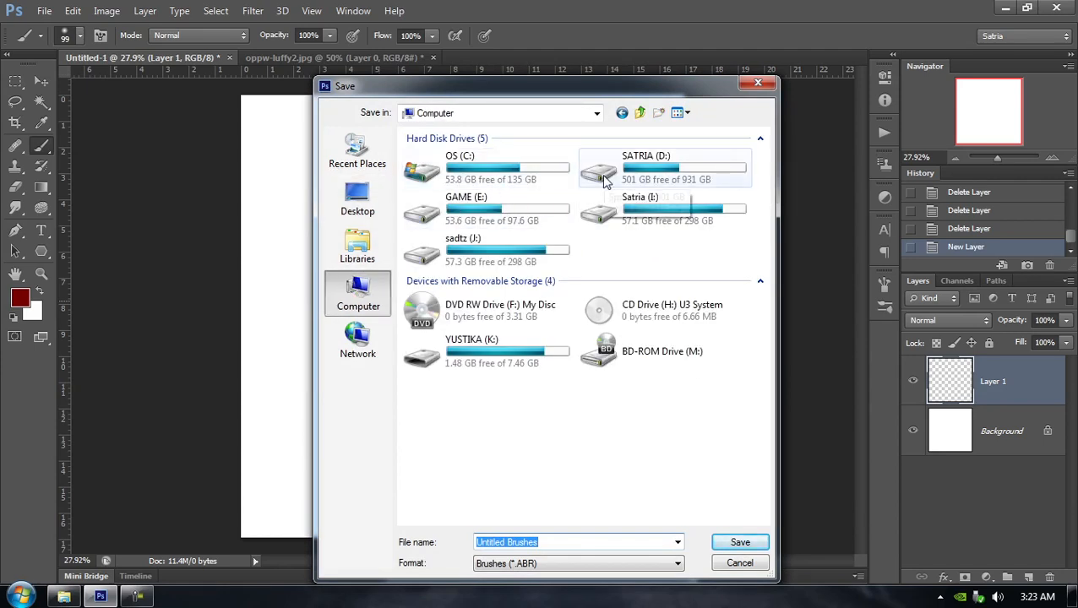
double_click(516, 181)
double_click(445, 214)
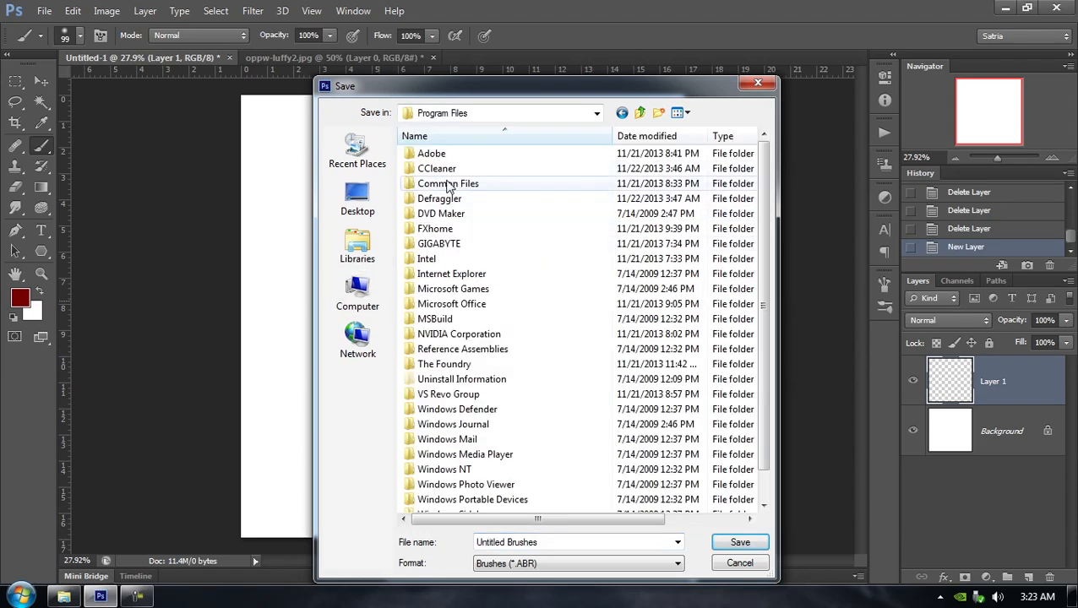
double_click(443, 153)
double_click(462, 198)
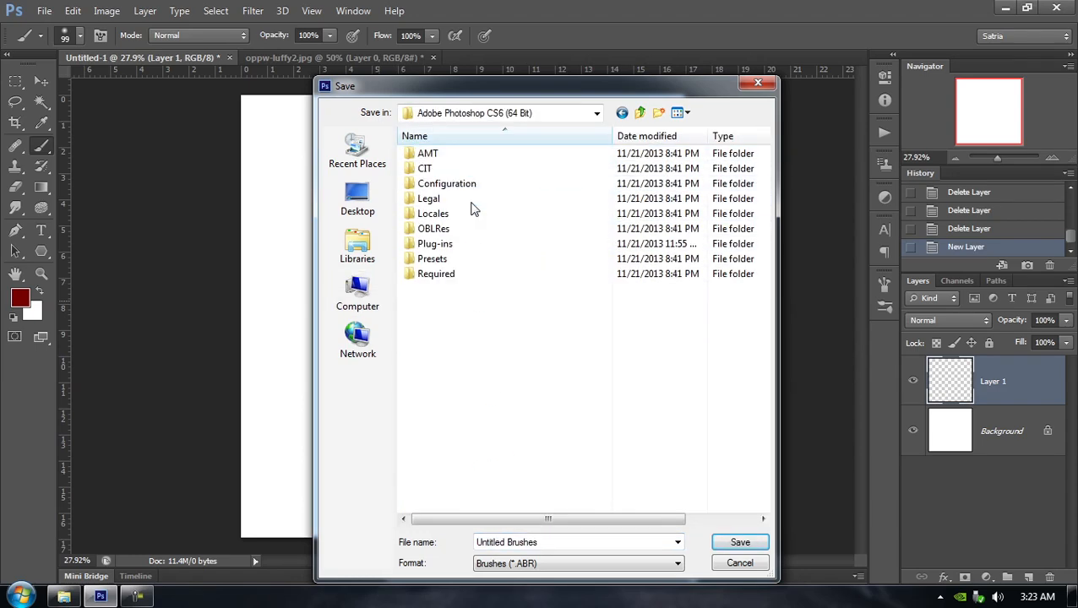
double_click(432, 260)
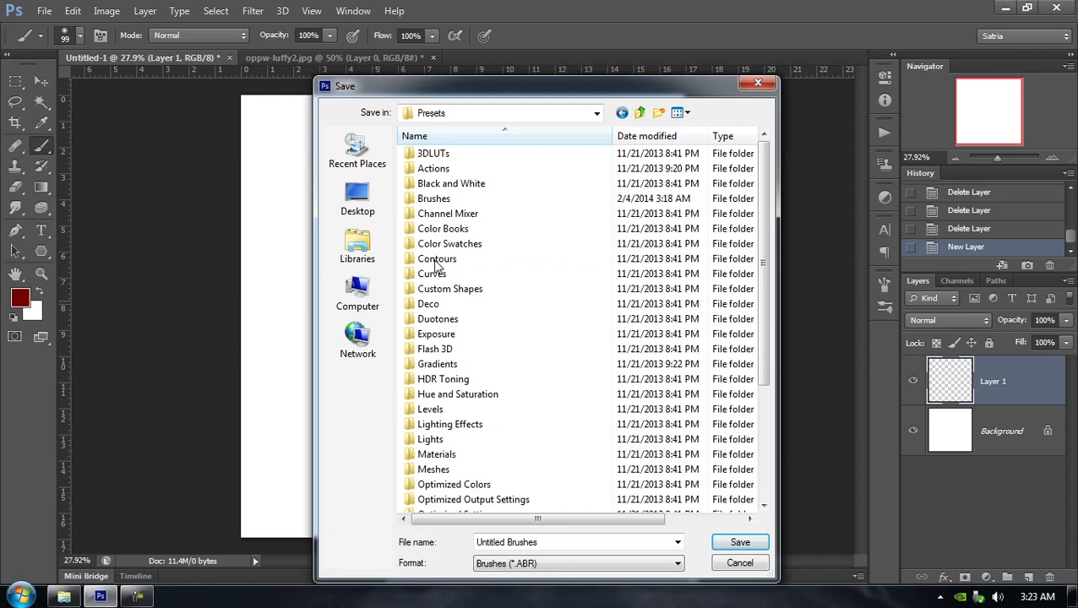
double_click(435, 199)
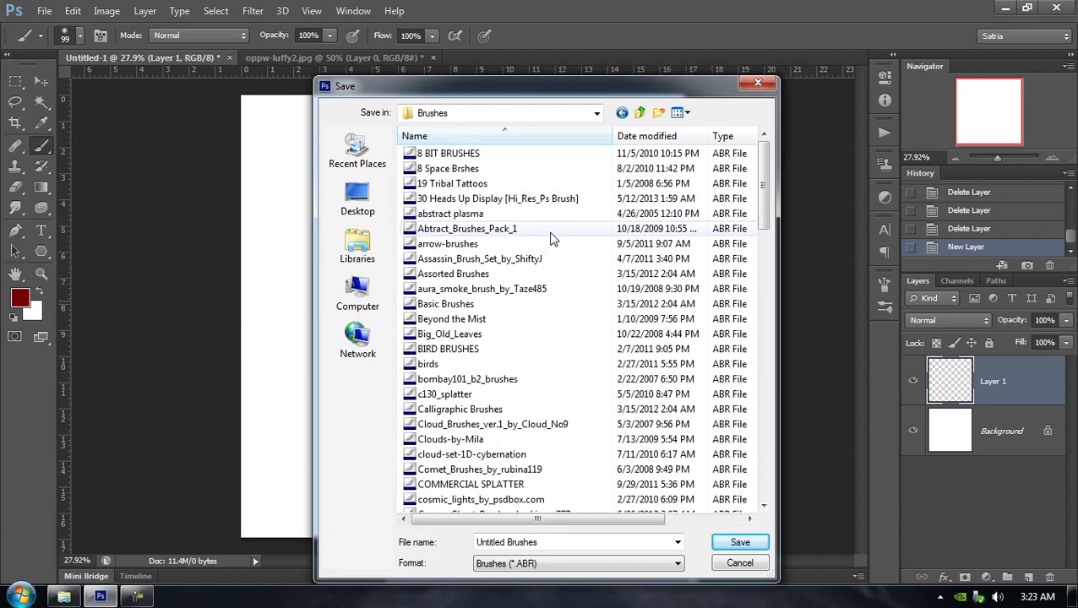
Save the current brush set to the Desktop instead, naming the brush file brush tuto
click(566, 543)
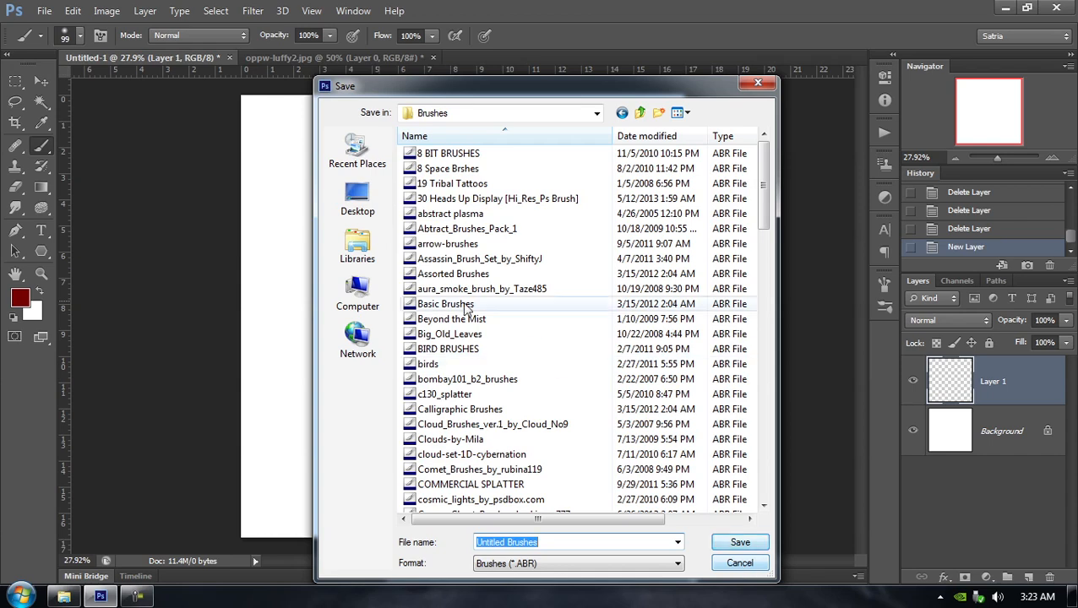
click(356, 204)
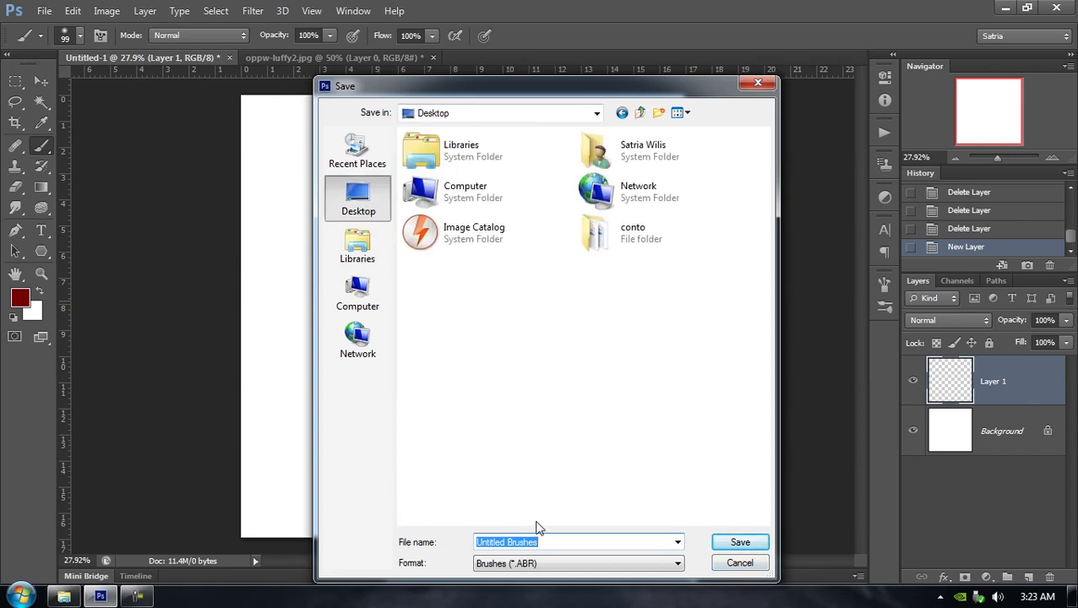
text(my)
key(BackSpace)
key(BackSpace)
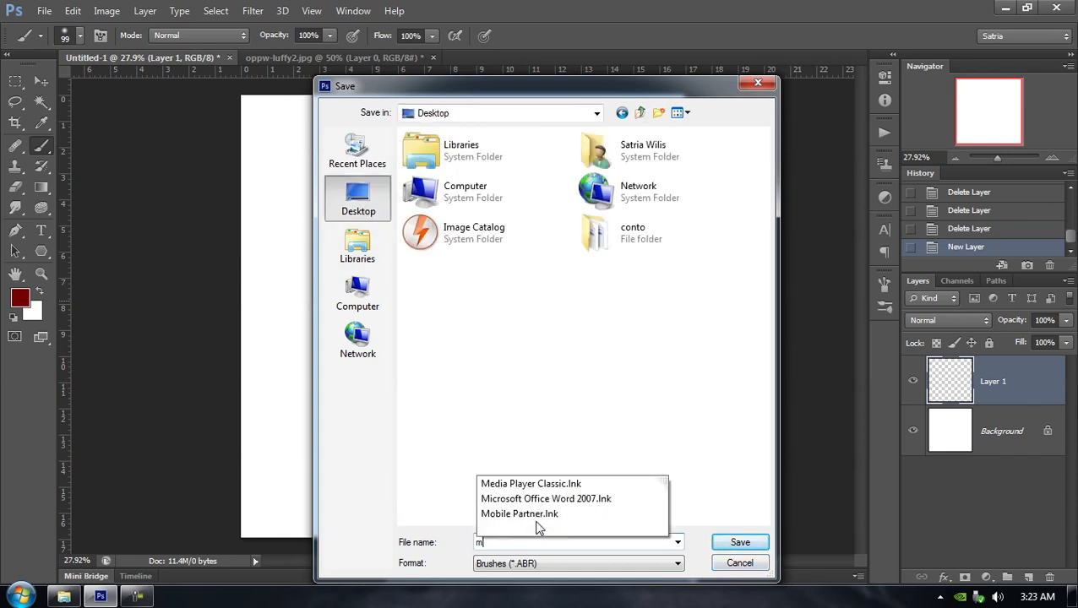
text(brush tuts)
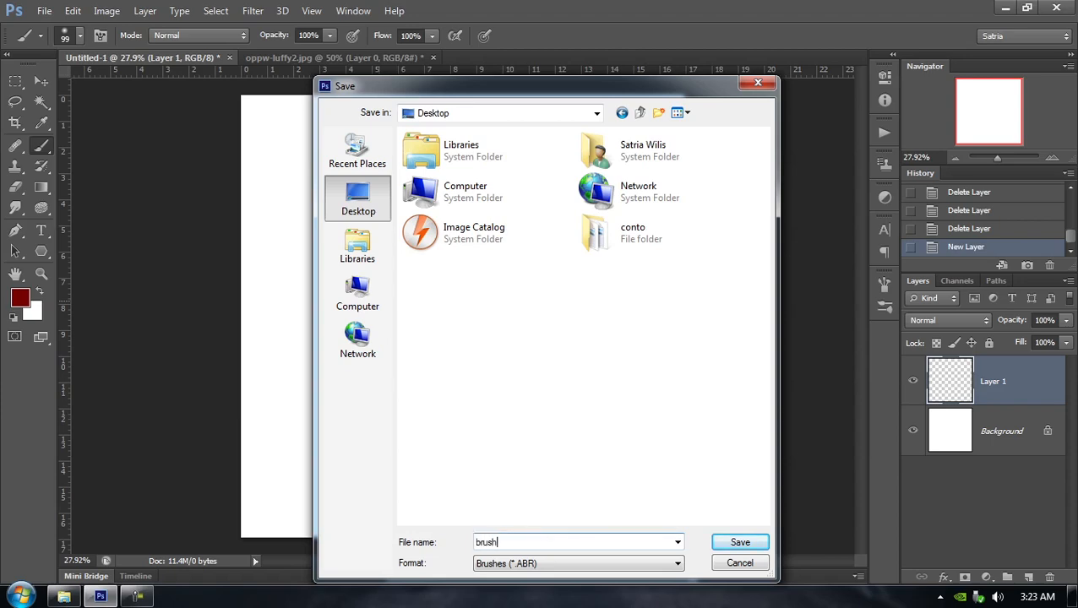
key(Return)
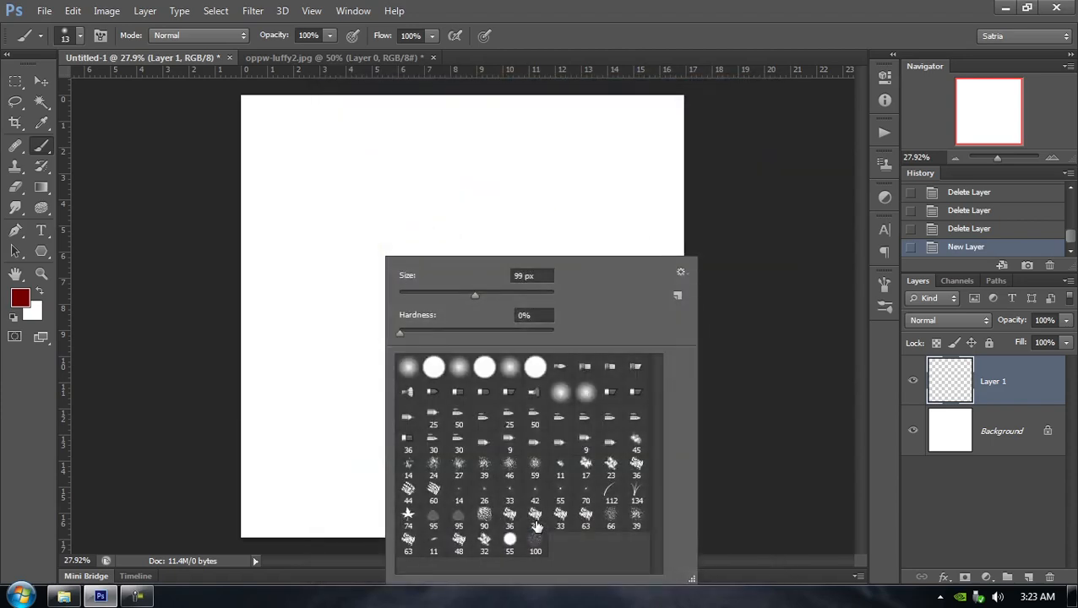
Review the list of installed brush sets and locate the saved brush tuto file on the desktop, returning to Photoshop
click(679, 273)
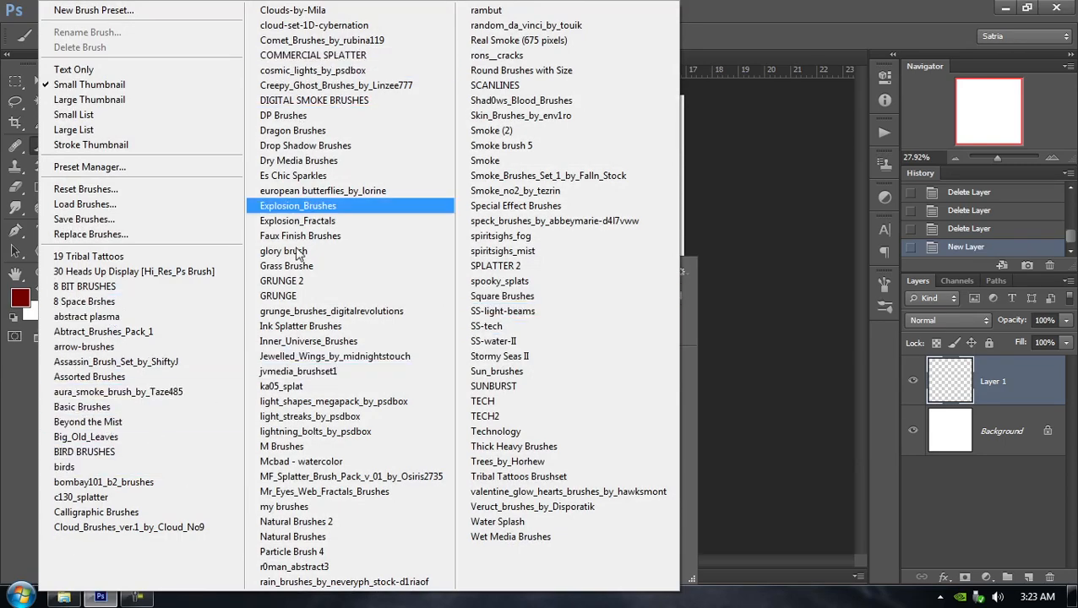
click(772, 3)
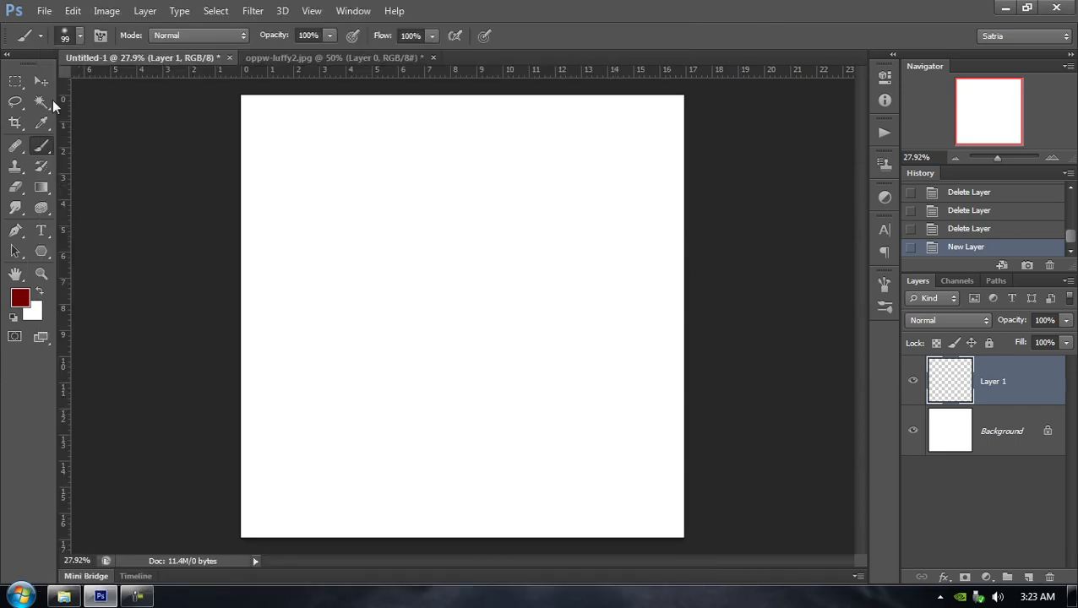
click(1005, 8)
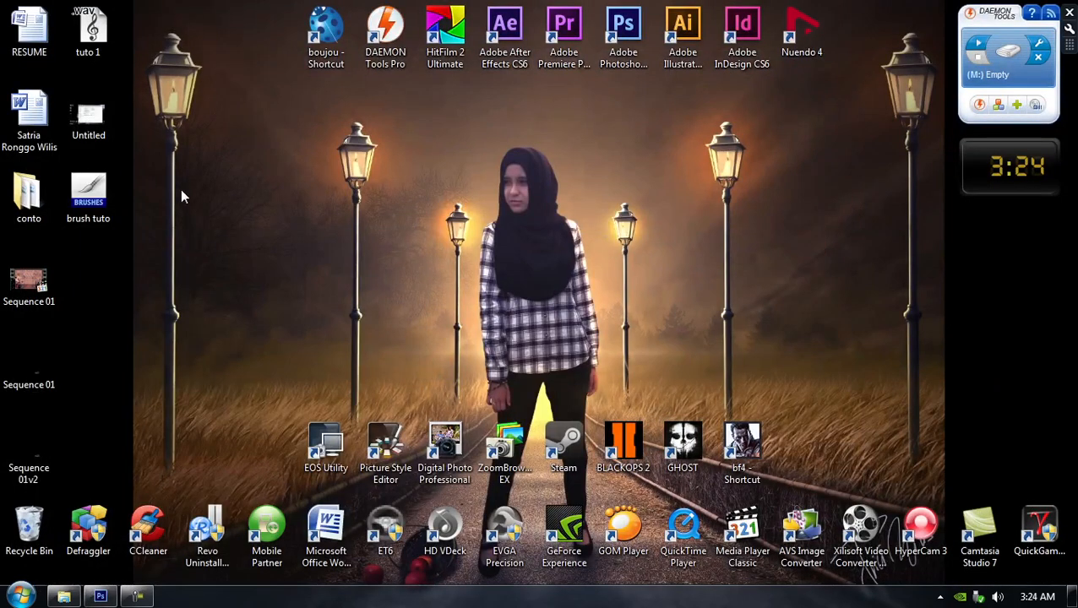
click(88, 196)
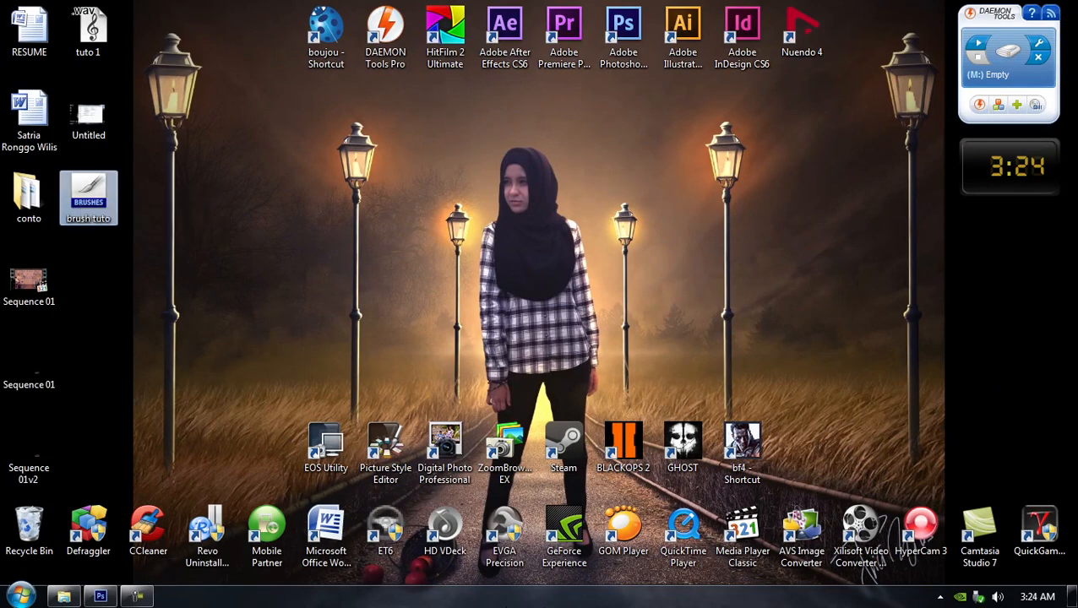
click(100, 596)
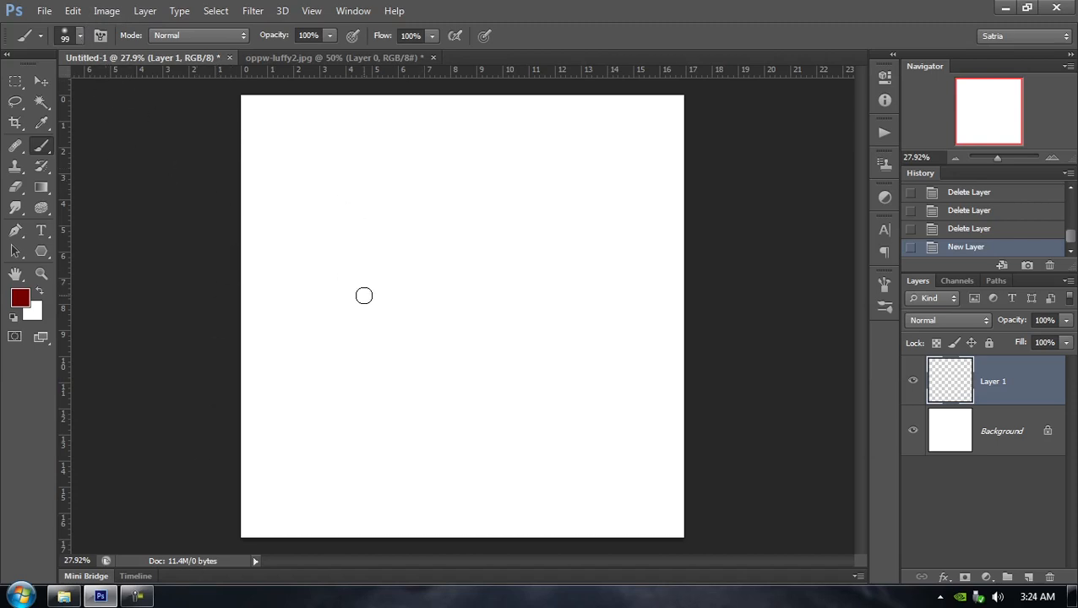
Replace the current brushes with the brush tuto set from the Desktop
click(79, 36)
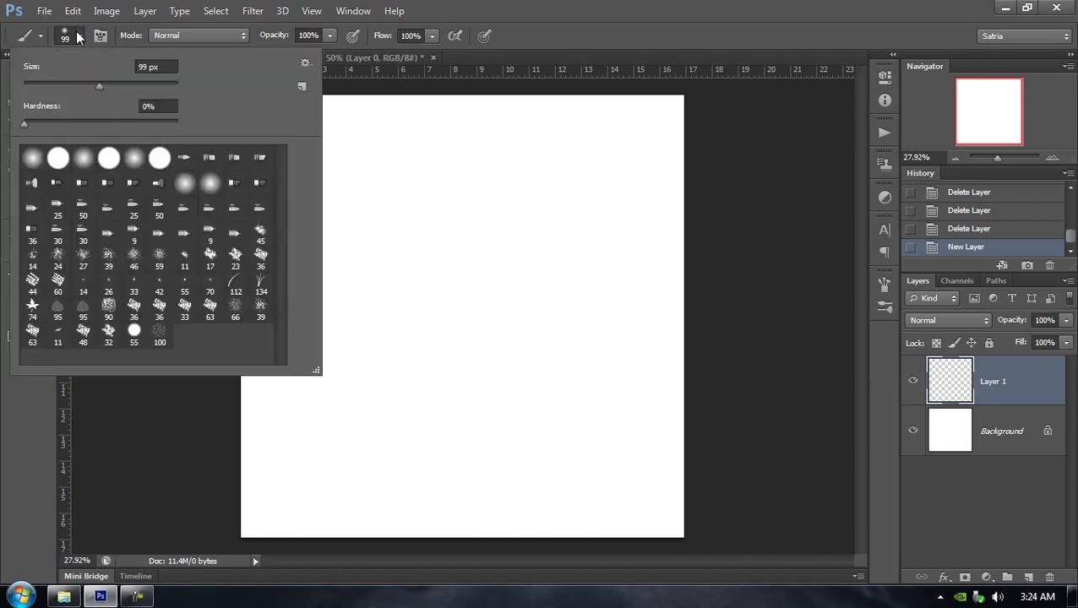
click(306, 62)
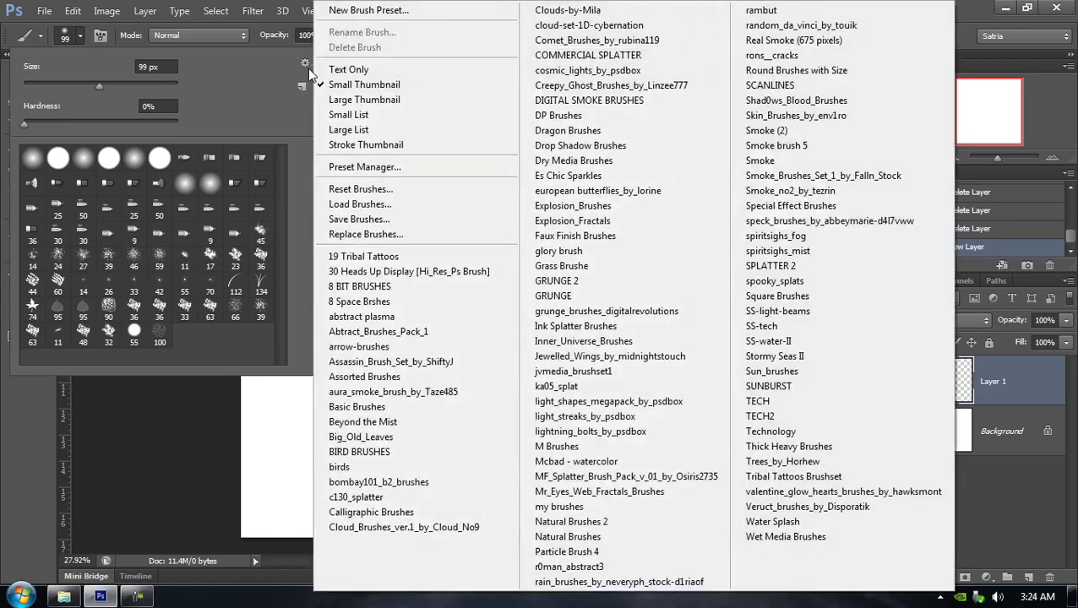
click(385, 243)
click(450, 281)
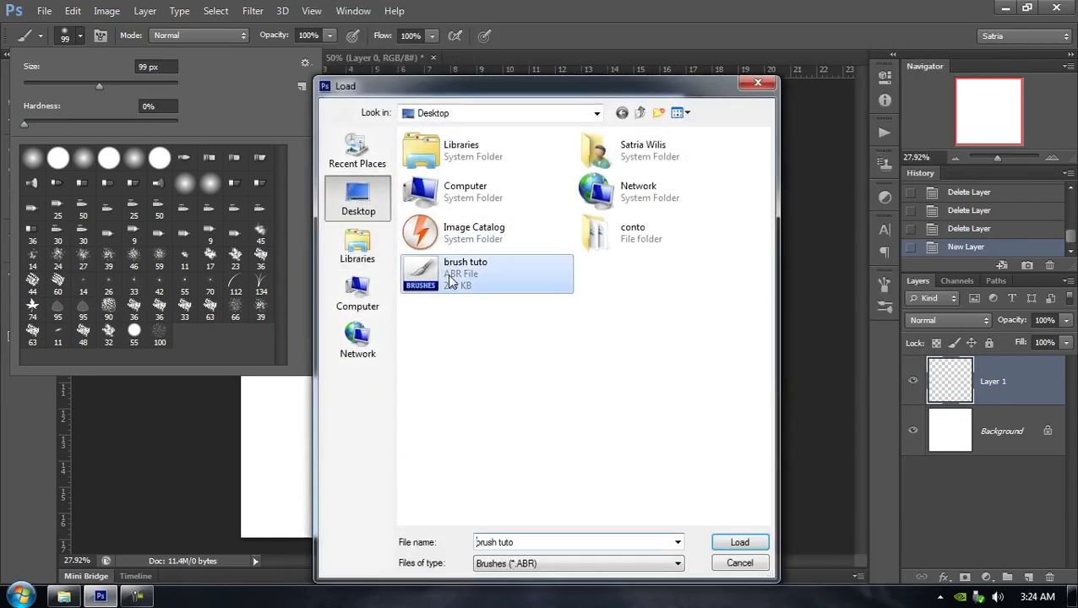
click(740, 542)
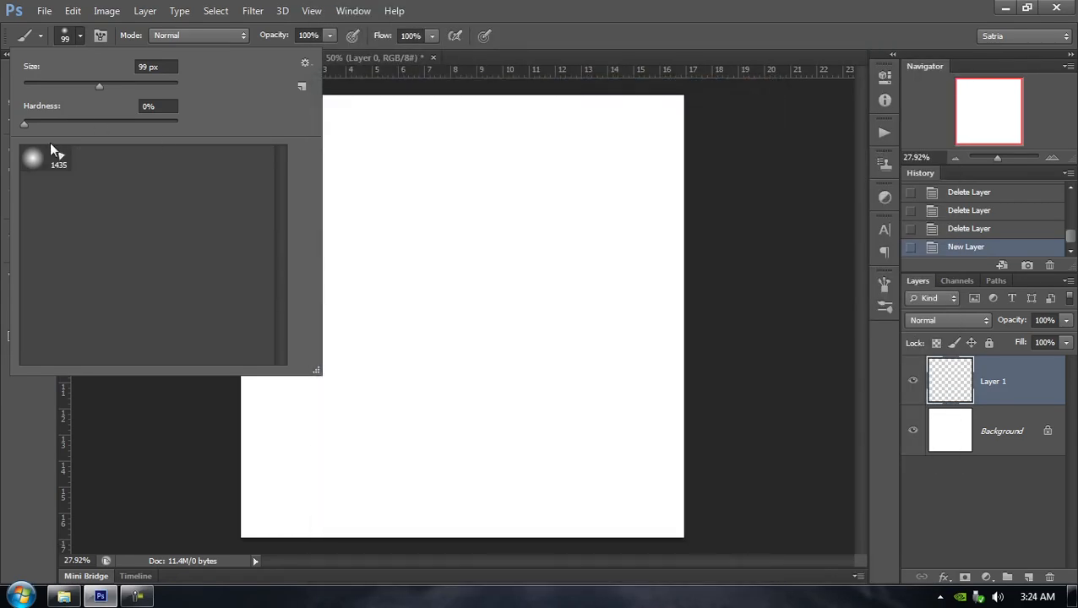
Choose the 1435 px triangle brush, stamp it once on Layer 1 and undo the stamp
click(50, 149)
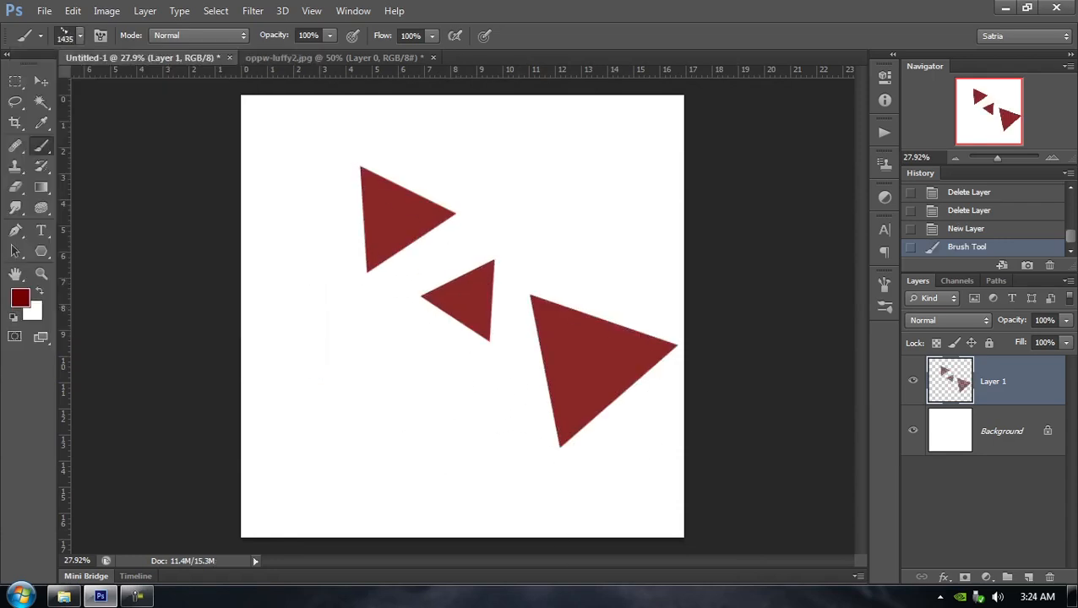
key(ctrl+z)
key(ctrl+z)
key(ctrl+z)
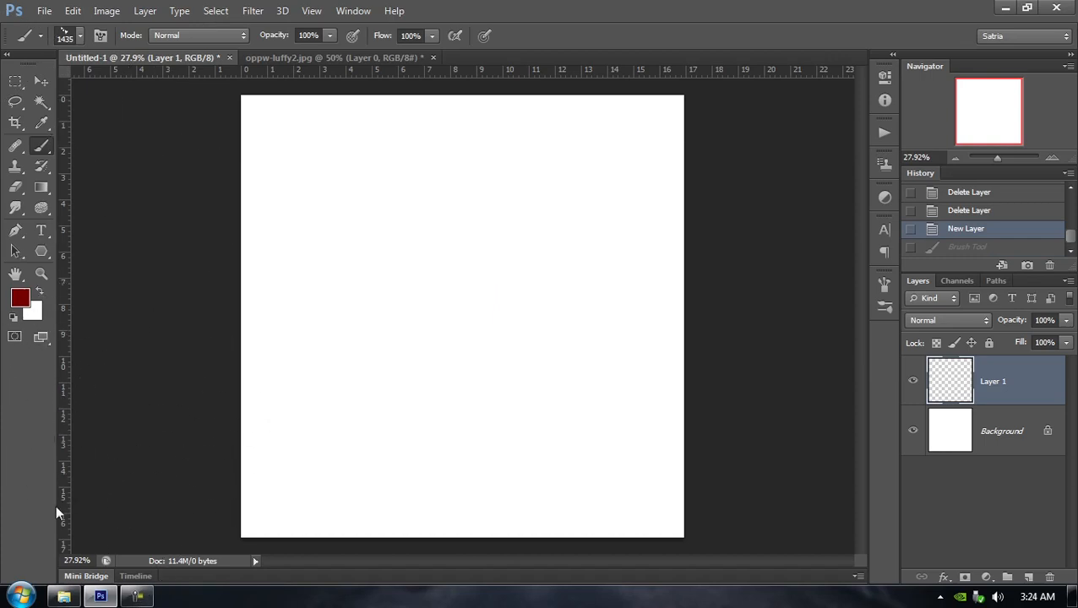
Browse to the Program Files folder on drive C in Windows Explorer and return to Photoshop
click(20, 594)
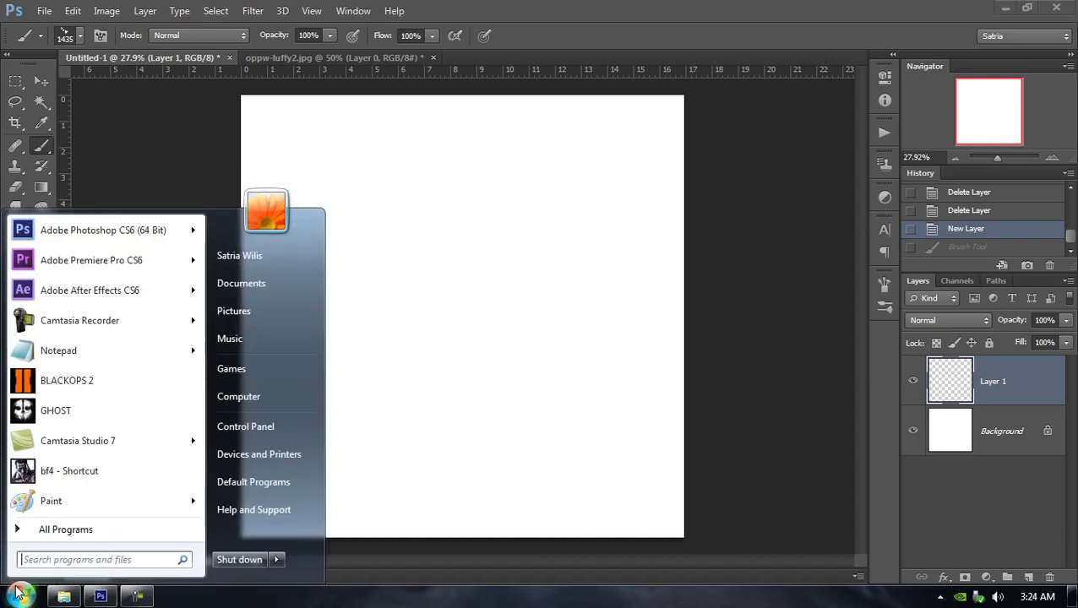
click(234, 397)
double_click(616, 123)
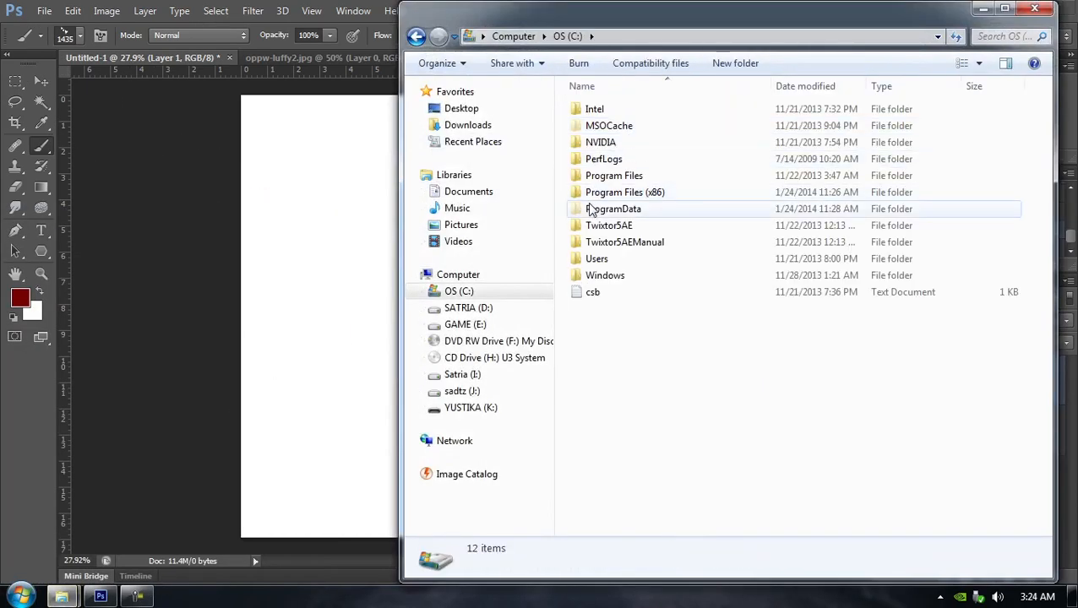
double_click(614, 176)
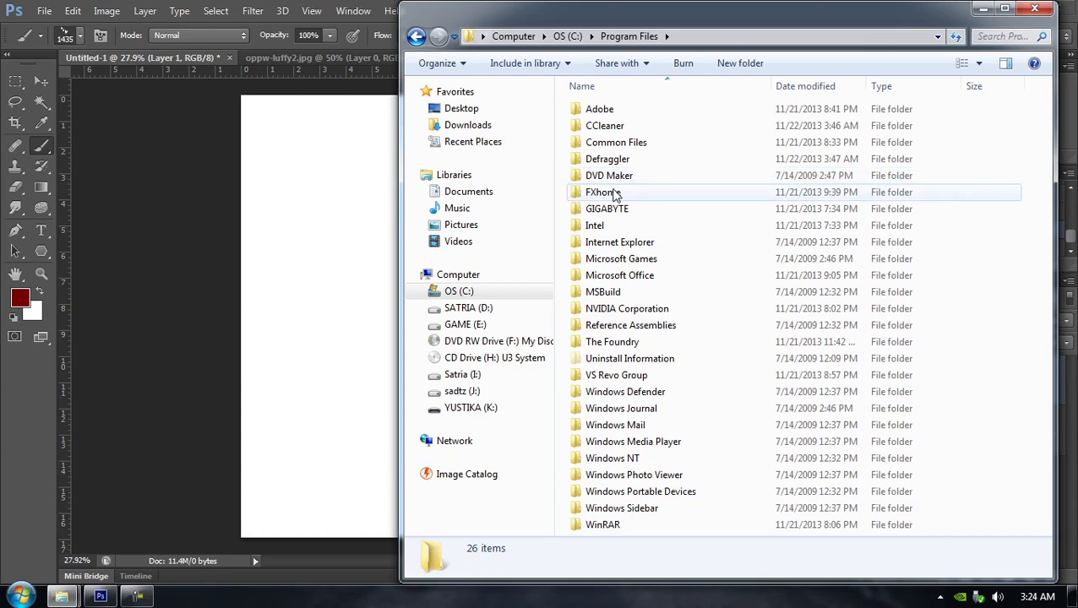
click(986, 12)
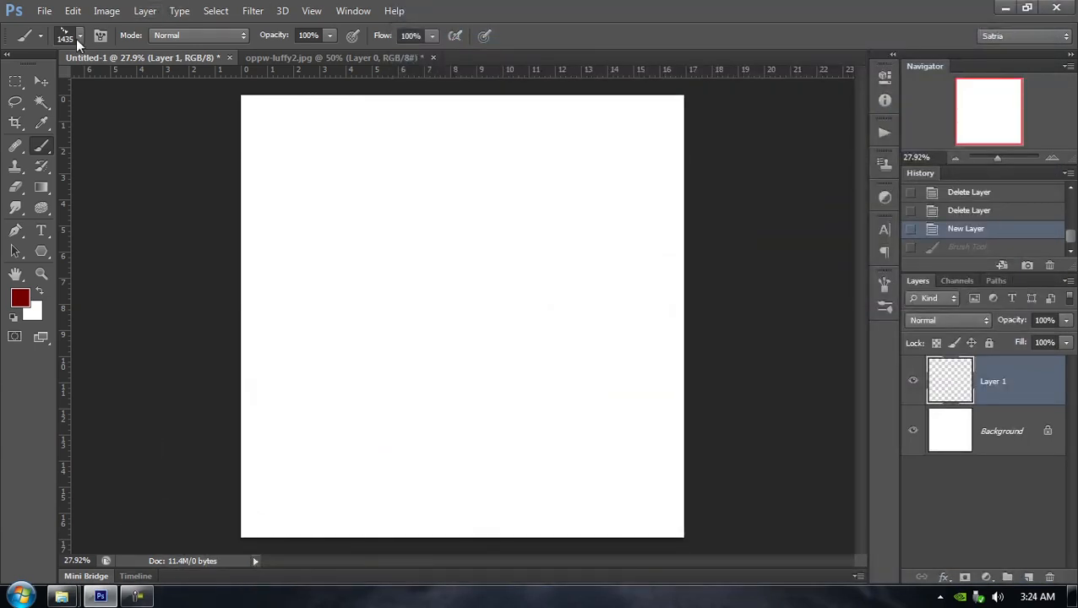
Examine the brush sets available for loading from the brush preset options and dismiss the list
click(77, 37)
click(304, 64)
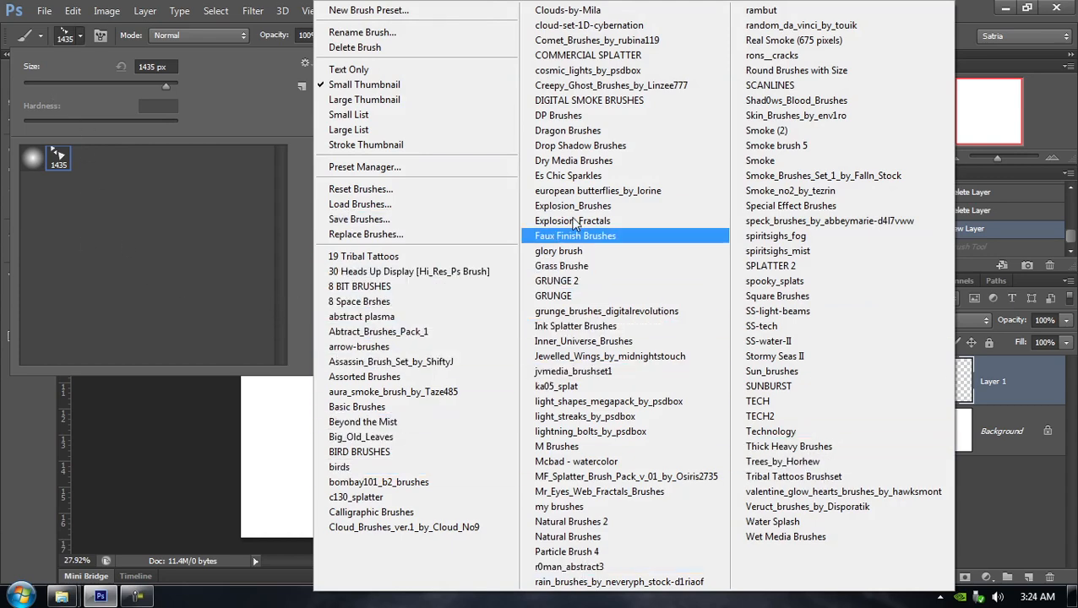
click(987, 7)
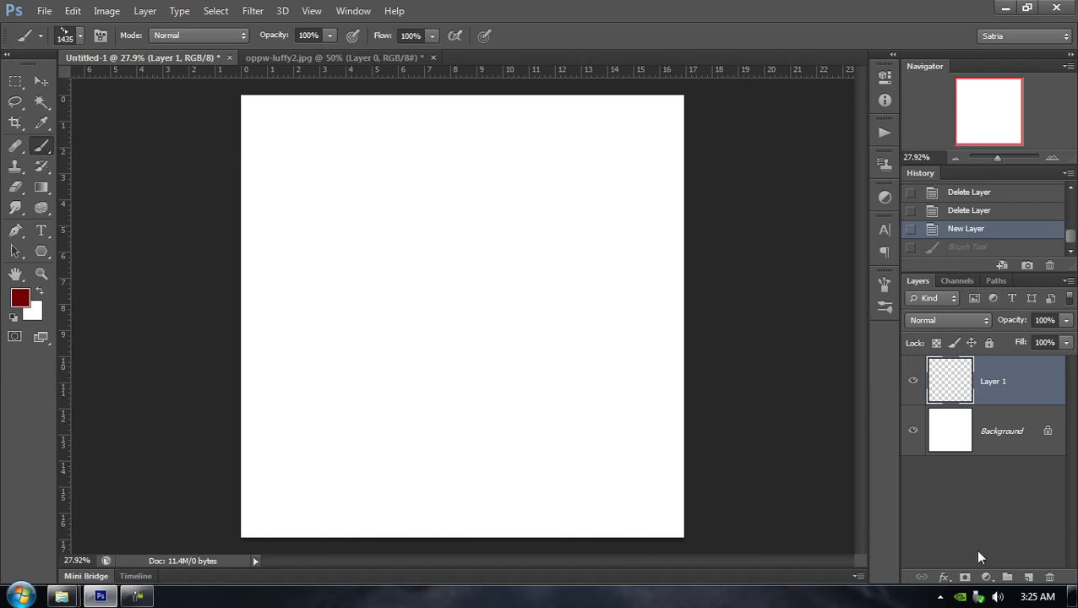
Display the available image adjustments
click(106, 12)
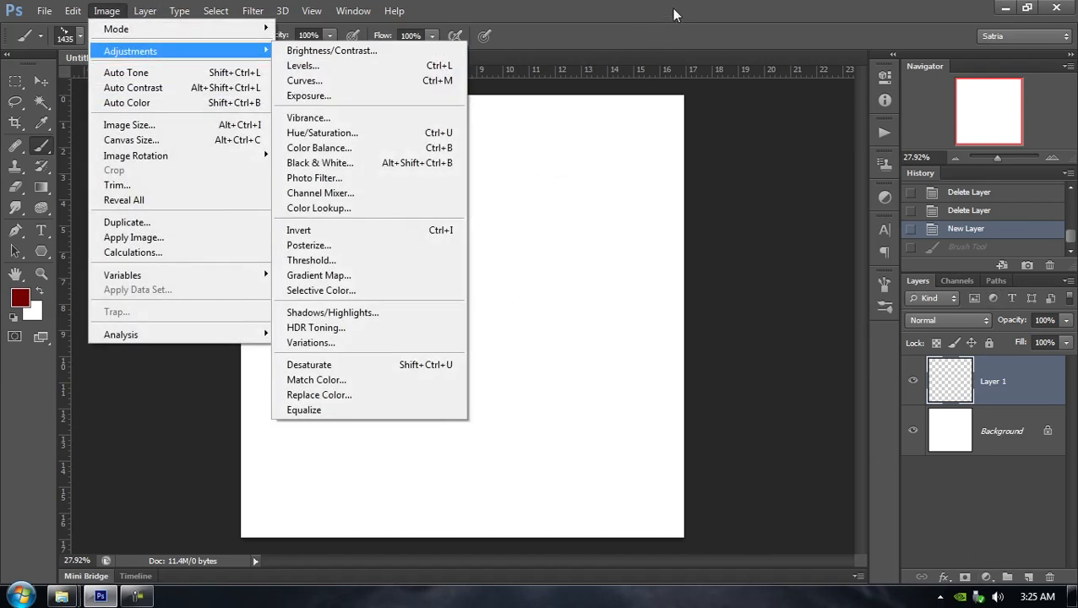